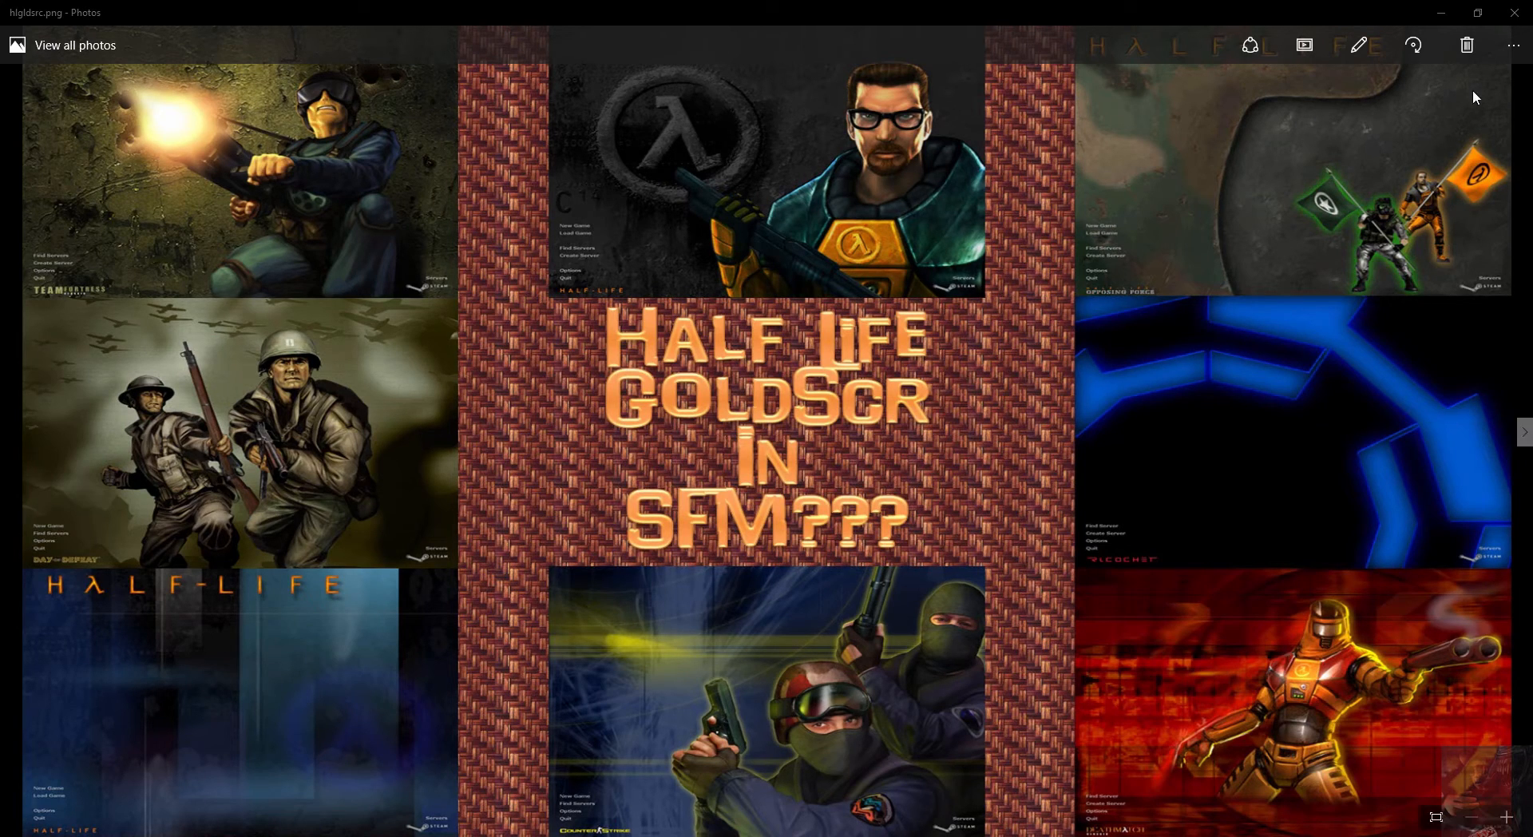
# Switch from the image viewer to Crowbar and choose Source Filmmaker as the game that supplies the model compiler for compiling
pyautogui.click(1440, 13)
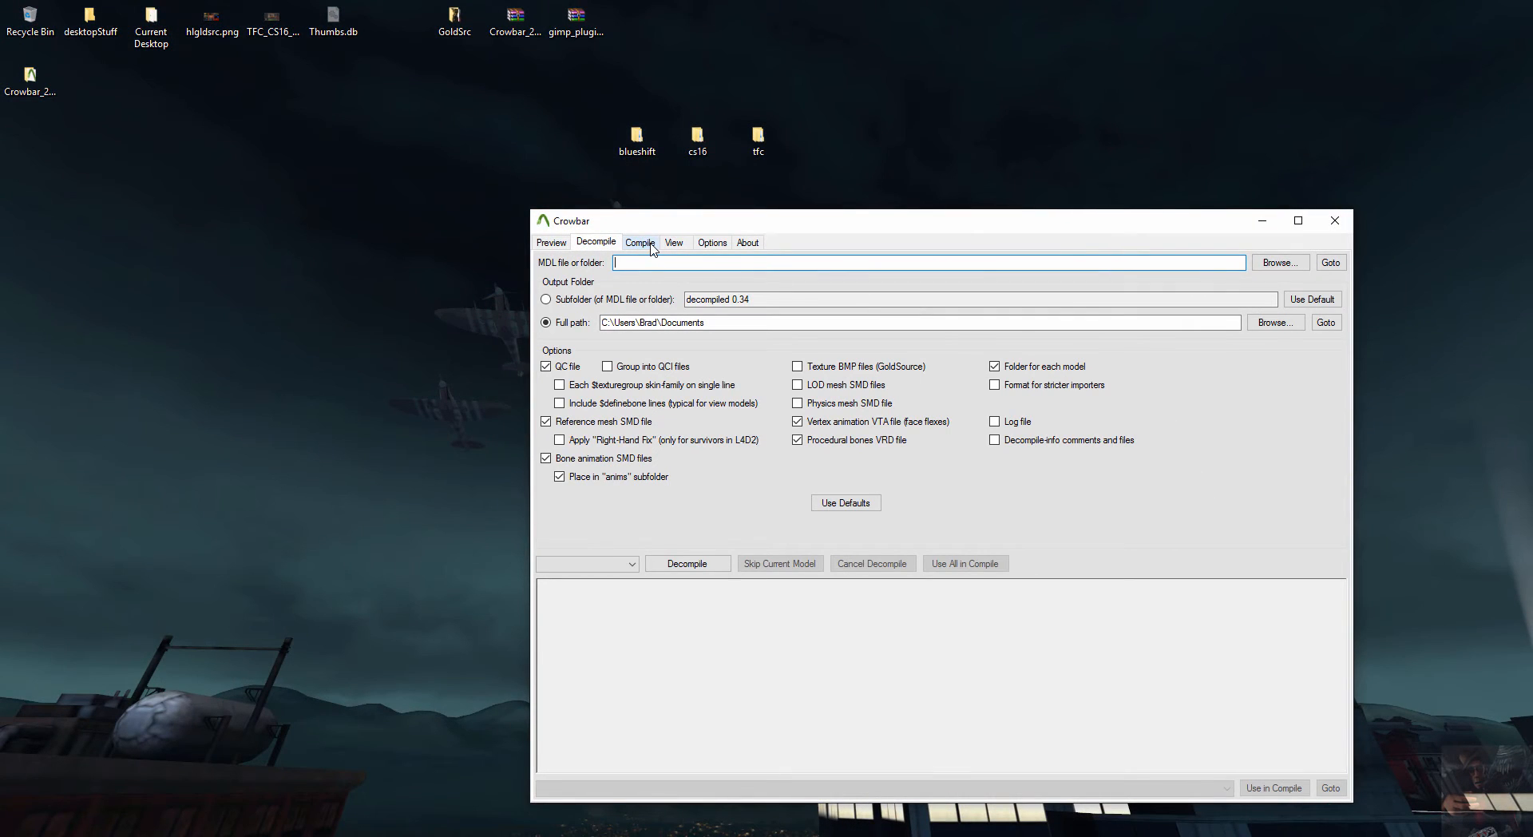
pyautogui.click(651, 249)
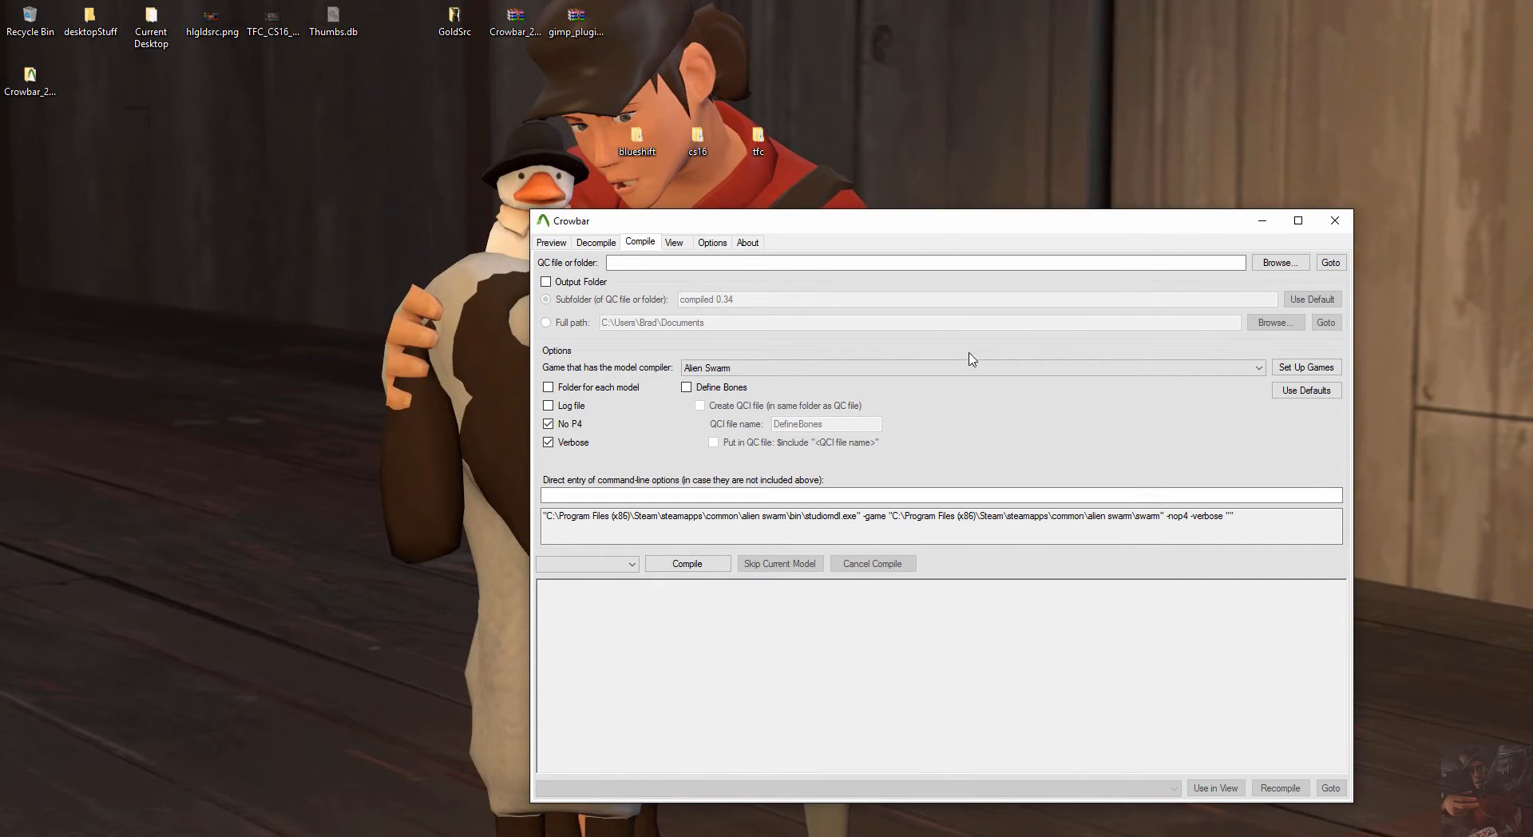
pyautogui.moveTo(943, 221); pyautogui.dragTo(765, 128)
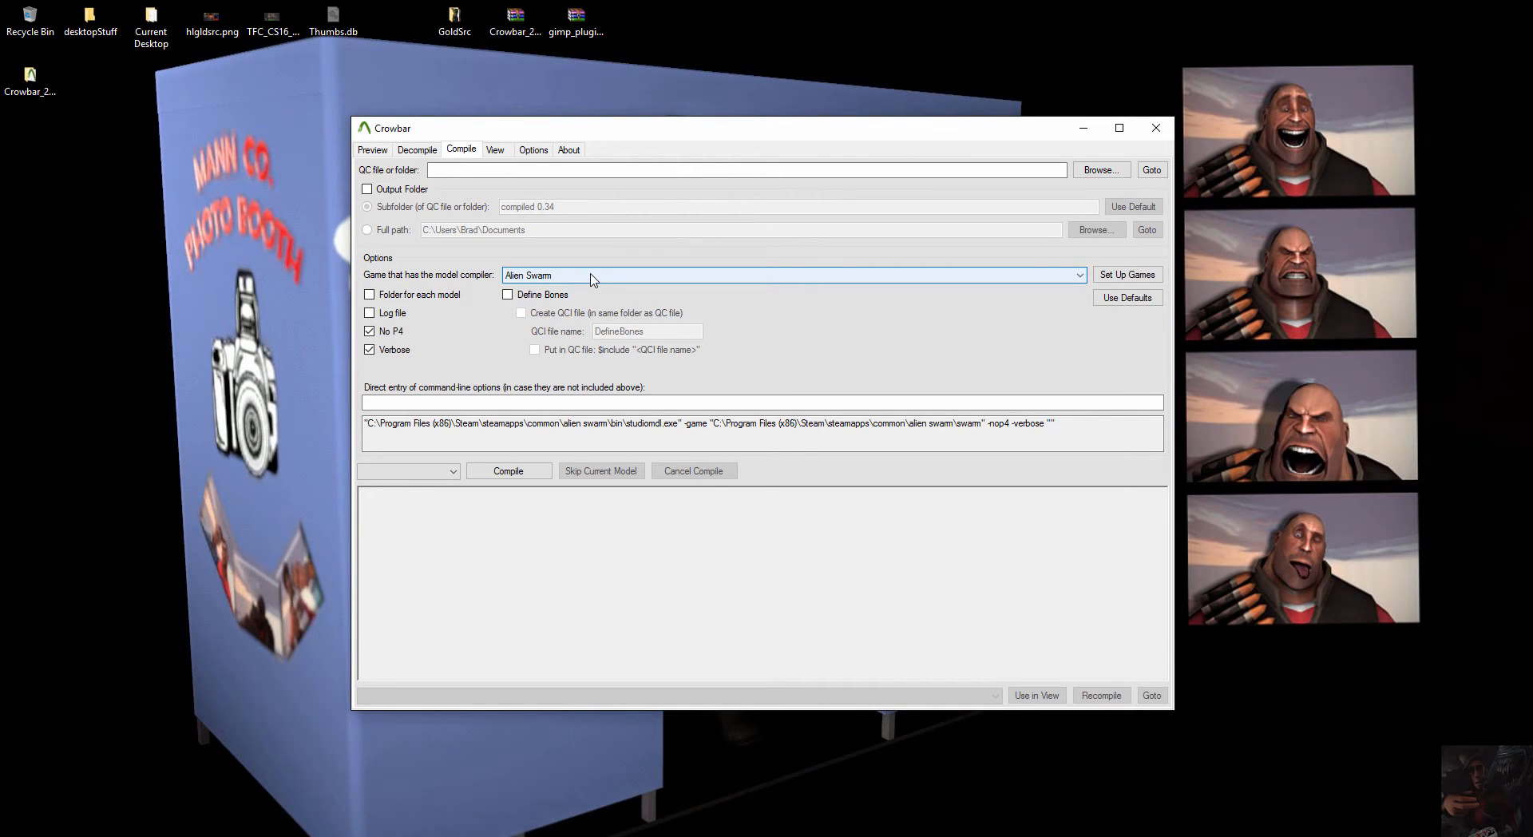
pyautogui.click(1080, 276)
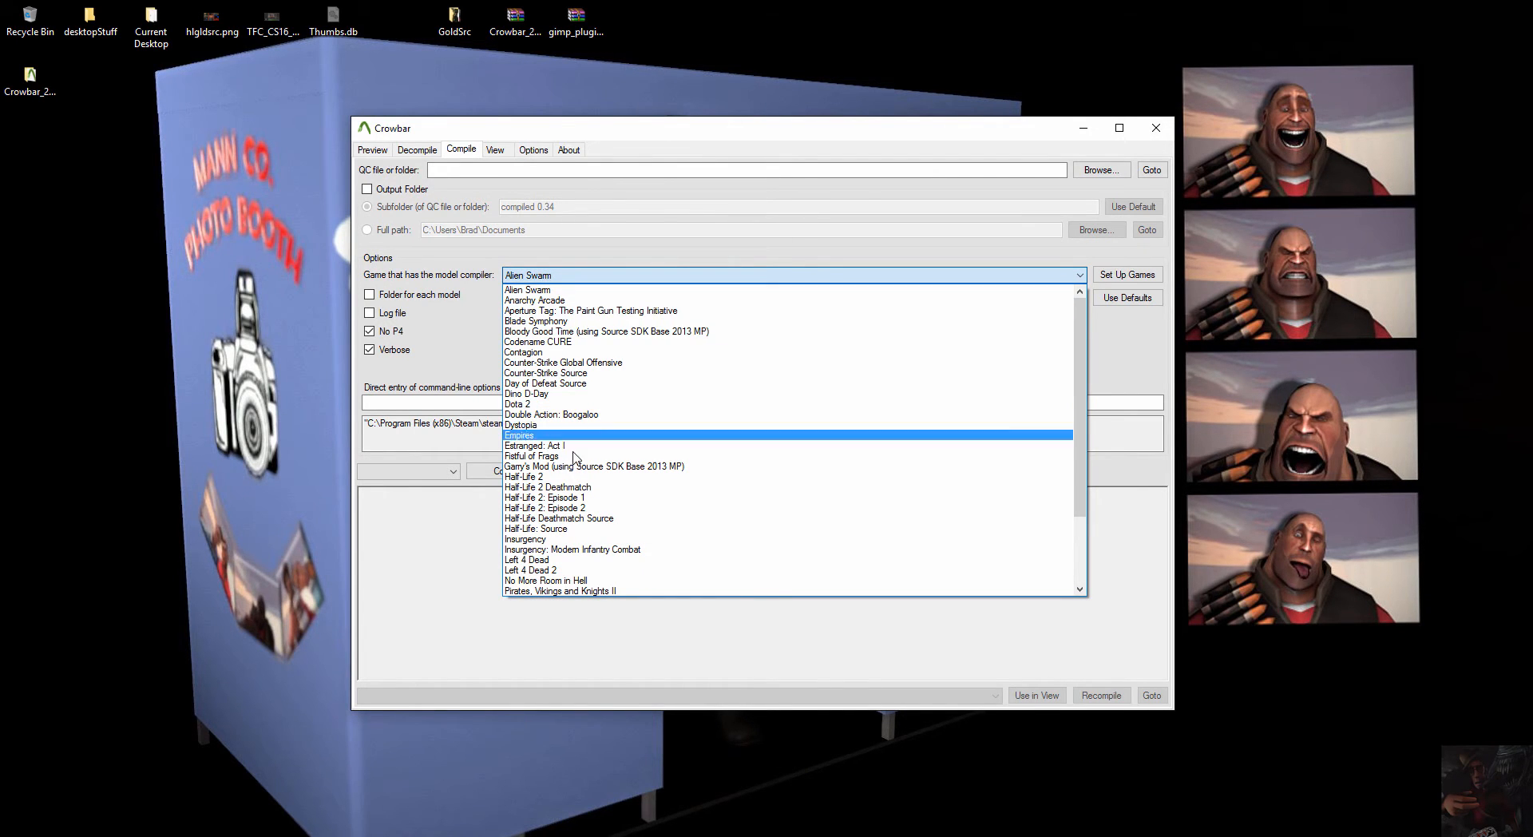
pyautogui.scroll(-2, 576, 464)
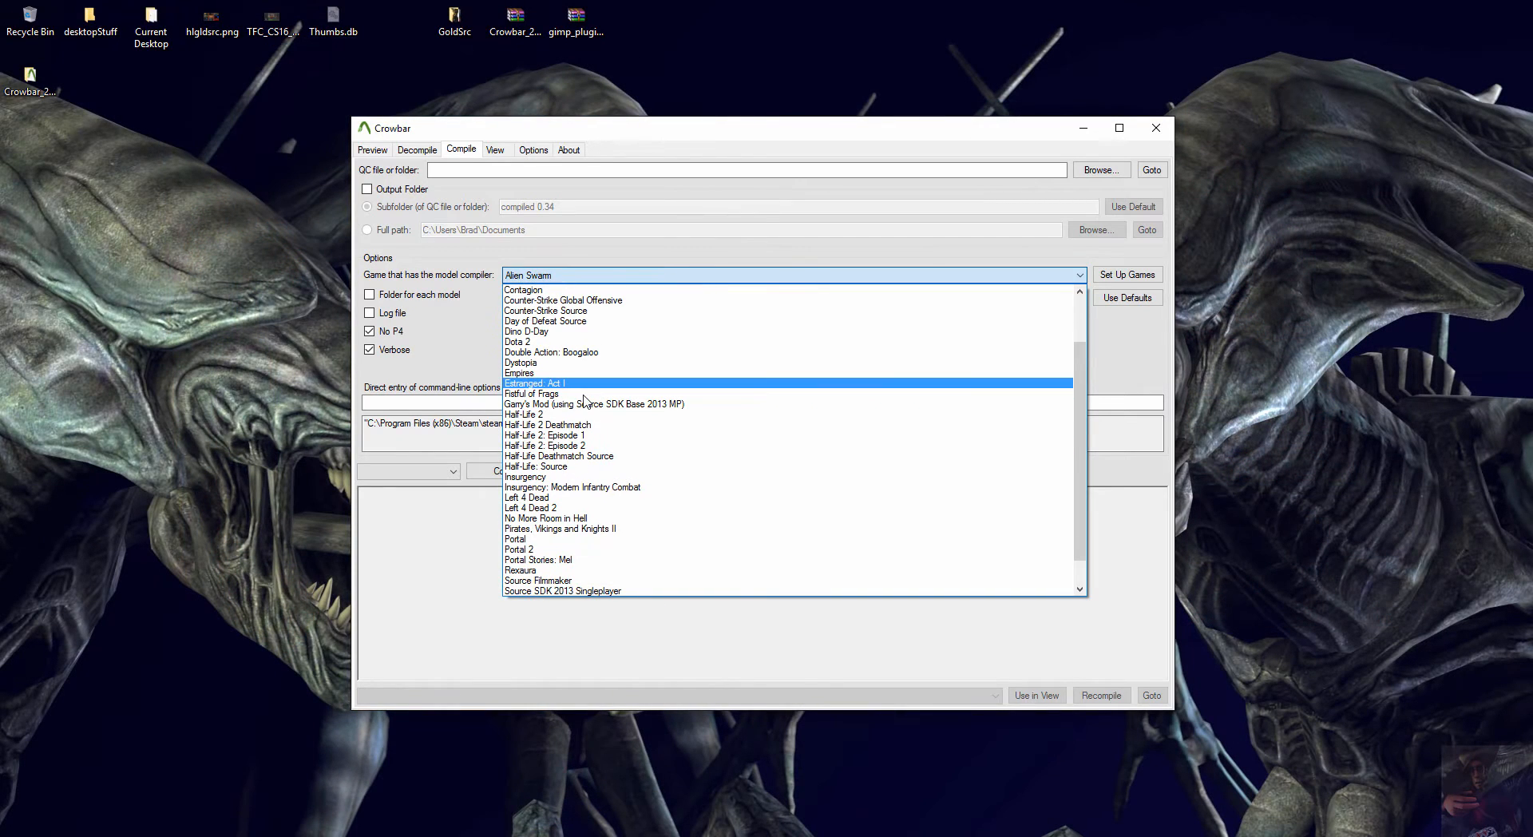
pyautogui.scroll(-1, 592, 546)
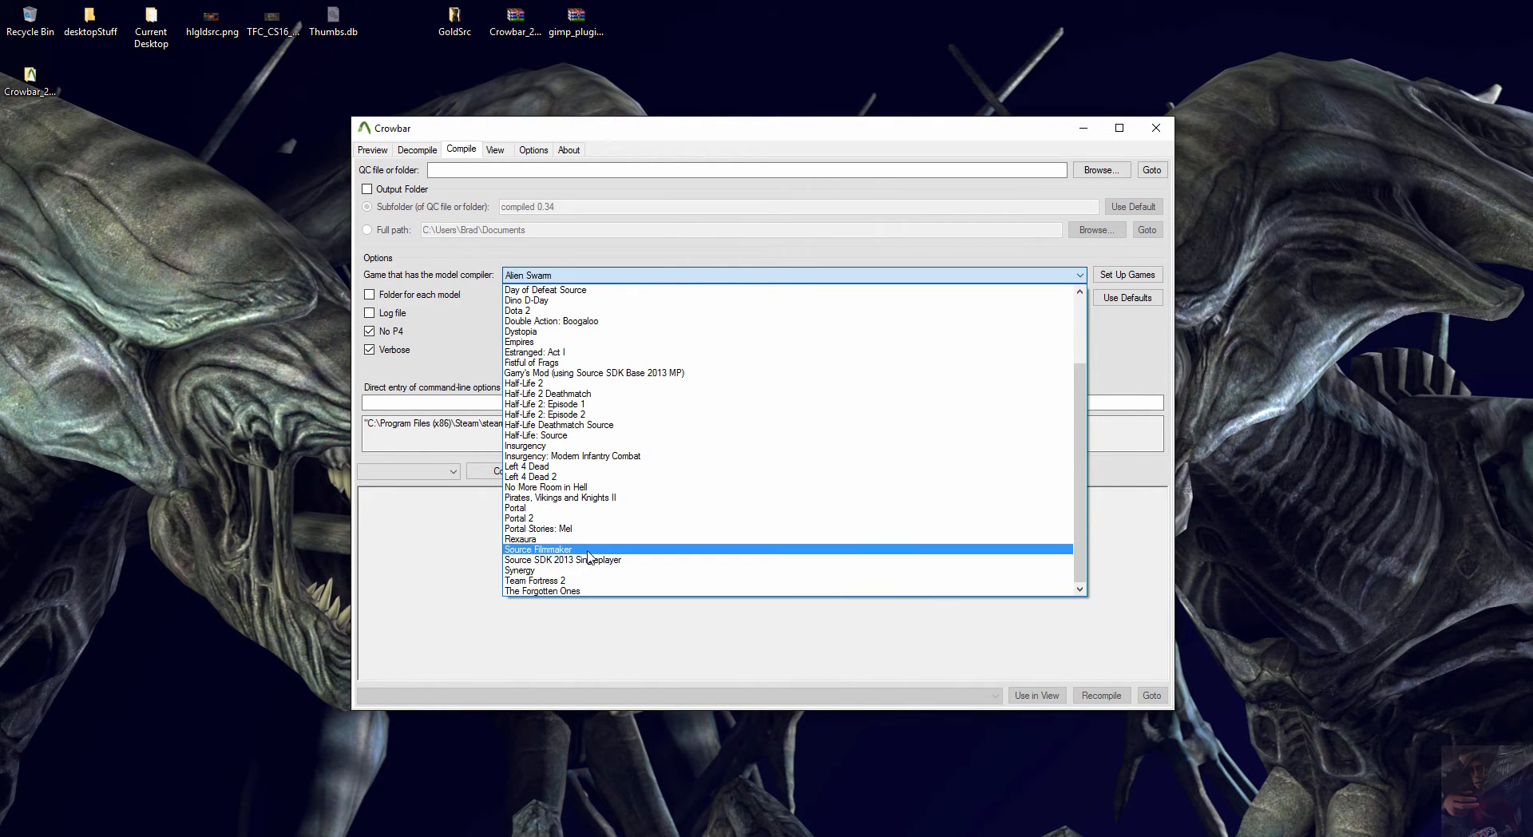
pyautogui.click(589, 550)
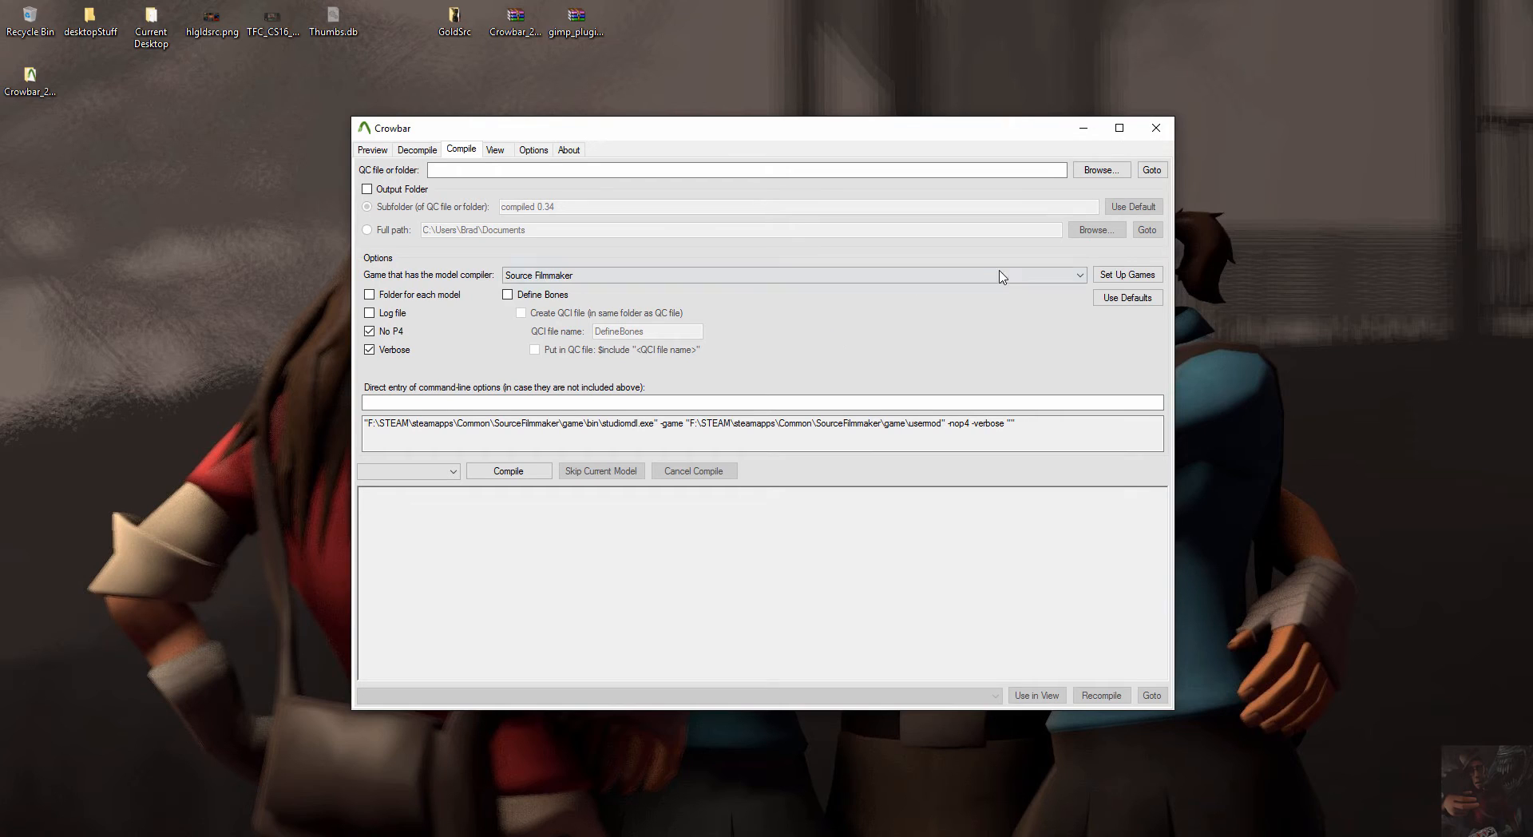
pyautogui.click(1080, 277)
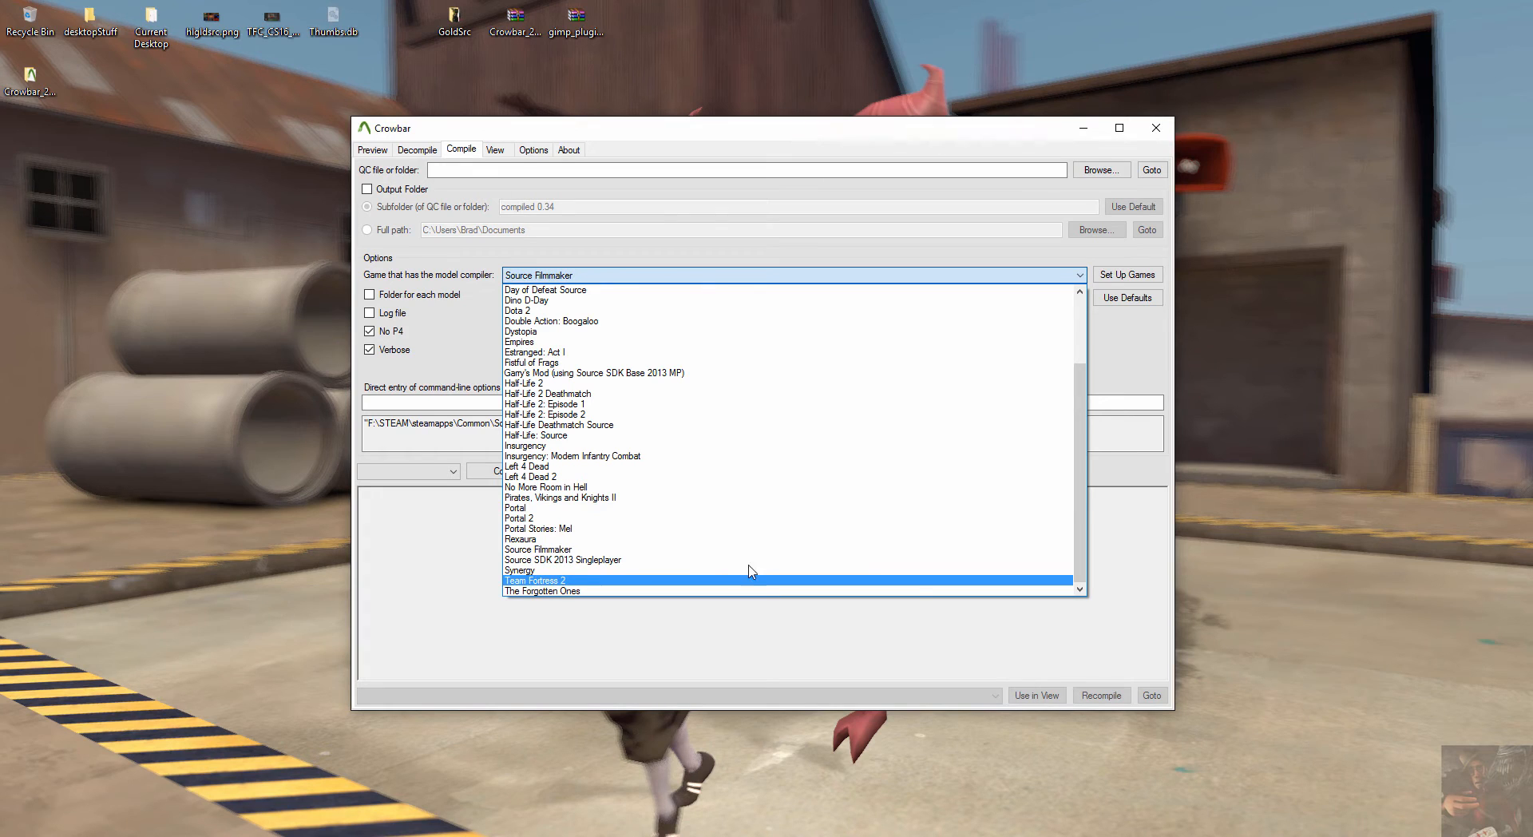
pyautogui.click(845, 259)
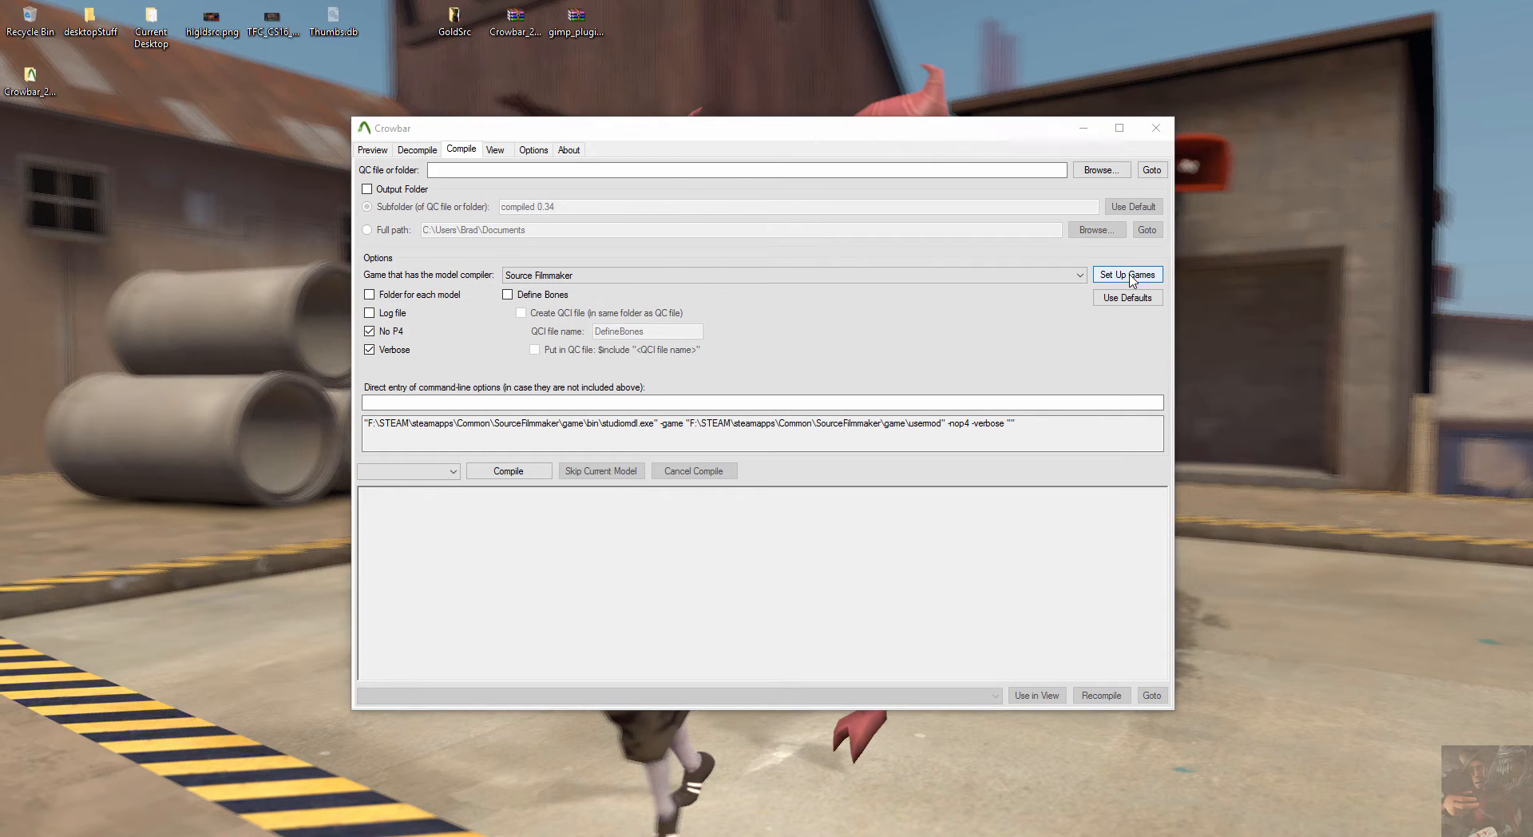
# Add a new game entry to the game setup and name it Source Filmmaker
pyautogui.click(1129, 275)
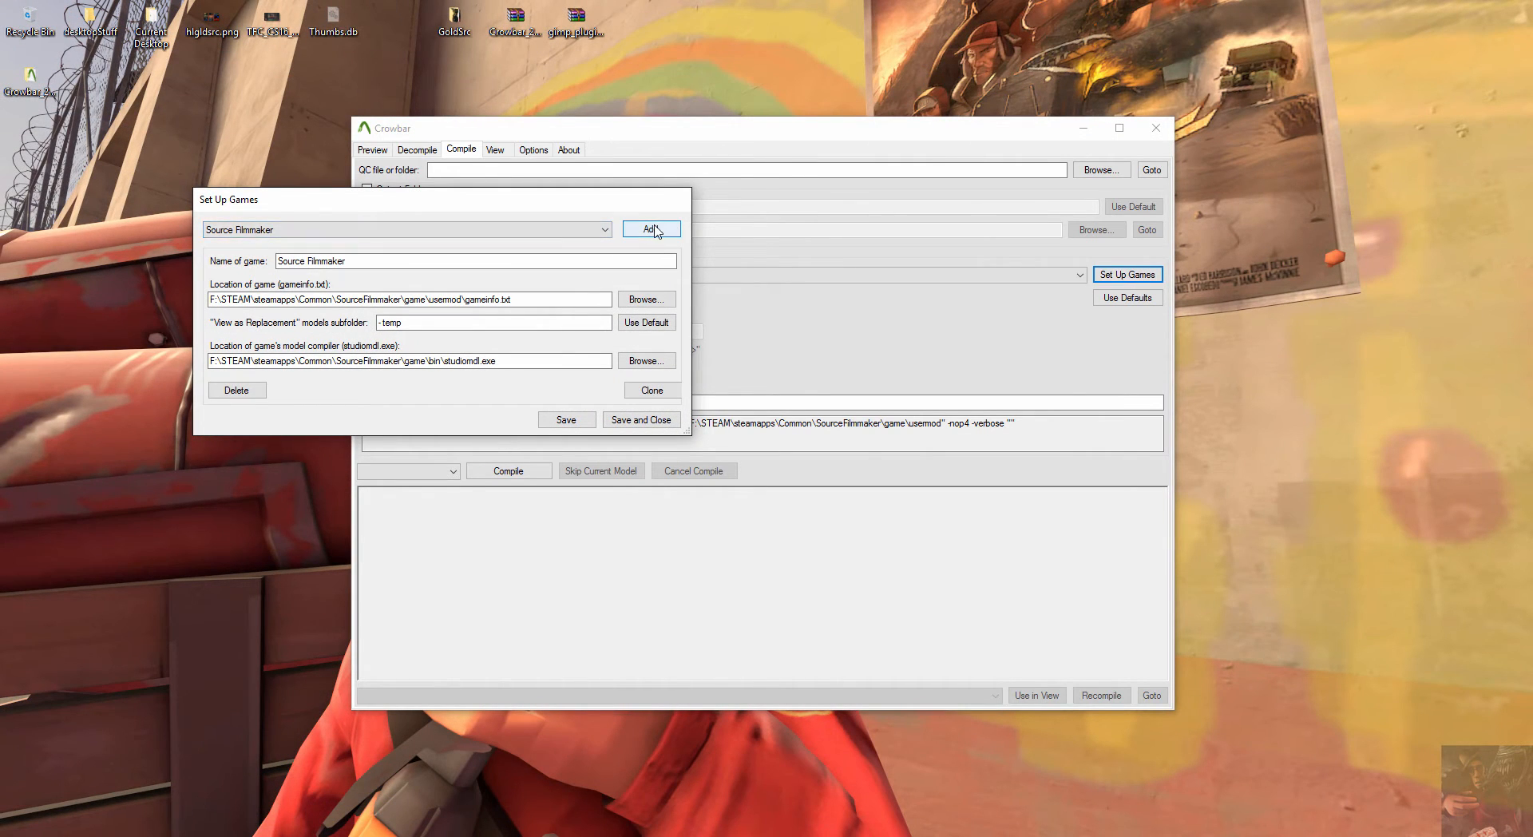
pyautogui.click(604, 230)
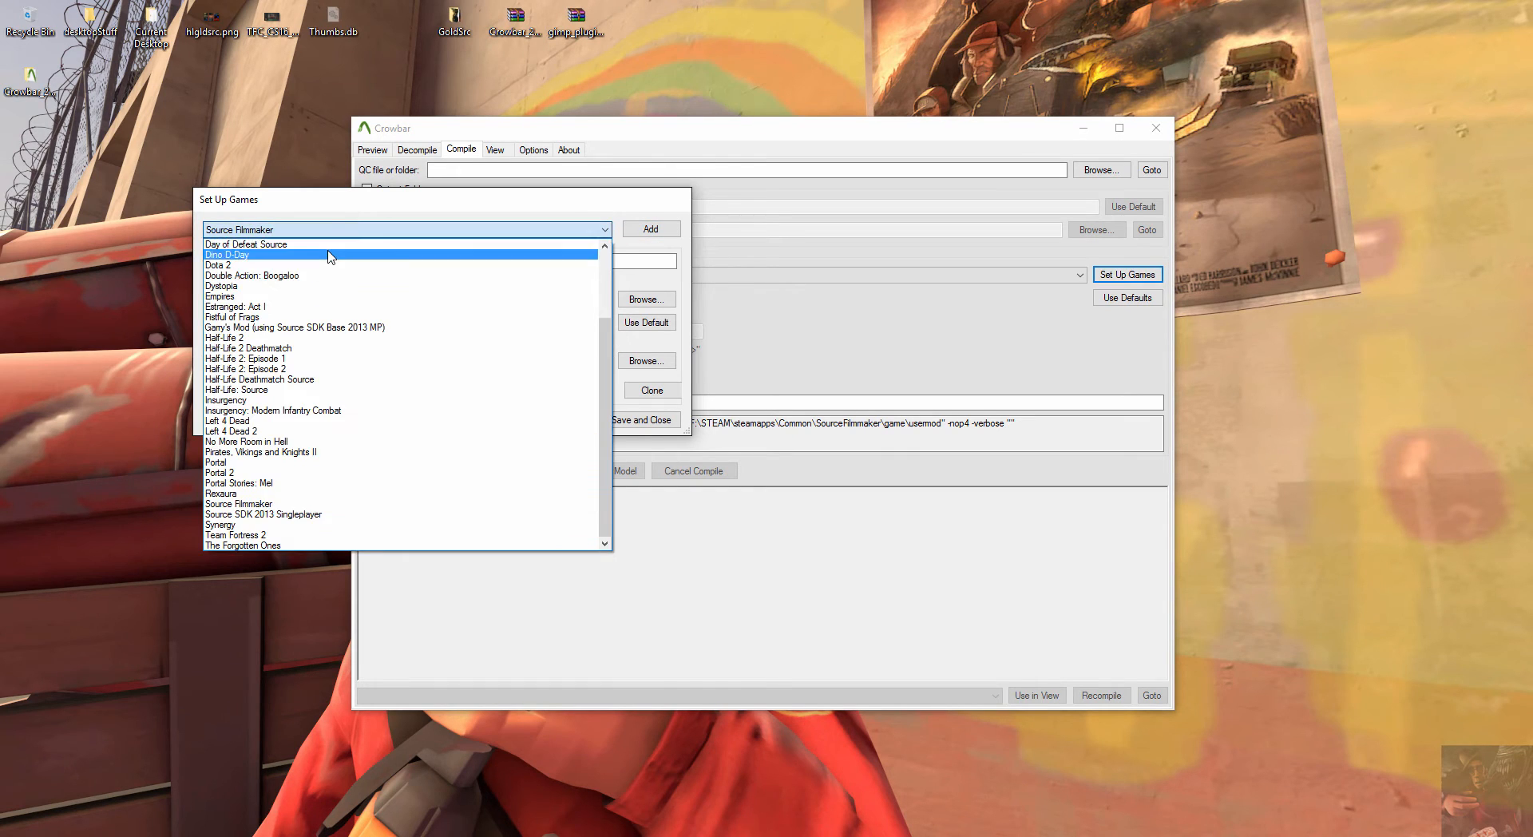
pyautogui.click(448, 252)
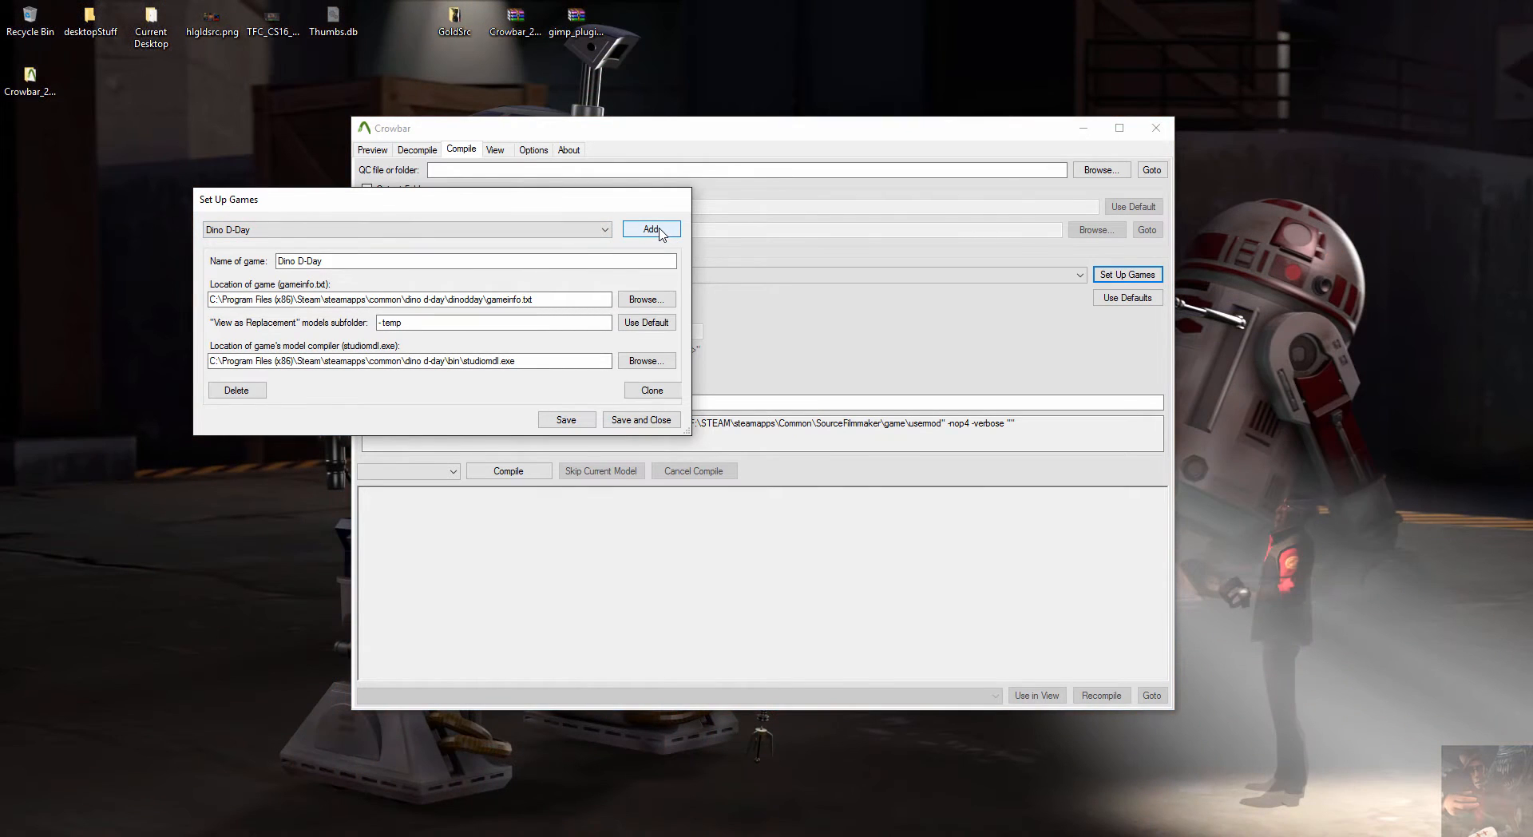
pyautogui.click(652, 229)
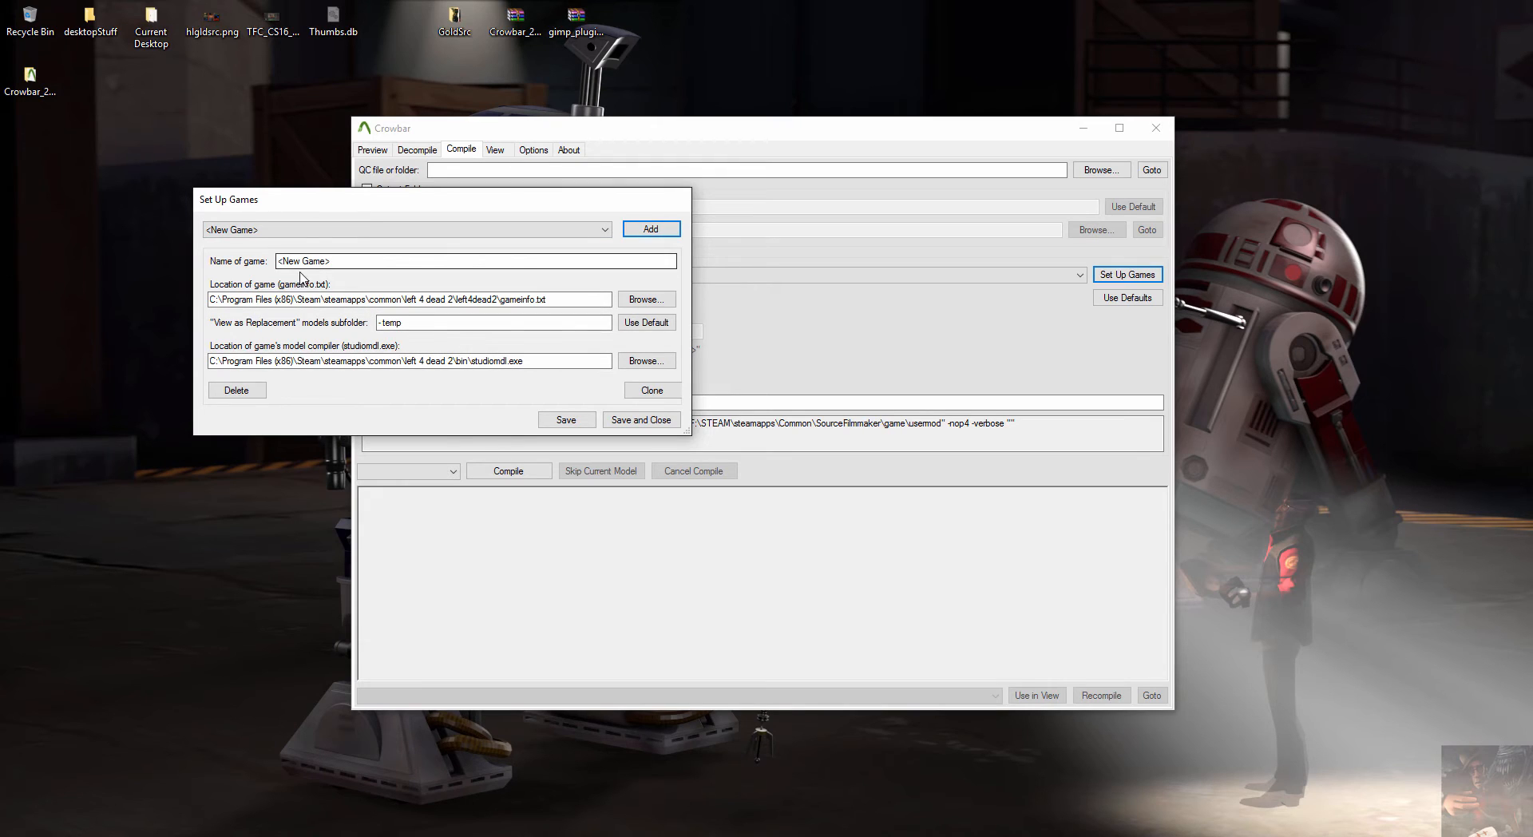
pyautogui.moveTo(344, 261); pyautogui.dragTo(183, 211)
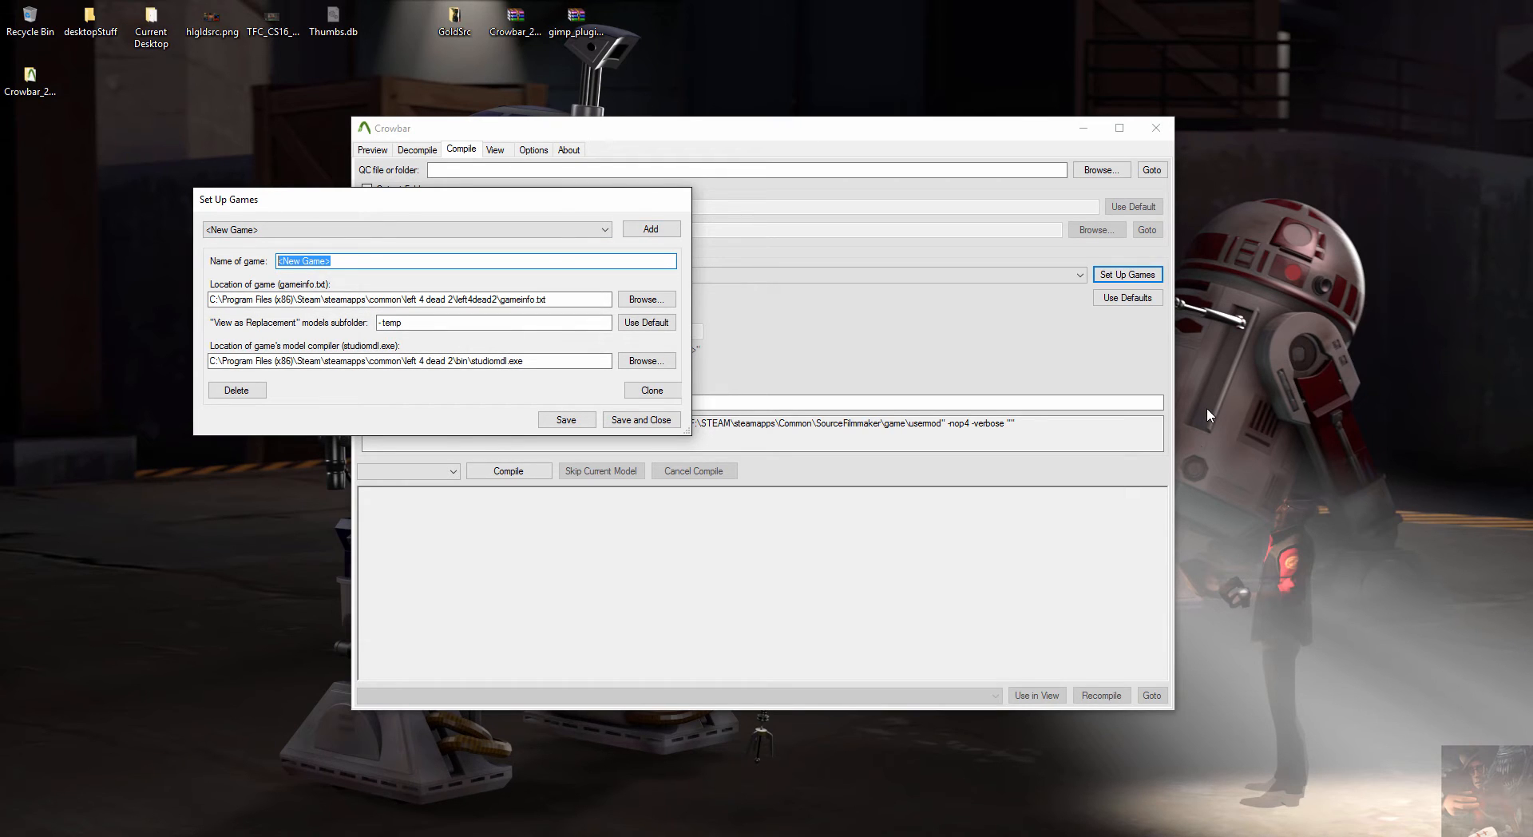
pyautogui.write('Source Filmmaker')
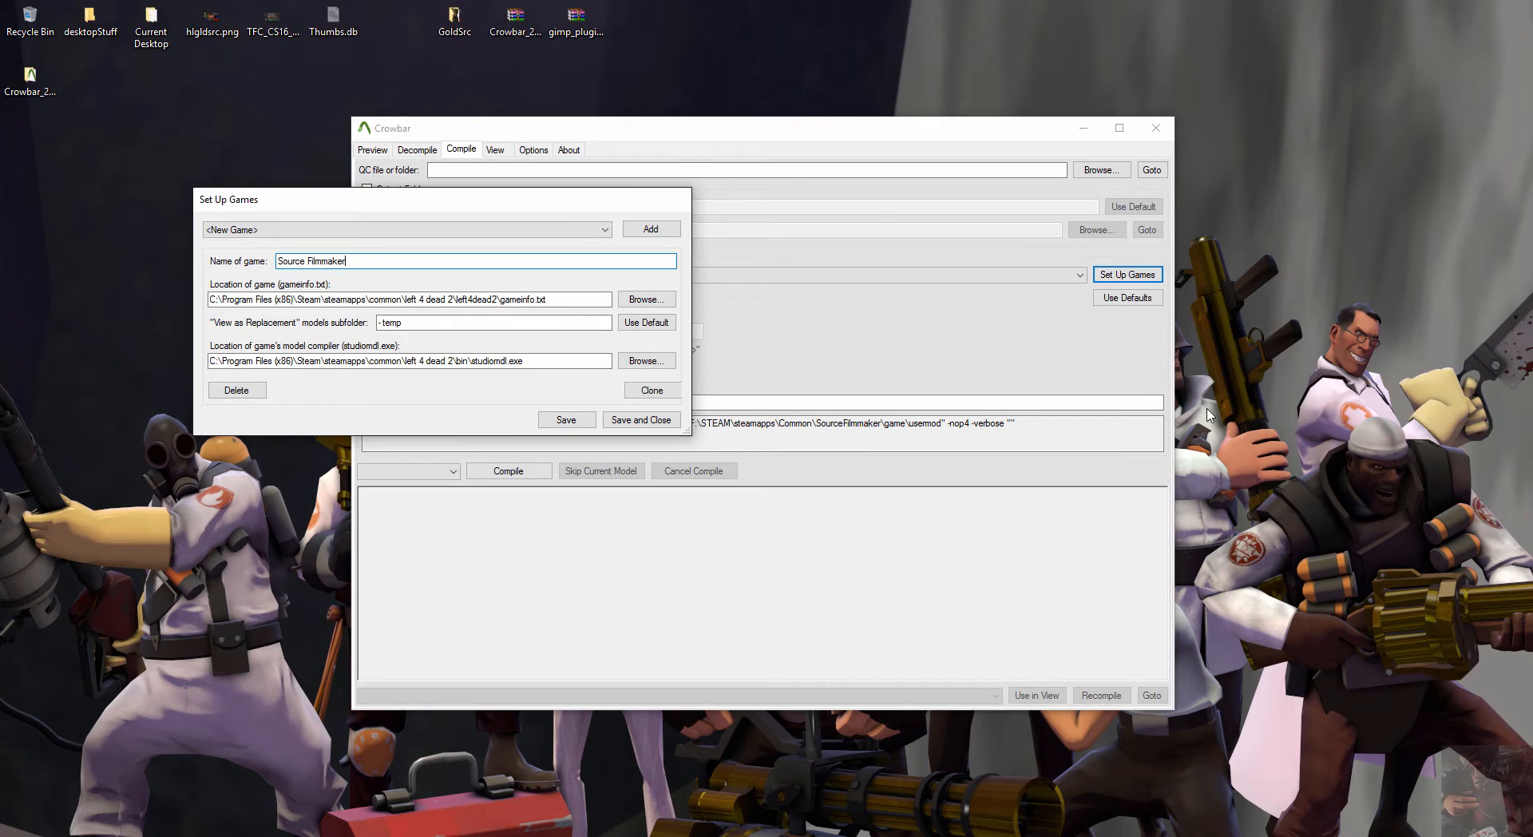
pyautogui.press('Tab')
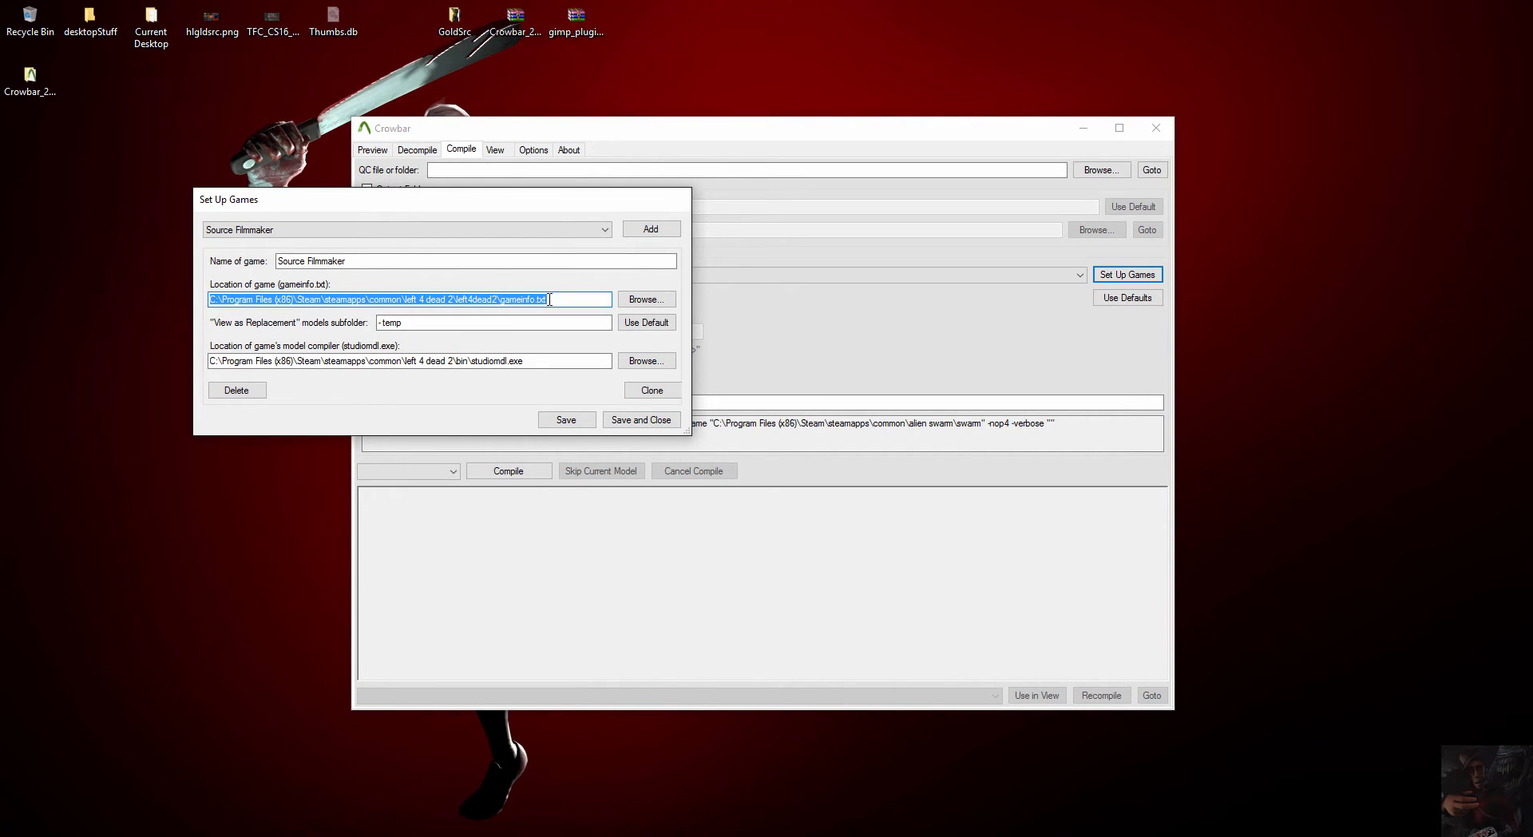
# Set the new entry's game location to gameinfo.txt in F:\STEAM\steamapps\Common\SourceFilmmaker\game\usermod
pyautogui.click(648, 299)
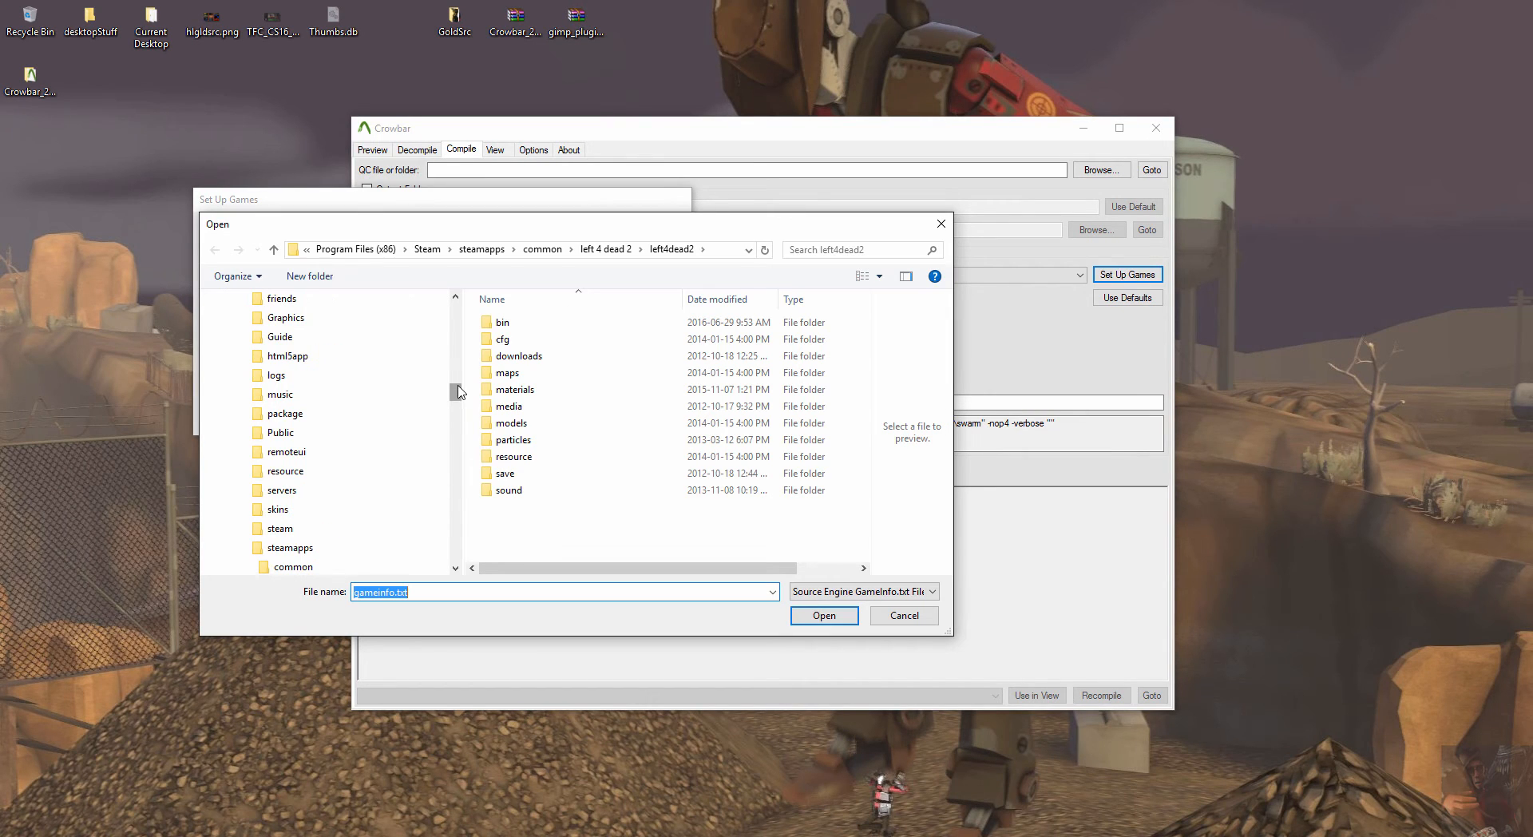
pyautogui.moveTo(460, 392); pyautogui.dragTo(457, 307)
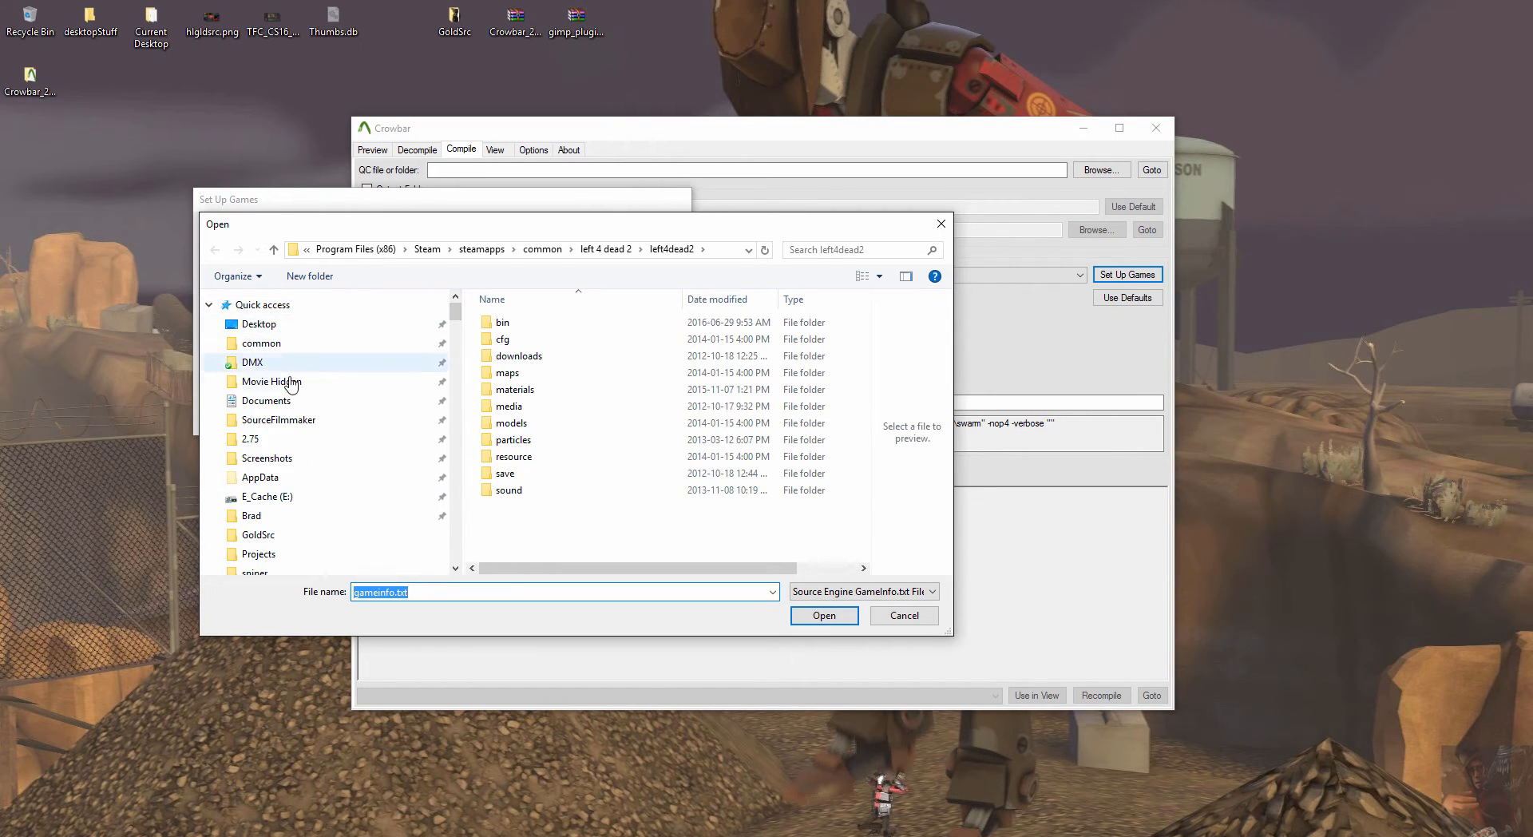
pyautogui.click(279, 419)
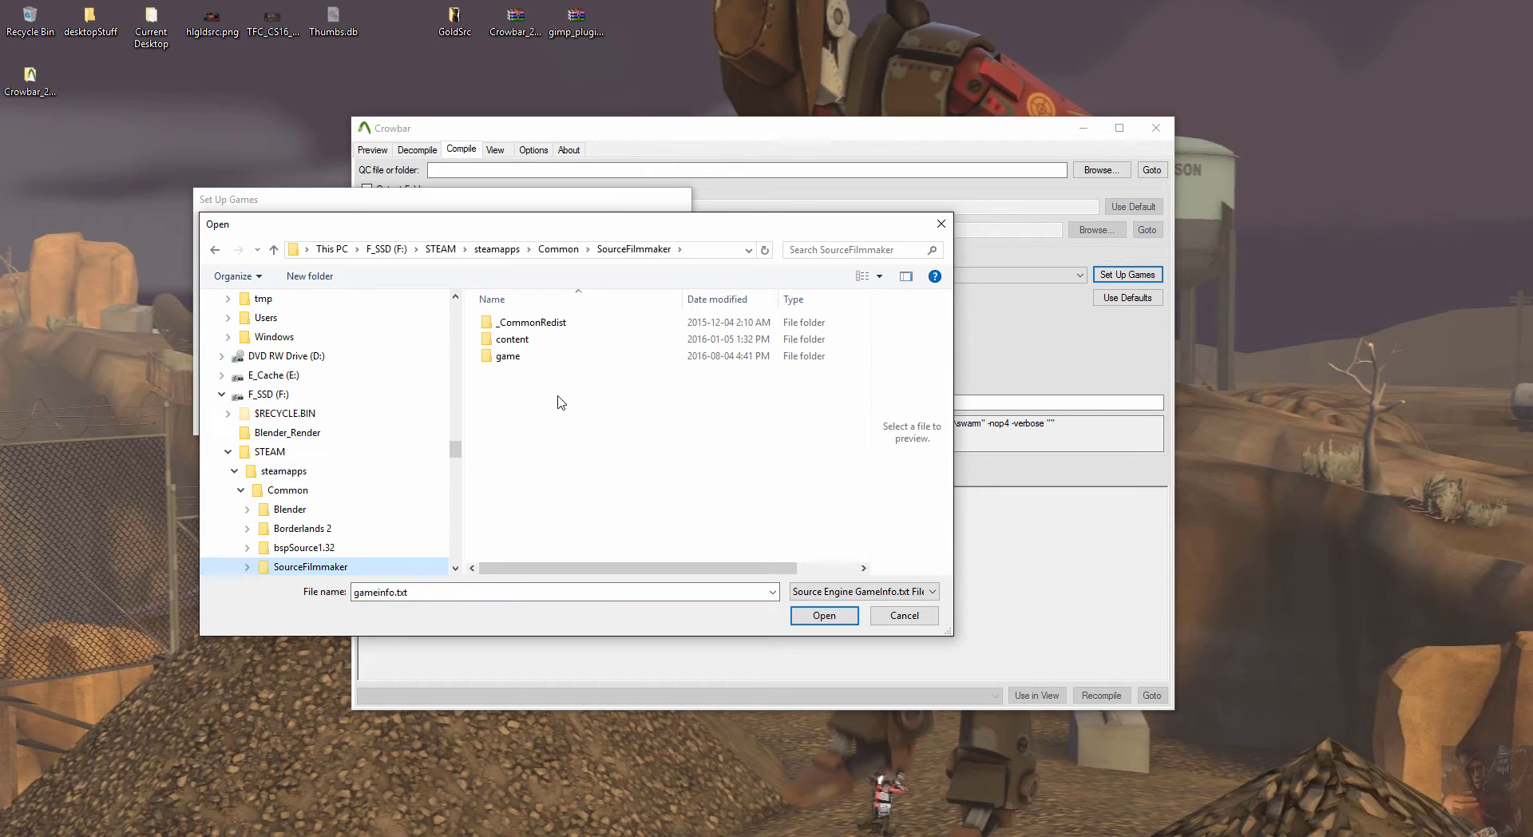
pyautogui.doubleClick(531, 361)
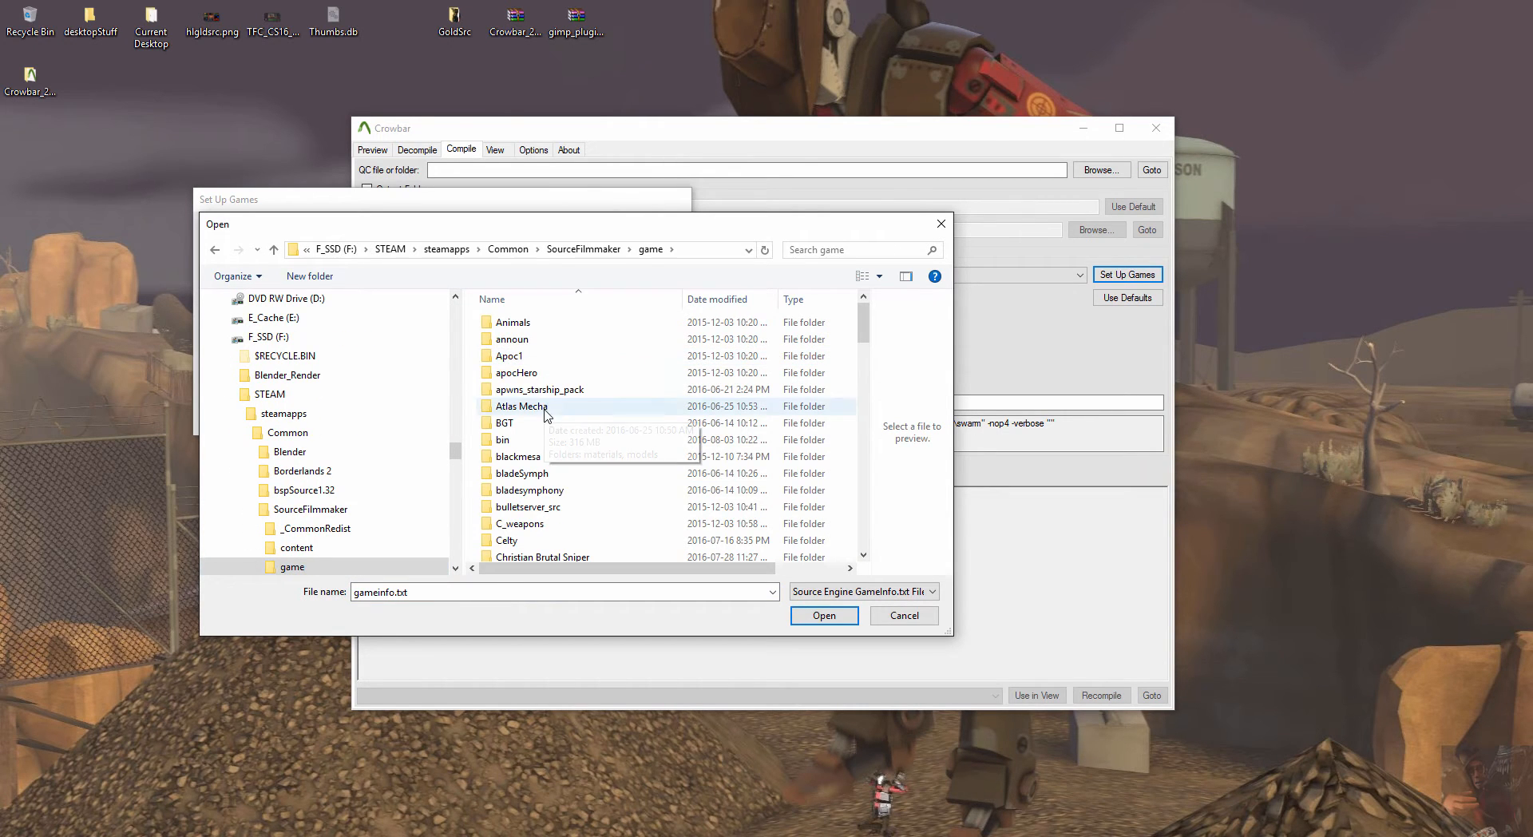
pyautogui.scroll(-4, 540, 441)
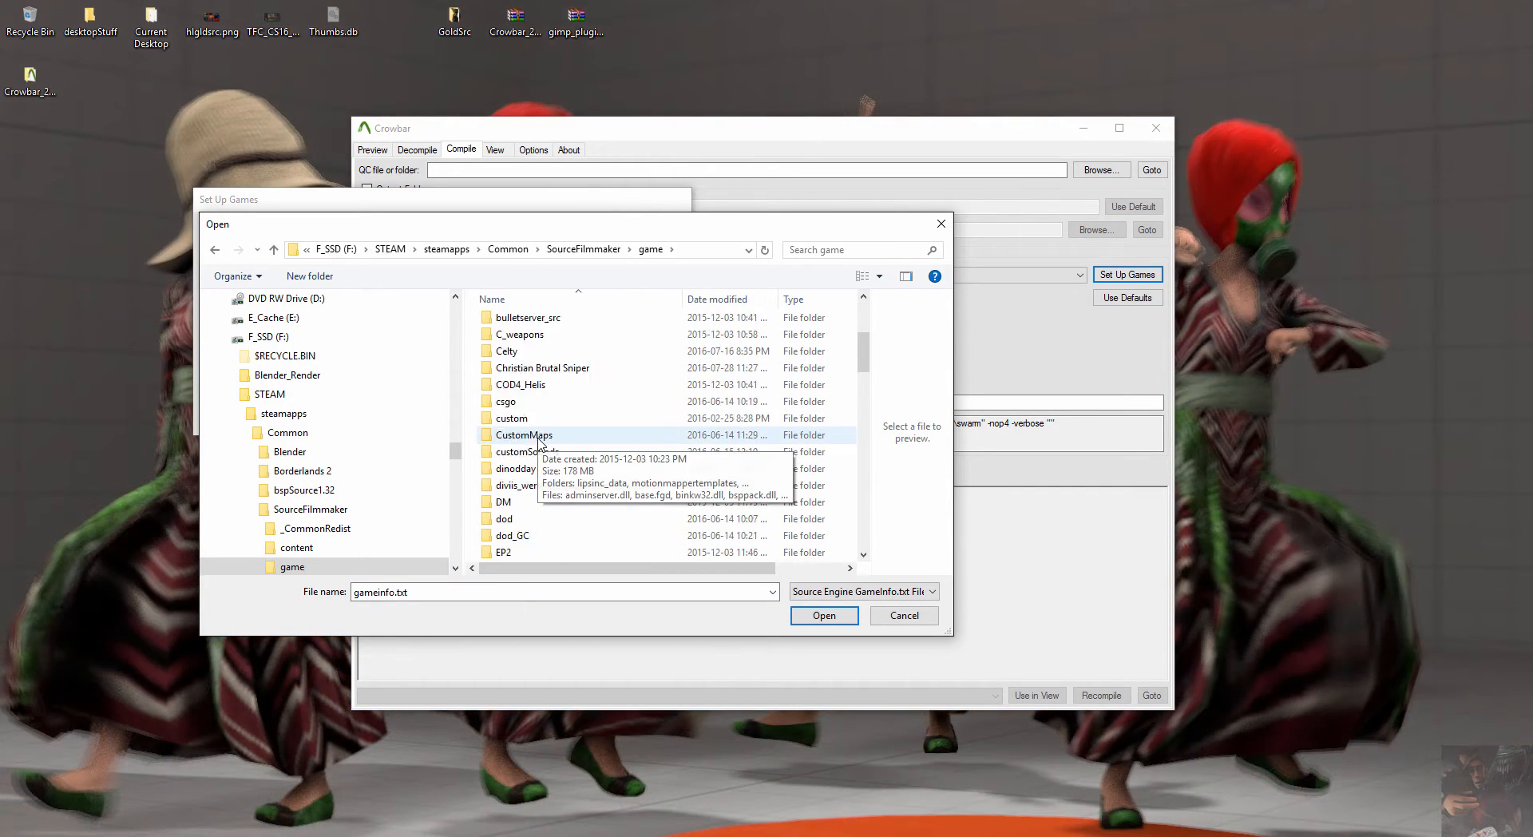
pyautogui.scroll(-10, 541, 442)
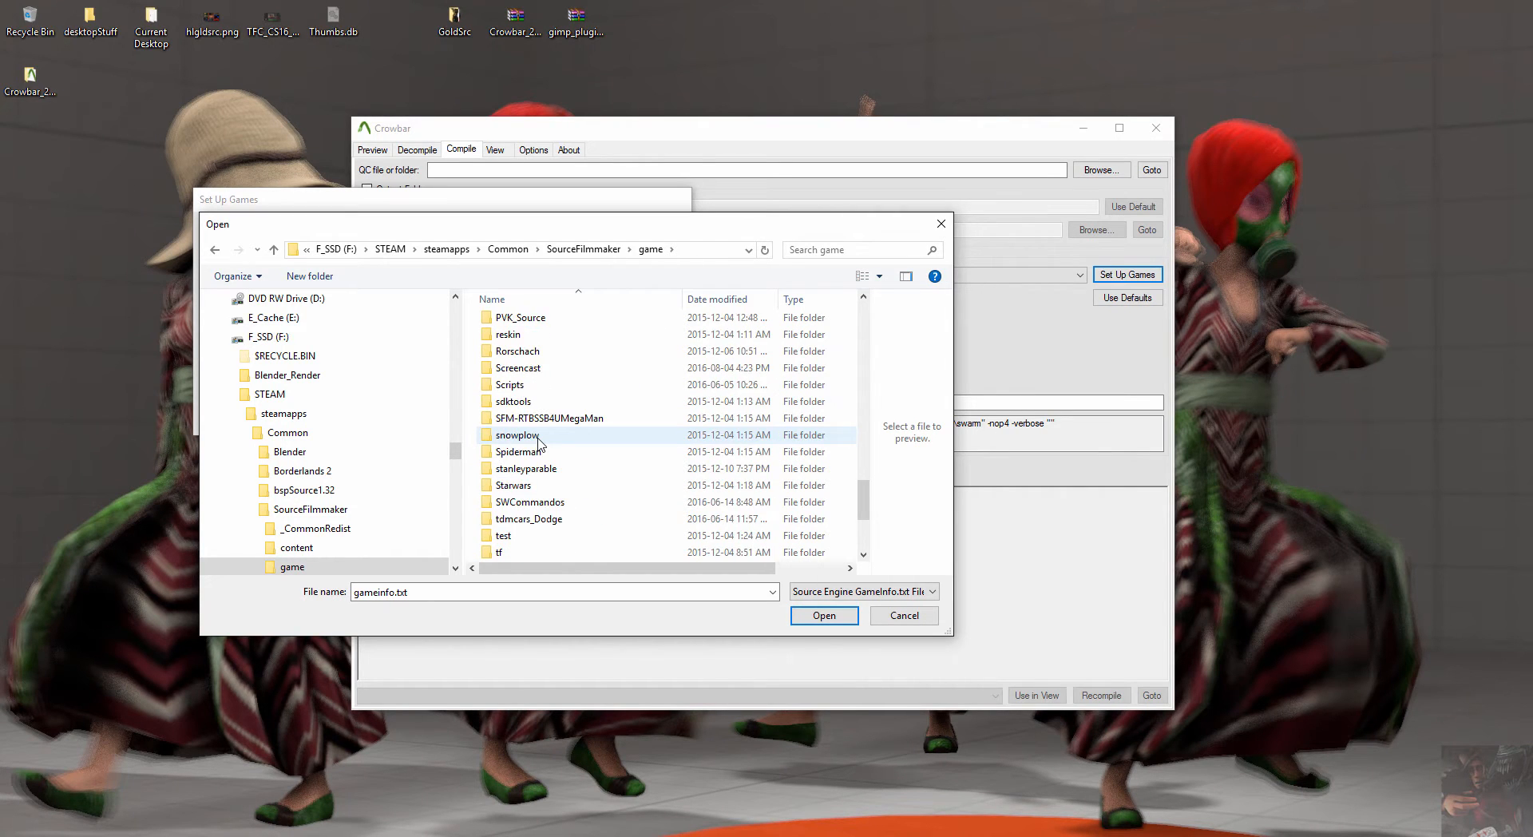
pyautogui.scroll(-3, 539, 441)
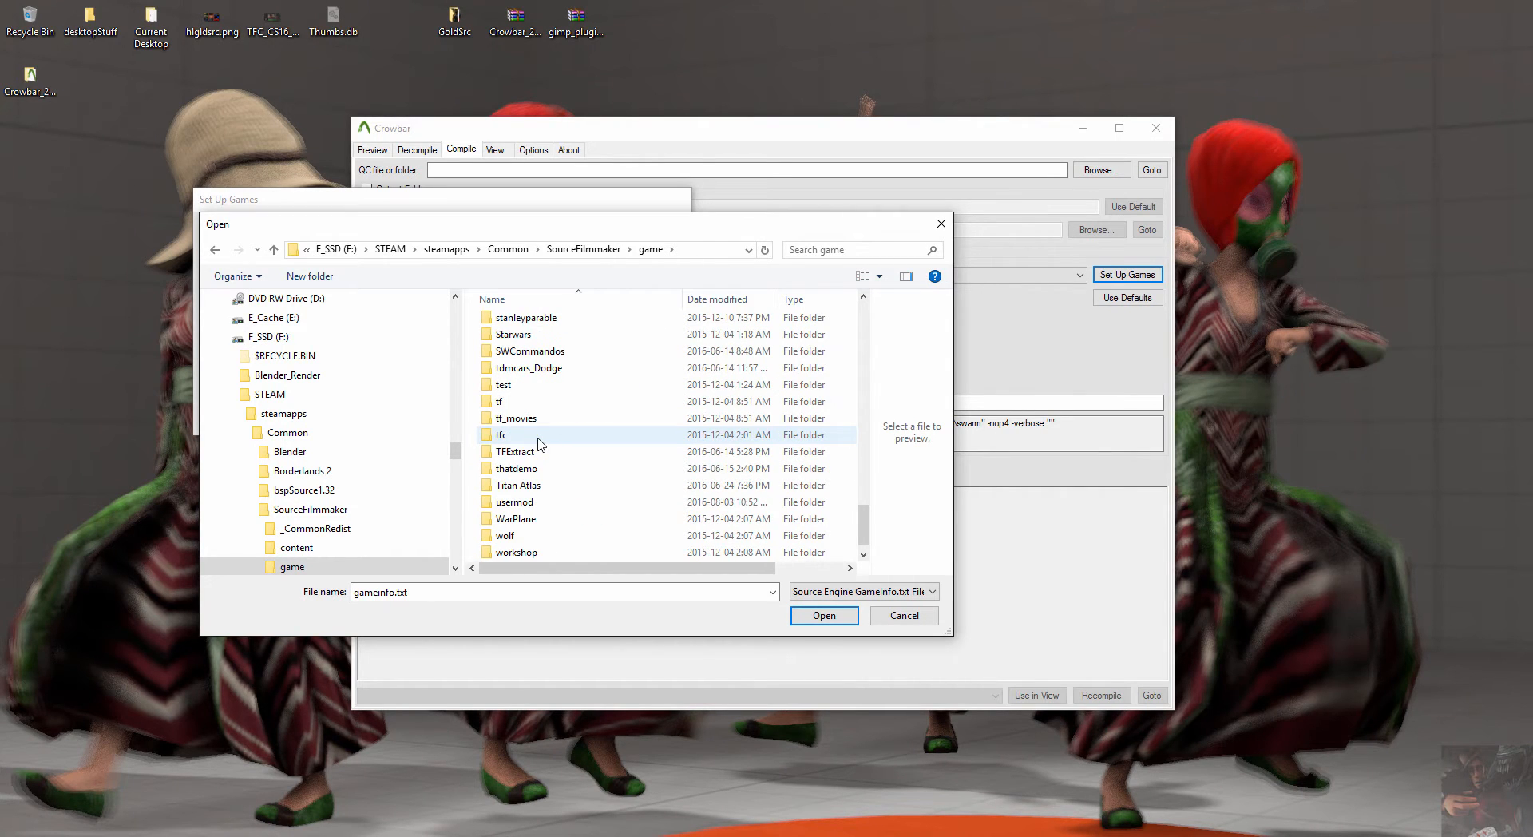
pyautogui.click(528, 504)
pyautogui.doubleClick(528, 502)
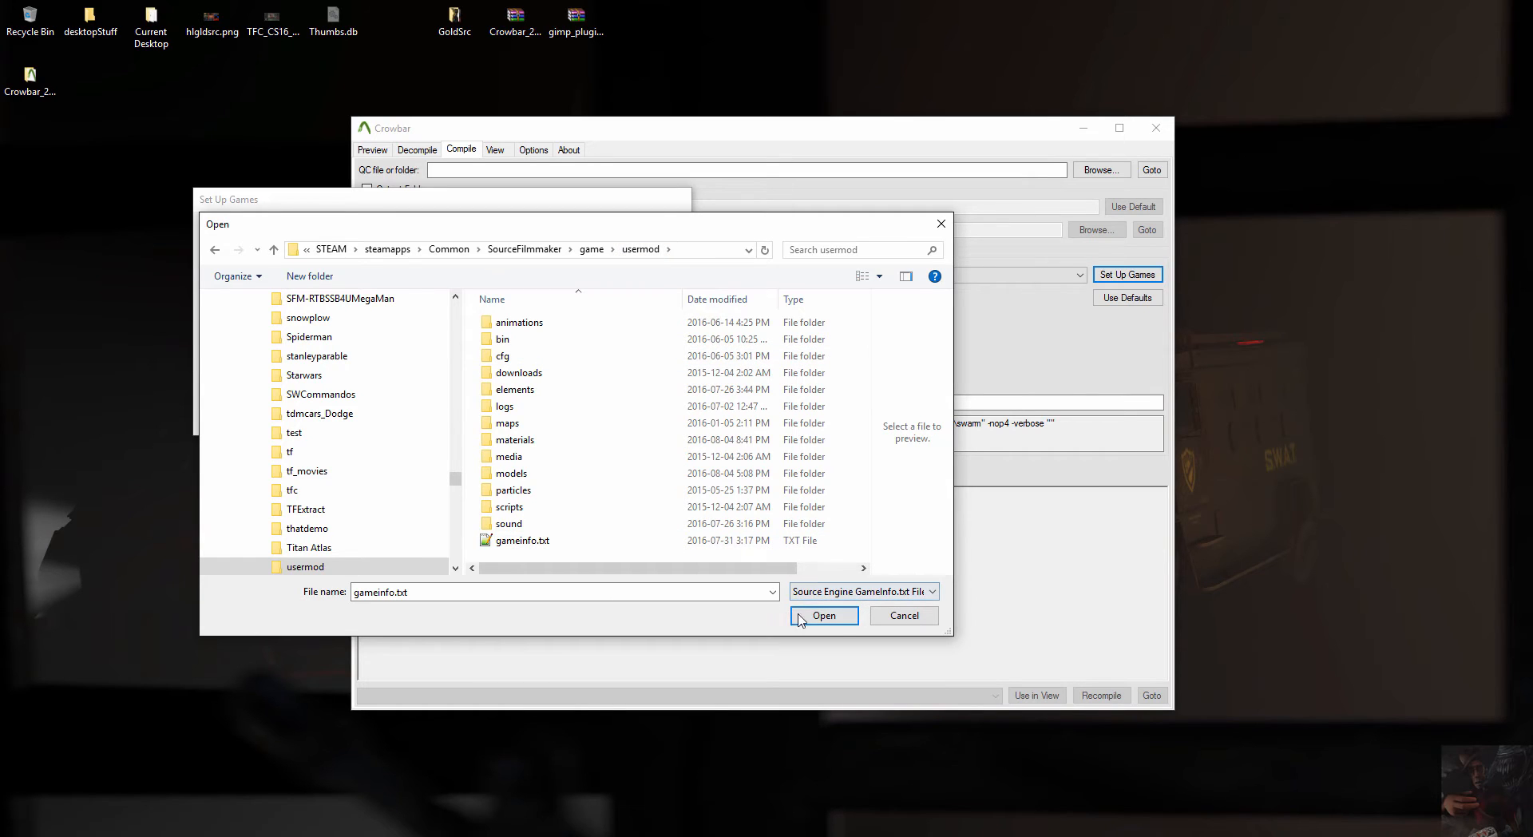
pyautogui.click(835, 618)
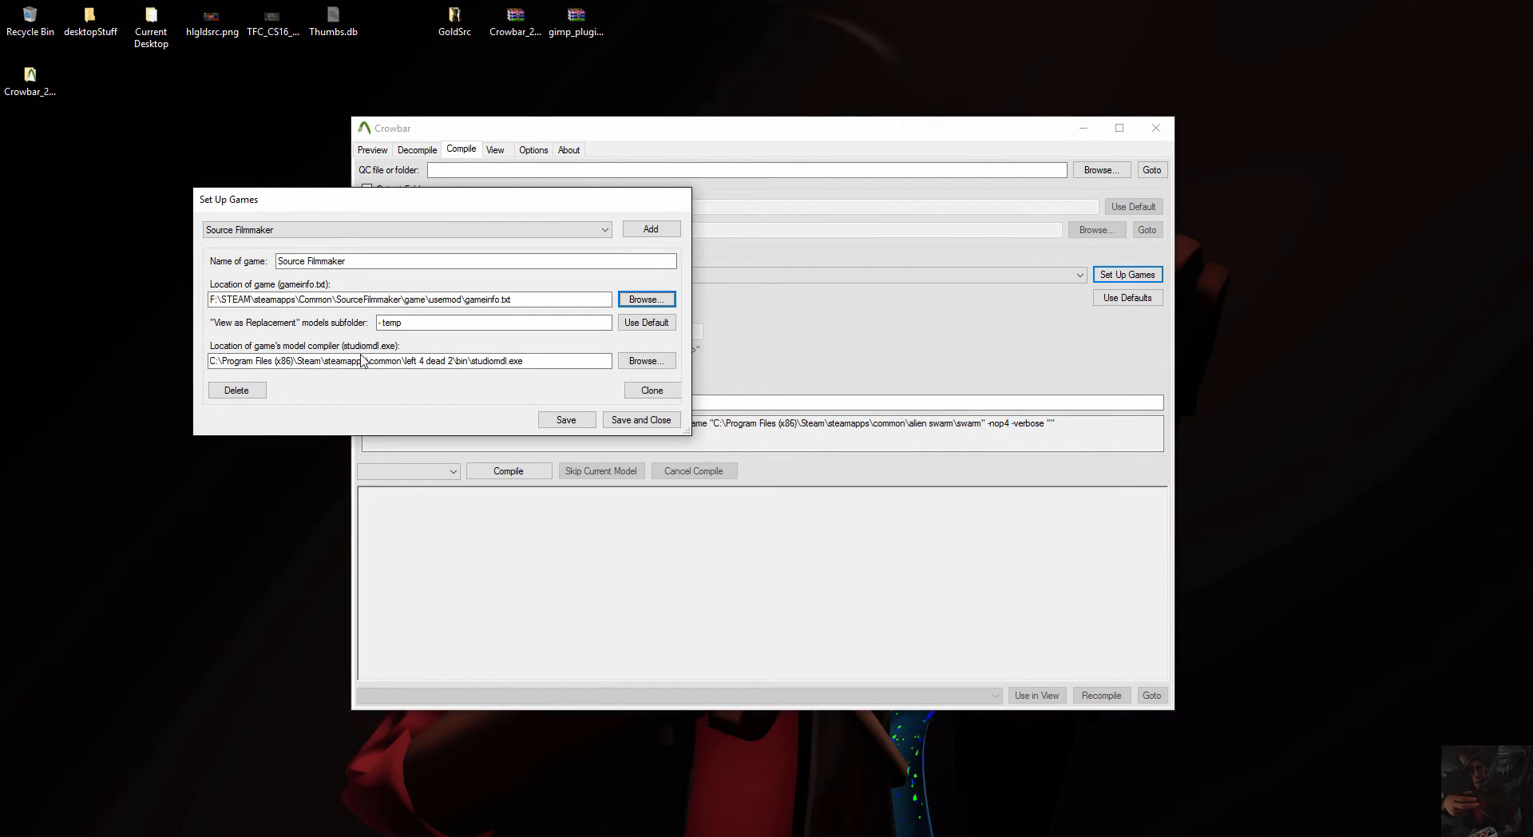
# Set the entry's model compiler to studiomdl.exe in F:\STEAM\steamapps\Common\SourceFilmmaker\game\bin and save the game setup
pyautogui.click(625, 364)
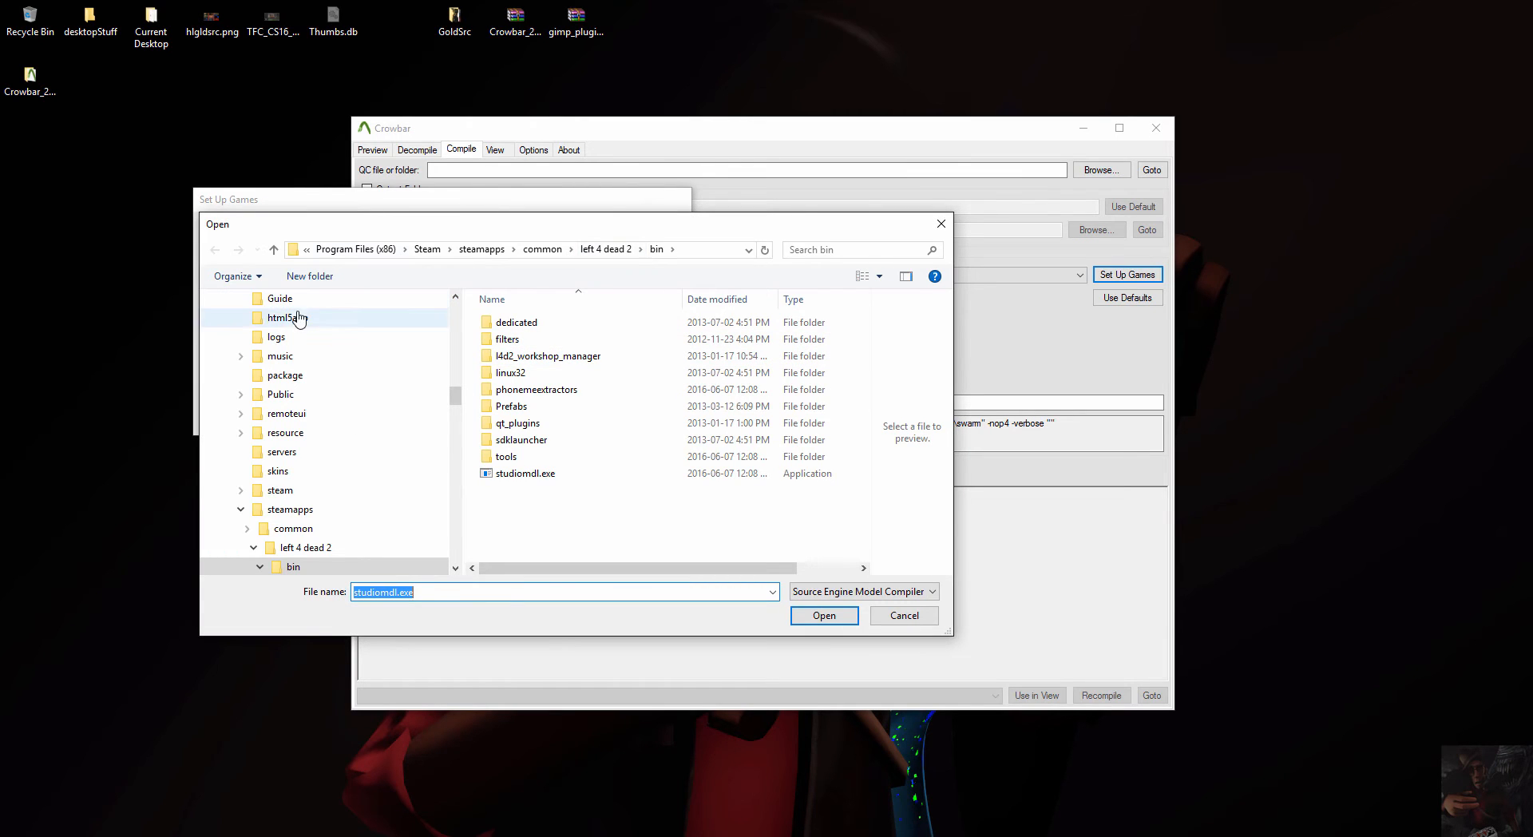
pyautogui.moveTo(457, 396); pyautogui.dragTo(455, 295)
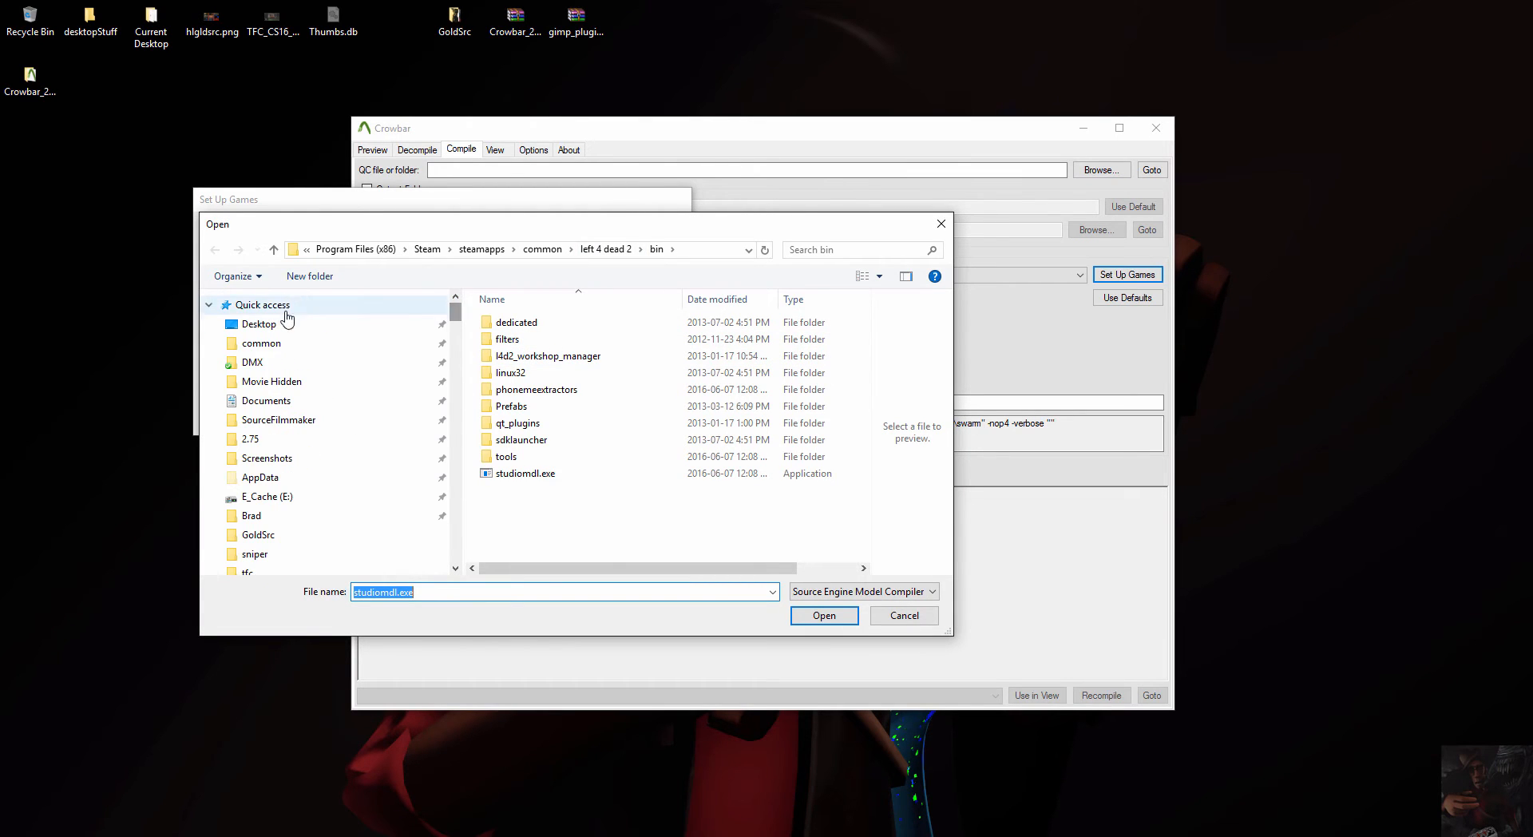
pyautogui.click(281, 419)
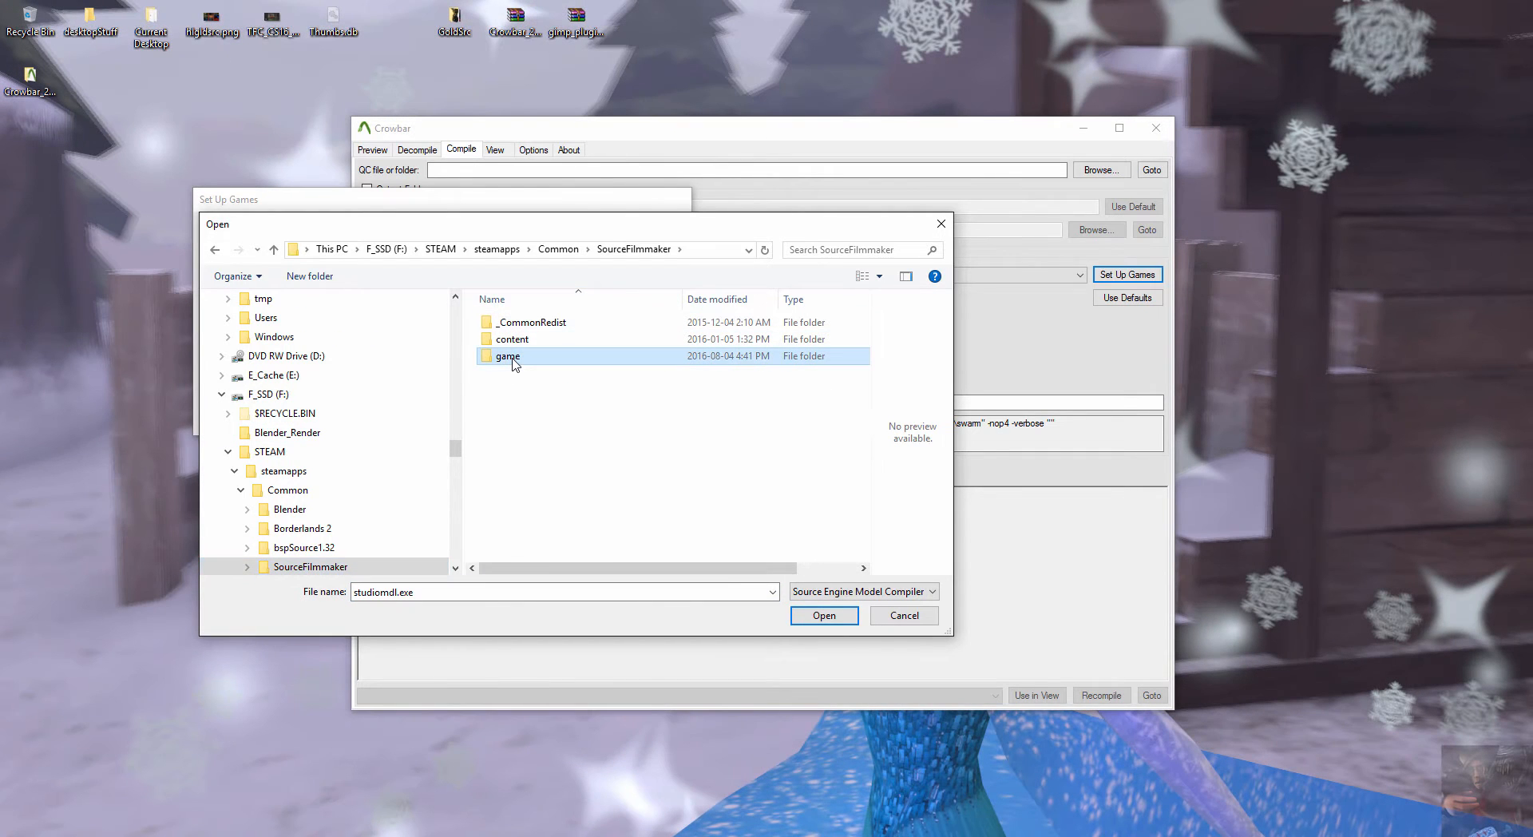
pyautogui.doubleClick(511, 360)
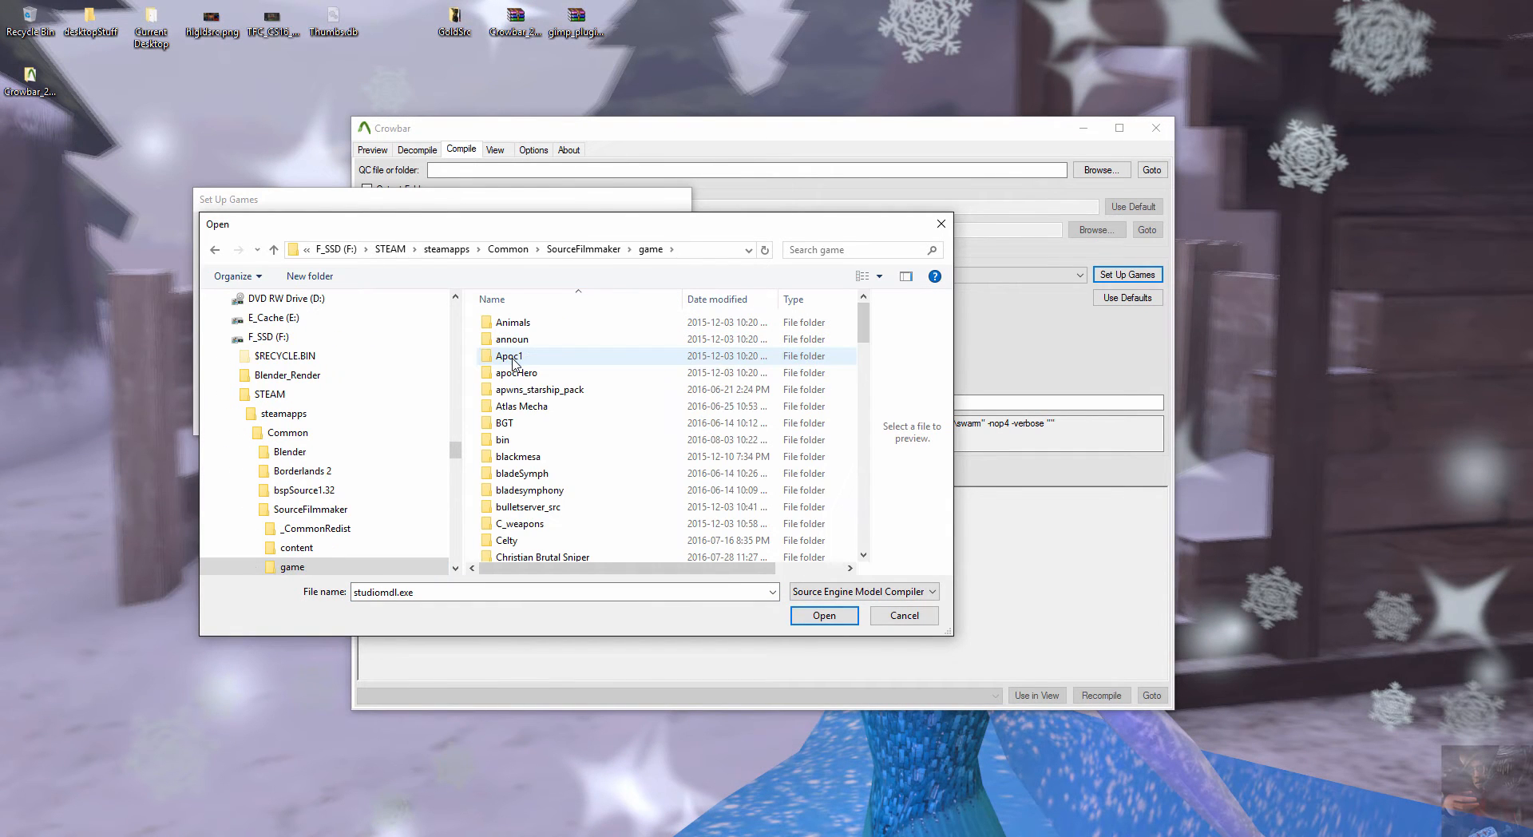
pyautogui.doubleClick(506, 440)
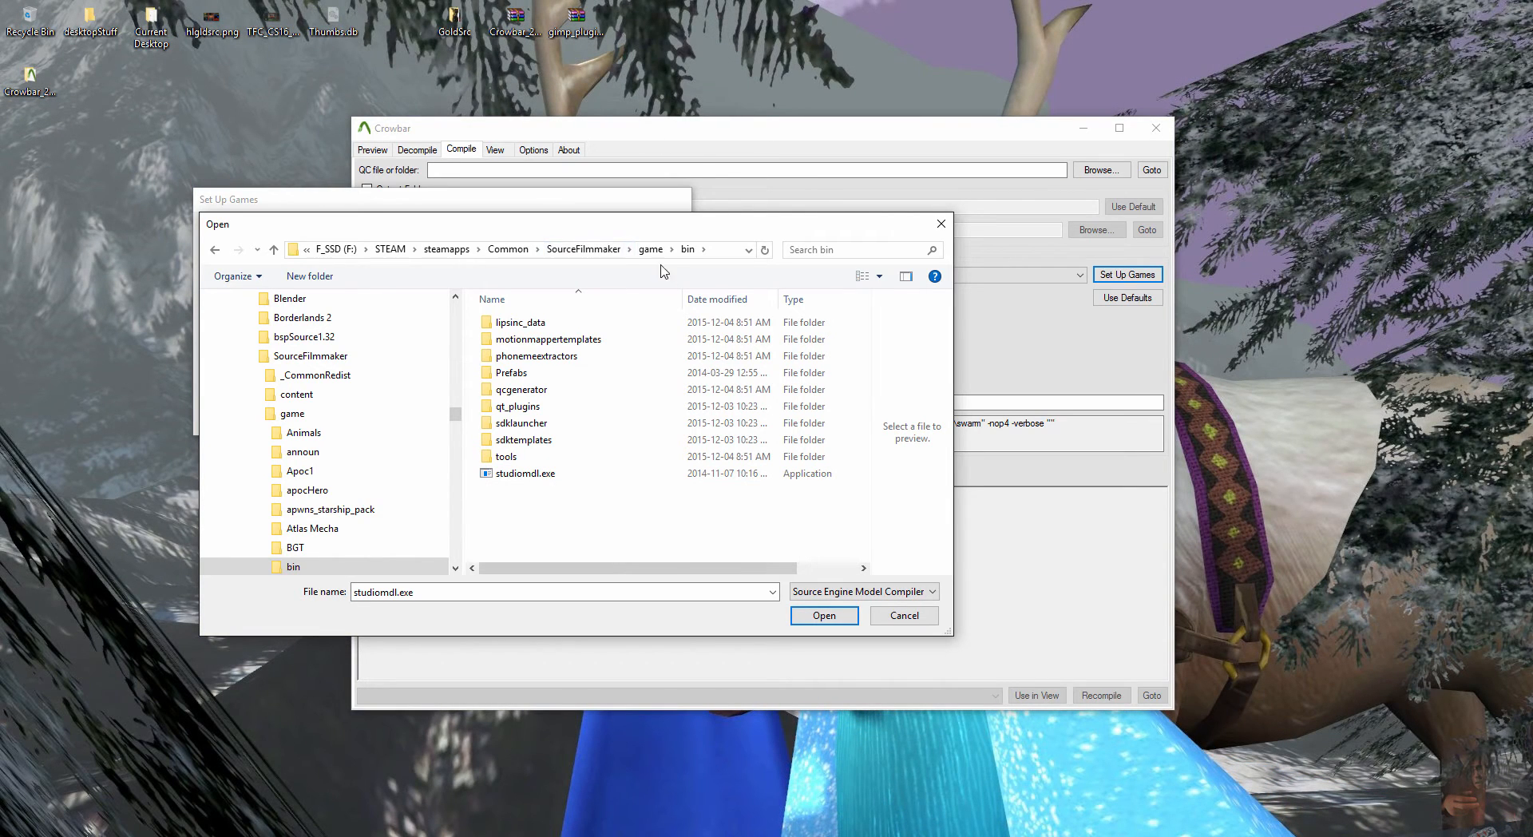
pyautogui.click(827, 616)
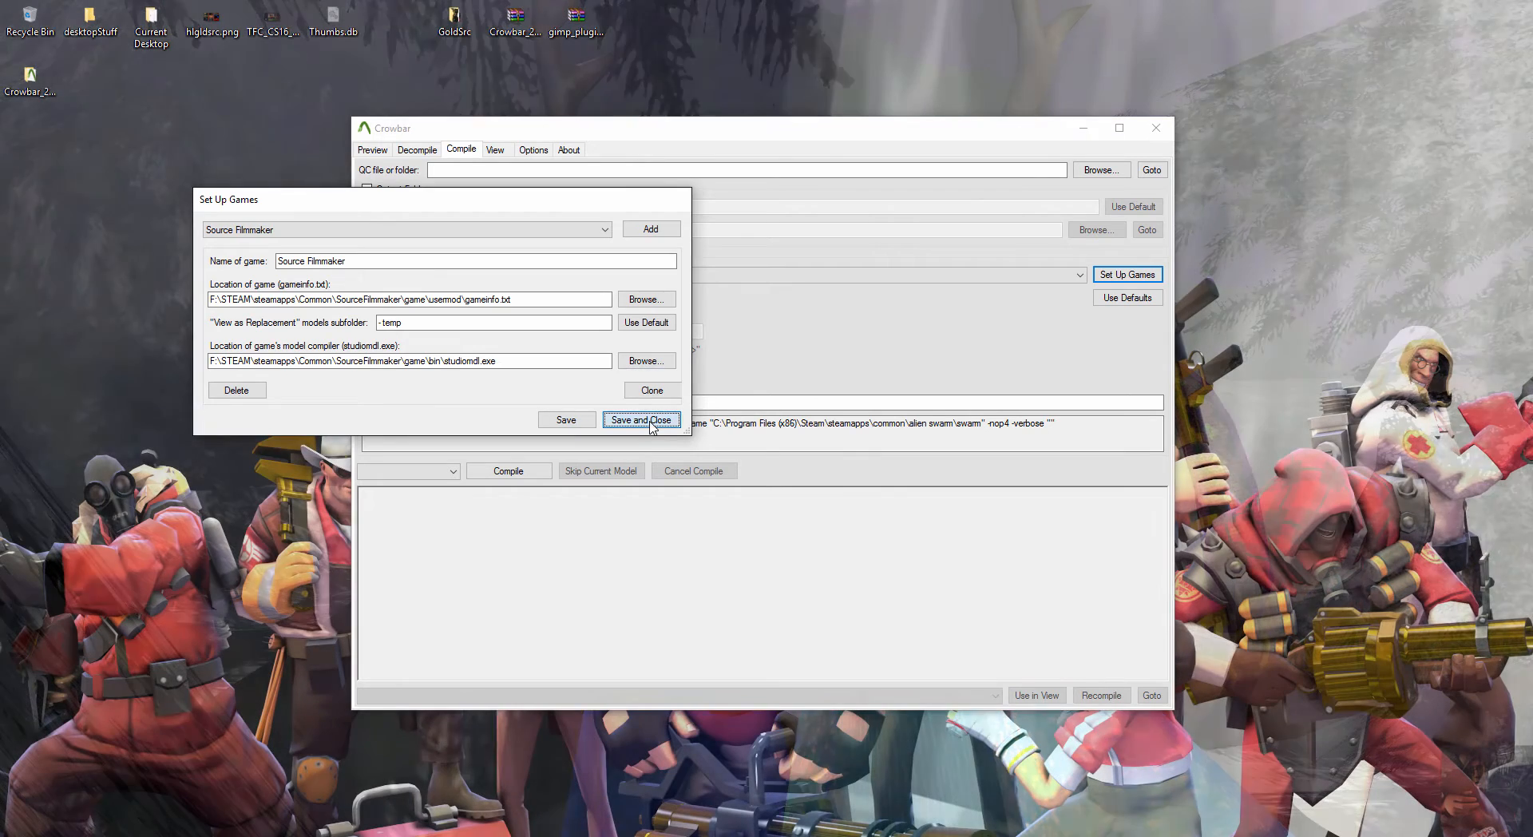
pyautogui.click(651, 423)
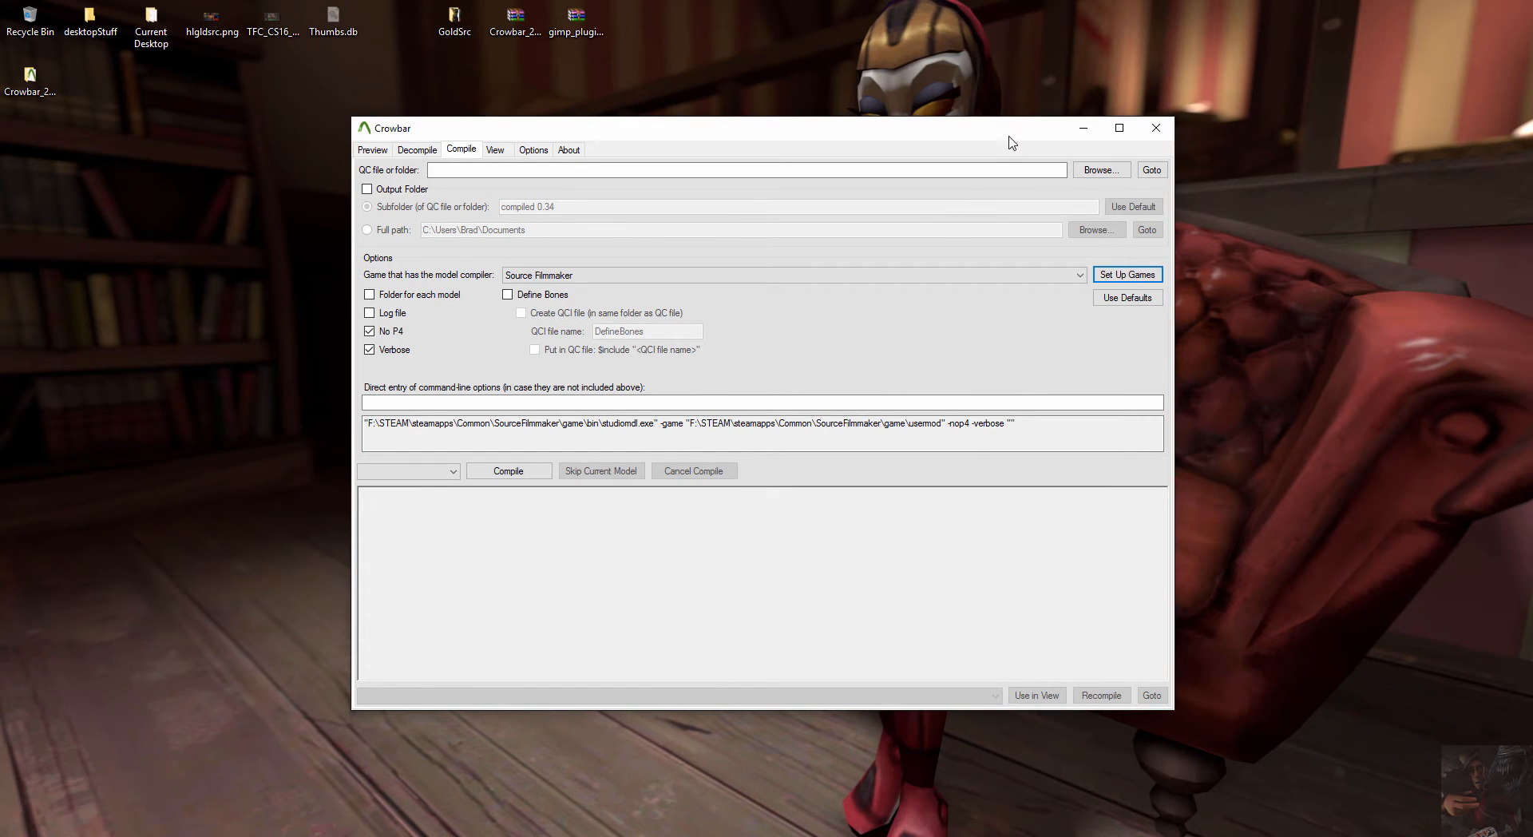
# Move the Crowbar window off the desktop folders and open the blueshift folder in File Explorer
pyautogui.moveTo(992, 134); pyautogui.dragTo(917, 215)
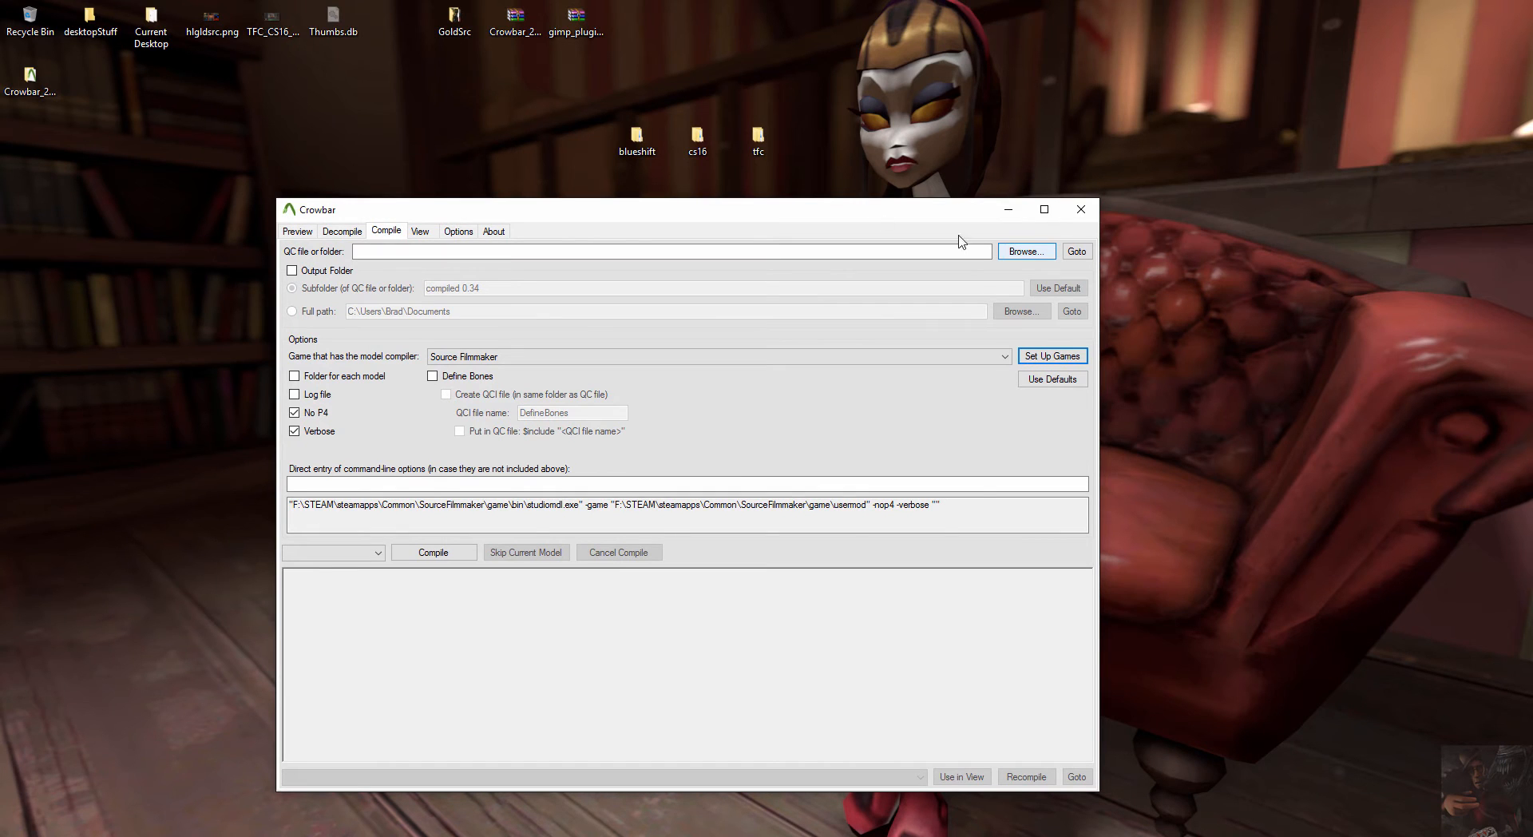
pyautogui.click(636, 142)
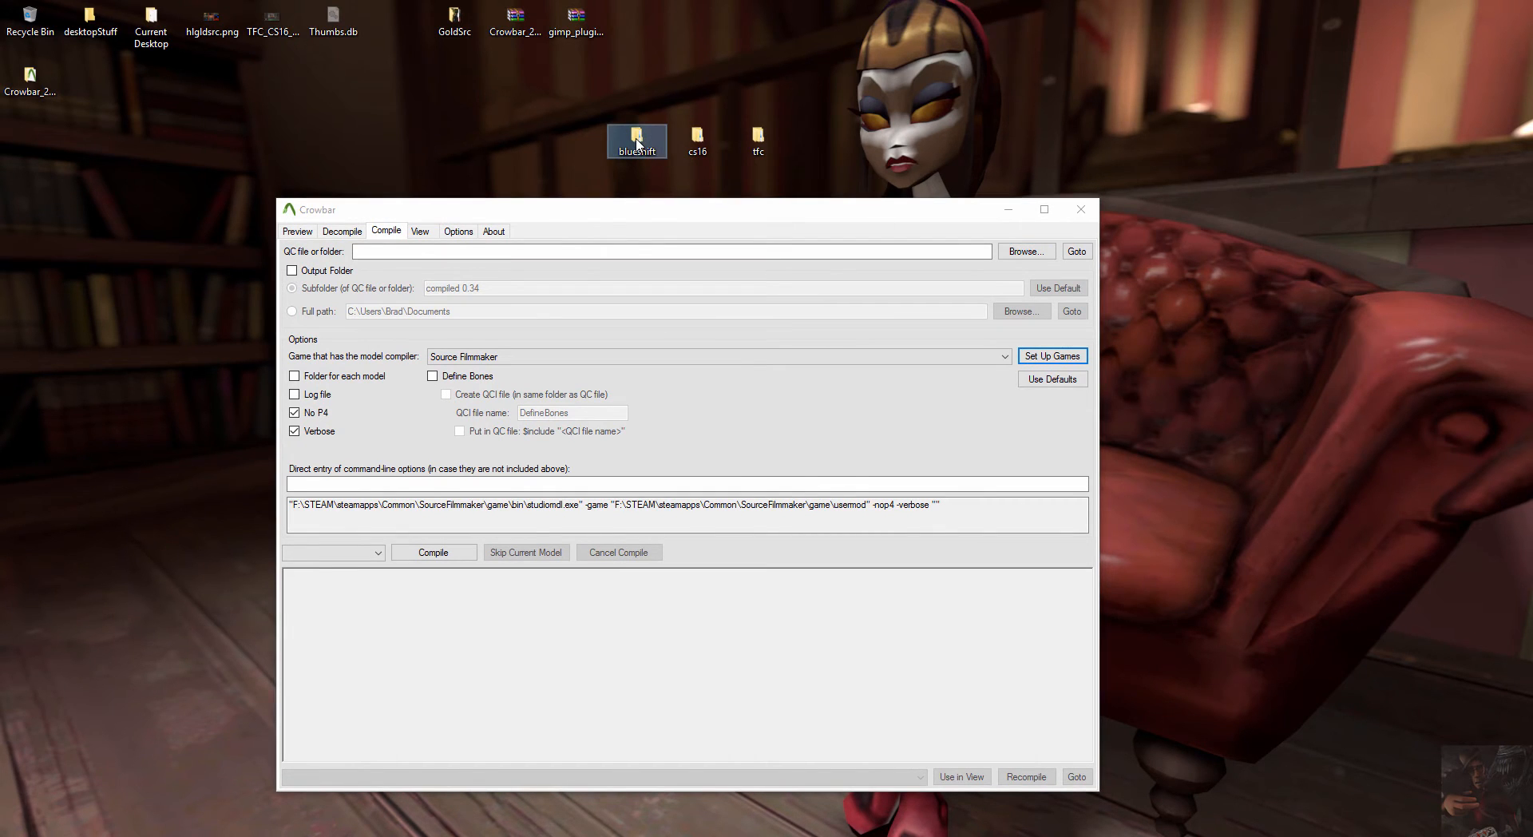
pyautogui.doubleClick(637, 142)
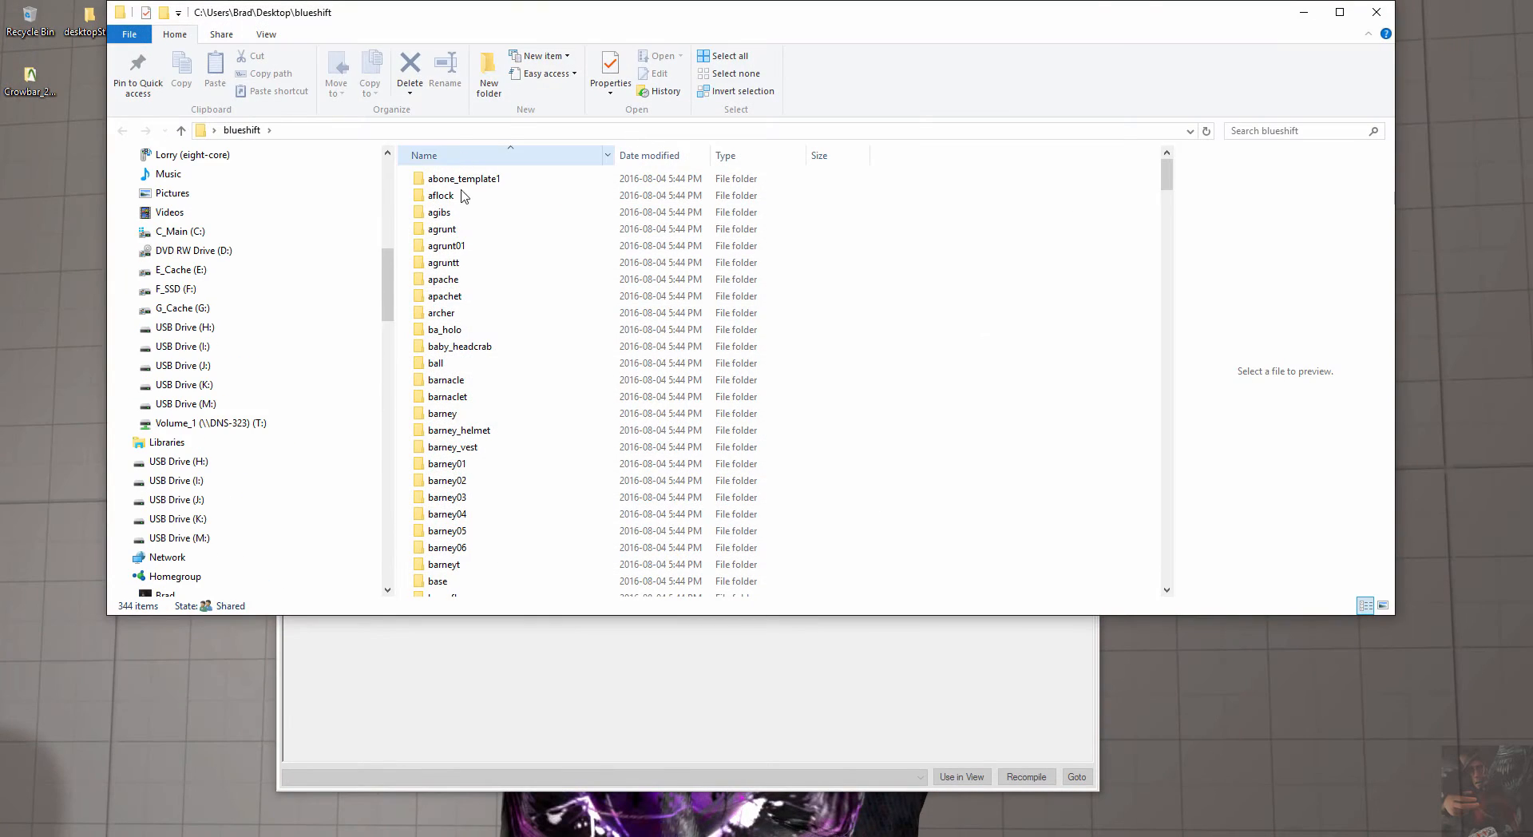
# Find the gordon folder inside blueshift, open it and select gordon.qc
pyautogui.scroll(-14, 435, 511)
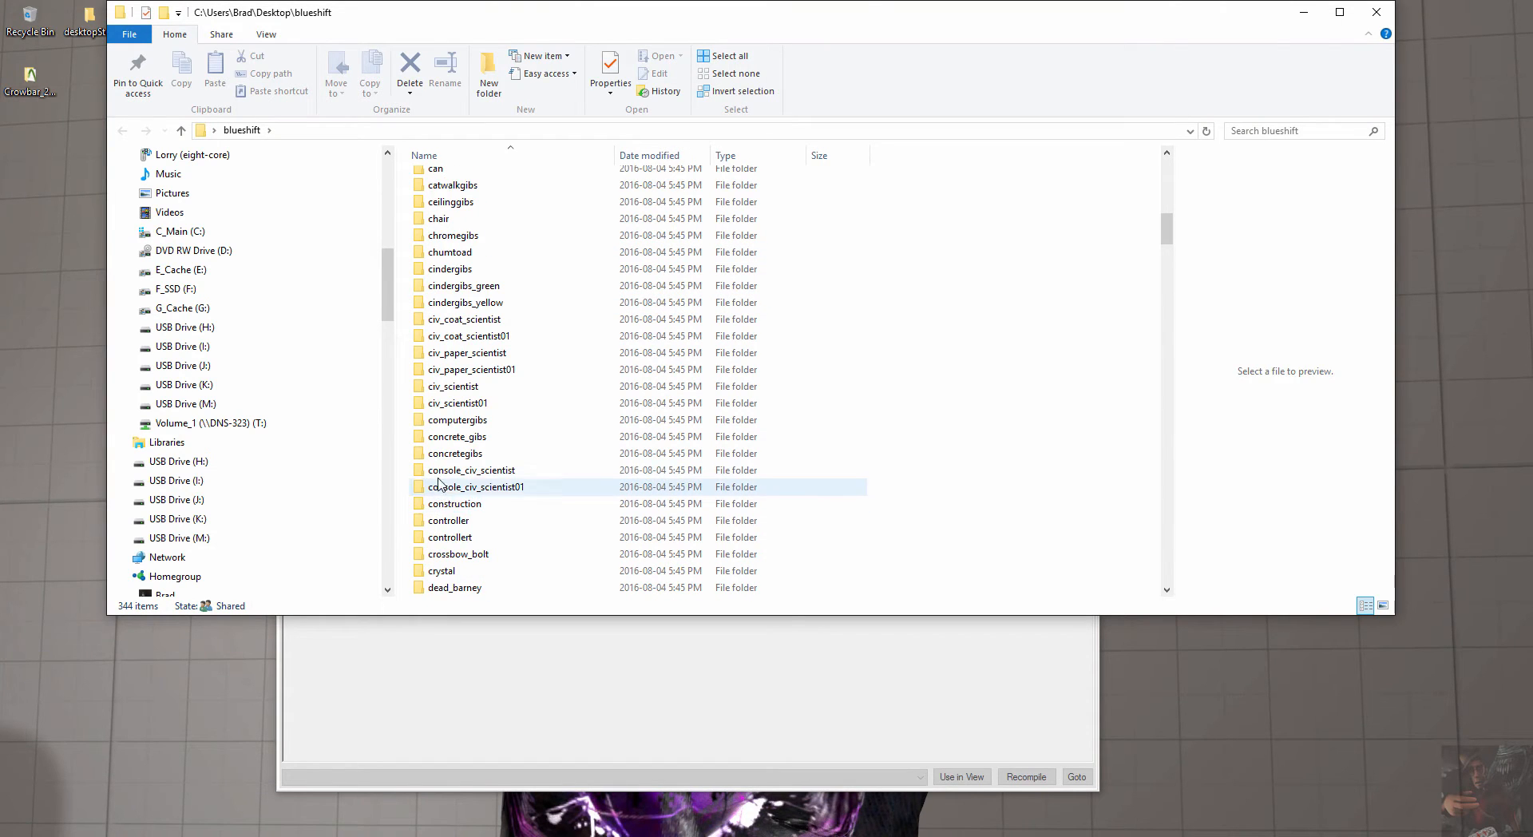
pyautogui.scroll(3, 438, 479)
pyautogui.scroll(-17, 438, 467)
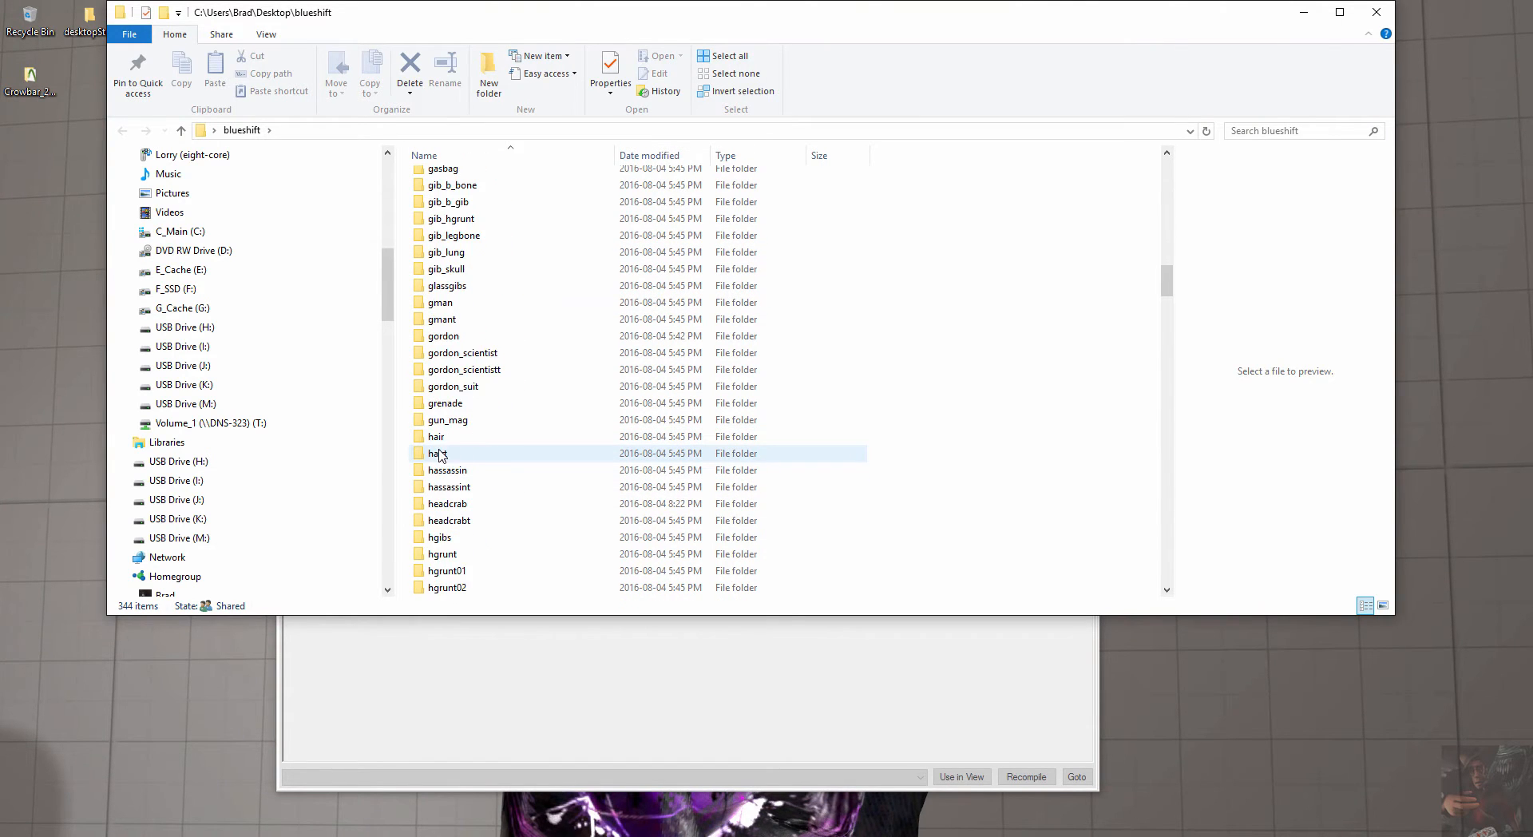
pyautogui.scroll(-3, 438, 453)
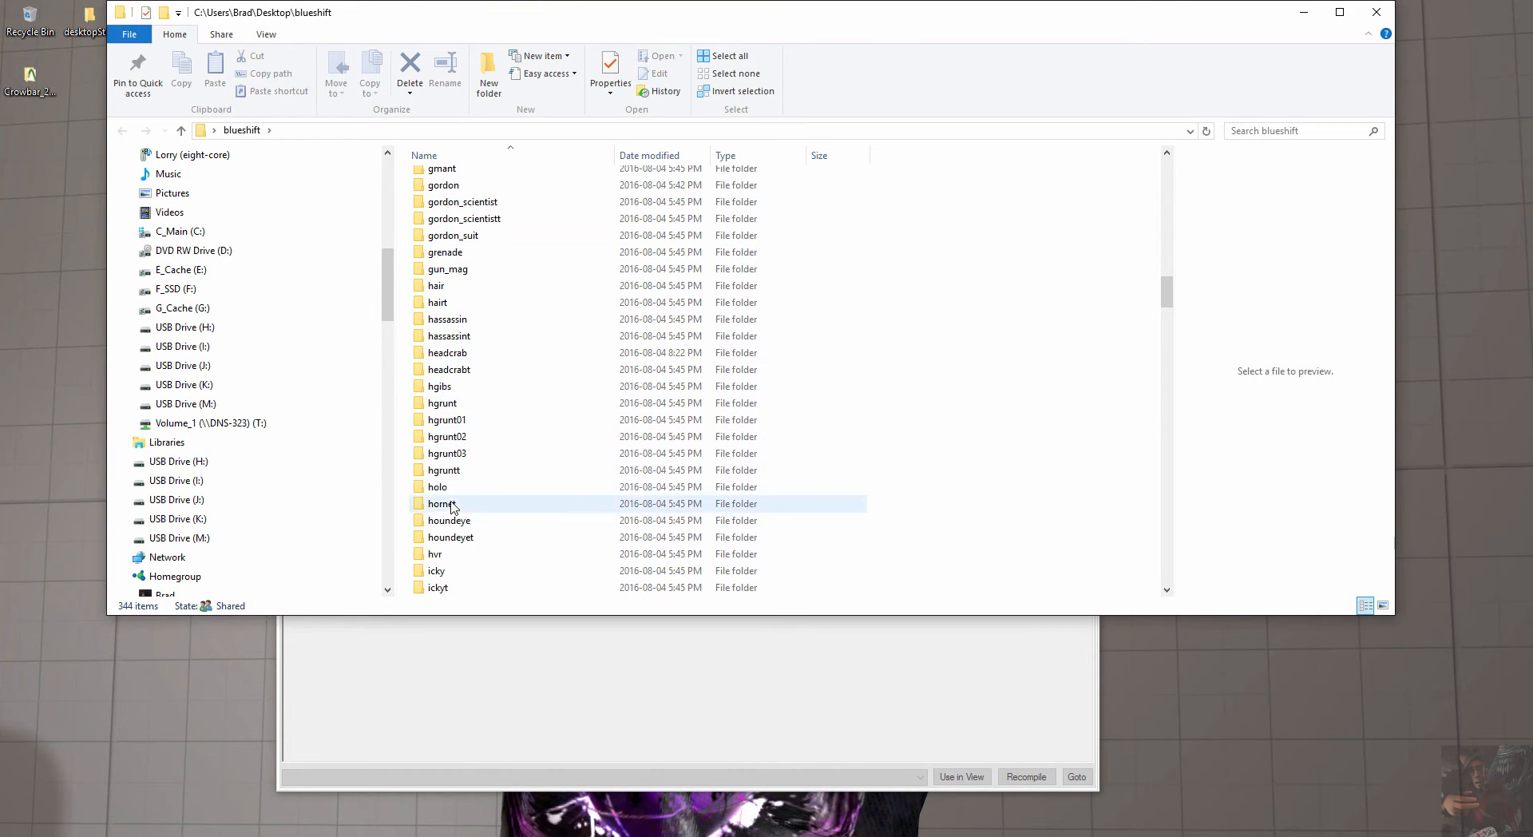
pyautogui.click(439, 189)
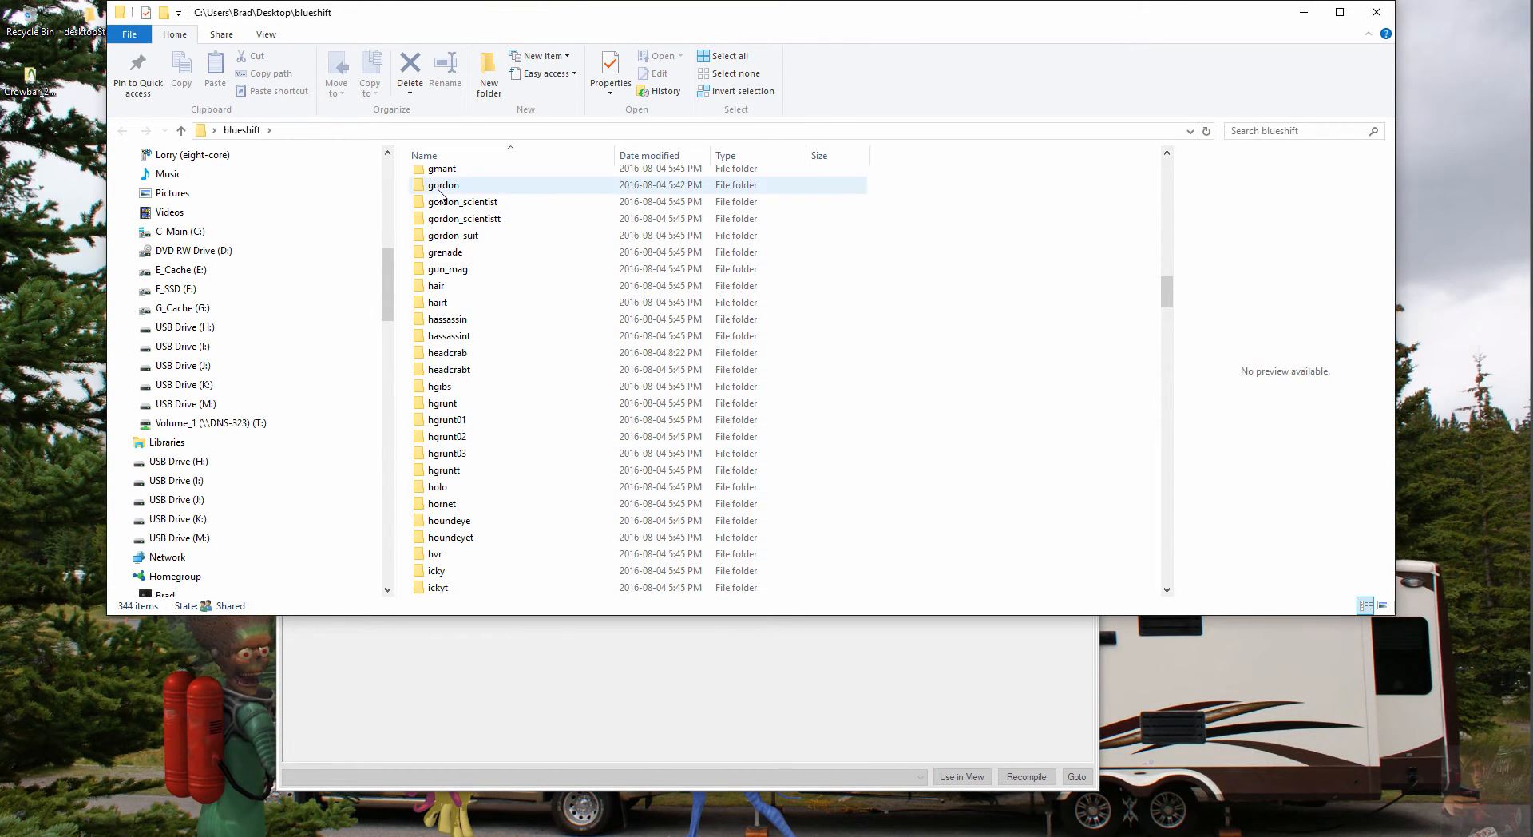
pyautogui.doubleClick(438, 190)
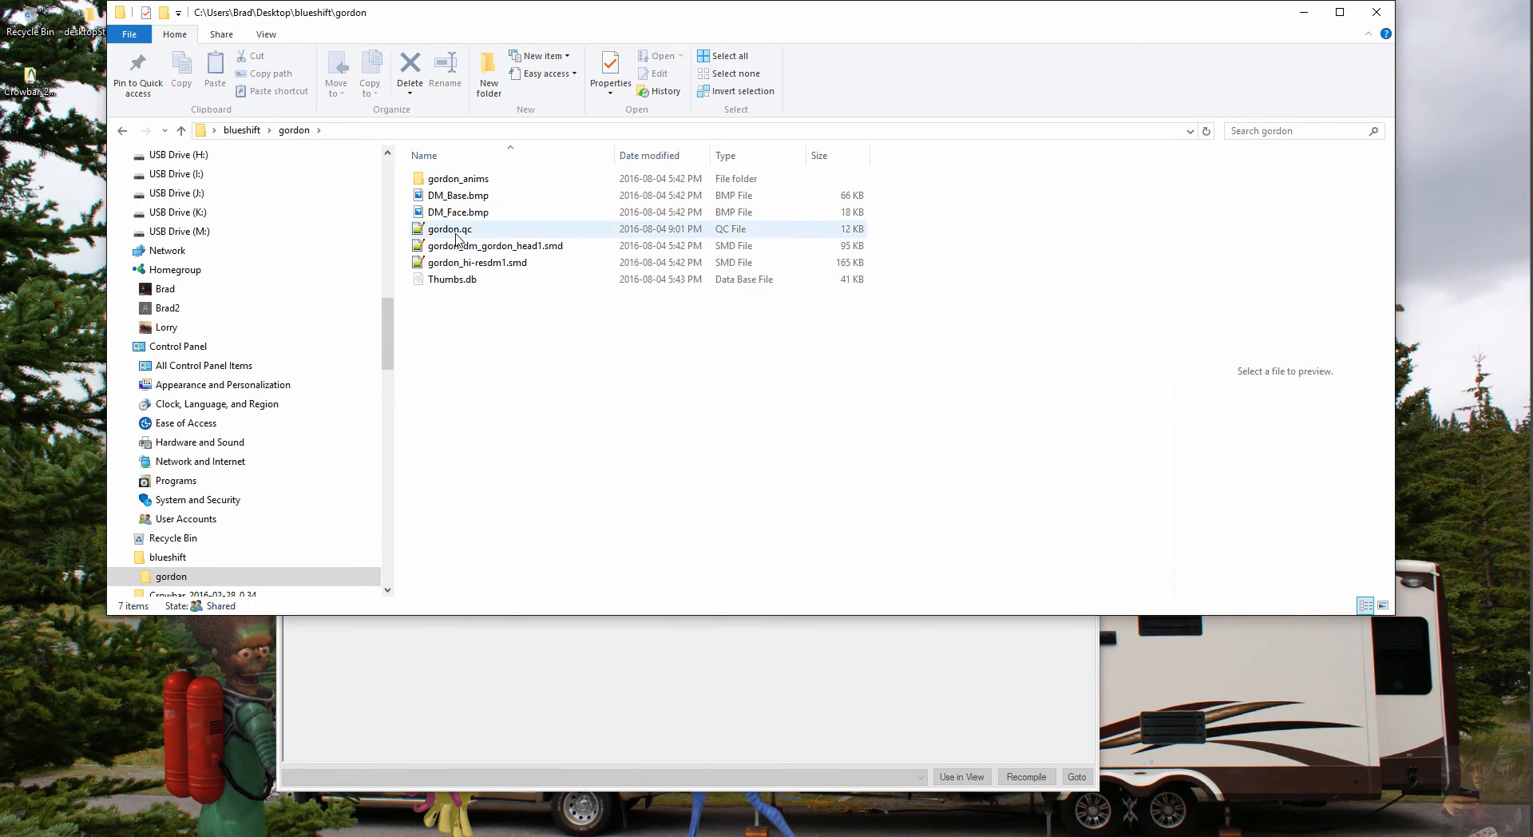
pyautogui.click(456, 233)
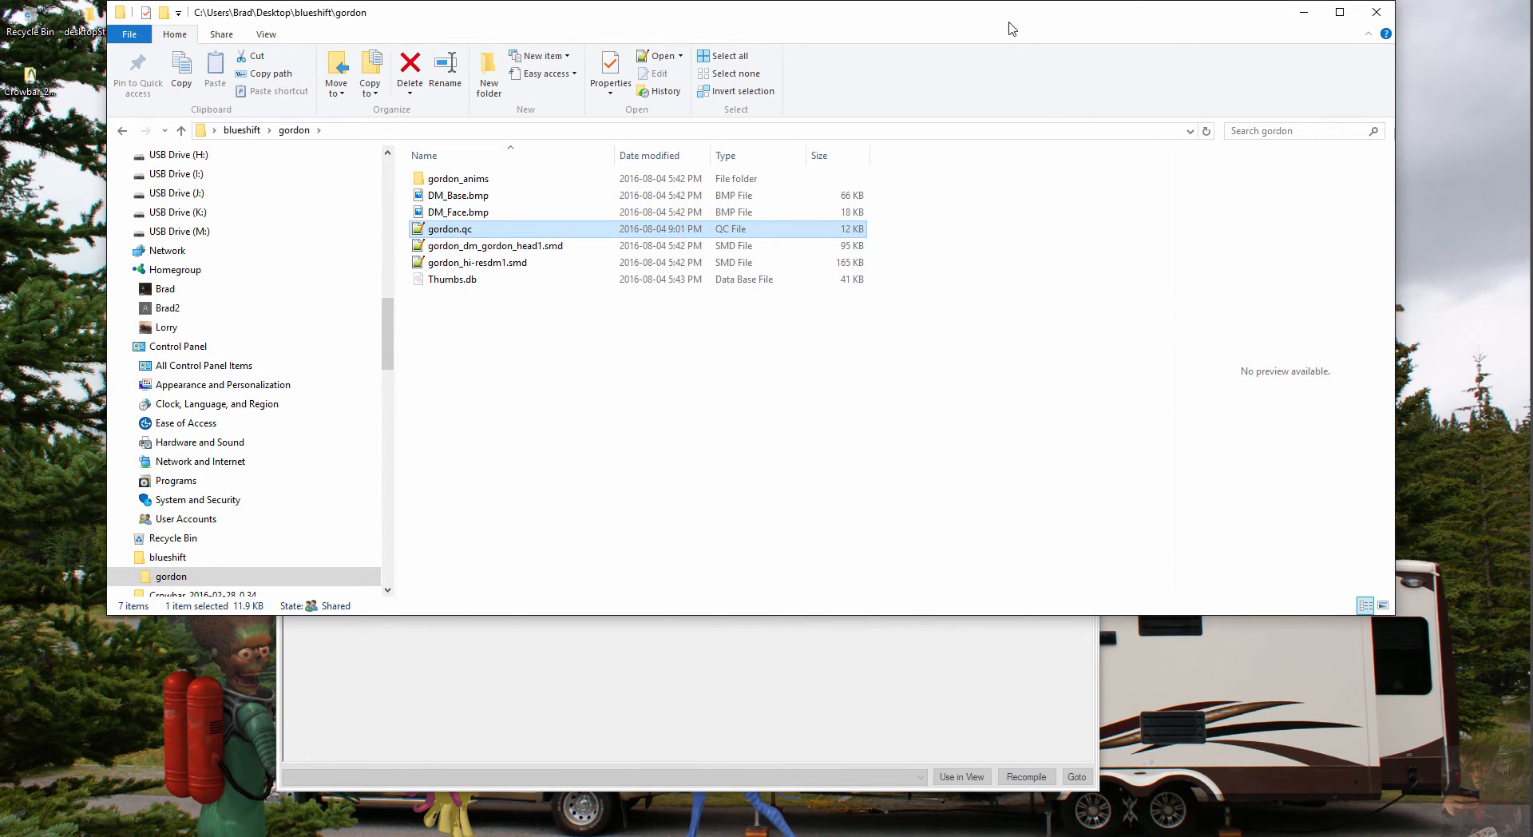
# Load gordon.qc from the blueshift\gordon folder into Crowbar as the QC file to compile
pyautogui.moveTo(1006, 26); pyautogui.dragTo(1054, 392)
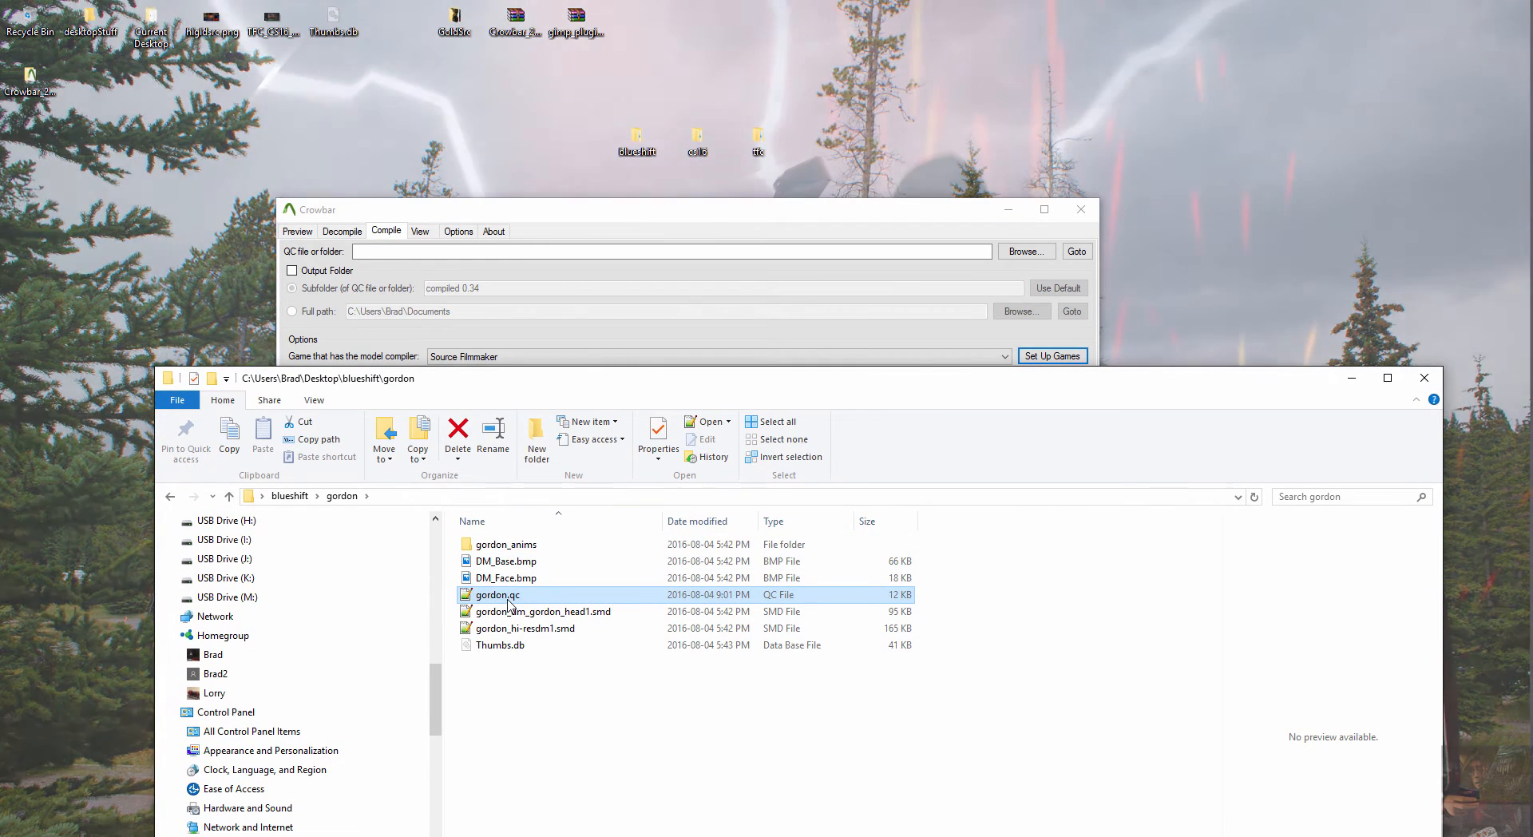
pyautogui.moveTo(508, 603); pyautogui.dragTo(503, 254)
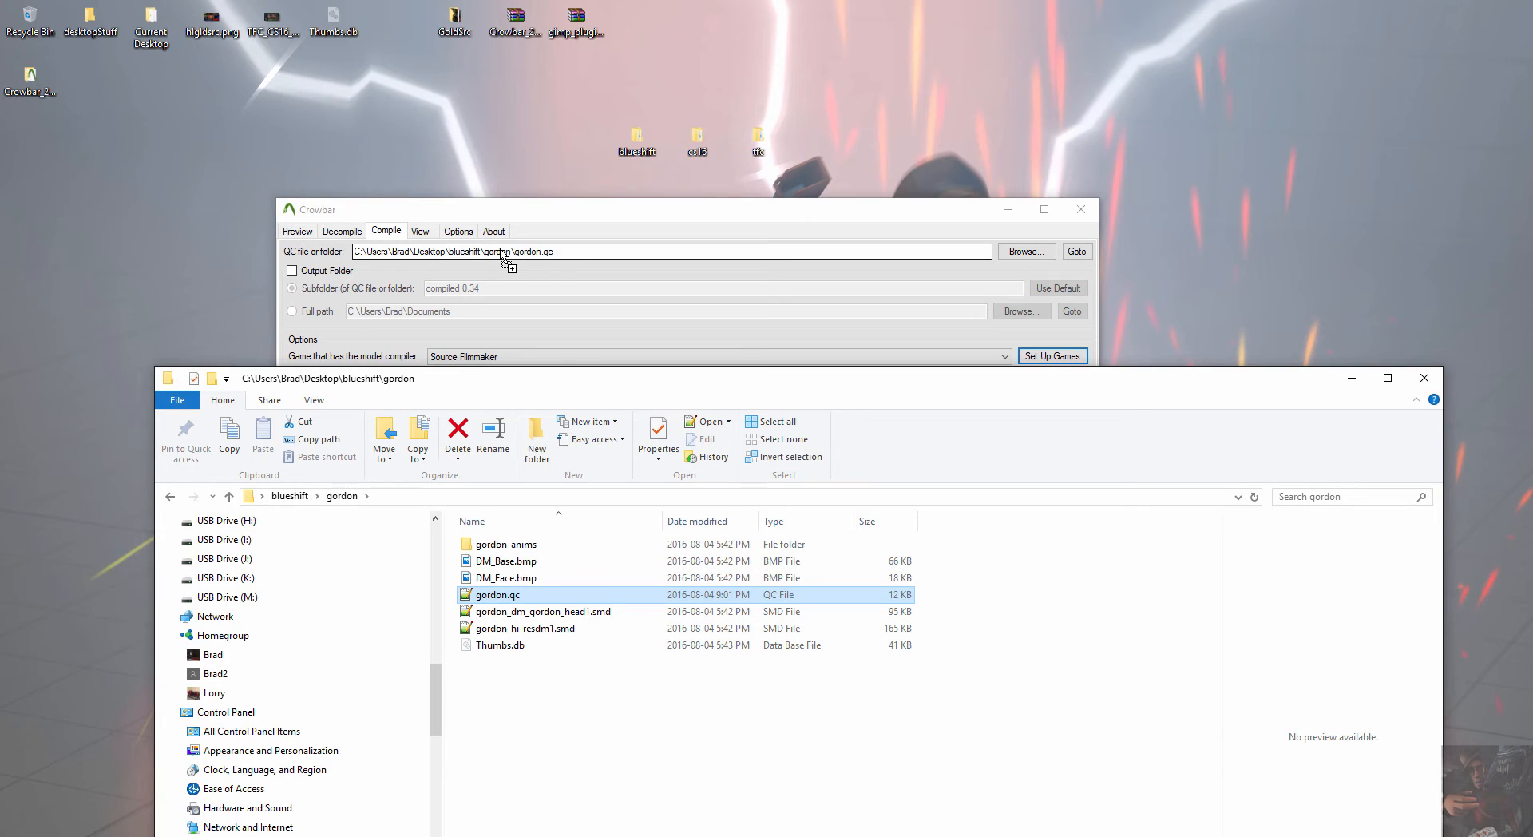
pyautogui.click(1015, 253)
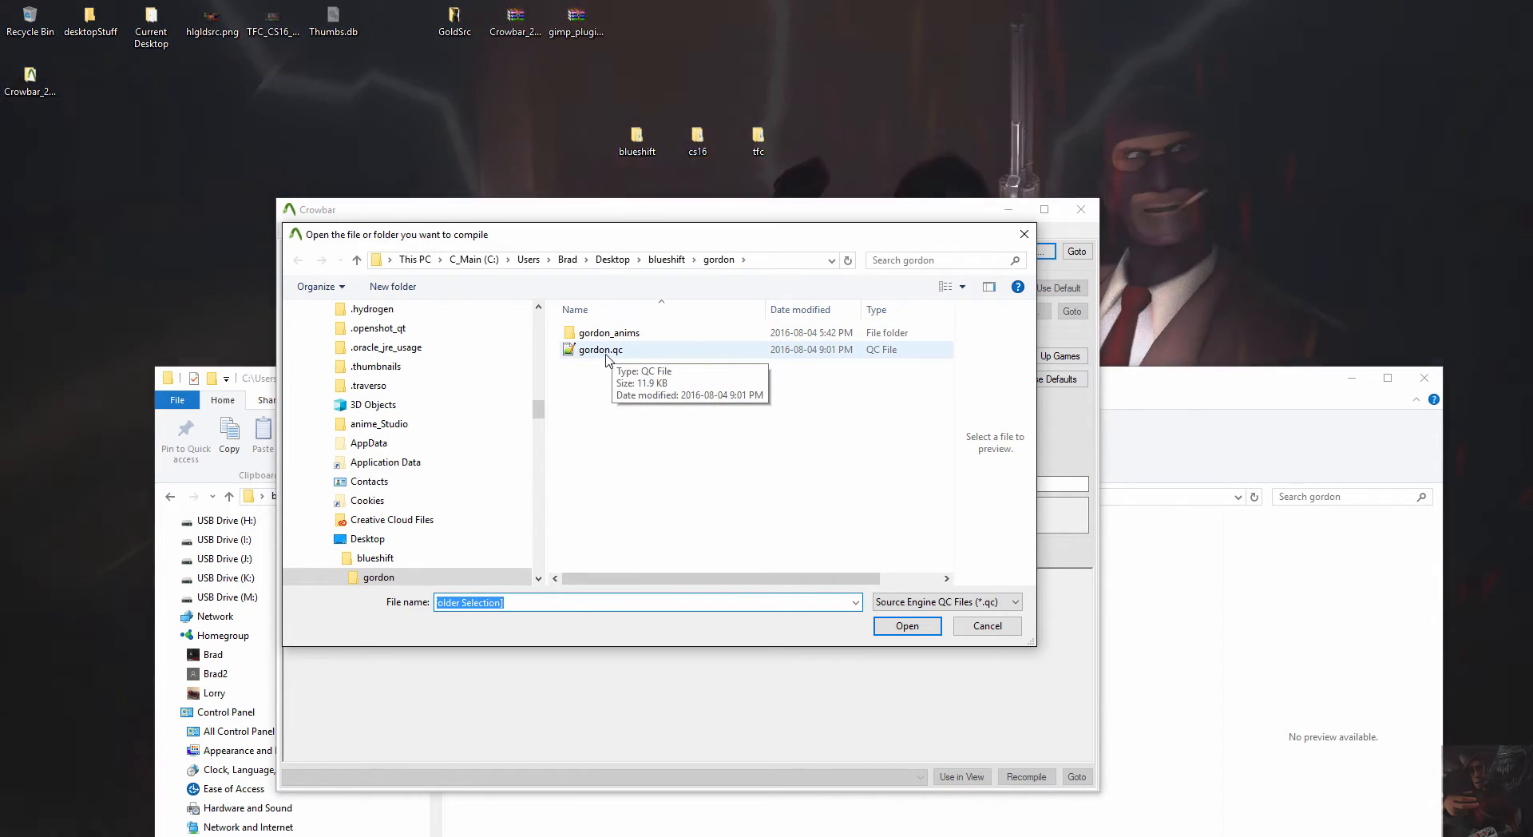
pyautogui.click(611, 349)
pyautogui.click(905, 626)
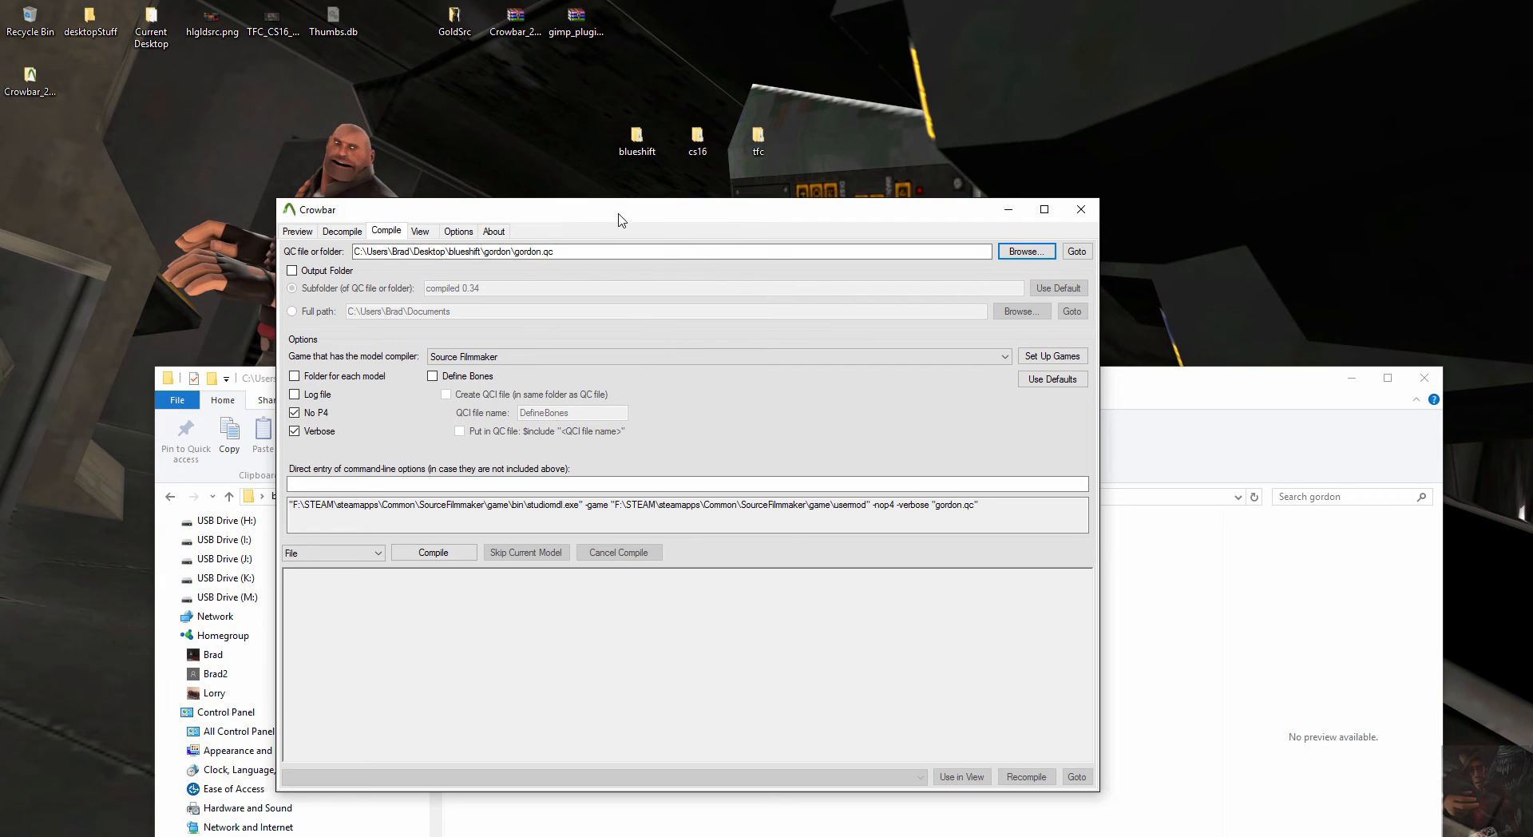
# Compile gordon.qc with the Source Filmmaker compiler and check the compile log for errors
pyautogui.moveTo(619, 218); pyautogui.dragTo(662, 114)
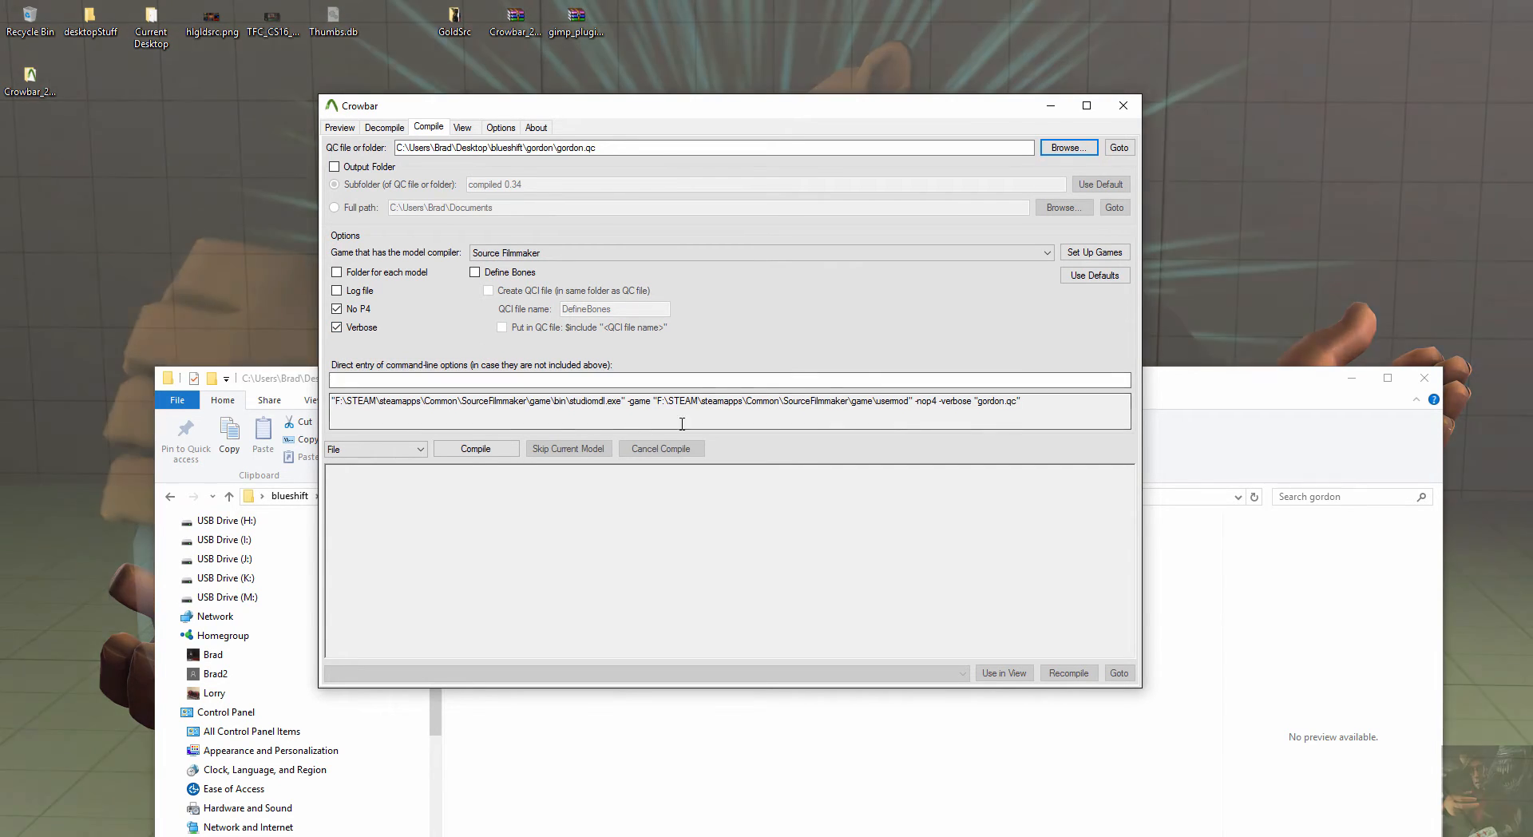
pyautogui.click(494, 451)
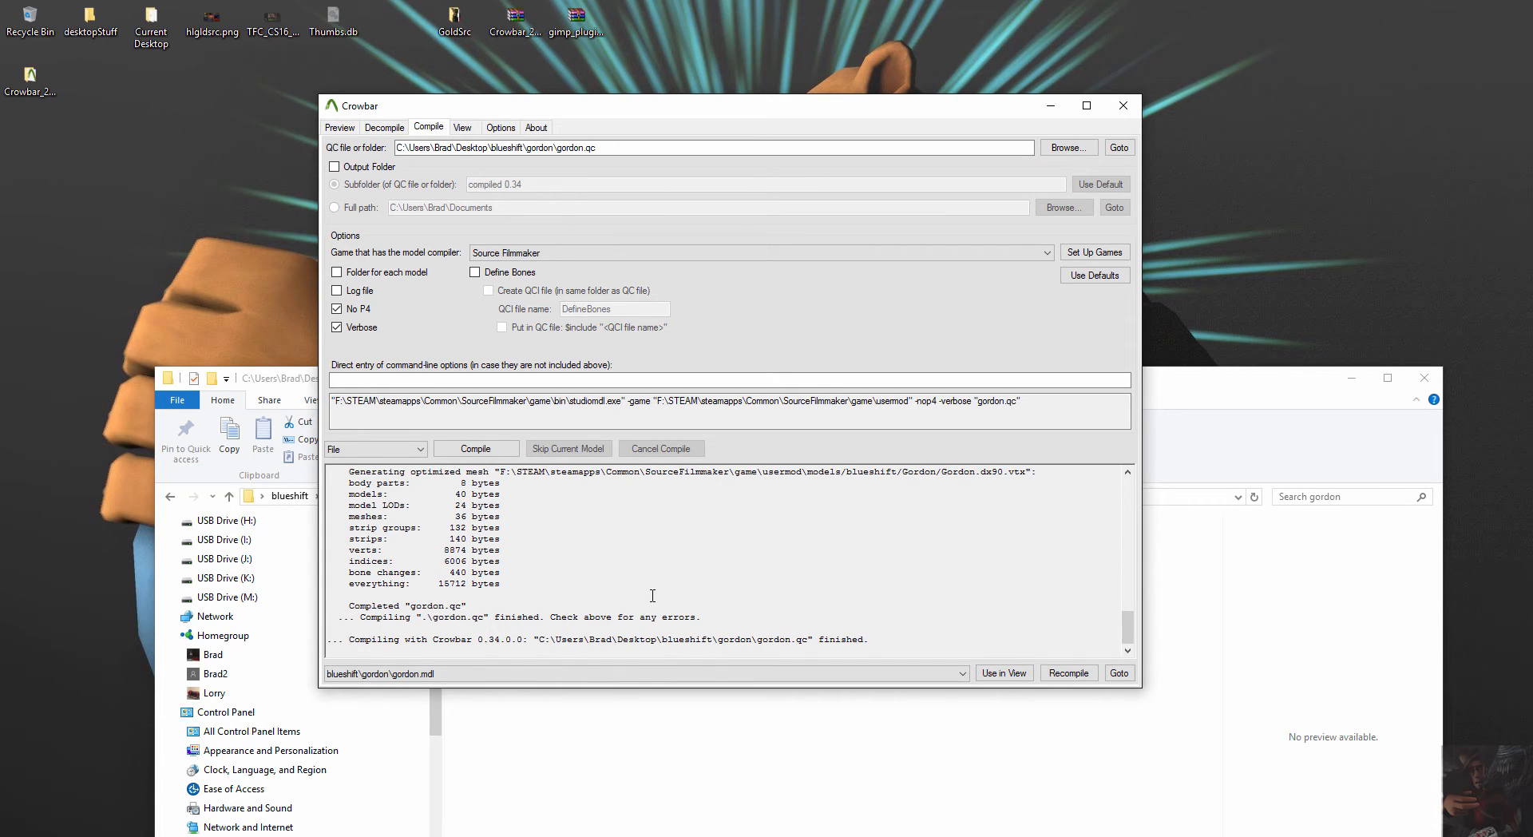
pyautogui.scroll(10, 652, 595)
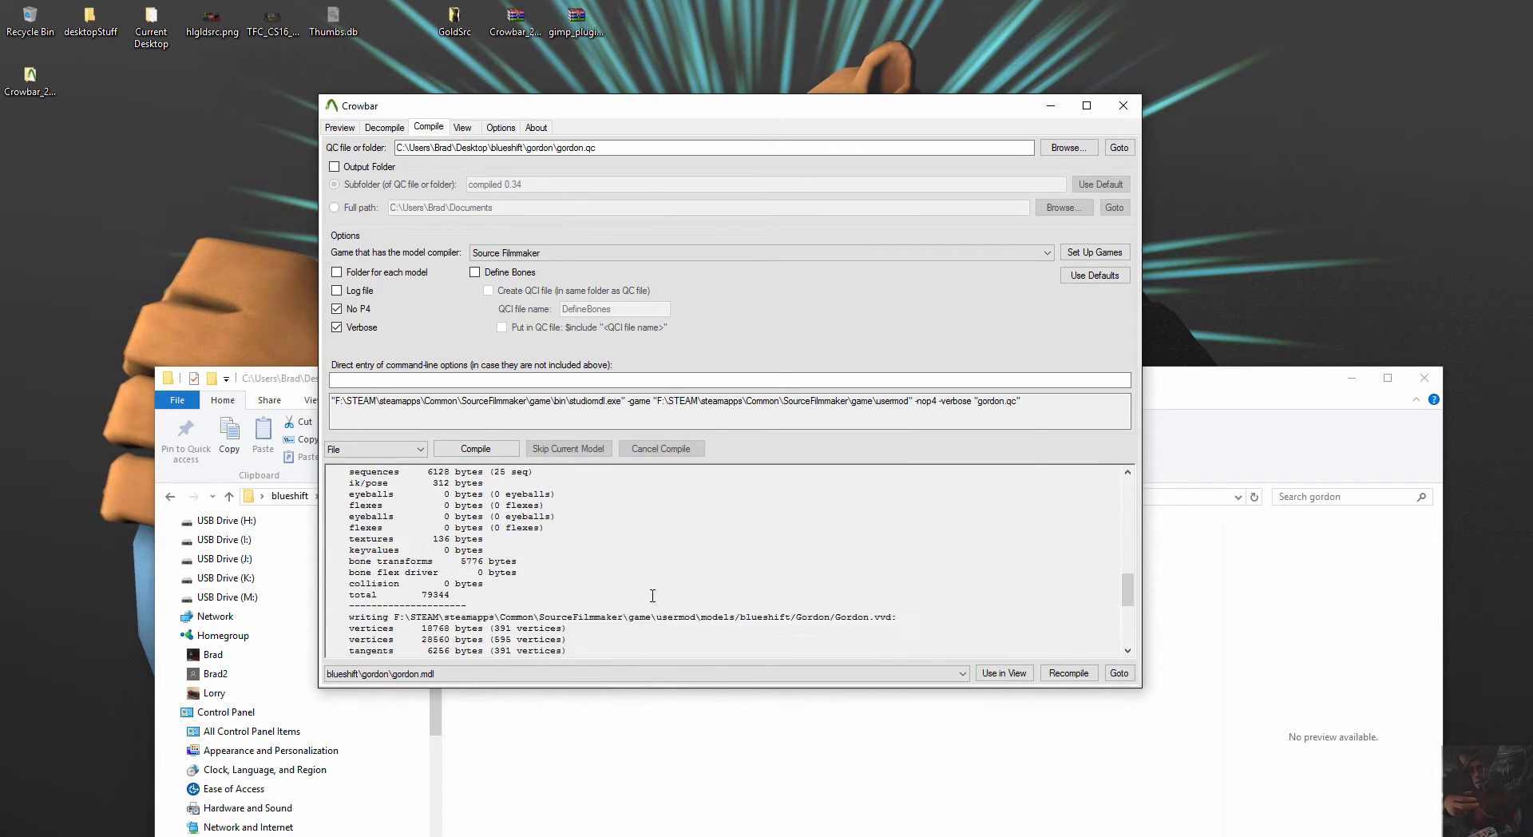
pyautogui.scroll(-10, 652, 596)
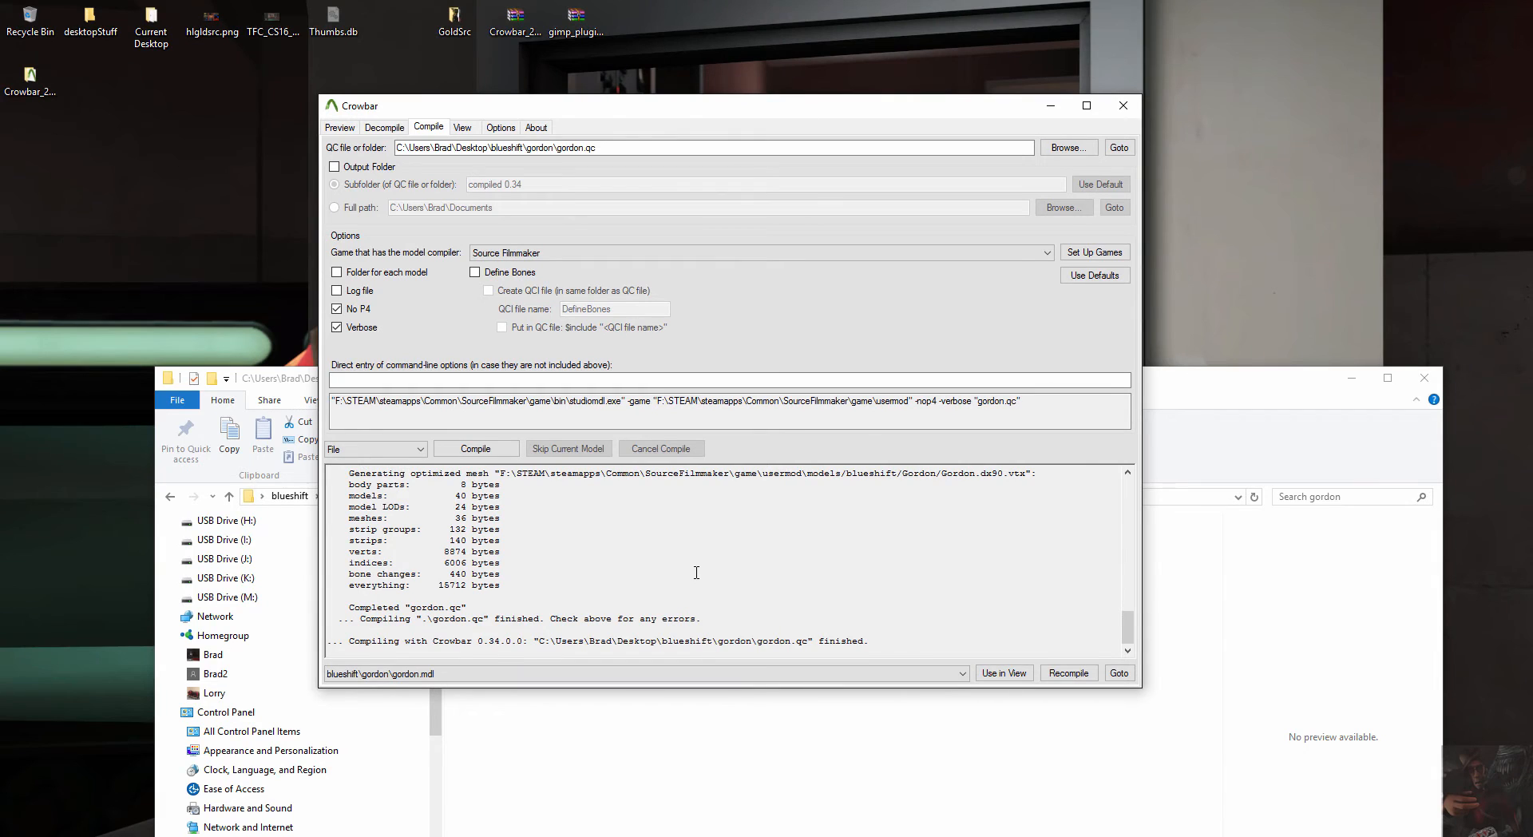
pyautogui.scroll(10, 696, 572)
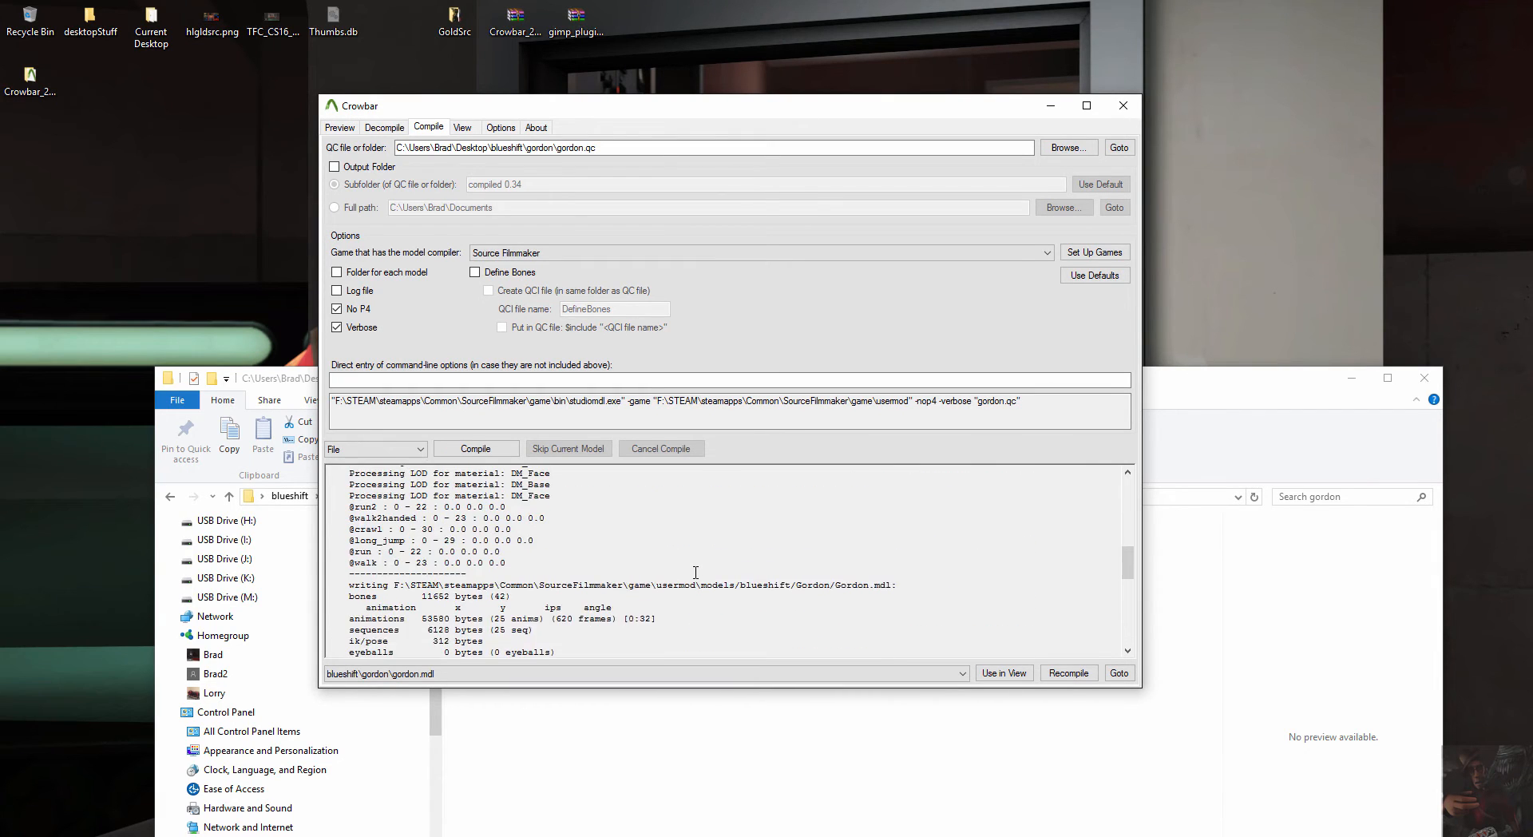
pyautogui.scroll(10, 695, 572)
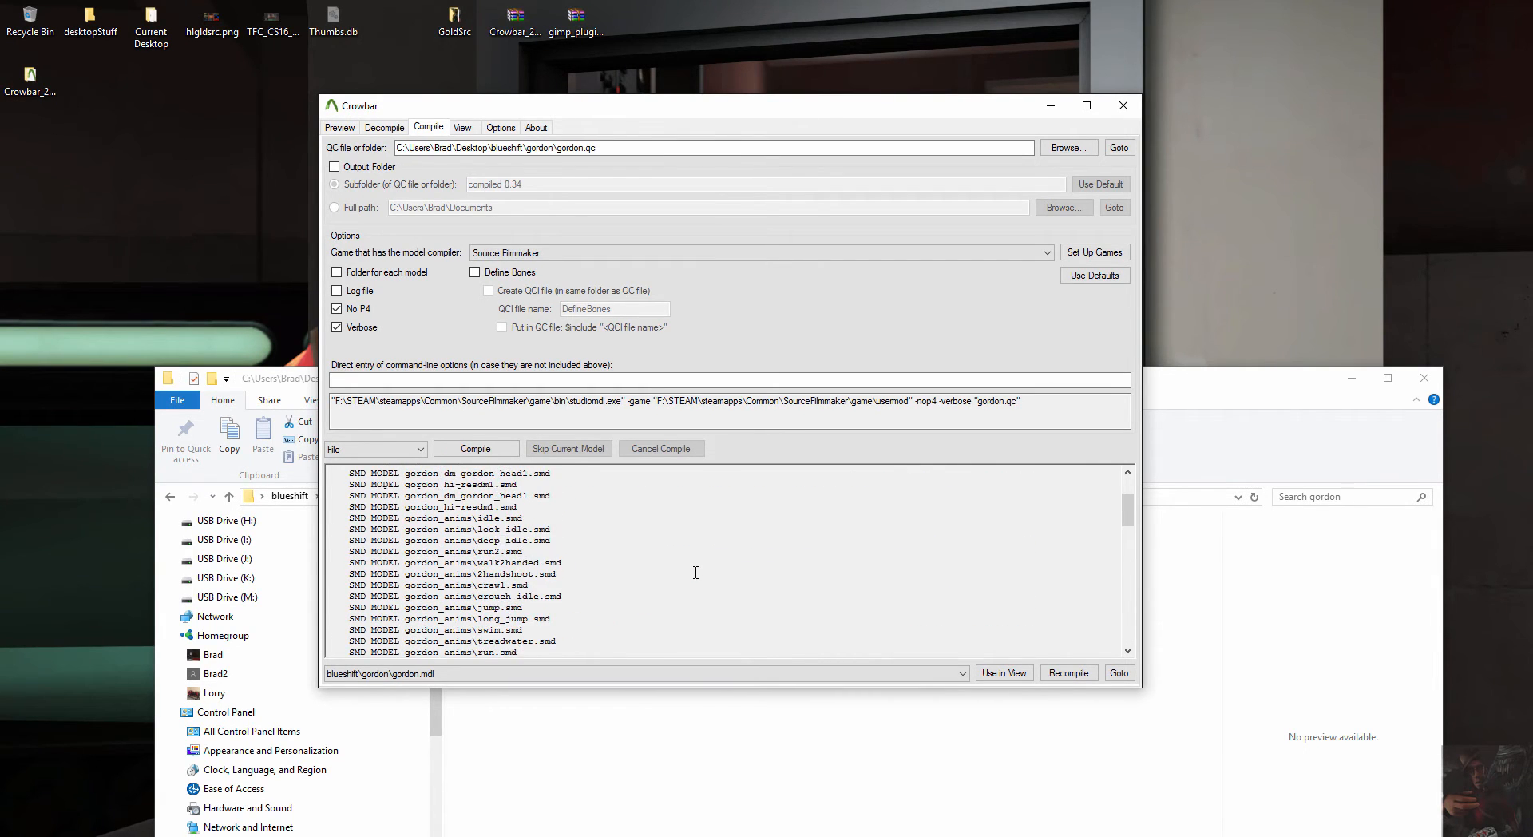
pyautogui.scroll(3, 695, 572)
pyautogui.scroll(-20, 695, 571)
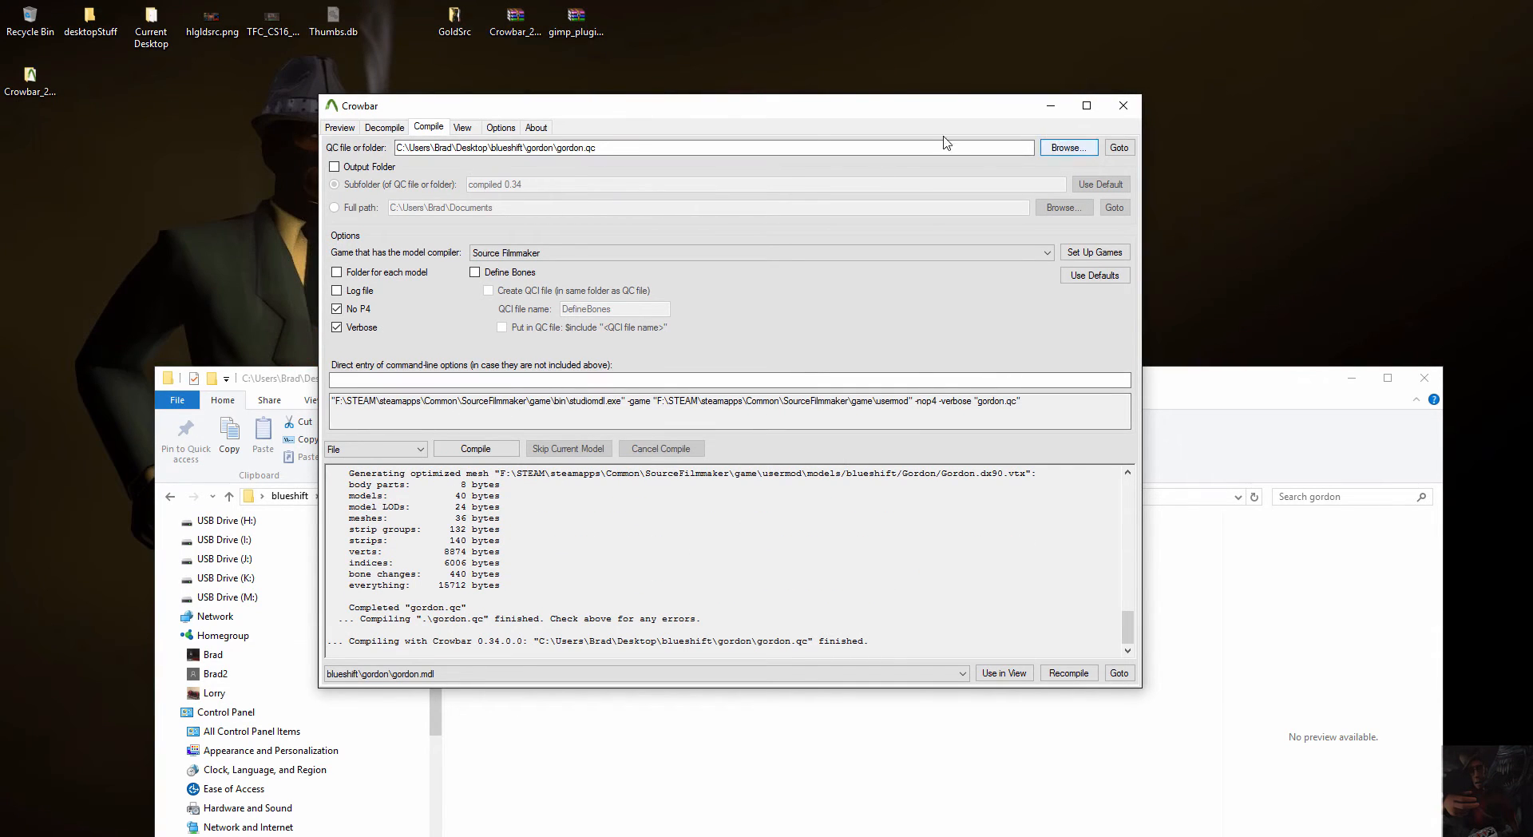
# Choose w_crowbar.qc from the blueshift\w_crowbar folder as the QC file to compile
pyautogui.click(1062, 147)
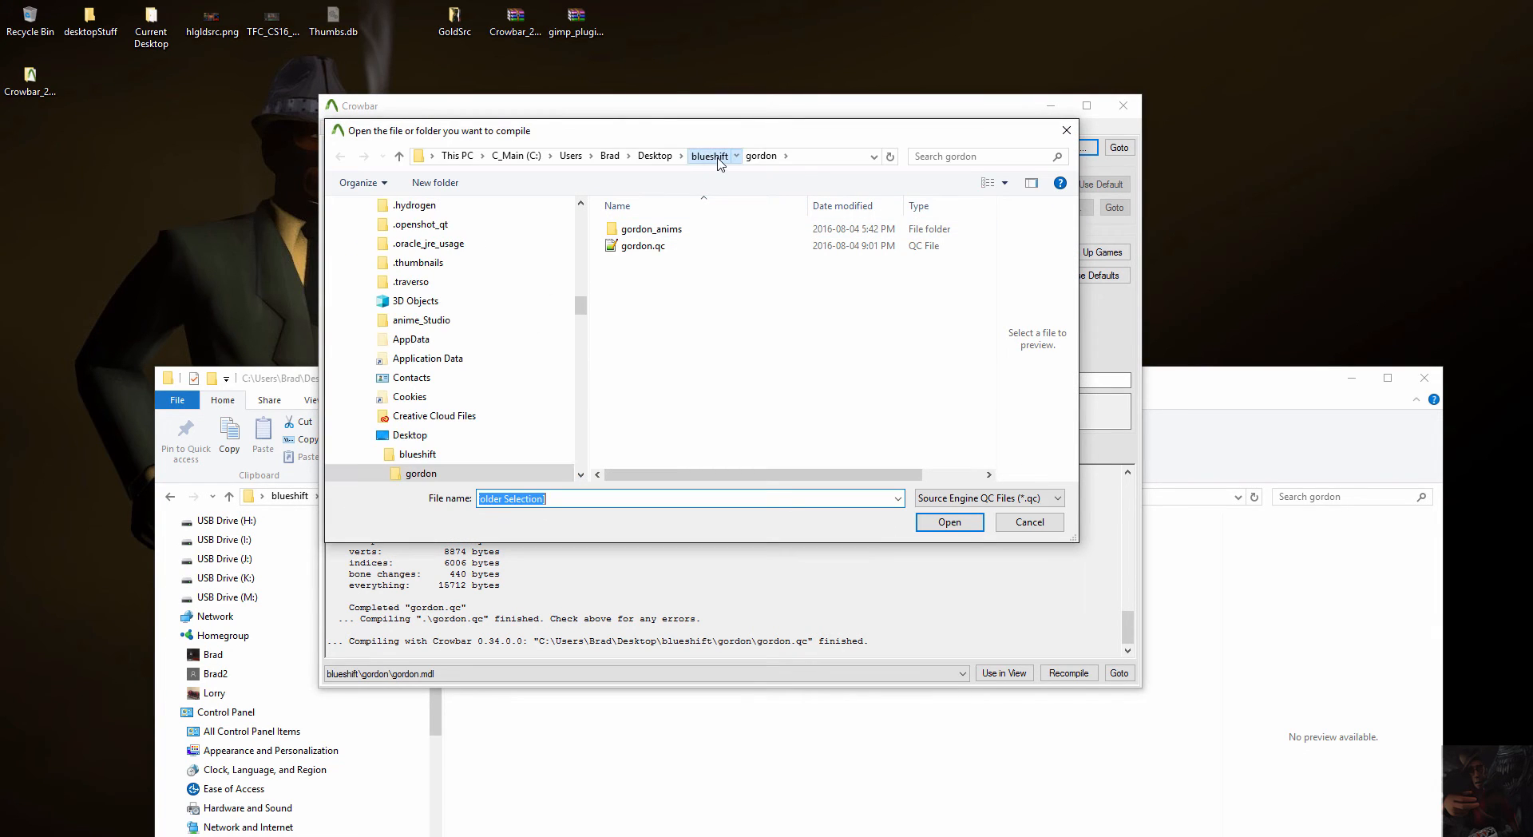
pyautogui.click(710, 156)
pyautogui.scroll(-2, 677, 265)
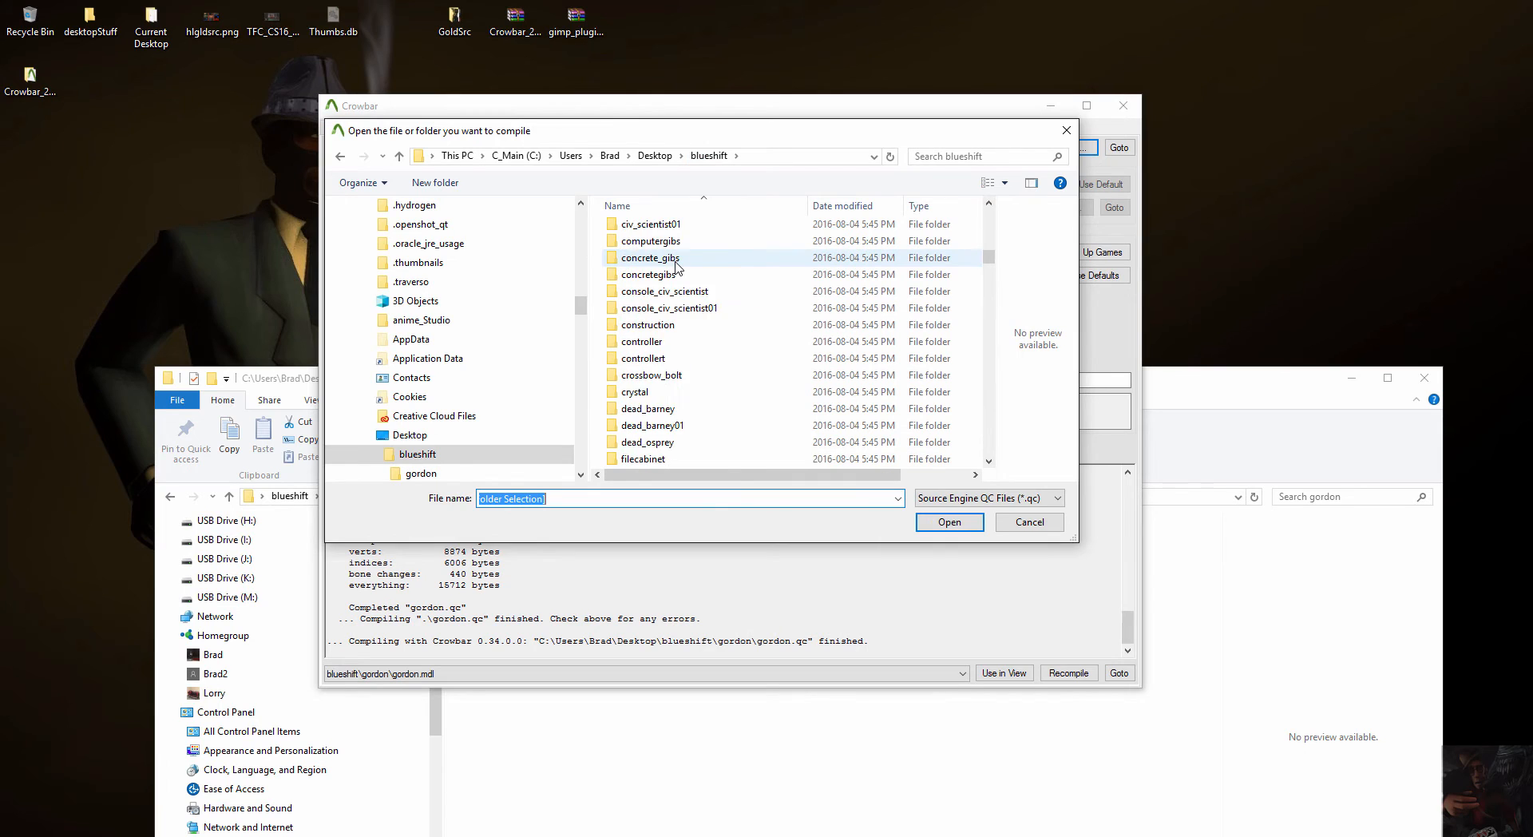
pyautogui.scroll(5, 677, 265)
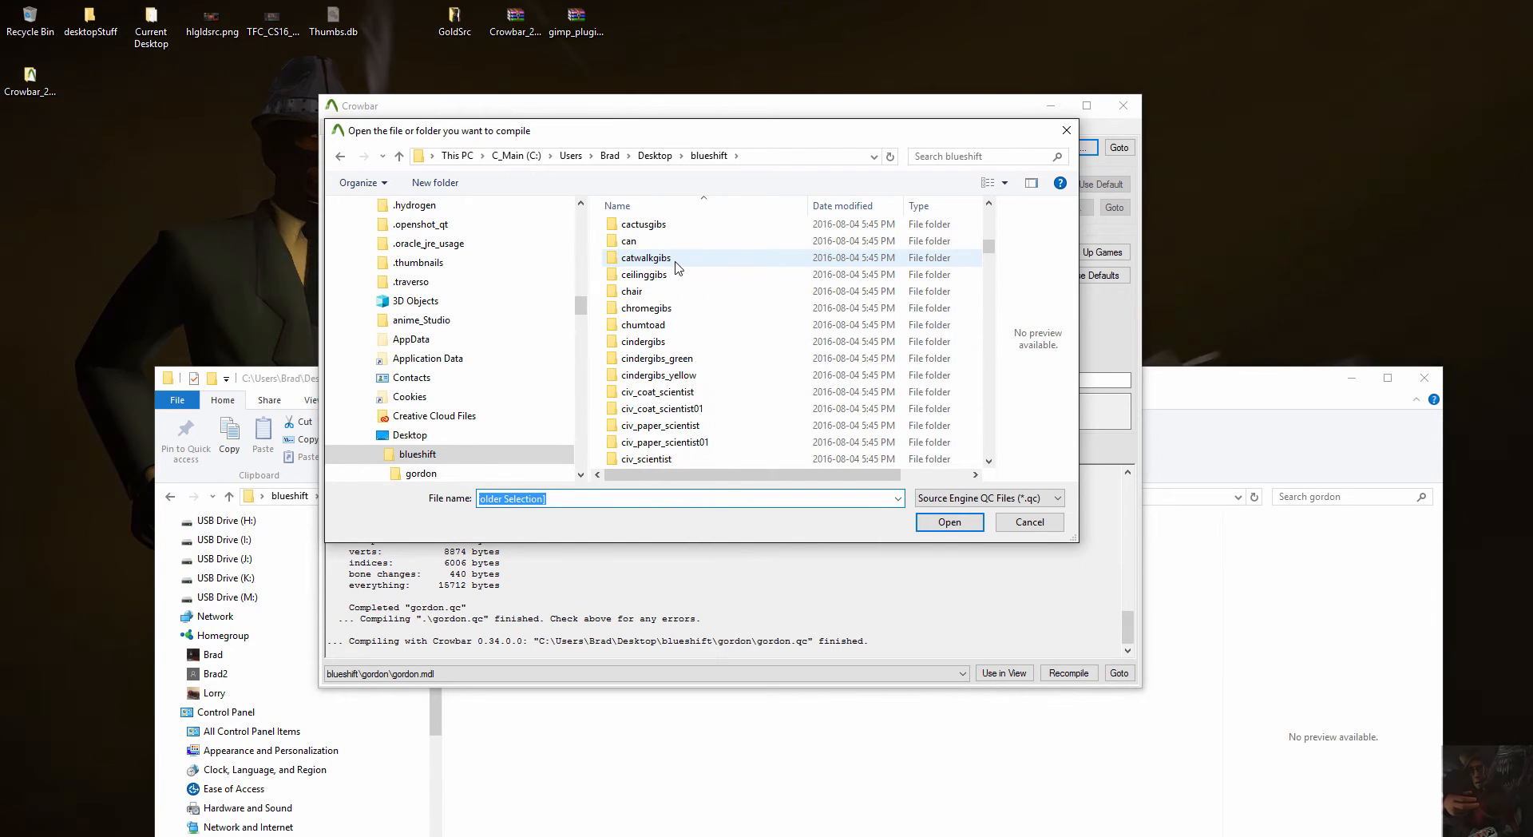
pyautogui.scroll(-20, 677, 266)
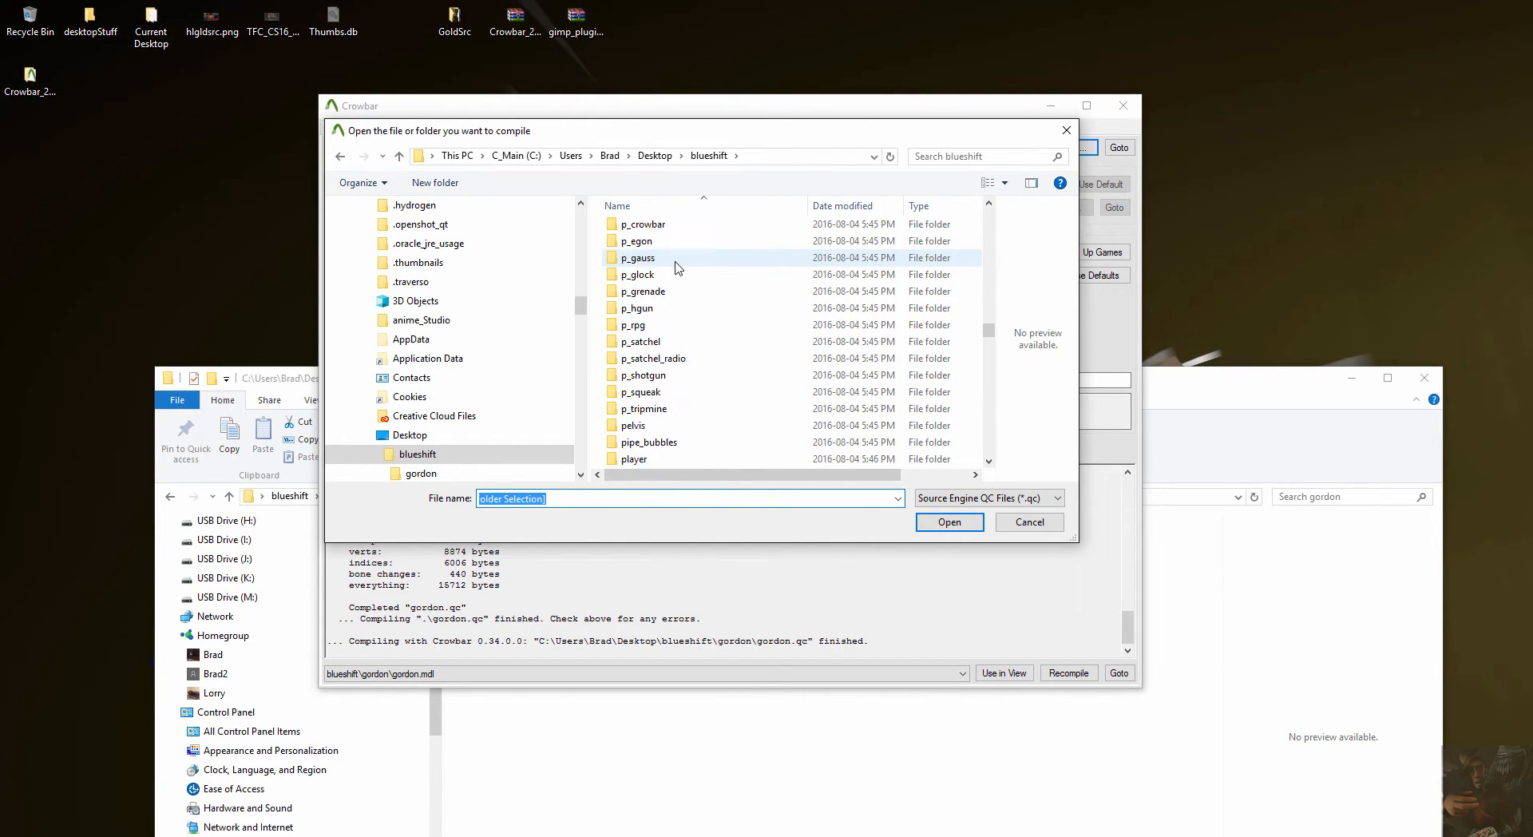
pyautogui.scroll(-20, 677, 266)
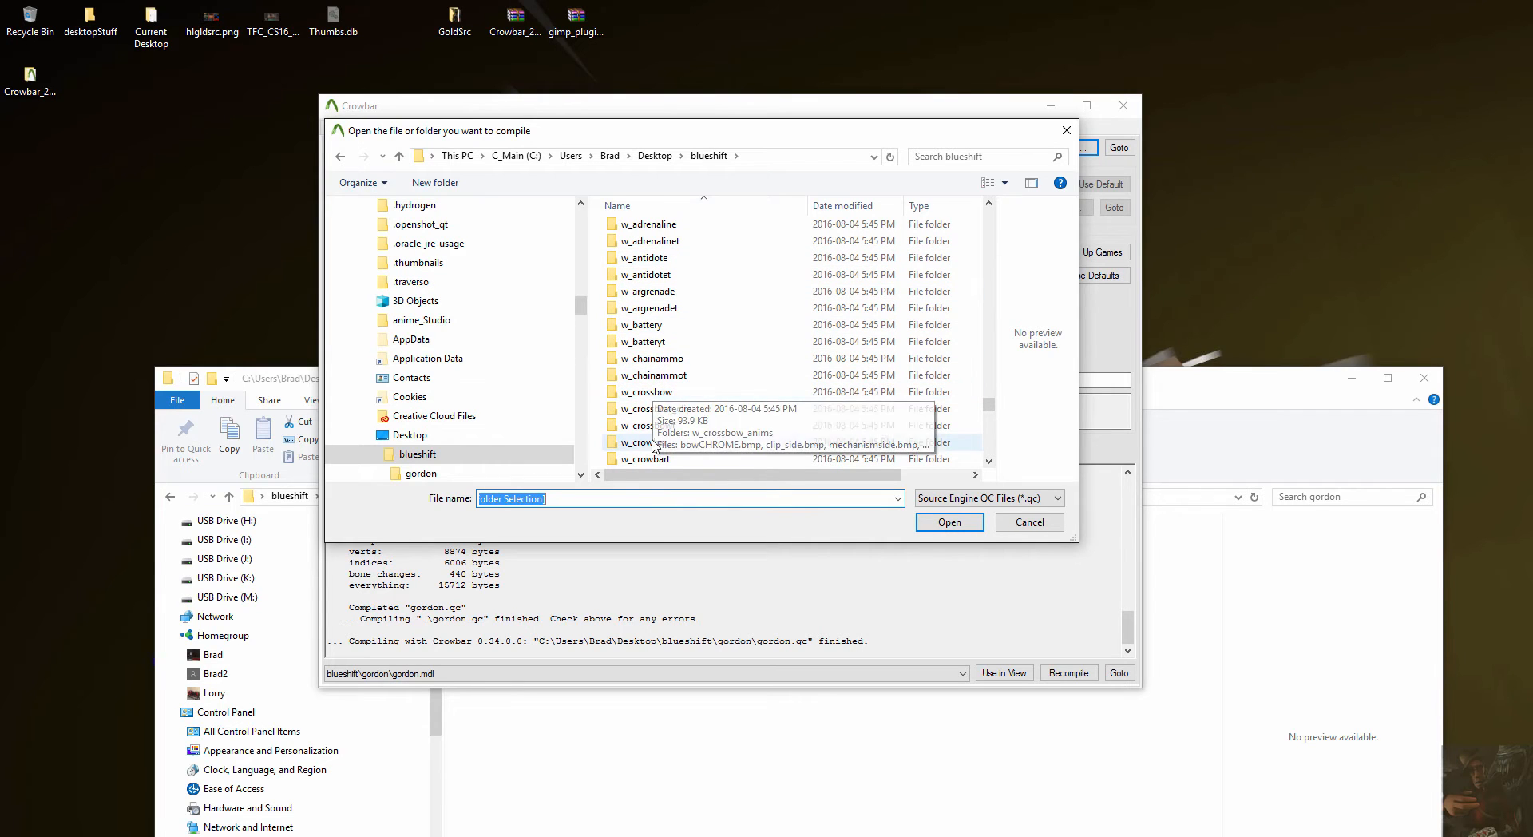
pyautogui.doubleClick(654, 446)
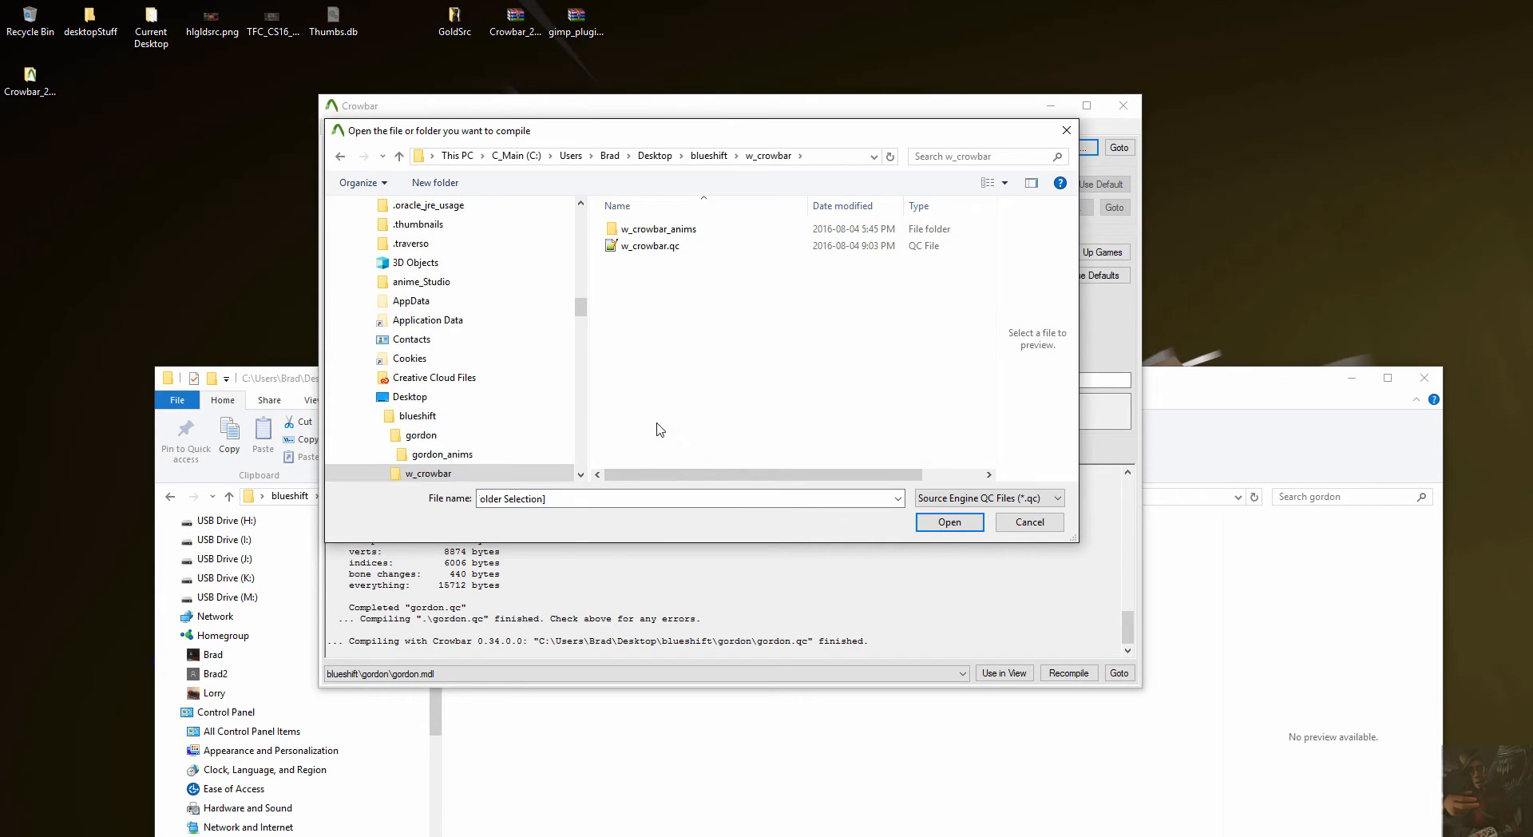
pyautogui.doubleClick(642, 249)
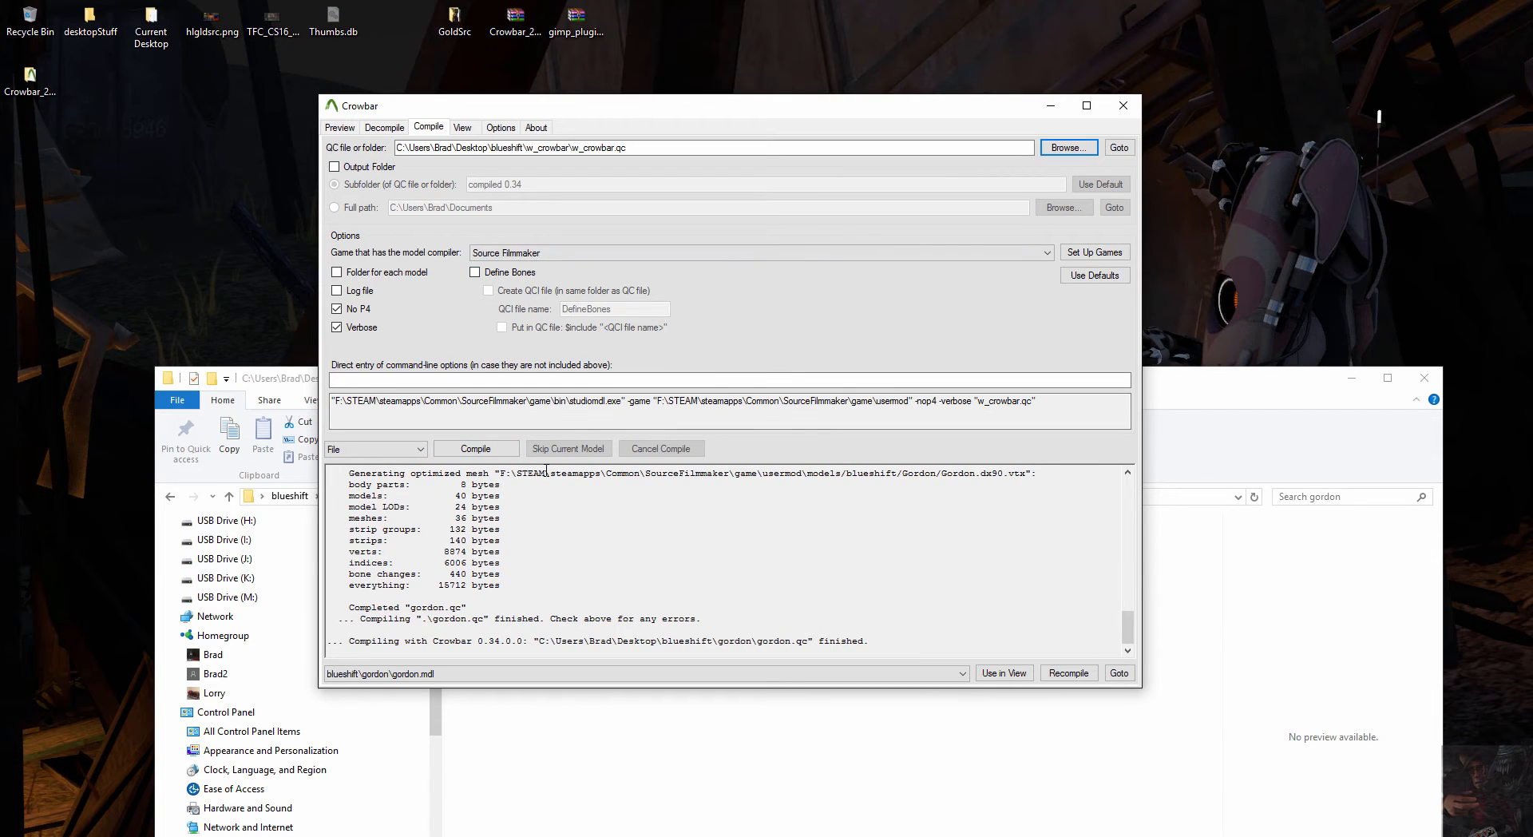
# Compile w_crowbar.qc and review its compile log from start to end
pyautogui.click(478, 452)
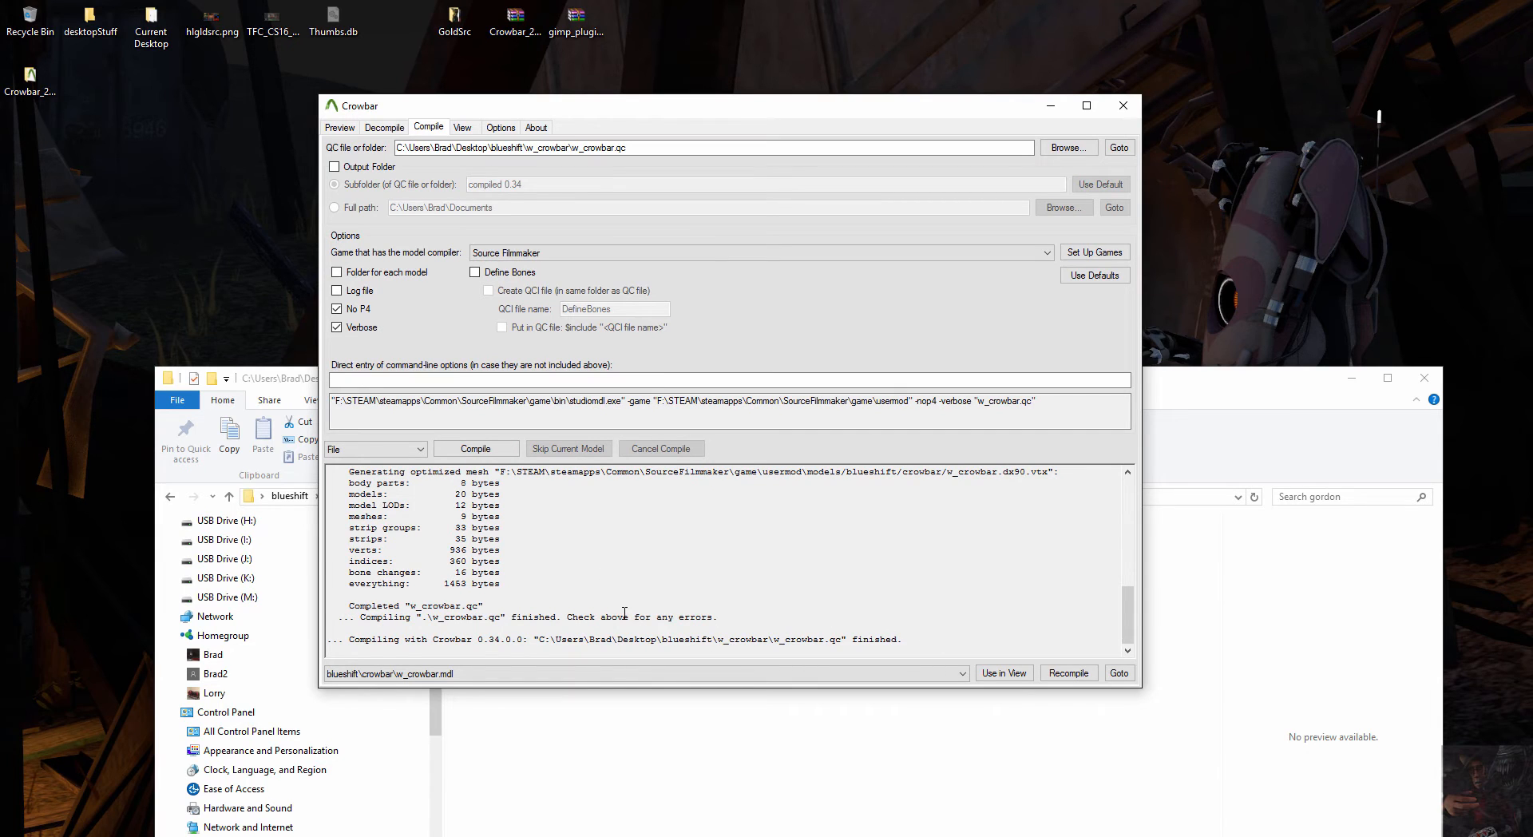
pyautogui.scroll(1, 618, 538)
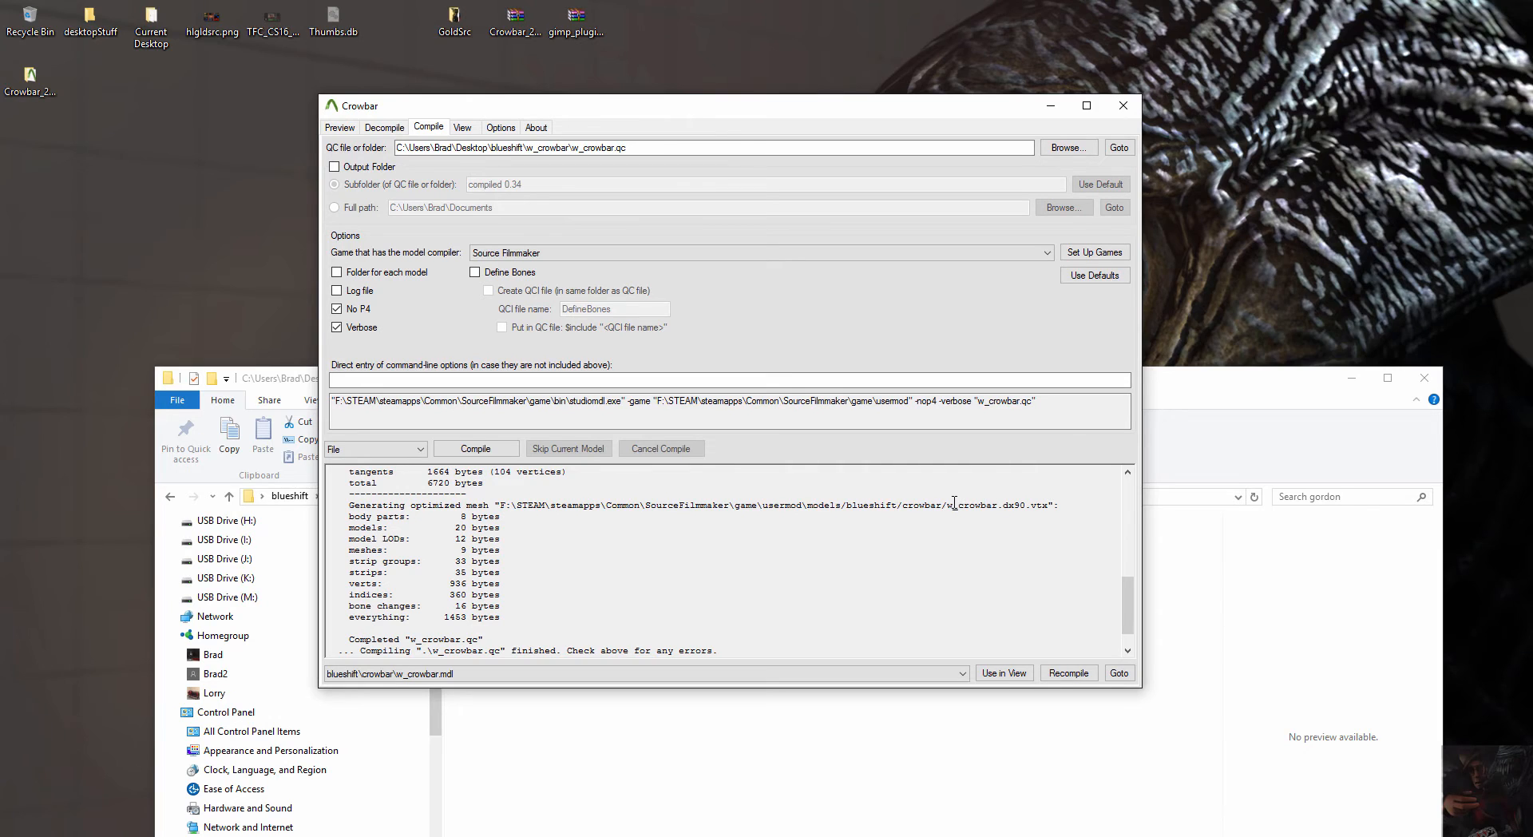
pyautogui.scroll(3, 881, 527)
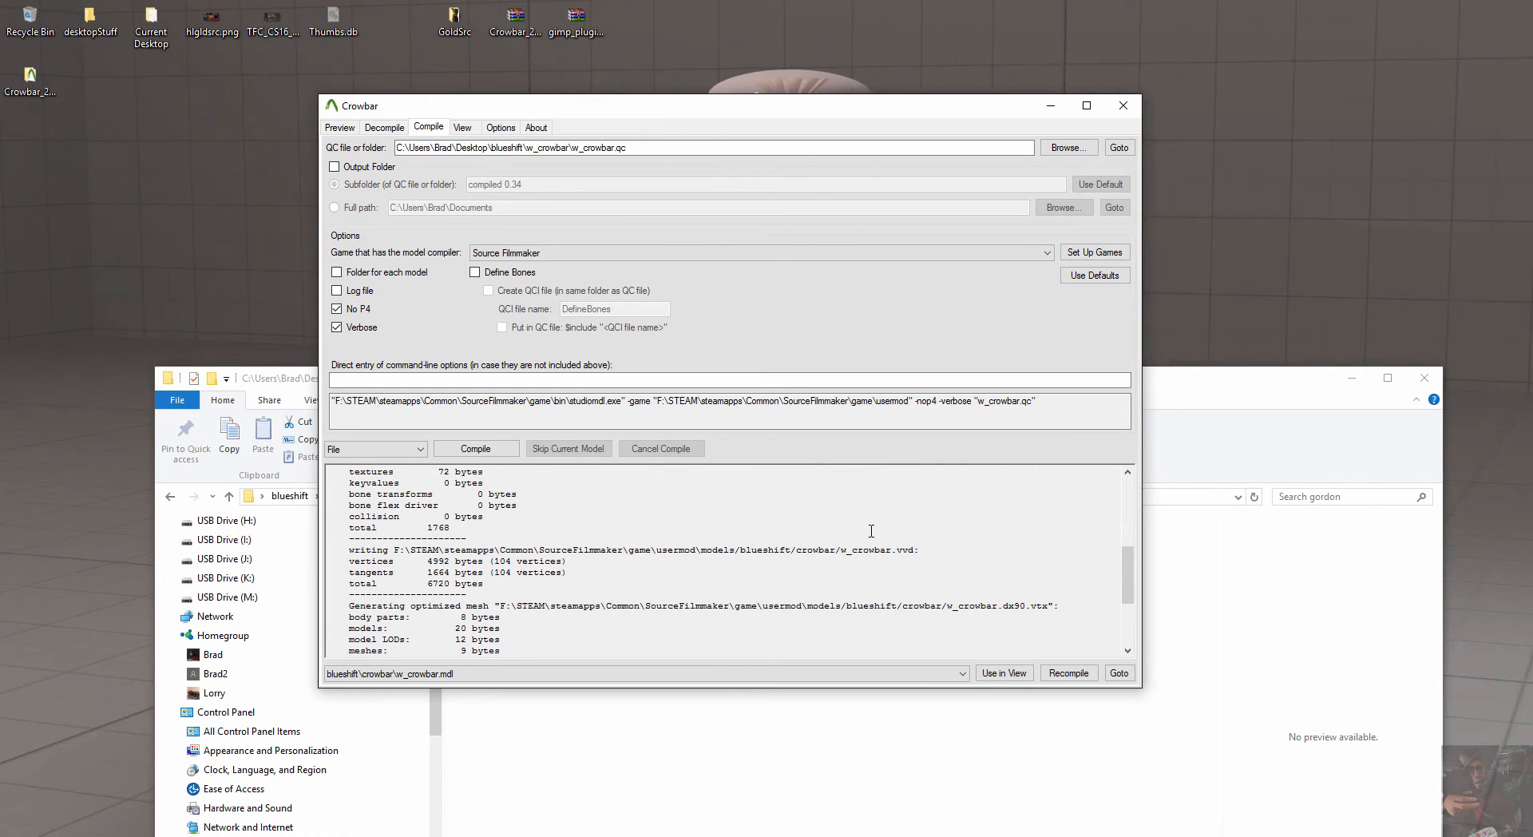
pyautogui.scroll(5, 871, 530)
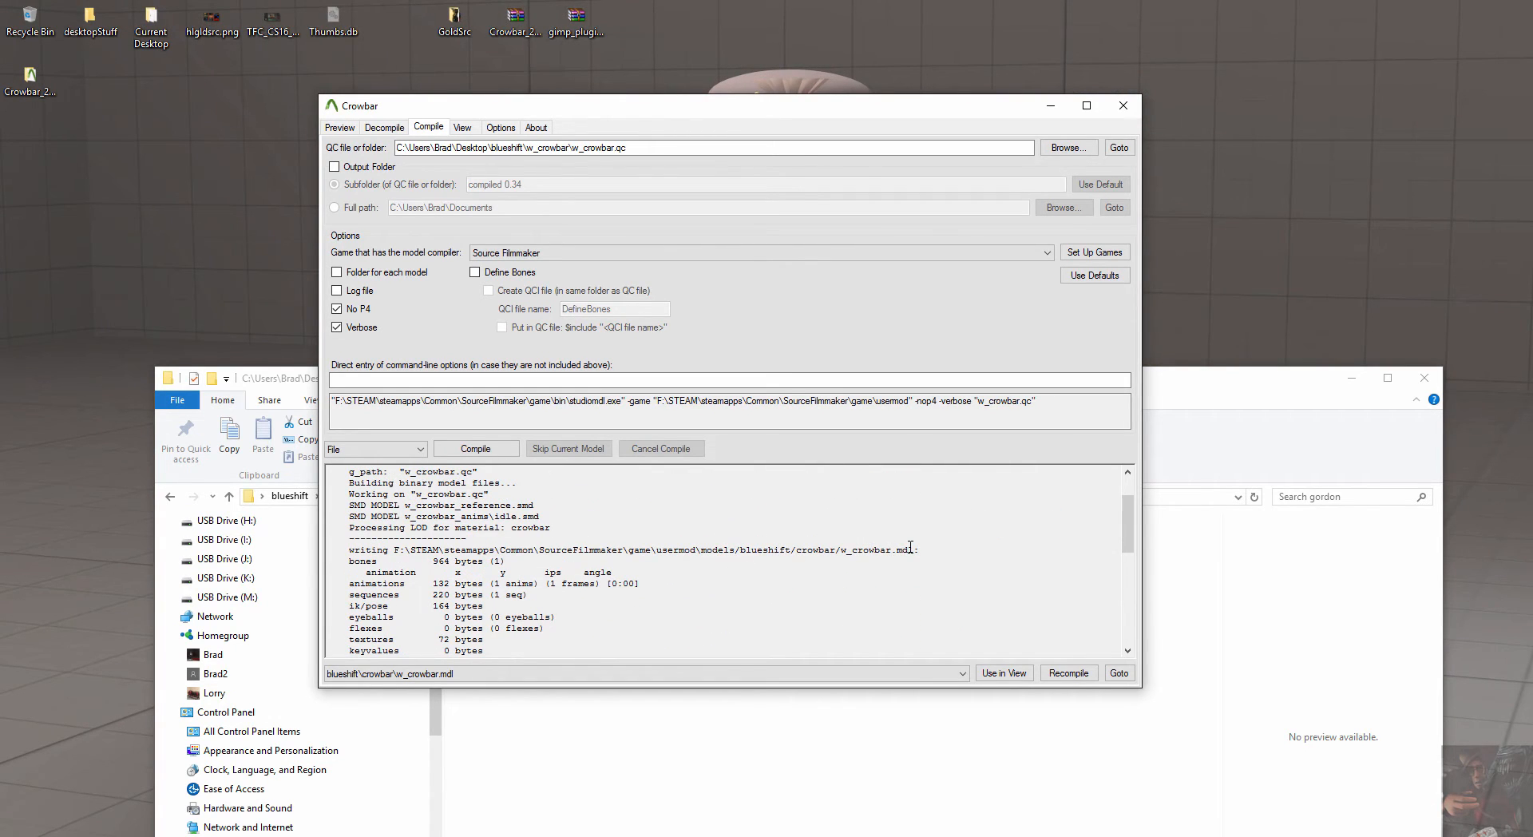
pyautogui.scroll(2, 908, 544)
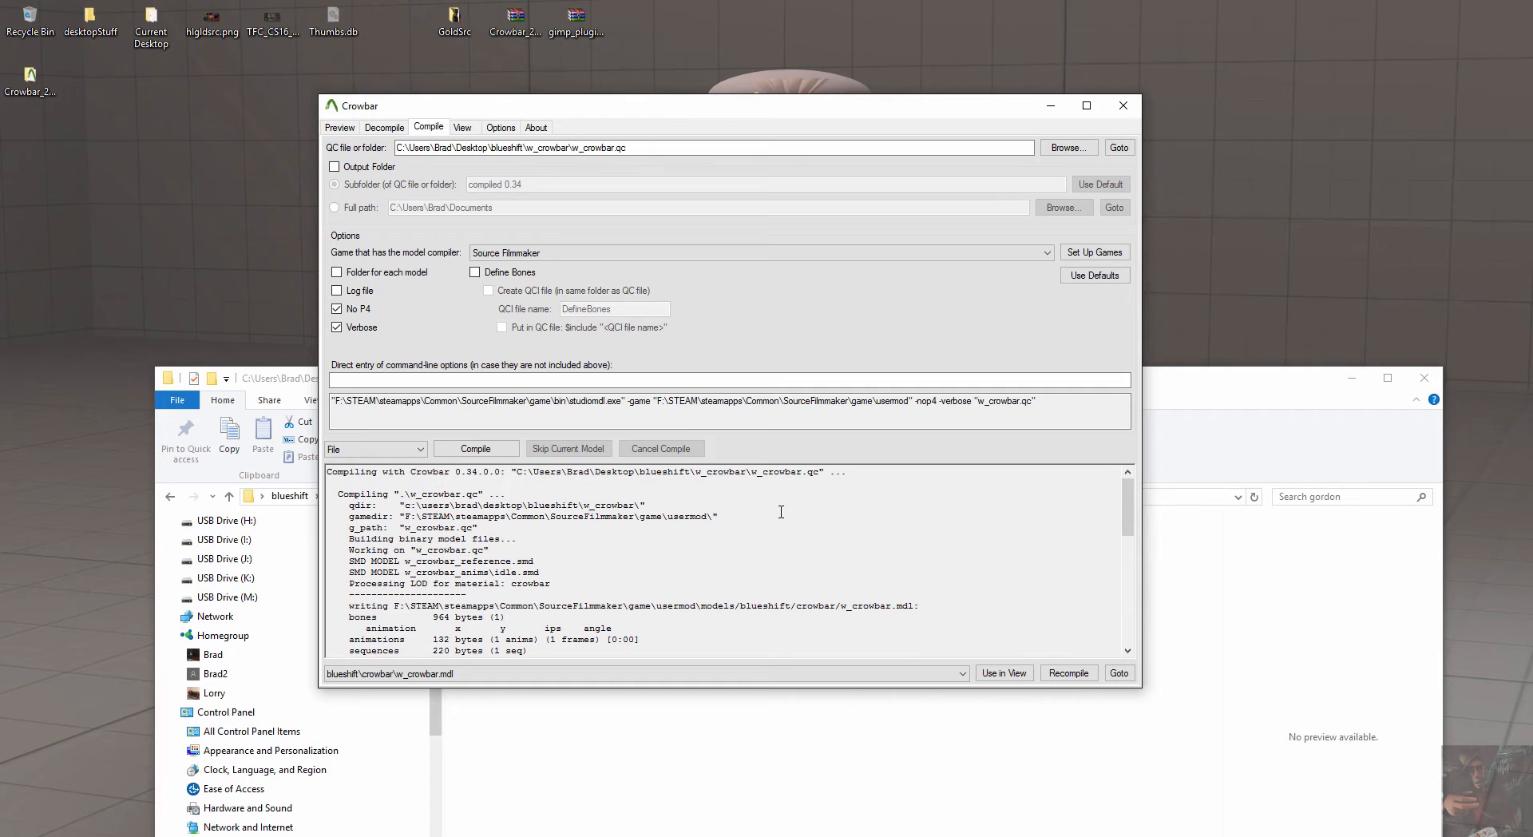
pyautogui.scroll(-10, 781, 511)
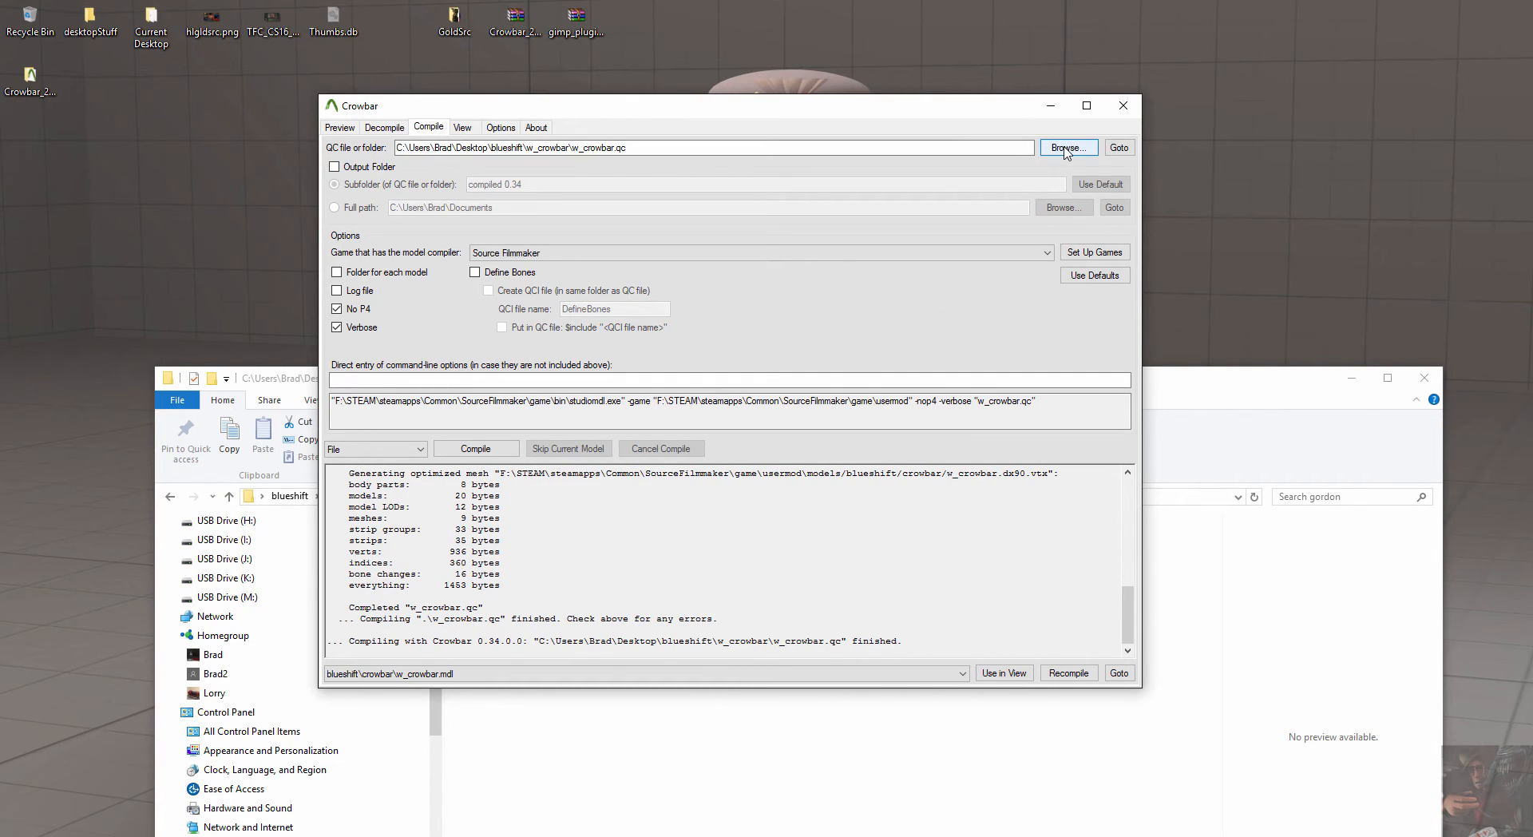
# Choose sniper.qc from the tfc\sniper folder on the desktop as the QC file to compile
pyautogui.click(1056, 148)
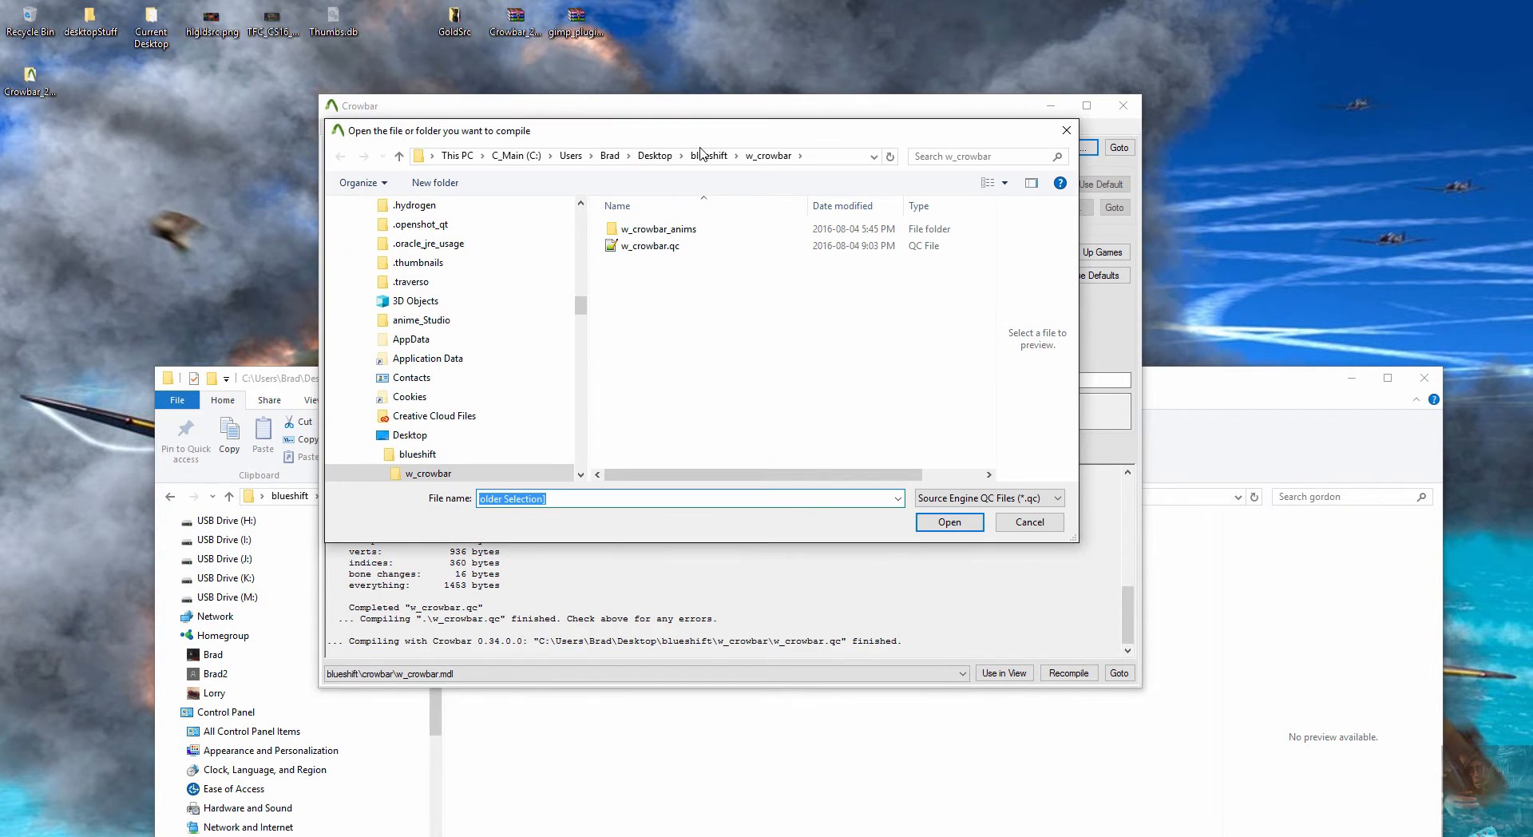
pyautogui.click(656, 157)
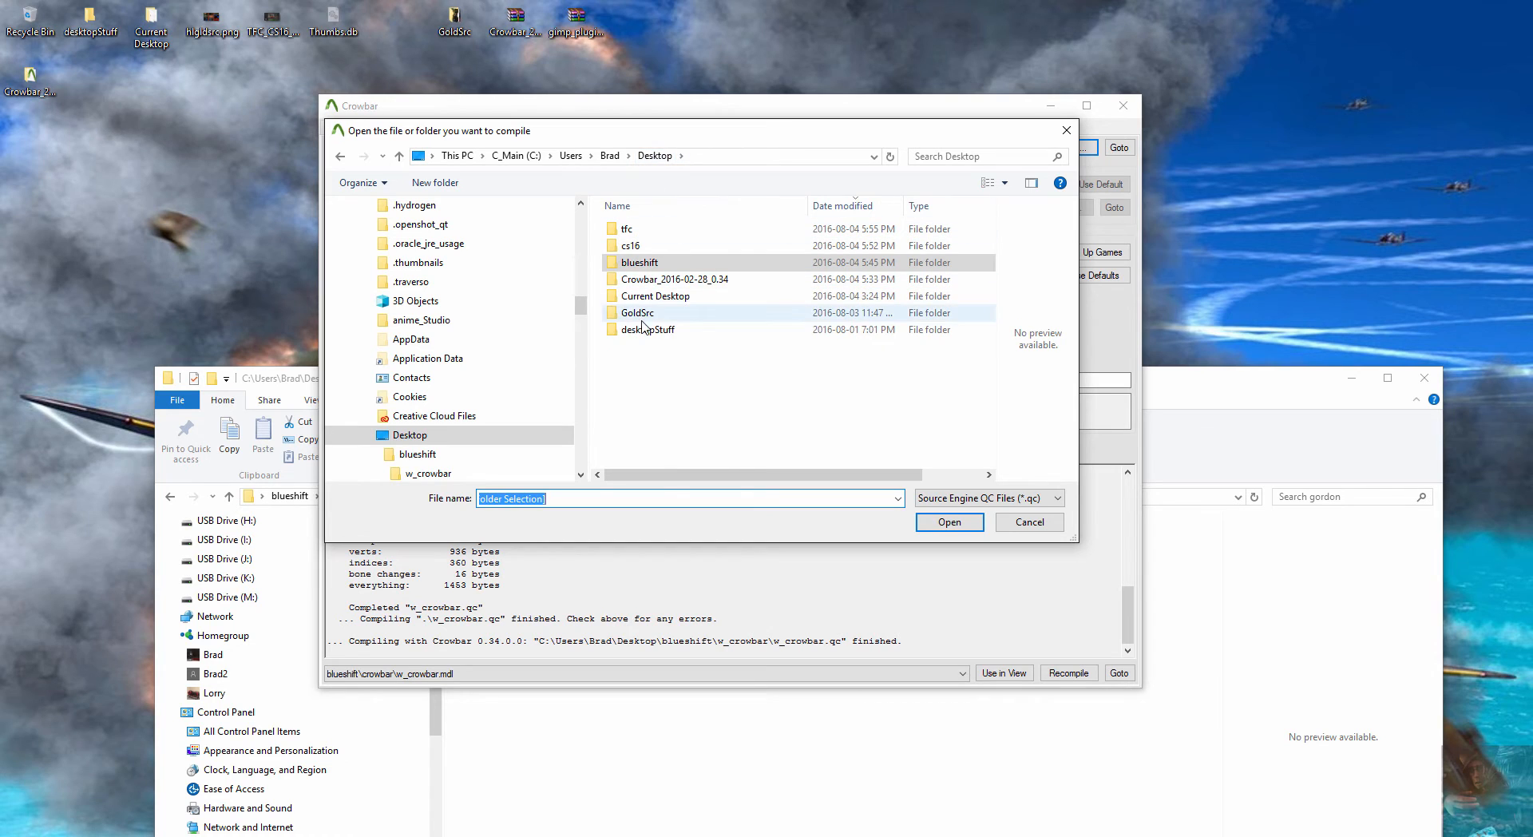
pyautogui.doubleClick(627, 231)
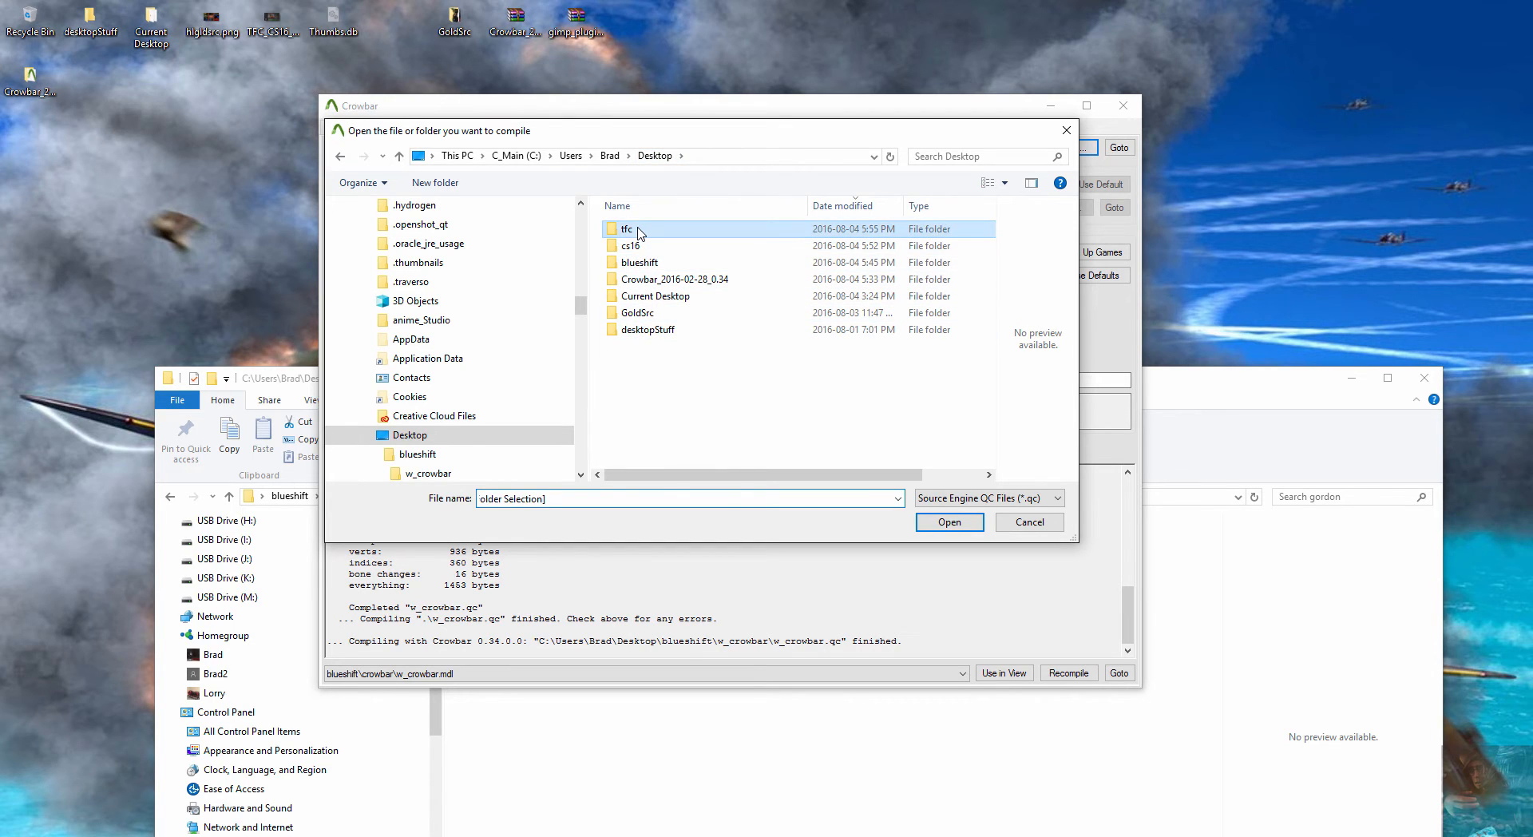
pyautogui.doubleClick(635, 230)
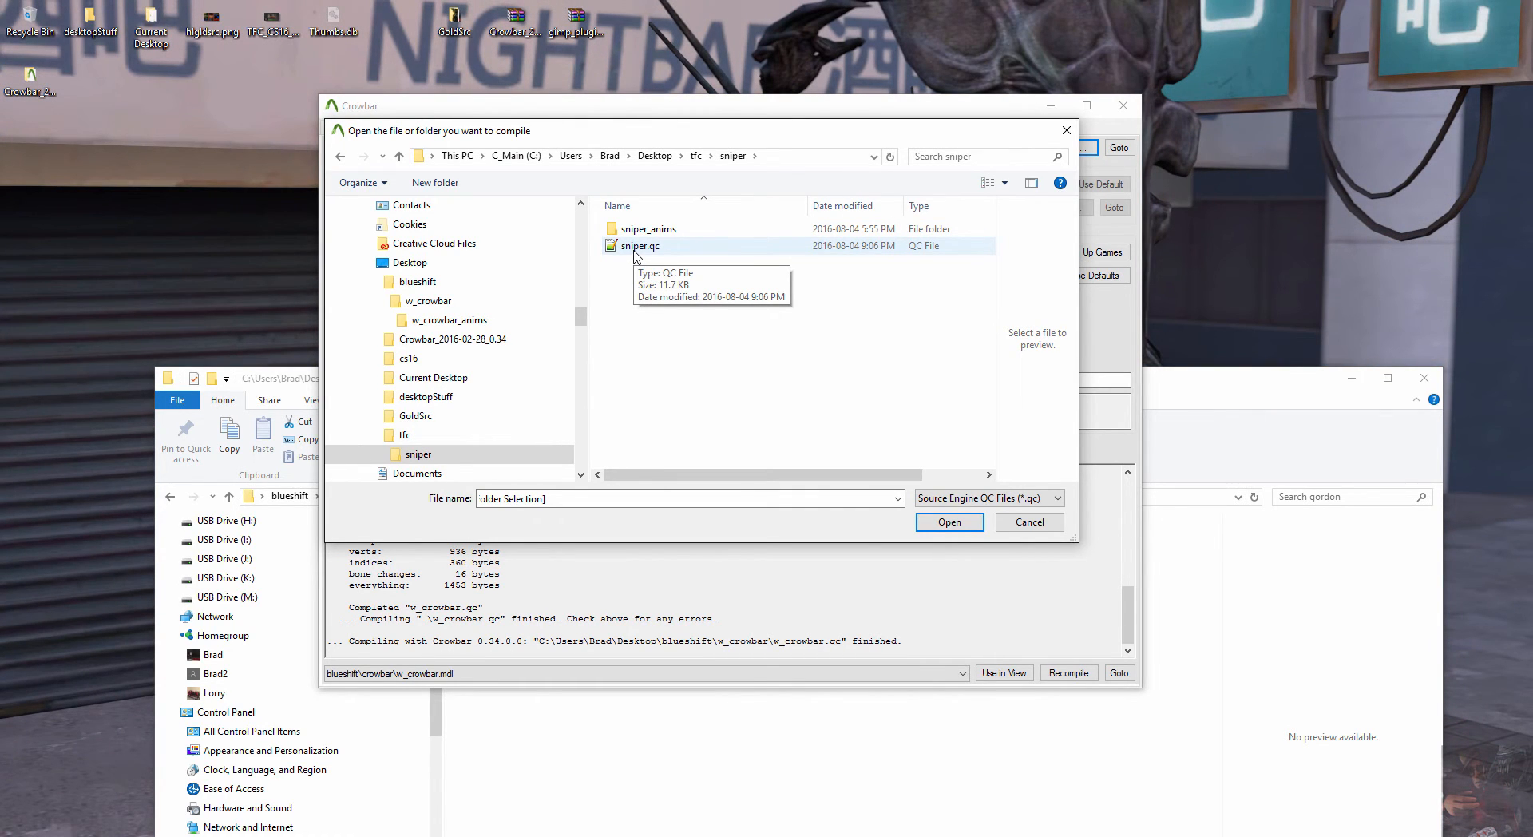
pyautogui.click(637, 254)
pyautogui.doubleClick(636, 254)
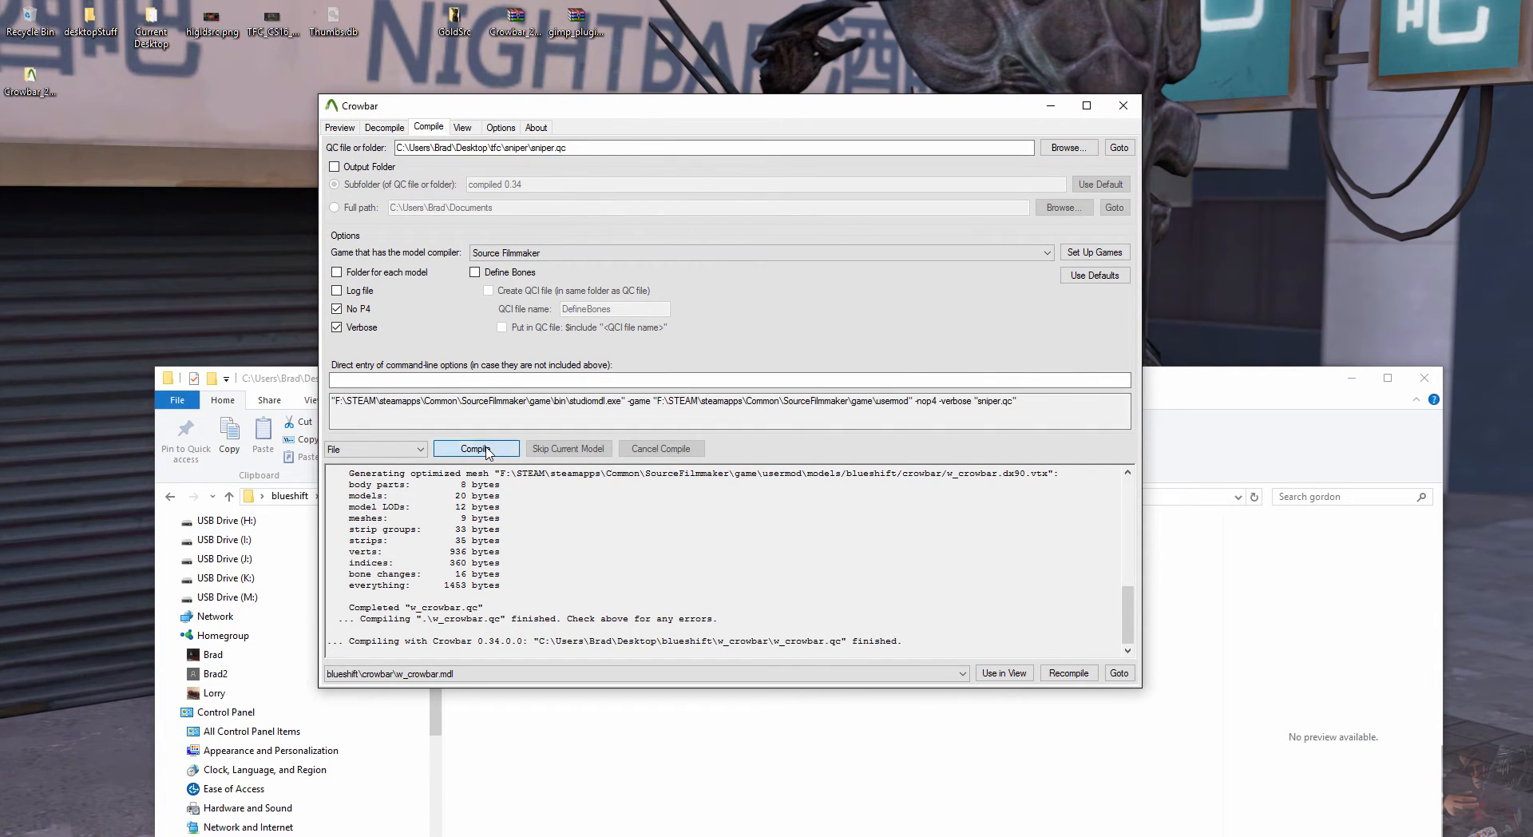
# Compile sniper.qc, then open the file from its tfc\sniper folder in Notepad++
pyautogui.click(485, 448)
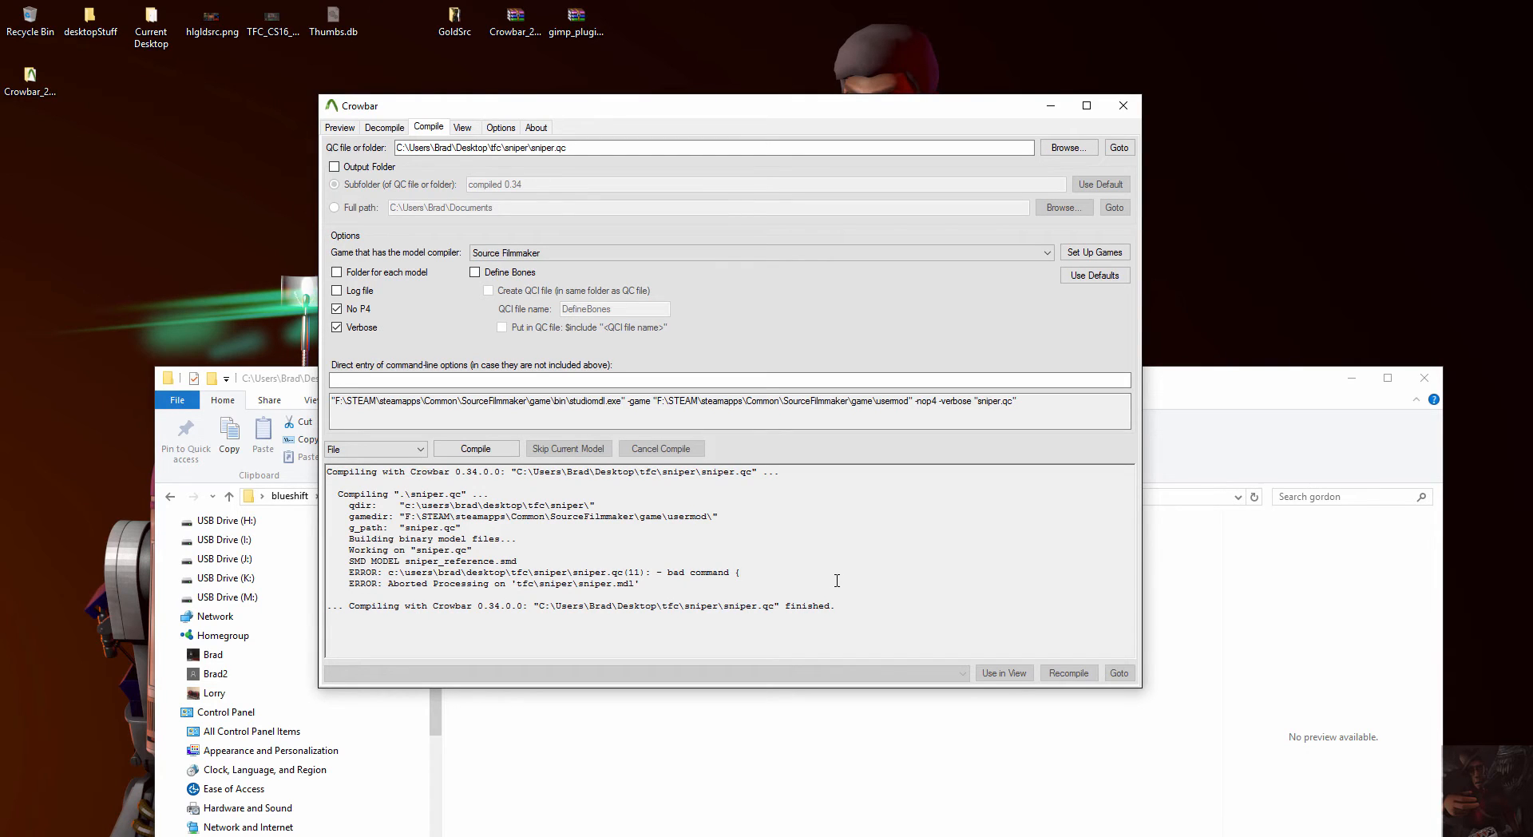
pyautogui.click(1221, 387)
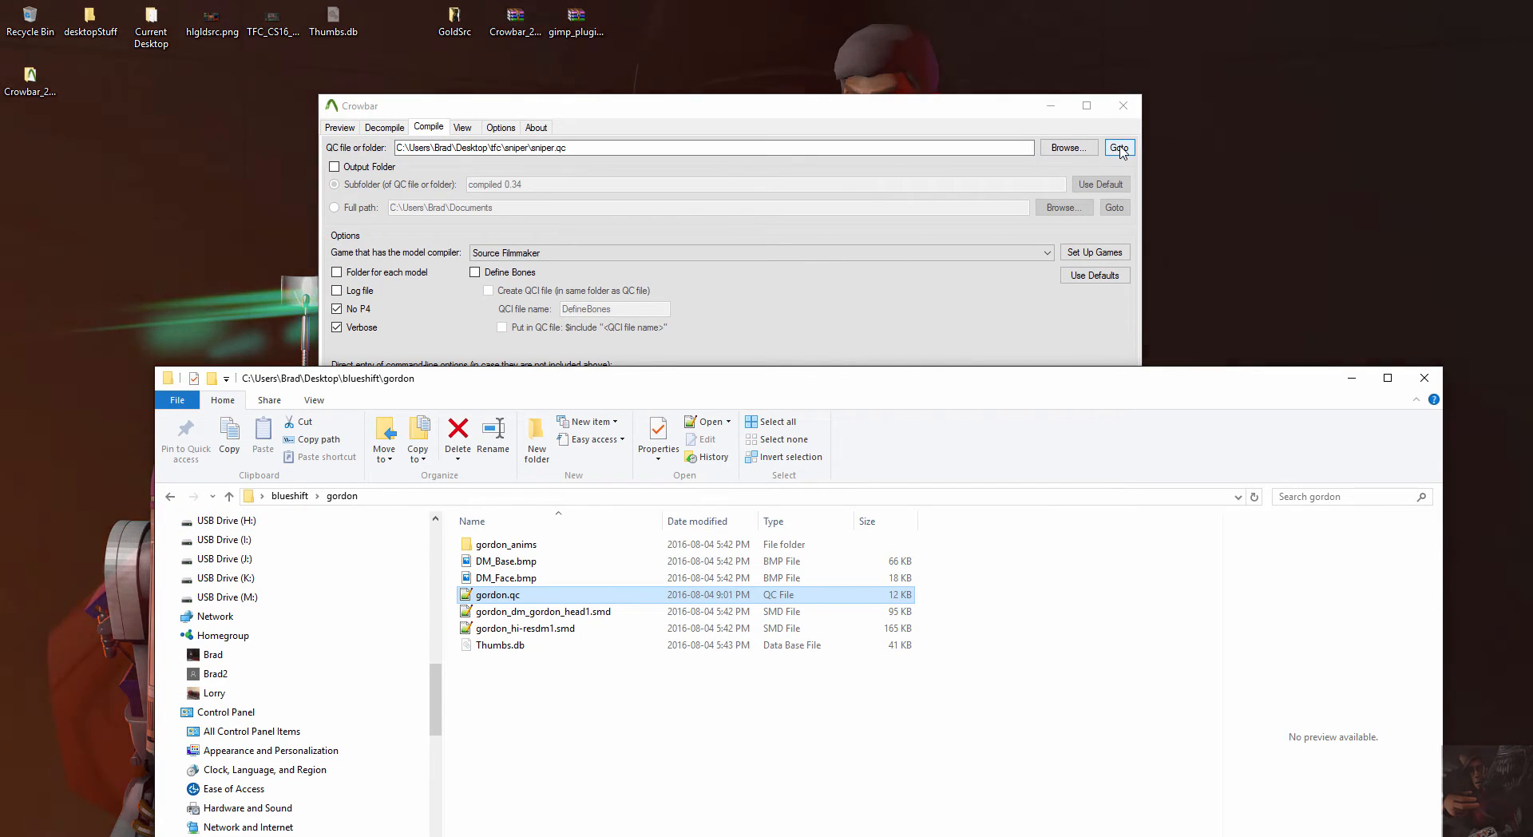
pyautogui.click(1119, 149)
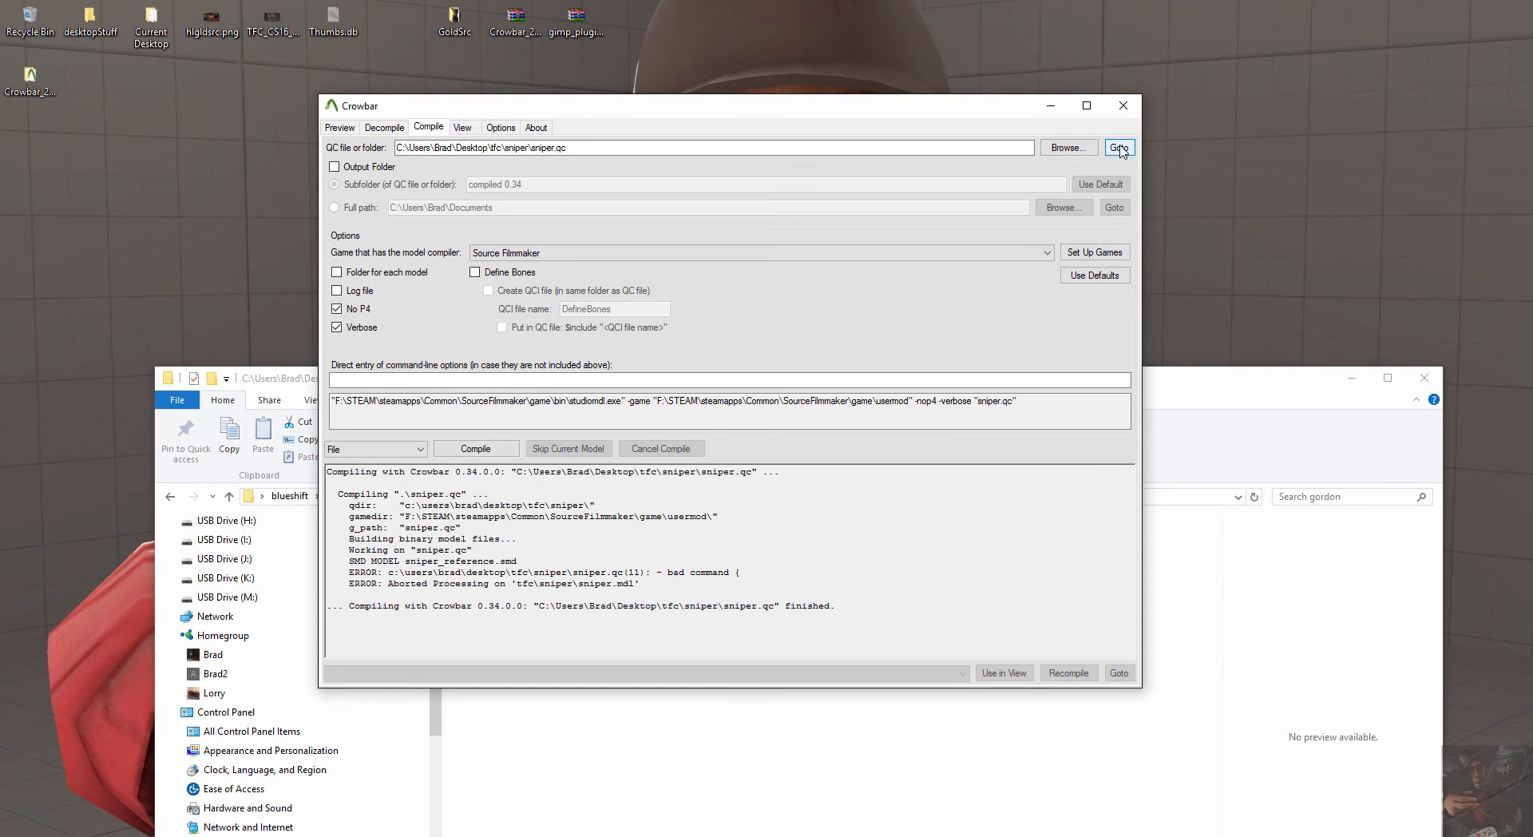
pyautogui.click(1119, 148)
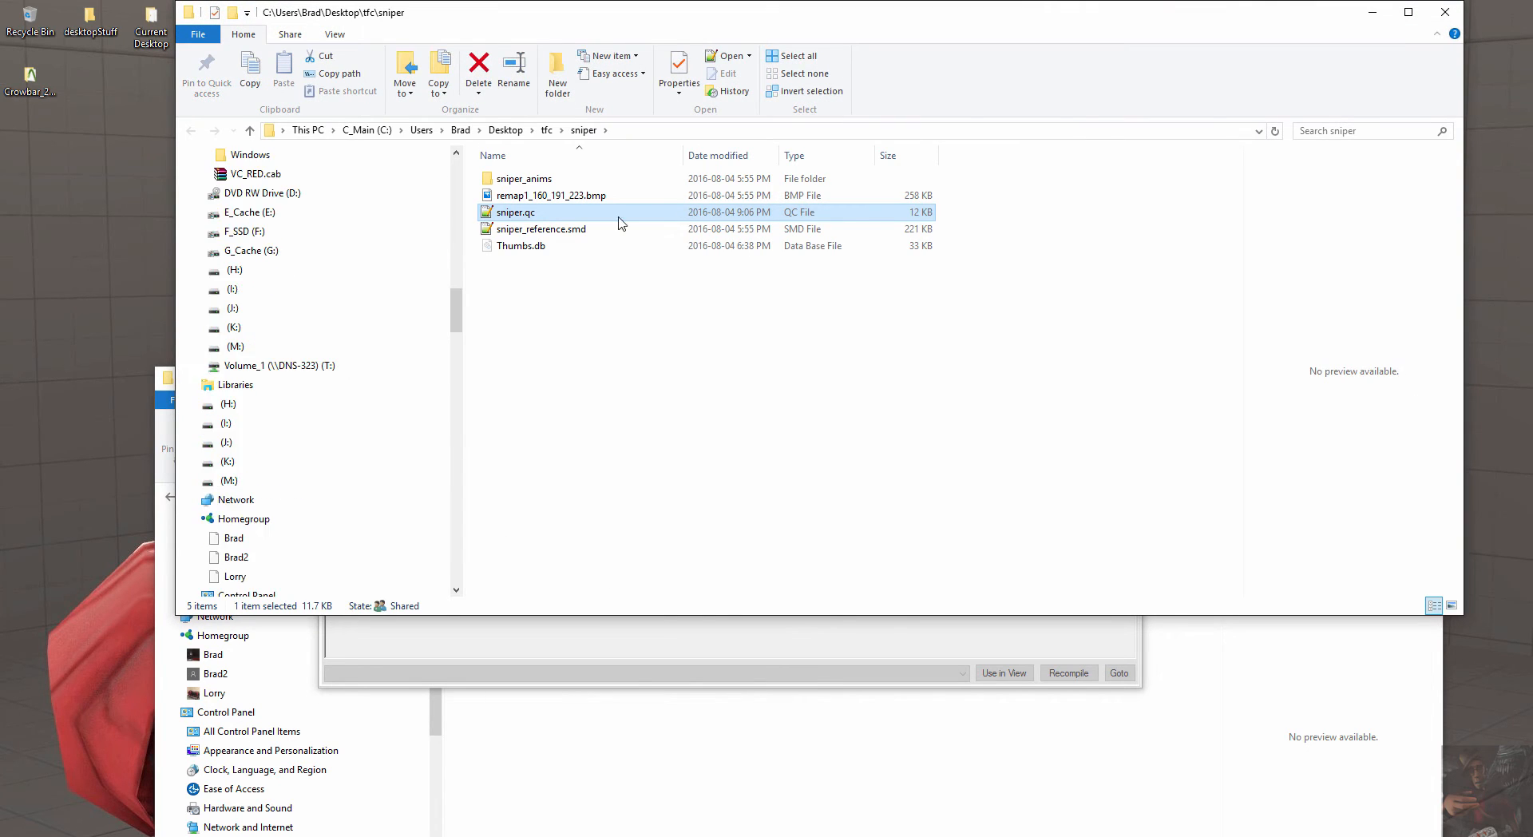
pyautogui.doubleClick(533, 212)
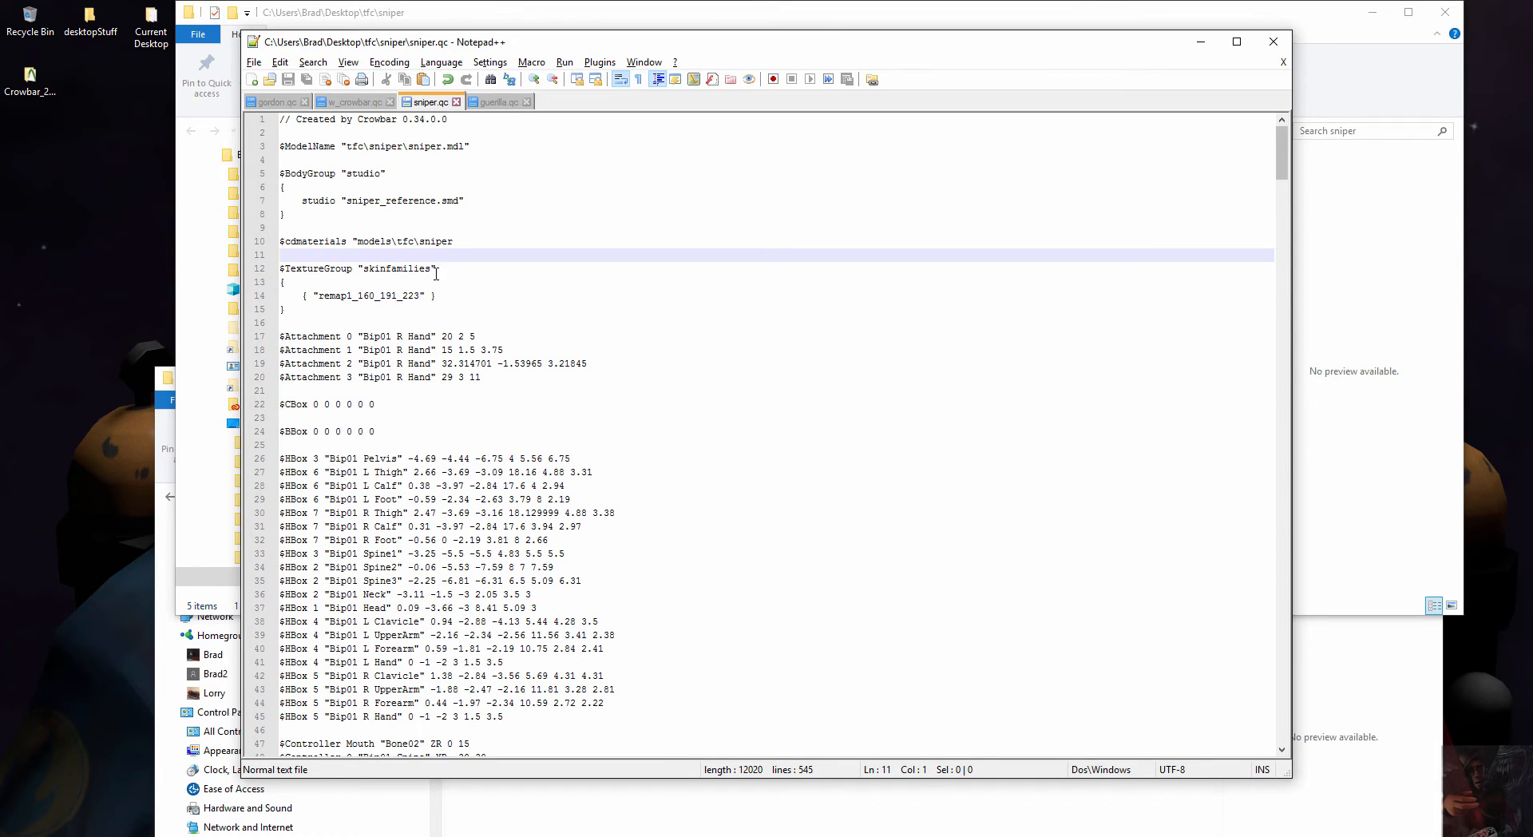
# Add the closing quotation mark after models\tfc\sniper on the $cdmaterials line of sniper.qc and save the file
pyautogui.click(454, 240)
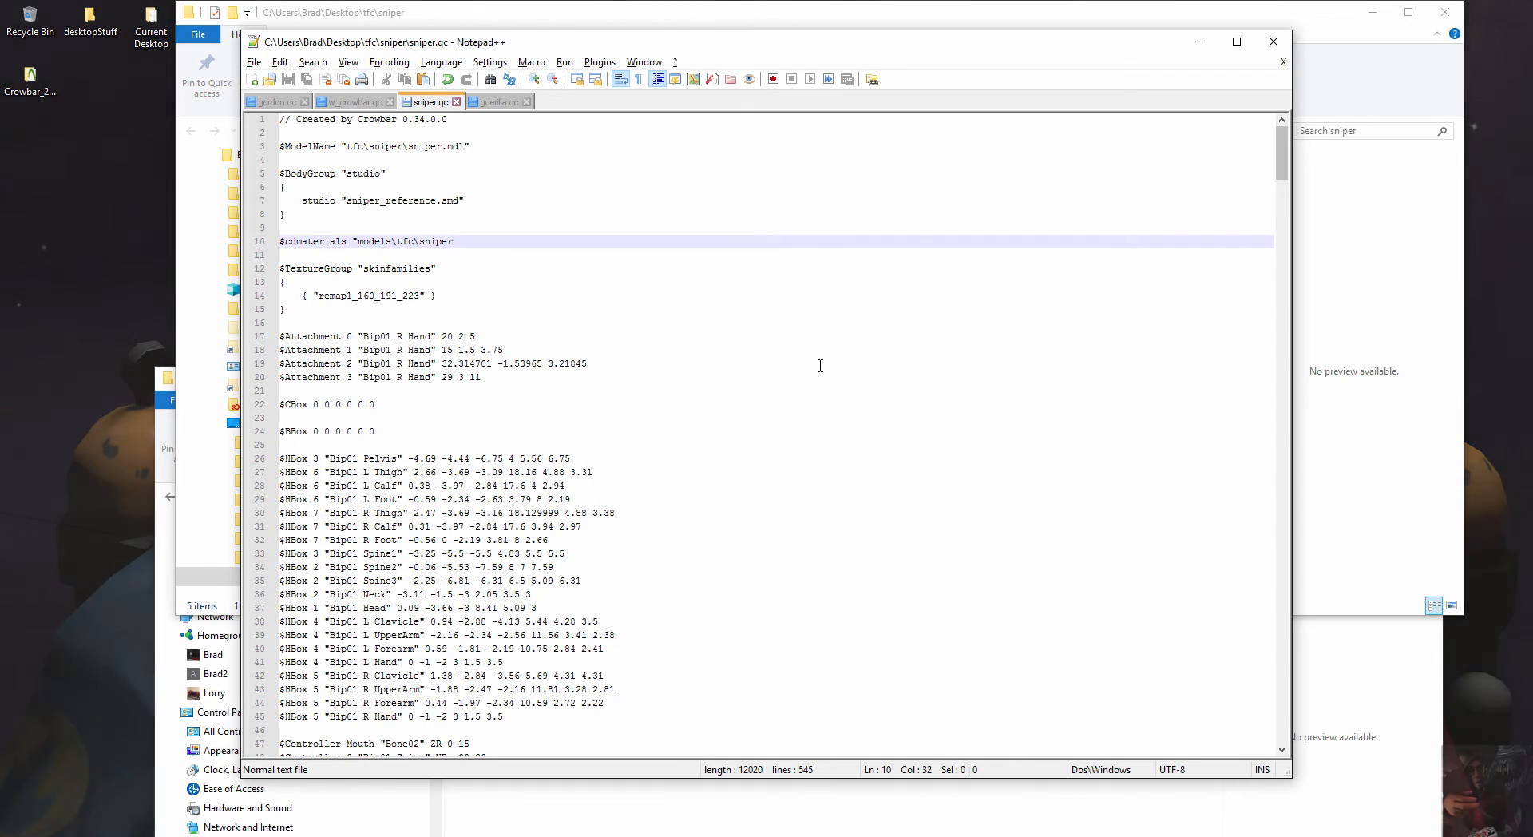
pyautogui.write('"')
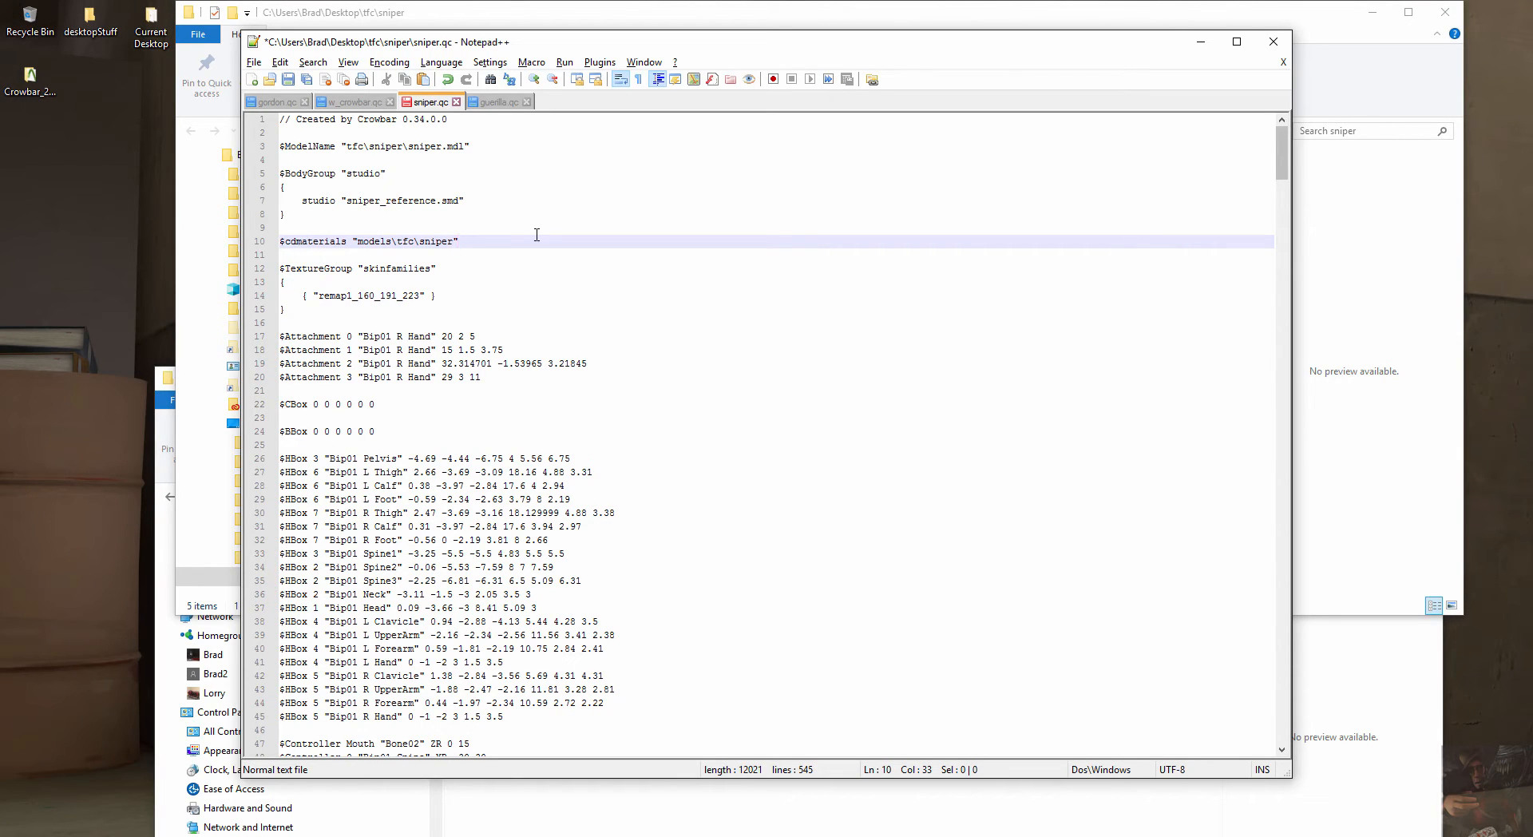
pyautogui.click(282, 255)
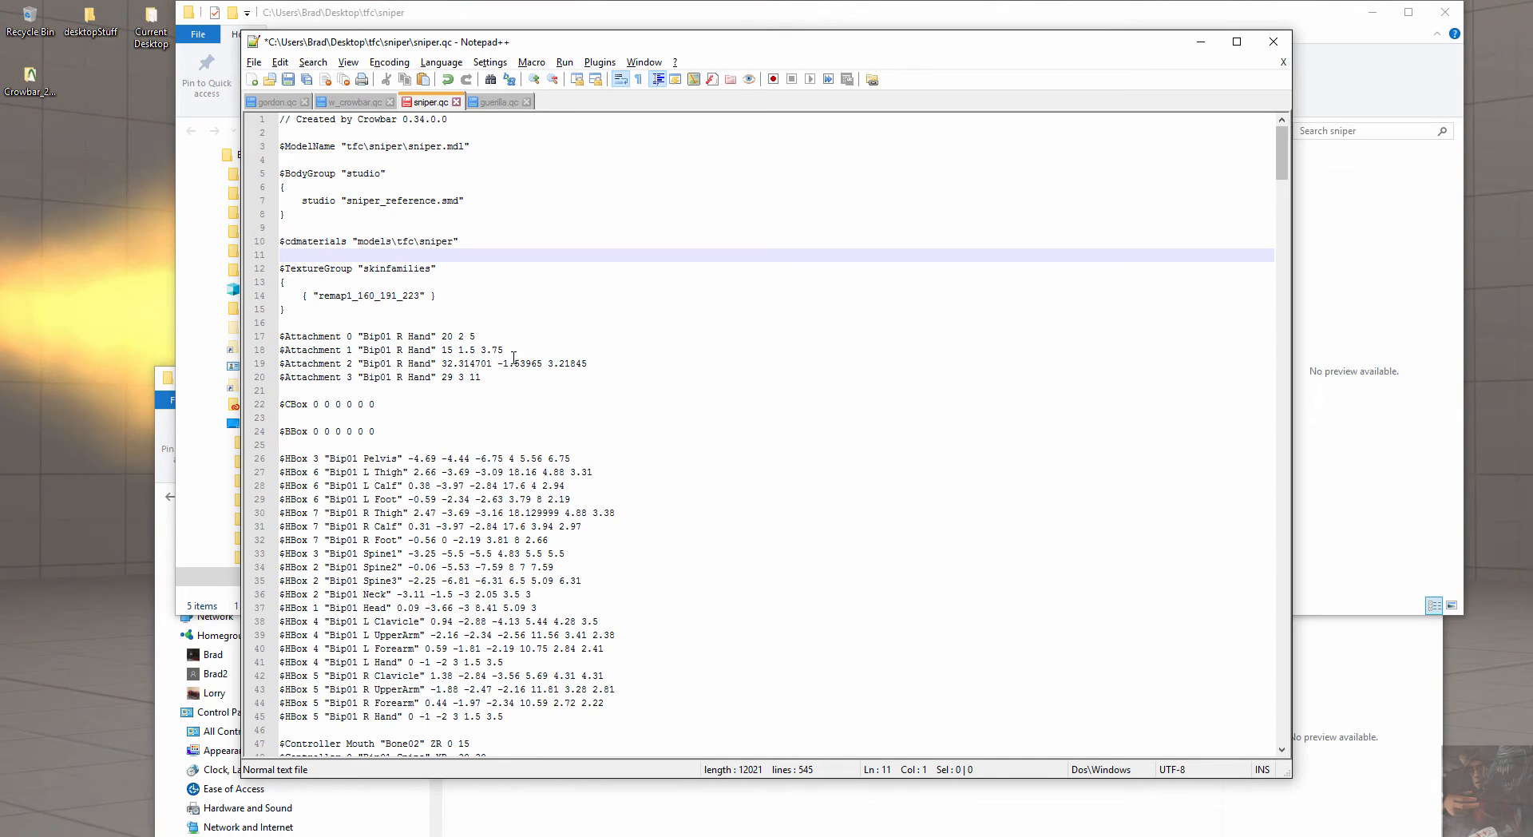
pyautogui.click(253, 63)
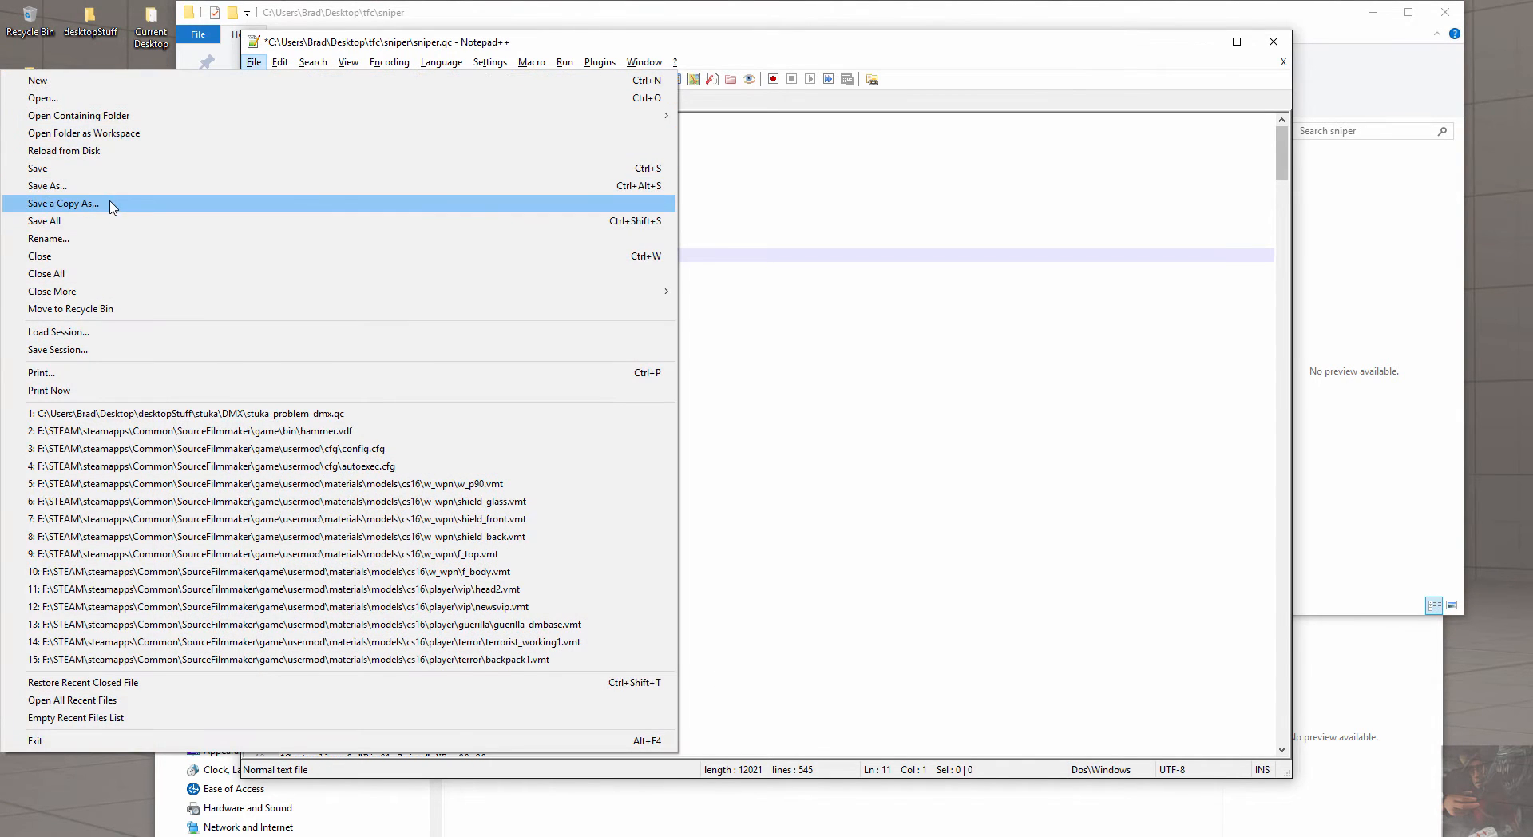
pyautogui.click(106, 169)
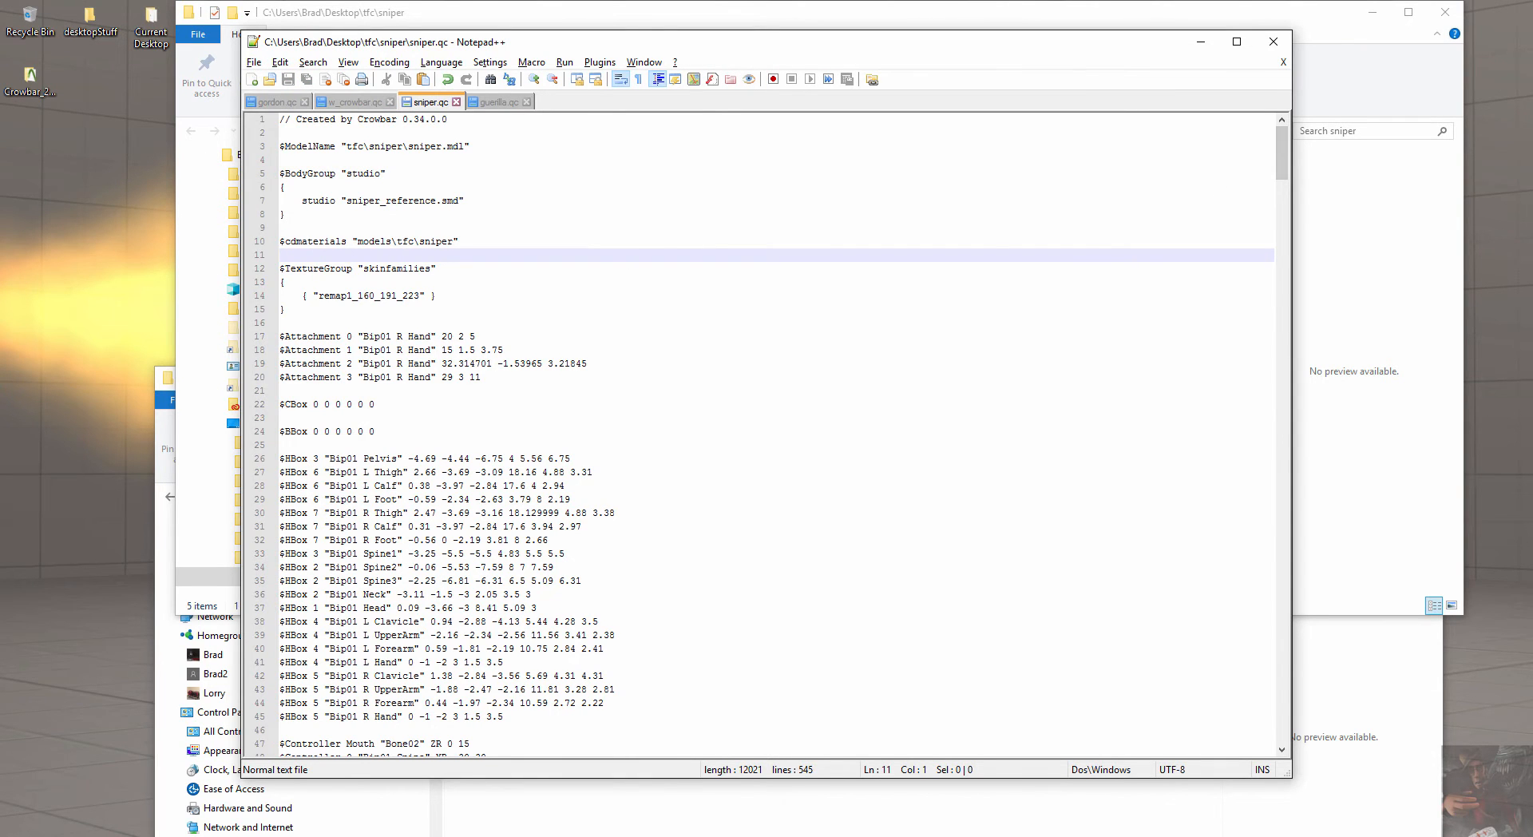
# Switch back to Crowbar, compile the corrected sniper.qc and review its compile log, including the listed sniper_anims files
pyautogui.hotkey('alt', 'Tab')
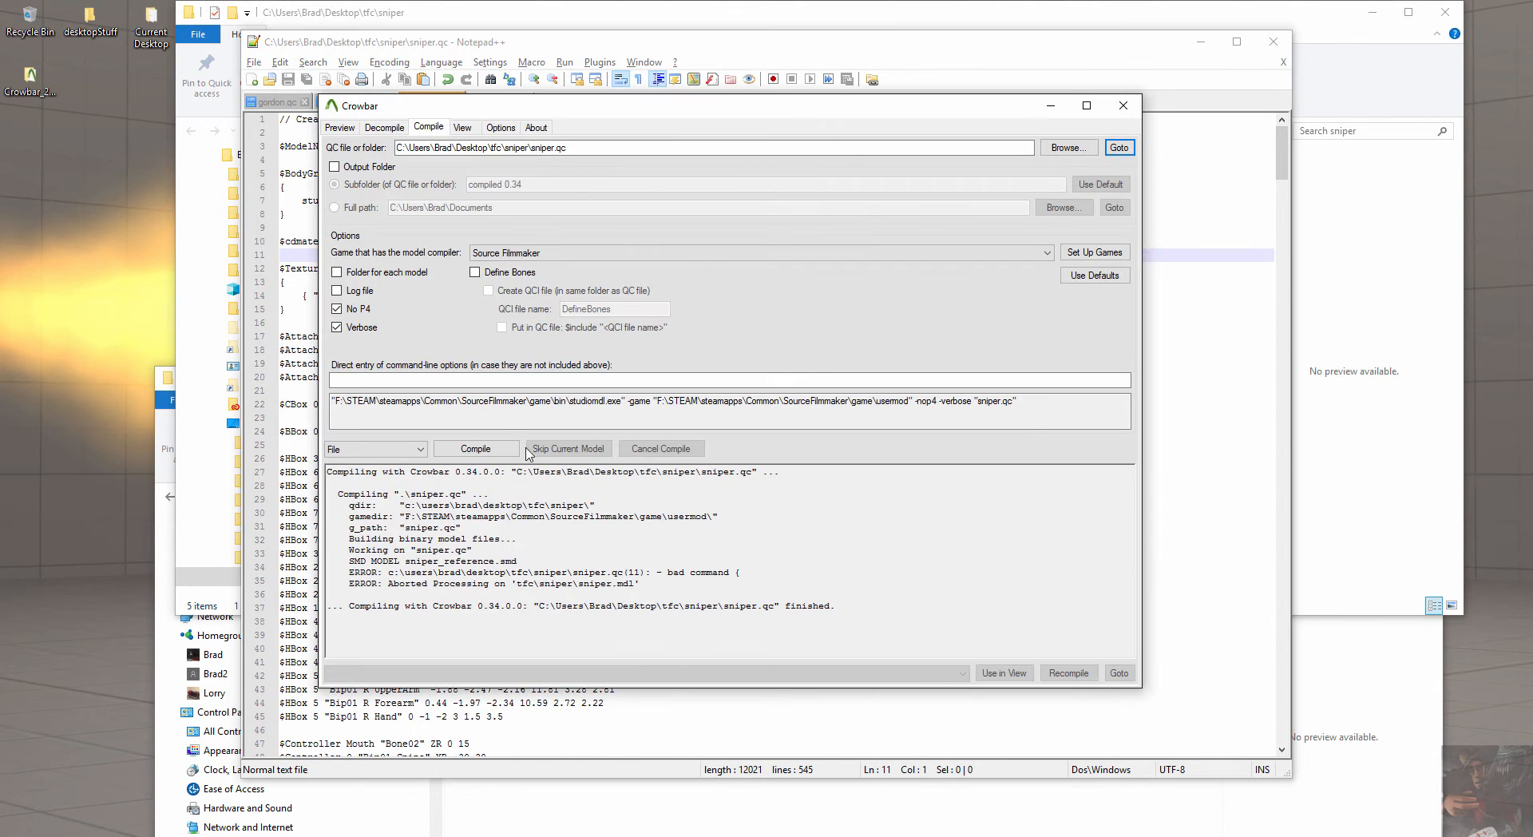
pyautogui.click(479, 449)
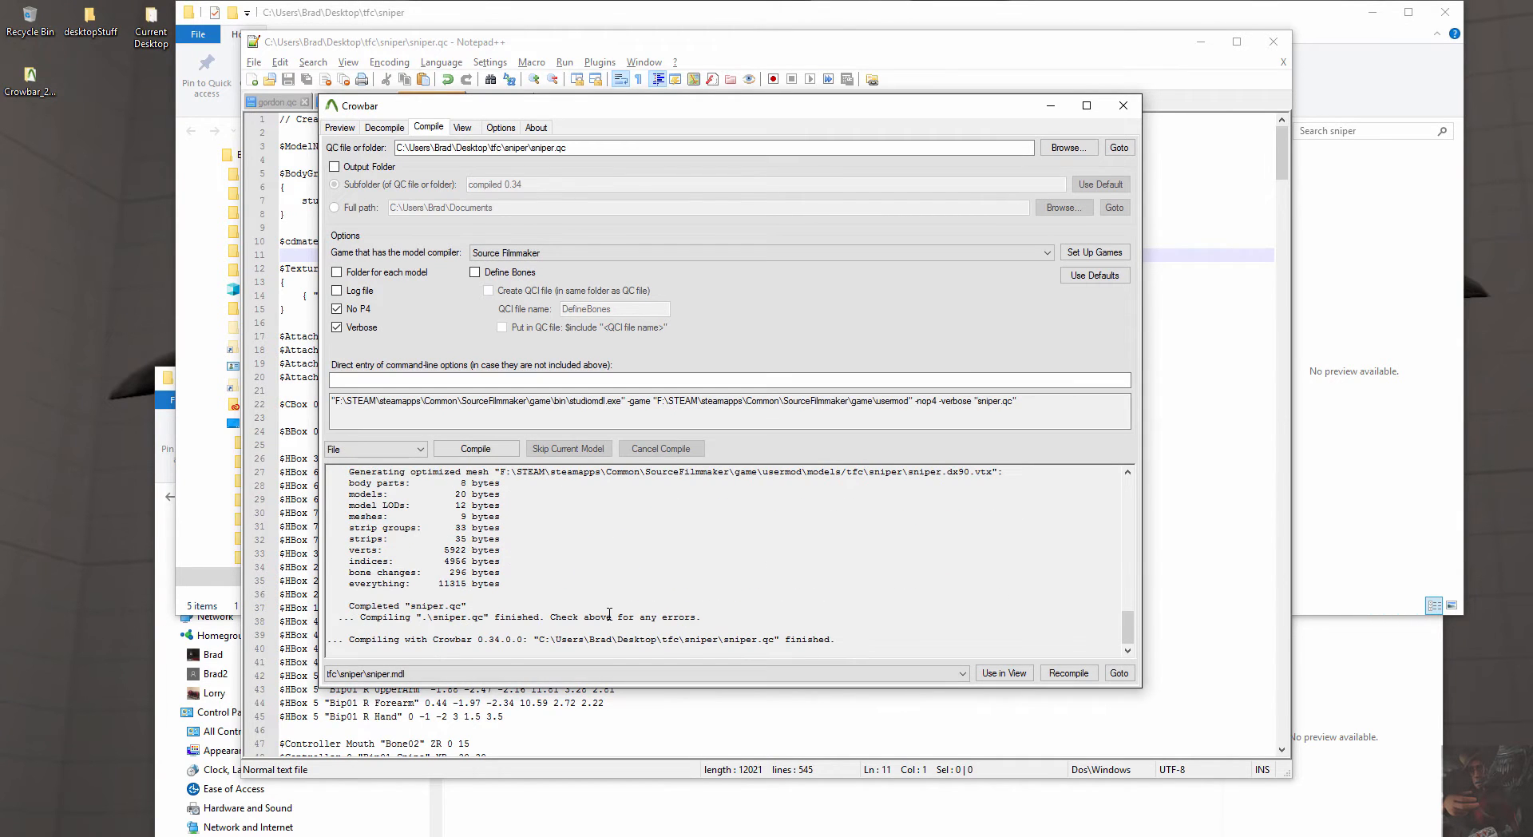
pyautogui.scroll(2, 646, 553)
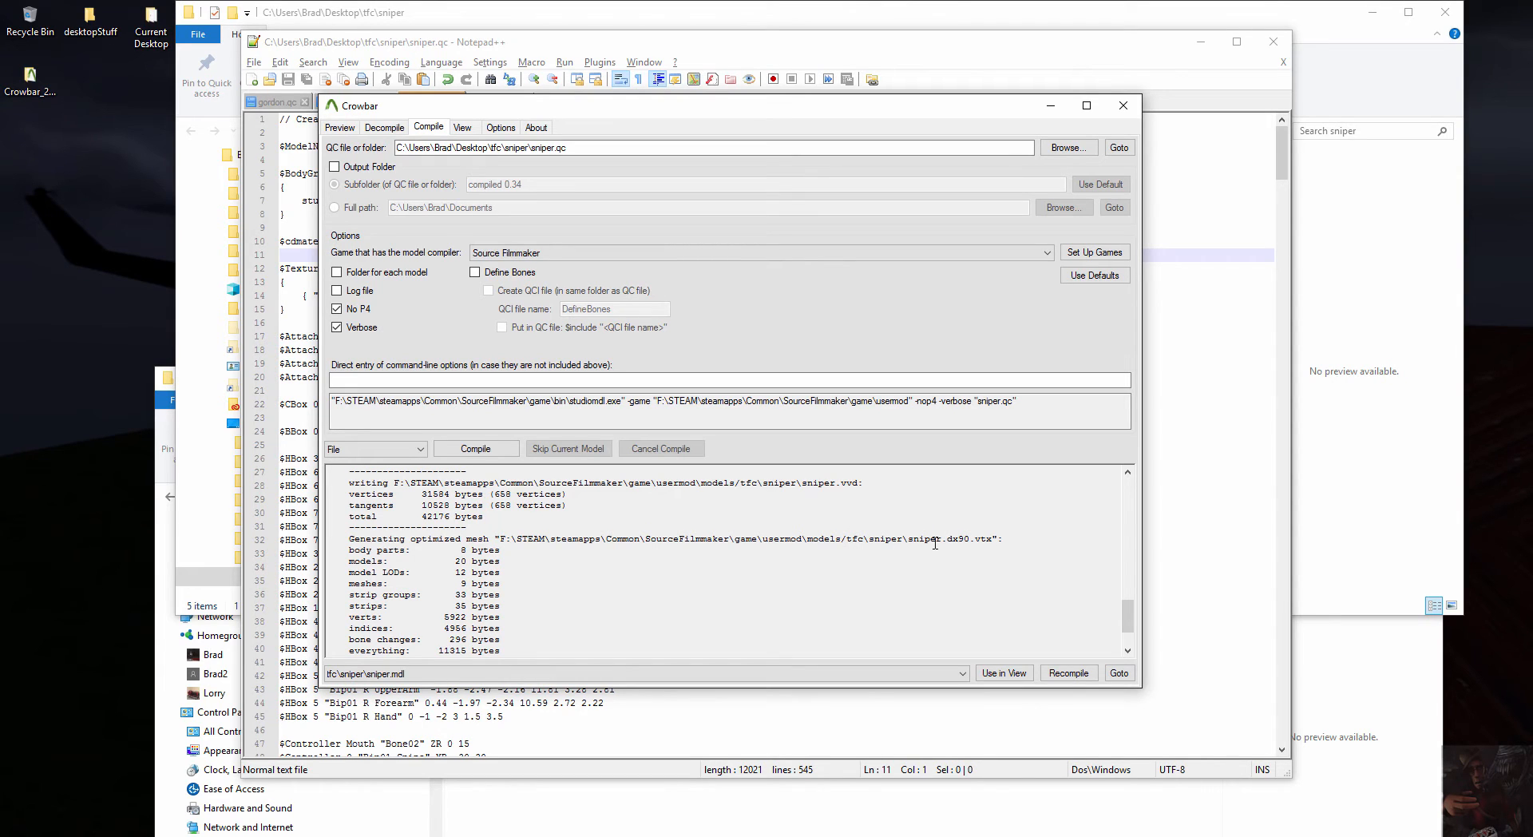
pyautogui.scroll(2, 935, 542)
pyautogui.scroll(10, 826, 552)
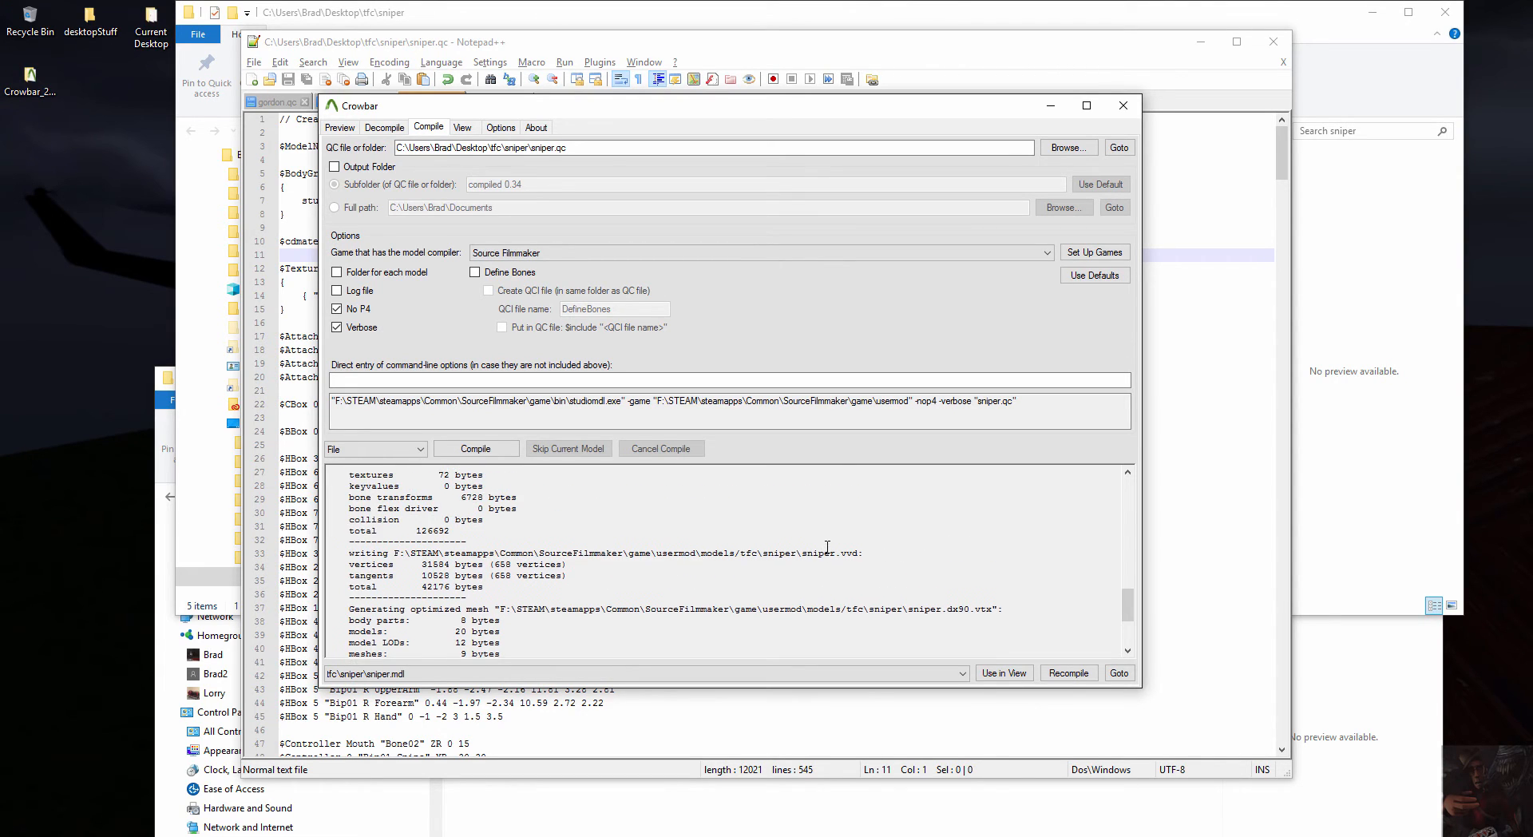
pyautogui.scroll(10, 822, 544)
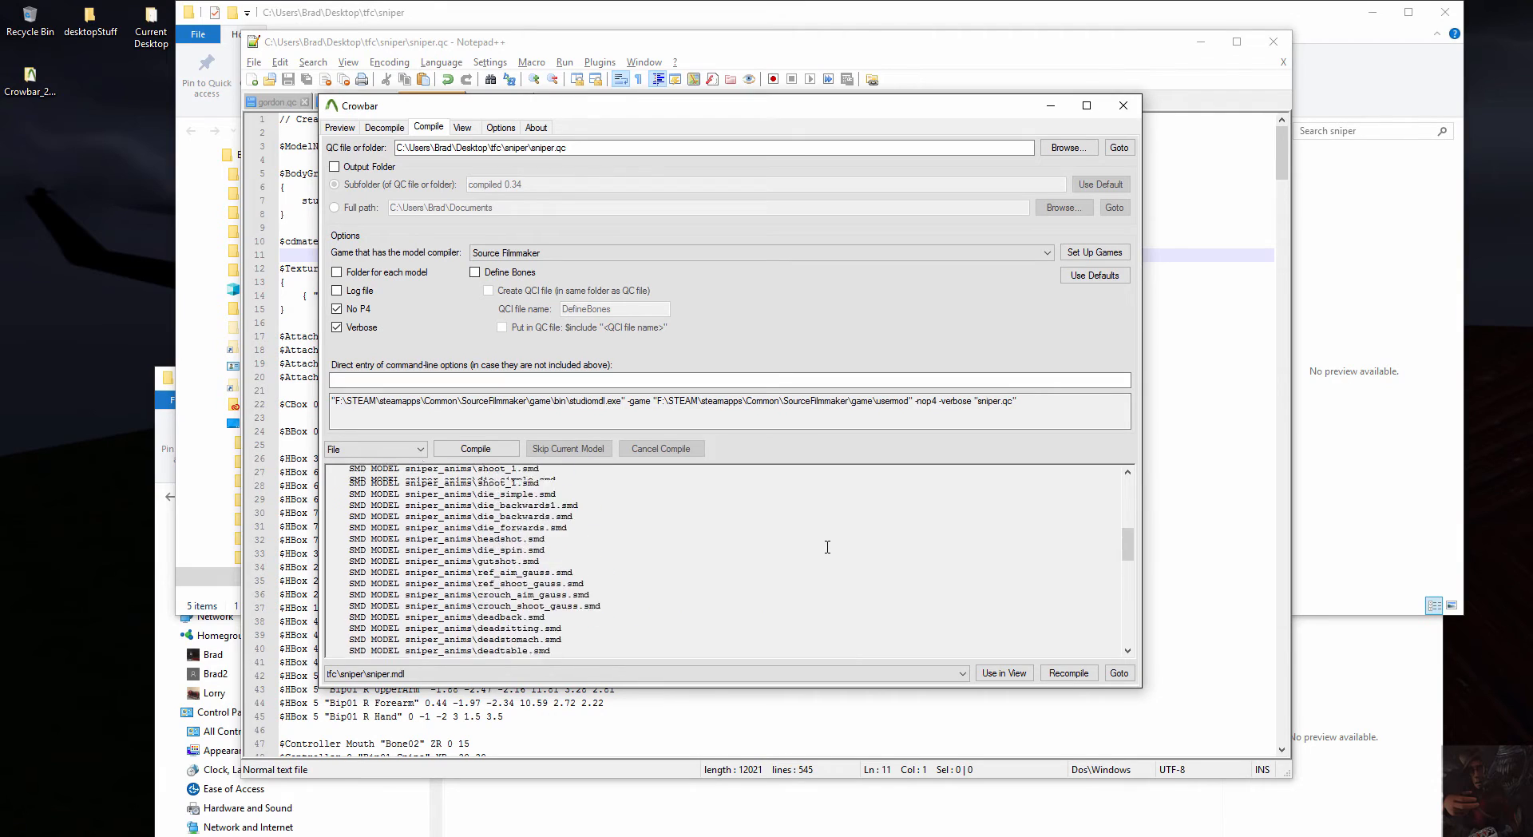
pyautogui.scroll(-4, 809, 539)
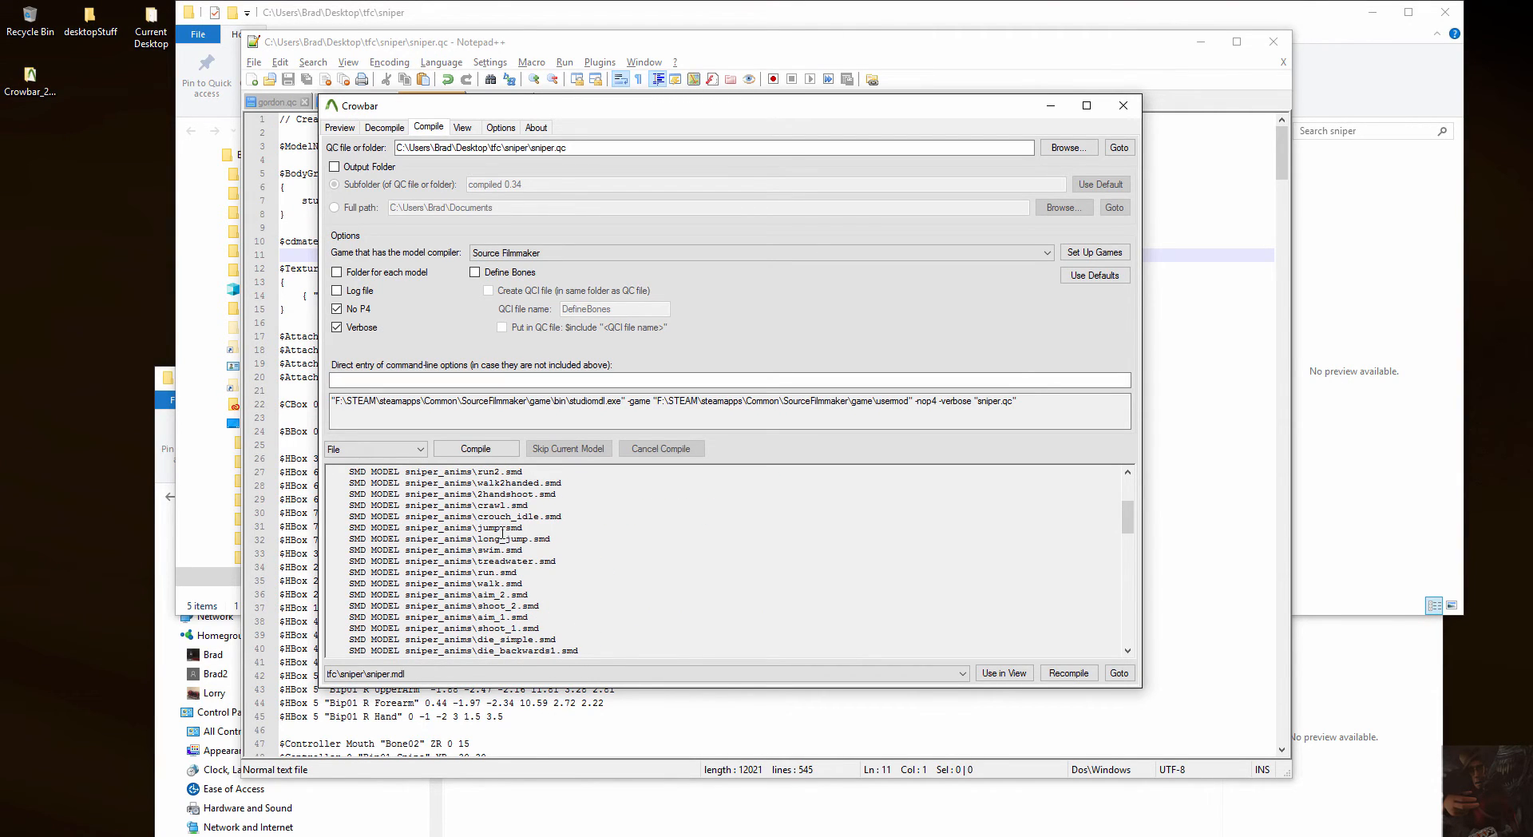
pyautogui.scroll(-9, 506, 506)
pyautogui.scroll(7, 496, 533)
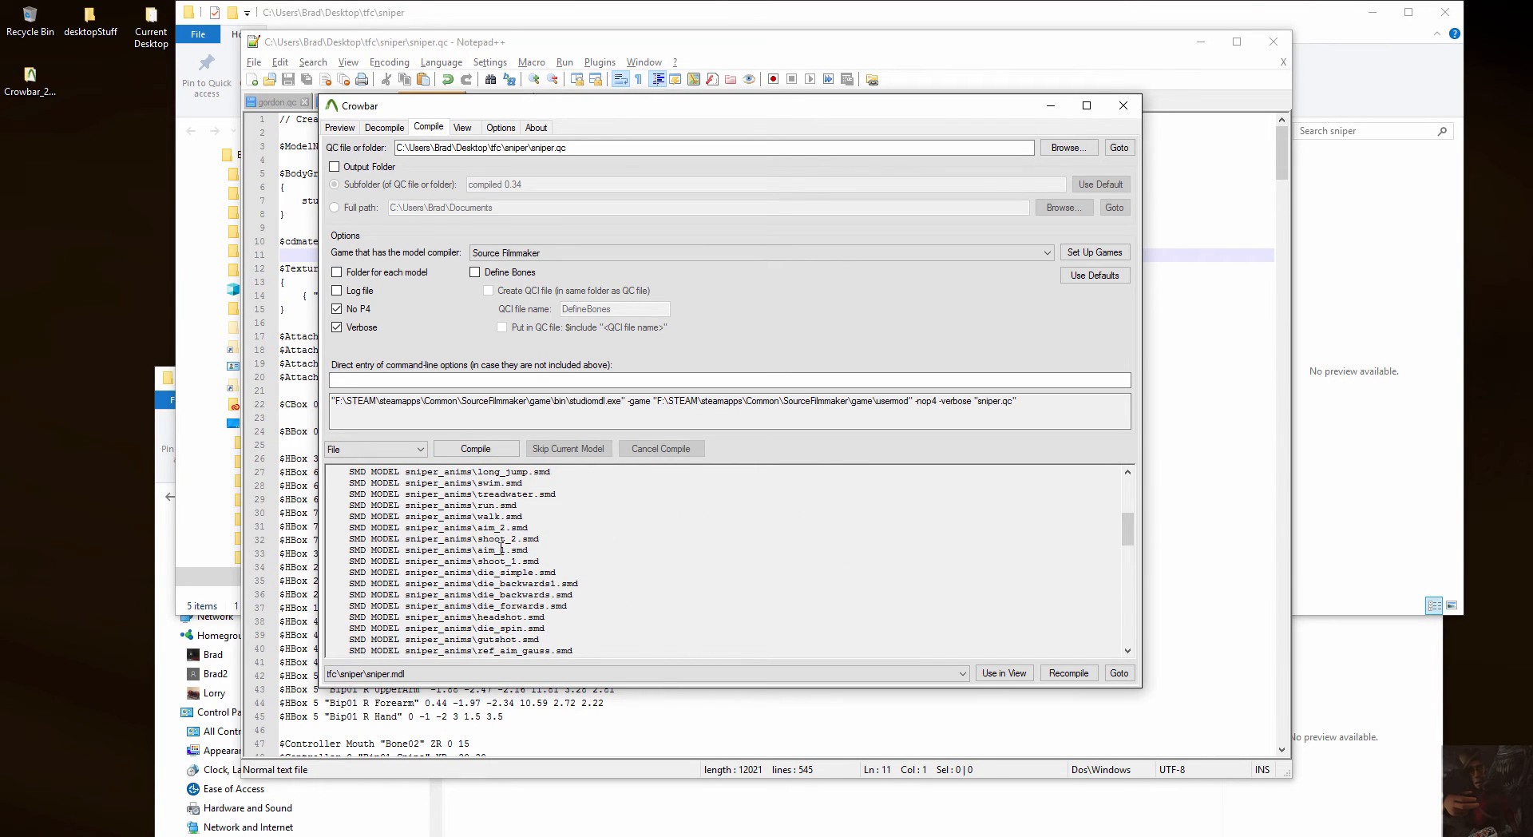
# Examine the animation SMD files in the tfc\sniper\sniper_anims folder and close the folder window
pyautogui.moveTo(712, 106); pyautogui.dragTo(858, 191)
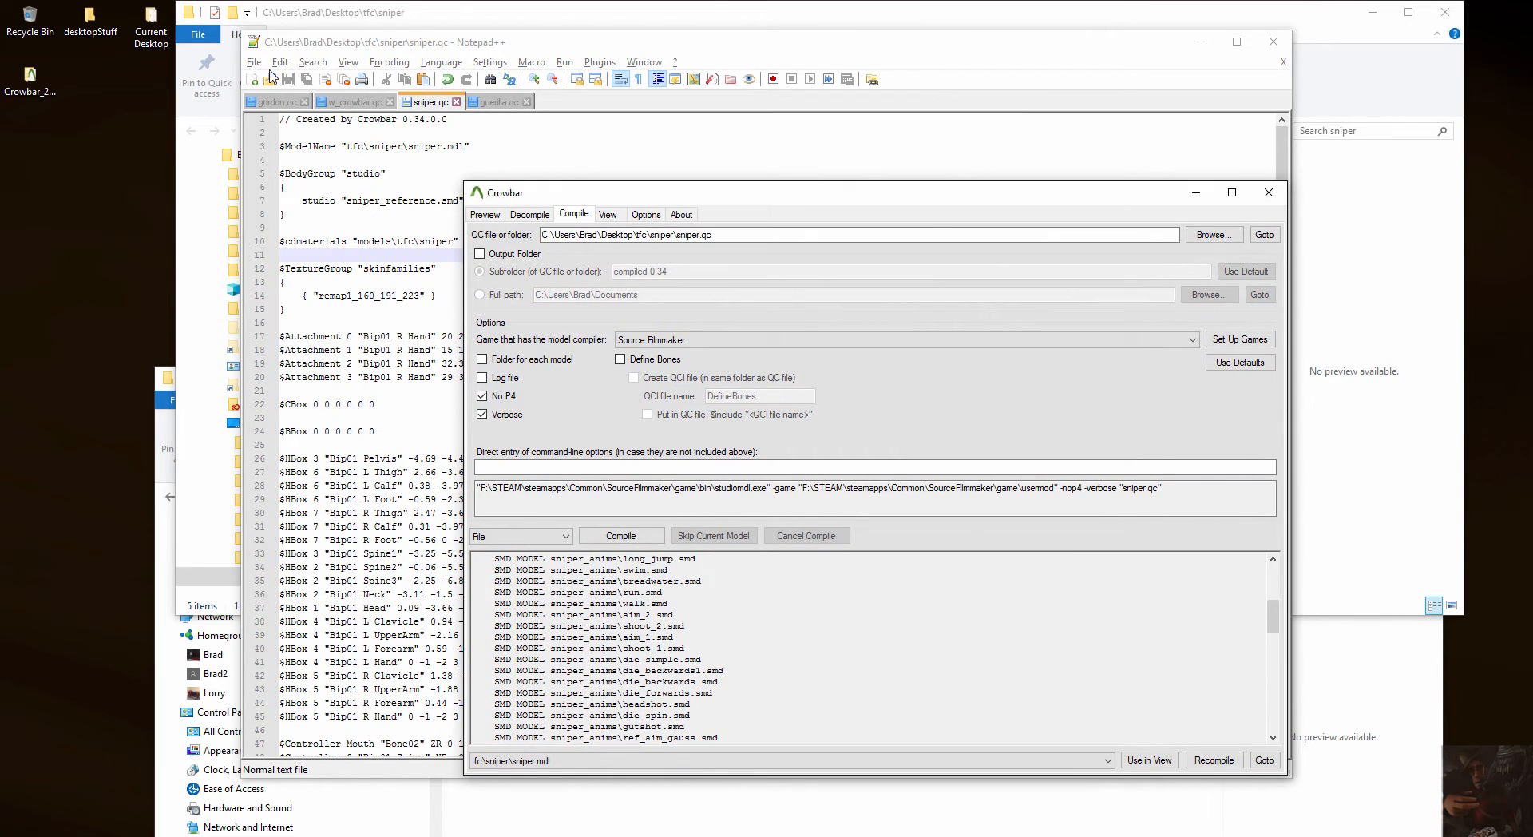
pyautogui.click(441, 6)
pyautogui.click(547, 185)
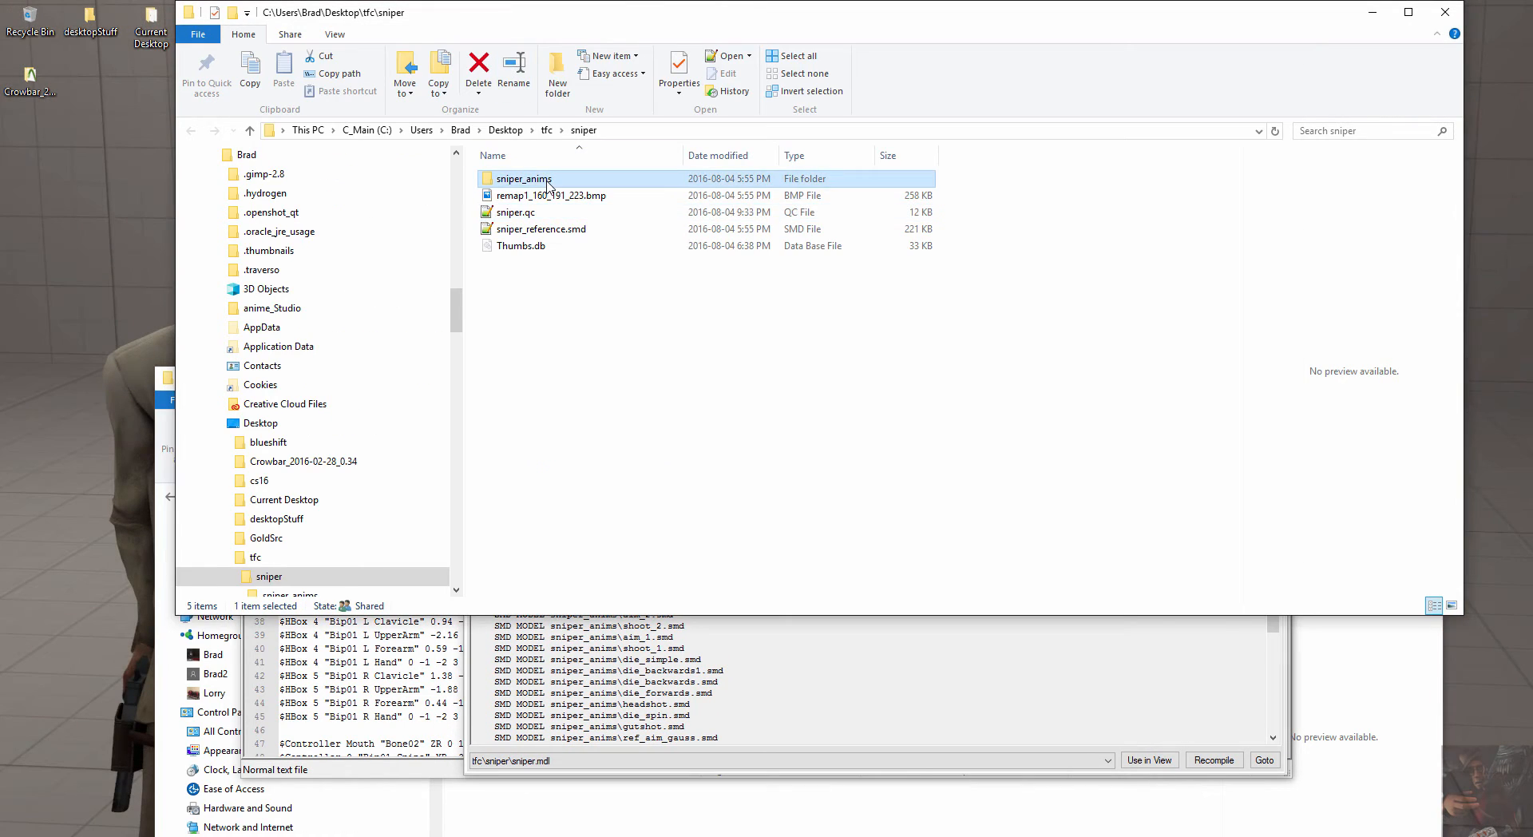
pyautogui.doubleClick(547, 185)
pyautogui.scroll(-7, 573, 352)
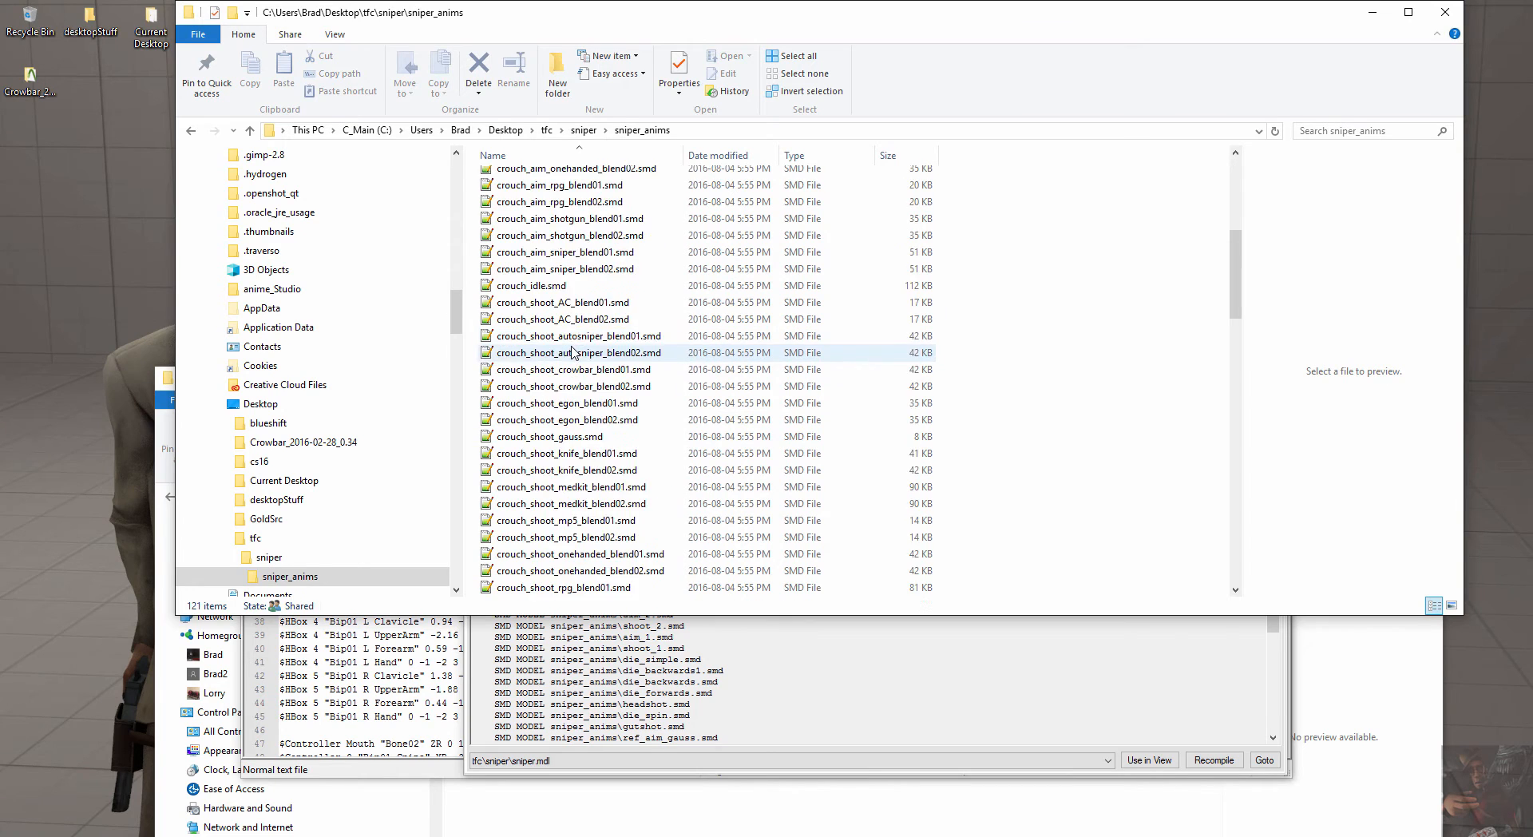
pyautogui.scroll(-20, 574, 351)
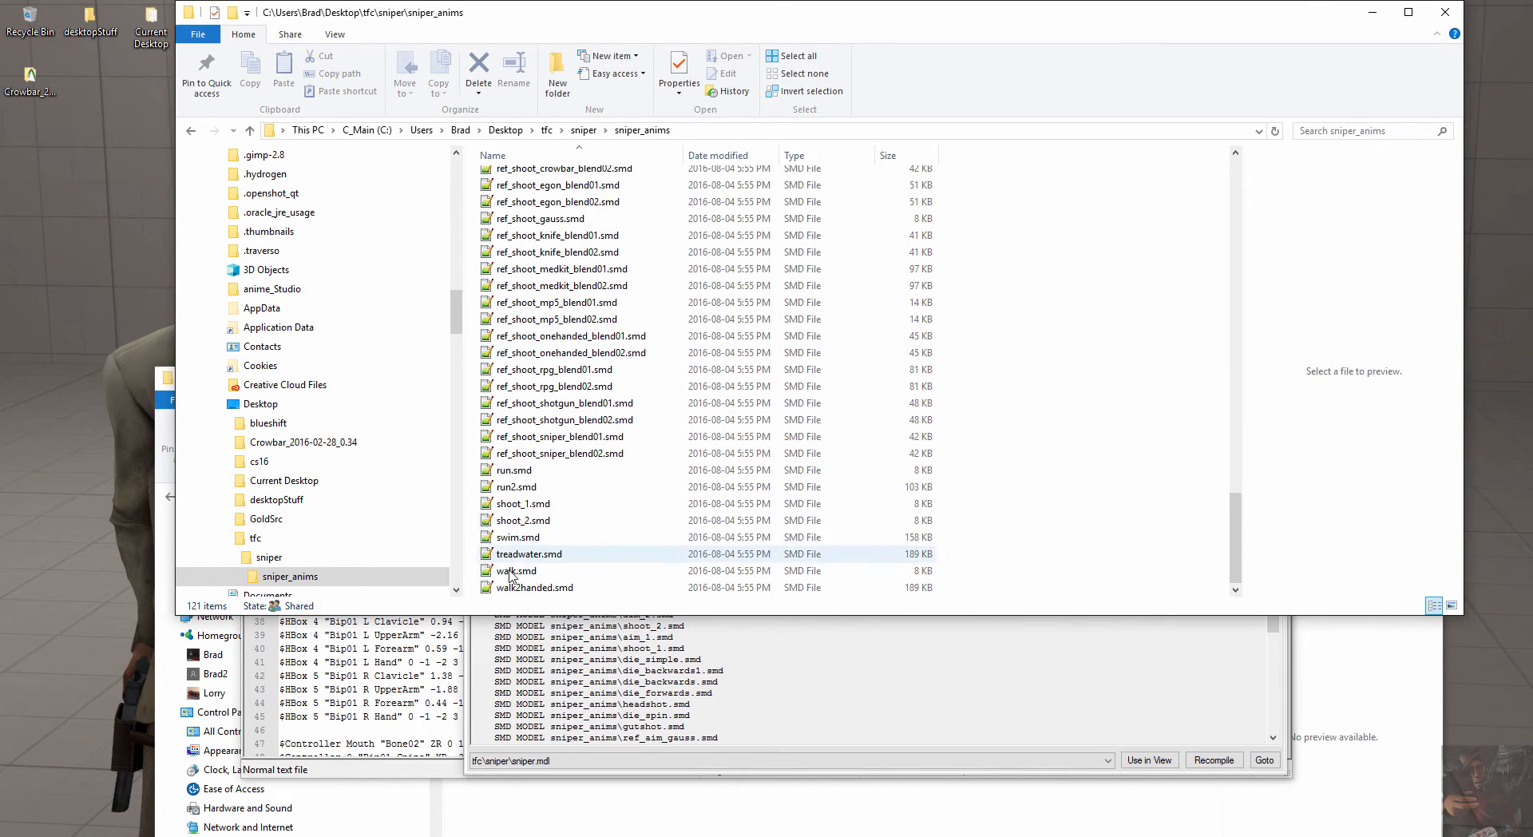
pyautogui.scroll(7, 546, 390)
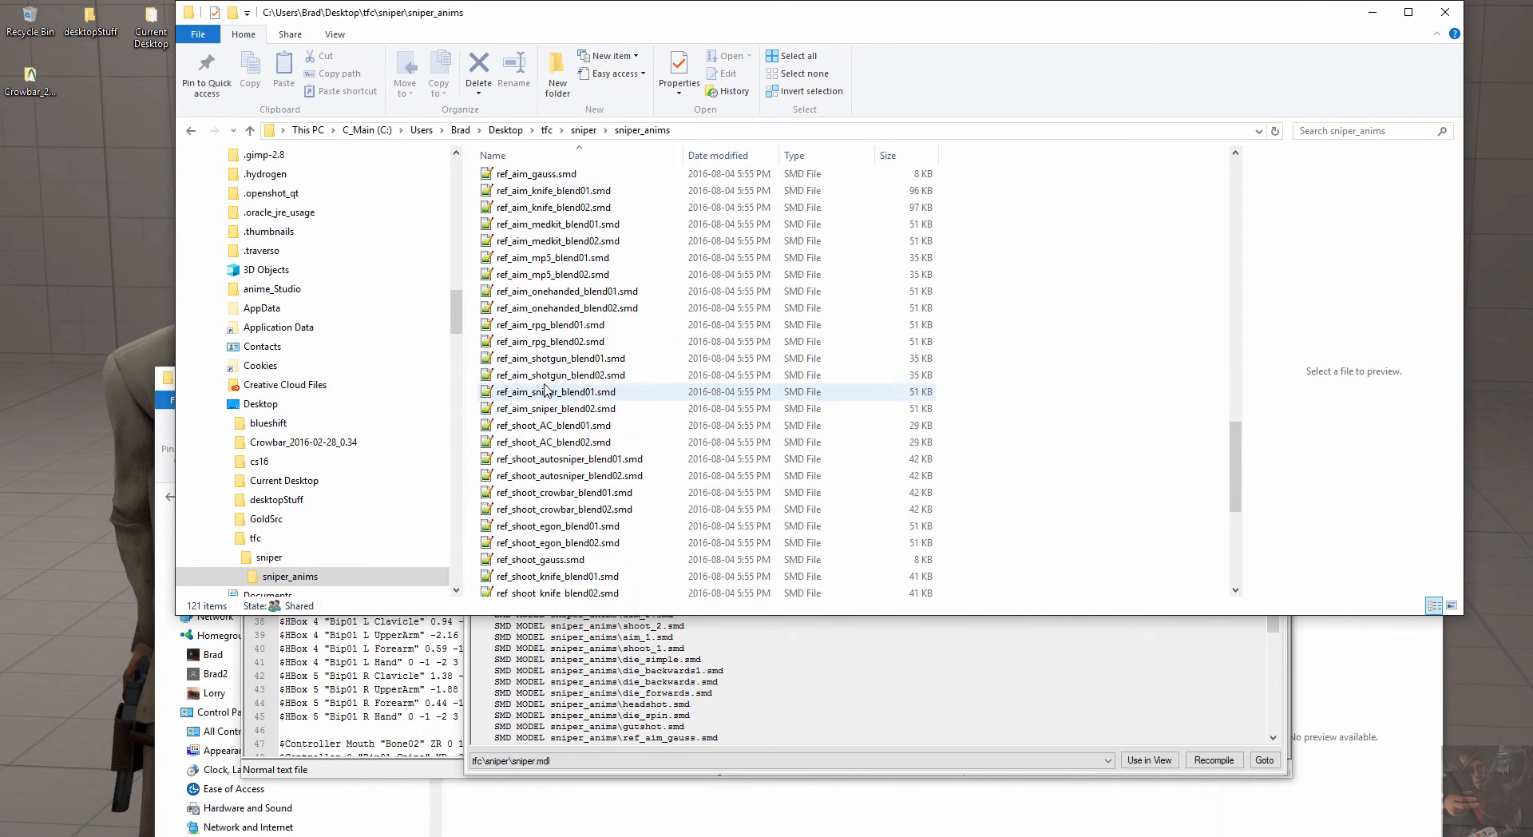
pyautogui.scroll(20, 546, 391)
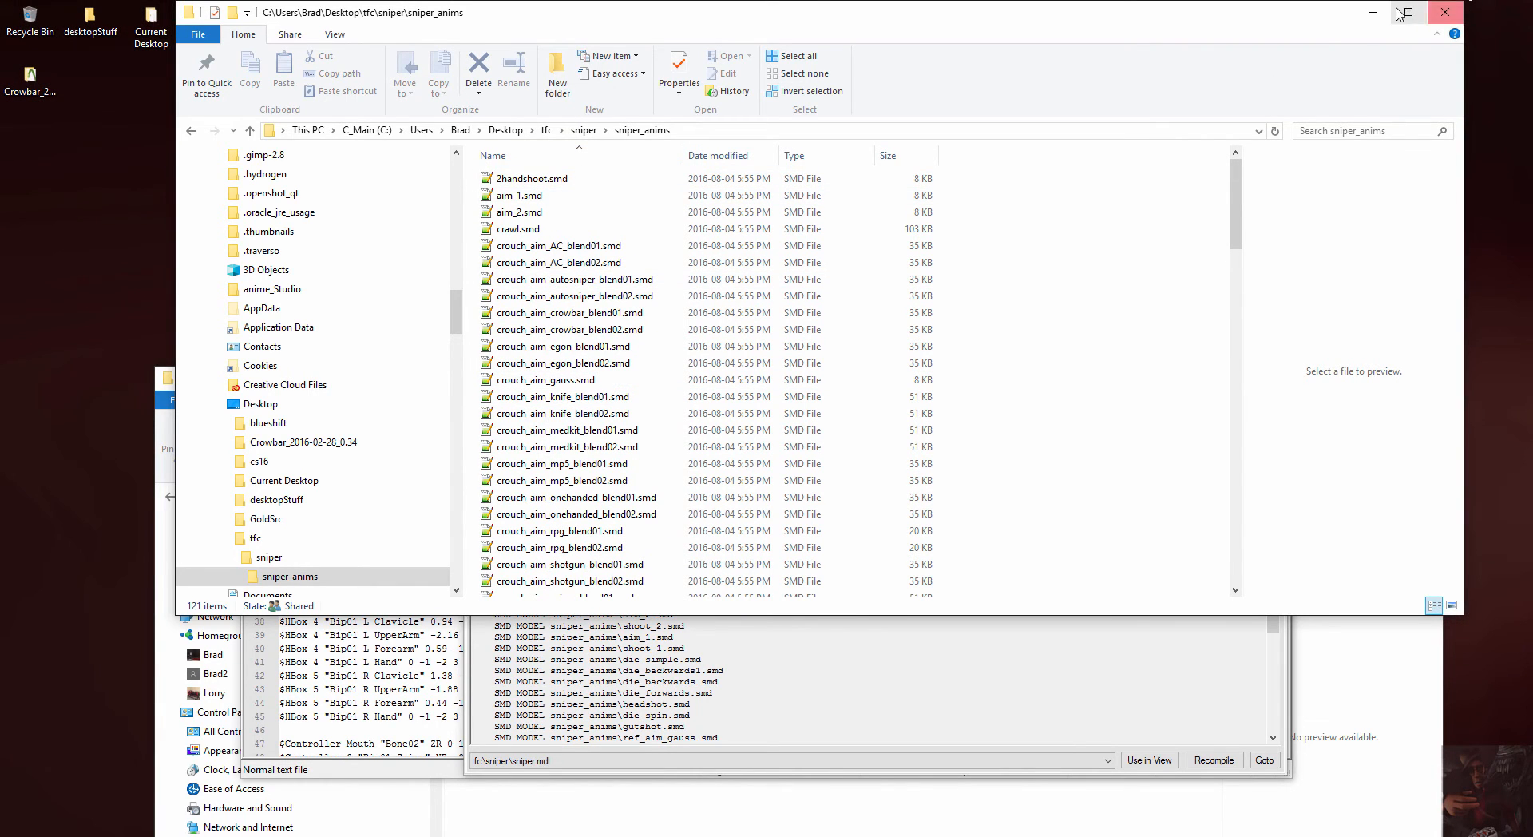
pyautogui.click(1441, 13)
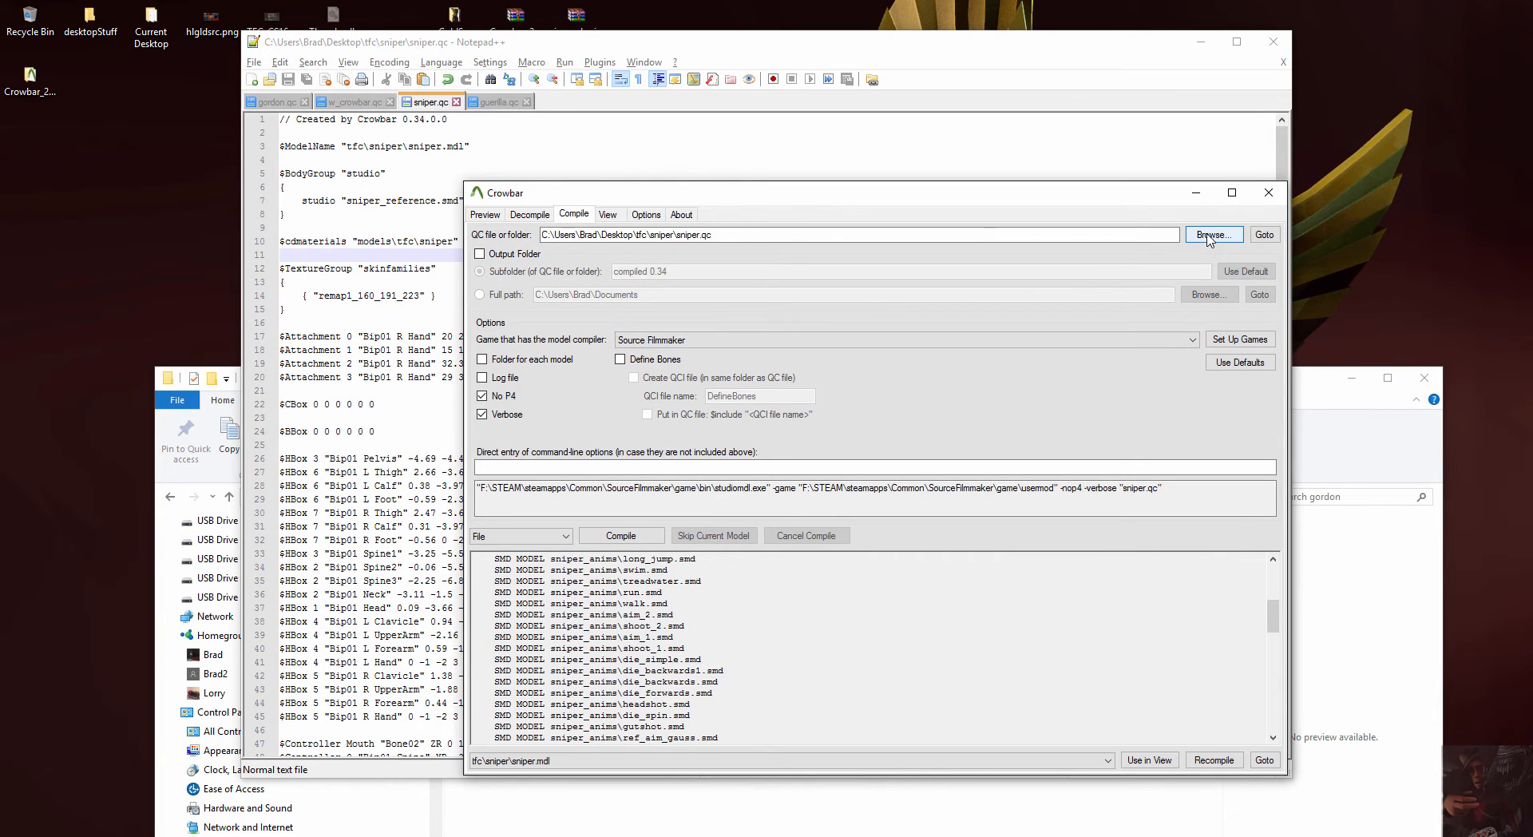
# Choose guerilla.qc from the cs16\guerilla folder on the desktop as the QC file to compile
pyautogui.click(1210, 235)
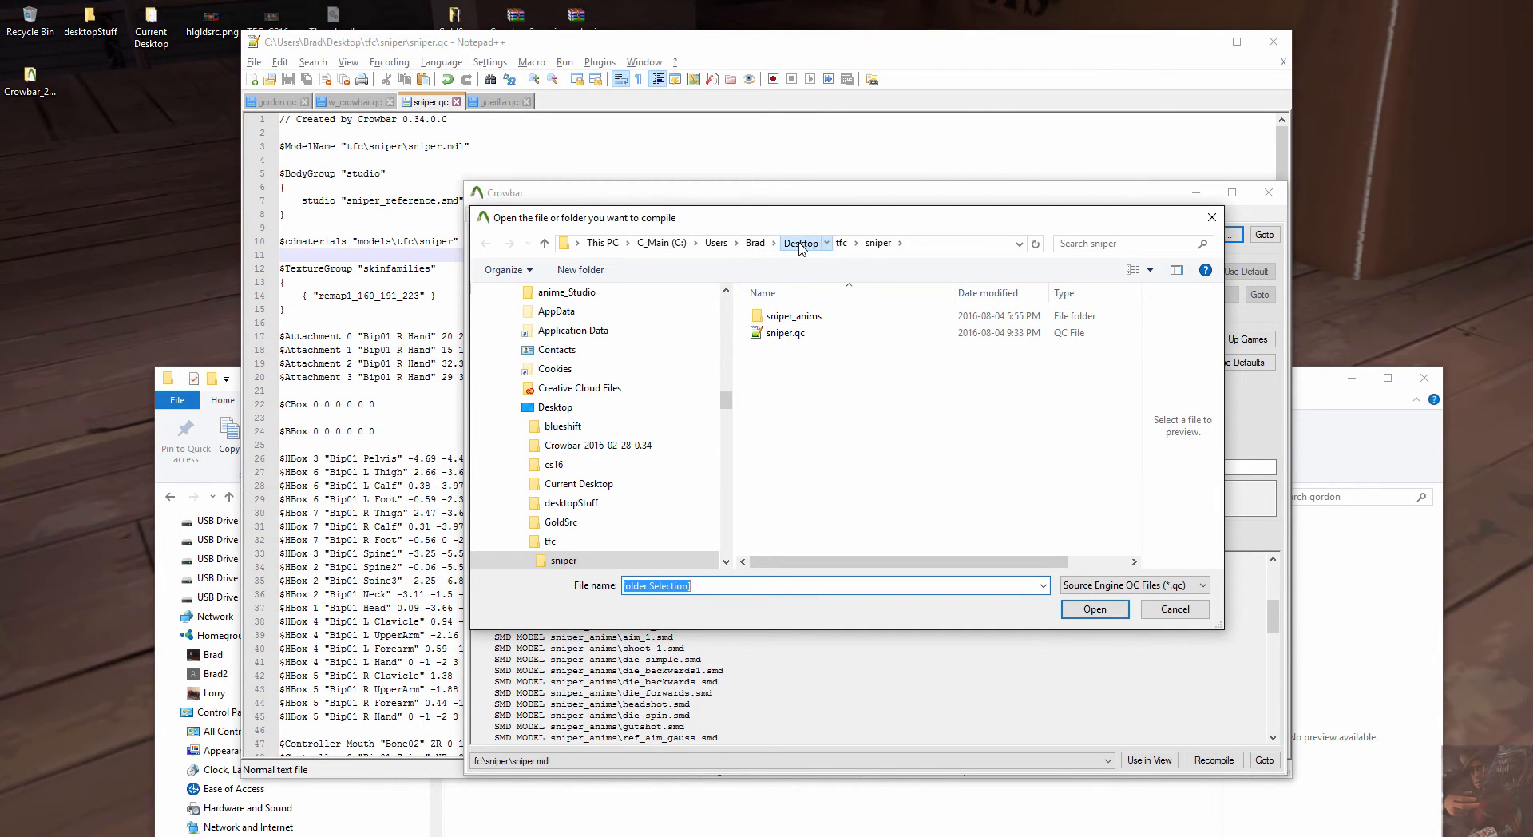
pyautogui.click(800, 243)
pyautogui.doubleClick(793, 331)
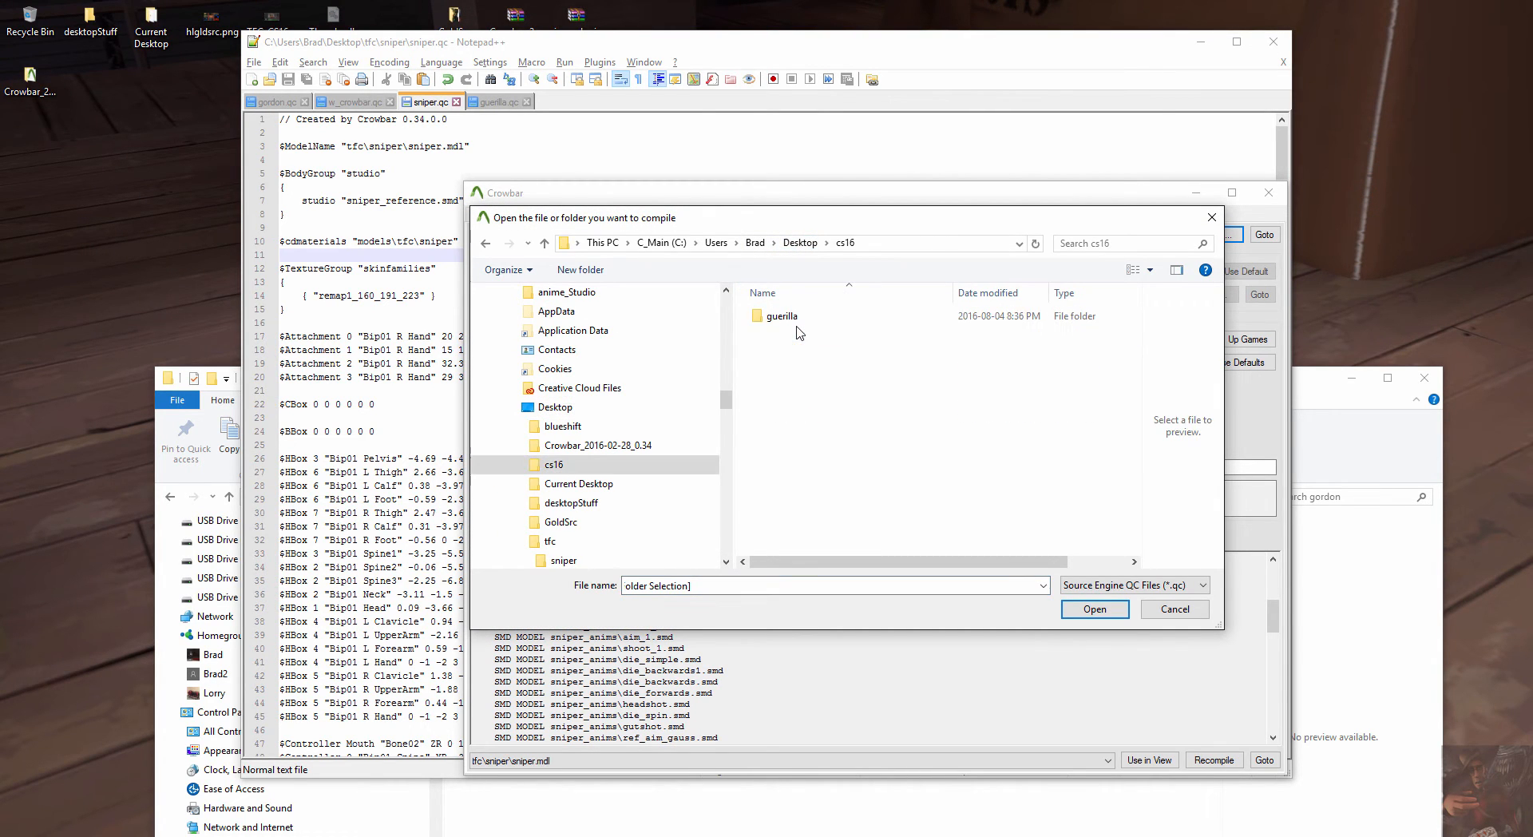
pyautogui.click(792, 322)
pyautogui.doubleClick(791, 321)
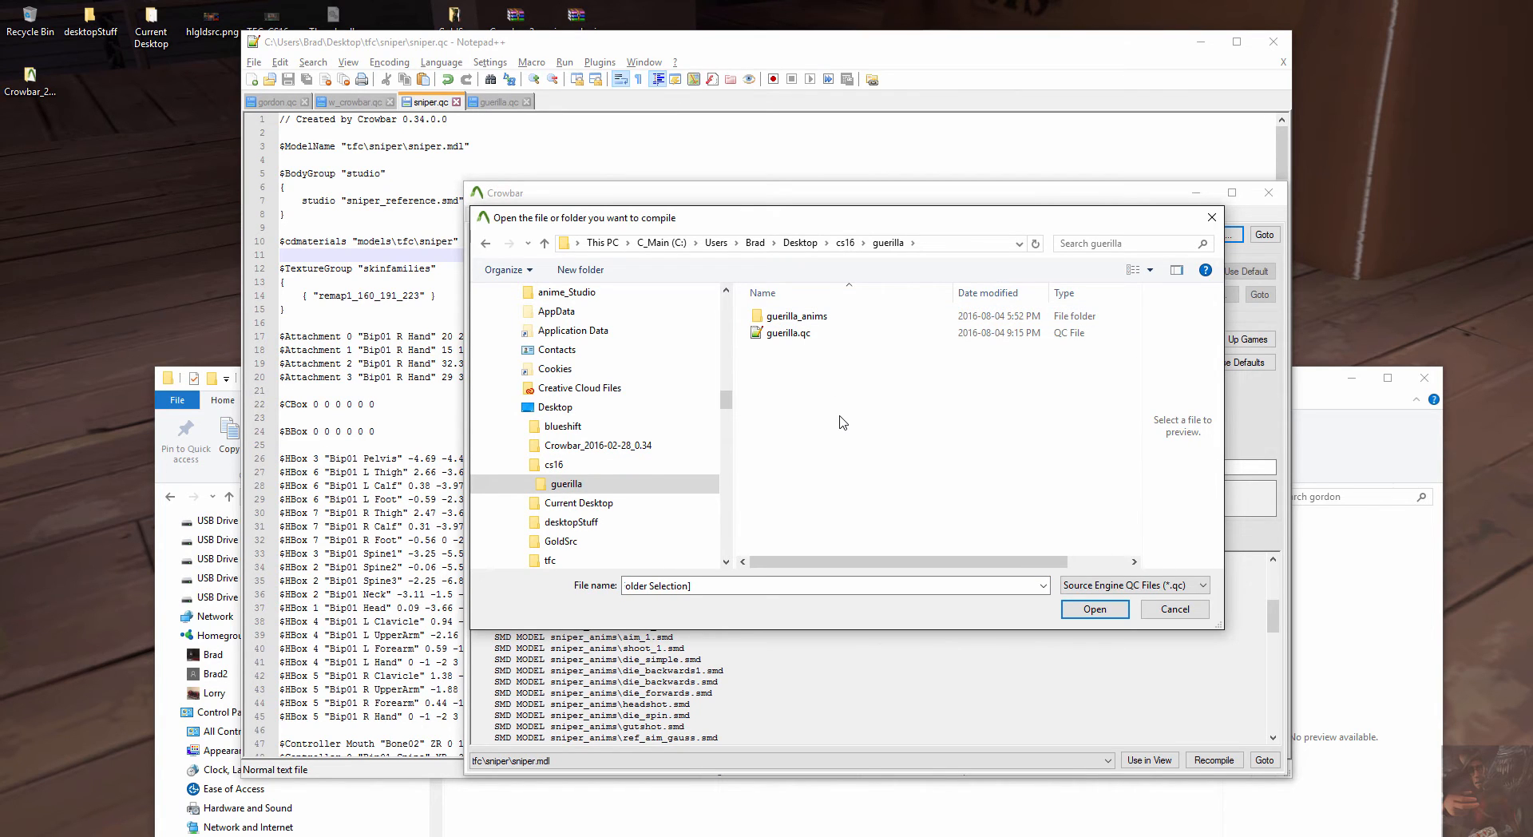
pyautogui.click(790, 334)
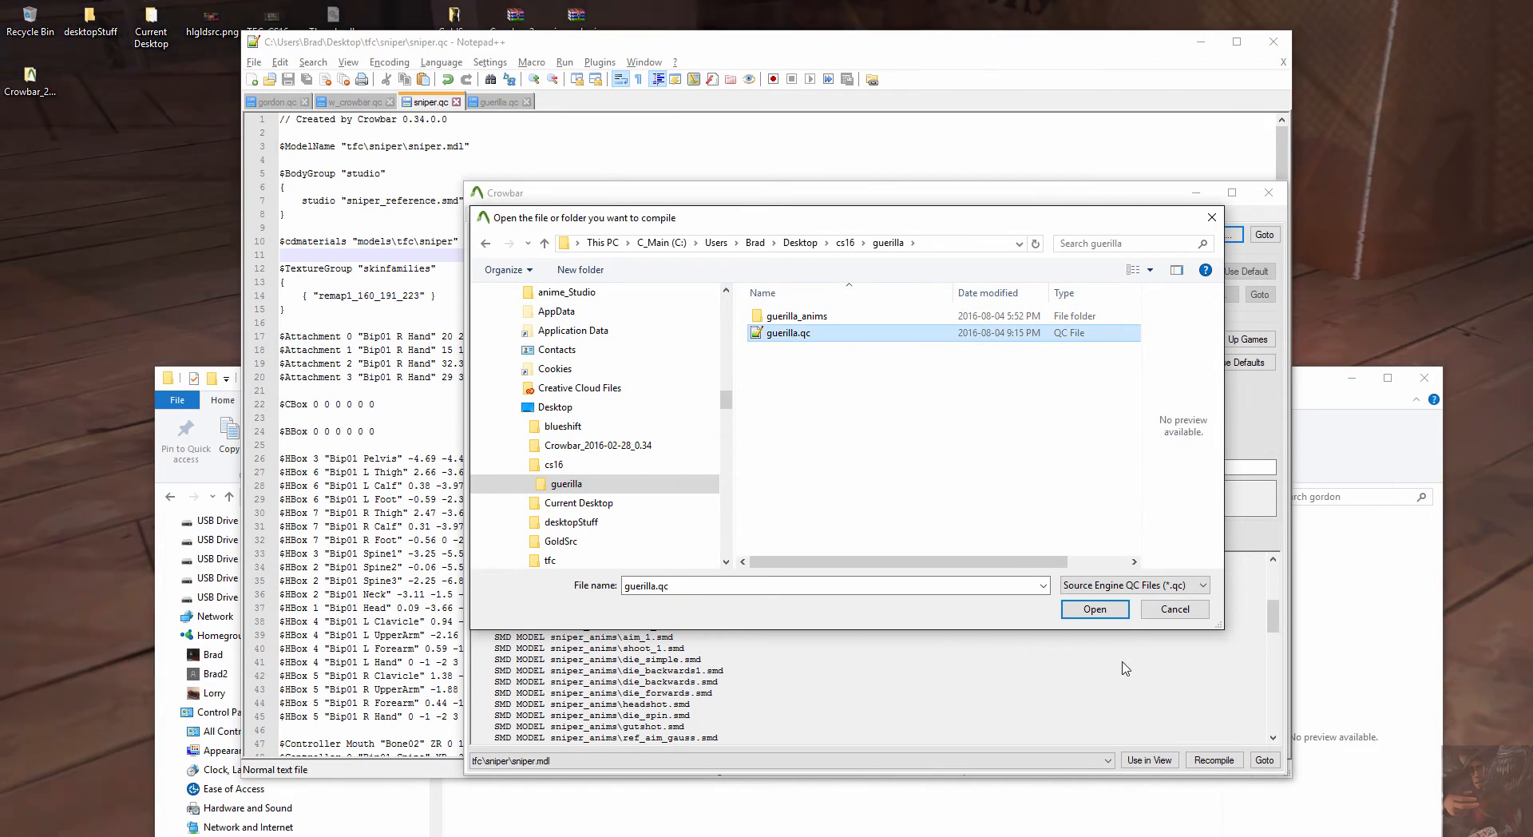
pyautogui.click(1095, 609)
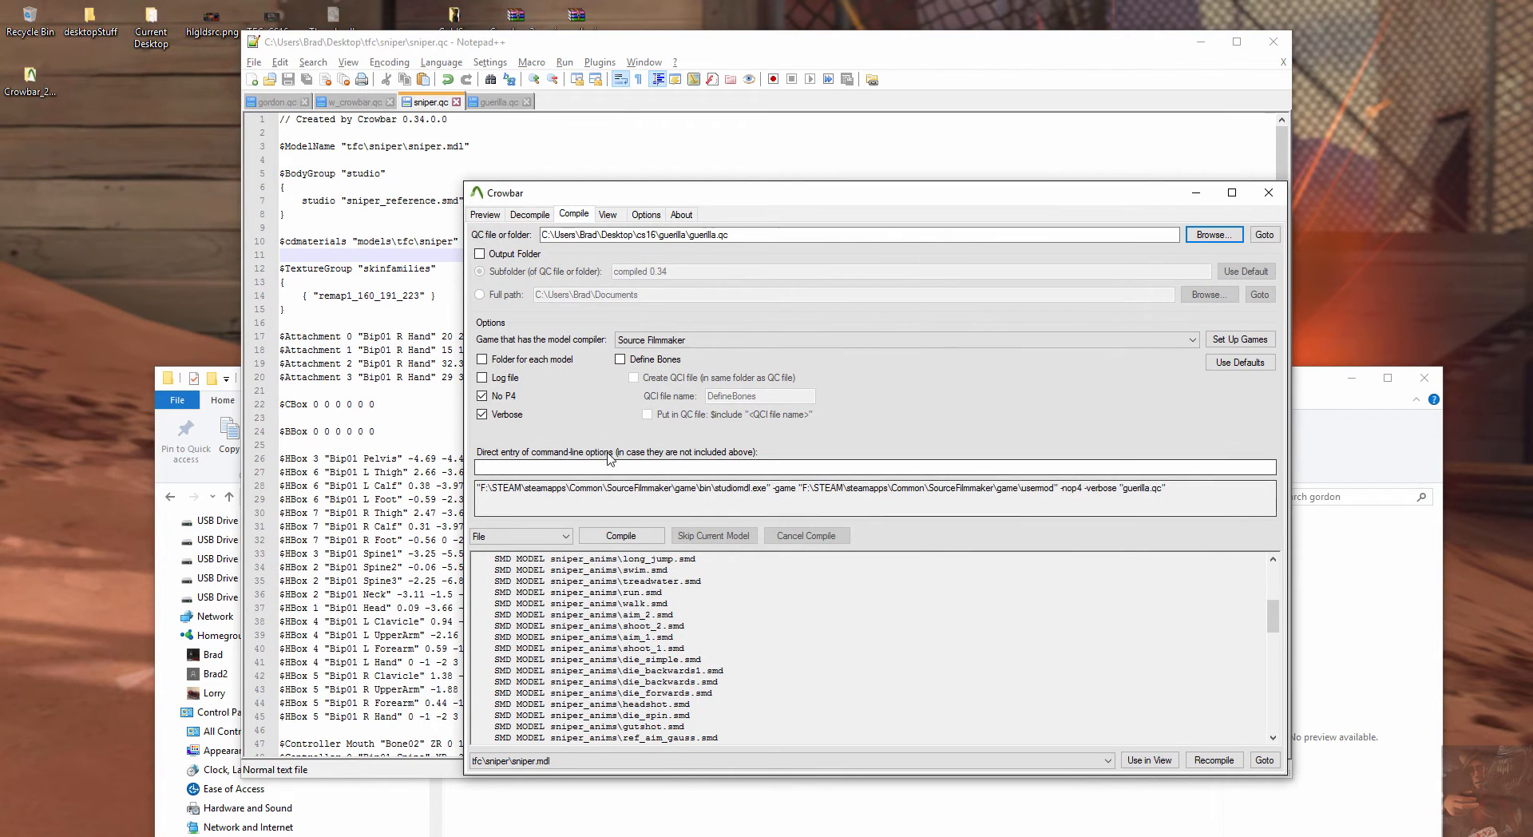
# Compile guerilla.qc and copy the duplicate sequence name "crouch_reload_dualpistols" from the error line of the compile log
pyautogui.click(631, 542)
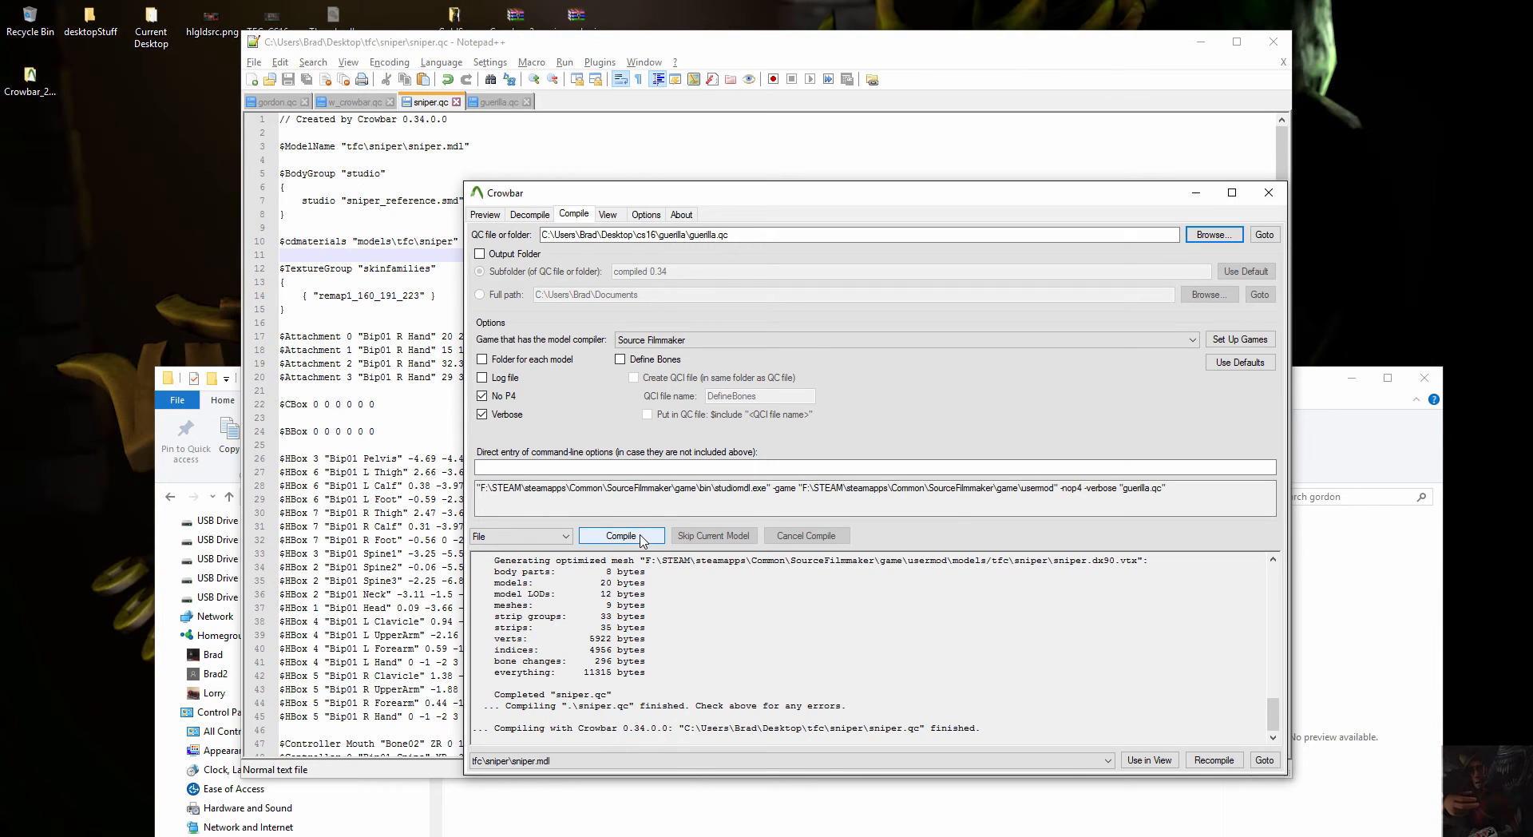
pyautogui.click(643, 538)
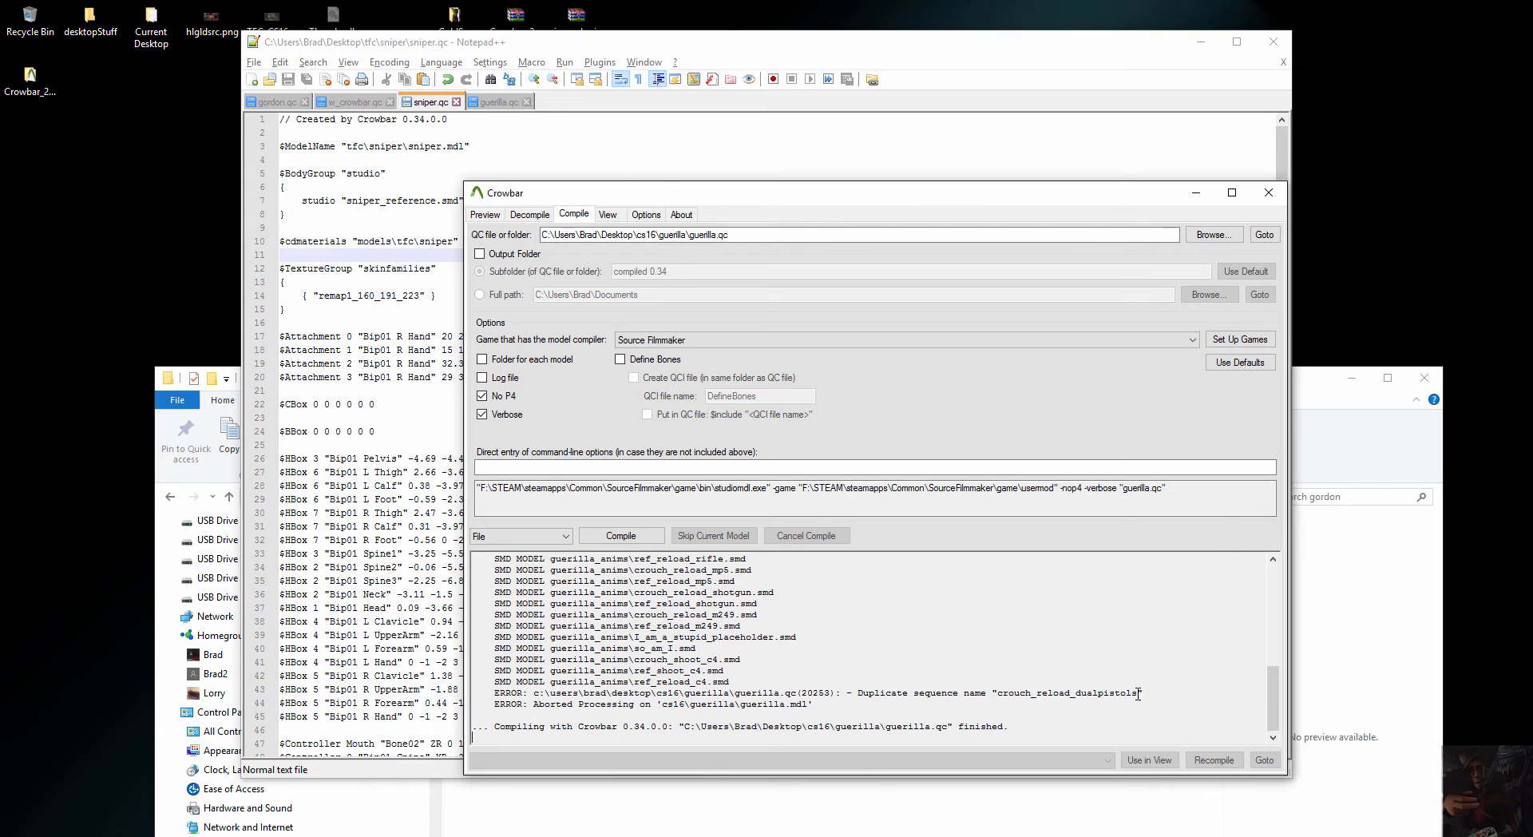
pyautogui.moveTo(1142, 693); pyautogui.dragTo(998, 691)
pyautogui.hotkey('ctrl', 'c')
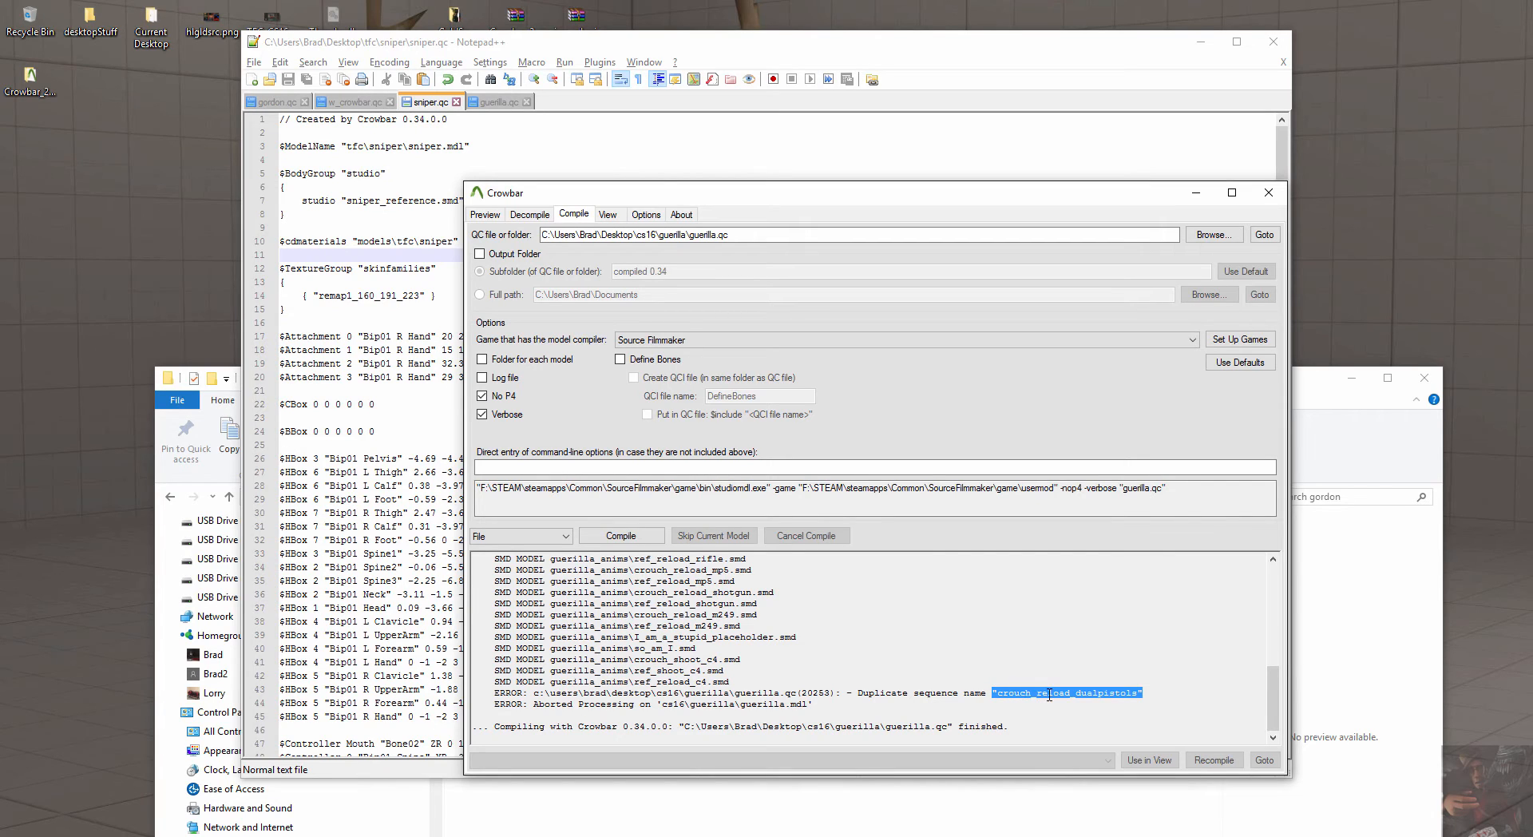
# Open guerilla.qc from its folder in Notepad++ and find the second occurrence of "crouch_reload_dualpistols"
pyautogui.click(1265, 234)
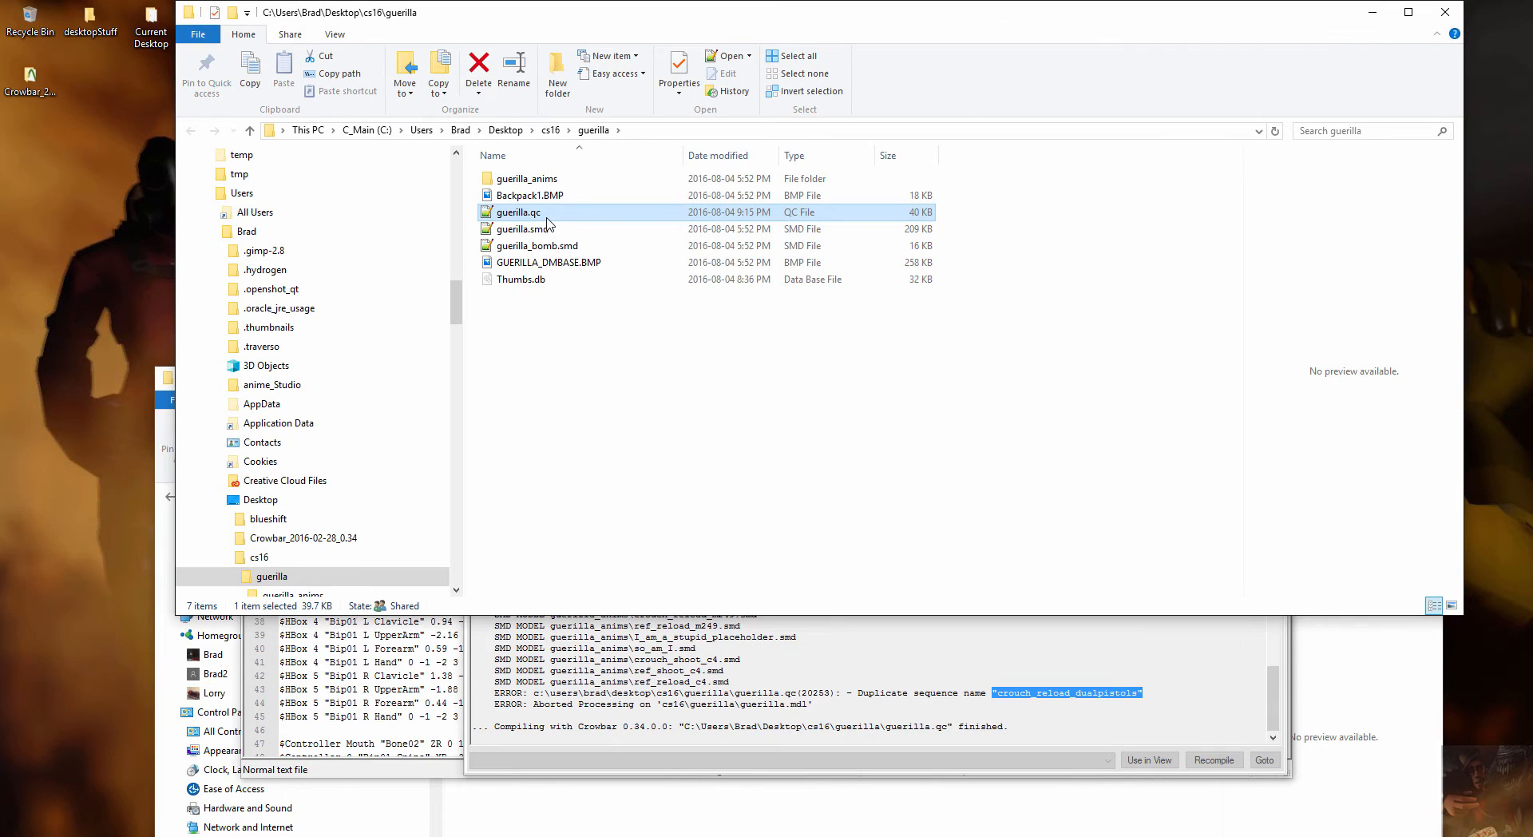
pyautogui.doubleClick(518, 212)
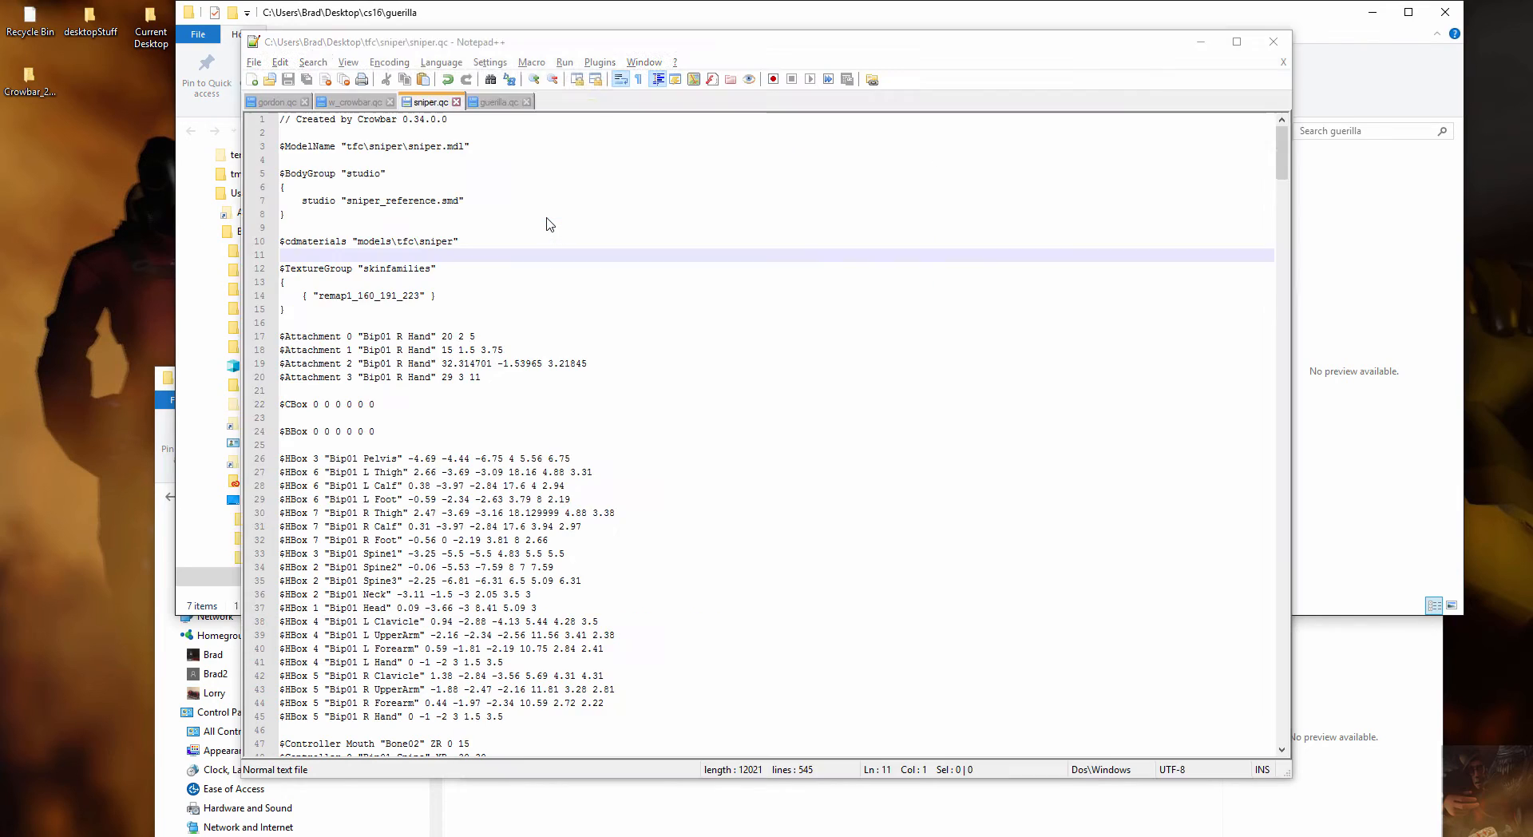
pyautogui.click(323, 64)
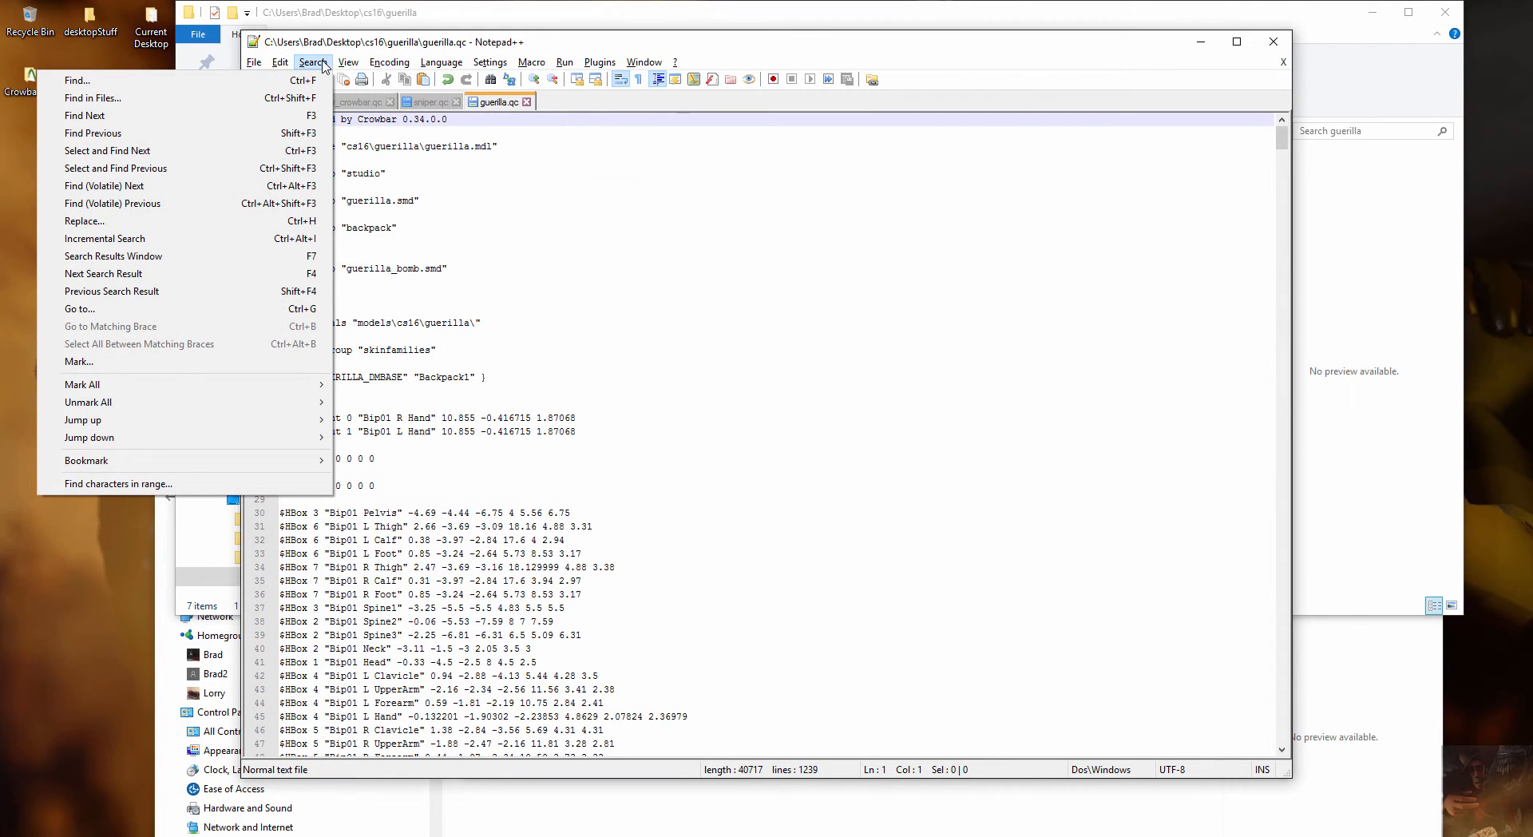
pyautogui.click(199, 87)
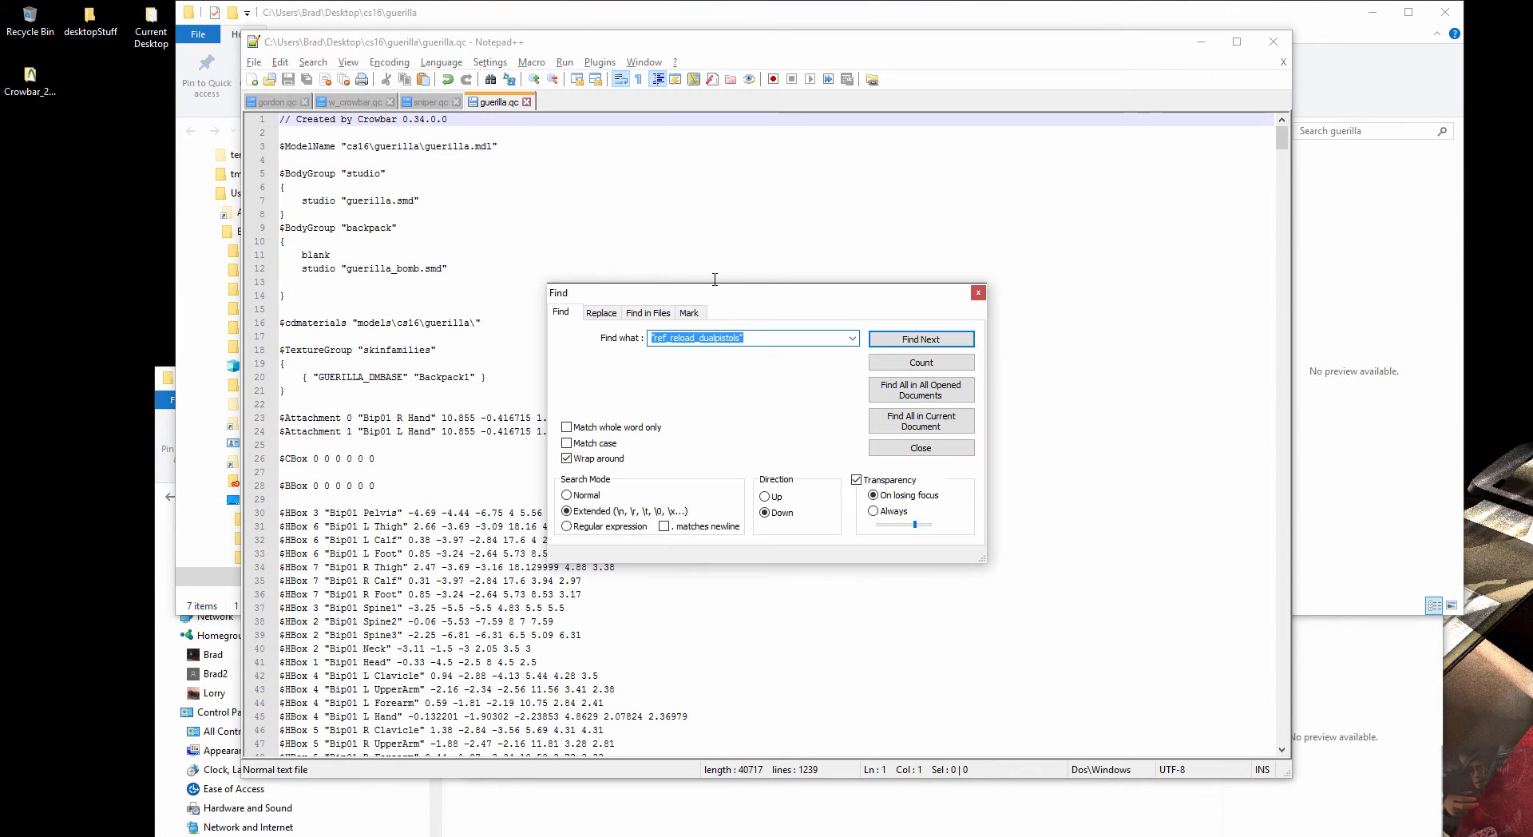
pyautogui.hotkey('ctrl', 'v')
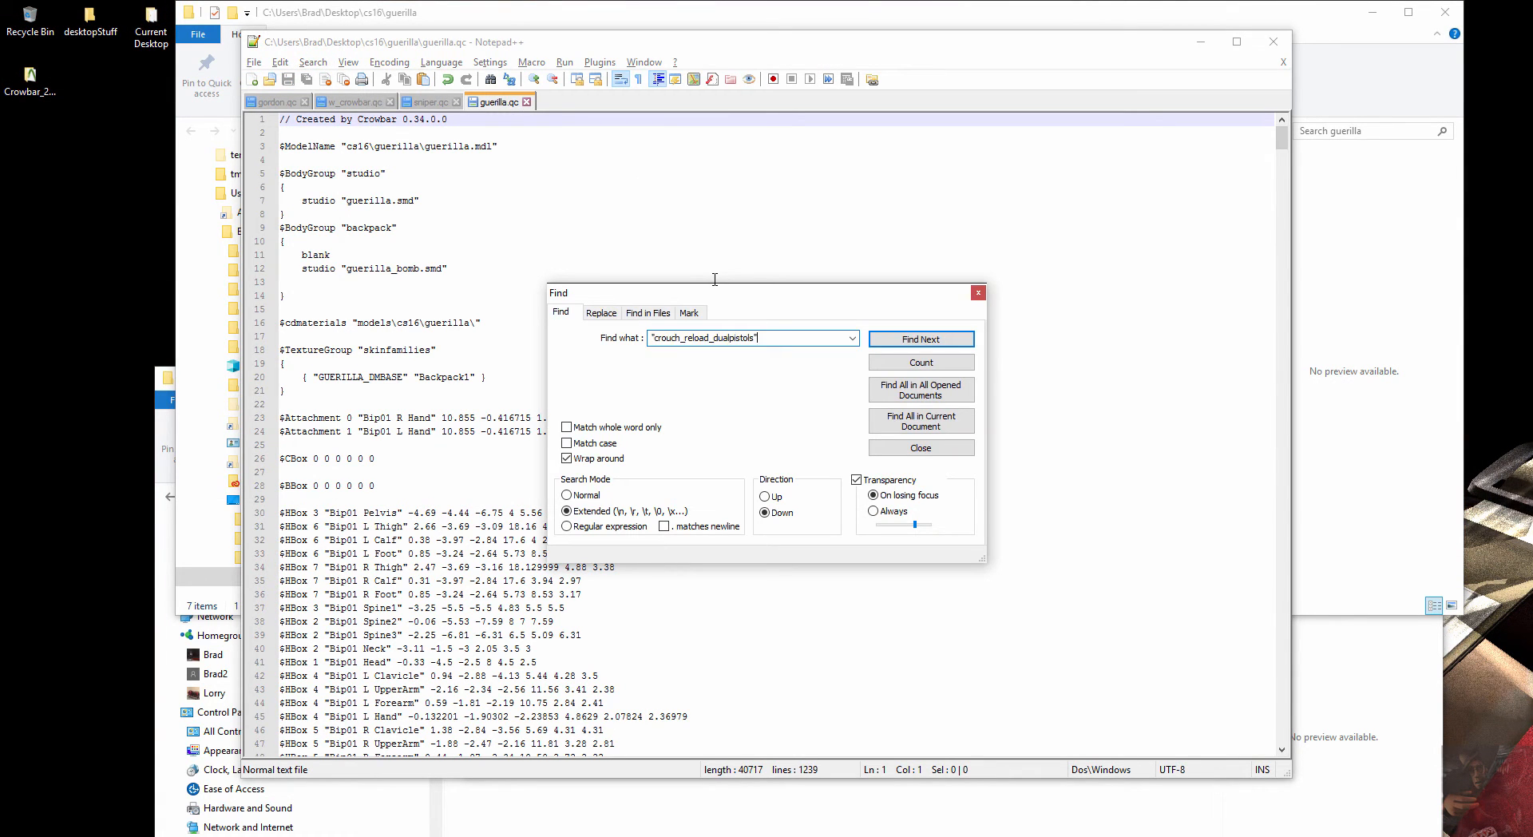
pyautogui.click(921, 342)
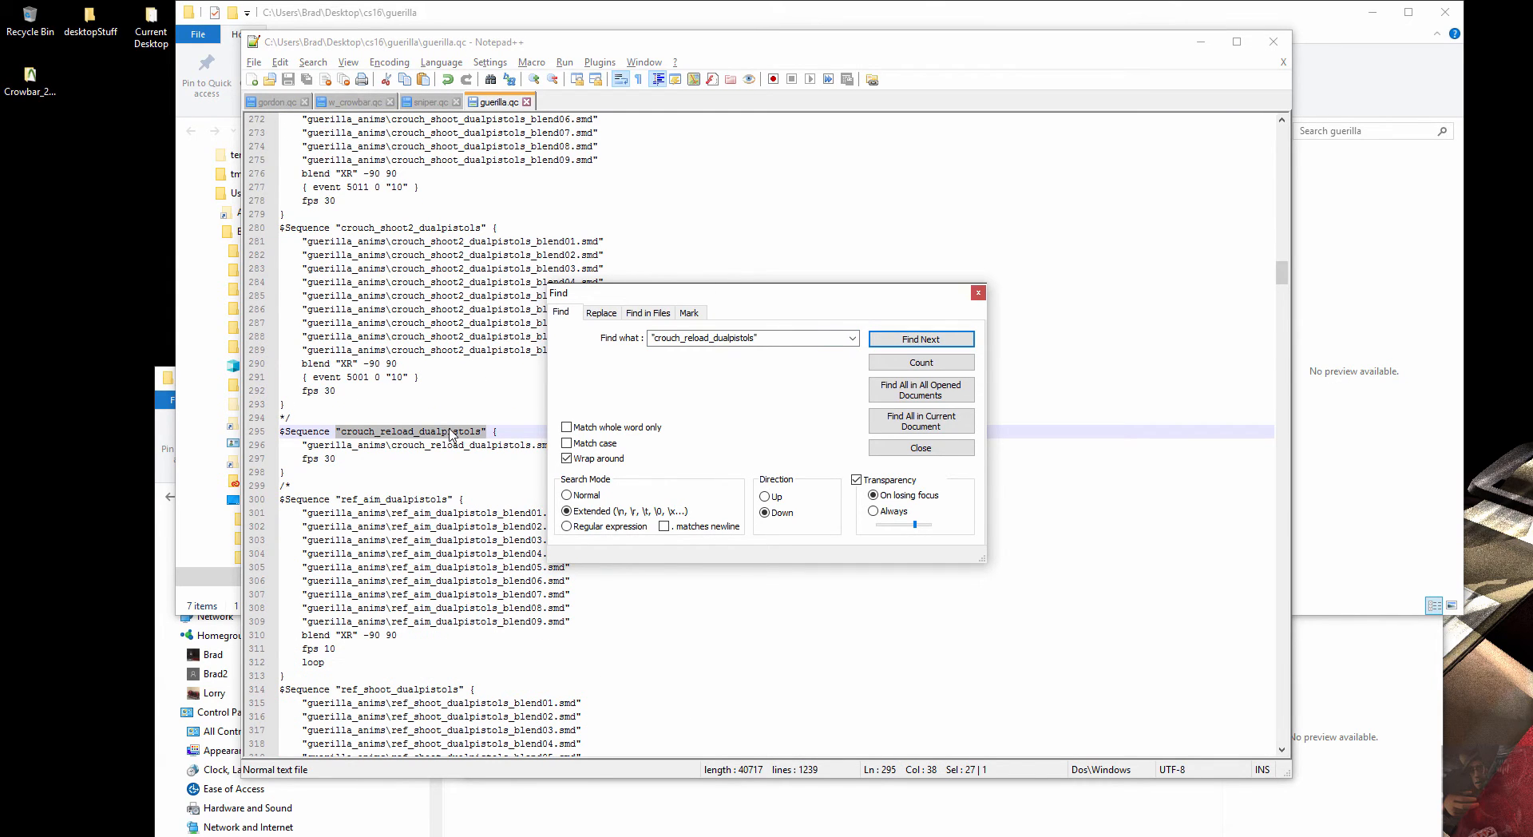
pyautogui.click(916, 345)
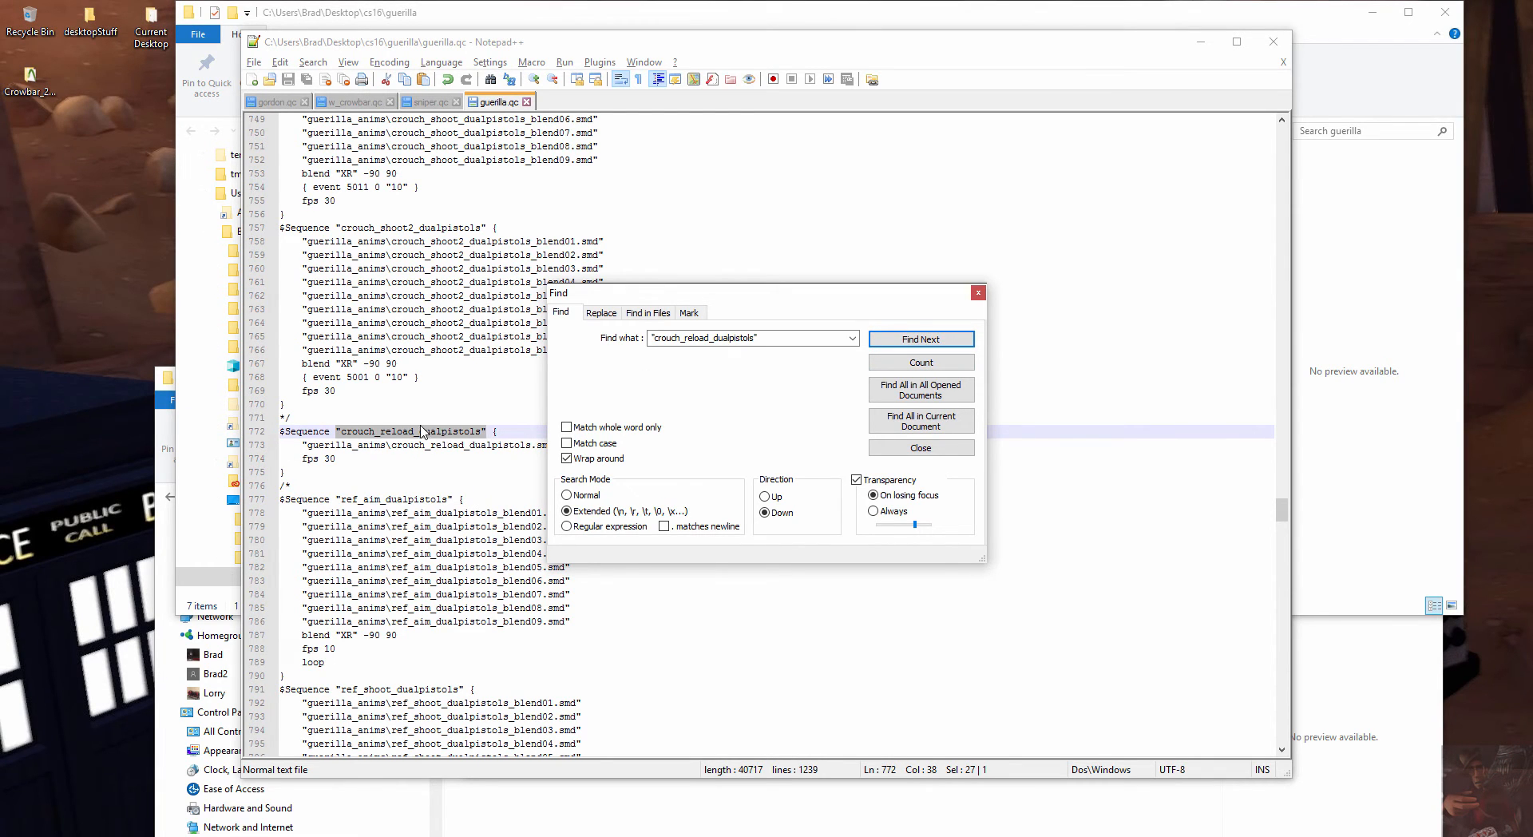
# Delete the closing comment marker "*/" above the second "crouch_reload_dualpistols" sequence, keeping the Find dialog clear of the code
pyautogui.click(295, 415)
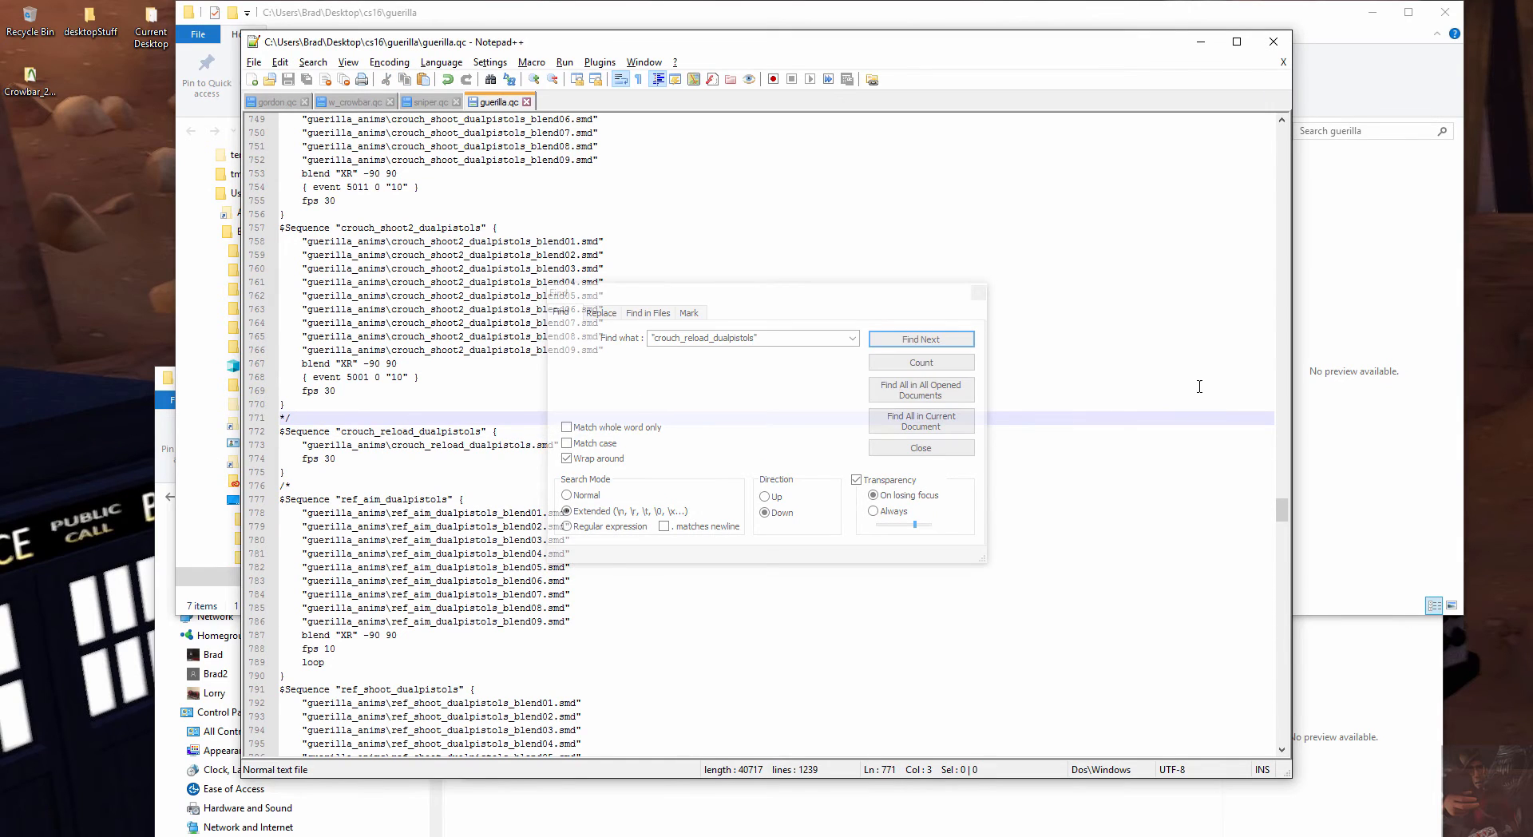
pyautogui.moveTo(807, 294); pyautogui.dragTo(1136, 155)
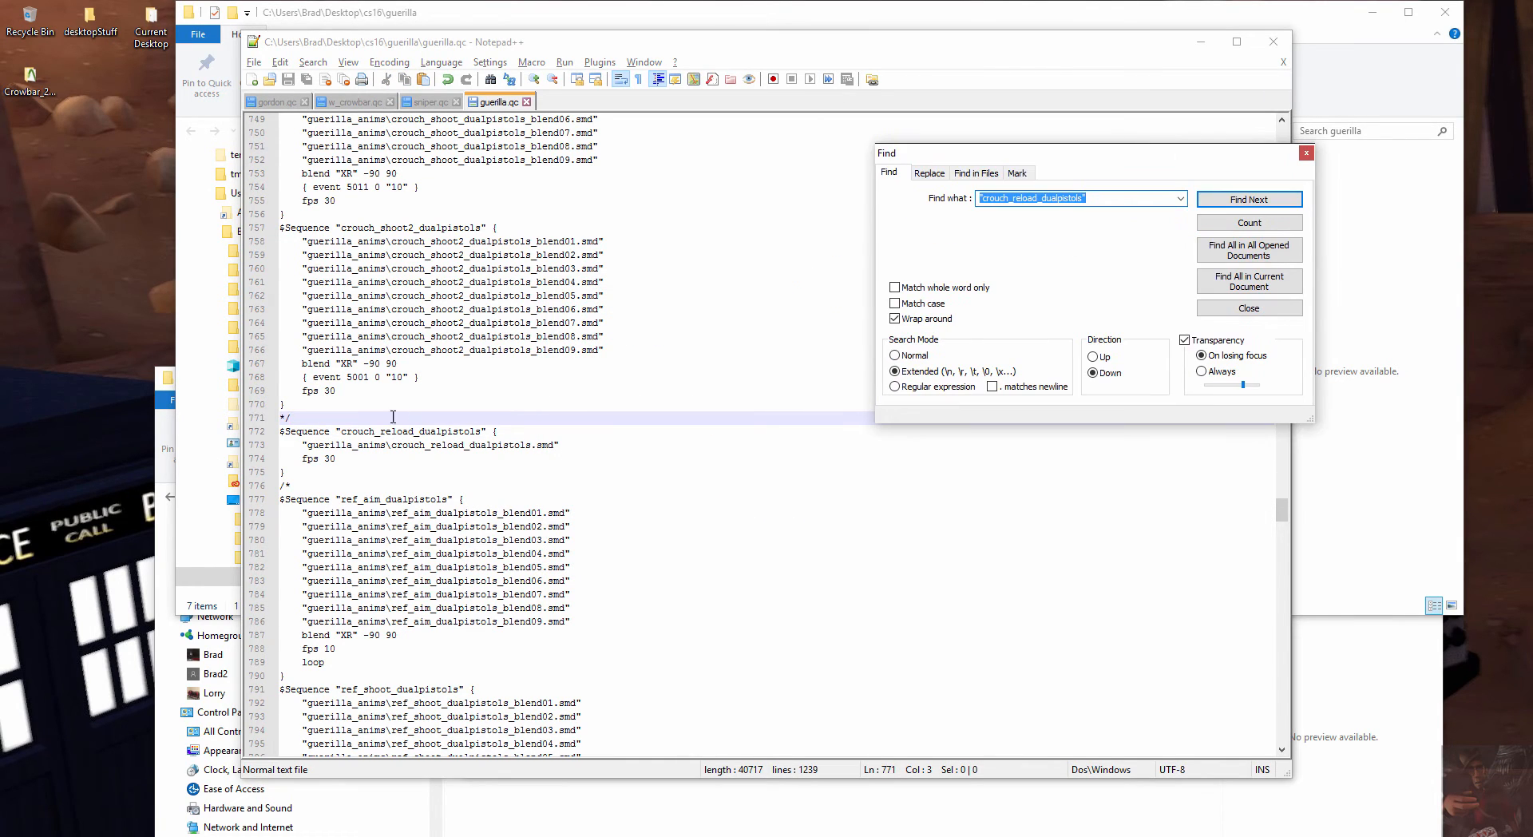
pyautogui.click(332, 418)
pyautogui.press('BackSpace')
pyautogui.press('BackSpace')
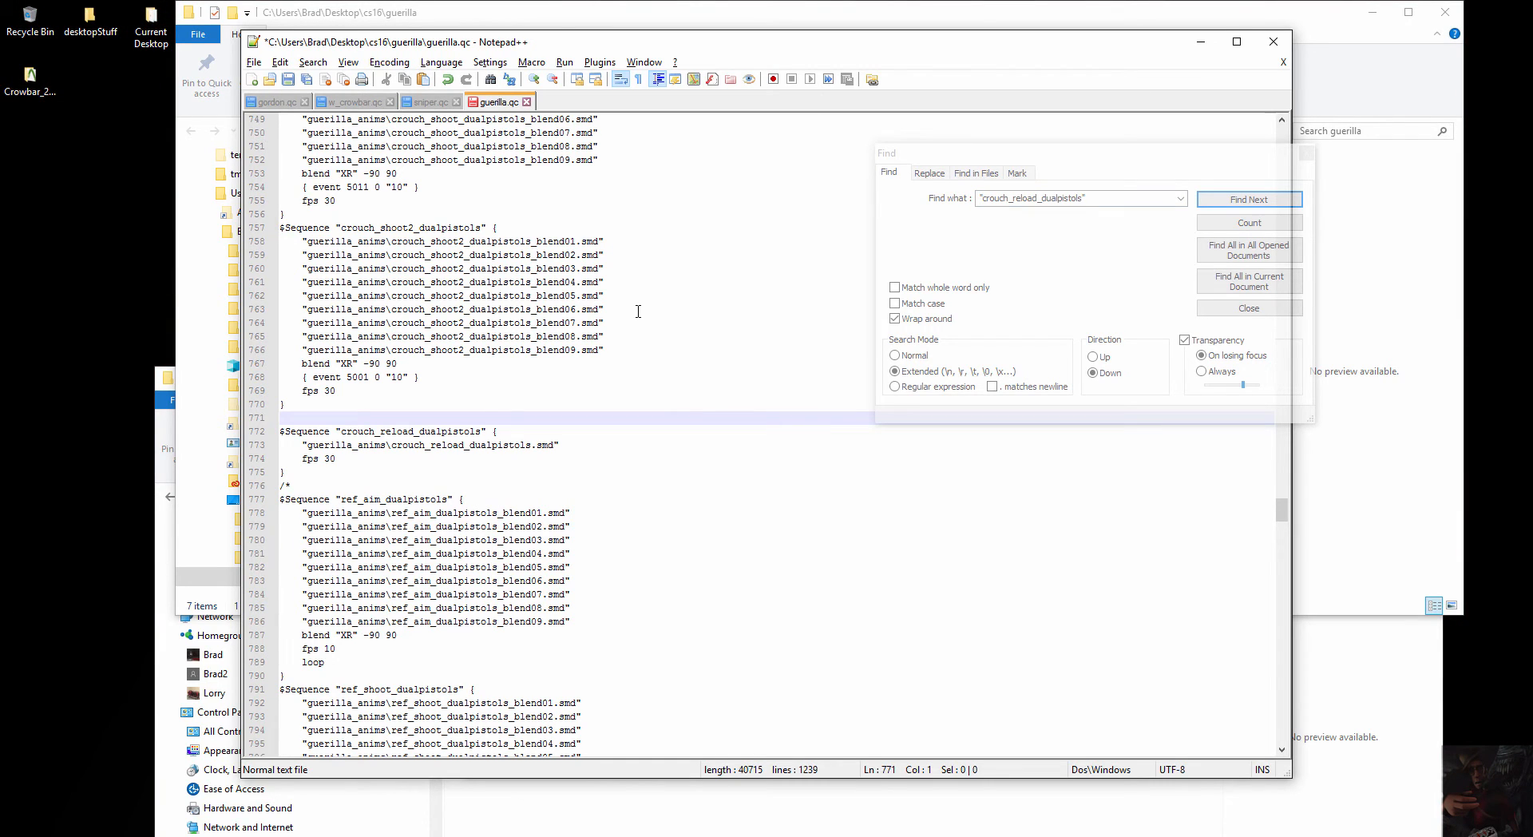
# Delete the opening comment marker "/*" below the second "crouch_reload_dualpistols" sequence and save guerilla.qc
pyautogui.press('Down')
pyautogui.press('Down')
pyautogui.press('Down')
pyautogui.press('Down')
pyautogui.press('Down')
pyautogui.hotkey('shift', 'Down')
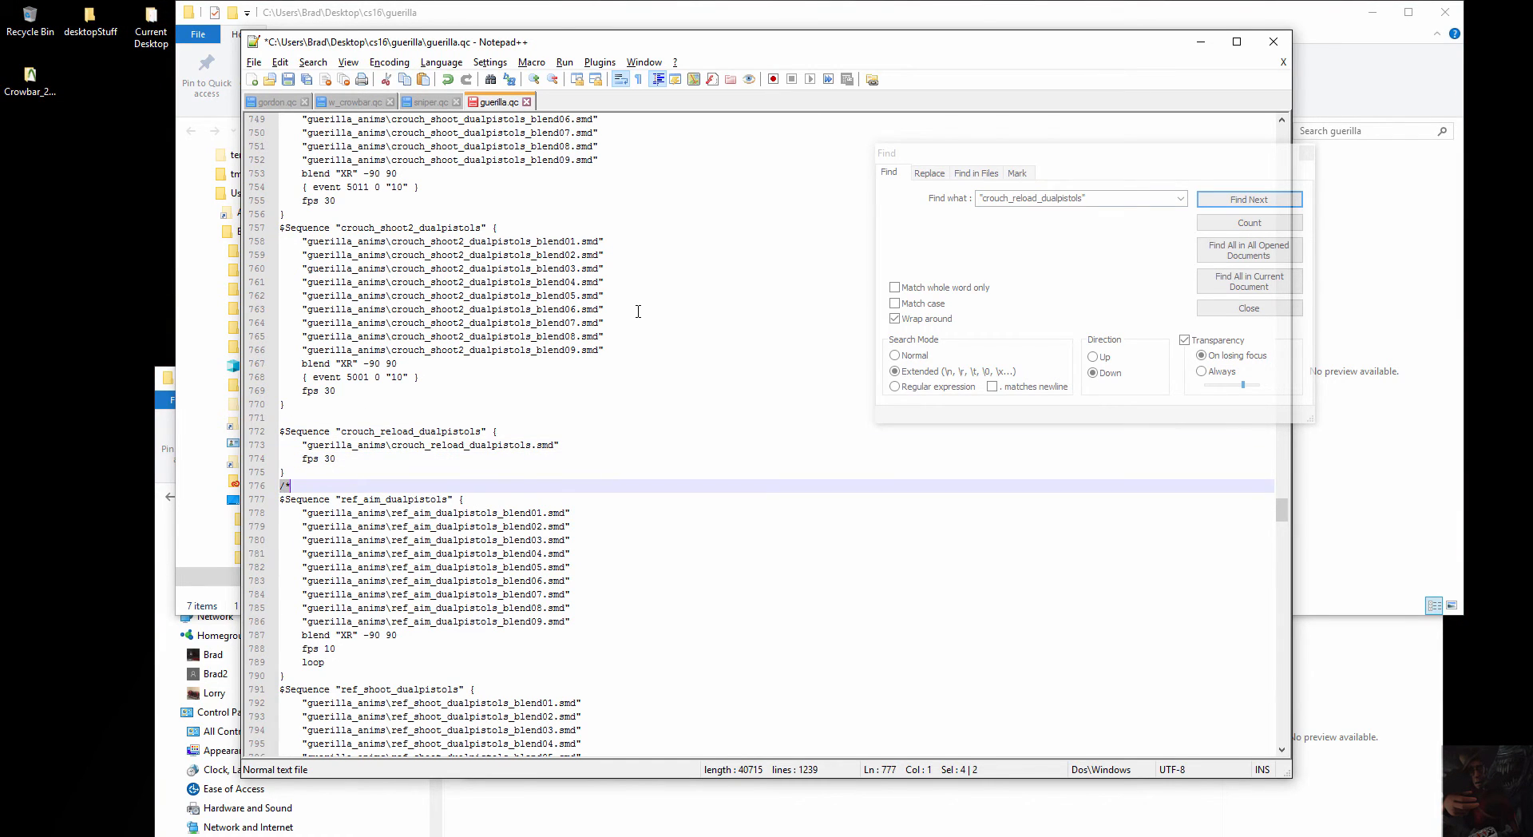
pyautogui.hotkey('shift', 'Left')
pyautogui.press('Delete')
pyautogui.click(262, 64)
pyautogui.click(263, 161)
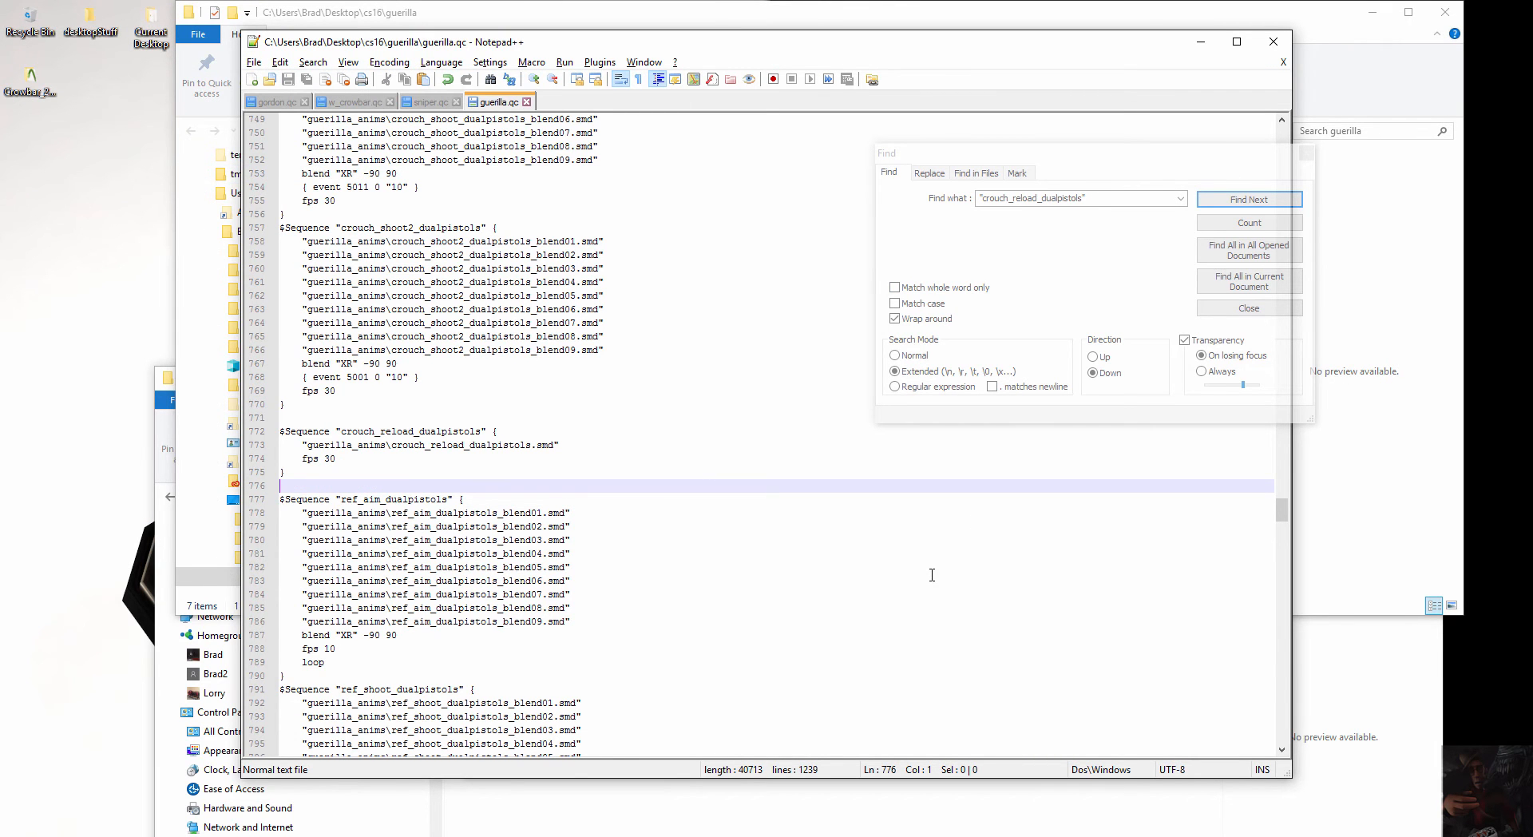
# Compile guerilla.qc again in Crowbar and copy the duplicate sequence name "ref_reload_dualpistols" from the error line
pyautogui.hotkey('alt', 'Tab')
pyautogui.hotkey('alt', 'Tab')
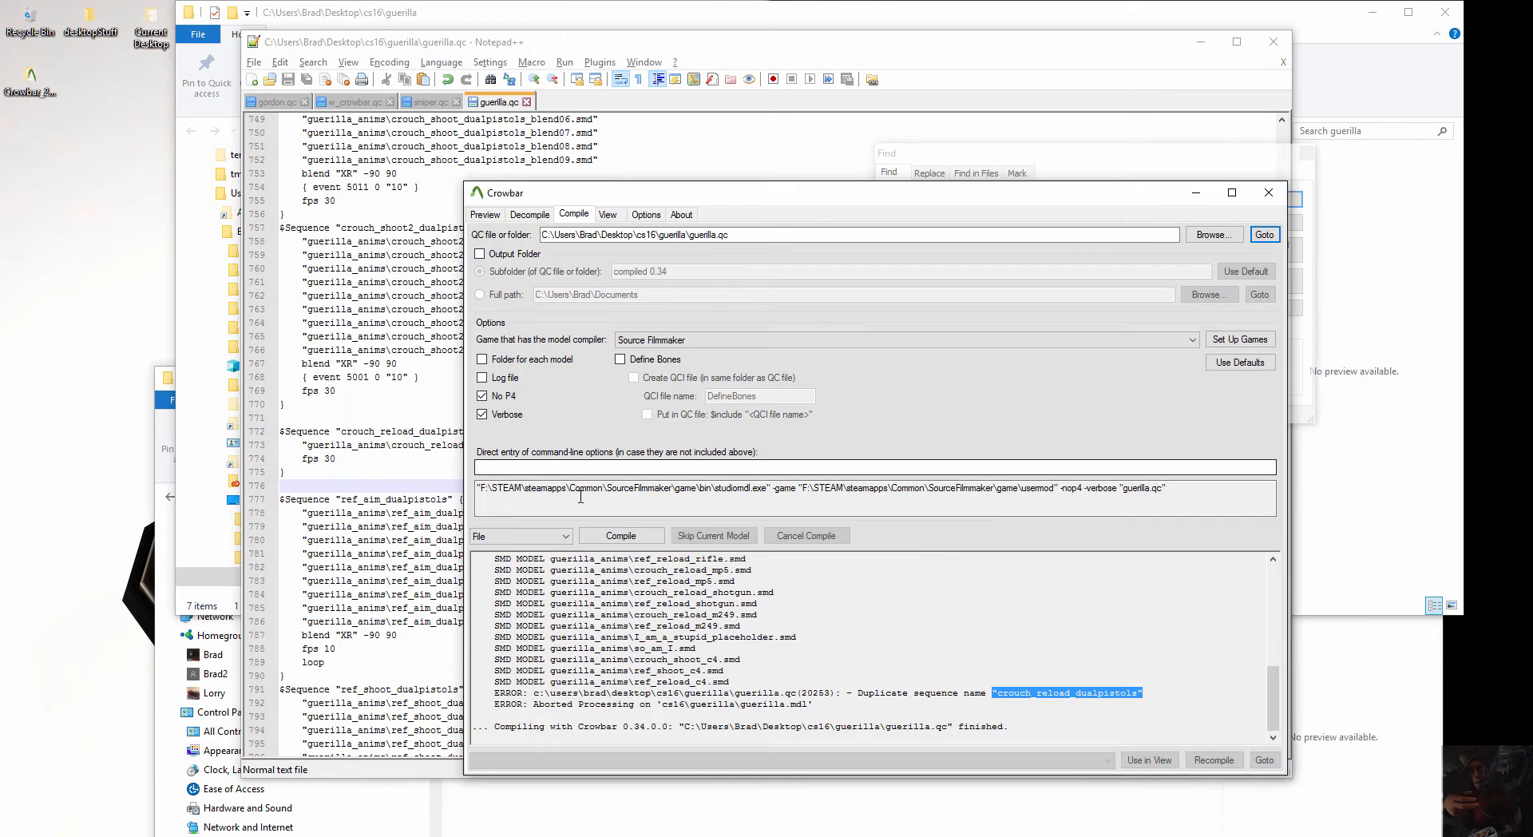
pyautogui.click(627, 536)
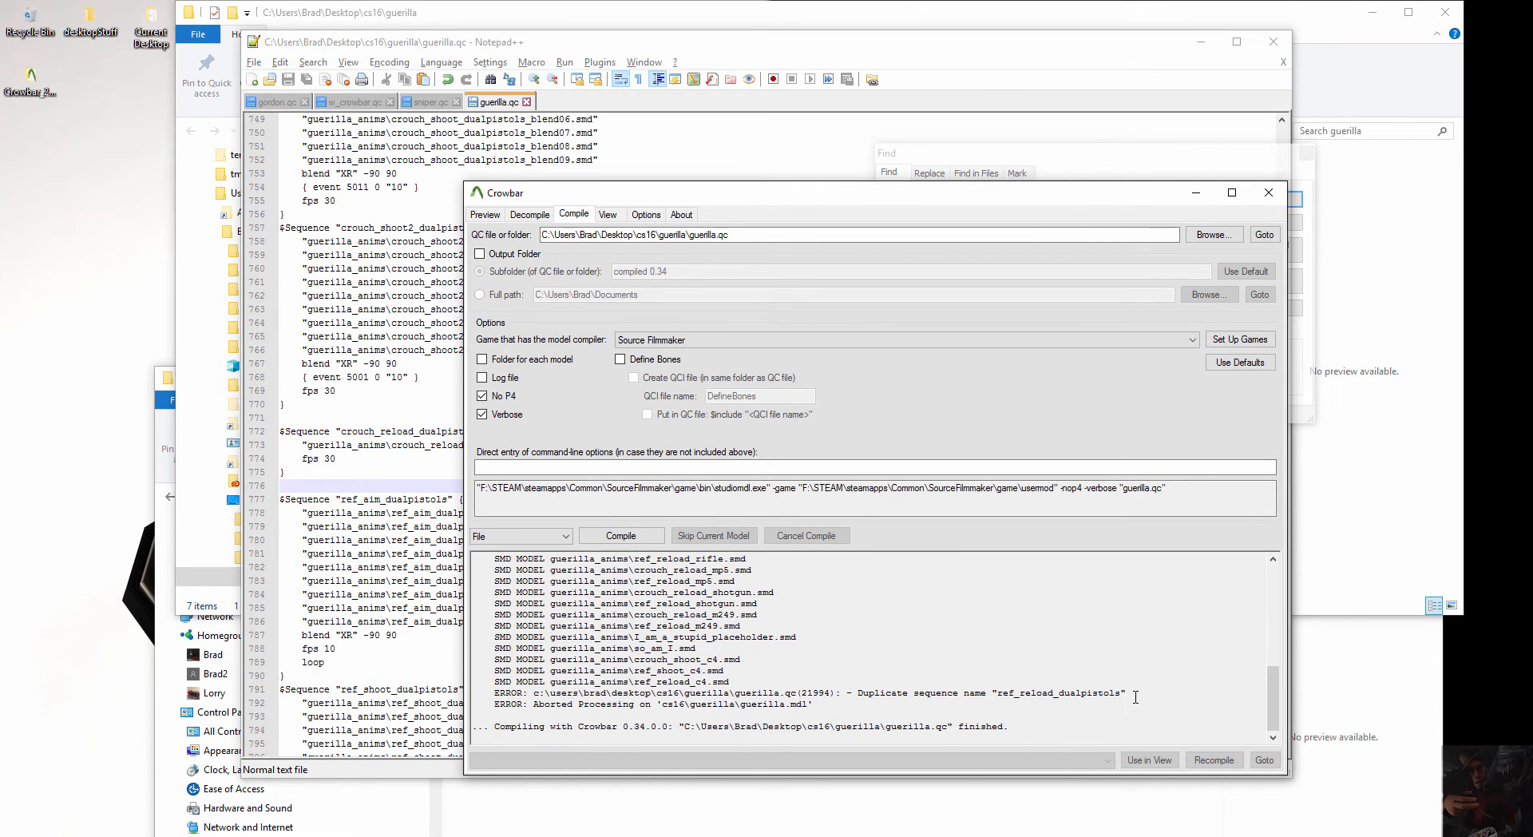
pyautogui.moveTo(1127, 693); pyautogui.dragTo(998, 693)
pyautogui.hotkey('ctrl', 'c')
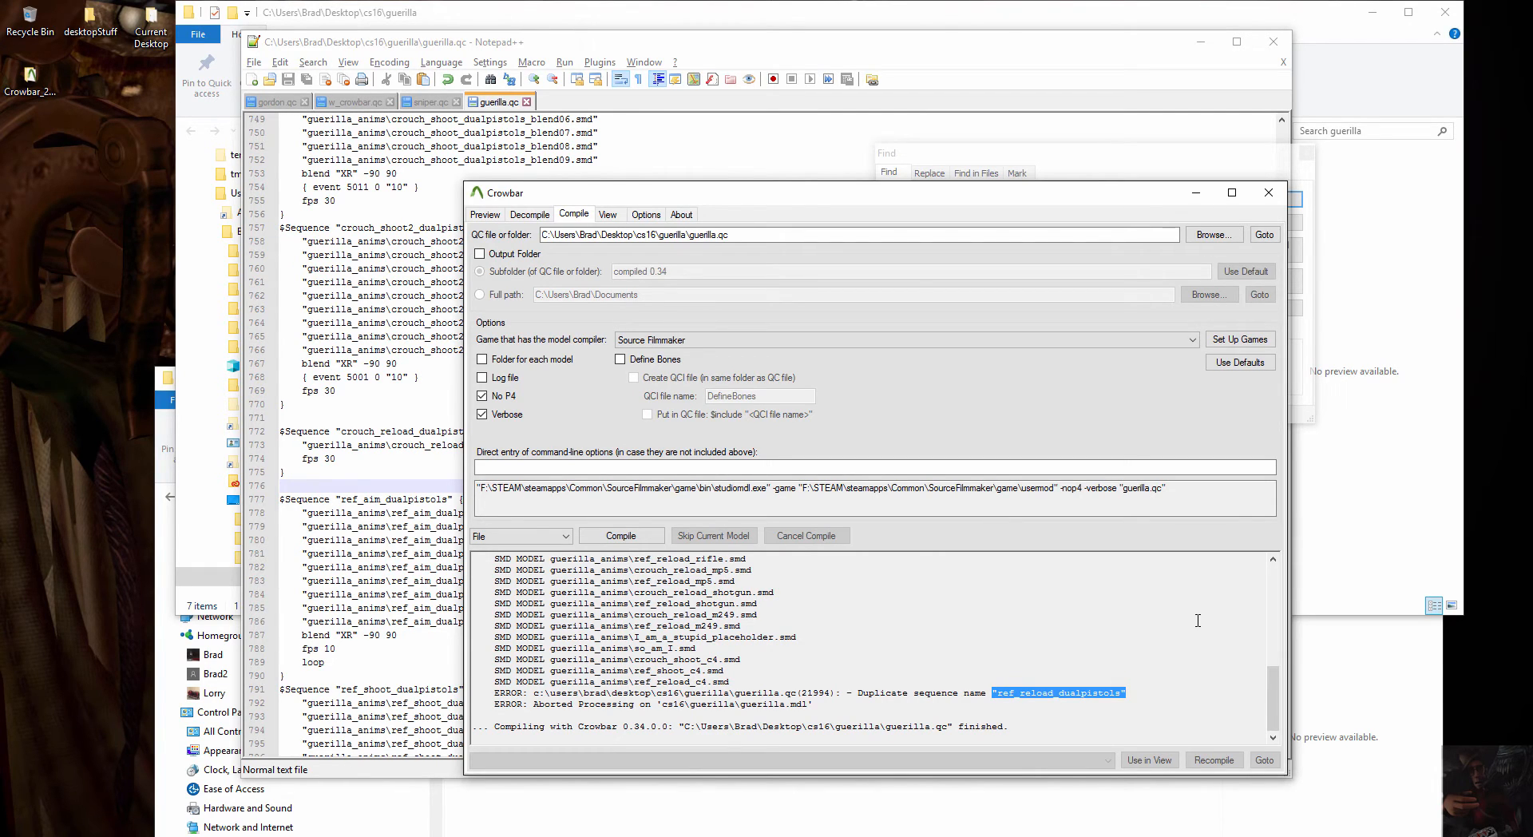
# Find "ref_reload_dualpistols" in guerilla.qc in Notepad++ and delete the closing comment marker "*/" above that sequence
pyautogui.hotkey('alt', 'Tab')
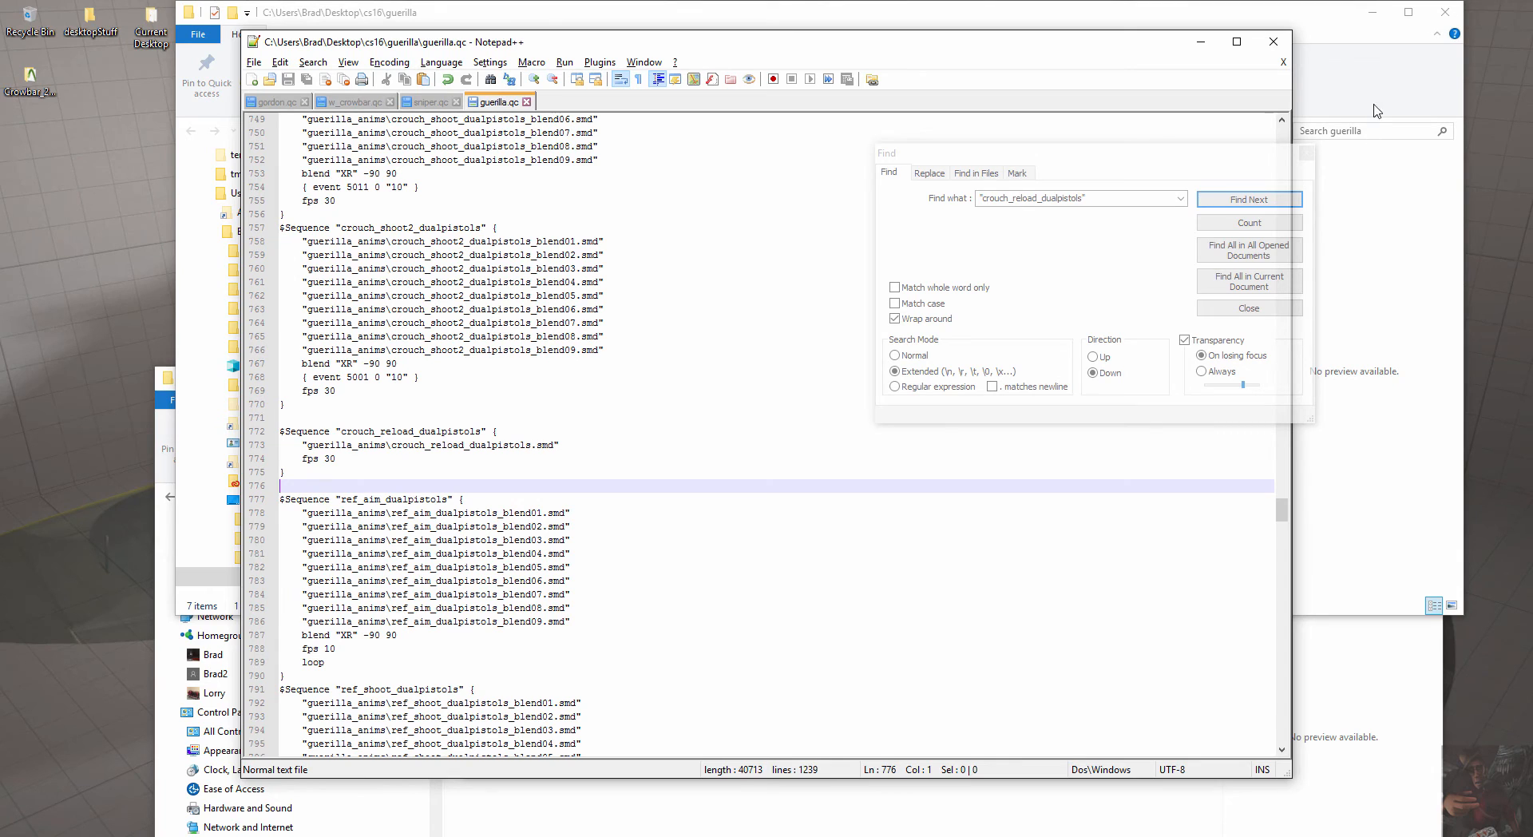
pyautogui.click(1110, 196)
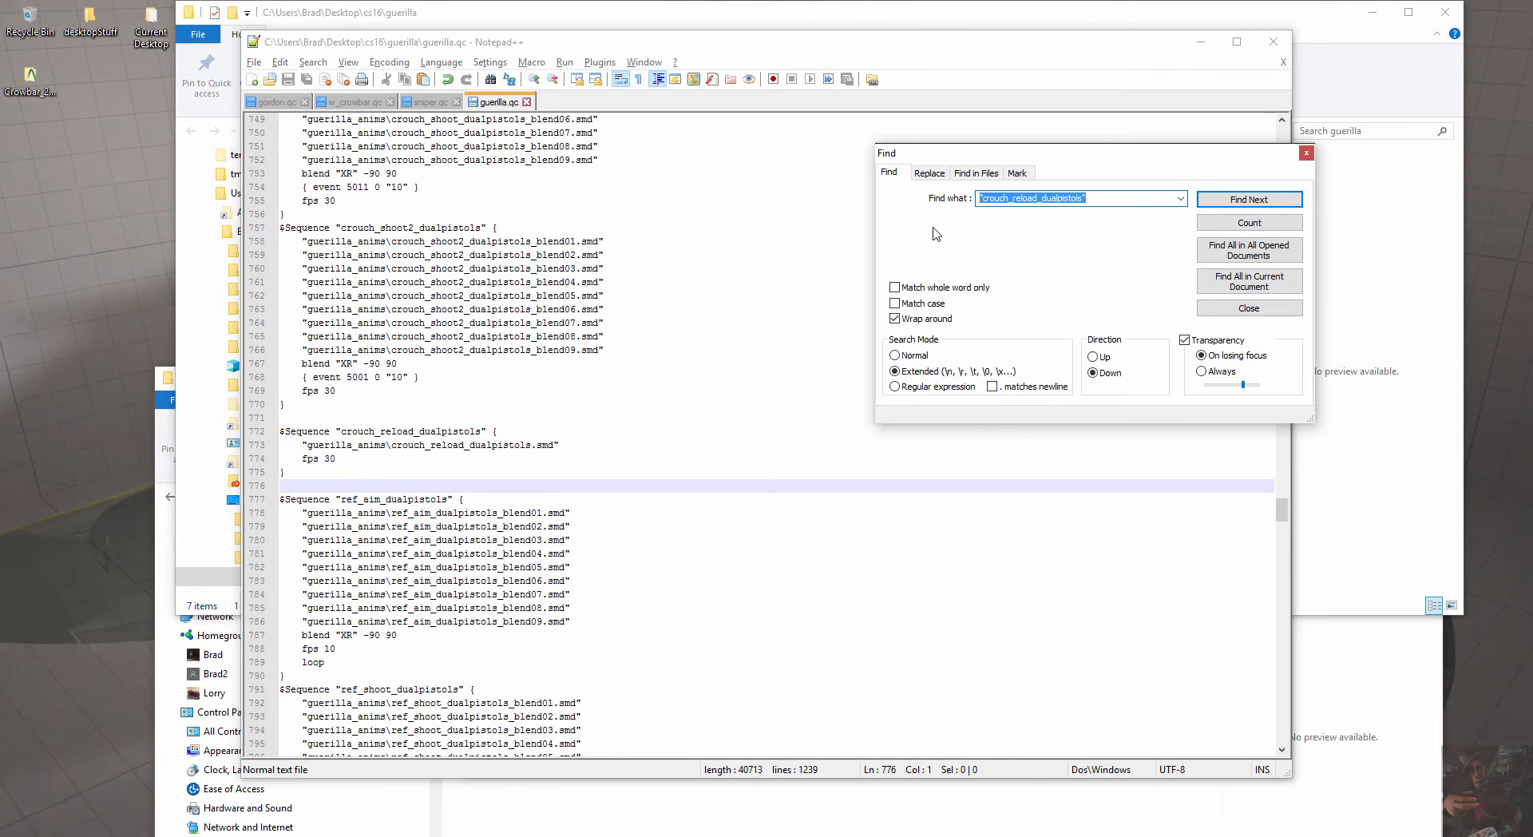
pyautogui.hotkey('ctrl', 'v')
pyautogui.click(1259, 201)
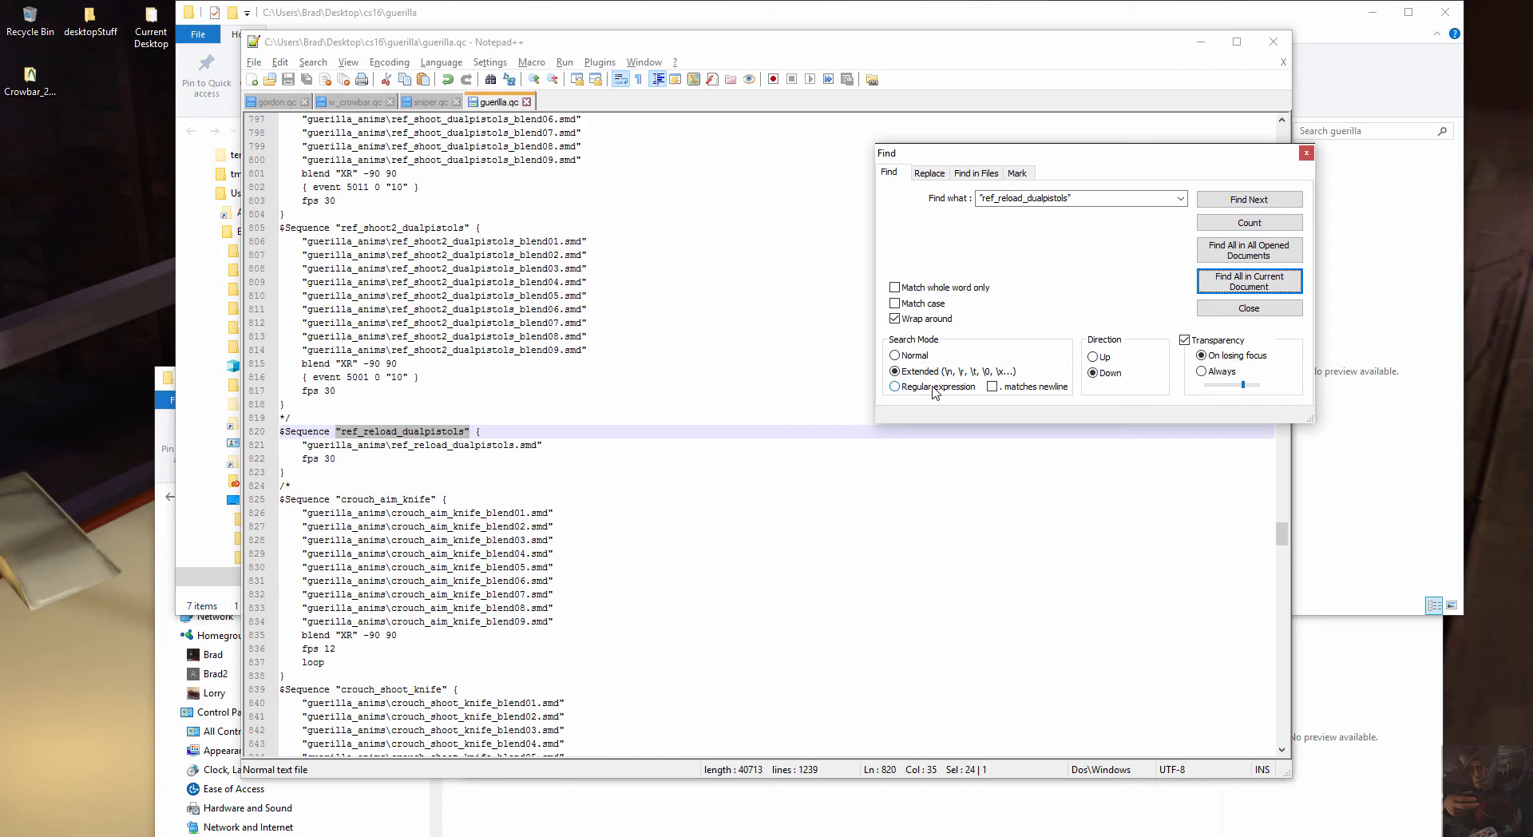
pyautogui.click(314, 412)
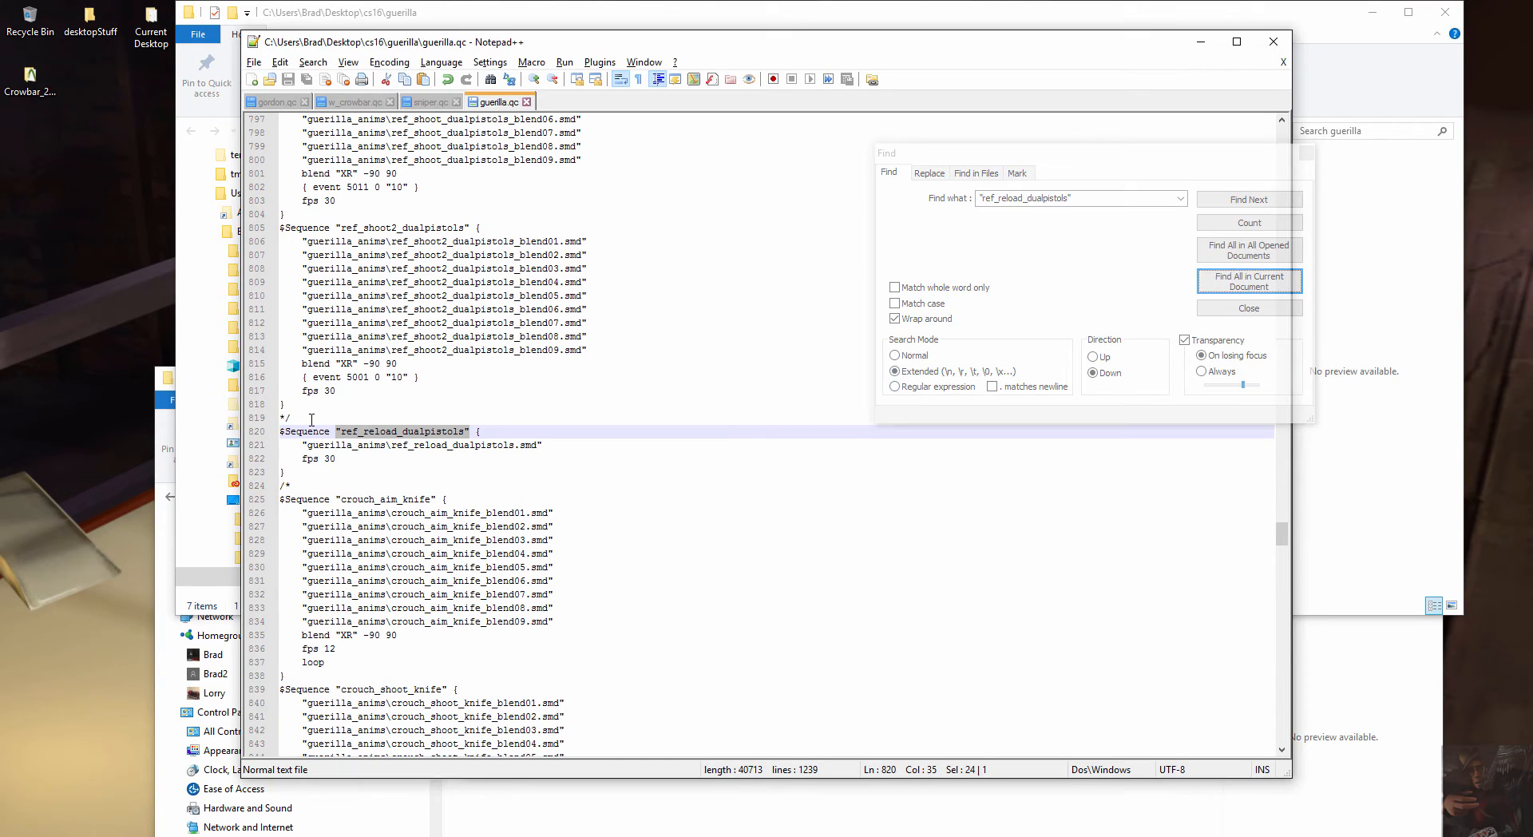
pyautogui.press('BackSpace')
pyautogui.press('BackSpace')
# Delete the opening comment marker "/*" below the "ref_reload_dualpistols" sequence and save guerilla.qc
pyautogui.press('Down')
pyautogui.press('Down')
pyautogui.press('Down')
pyautogui.press('Down')
pyautogui.press('Down')
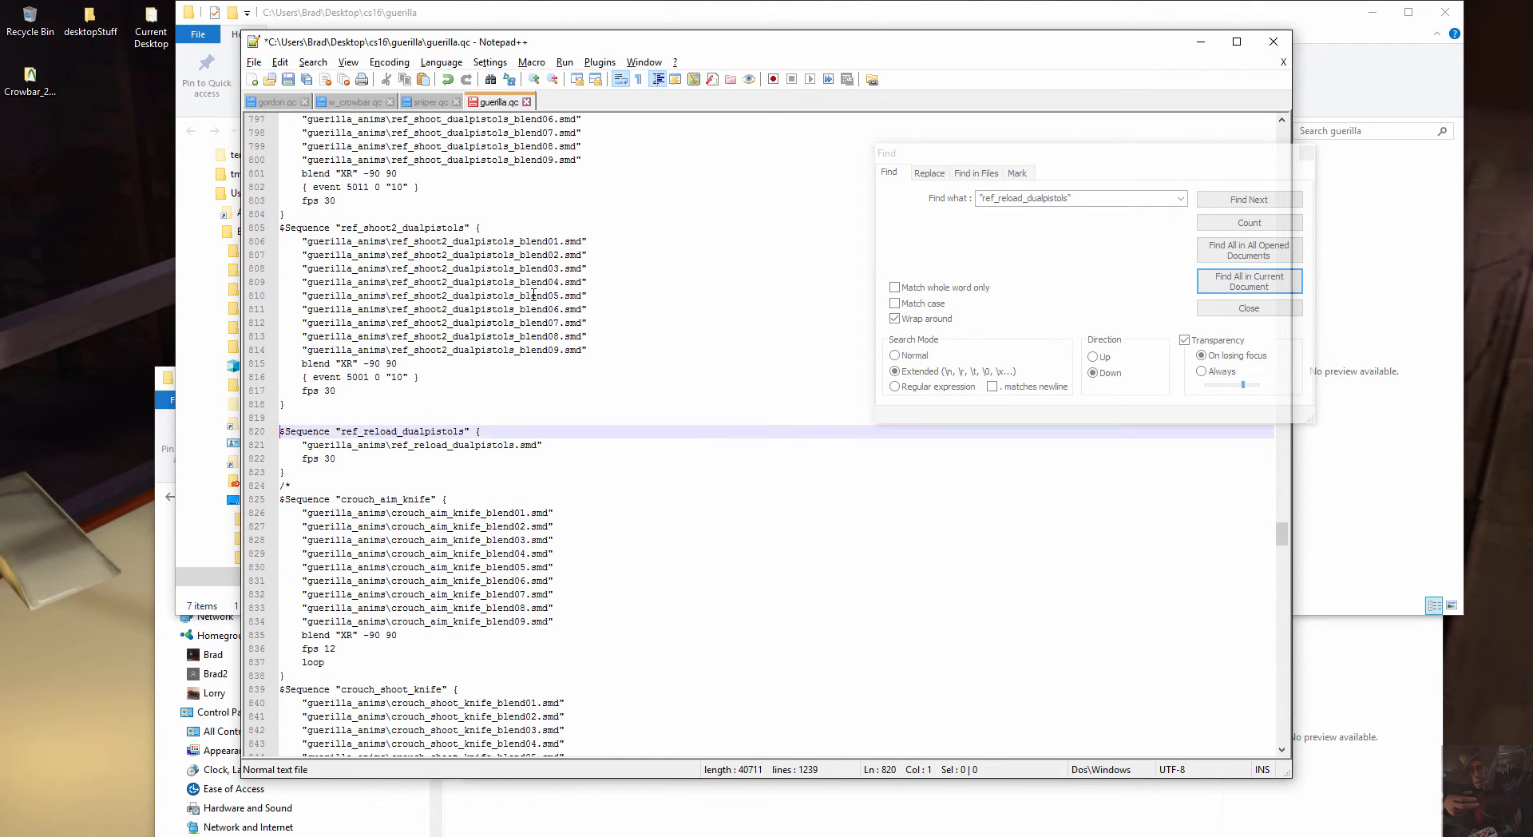
pyautogui.hotkey('shift', 'End')
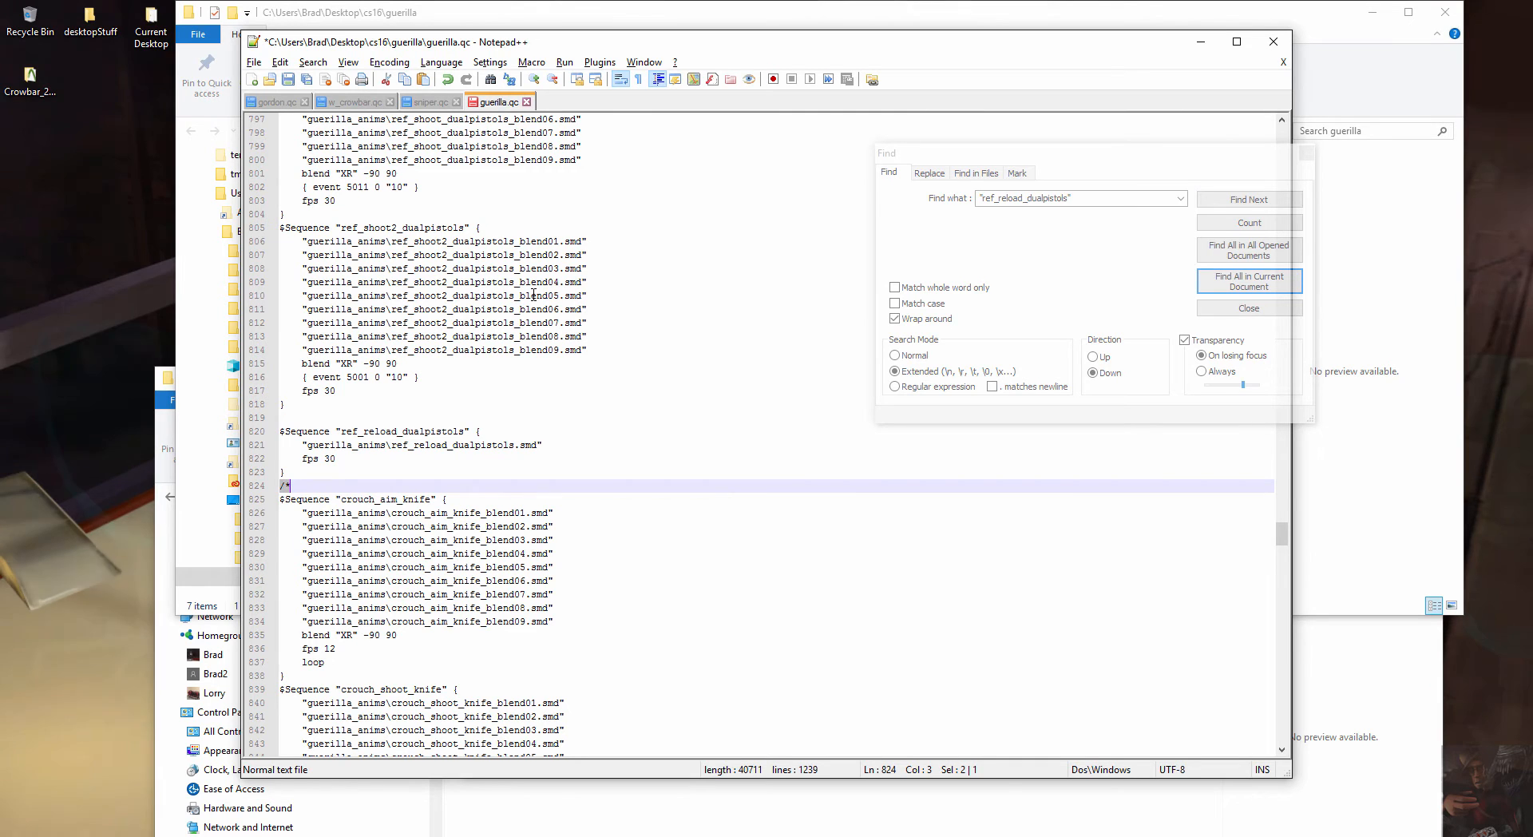
pyautogui.press('BackSpace')
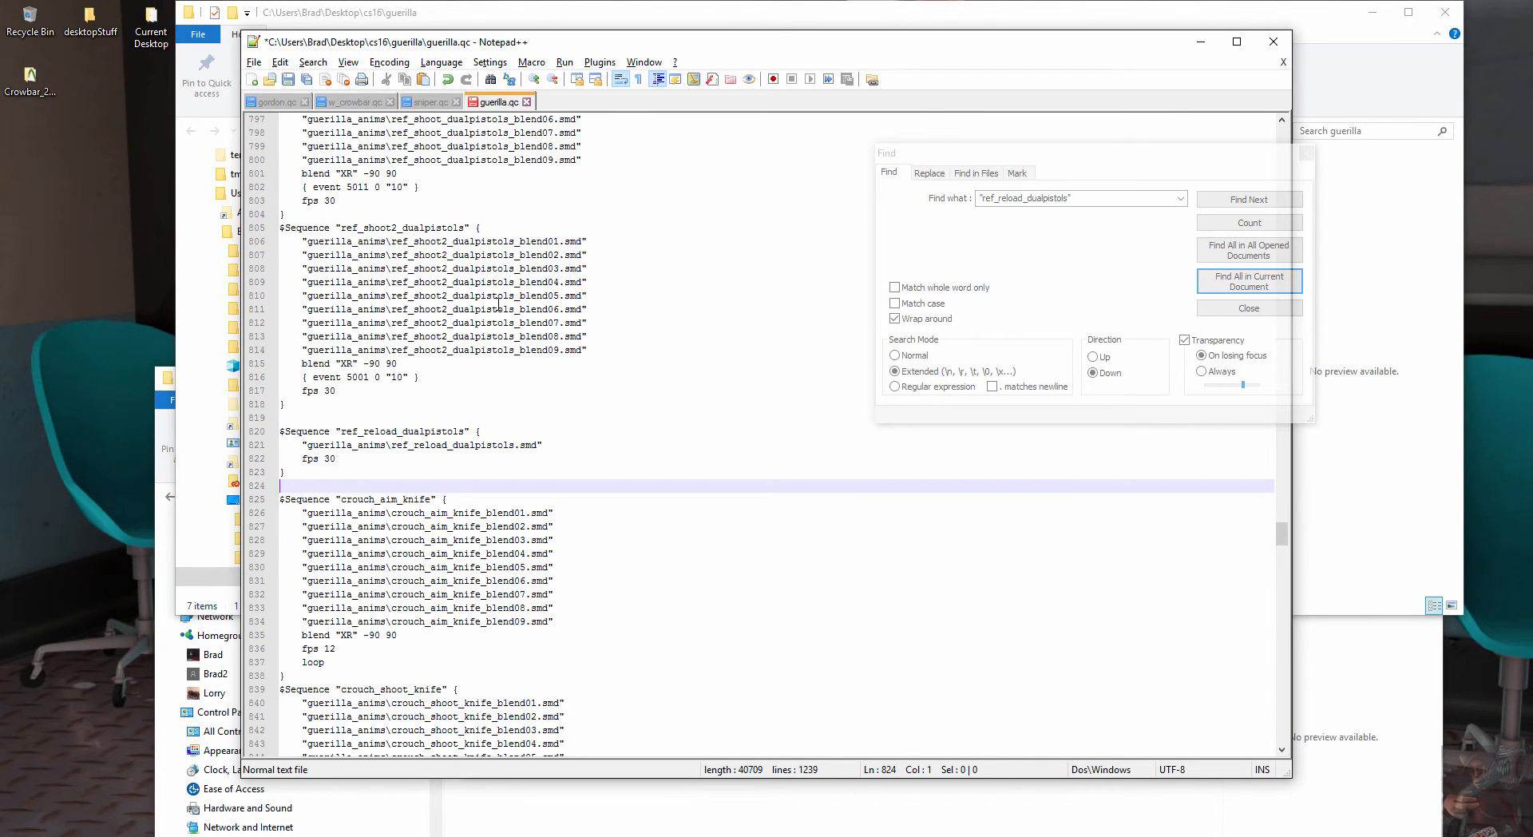
pyautogui.click(253, 62)
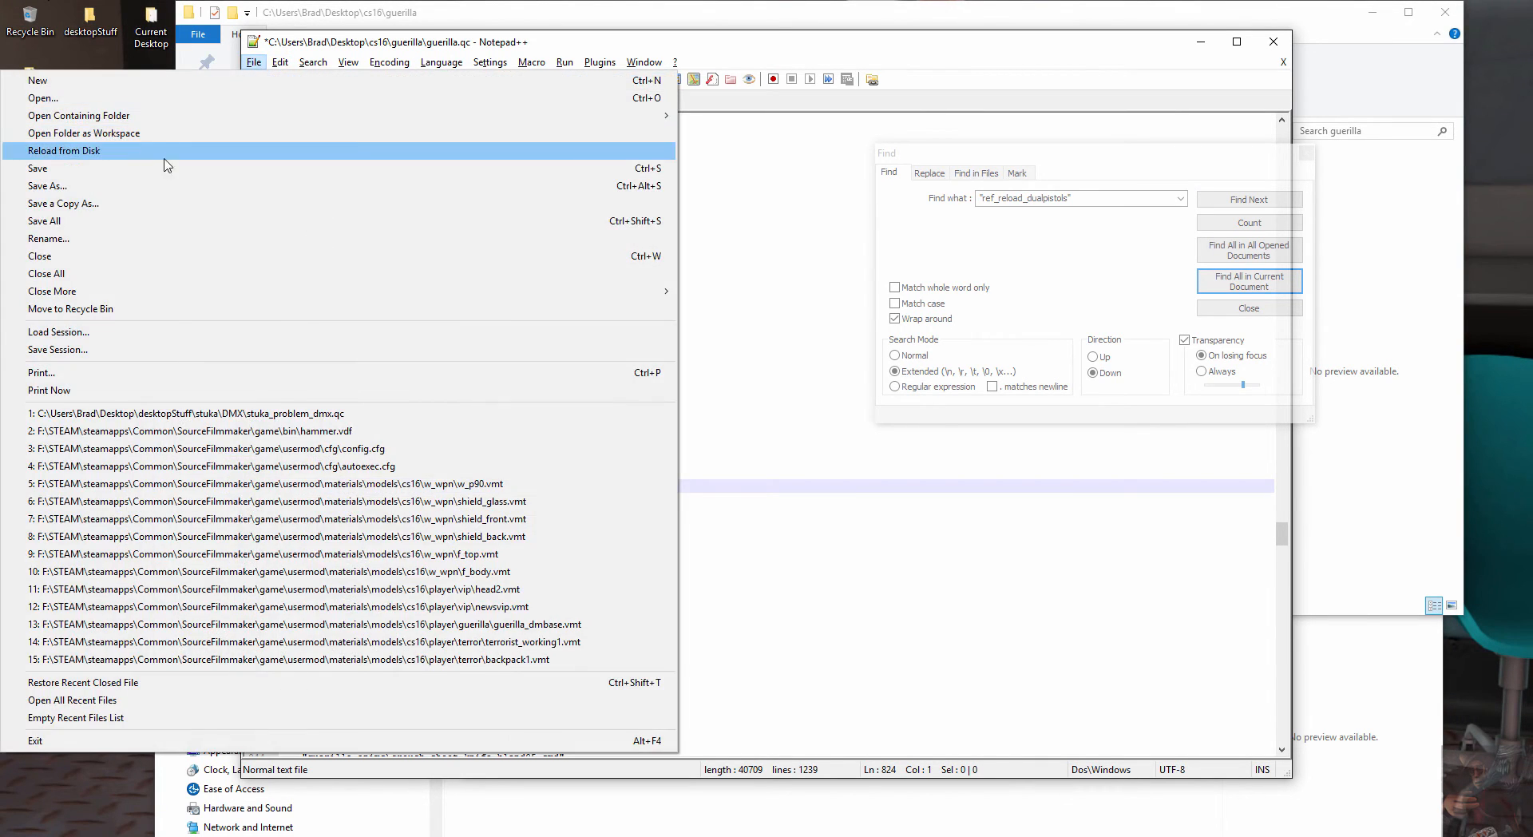
pyautogui.click(275, 170)
# Switch back to Crowbar, compile the edited guerilla.qc and review the compile log up to its beginning
pyautogui.hotkey('alt', 'Tab')
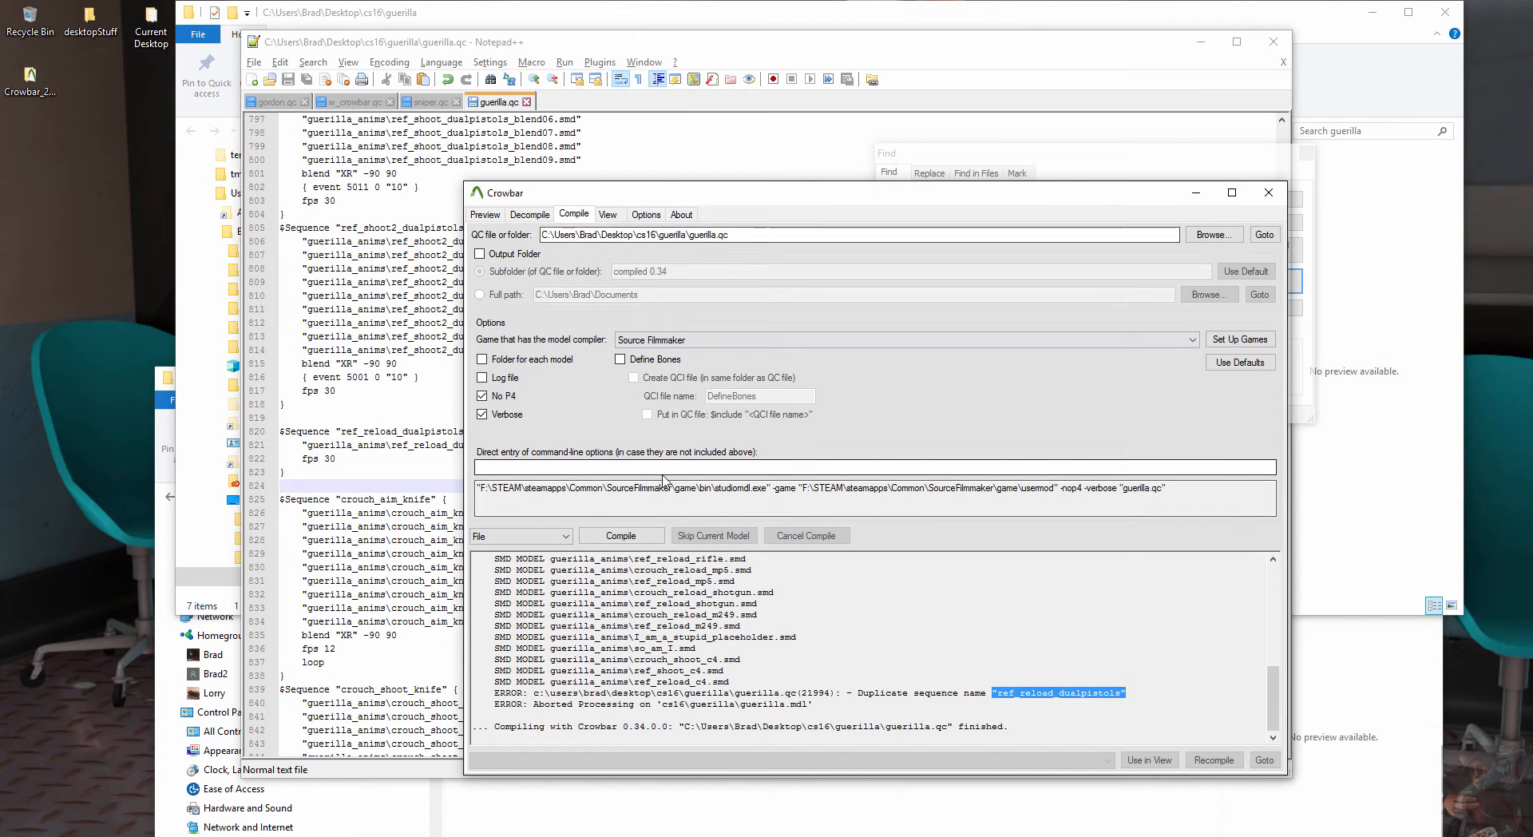
pyautogui.click(632, 536)
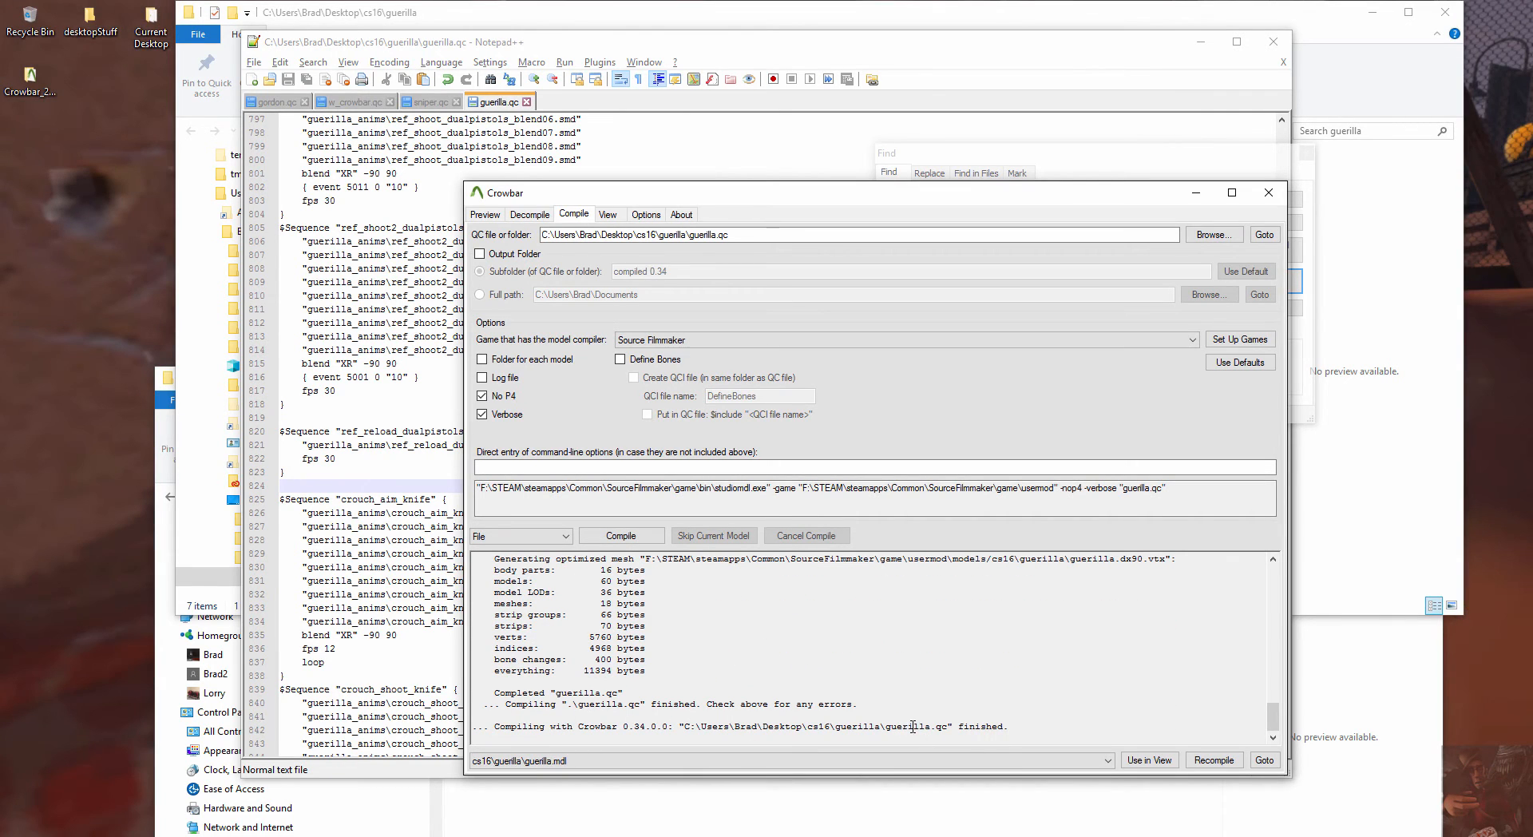
pyautogui.scroll(2, 892, 707)
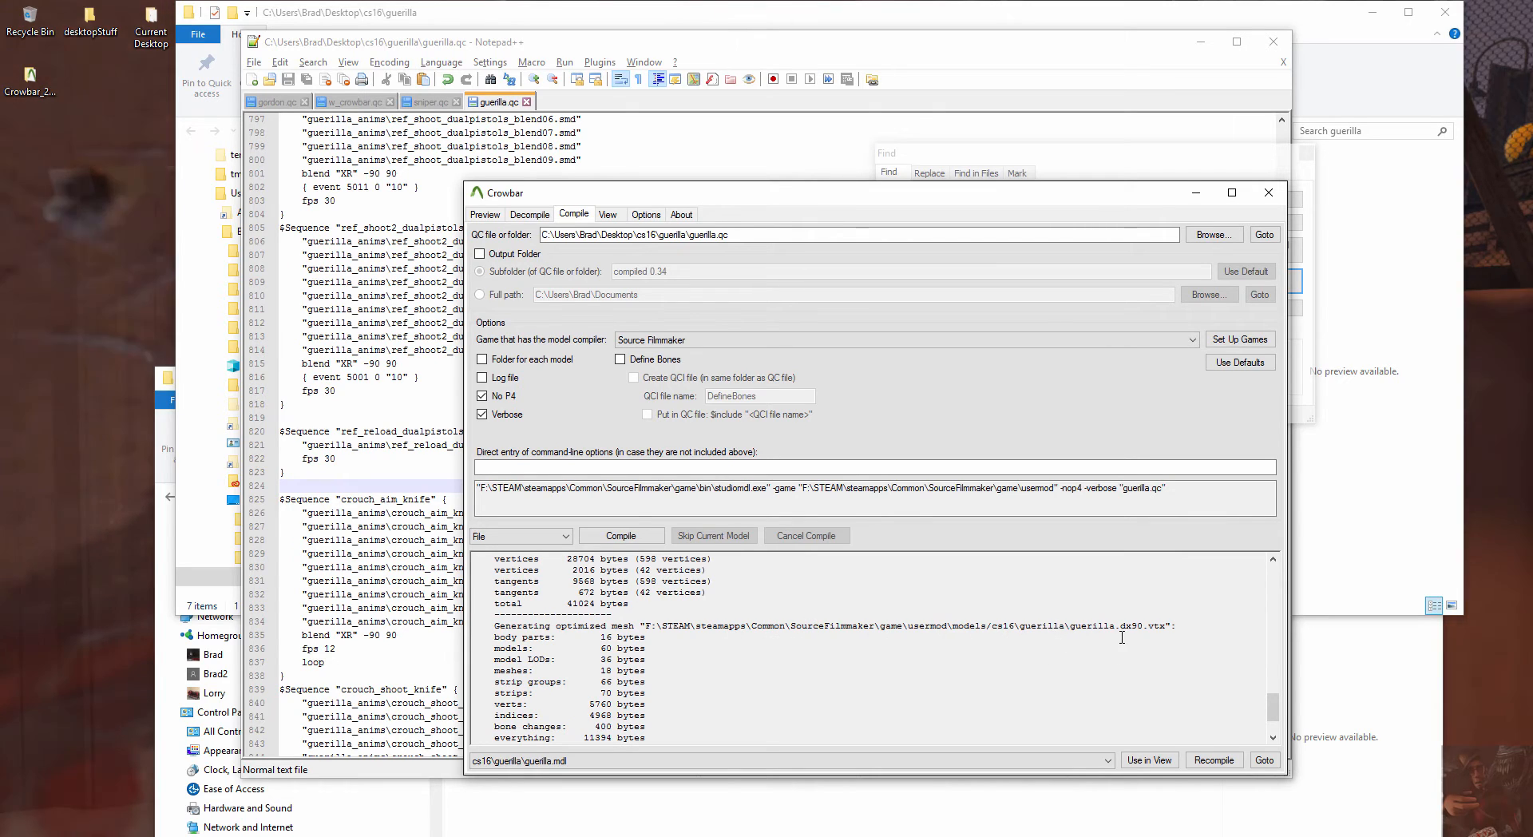
pyautogui.scroll(6, 1118, 659)
pyautogui.scroll(7, 1120, 661)
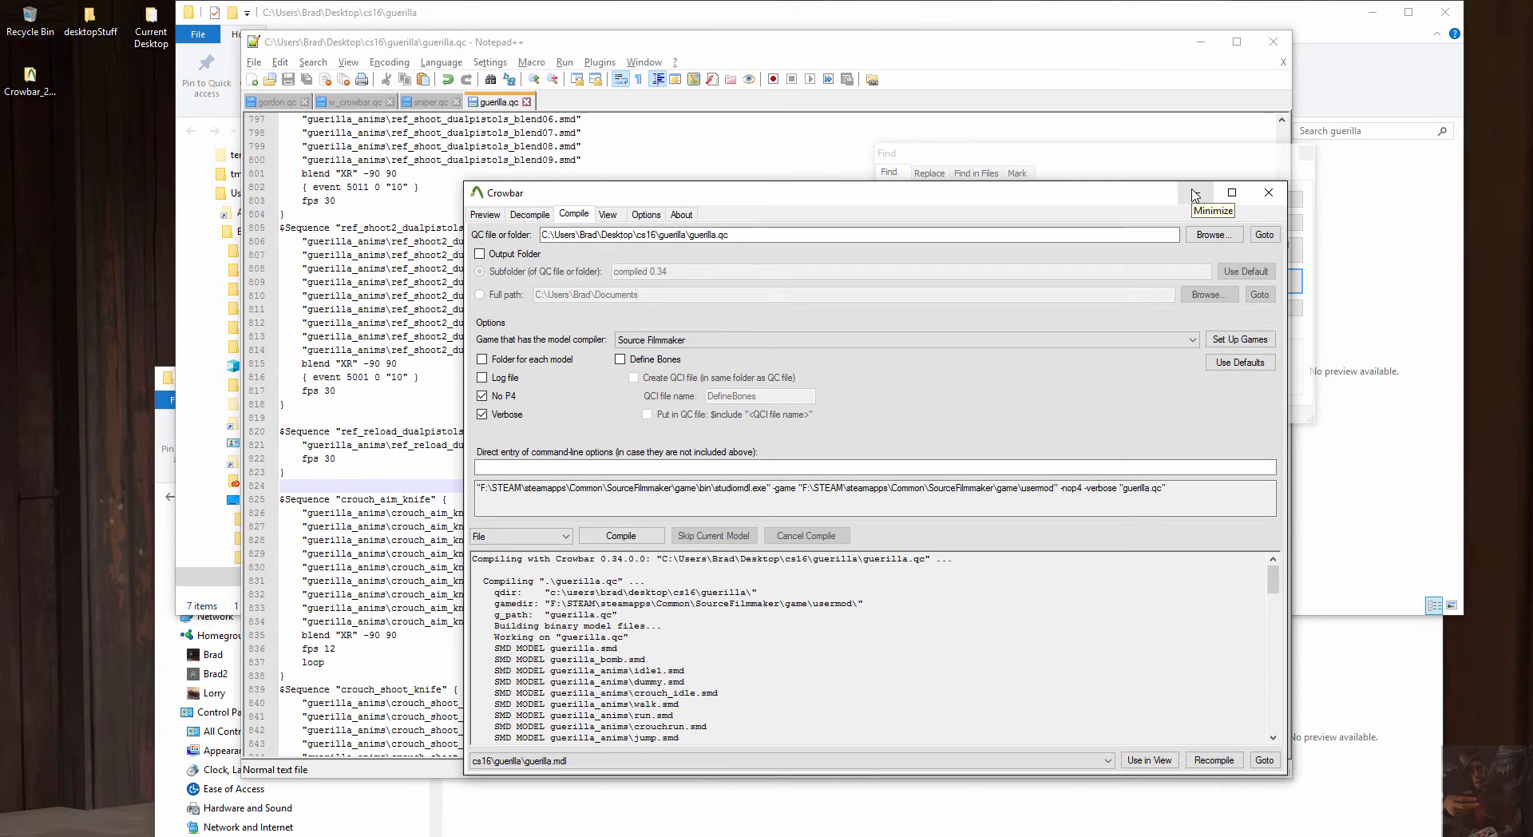
# Minimize Crowbar, Notepad++ and the guerilla and gordon folder windows to clear the desktop
pyautogui.click(1195, 193)
pyautogui.click(1200, 41)
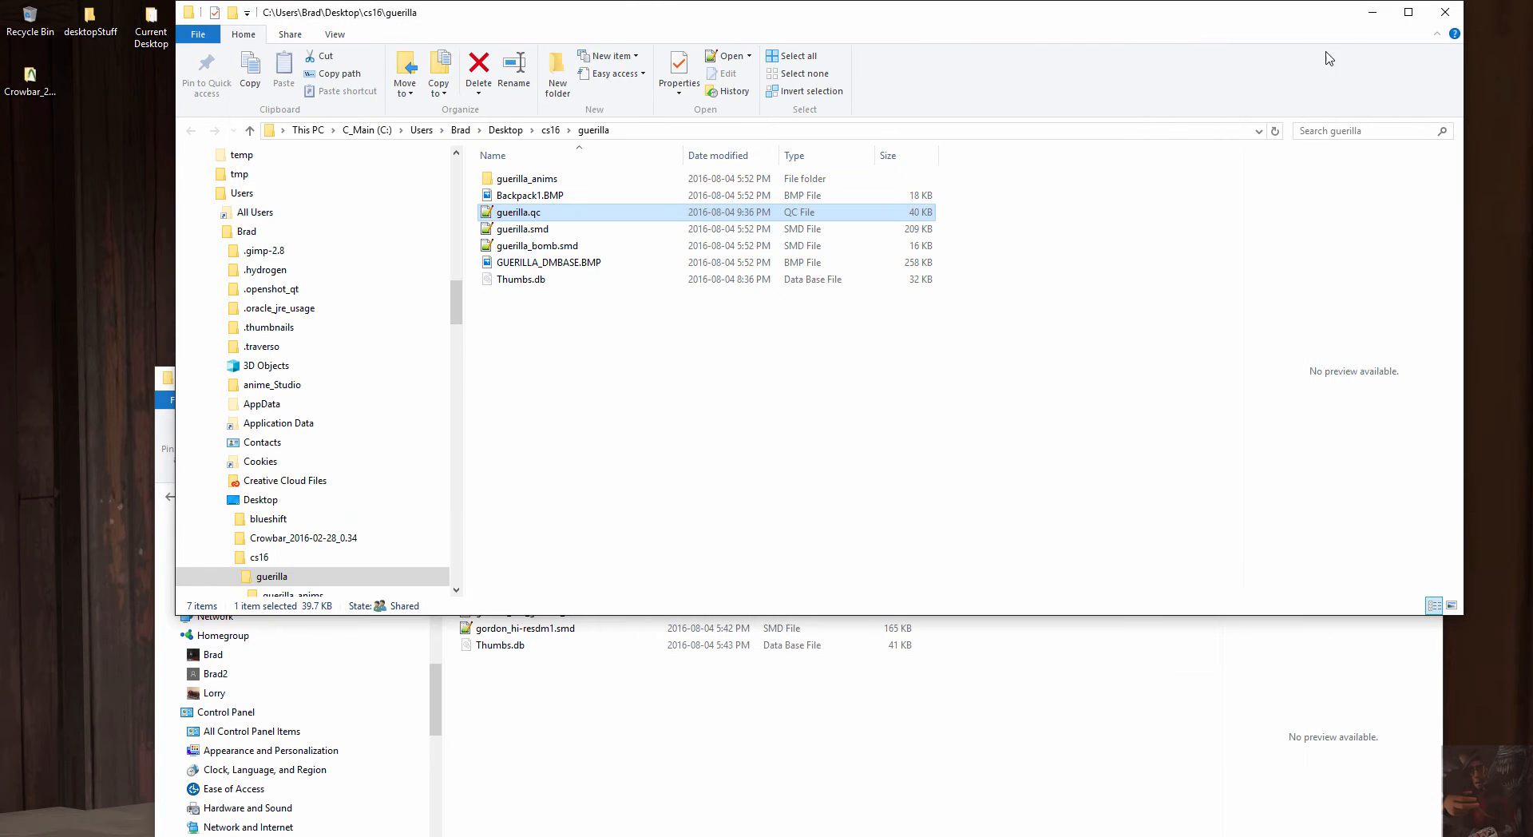
pyautogui.click(1371, 12)
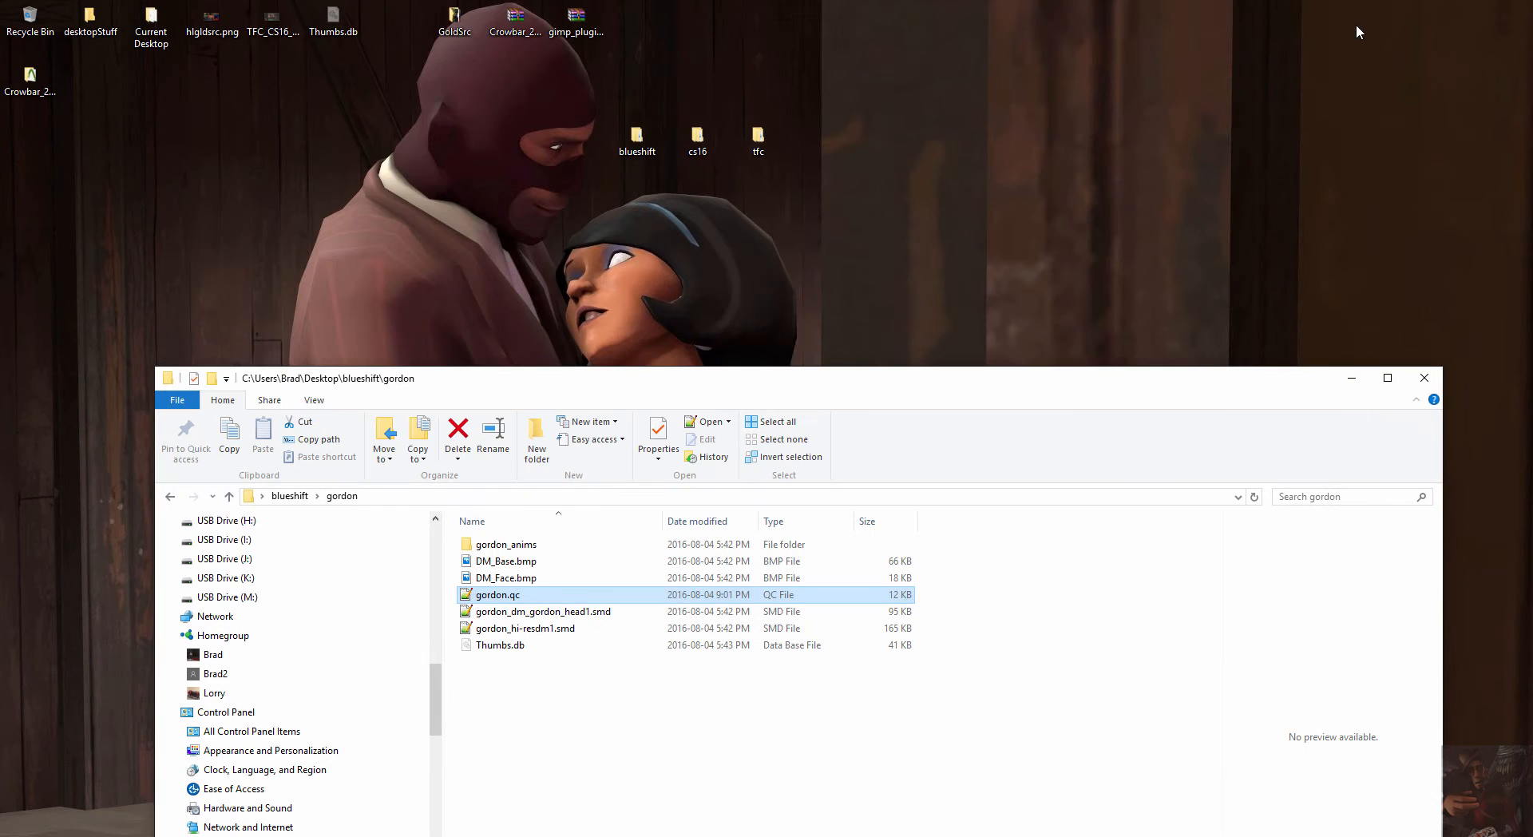
pyautogui.click(1352, 378)
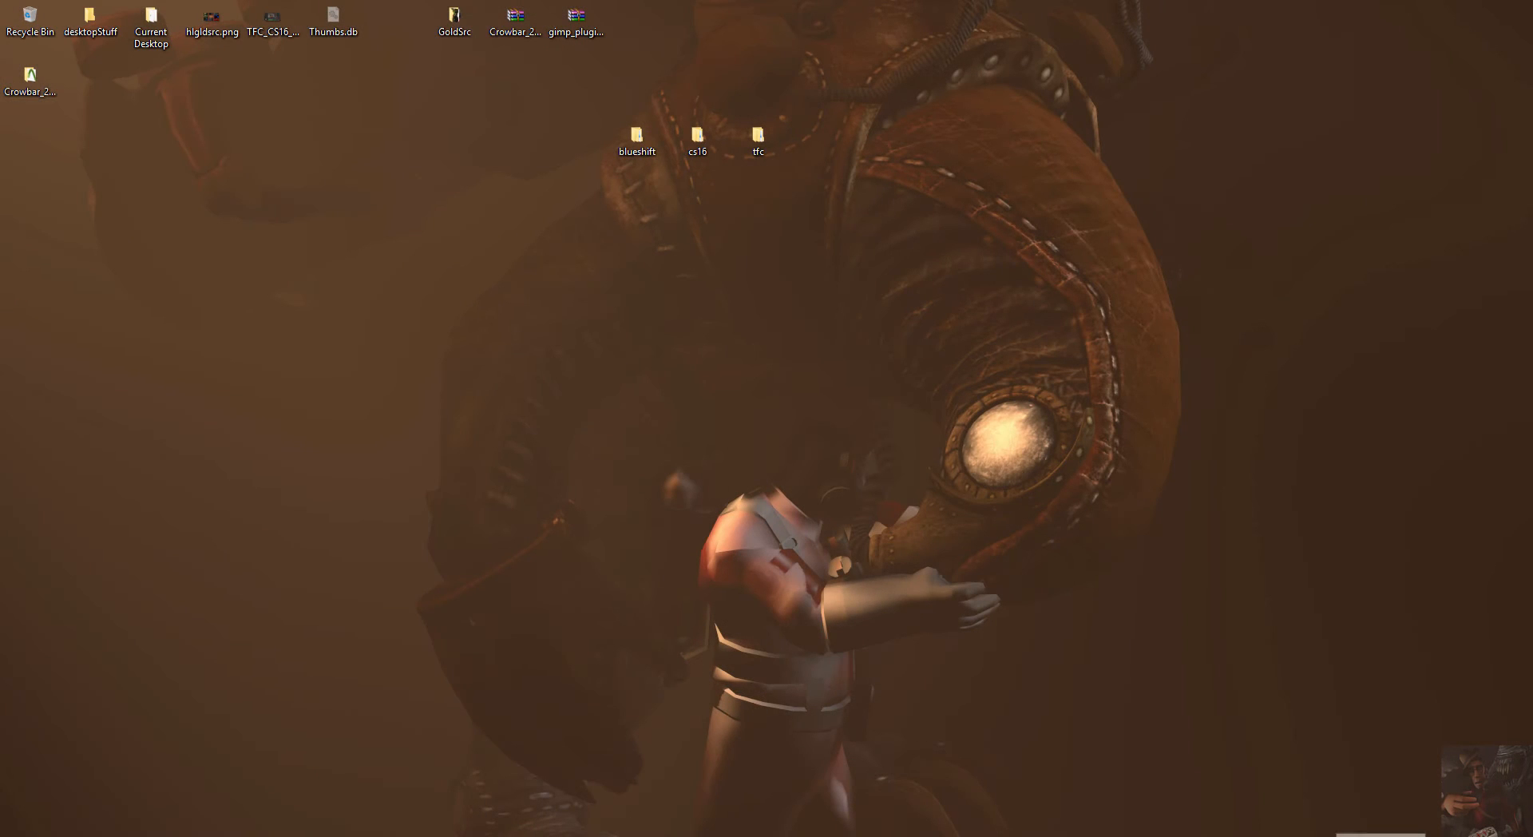
# Launch Source Filmmaker from Steam, continuing without the missing mods, and create a new session named "session"
pyautogui.click(1332, 834)
pyautogui.rightClick(1329, 822)
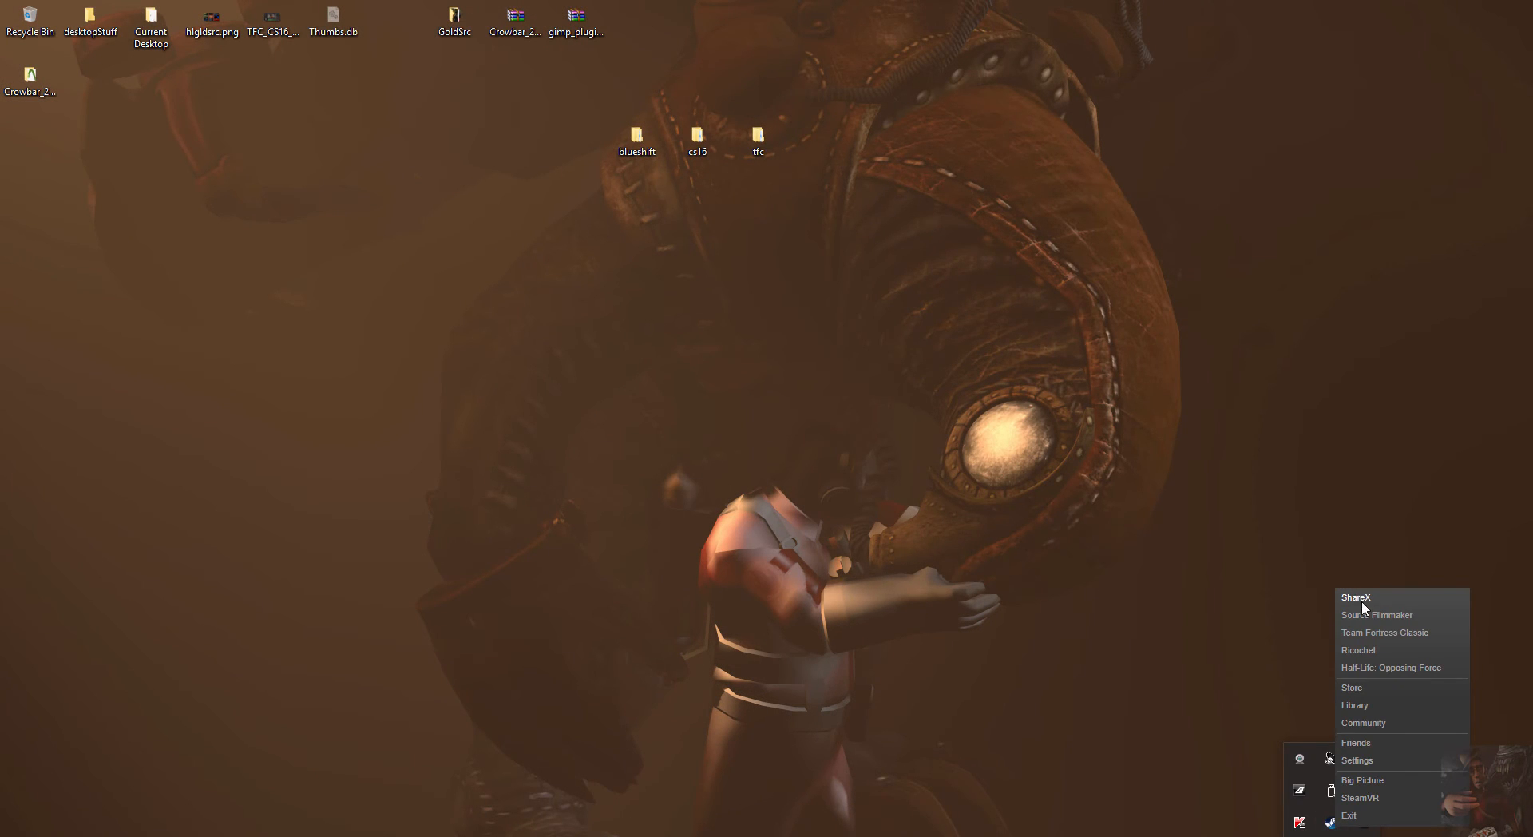
pyautogui.click(1364, 616)
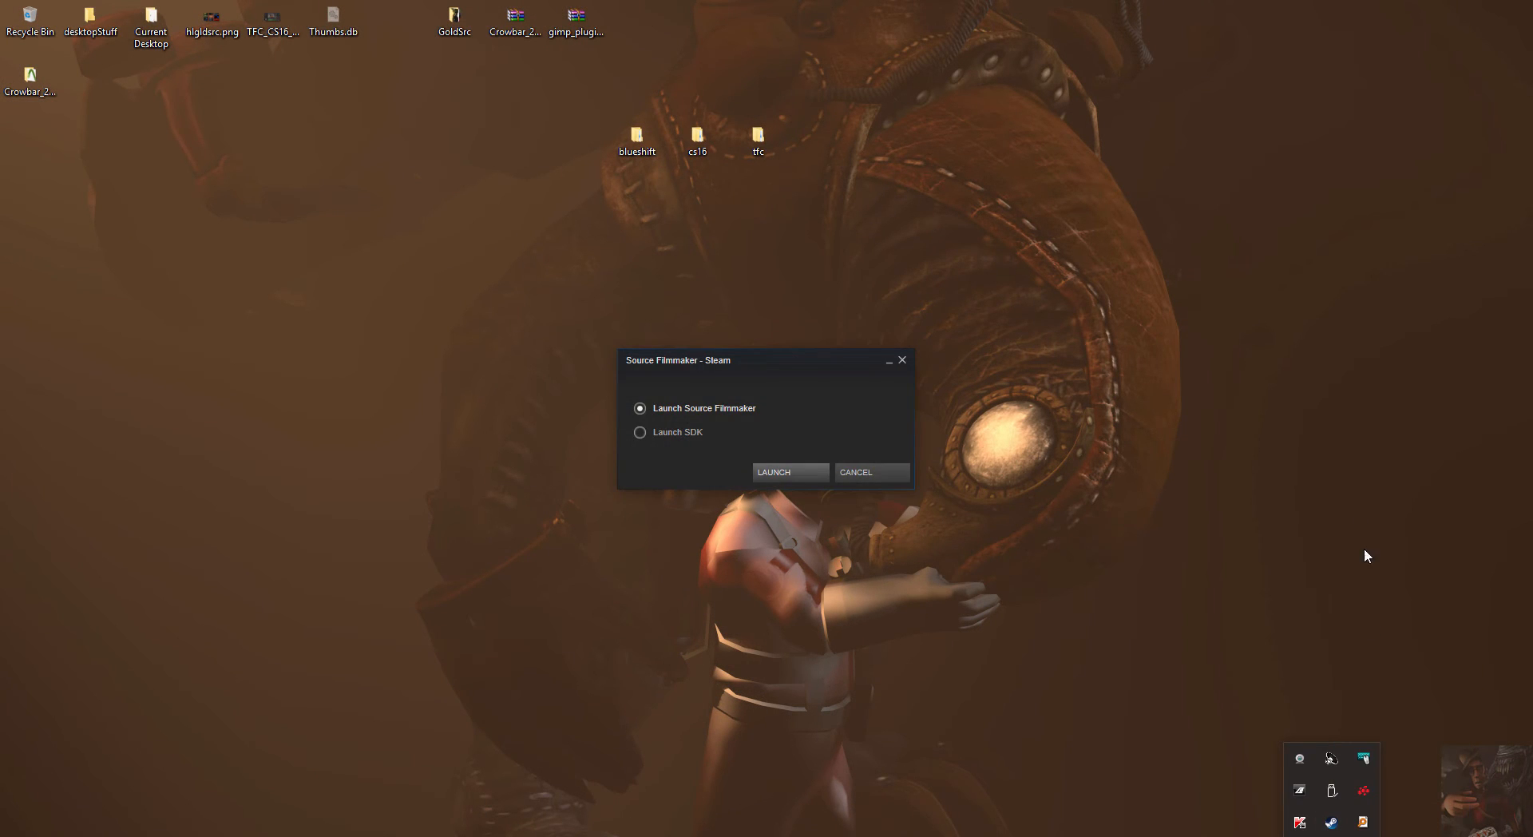
pyautogui.click(778, 472)
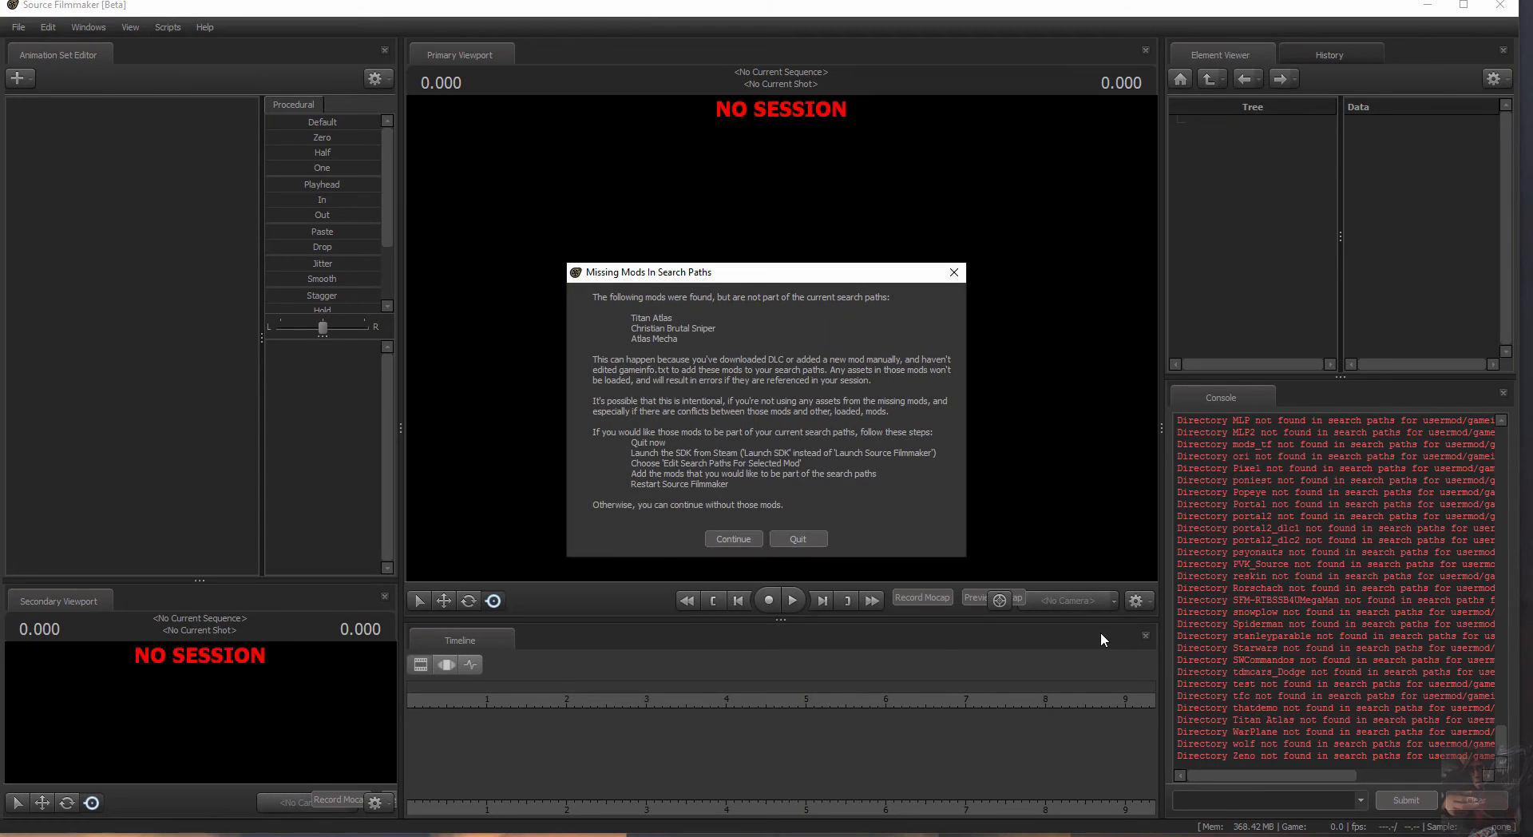
pyautogui.click(744, 539)
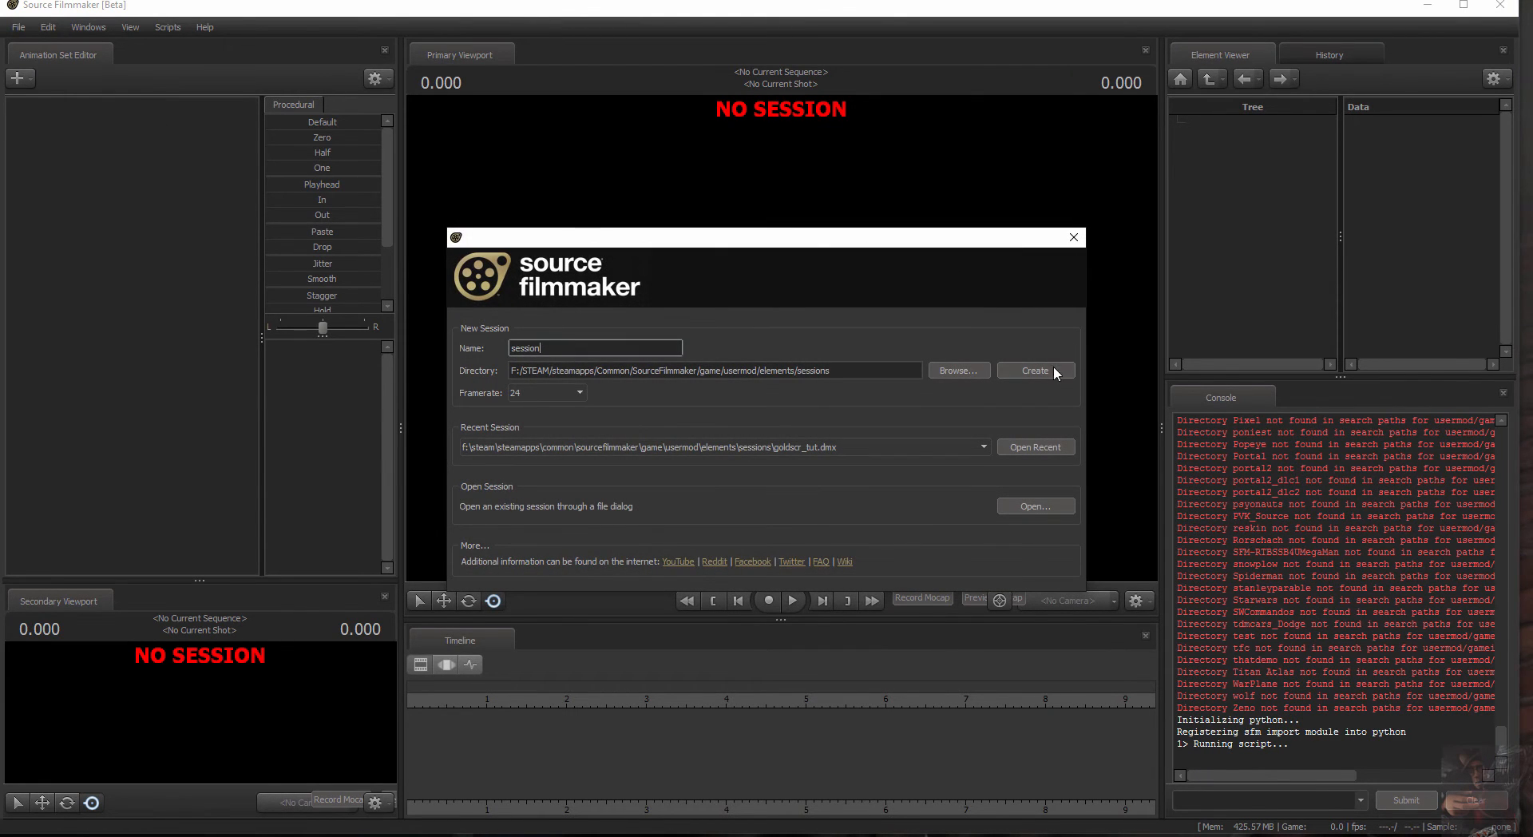
pyautogui.click(1050, 371)
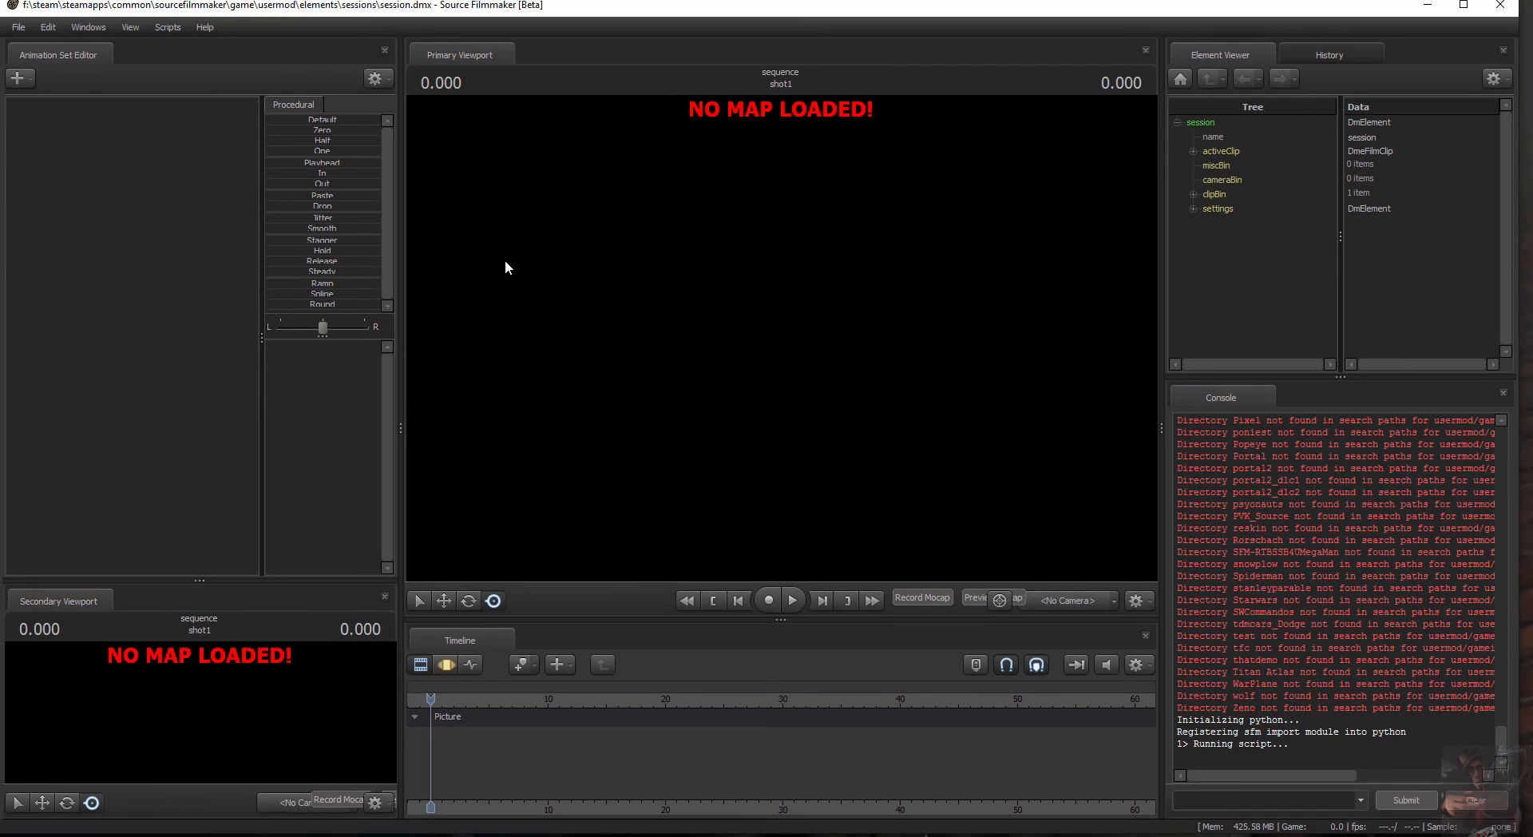
# Start creating an animation set for a new model and restrict the model browser to the usermod mod
pyautogui.rightClick(160, 157)
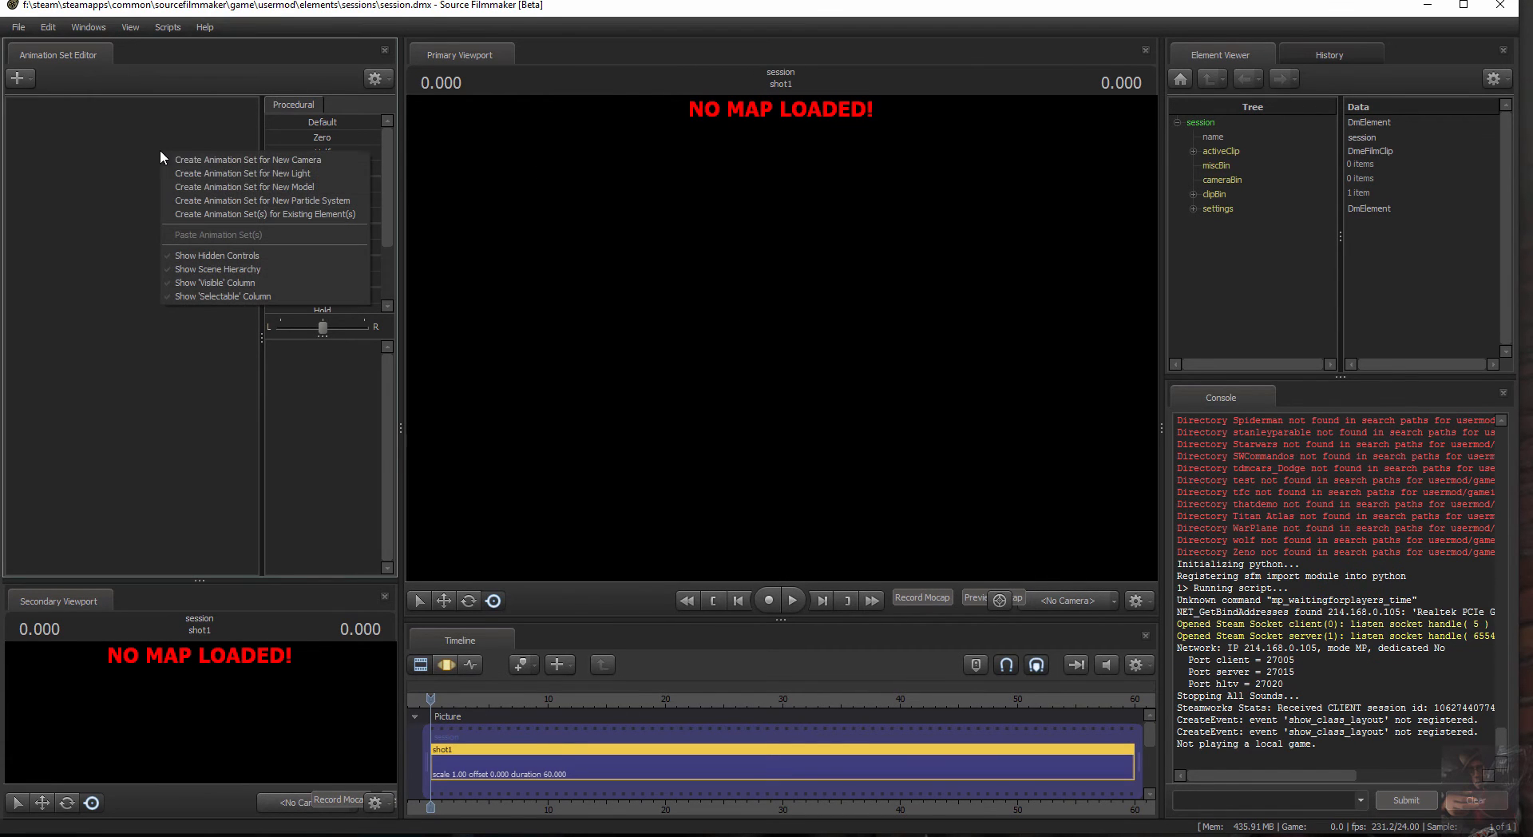
pyautogui.click(223, 190)
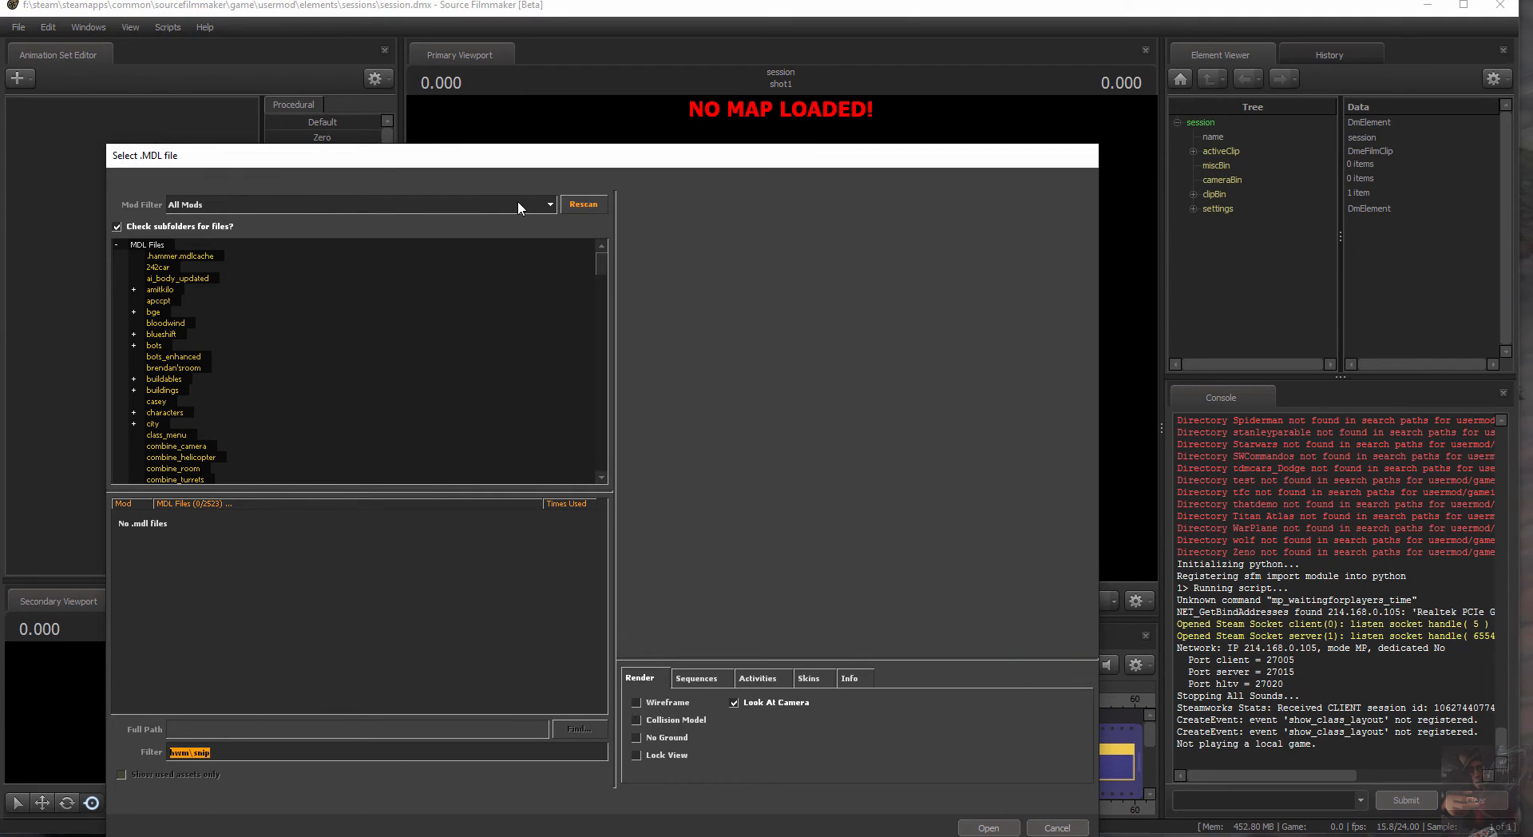
pyautogui.click(518, 204)
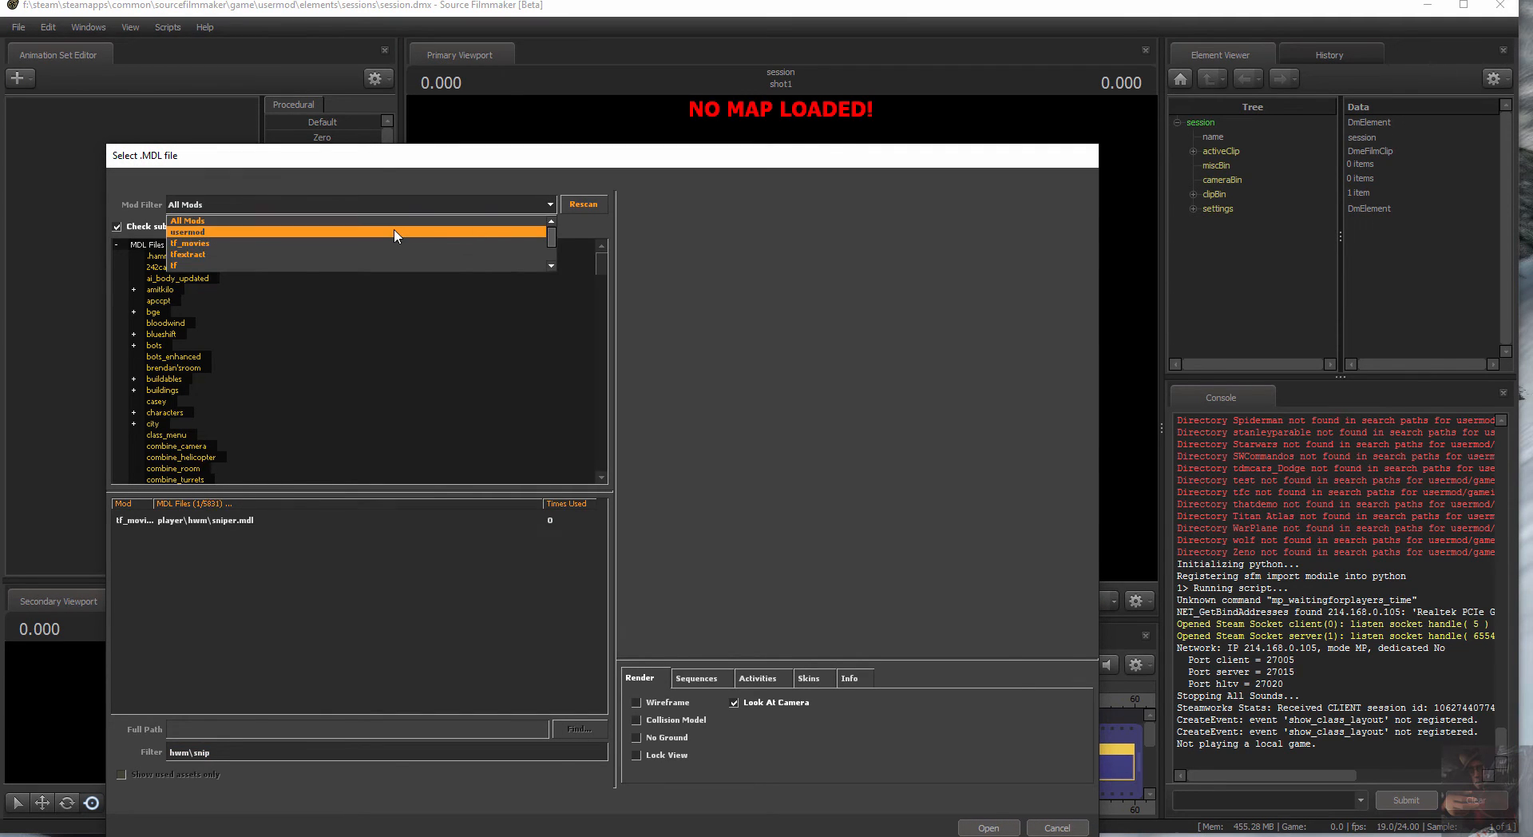
pyautogui.click(396, 232)
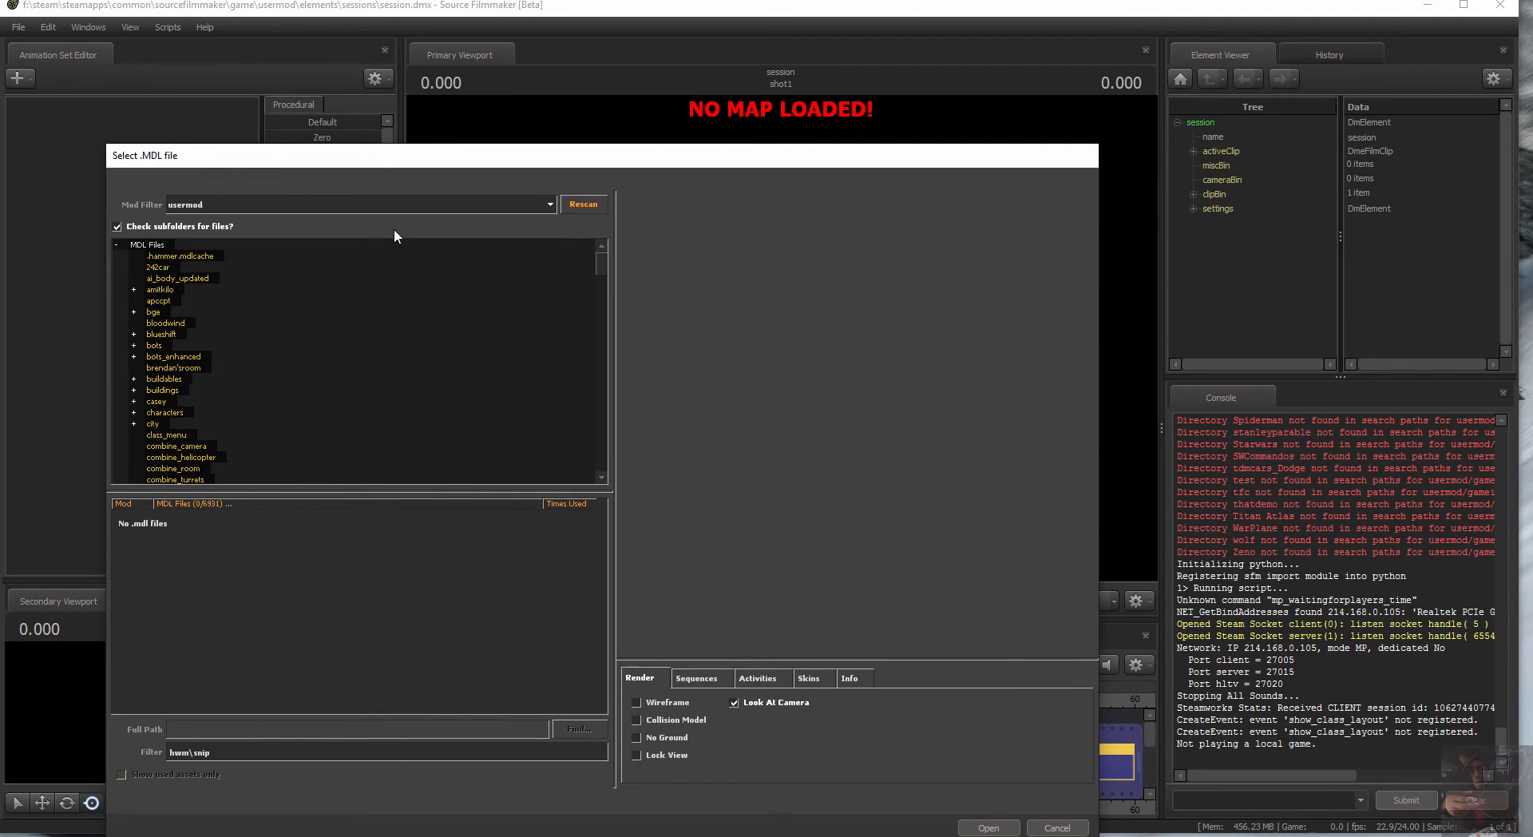
# Filter the models by "sniper" and preview tfc\sniper\sniper.mdl from different angles
pyautogui.click(228, 750)
pyautogui.write('snip')
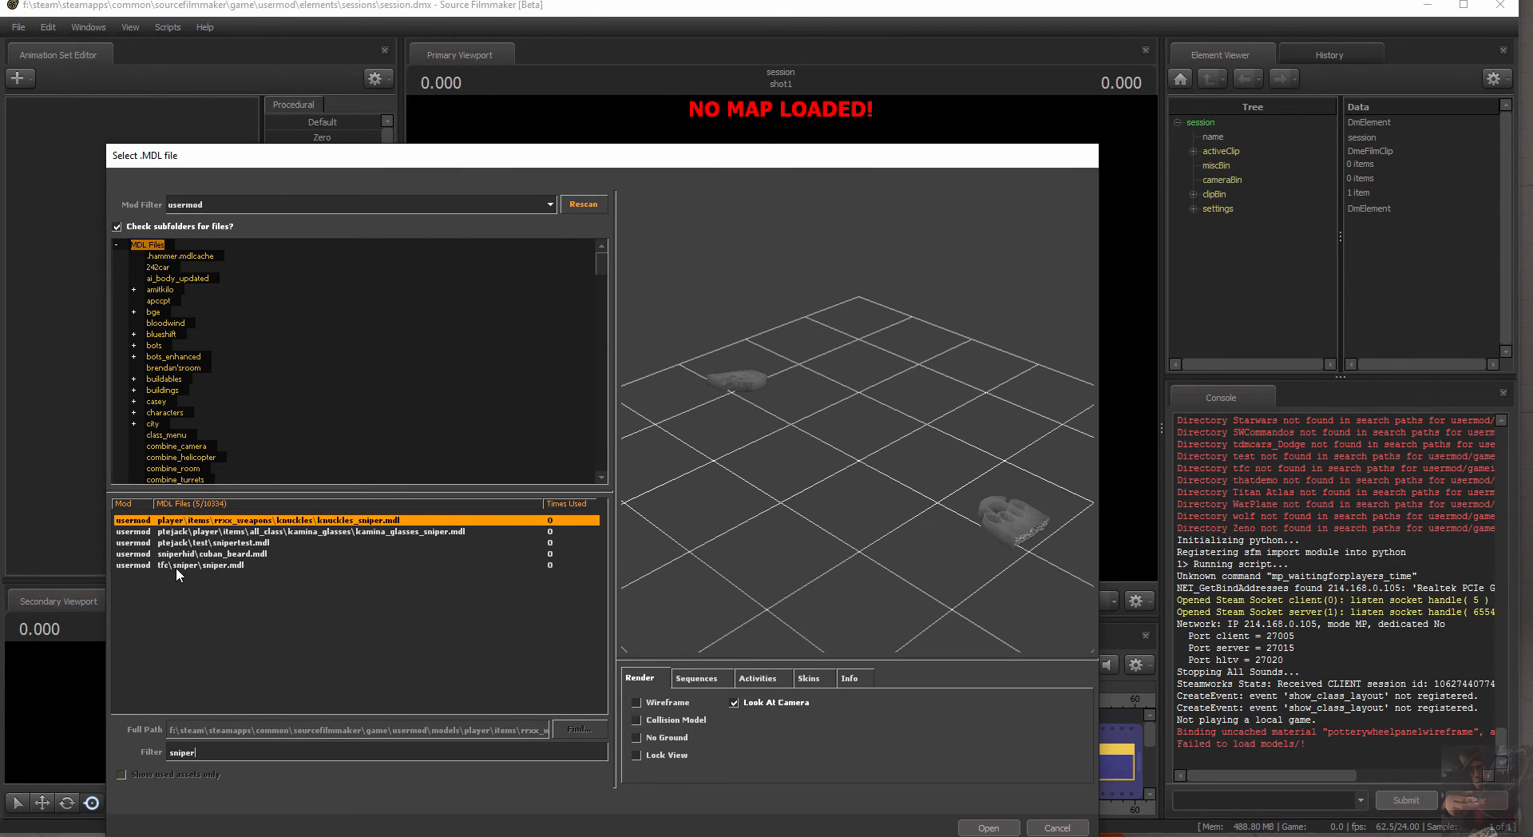
pyautogui.click(213, 569)
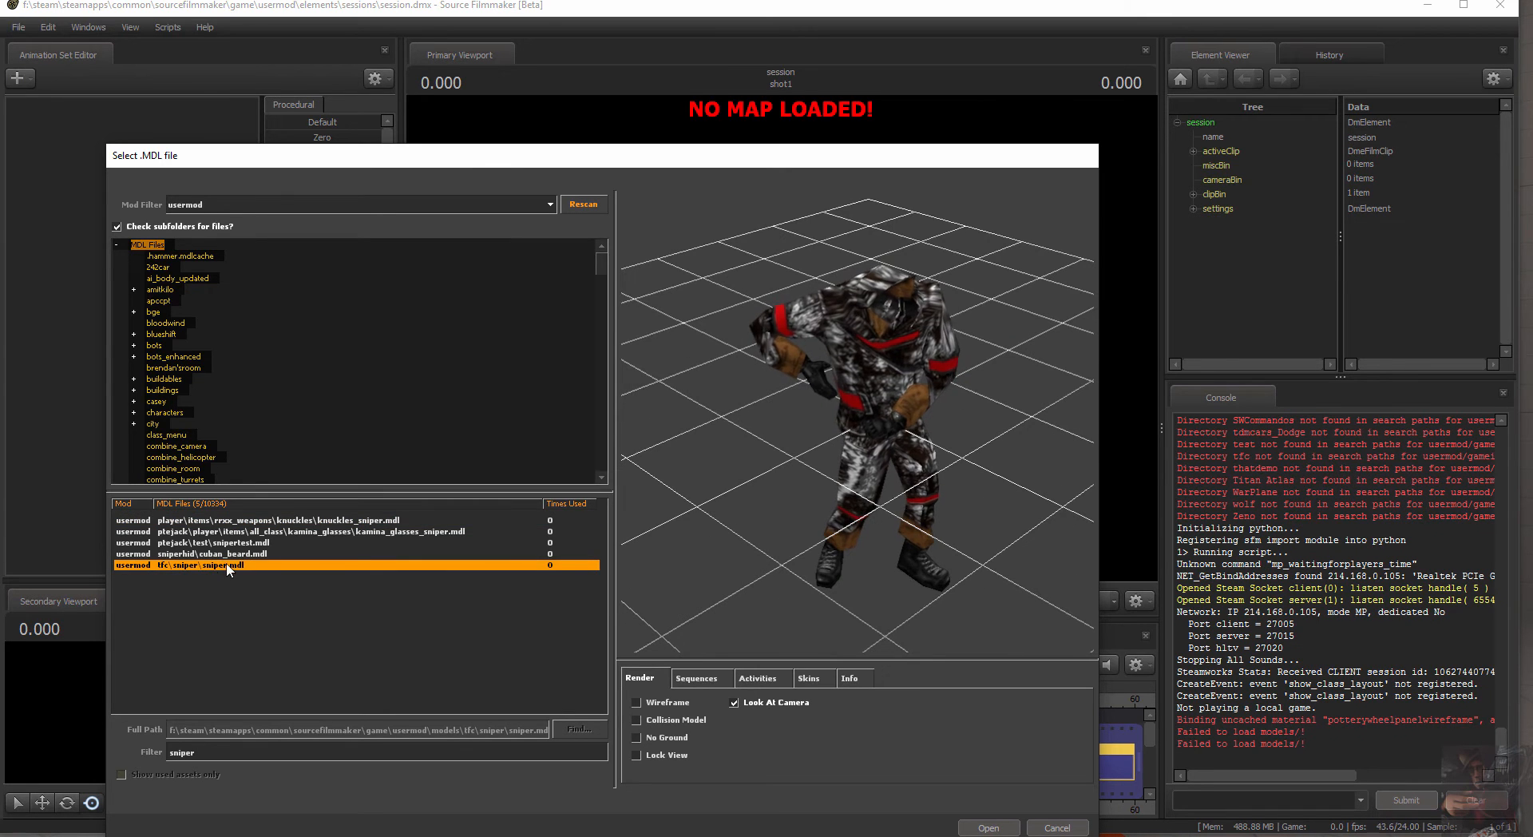
pyautogui.moveTo(990, 250); pyautogui.dragTo(654, 434)
# Preview the guerilla model with the filter "gu" and the gordon model with the filter "gor"
pyautogui.moveTo(231, 753); pyautogui.dragTo(1, 731)
pyautogui.write('g')
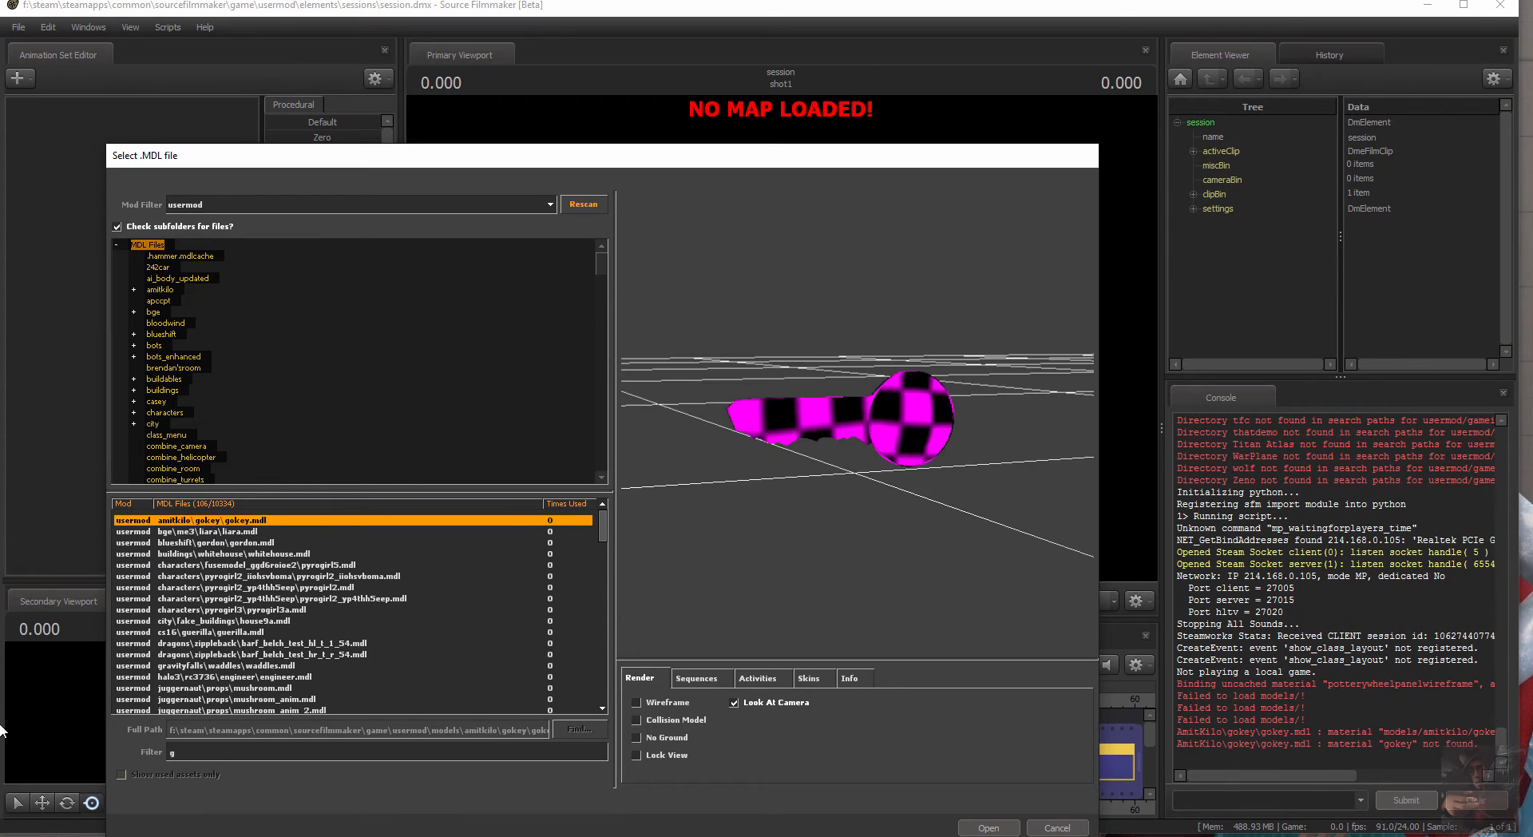
pyautogui.write('u')
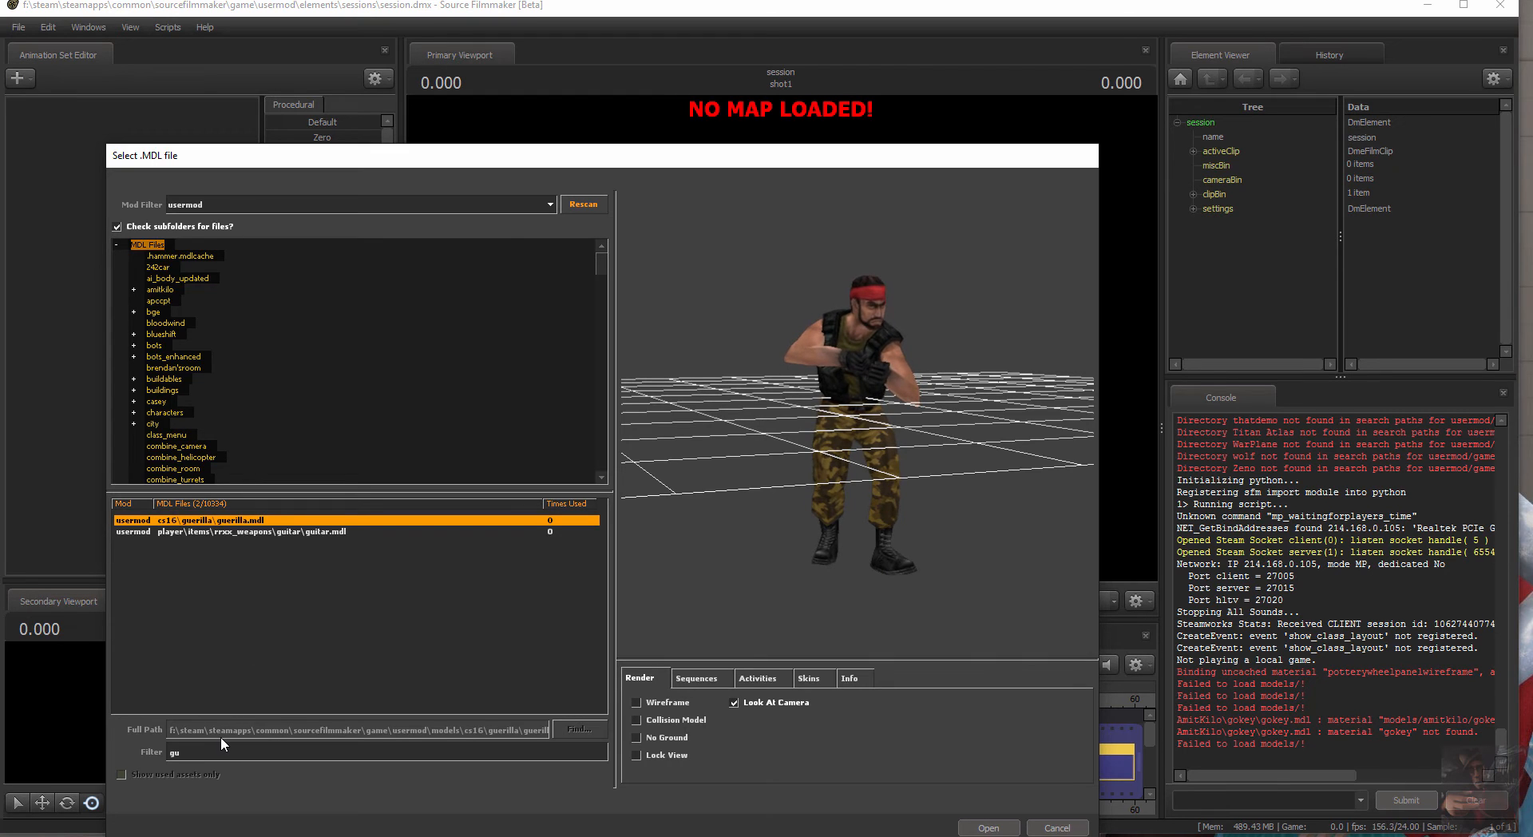
pyautogui.press('BackSpace')
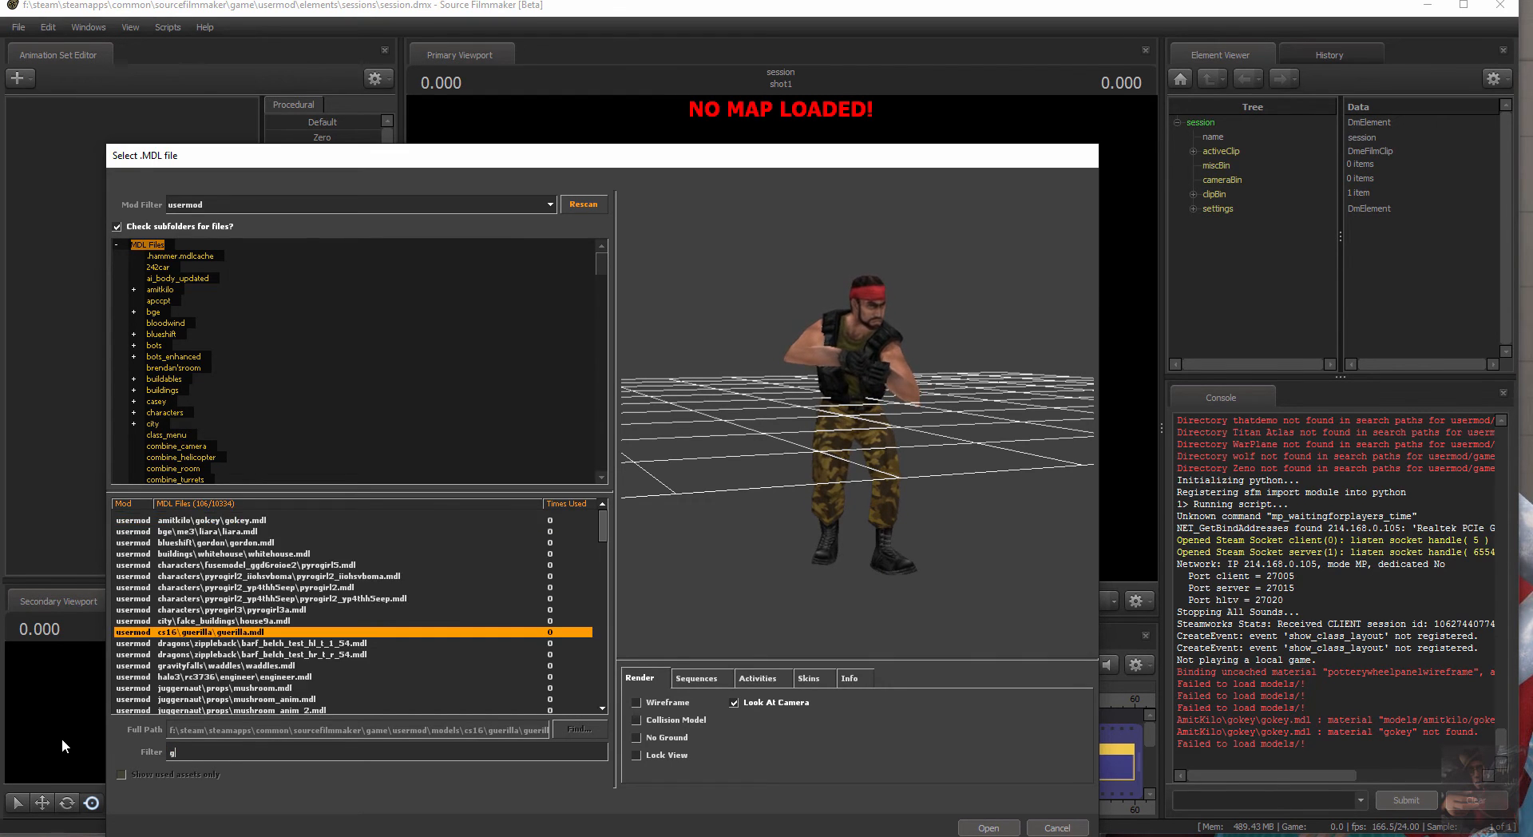
pyautogui.write('or')
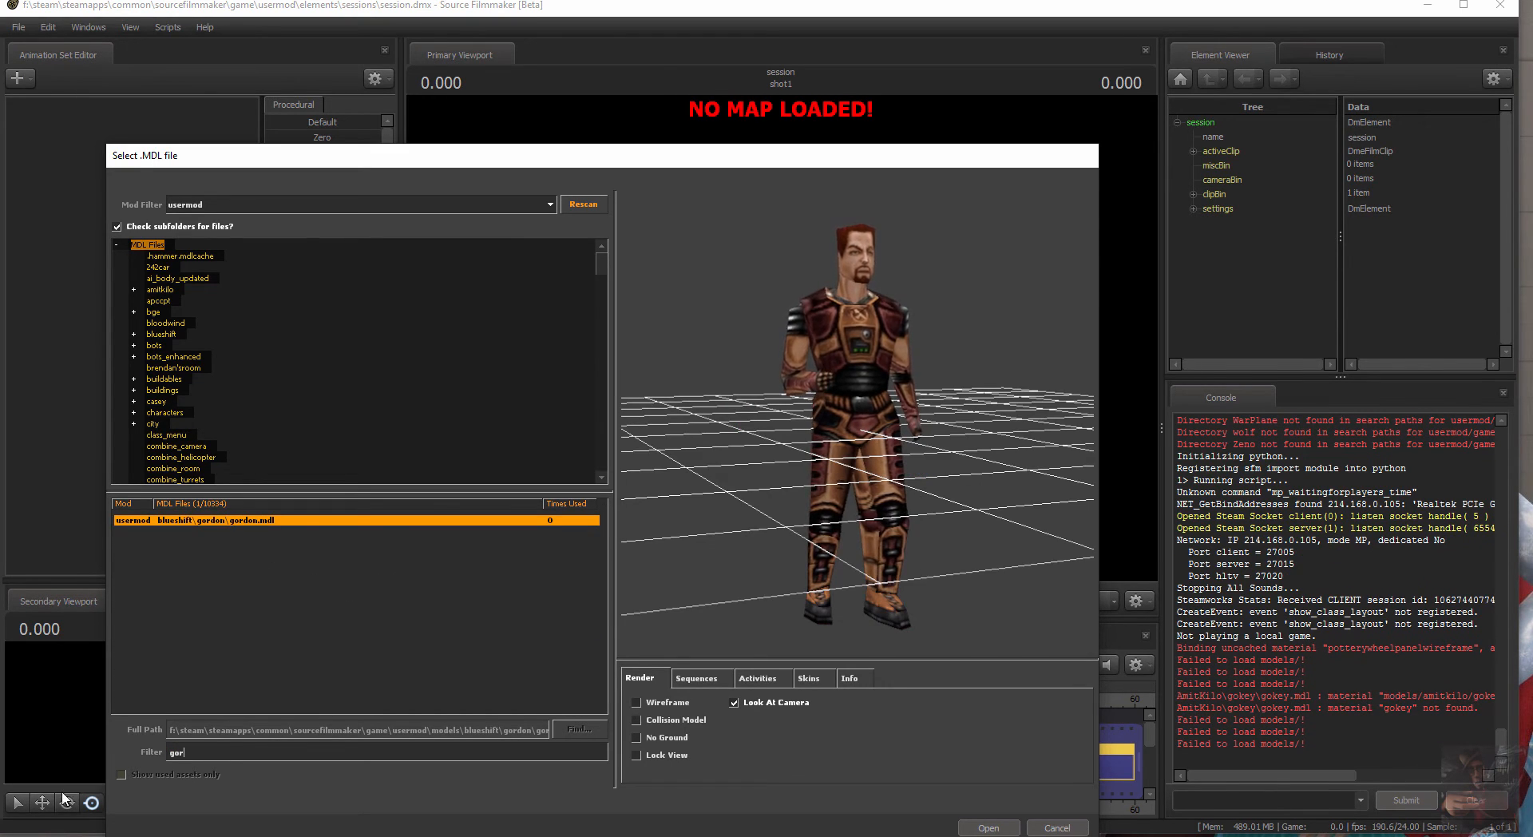
# Filter the models by "cro", inspect the w_crowbar model from another angle and close the model browser without adding anything
pyautogui.moveTo(204, 755); pyautogui.dragTo(157, 754)
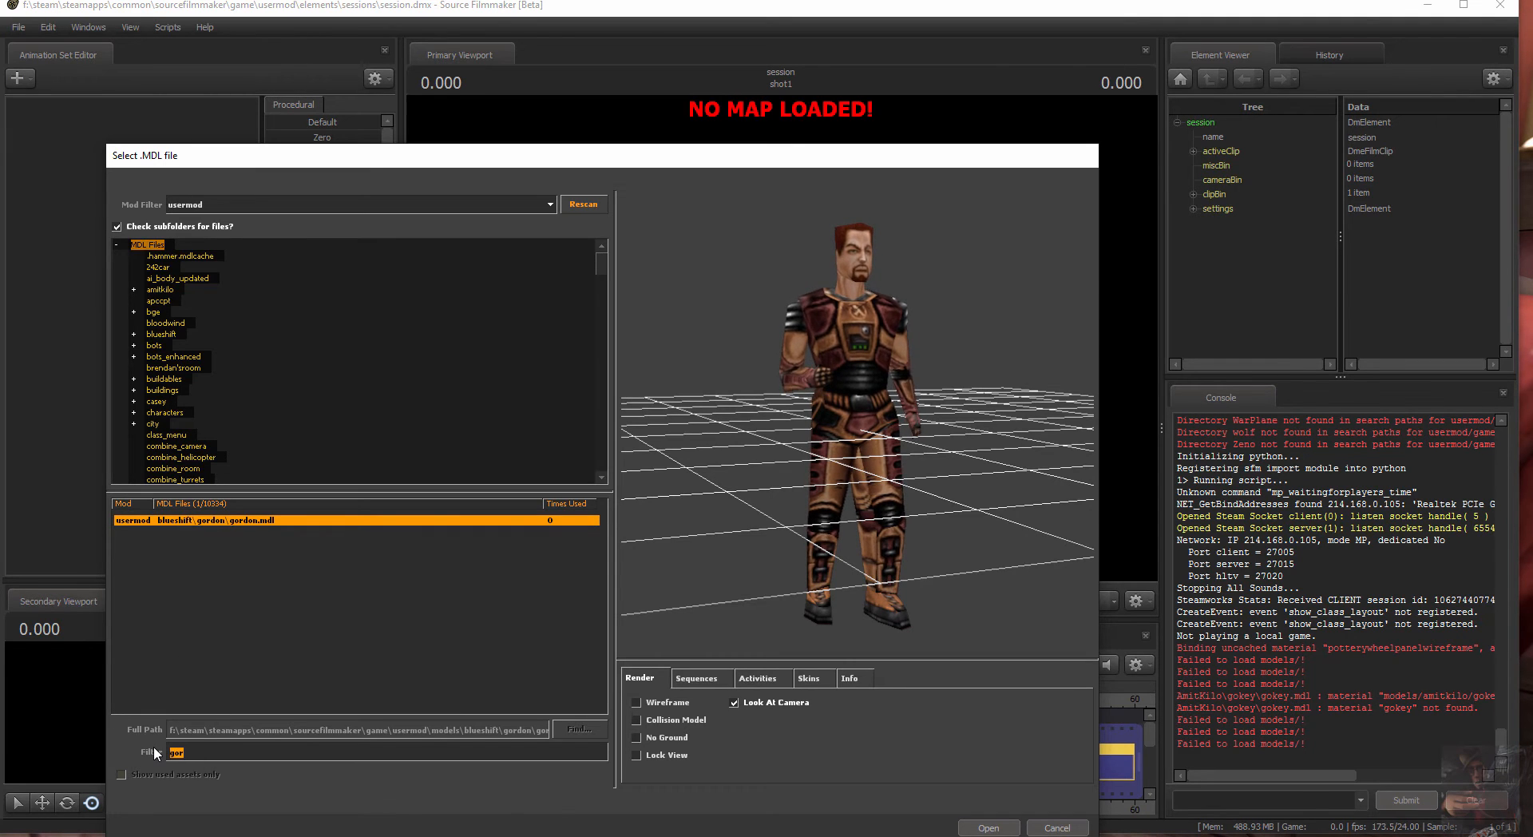
pyautogui.write('cro')
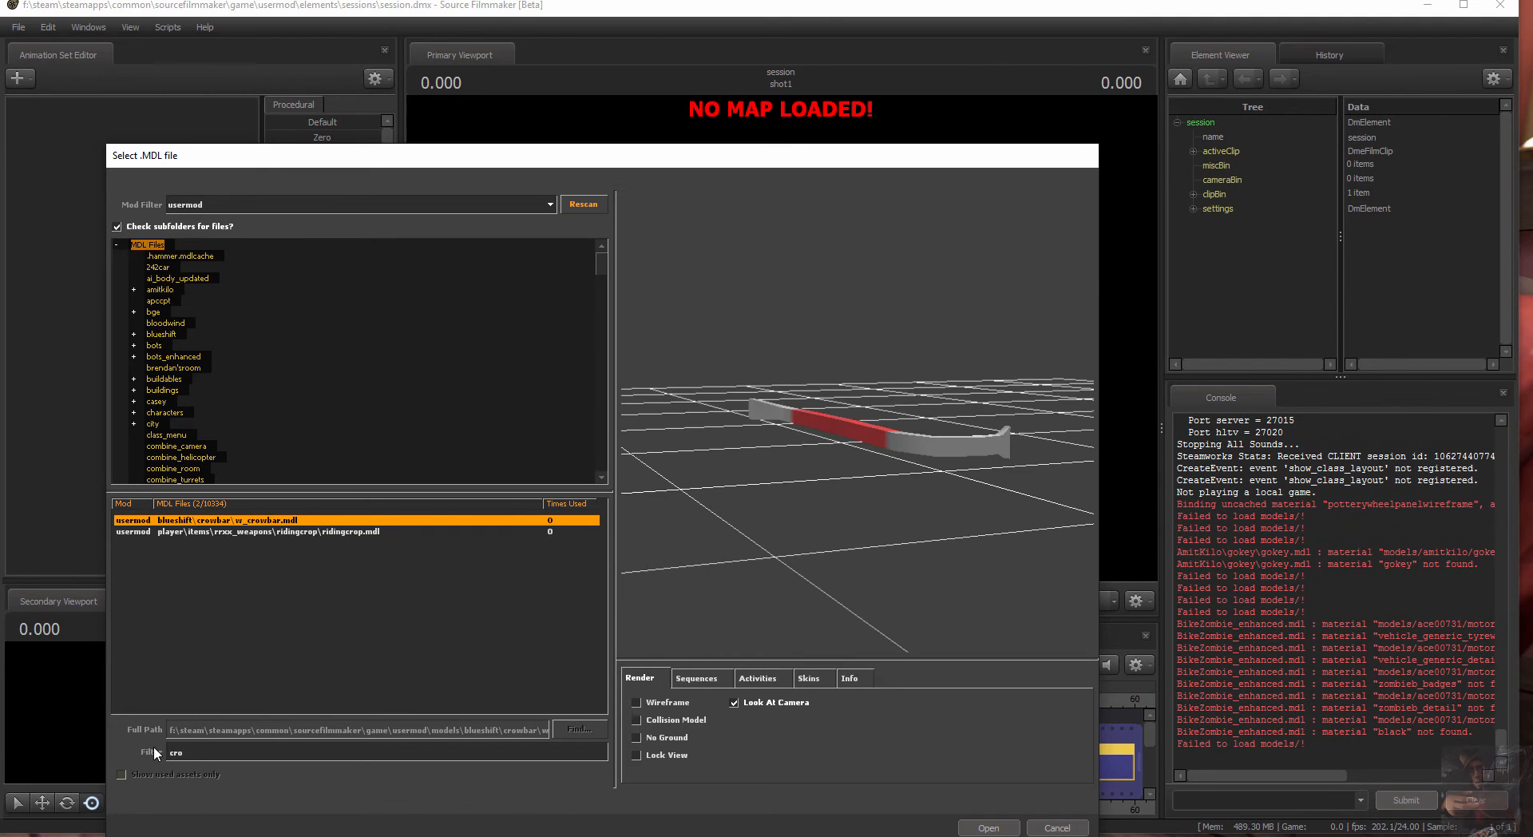
pyautogui.moveTo(918, 455); pyautogui.dragTo(798, 503)
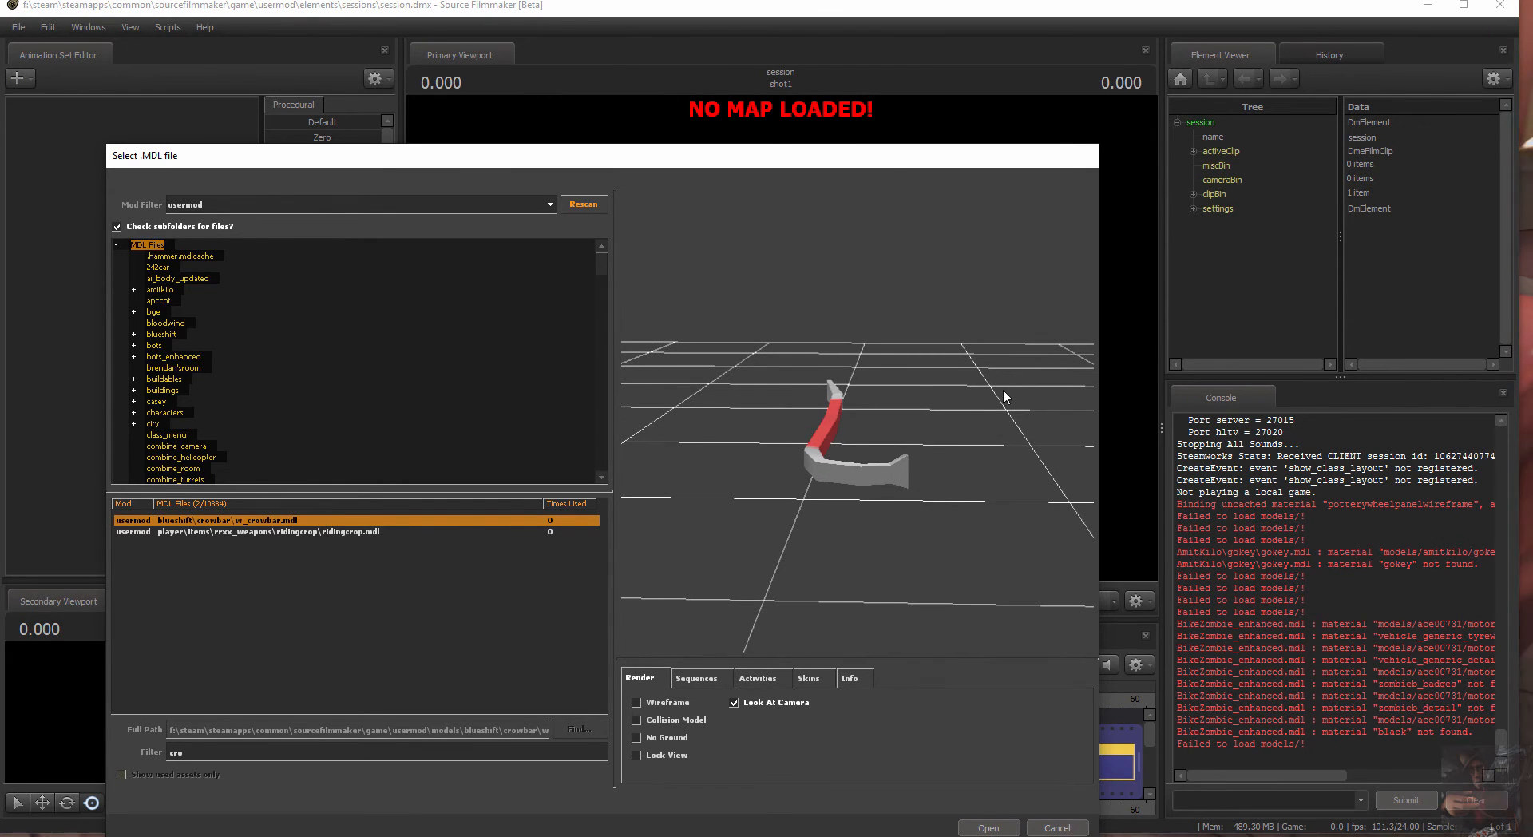
pyautogui.click(1077, 830)
# Load the stage.bsp map into the session
pyautogui.rightClick(894, 185)
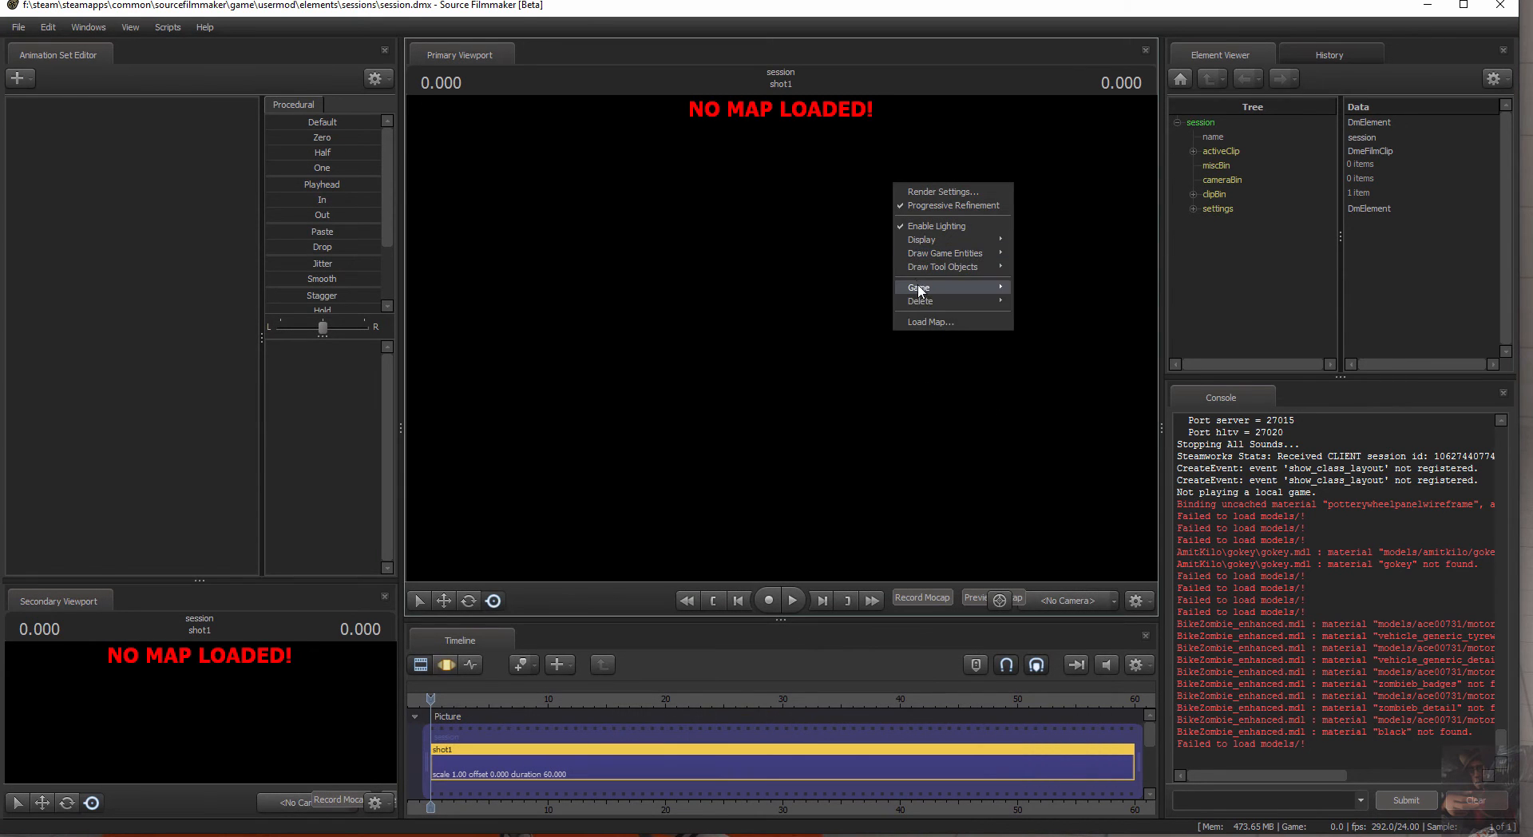
pyautogui.click(930, 323)
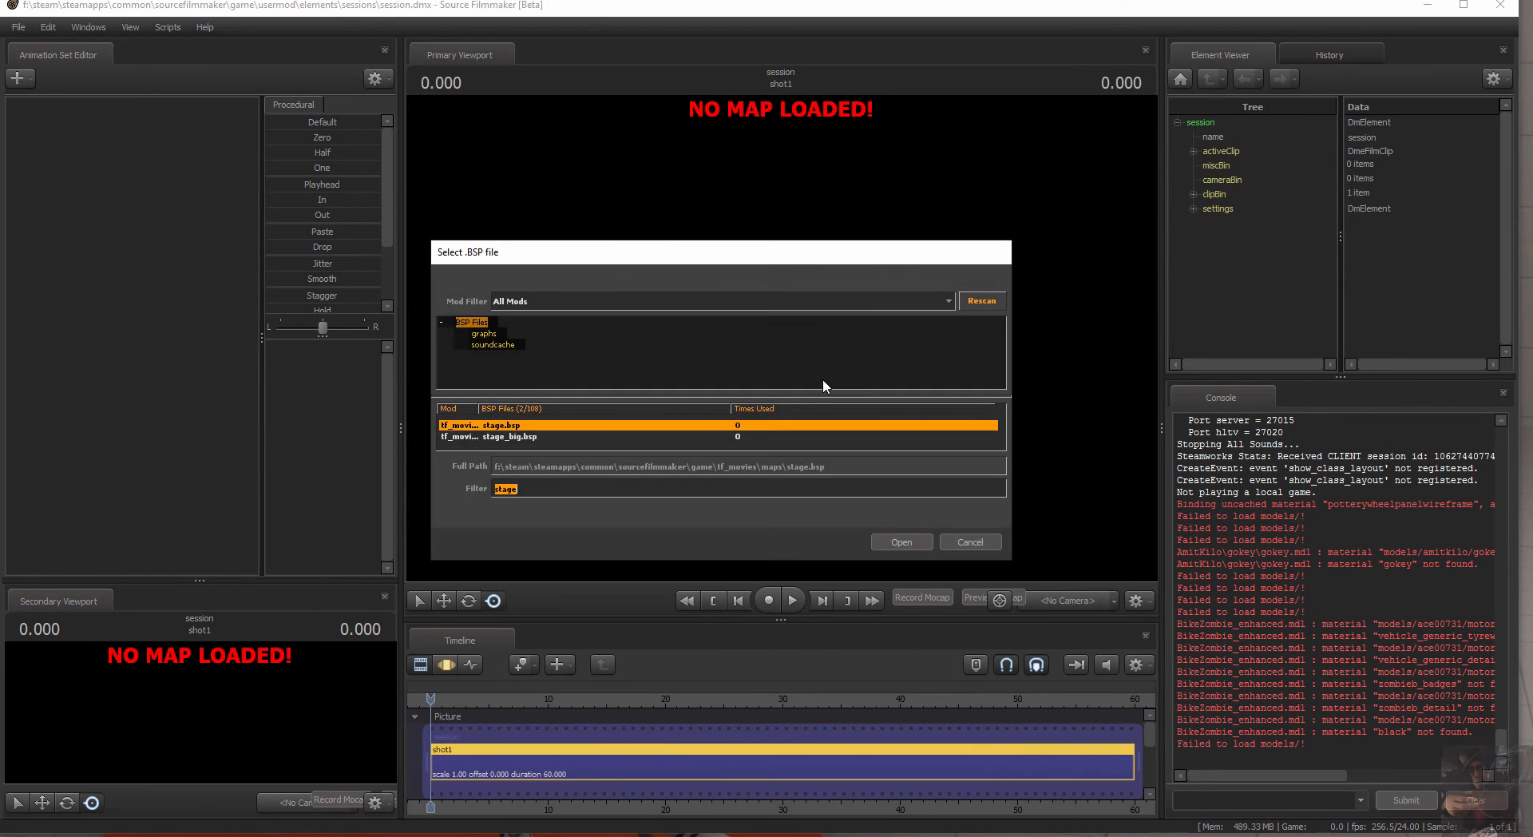
pyautogui.click(896, 543)
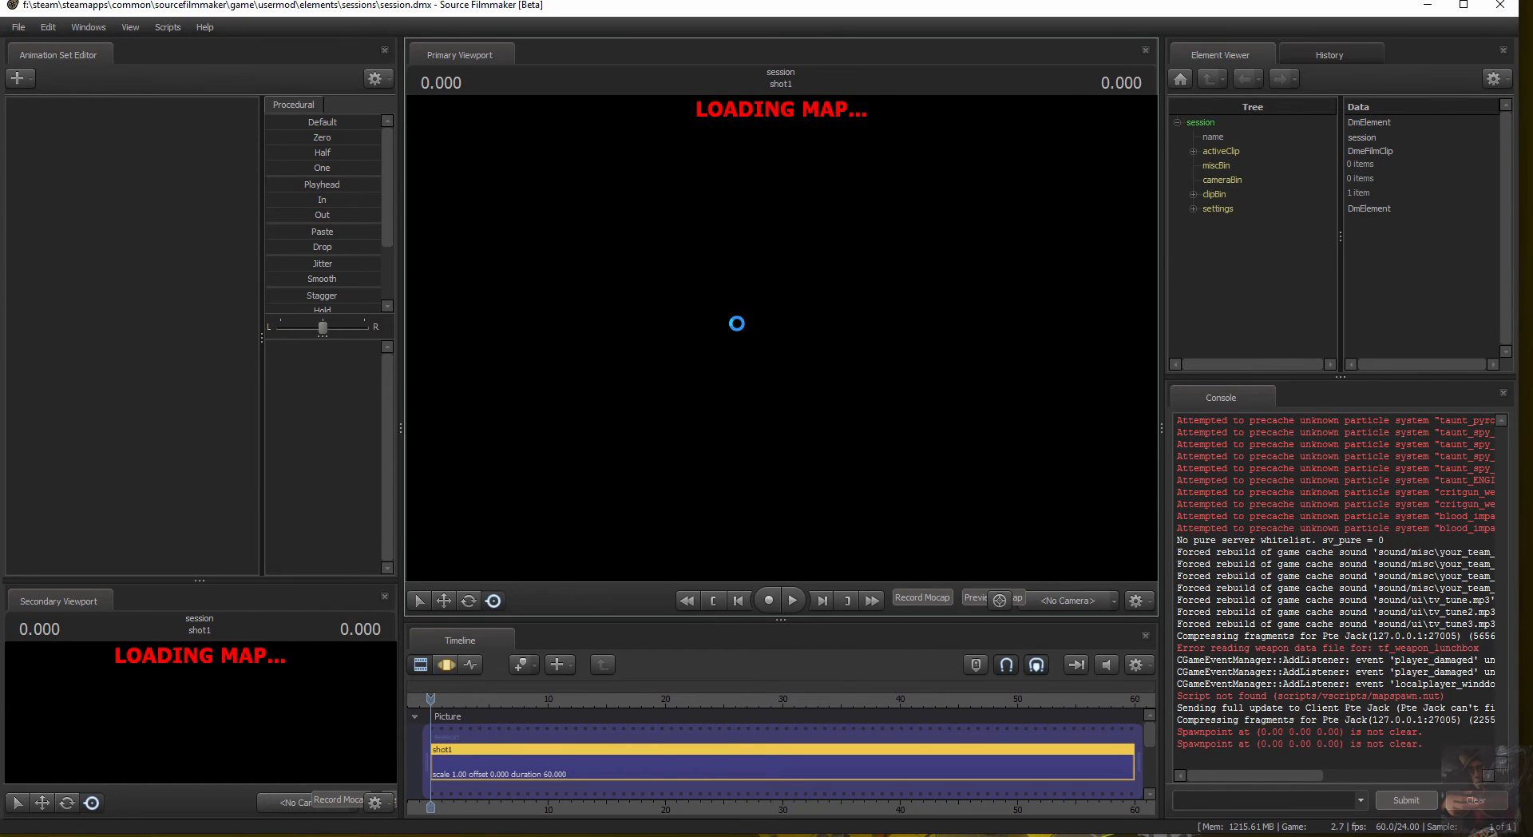
# Create an animation set for the tfc\sniper\sniper.mdl model, finding it with the filter "sniper"
pyautogui.rightClick(113, 142)
pyautogui.click(240, 178)
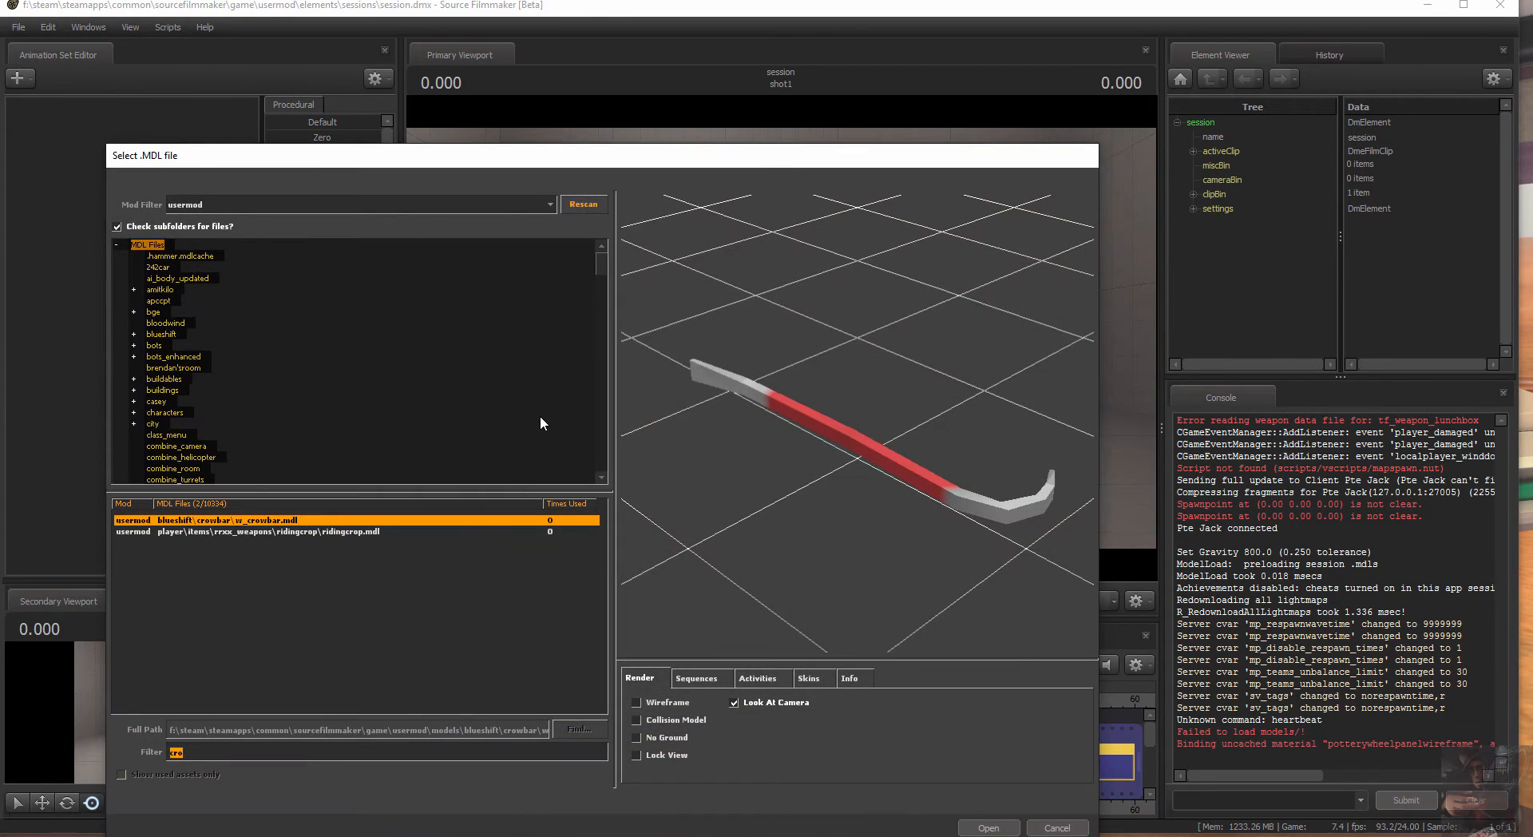
pyautogui.write('sniper')
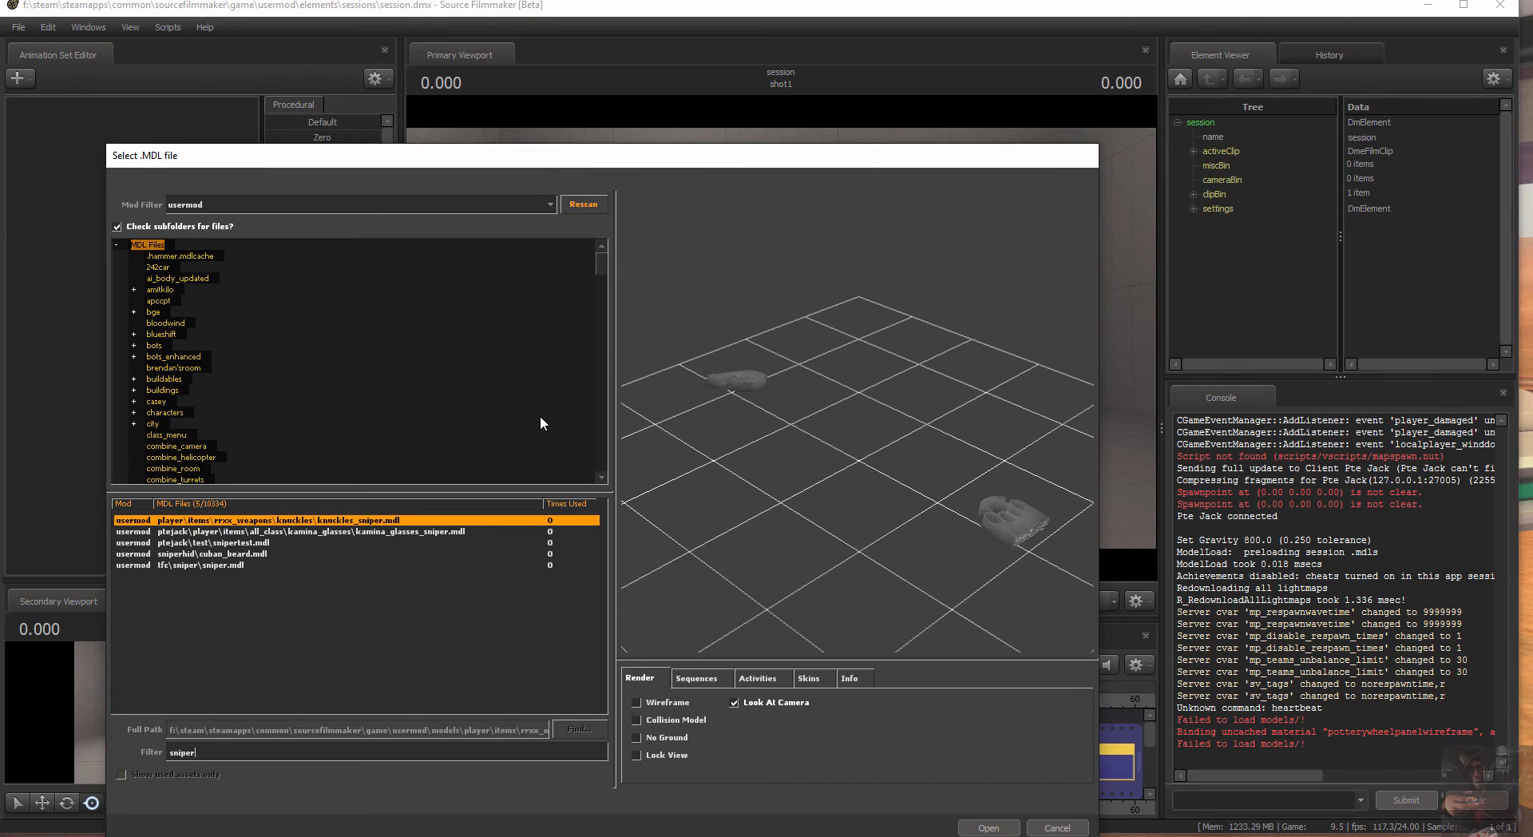
pyautogui.click(213, 564)
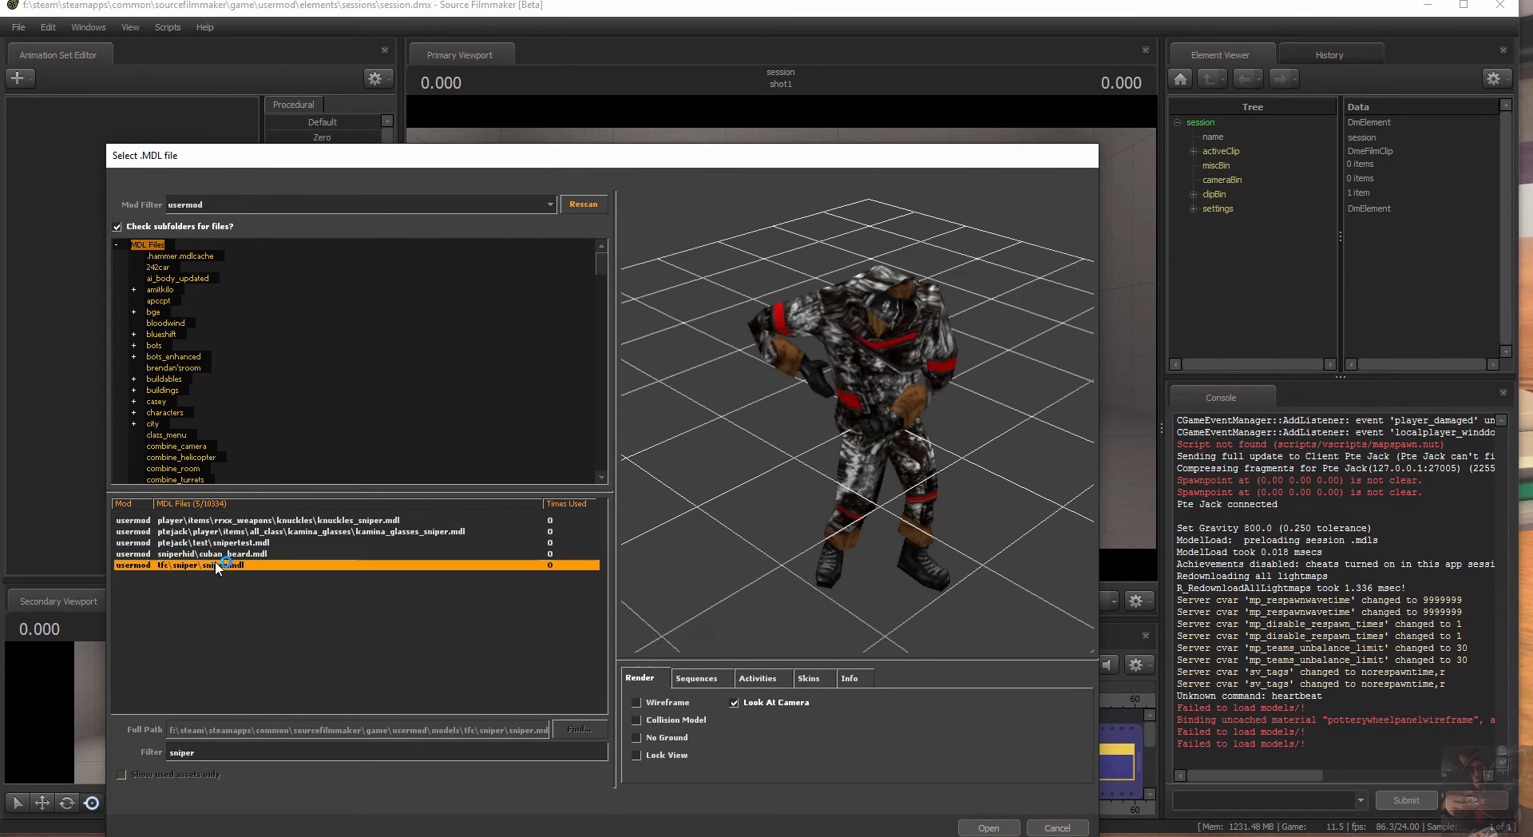
pyautogui.click(984, 829)
# Create an animation set for the blueshift\gordon\gordon.mdl model, finding it with the filter "gordon"
pyautogui.rightClick(83, 151)
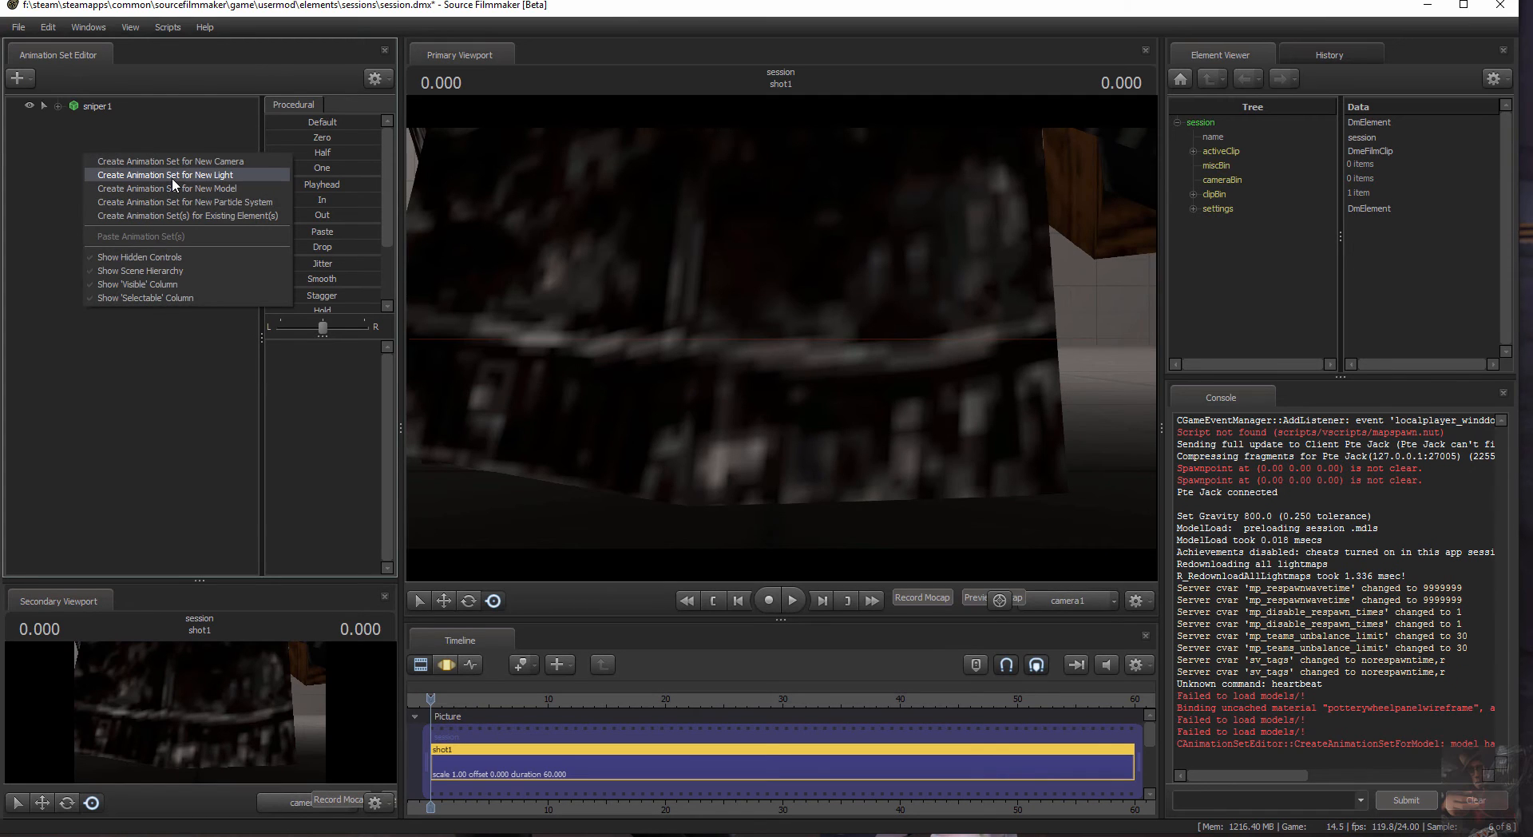
pyautogui.click(177, 213)
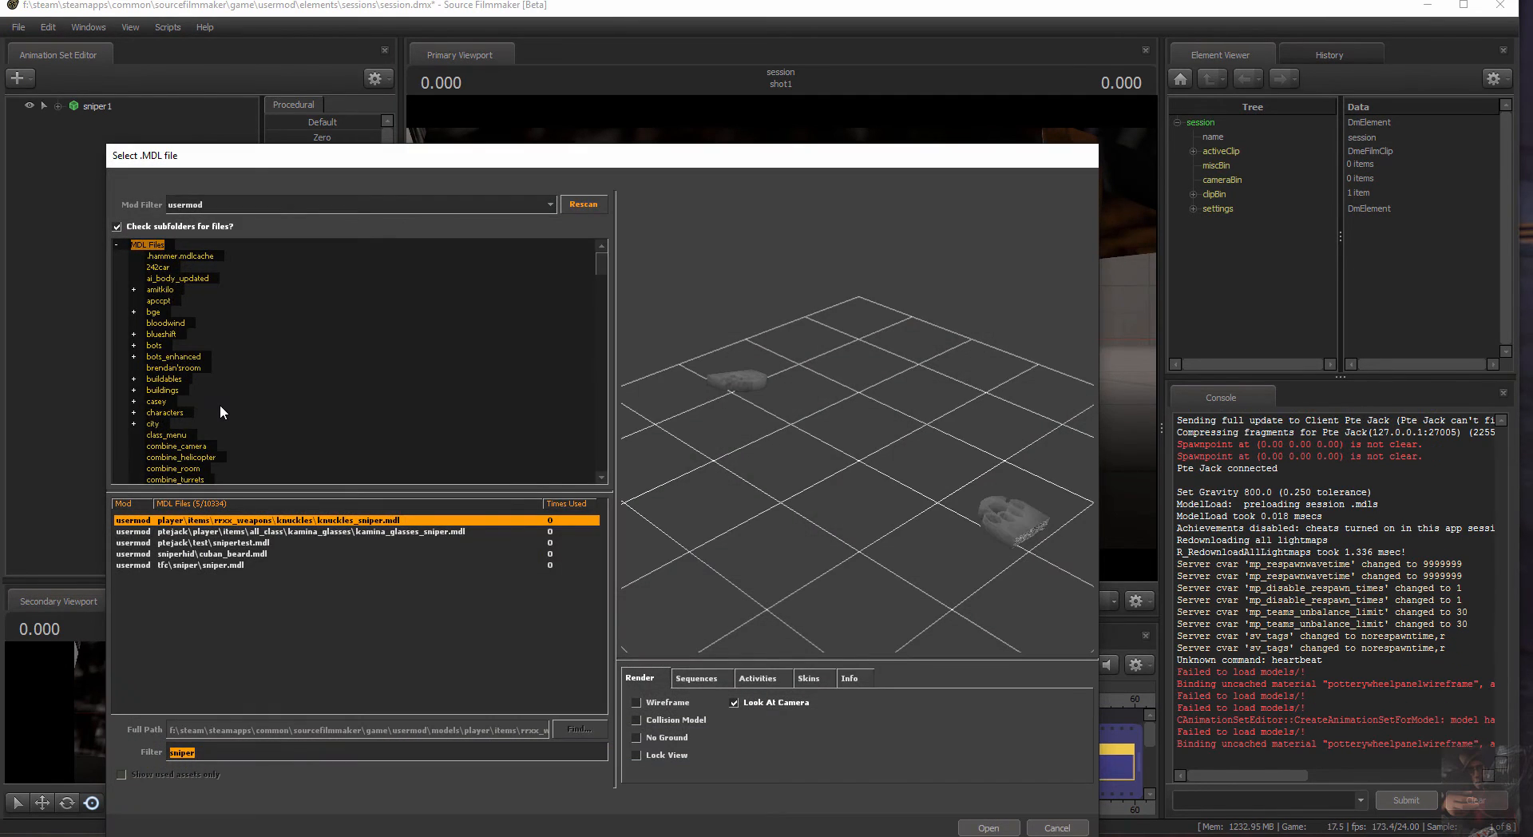
pyautogui.write('gordon')
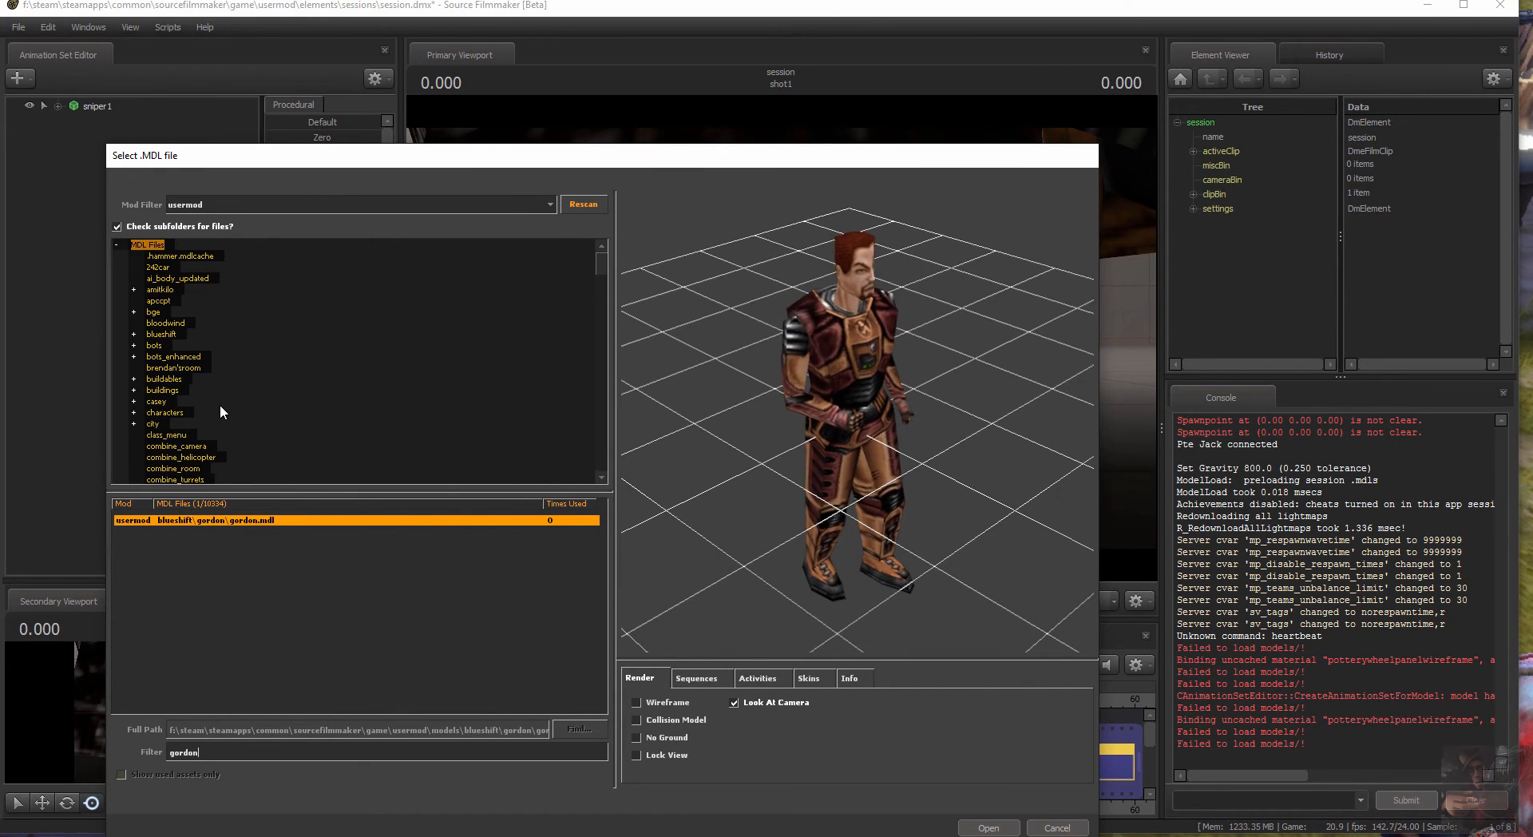
pyautogui.press('Return')
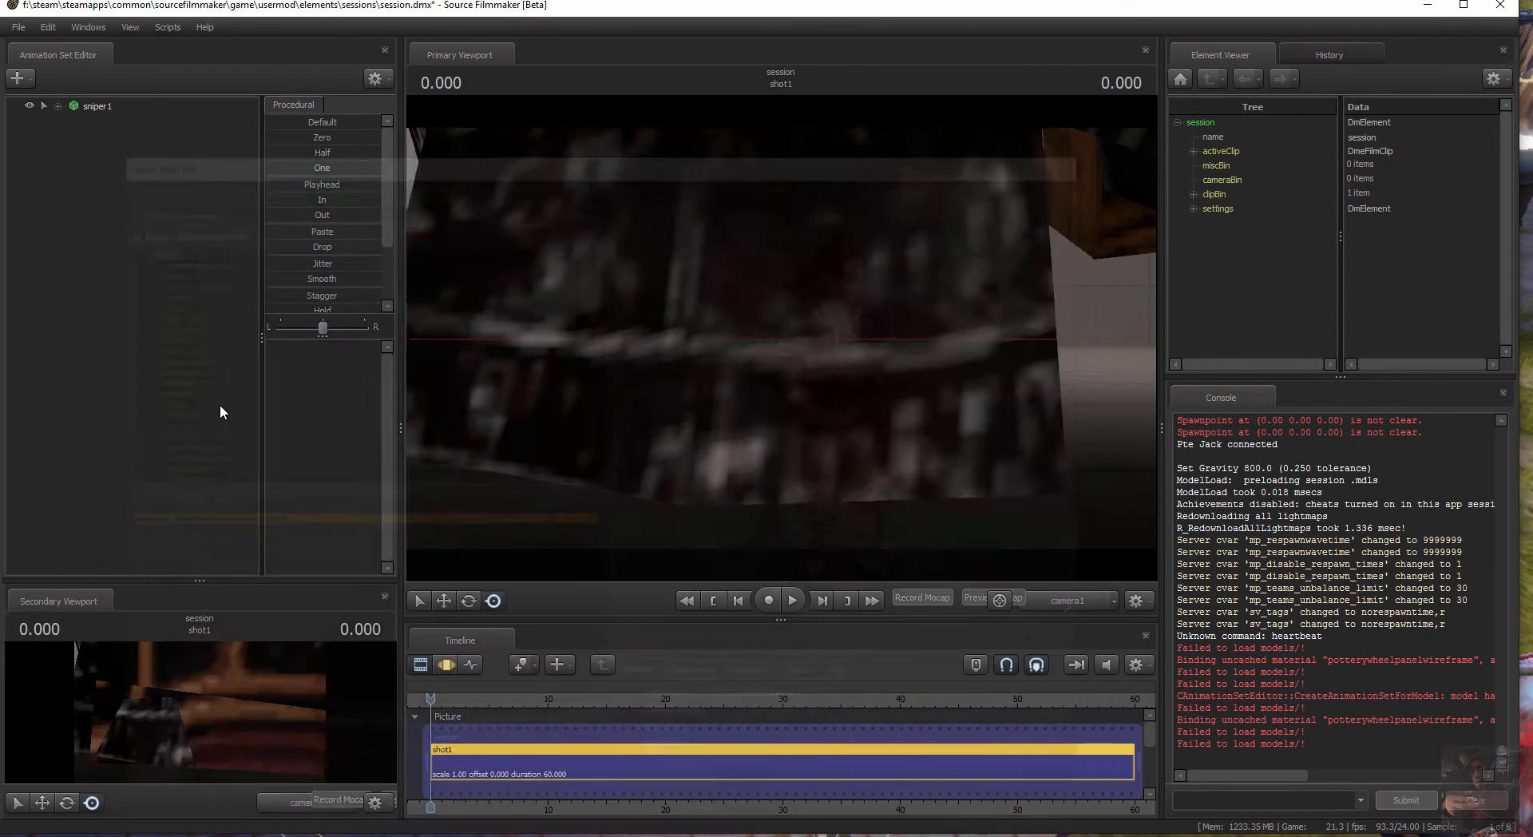
# Create an animation set for the blueshift\crowbar\w_crowbar.mdl model, finding it with the filter "crow"
pyautogui.rightClick(136, 173)
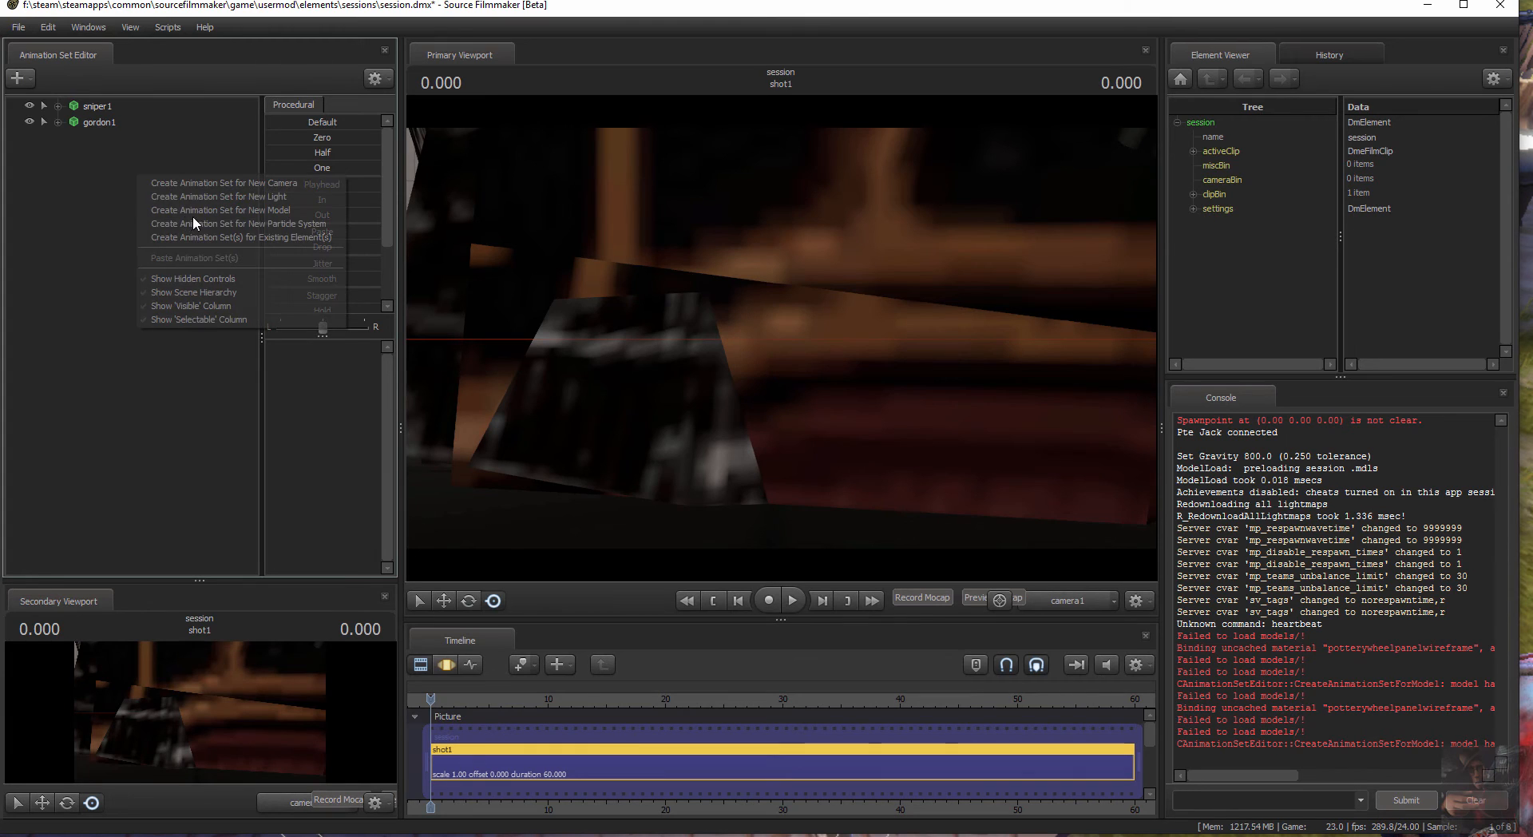
pyautogui.click(212, 210)
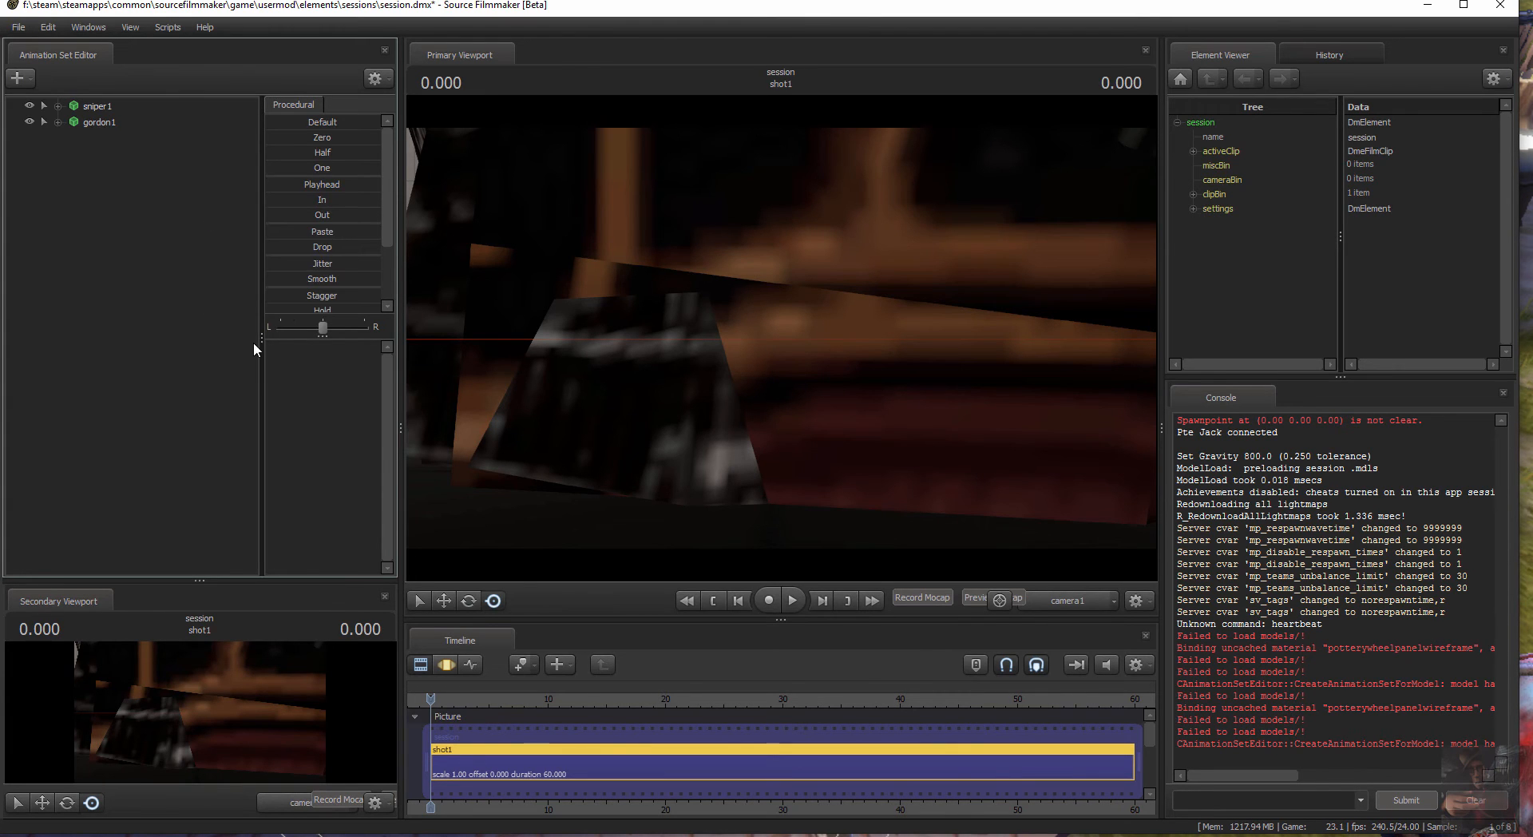
pyautogui.write('cro')
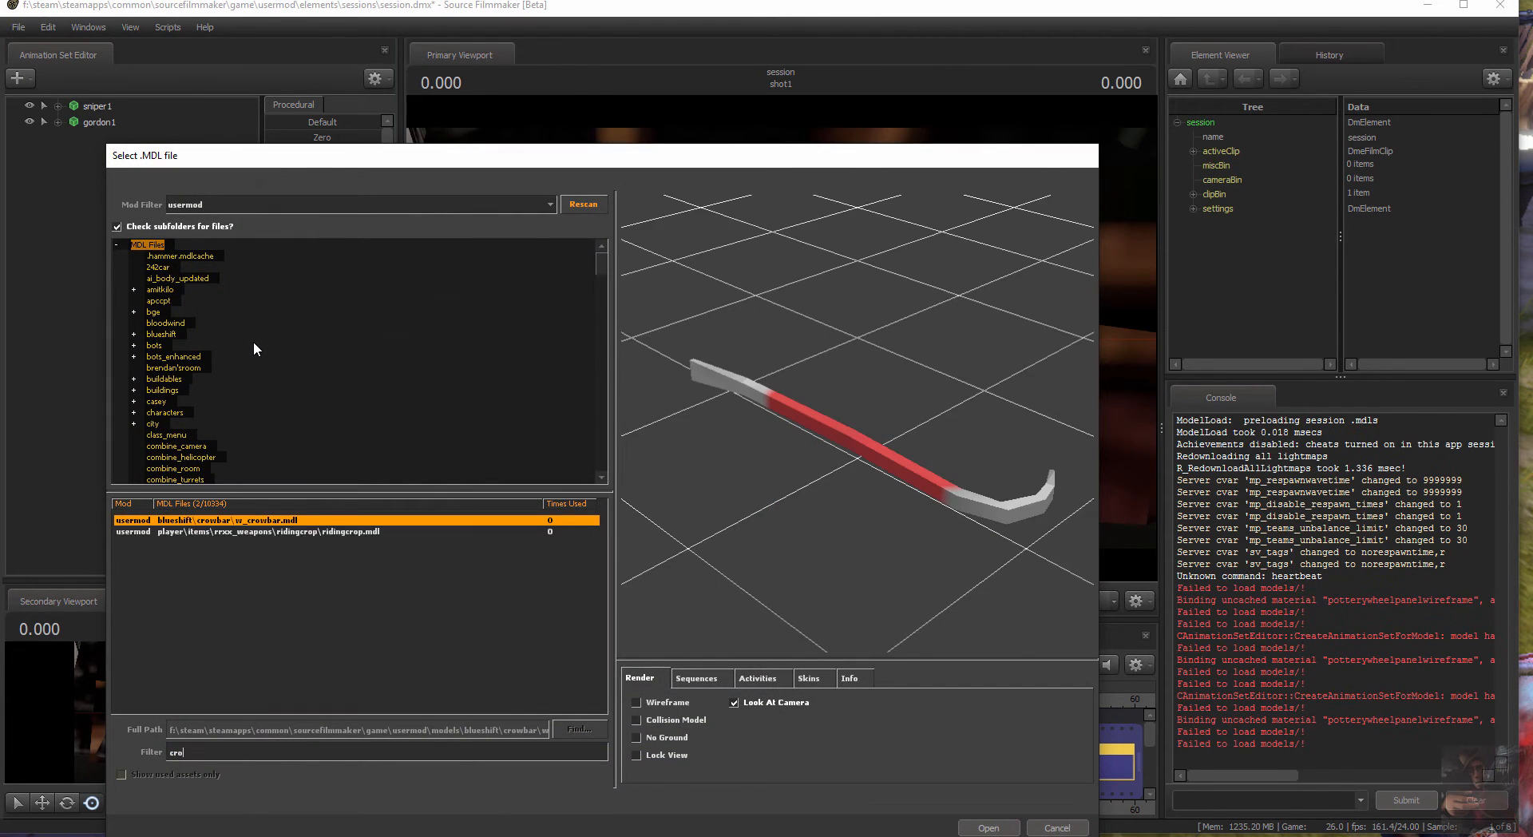
pyautogui.write('w')
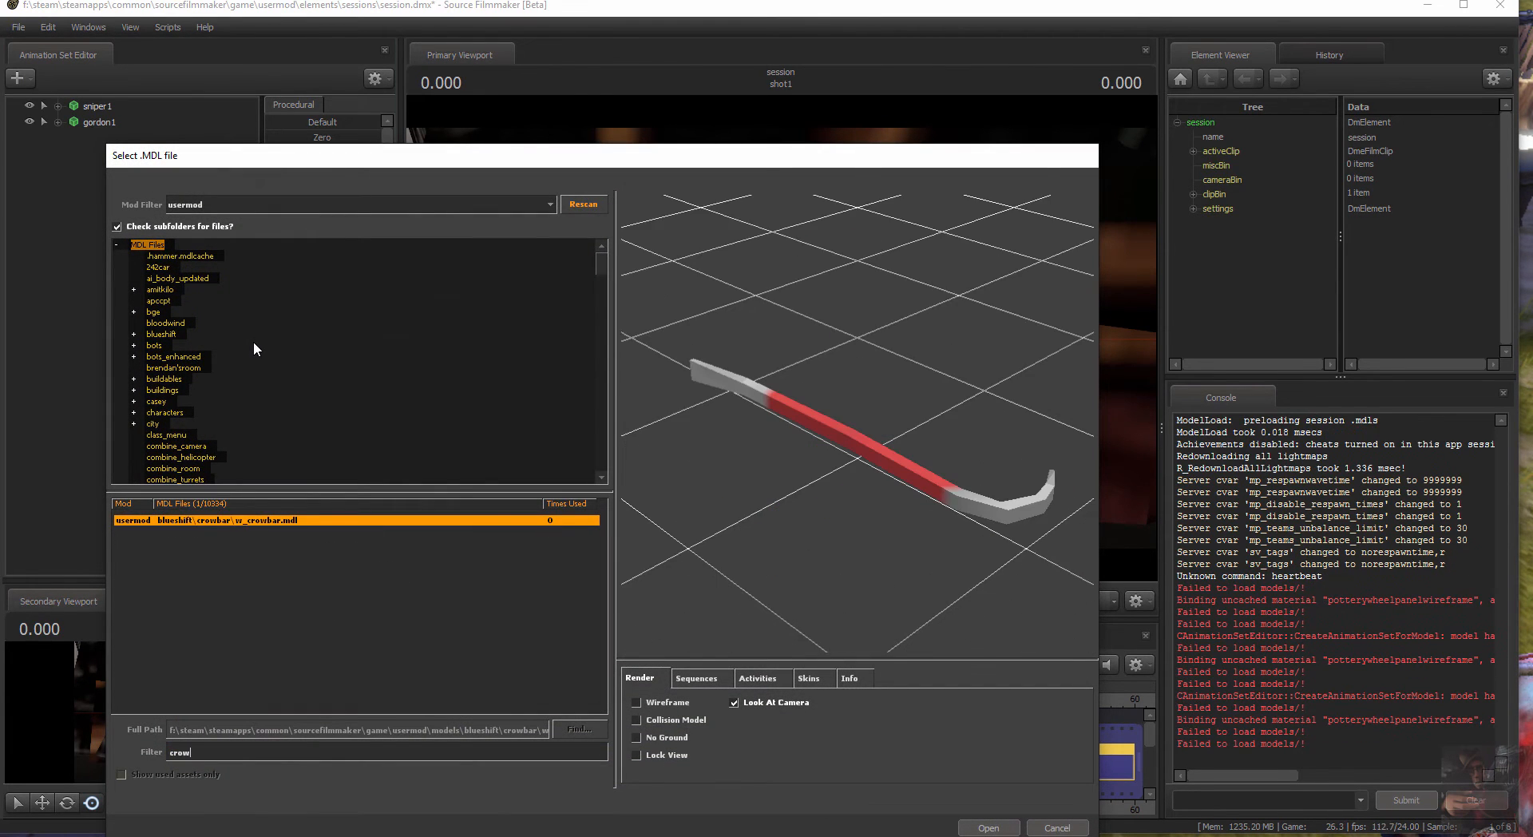
pyautogui.click(990, 827)
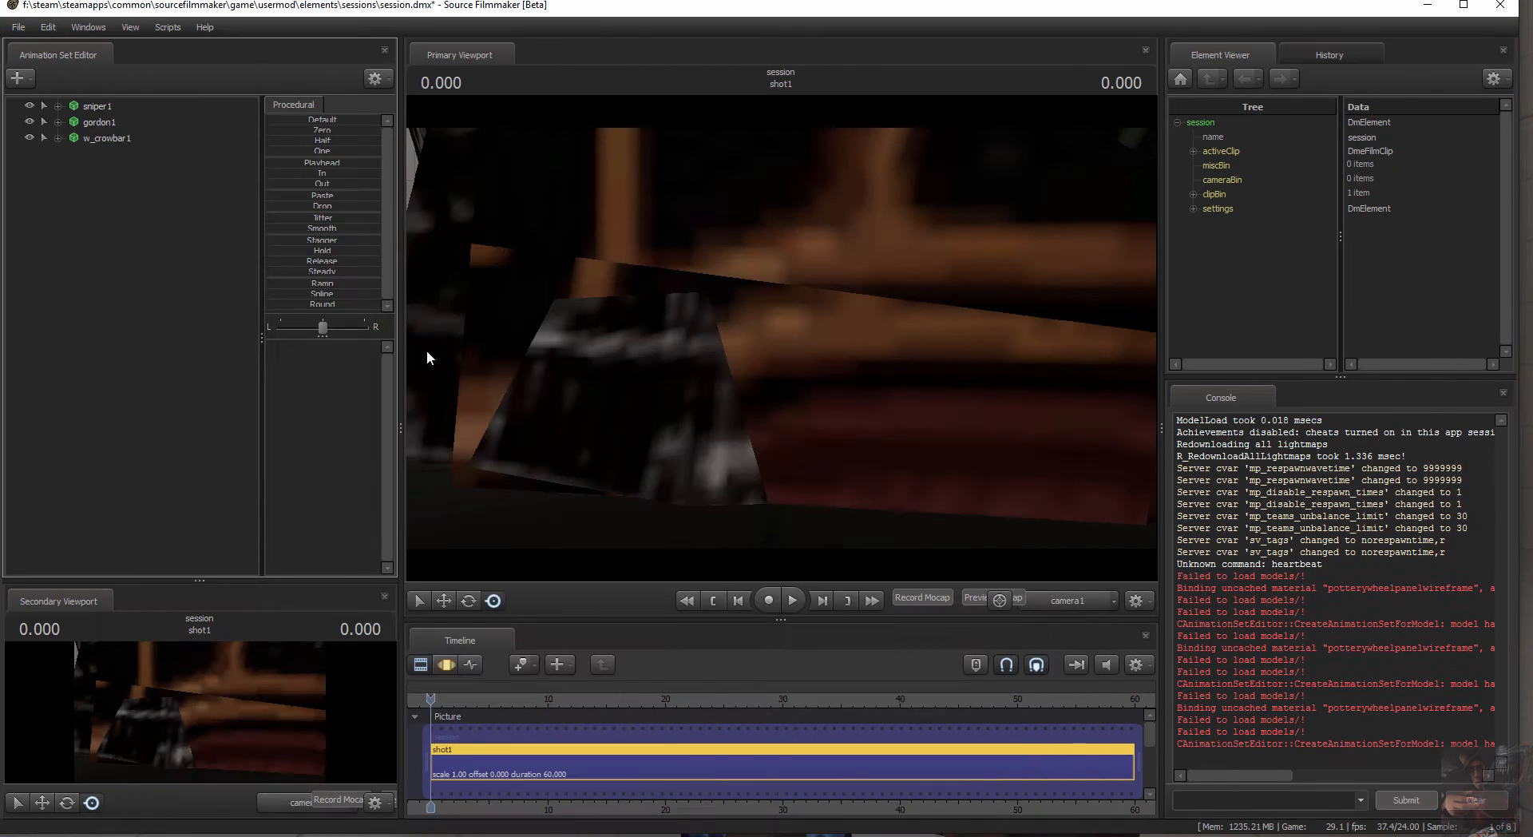
# Create an animation set for the cs16\guerilla\guerilla.mdl model, finding it with the filter "gu"
pyautogui.rightClick(126, 179)
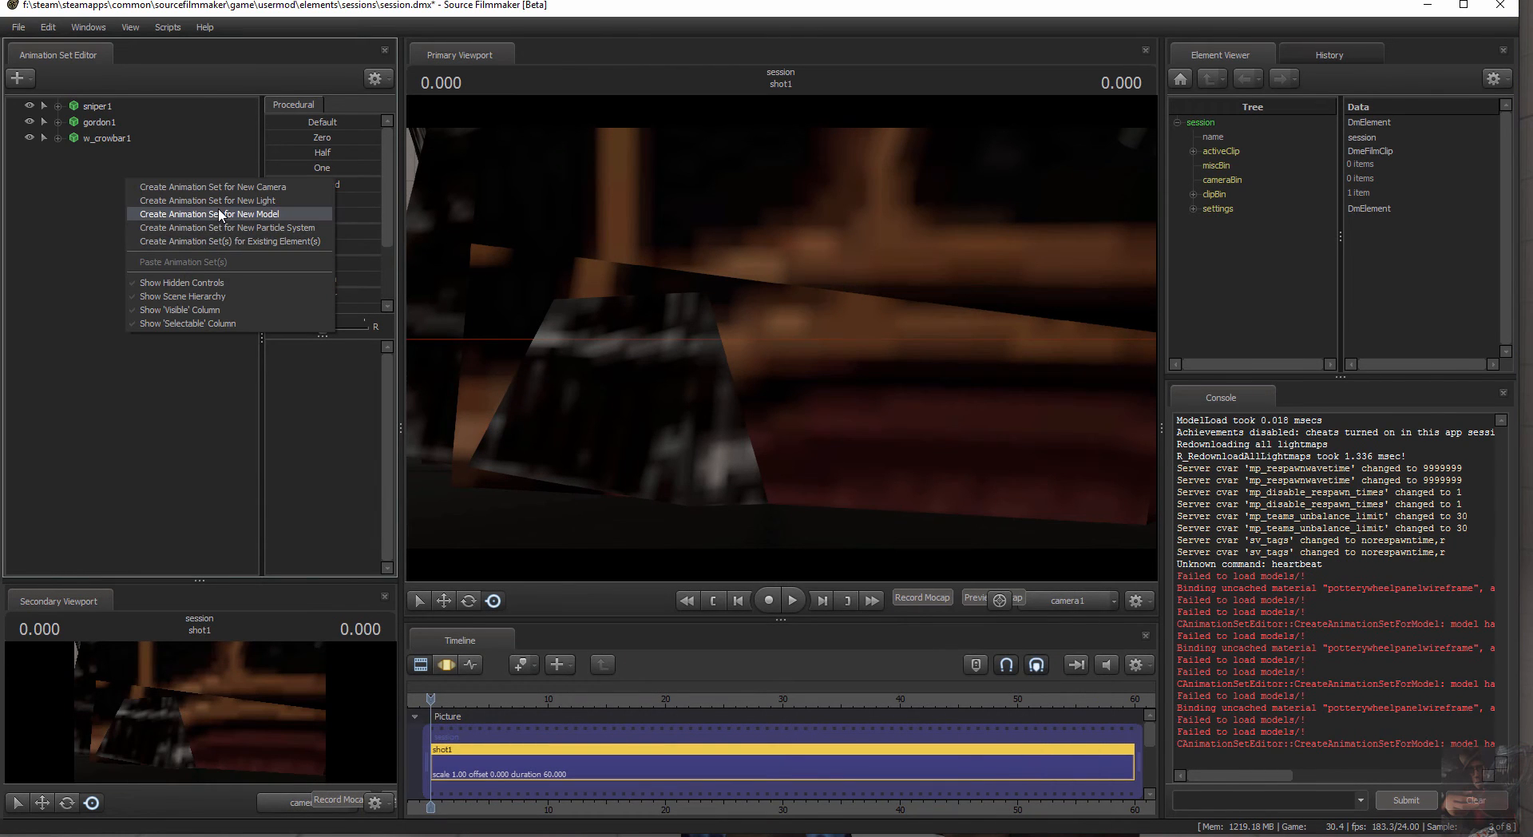
pyautogui.click(221, 214)
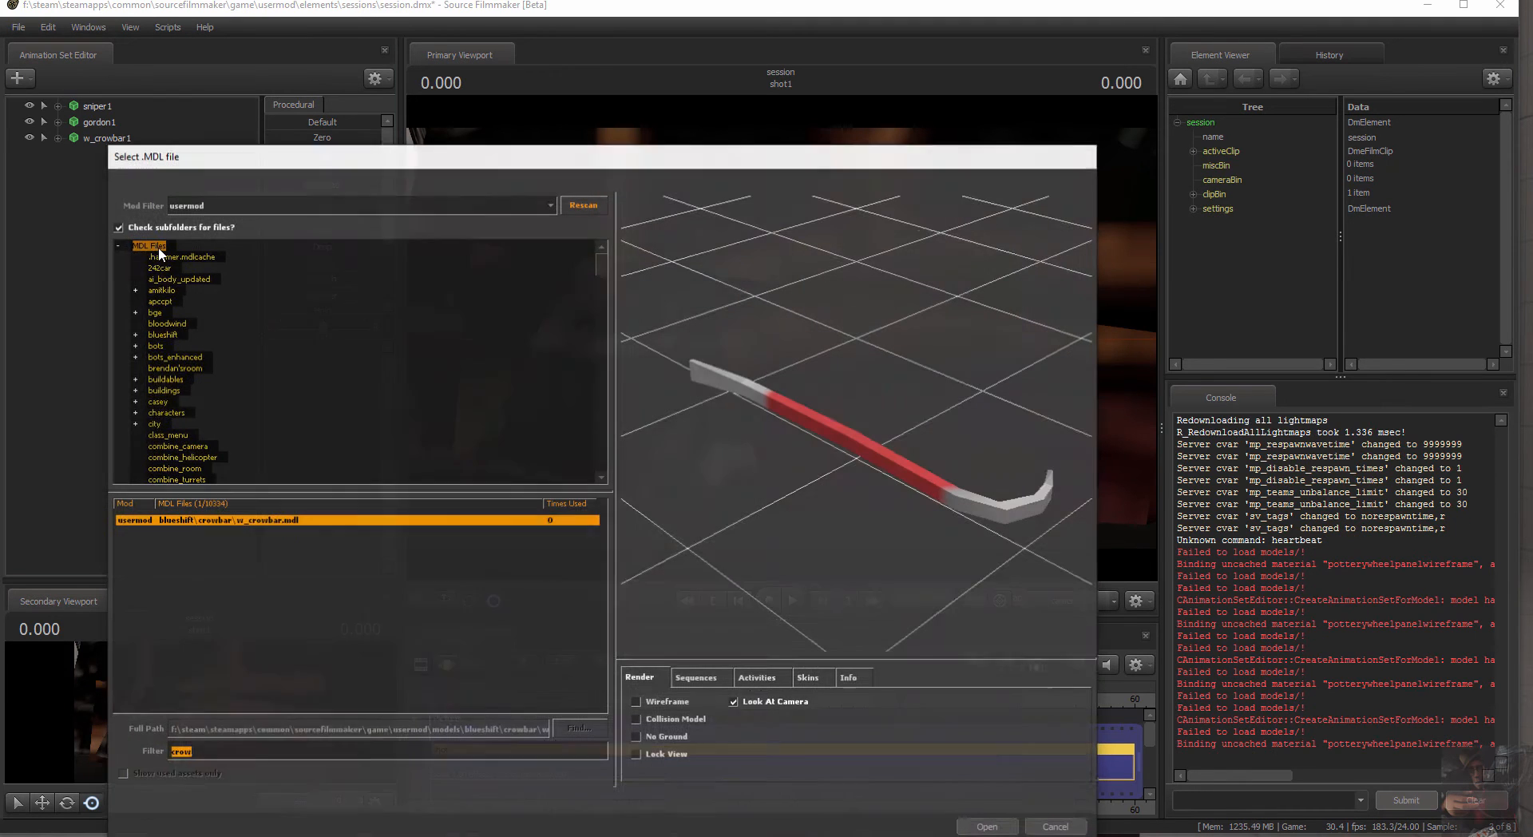
pyautogui.write('gu')
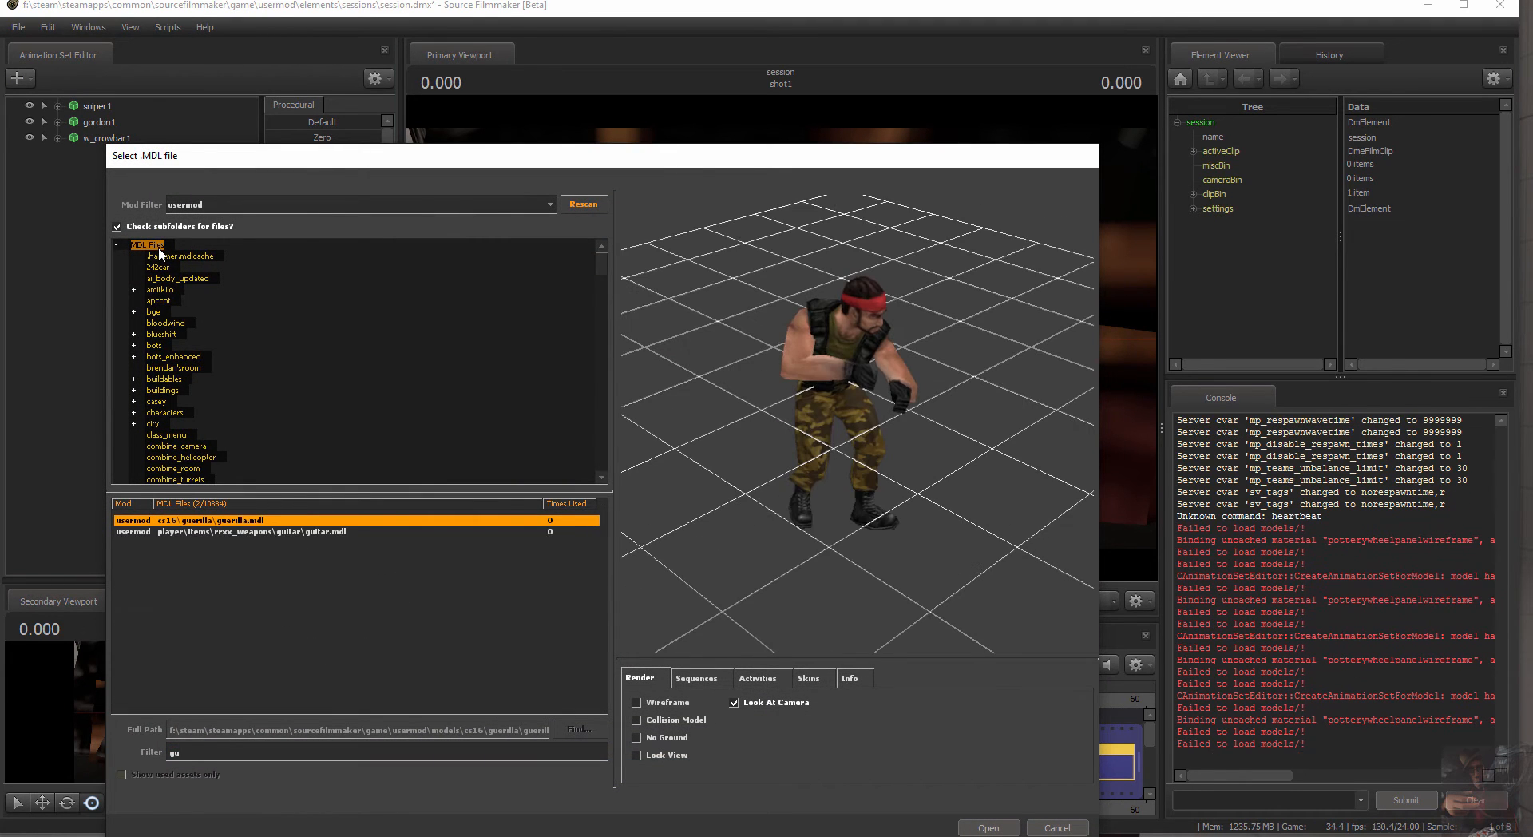
pyautogui.click(986, 827)
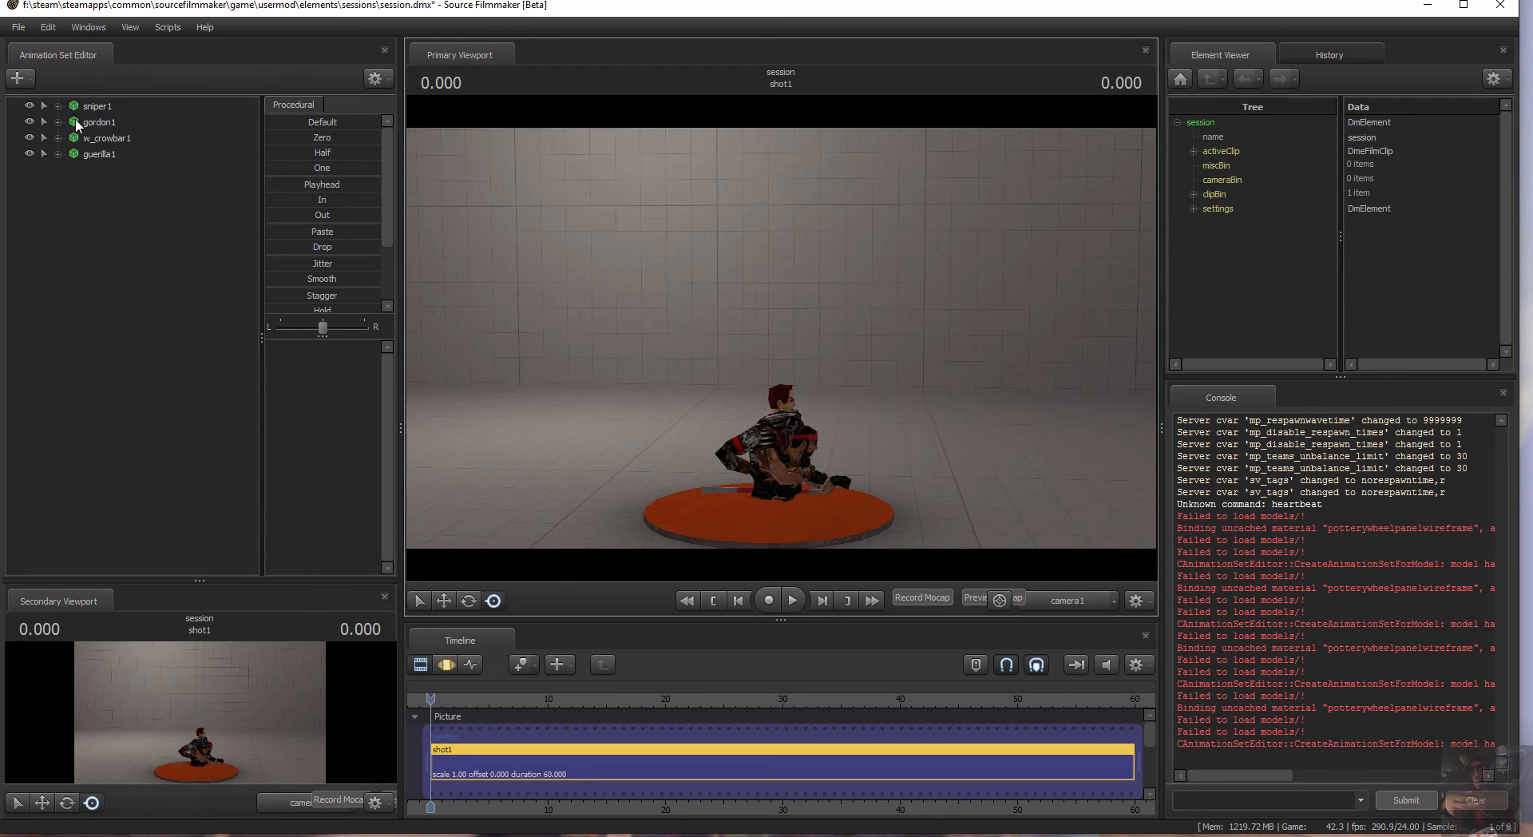
# Expand the sniper1, gordon1, w_crowbar1 and guerilla1 animation sets down to each Body rootTransform's pos and rot controls
pyautogui.click(58, 105)
pyautogui.click(57, 152)
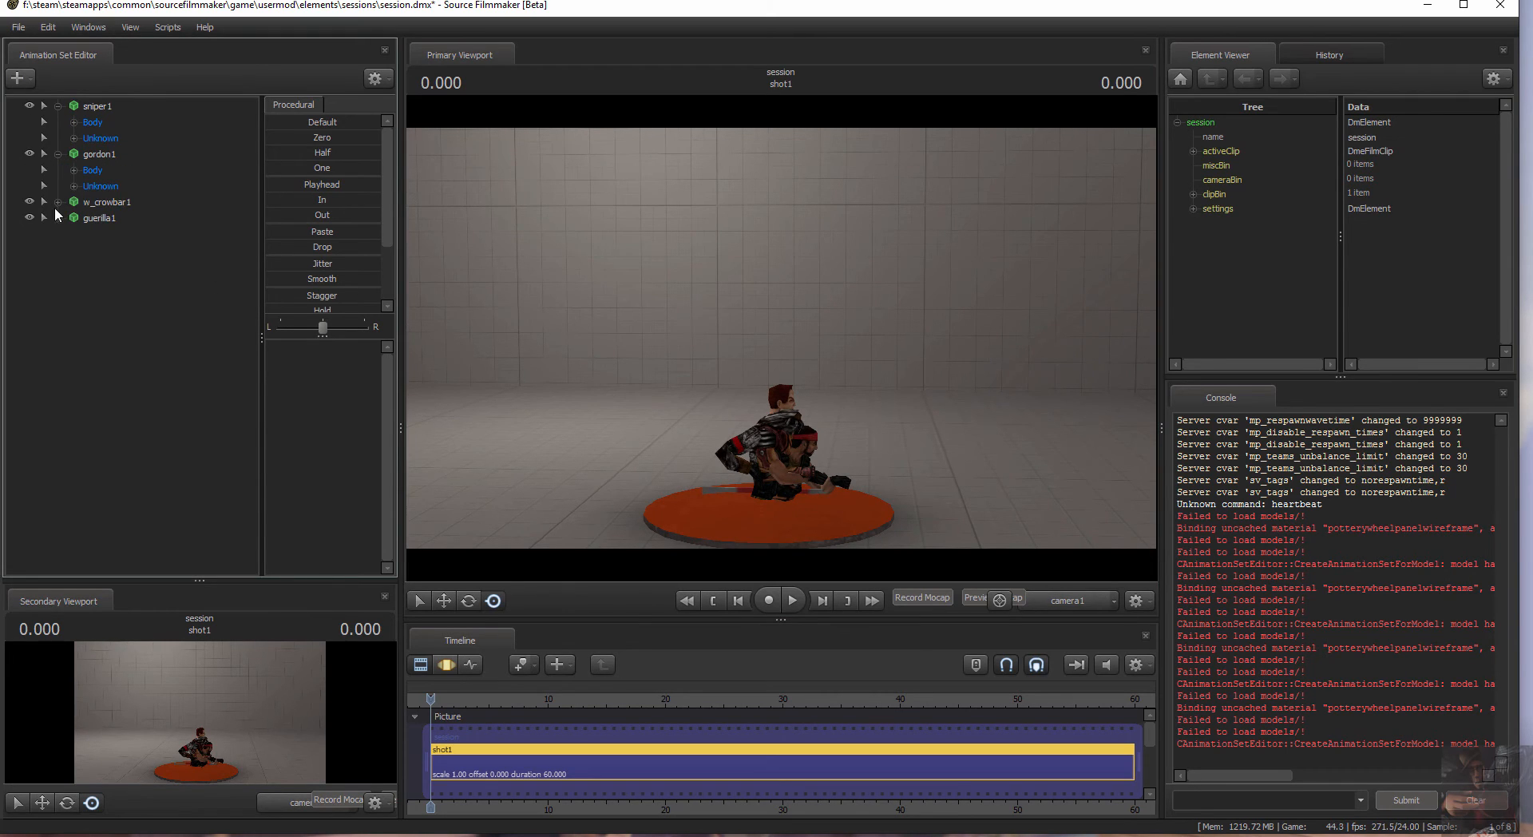
pyautogui.click(55, 202)
pyautogui.click(57, 252)
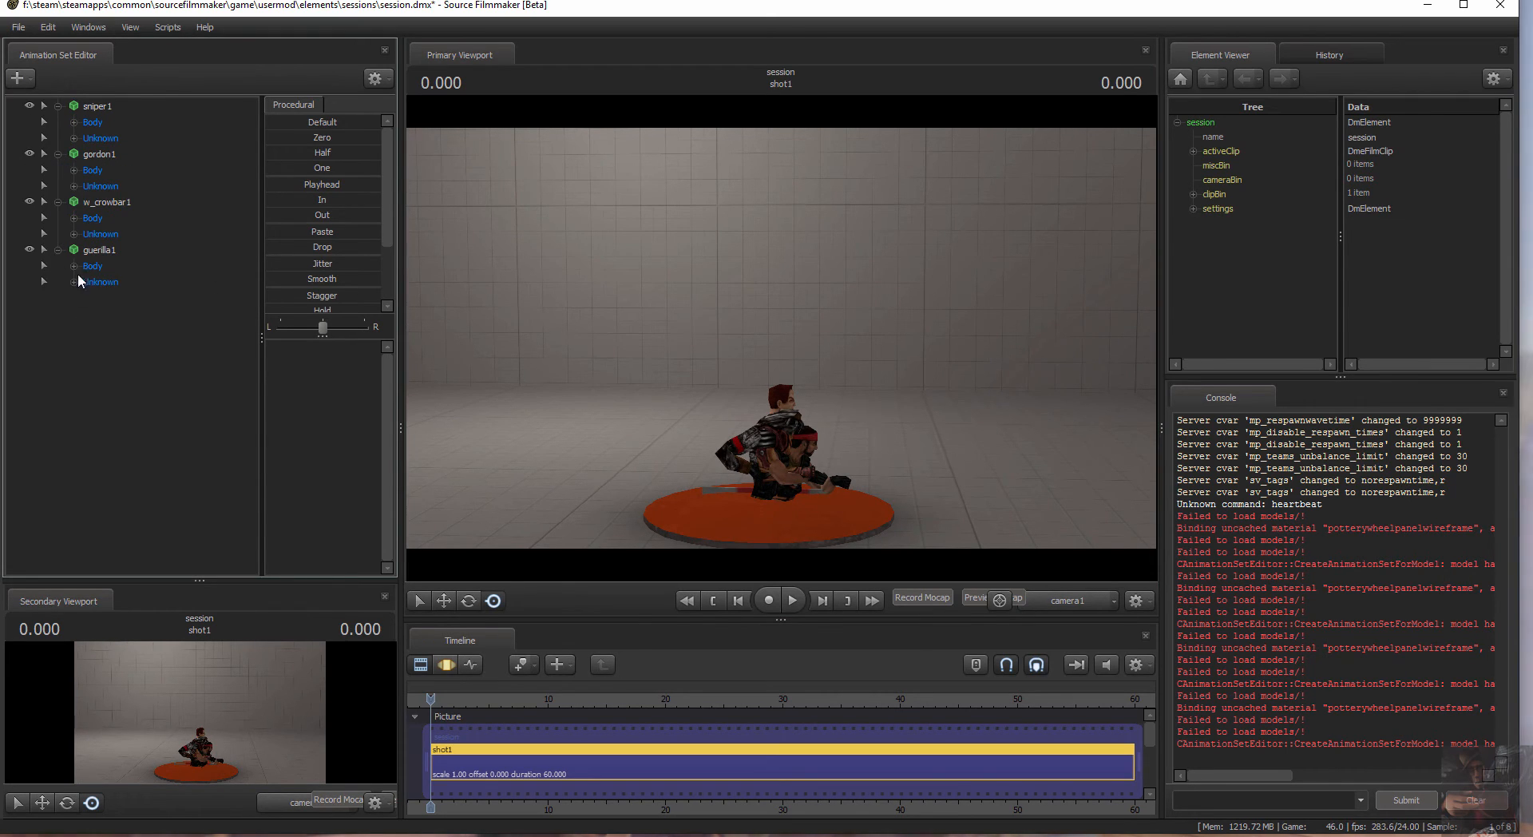
pyautogui.click(73, 122)
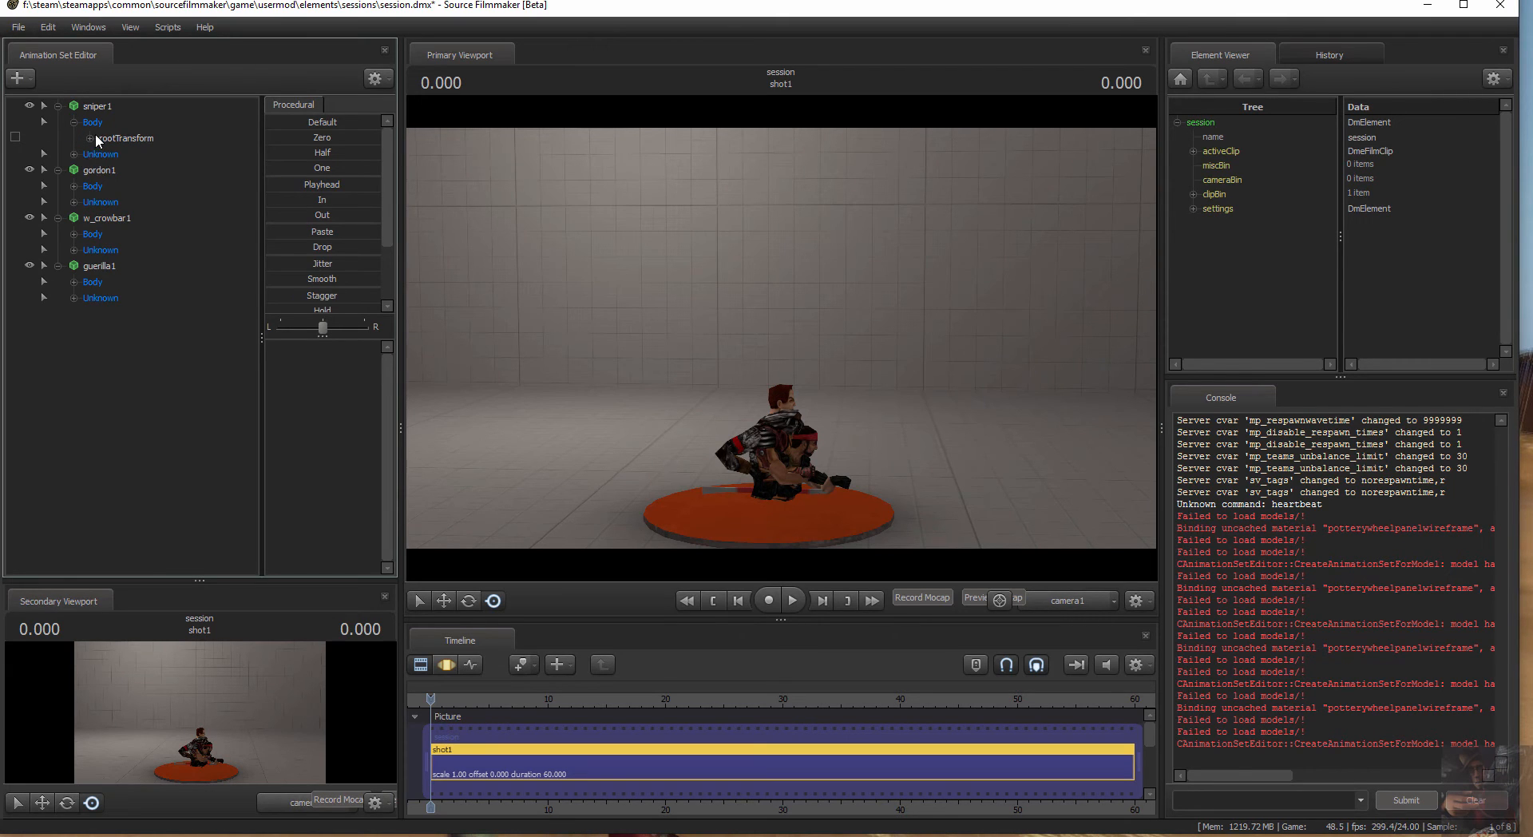
pyautogui.click(89, 138)
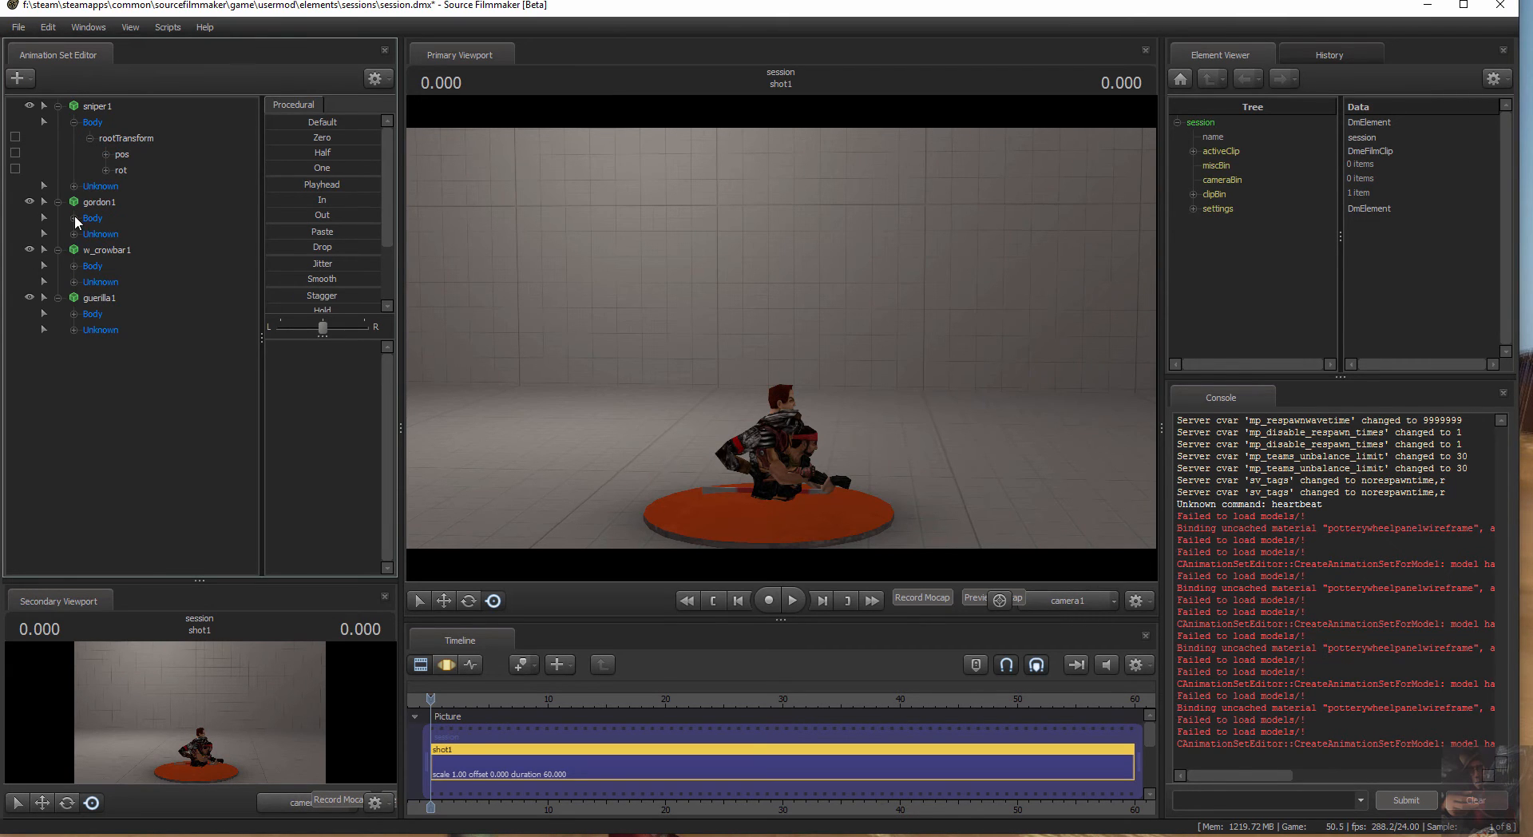
pyautogui.click(75, 216)
pyautogui.click(89, 234)
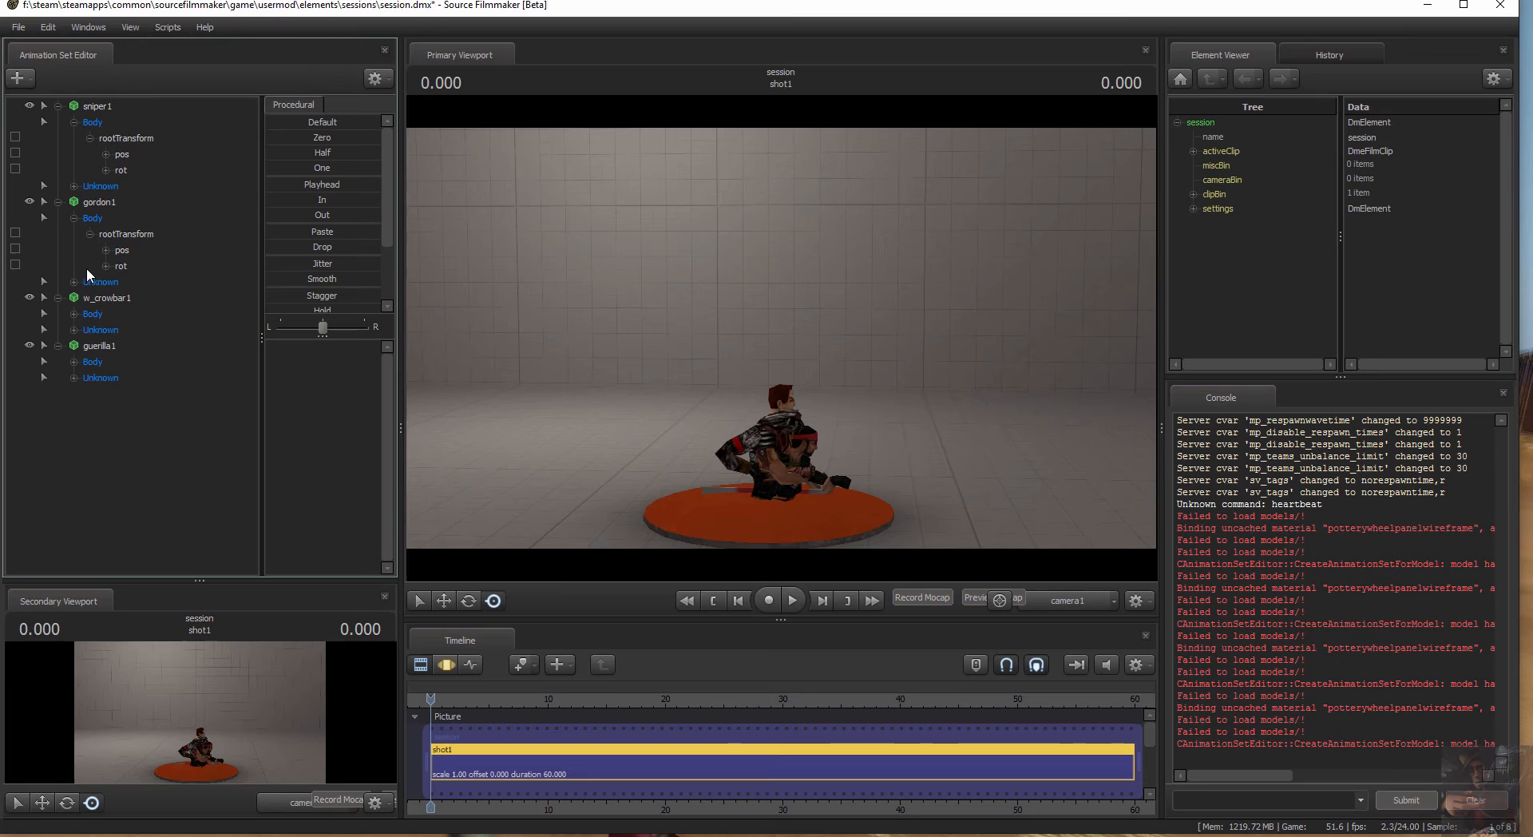
pyautogui.click(74, 314)
pyautogui.click(89, 330)
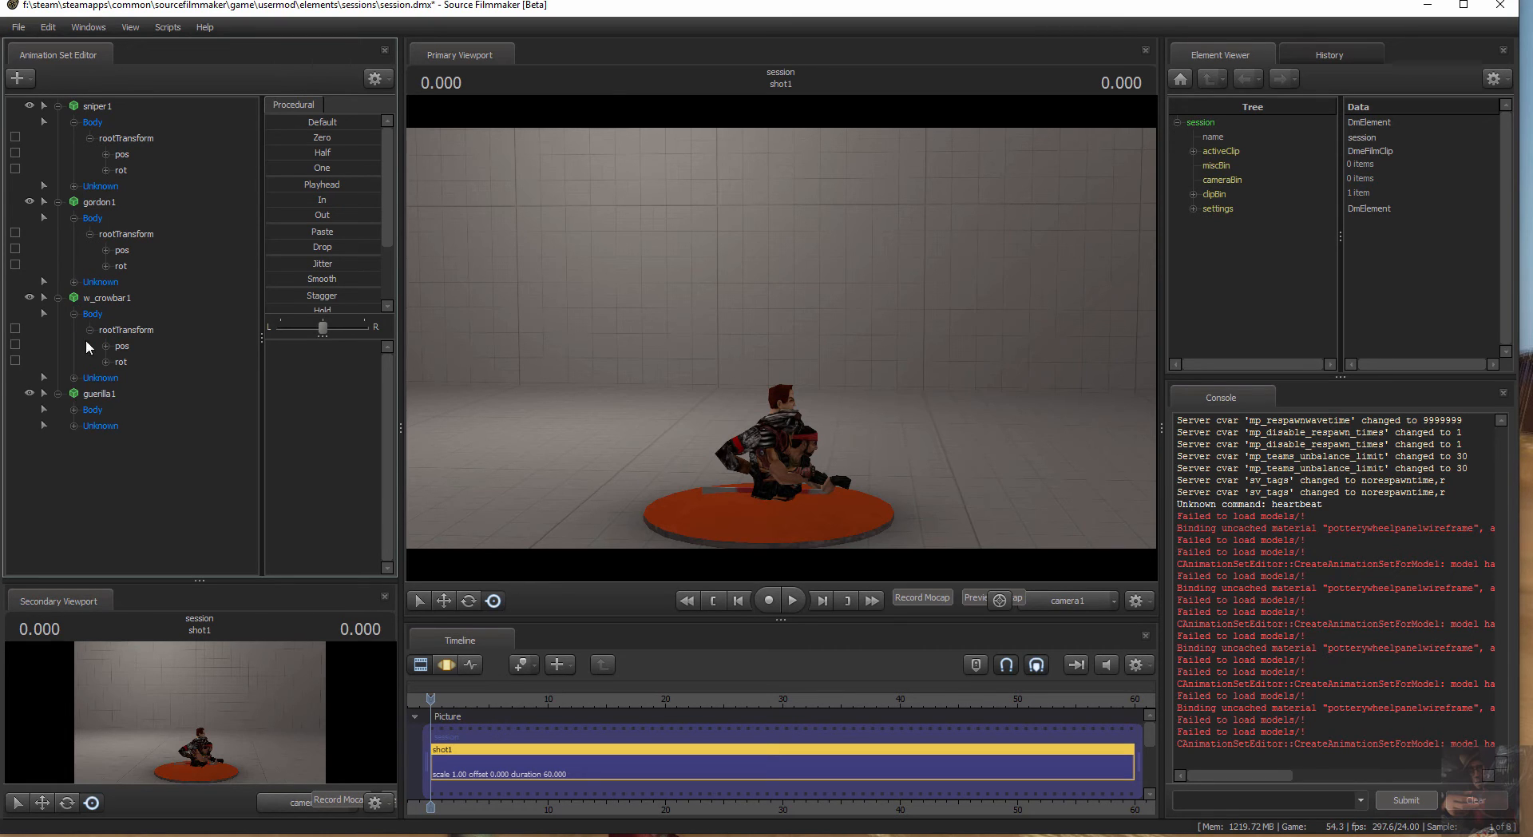
pyautogui.click(74, 408)
pyautogui.click(90, 425)
# Select the rootTransform pos controls of all four animation sets and apply the Default preset to them in the Motion Editor
pyautogui.click(129, 154)
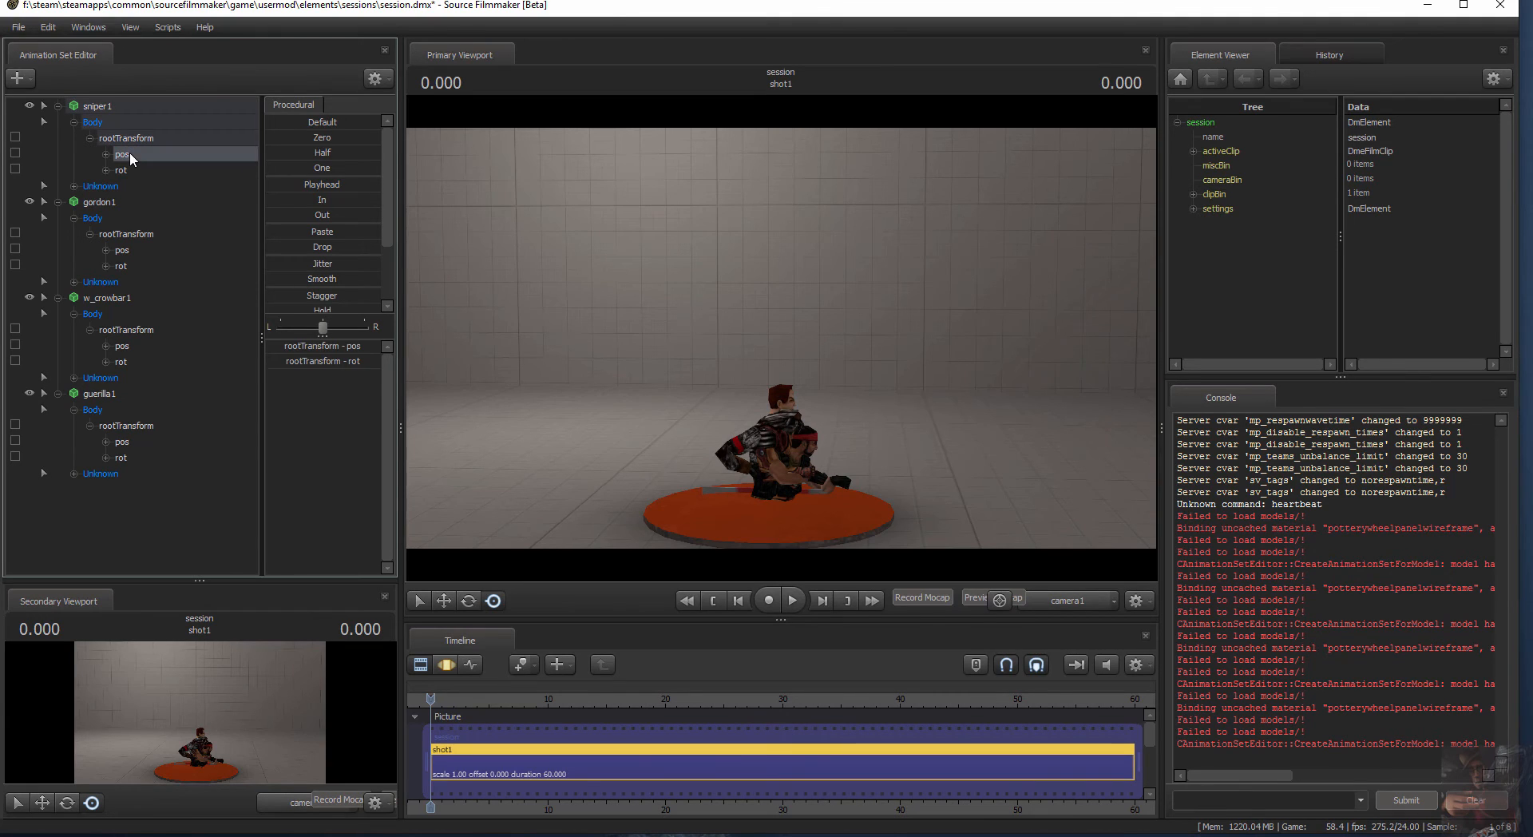
pyautogui.keyDown('ctrl'); pyautogui.click(147, 248); pyautogui.keyUp('ctrl')
pyautogui.keyDown('ctrl'); pyautogui.click(127, 345); pyautogui.keyUp('ctrl')
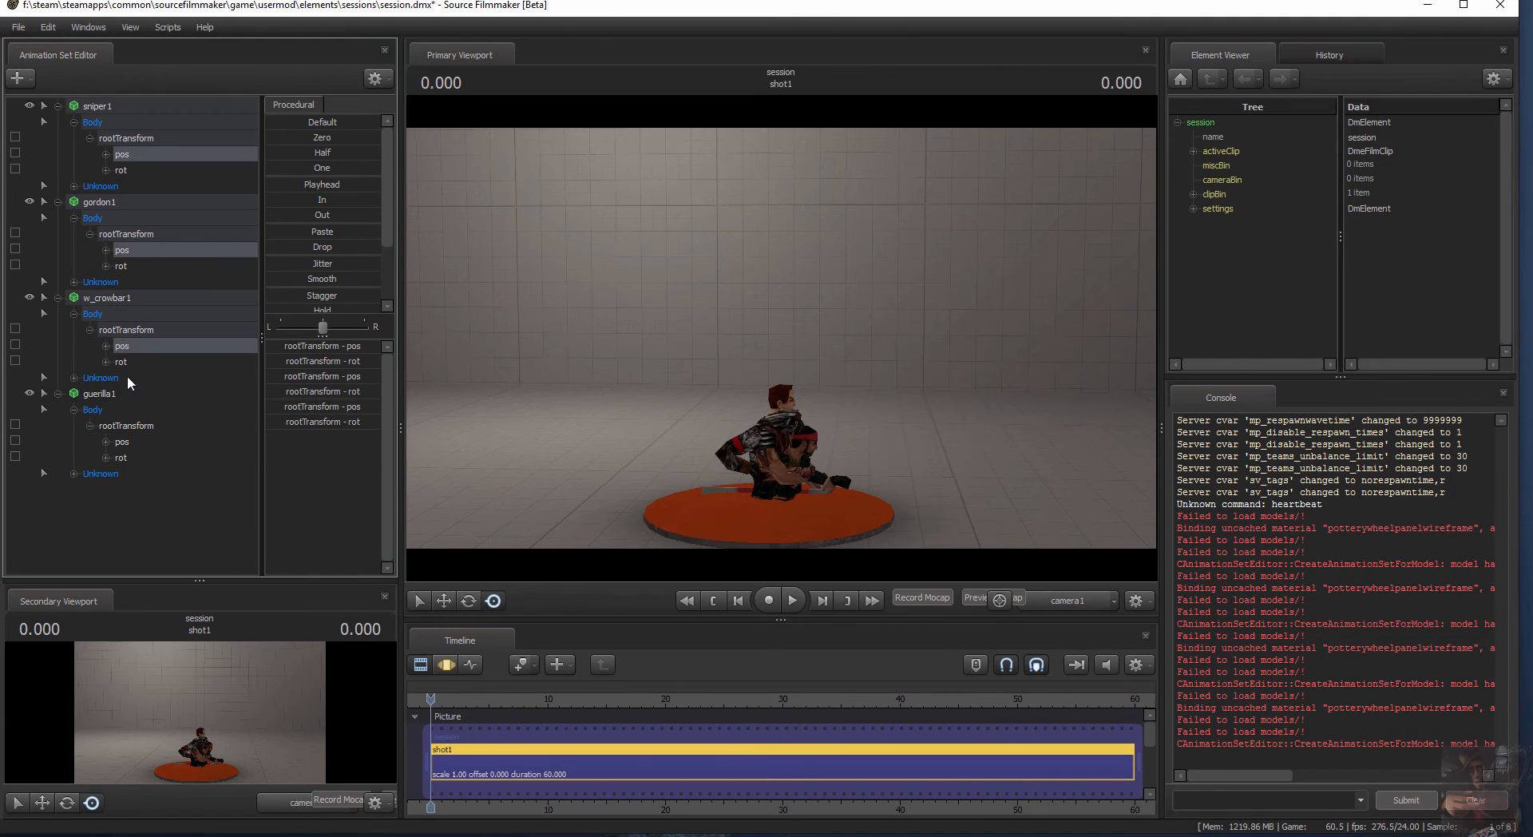
pyautogui.keyDown('ctrl'); pyautogui.click(122, 443); pyautogui.keyUp('ctrl')
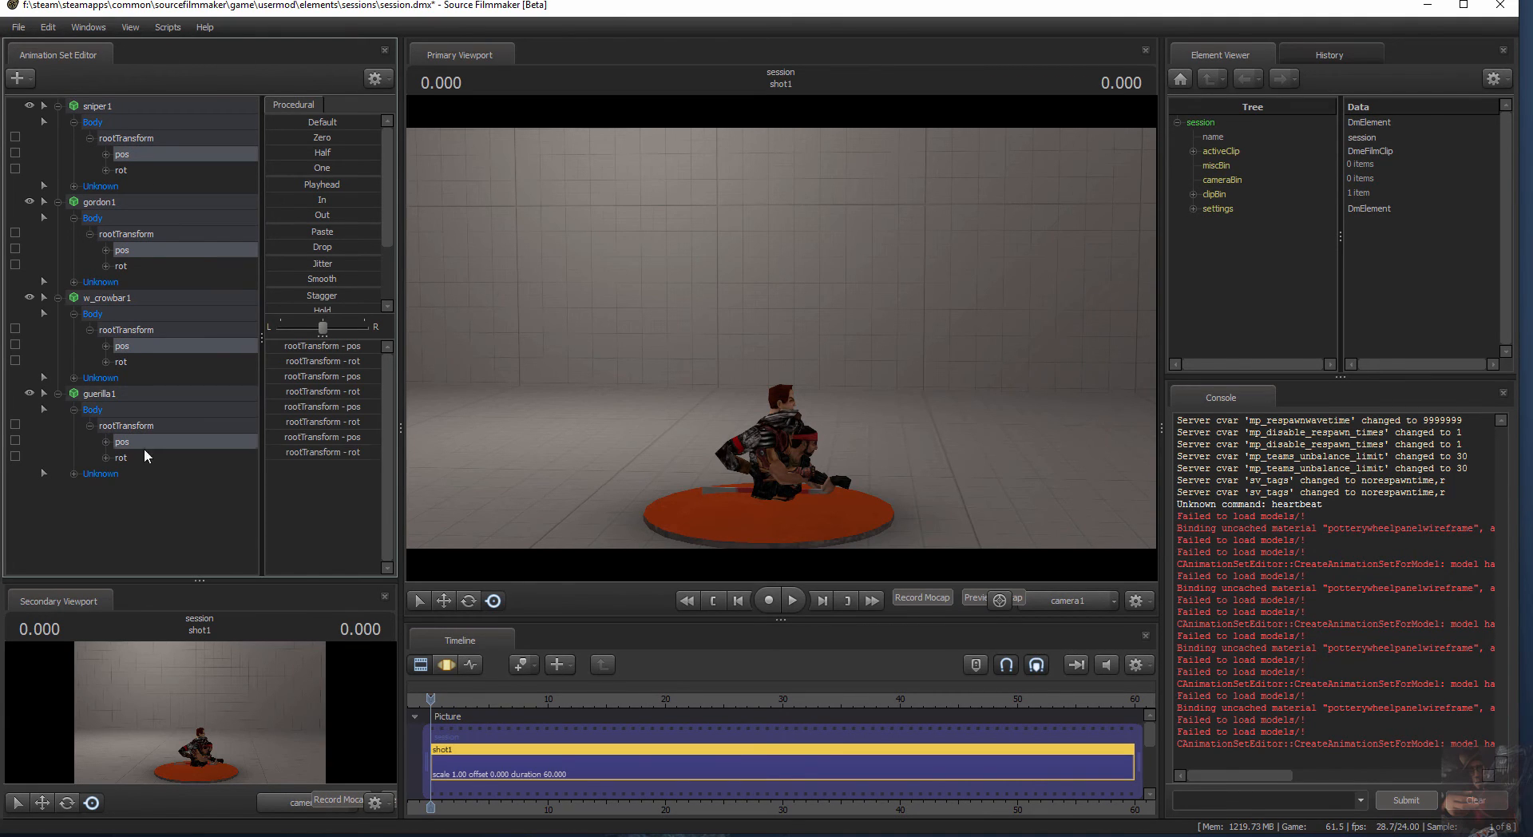
pyautogui.click(447, 667)
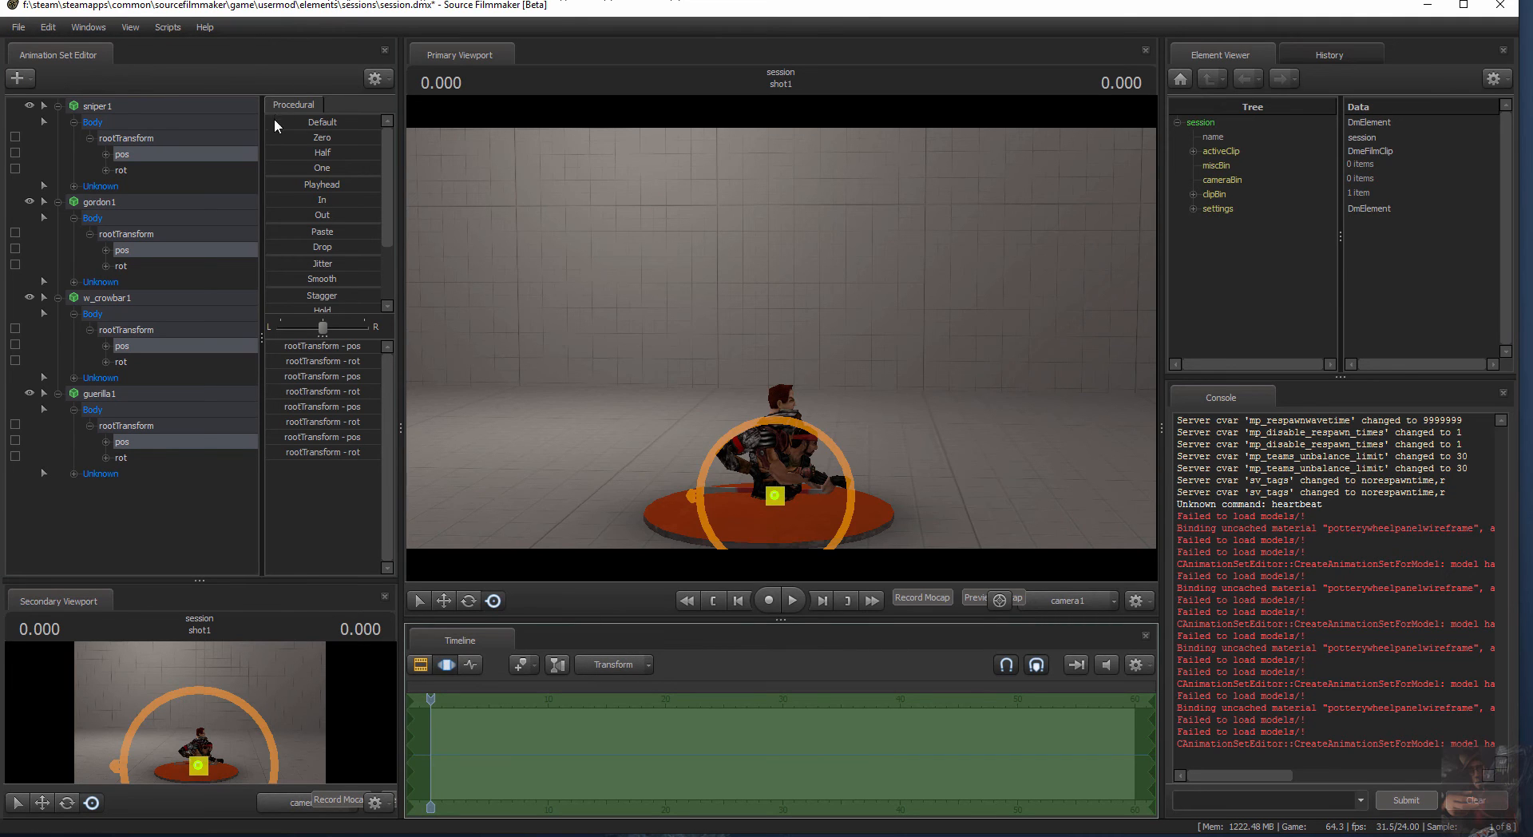
pyautogui.moveTo(270, 123); pyautogui.dragTo(369, 124)
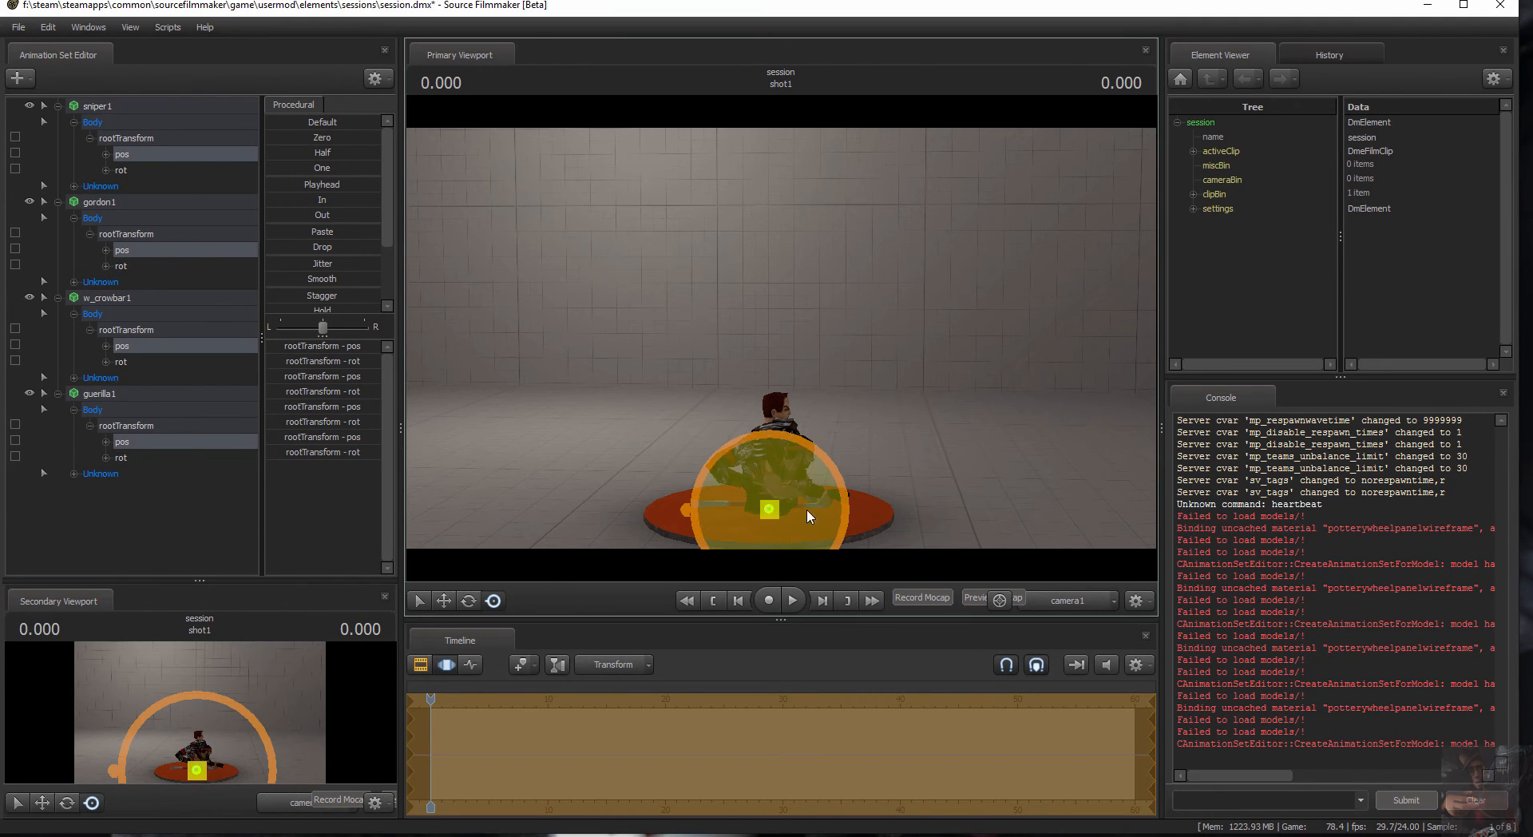
# Raise all four selected models together with the Move manipulator until the characters' feet rest on the orange turntable
pyautogui.moveTo(1017, 350); pyautogui.dragTo(777, 339)
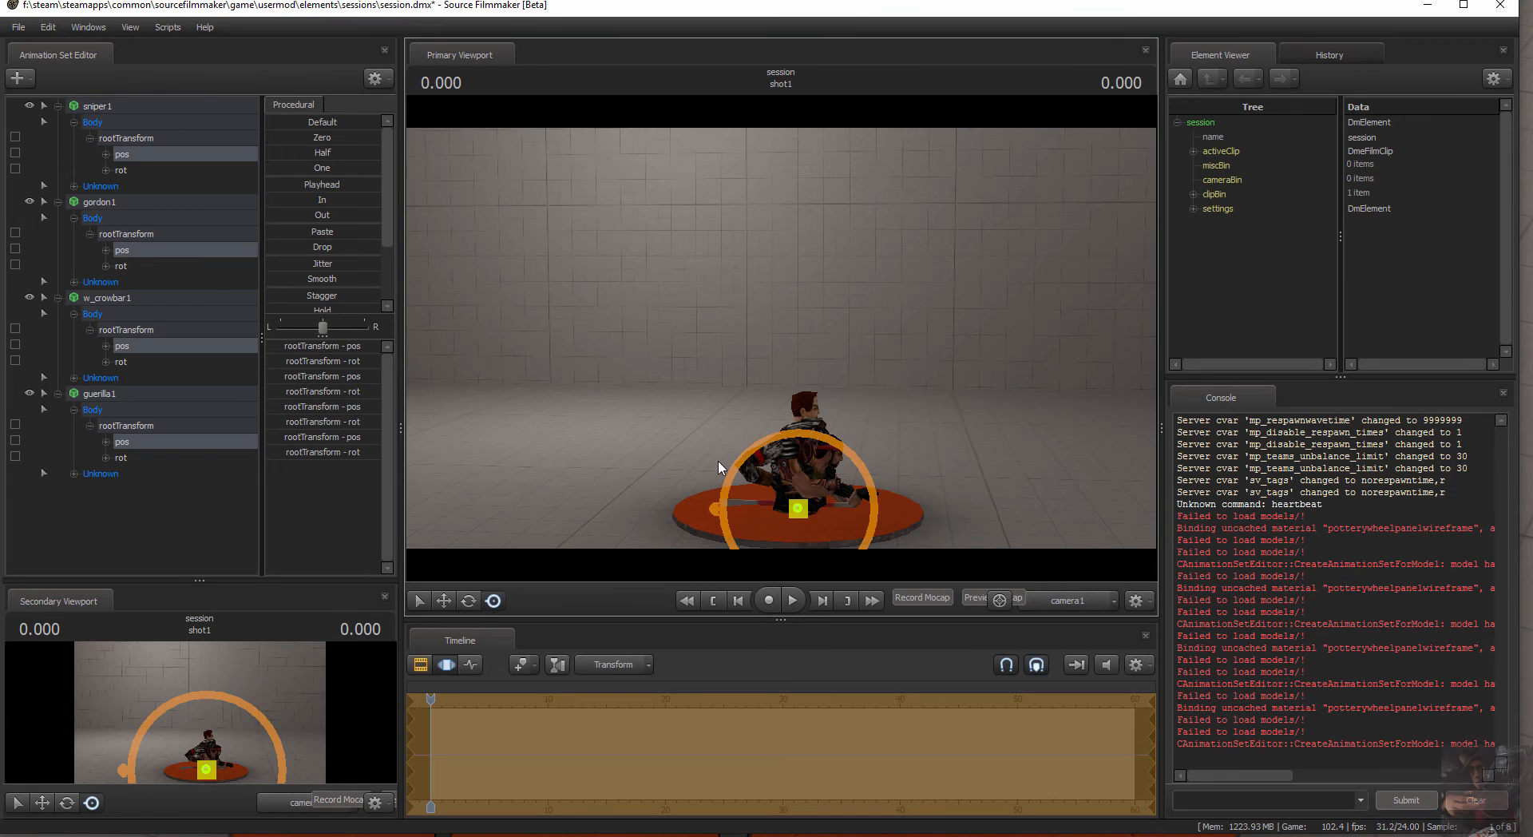
pyautogui.click(444, 601)
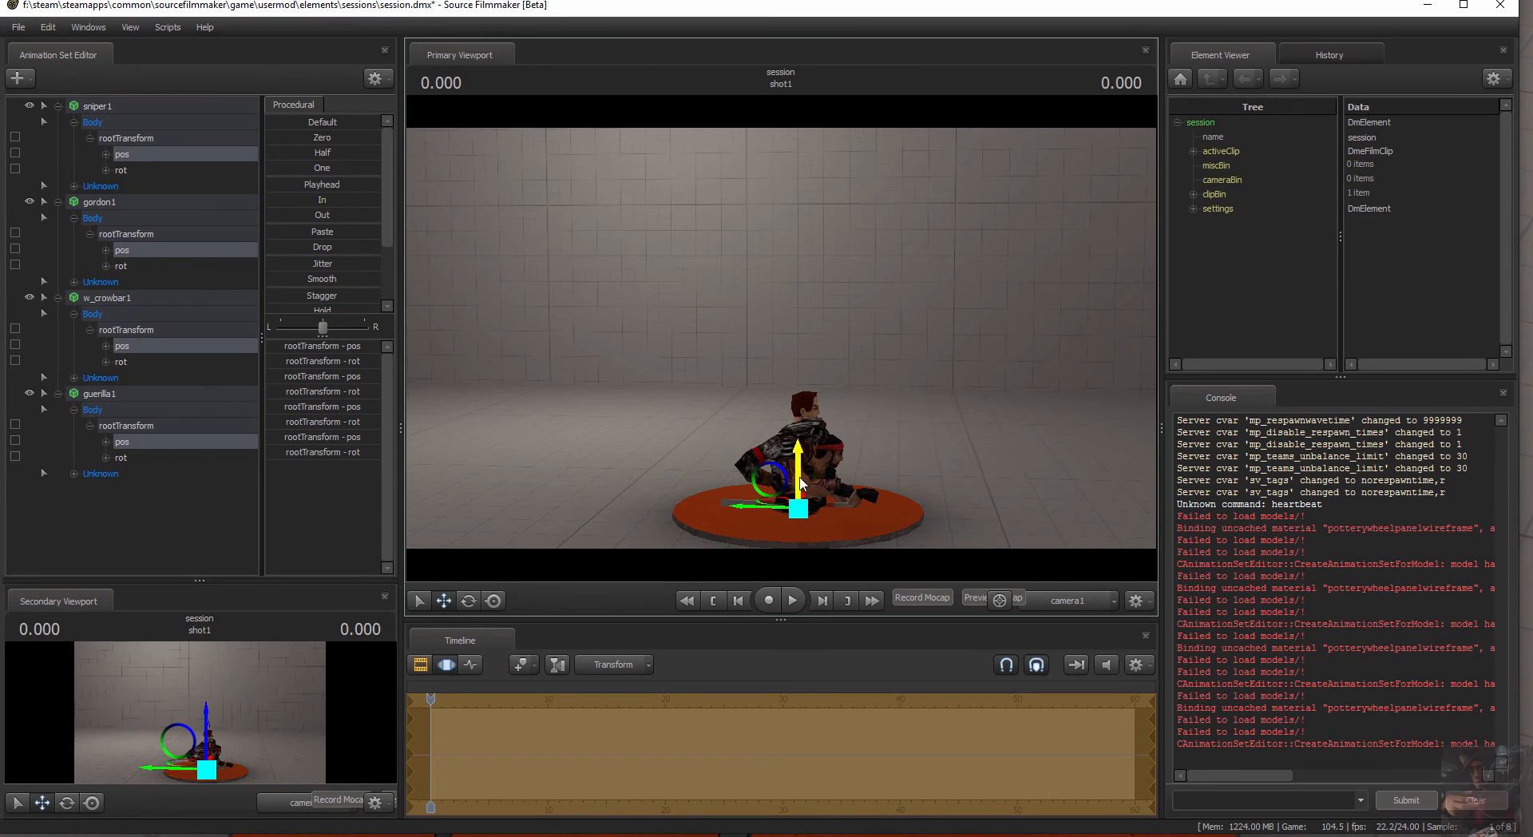
pyautogui.moveTo(798, 479); pyautogui.dragTo(797, 368)
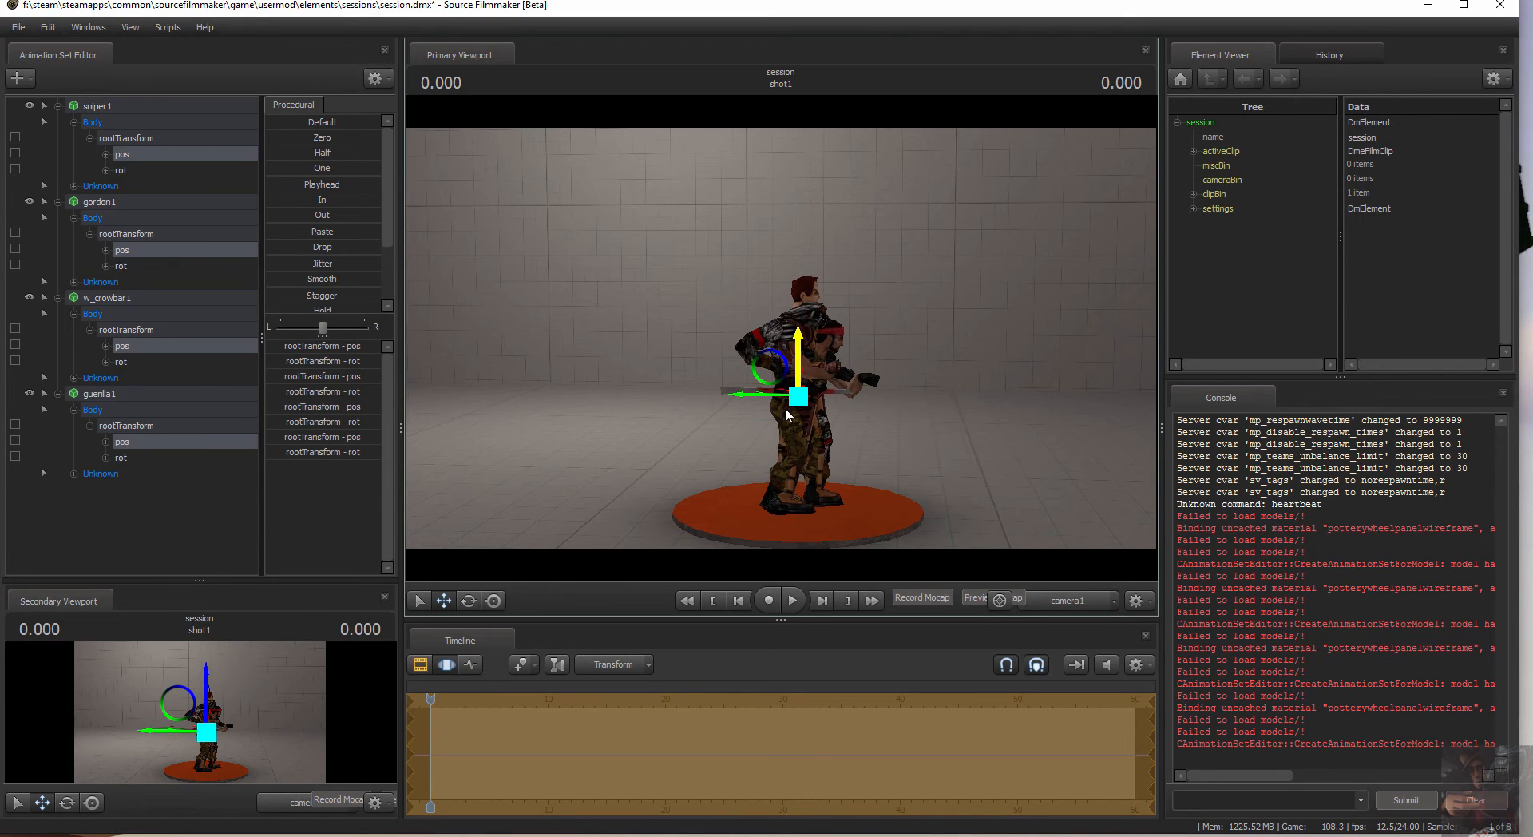
# Move sniper1 horizontally to one side of guerilla1 and gordon1 to the opposite side, spreading the characters apart
pyautogui.click(90, 122)
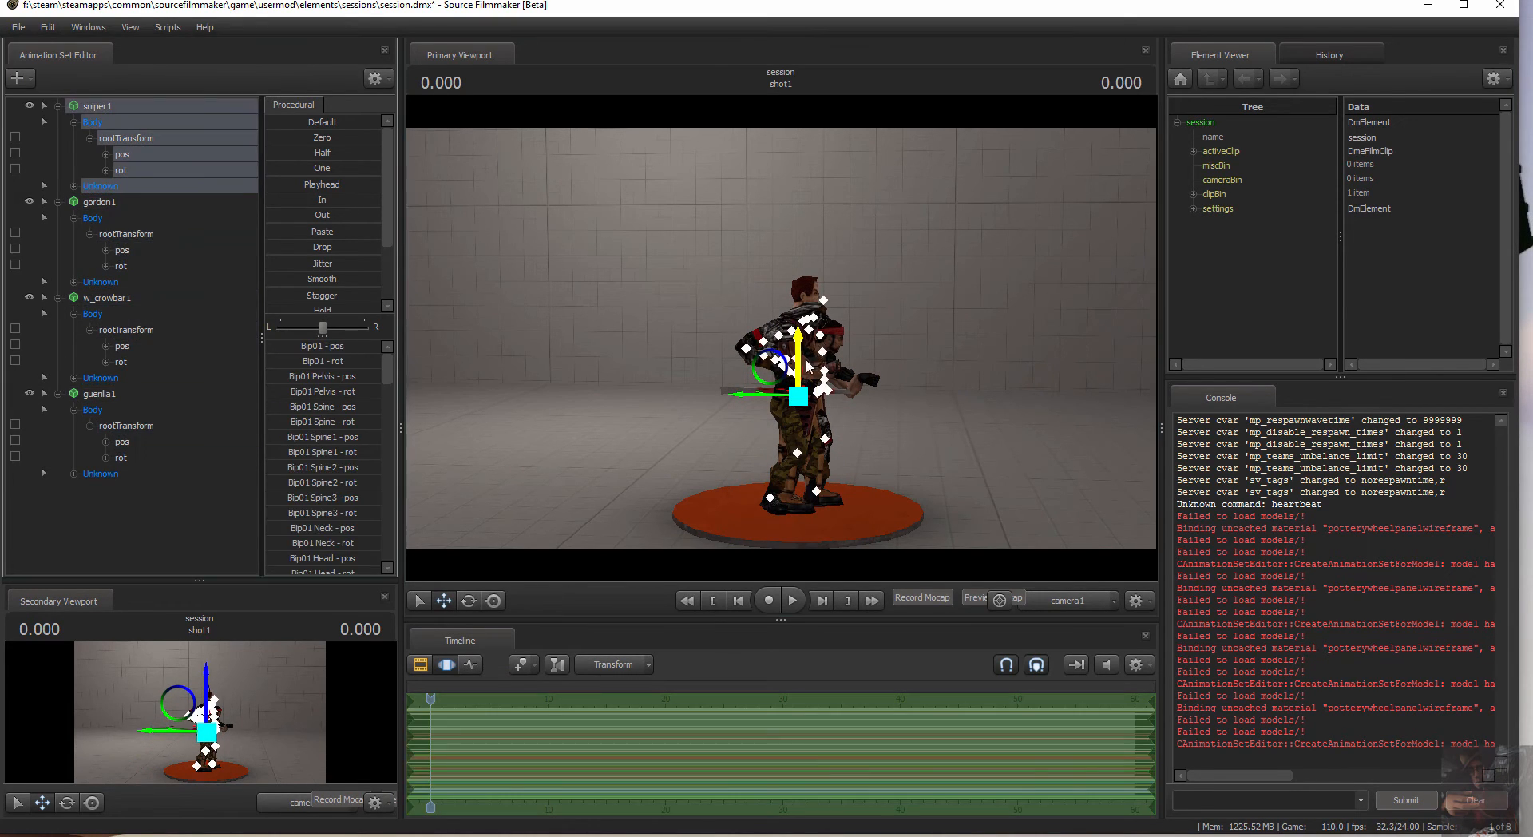
pyautogui.moveTo(745, 396); pyautogui.dragTo(607, 393)
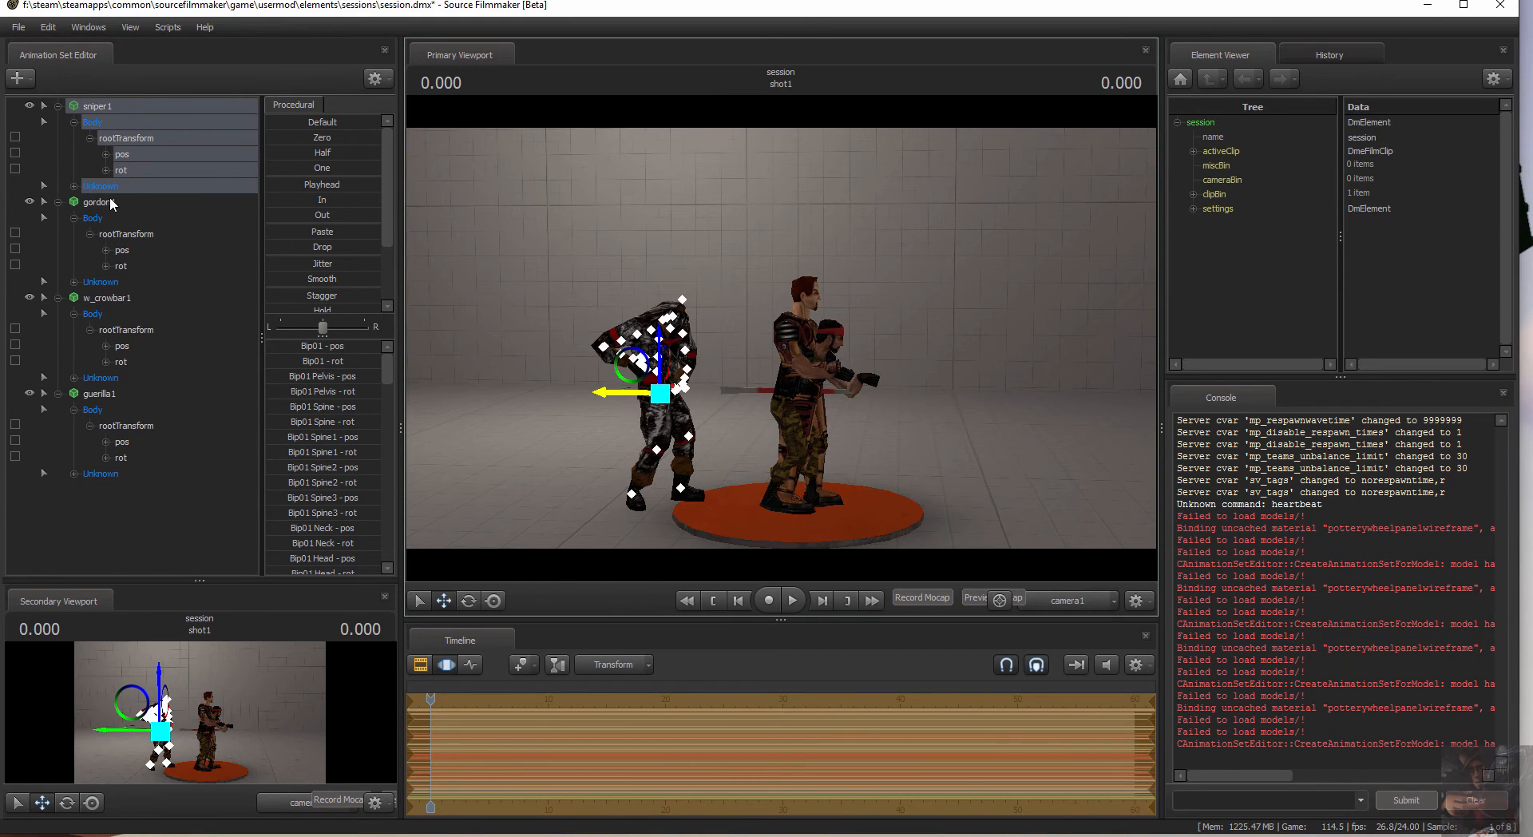
pyautogui.click(94, 216)
pyautogui.moveTo(733, 394); pyautogui.dragTo(910, 410)
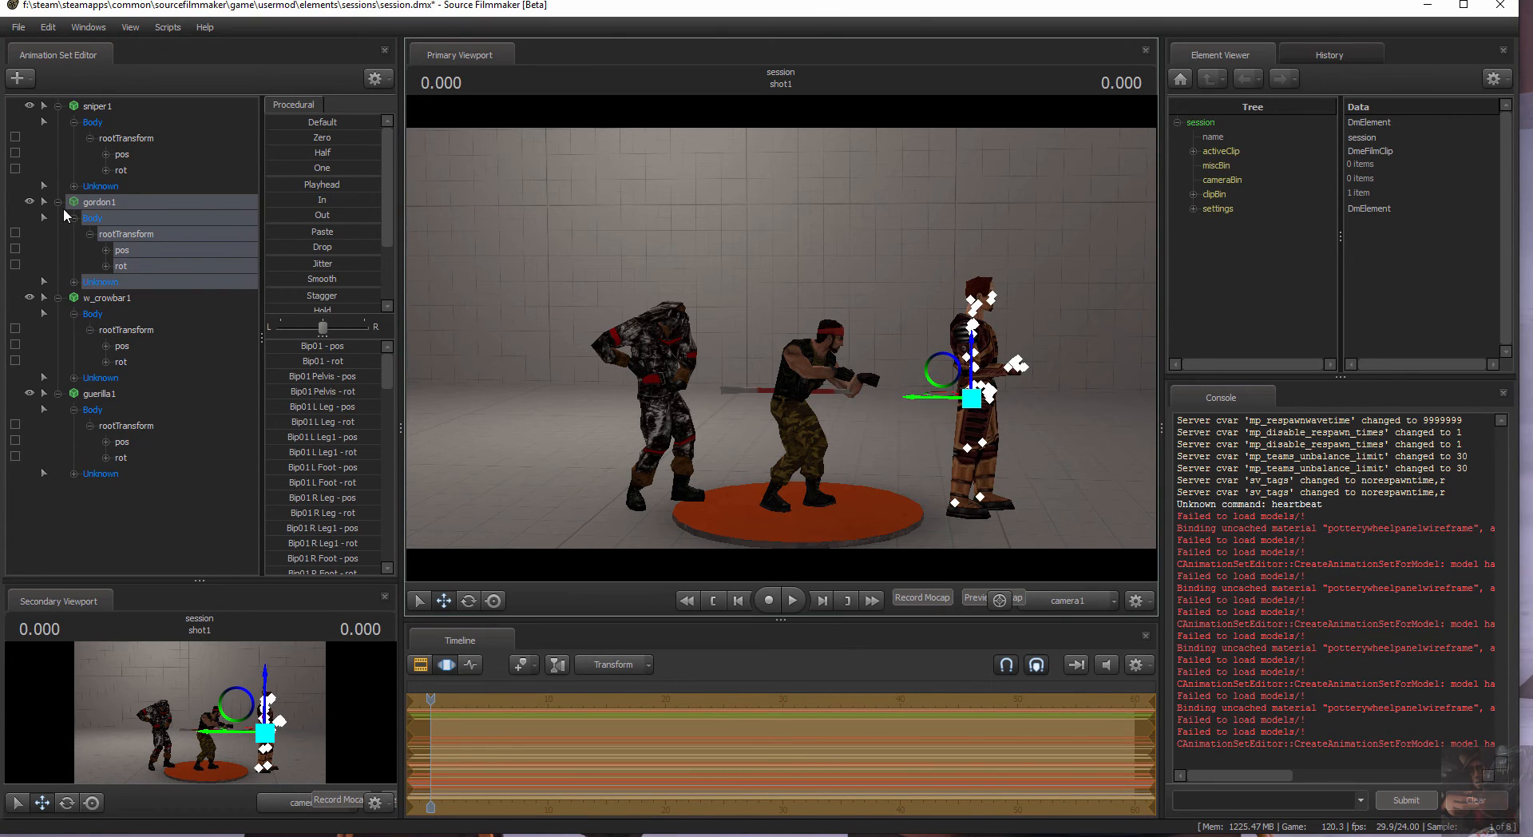
# Lock w_crowbar1's Box01 bone to gordon1's Bip01 R Hand and apply the Zero preset to w_crowbar1 to snap it into the hand
pyautogui.click(74, 282)
pyautogui.scroll(-4, 171, 313)
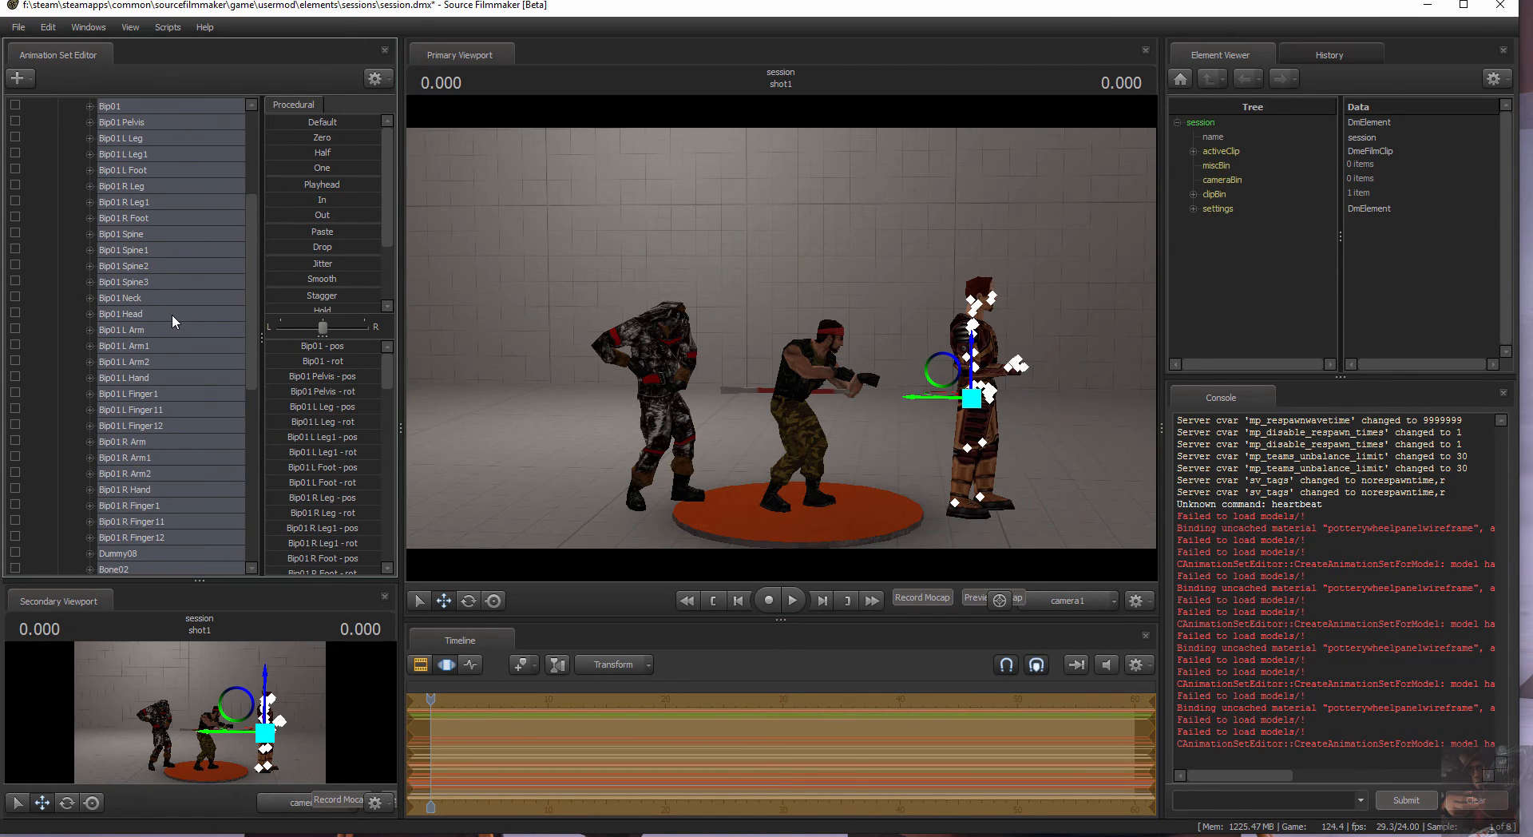
pyautogui.scroll(-1, 156, 299)
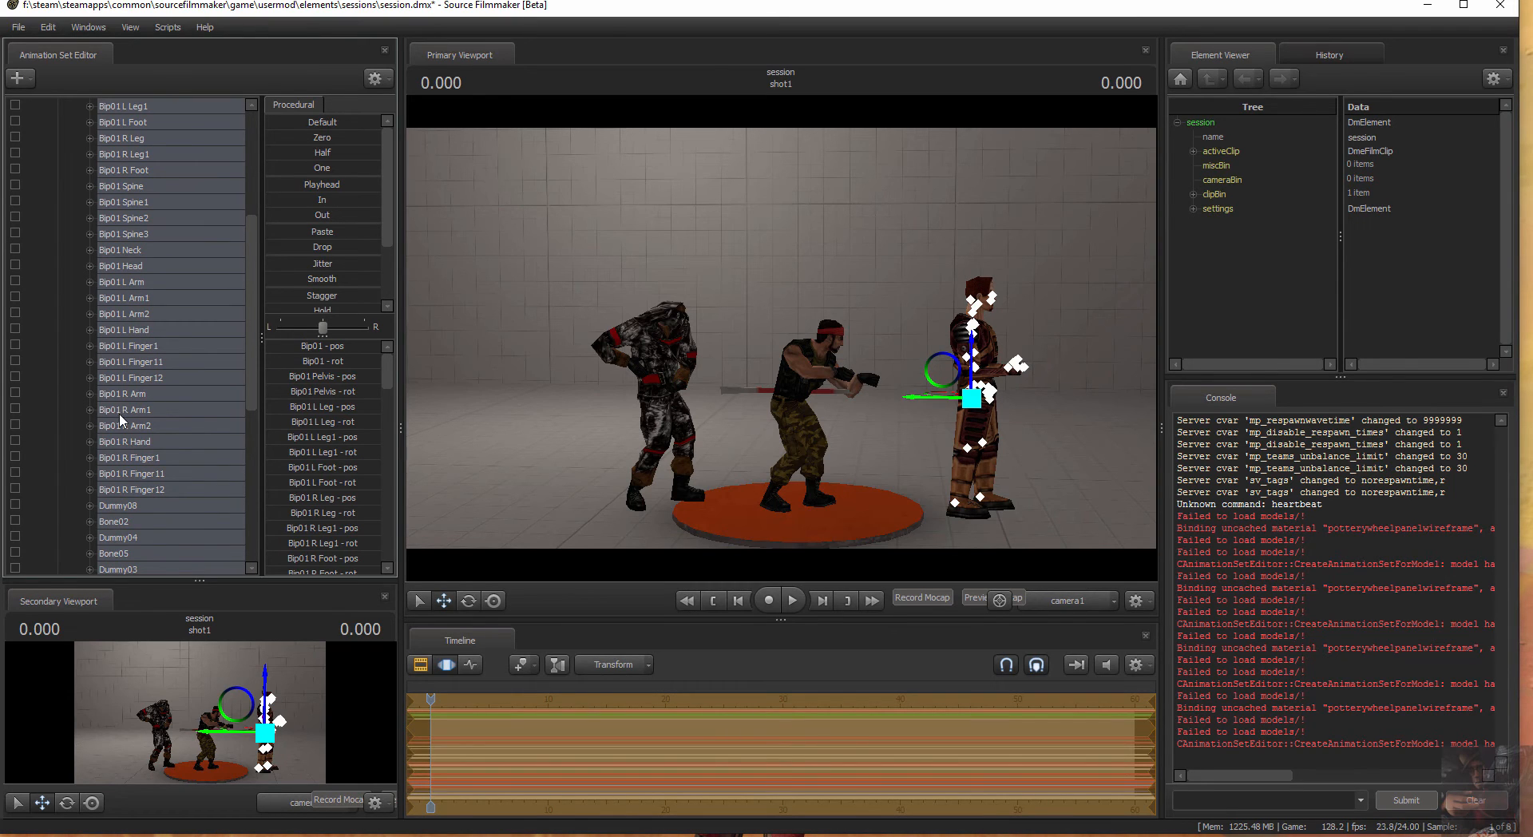
pyautogui.click(136, 443)
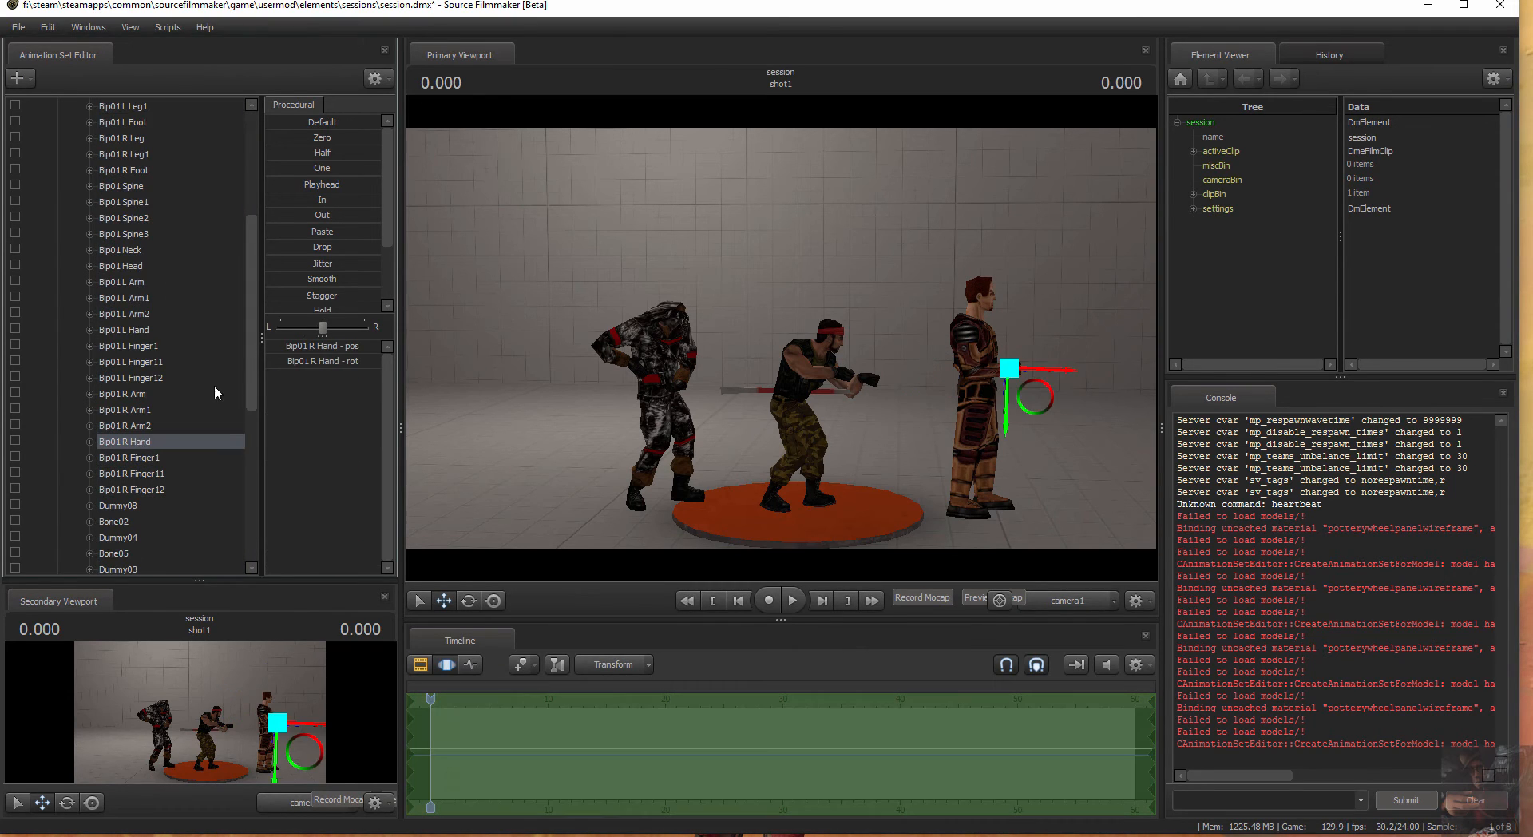
pyautogui.moveTo(252, 334); pyautogui.dragTo(249, 453)
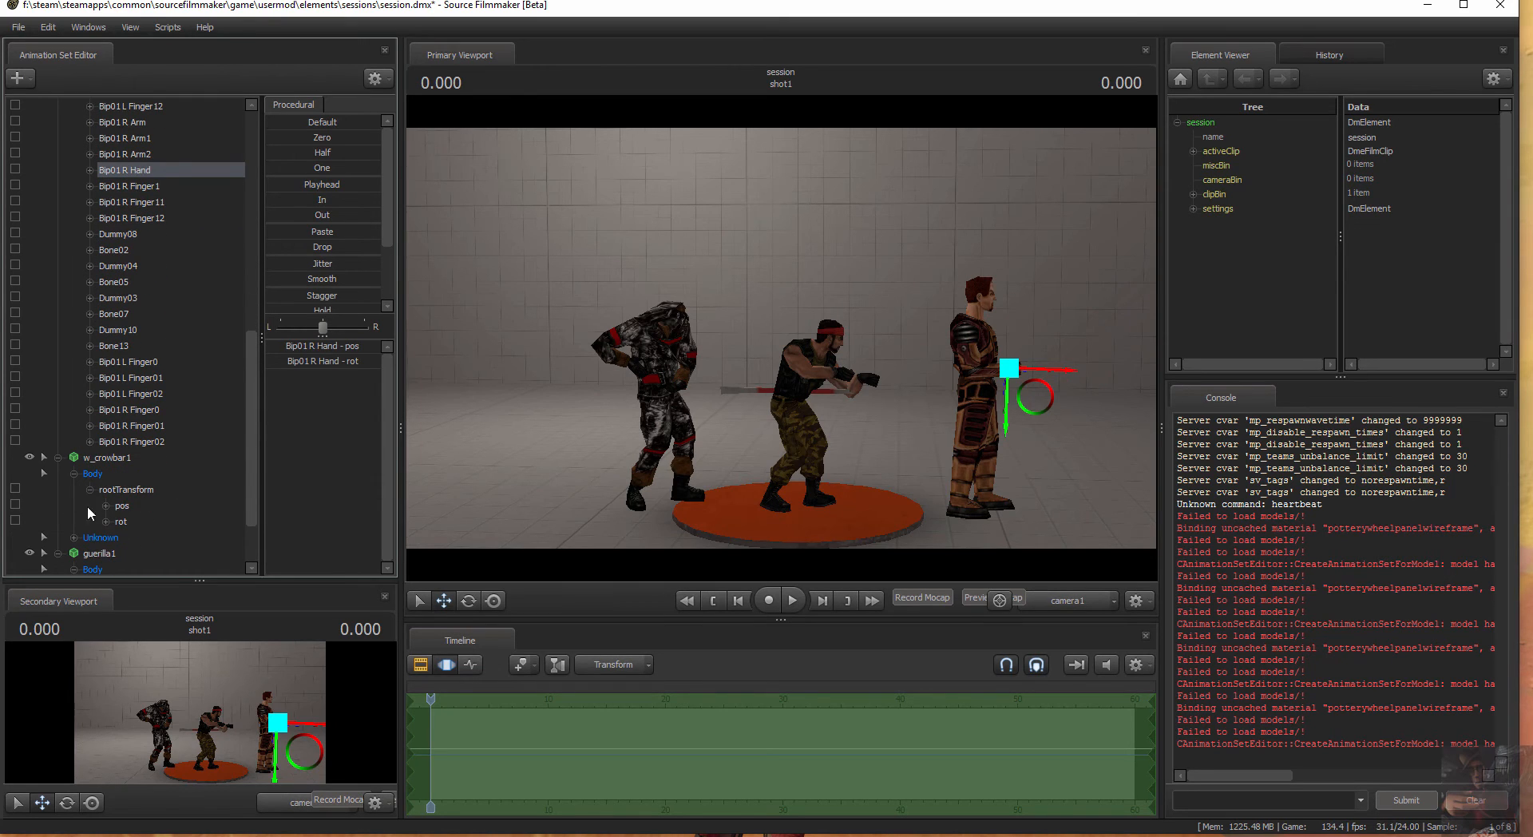
pyautogui.click(74, 538)
pyautogui.moveTo(145, 177); pyautogui.dragTo(113, 553)
pyautogui.click(113, 462)
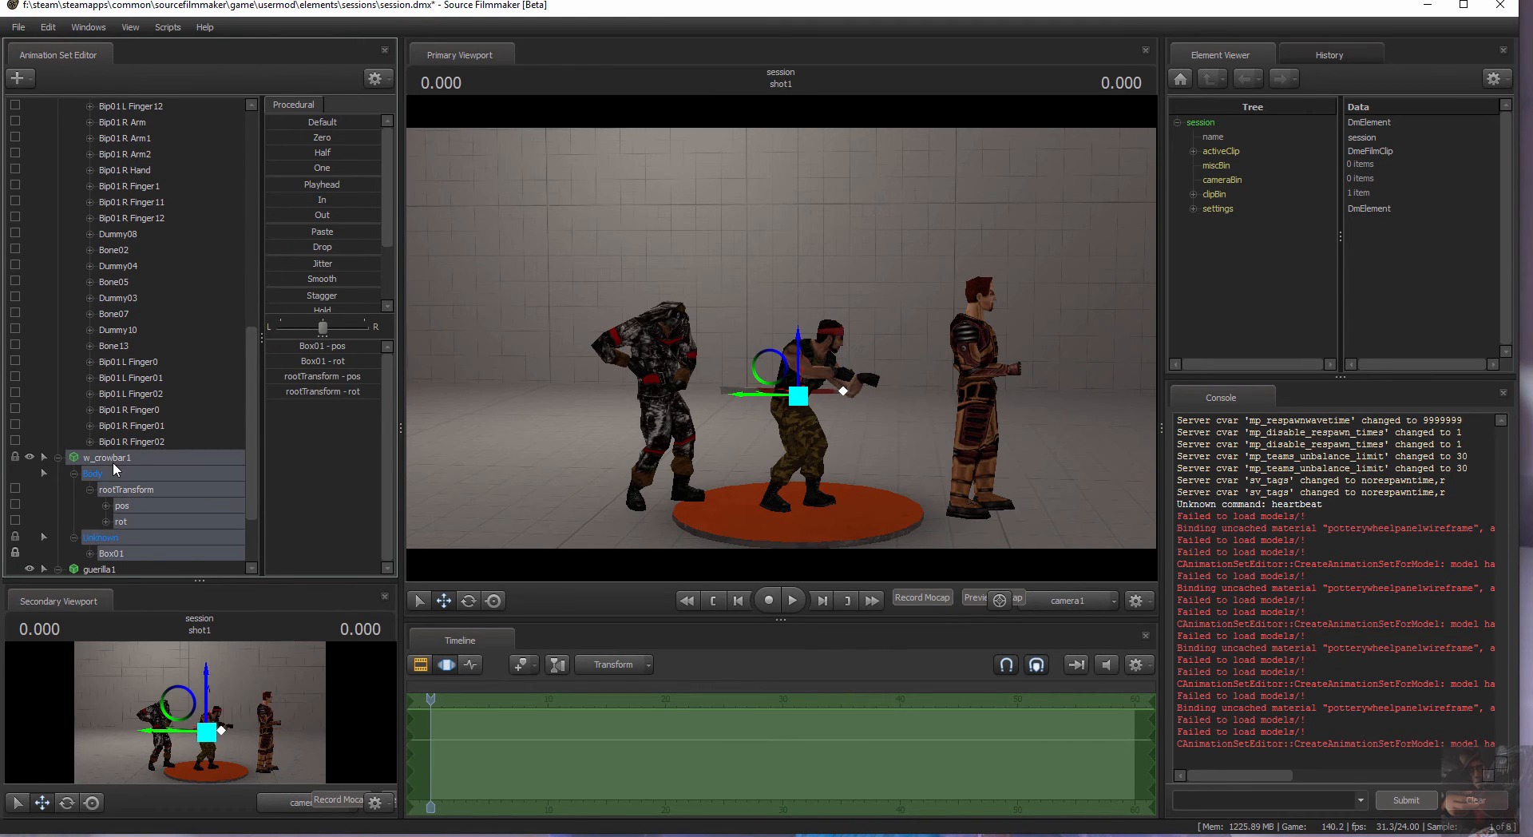
pyautogui.moveTo(277, 138); pyautogui.dragTo(522, 355)
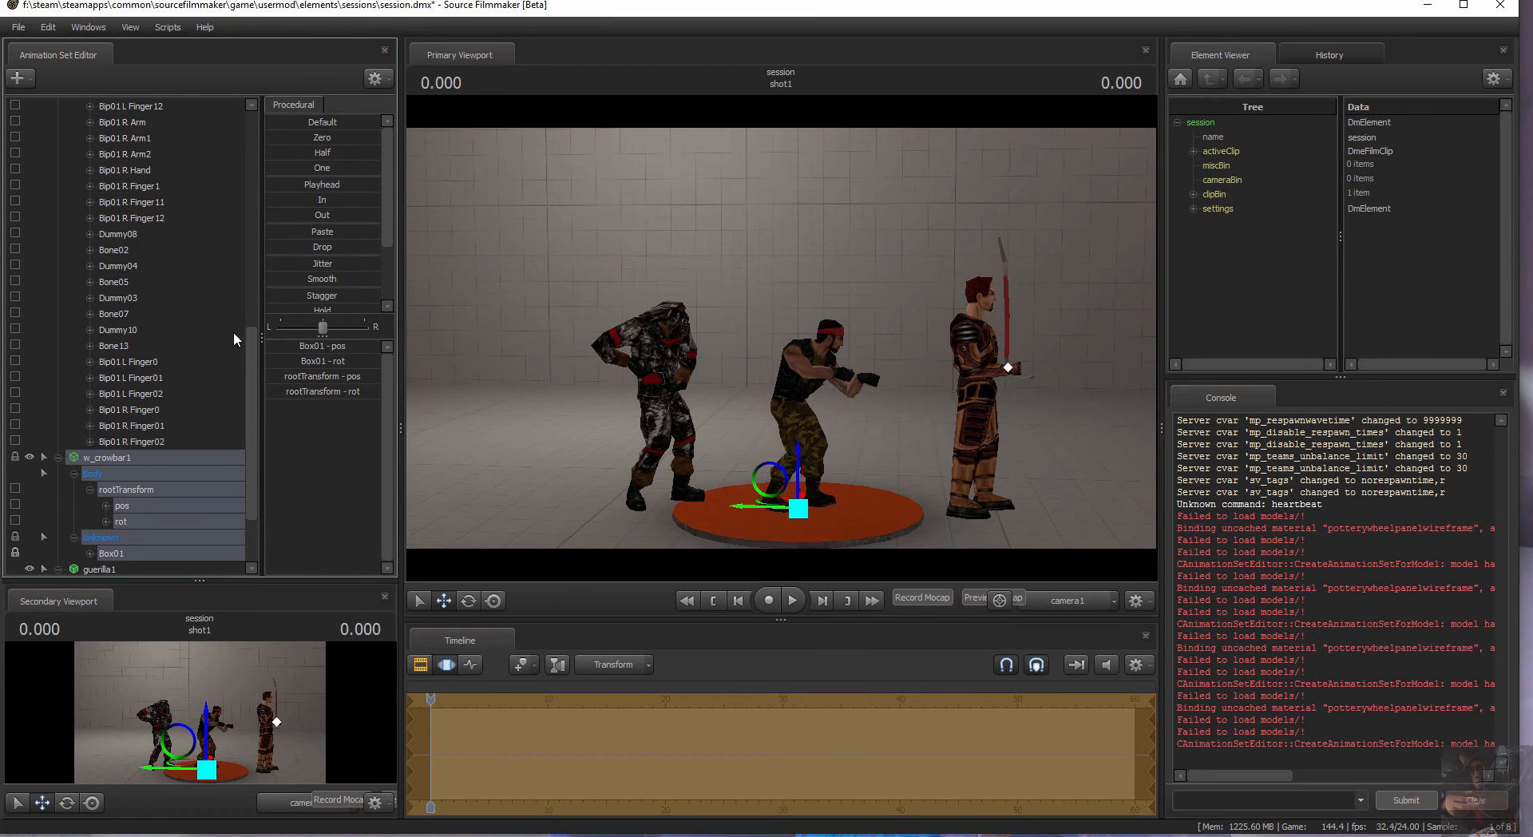
# Collapse the sniper1, gordon1, w_crowbar1 and guerilla1 animation sets in the tree
pyautogui.scroll(-2, 251, 443)
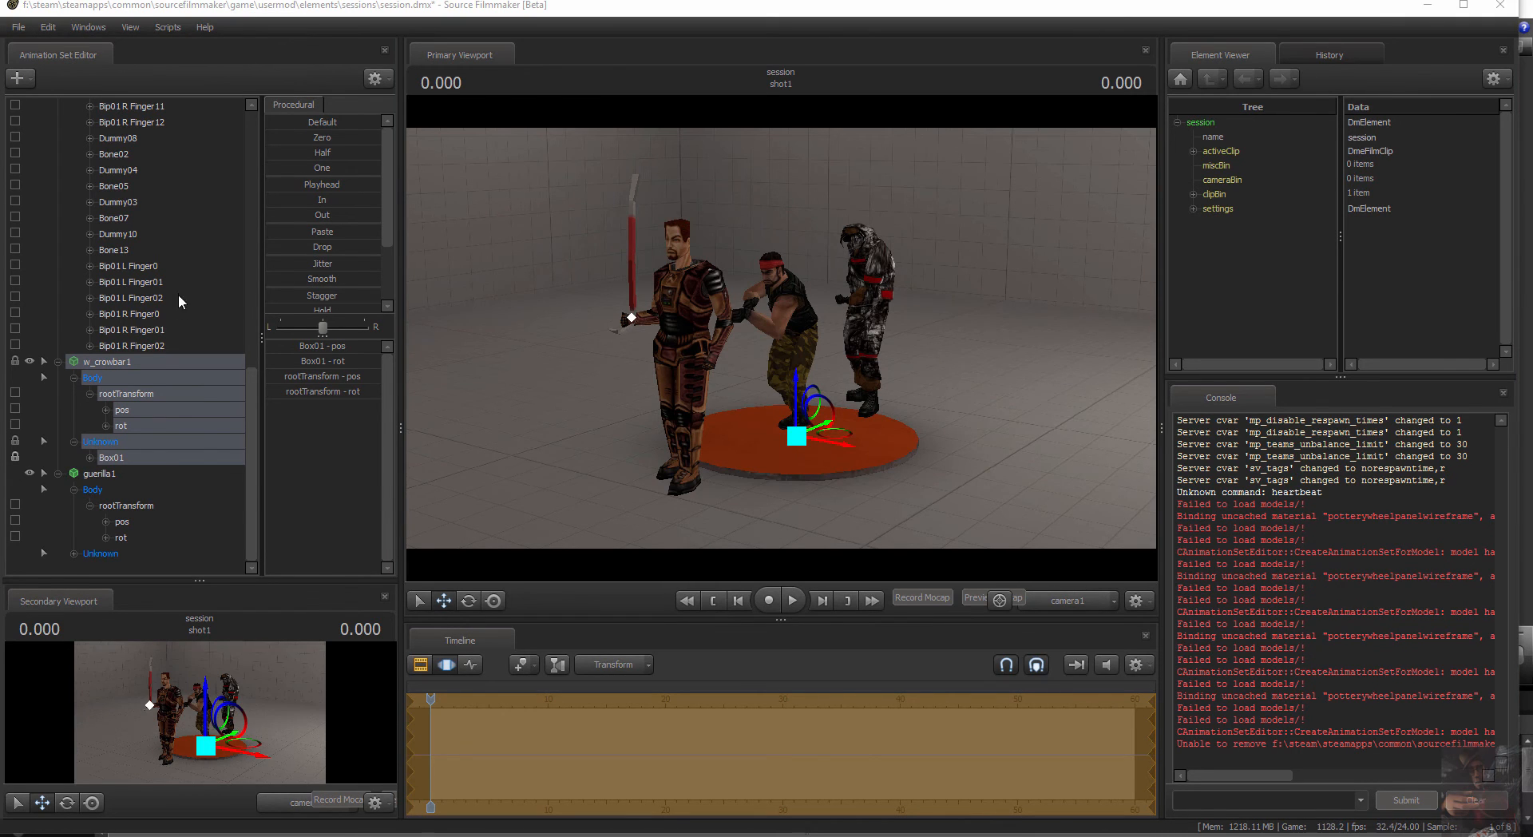
pyautogui.scroll(-10, 159, 378)
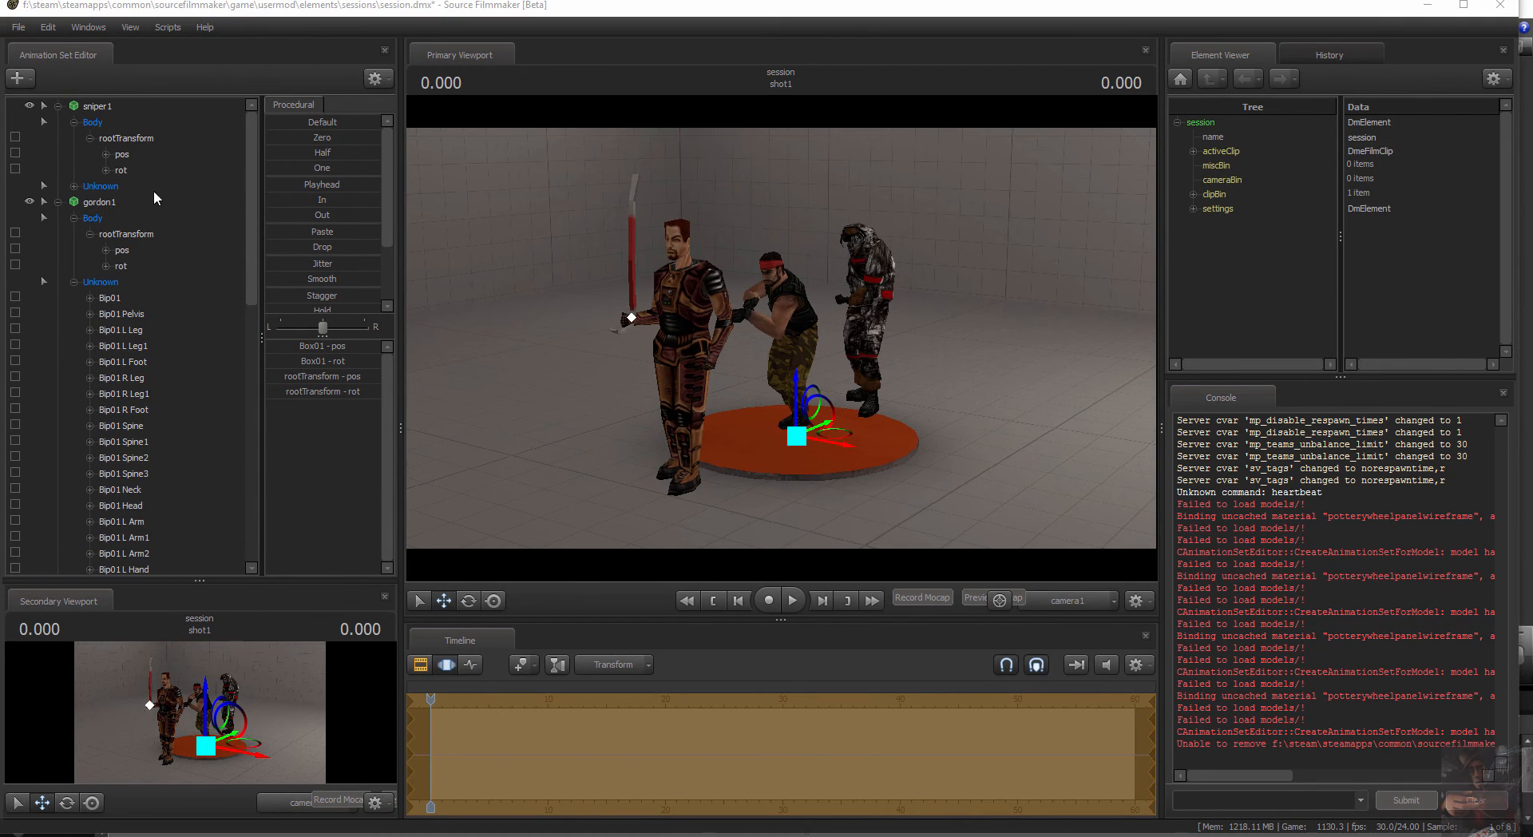
pyautogui.click(57, 106)
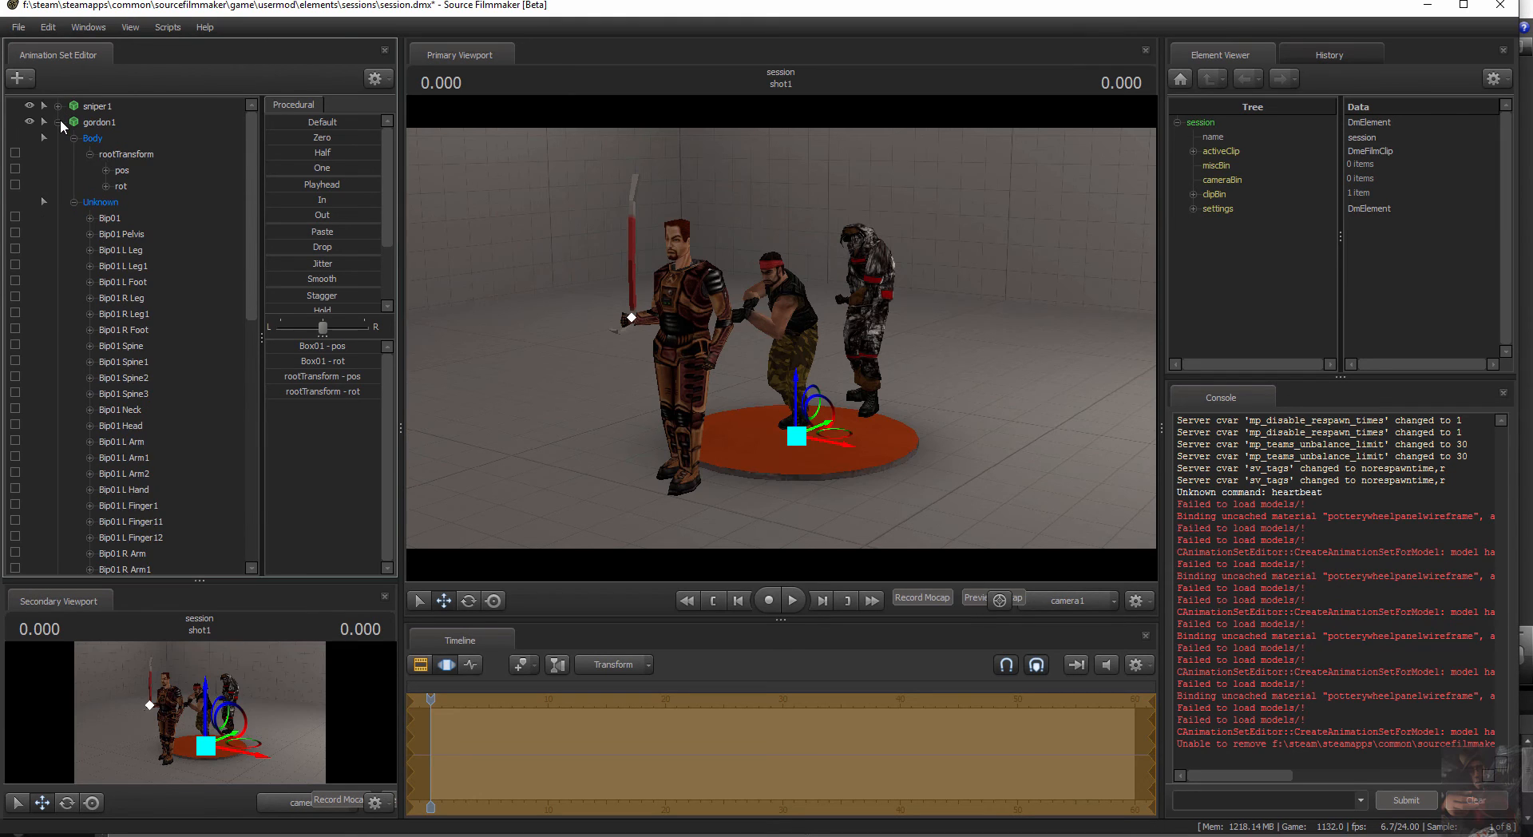
pyautogui.click(58, 120)
pyautogui.click(57, 139)
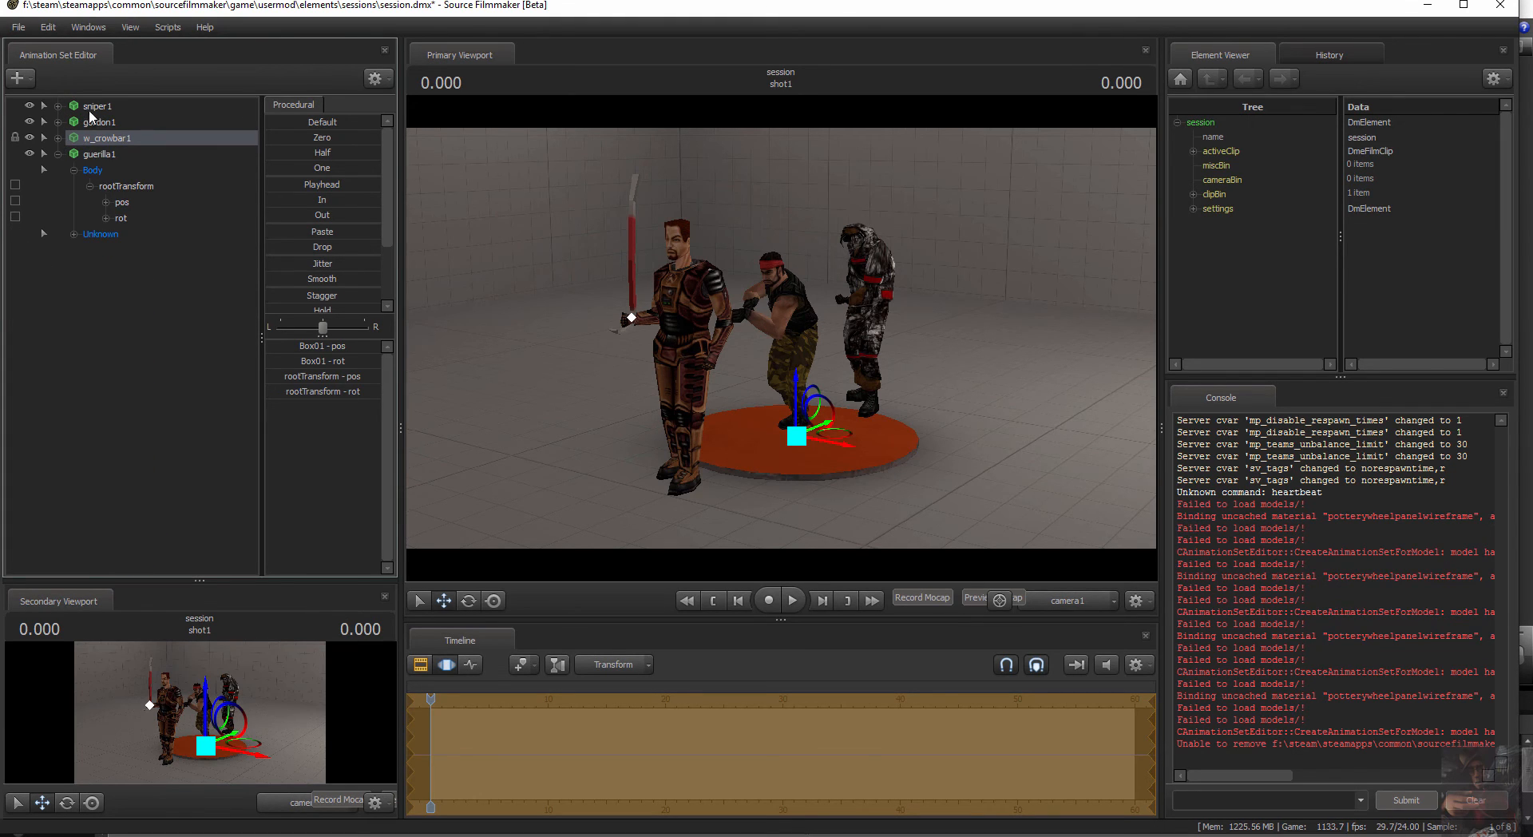
pyautogui.click(57, 154)
# Start importing a sequence onto sniper1 and preview the 2handshoot sequence
pyautogui.rightClick(94, 111)
pyautogui.moveTo(128, 257)
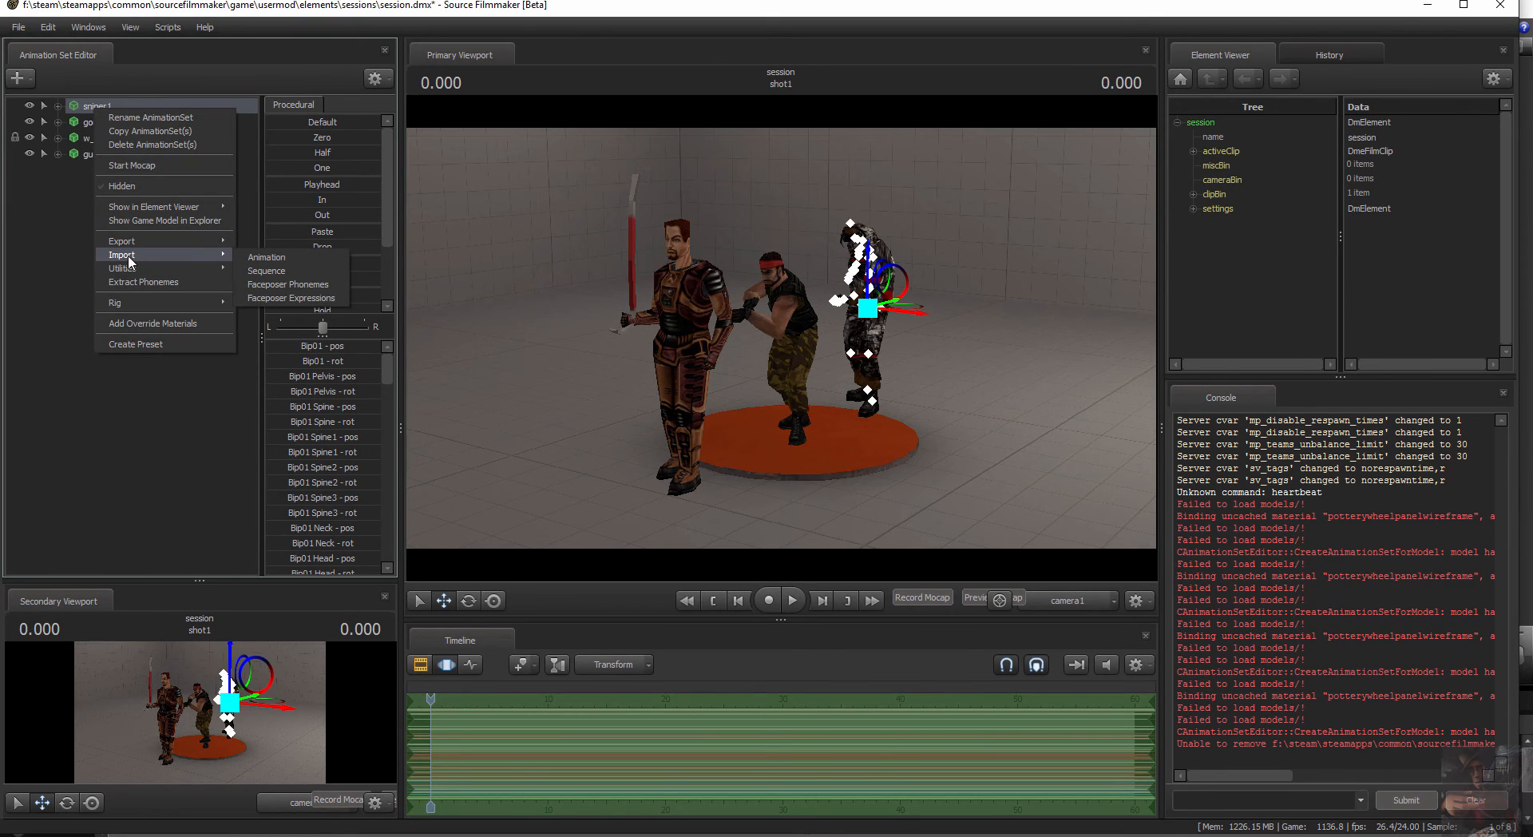
pyautogui.click(260, 270)
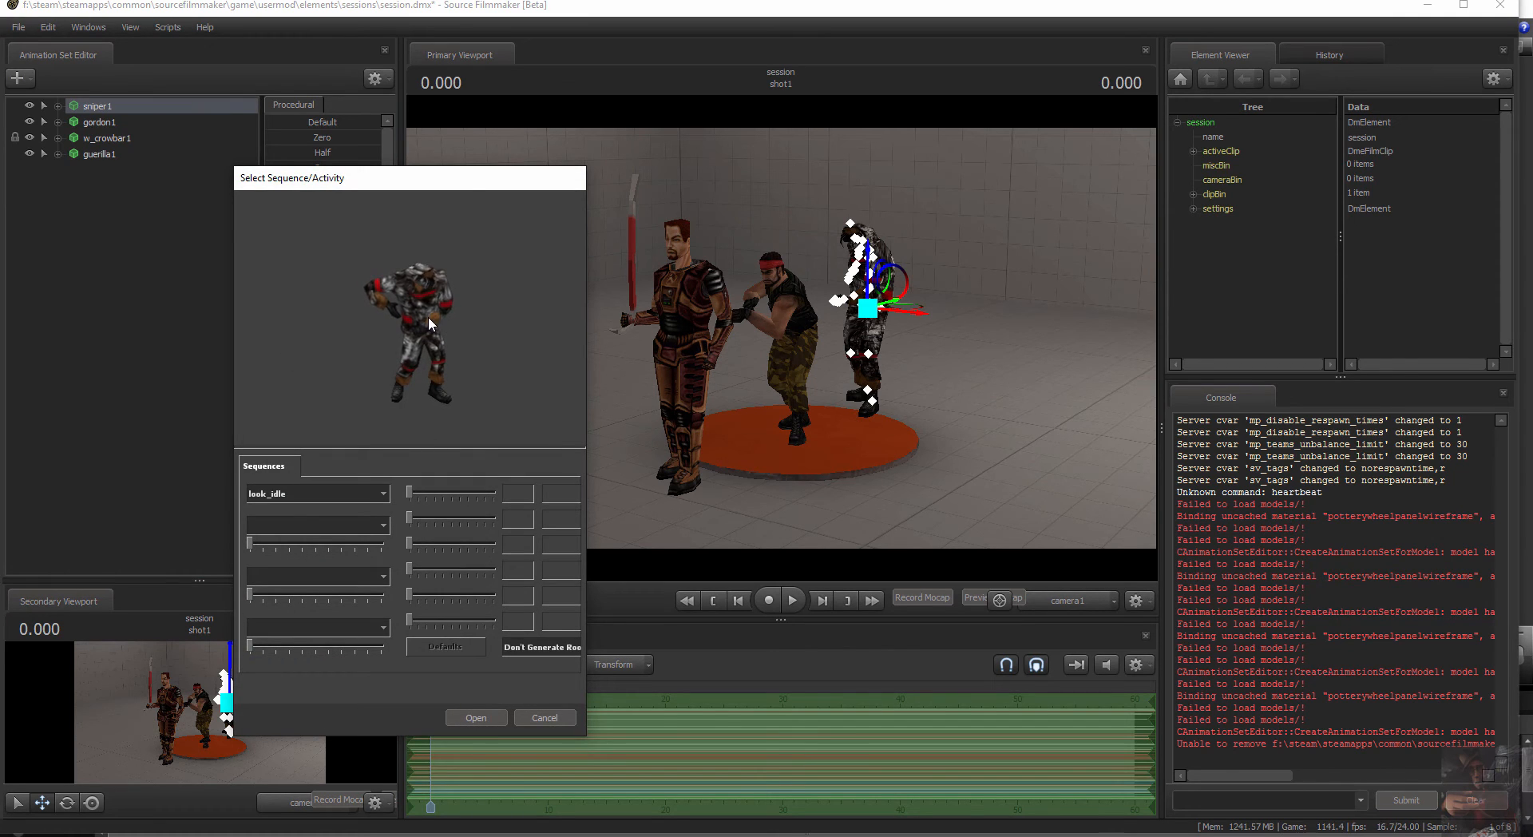
pyautogui.click(384, 492)
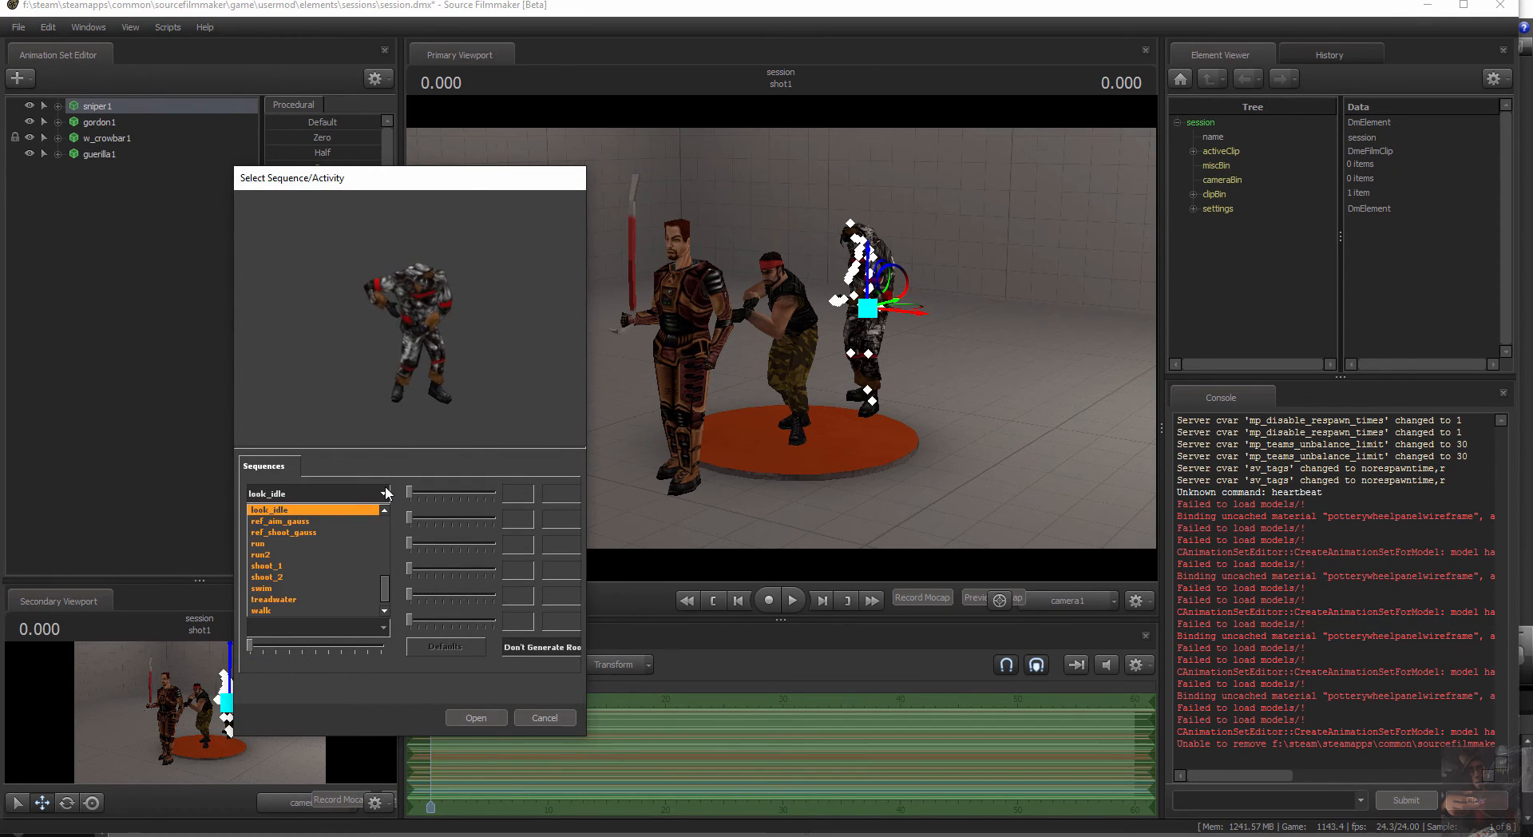
pyautogui.scroll(10, 361, 530)
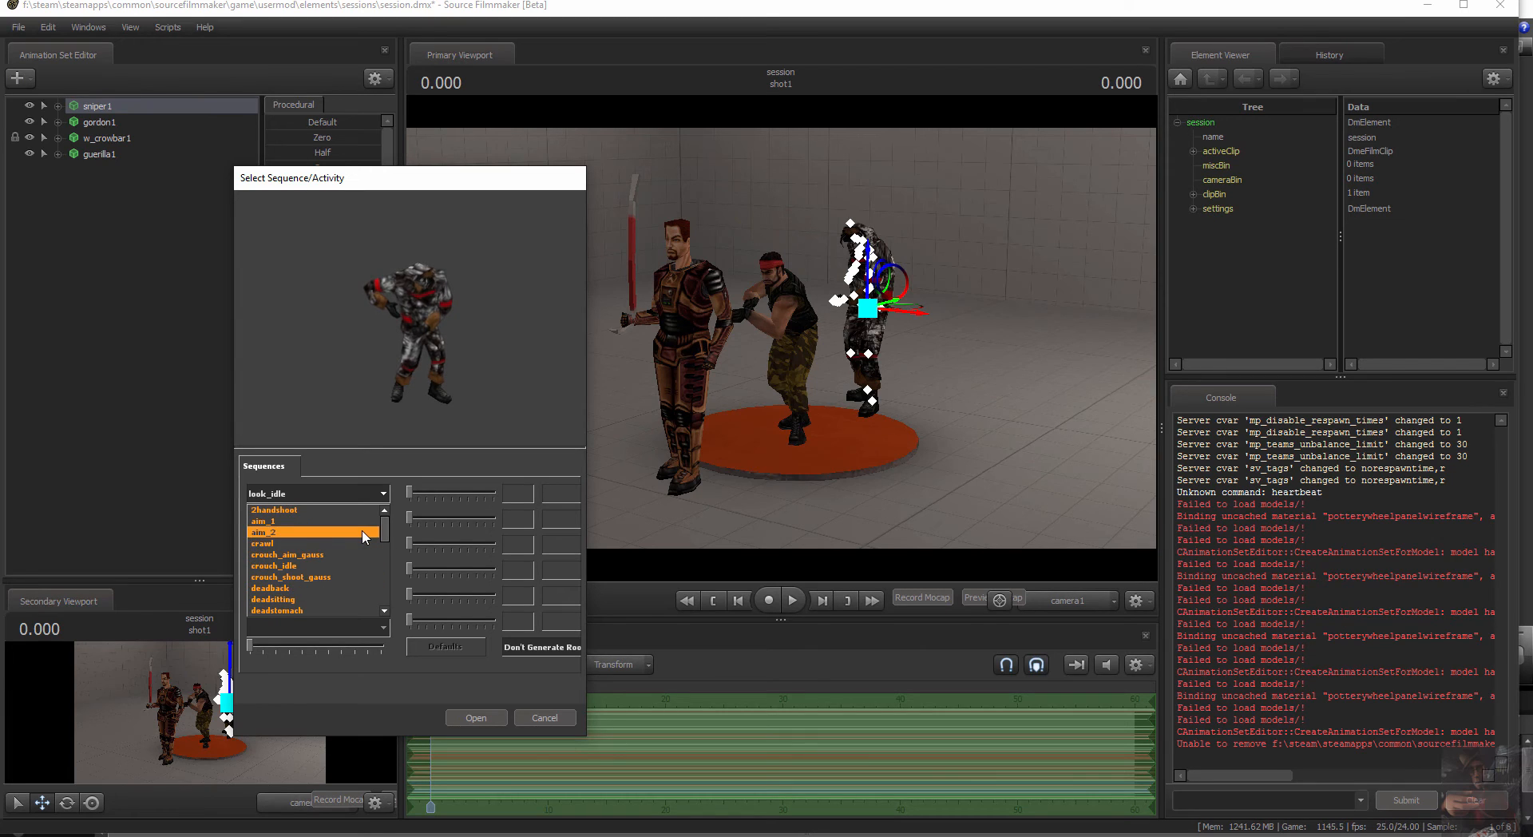
pyautogui.click(289, 510)
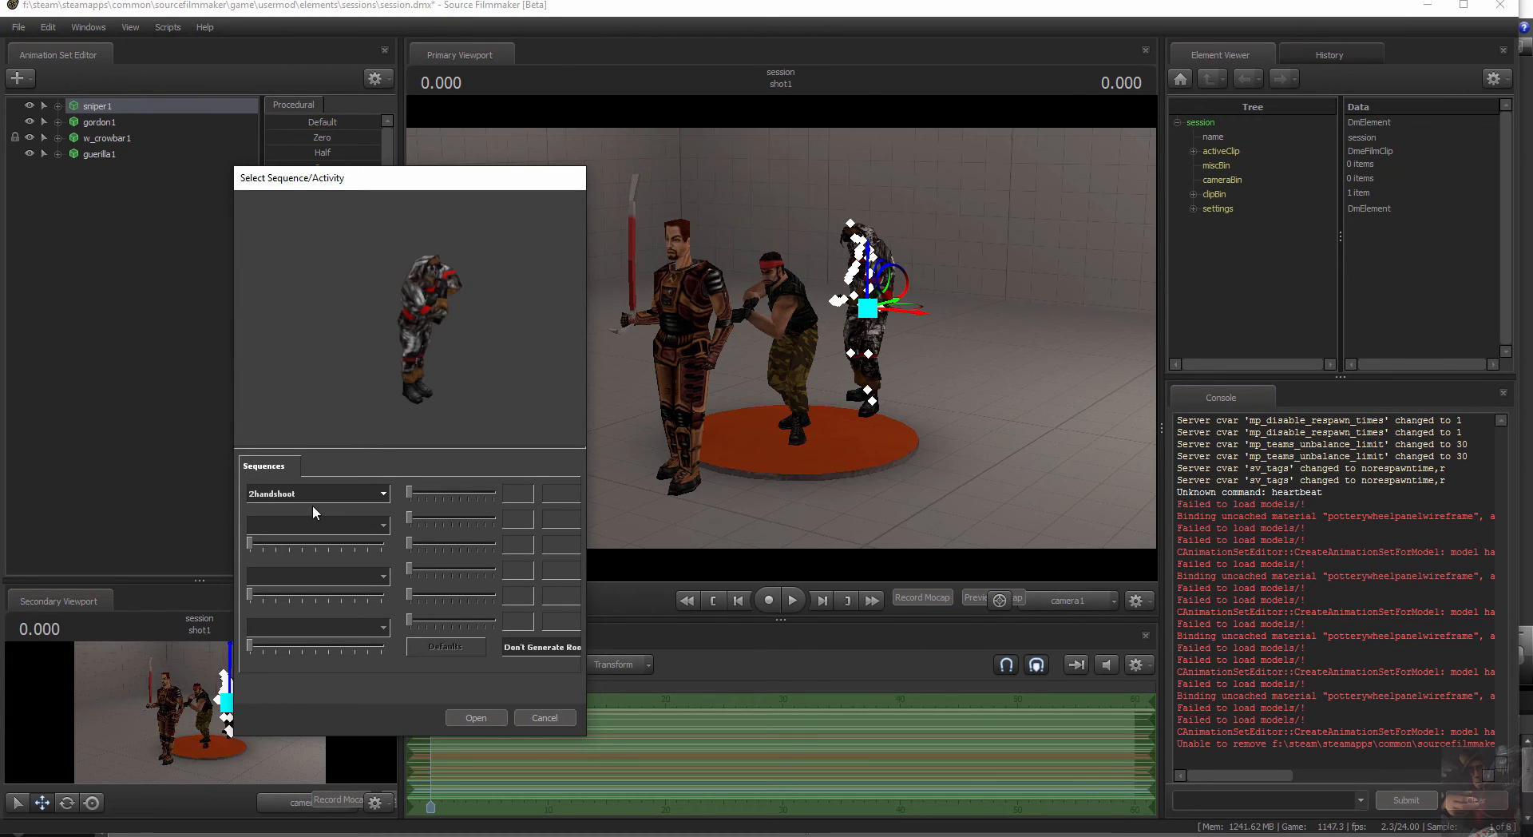
# Preview sniper1's crouch_aim_gauss, deadtable and deadsitting sequences
pyautogui.click(384, 494)
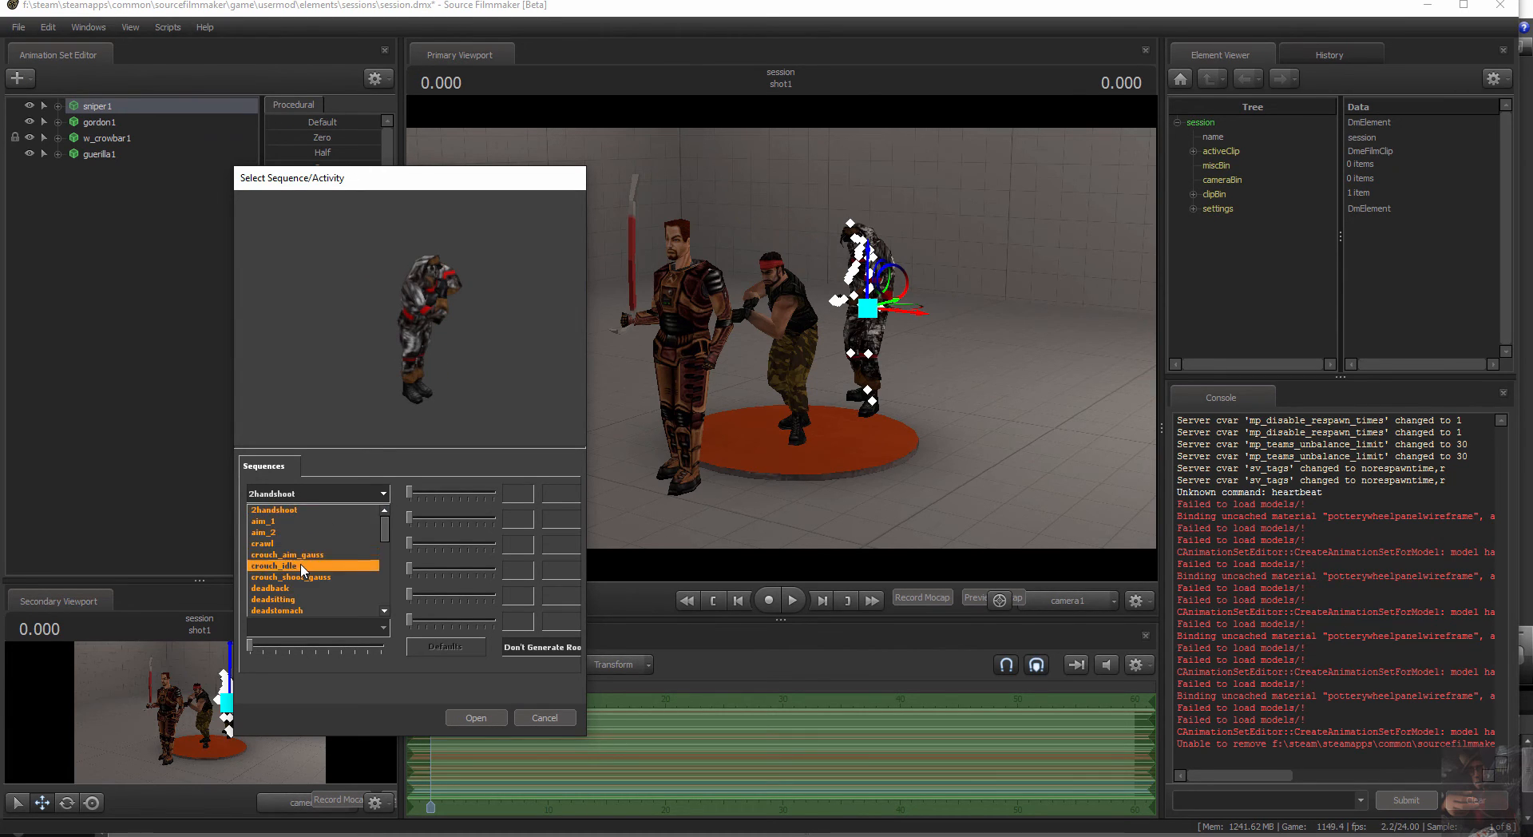
pyautogui.click(302, 556)
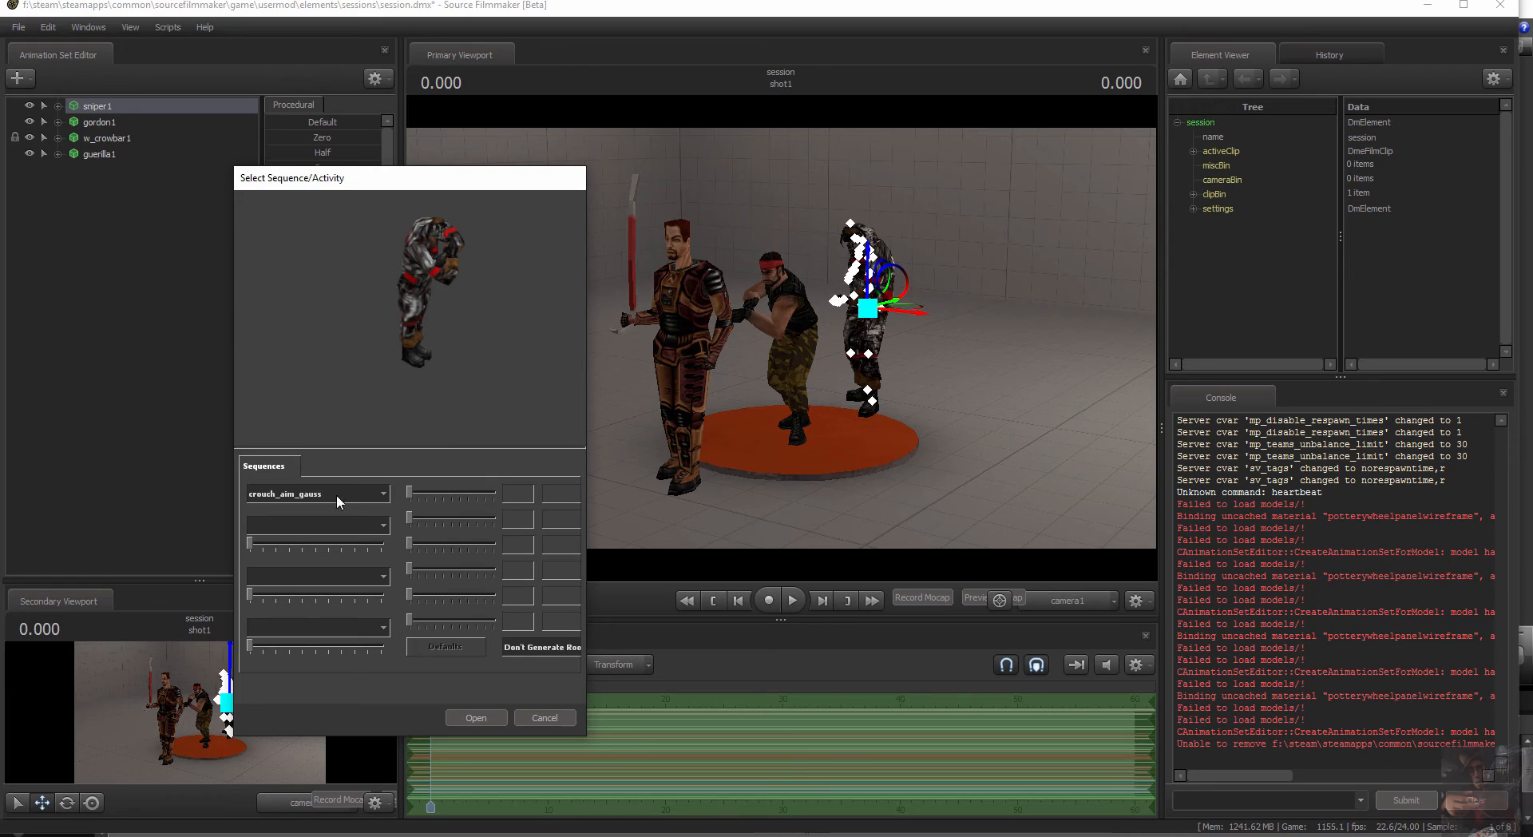
pyautogui.click(381, 494)
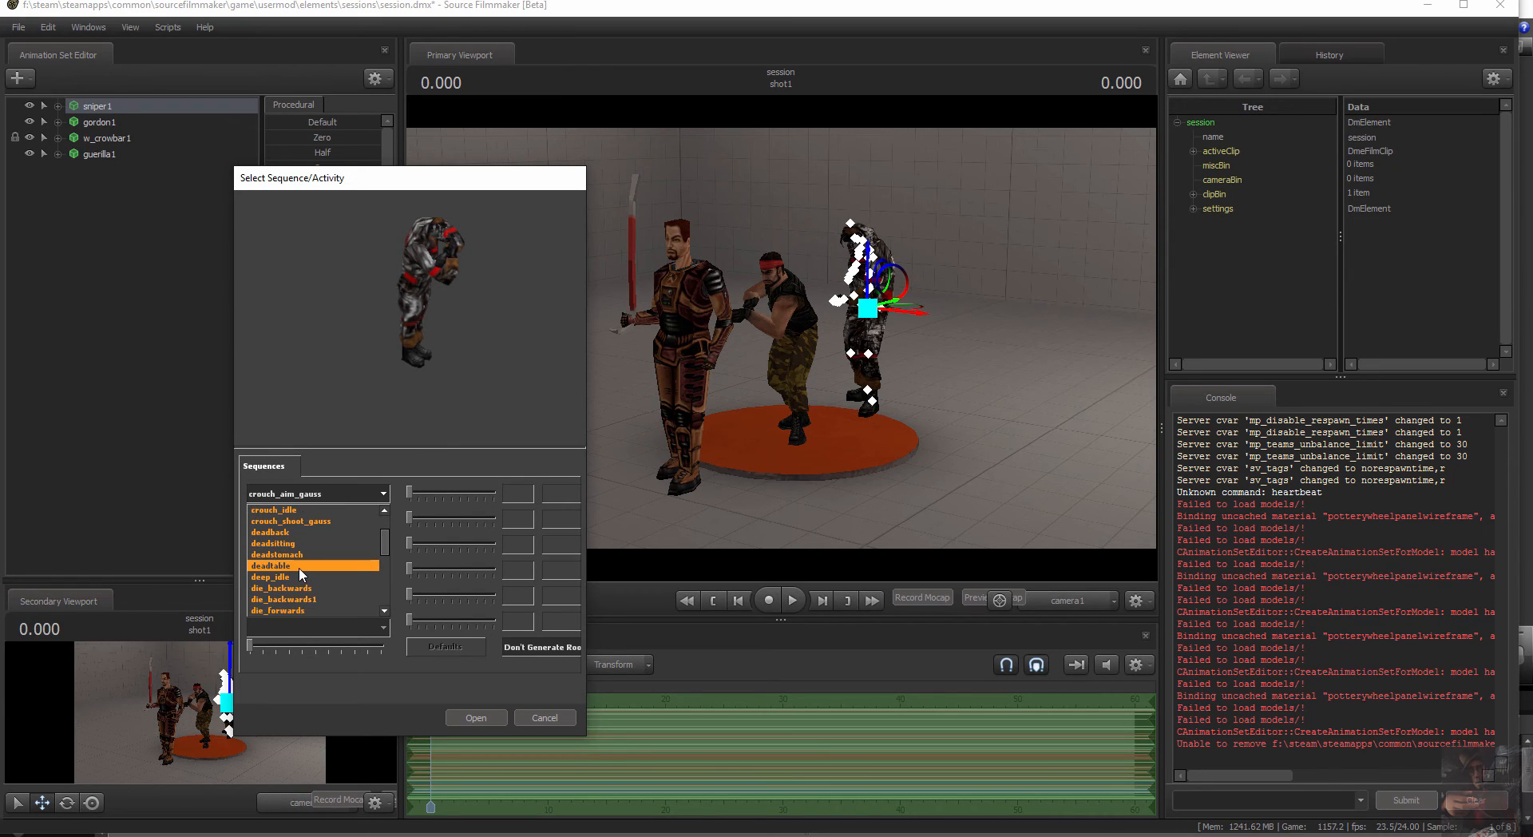
pyautogui.click(300, 569)
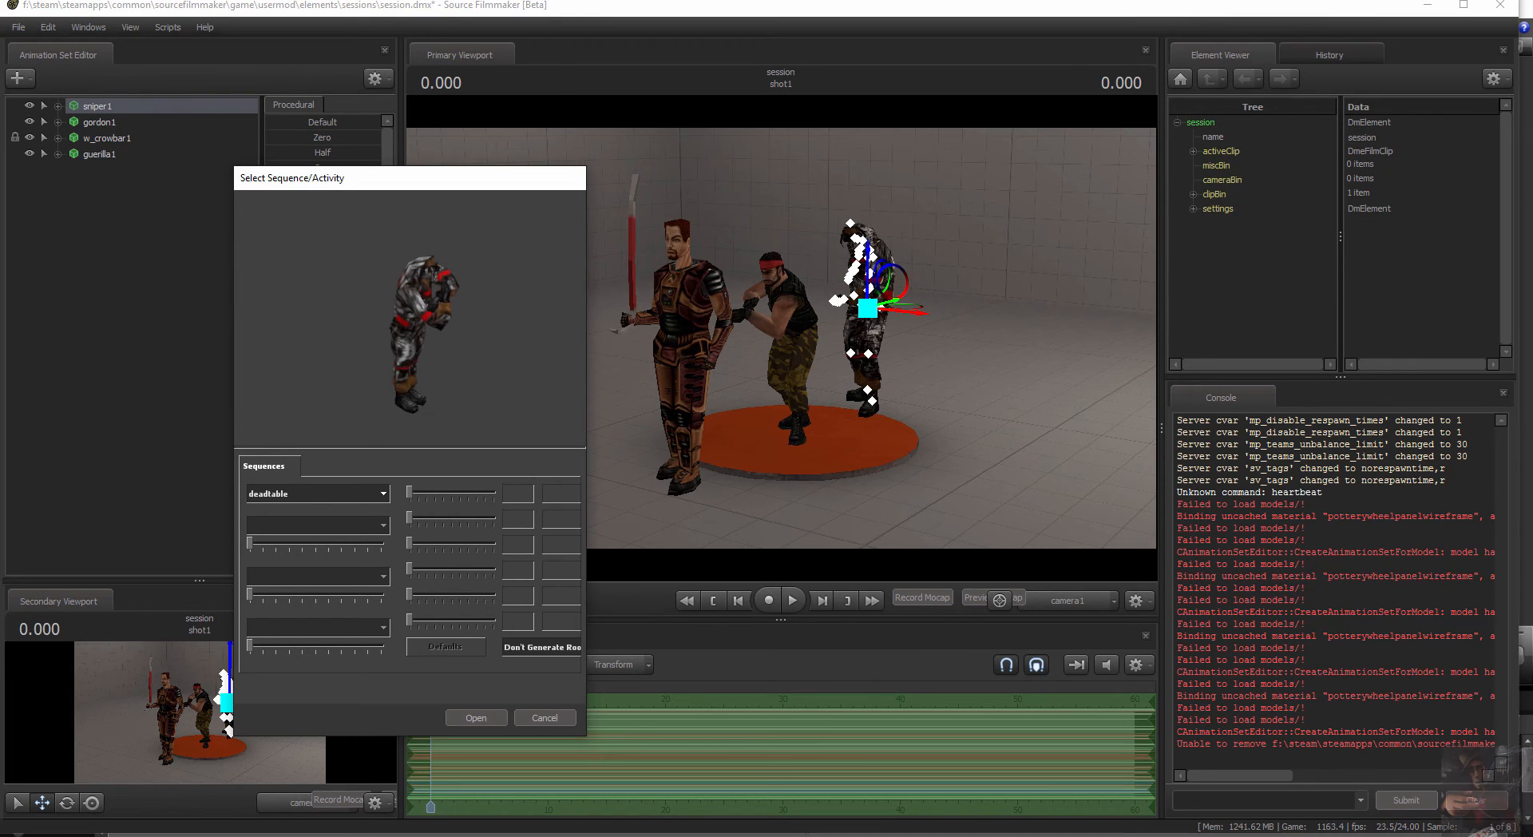
pyautogui.click(384, 493)
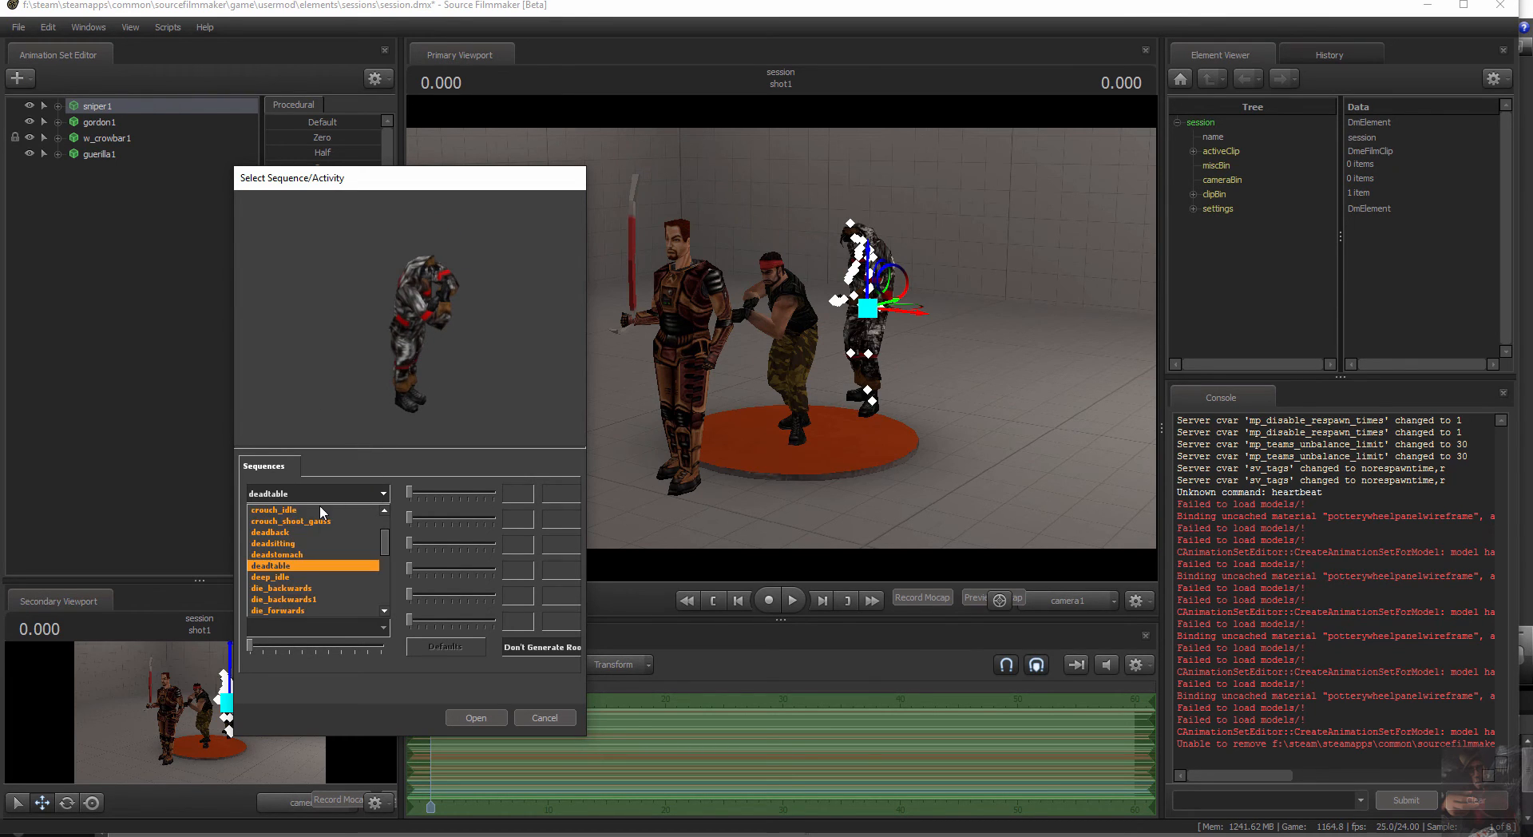
pyautogui.click(288, 544)
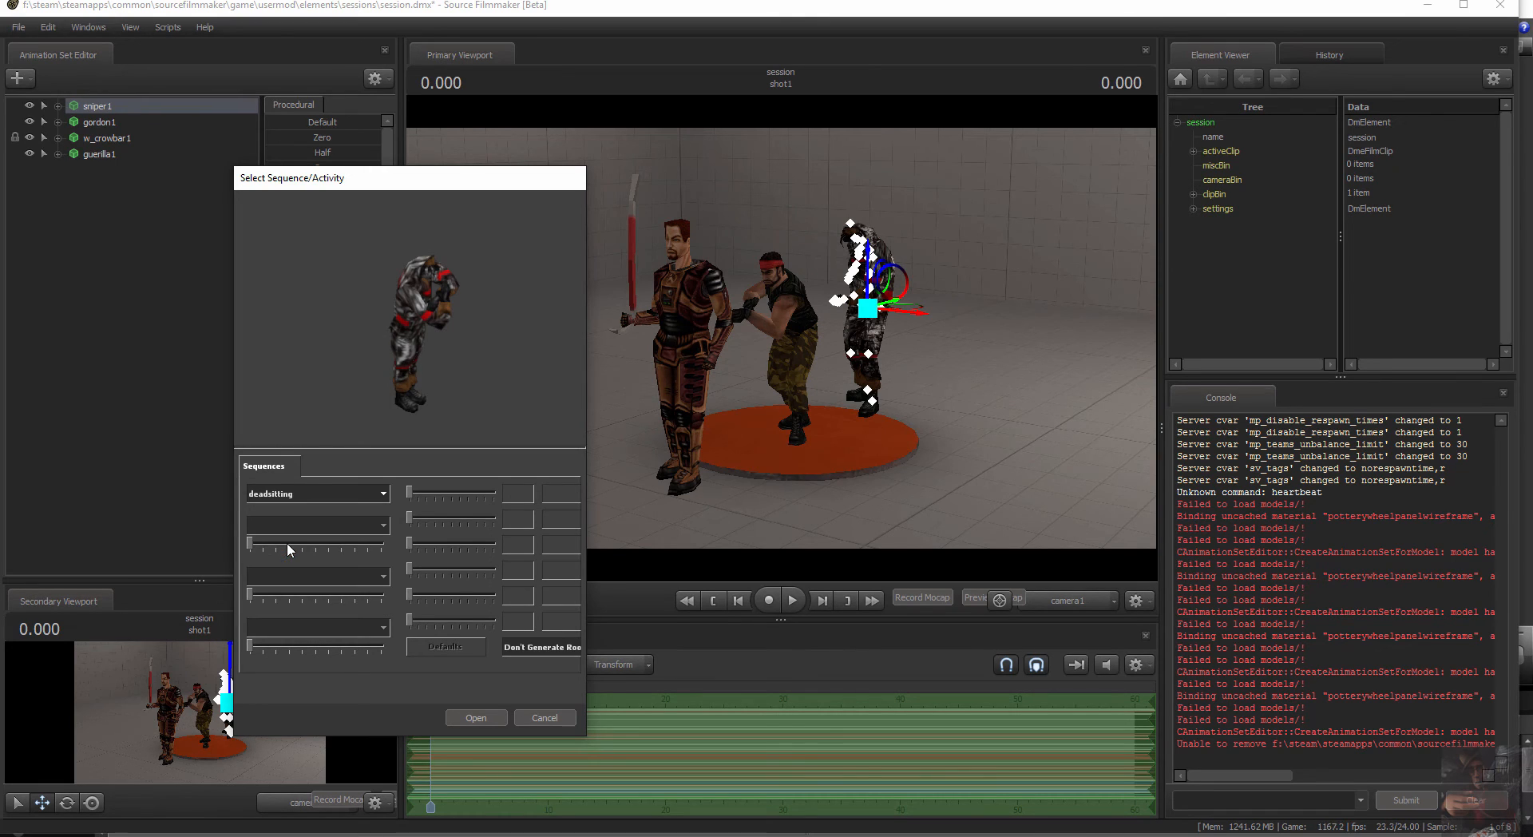
# Preview the death sequences die_backwards, die_backwards1 and die_spin on sniper1
pyautogui.click(387, 492)
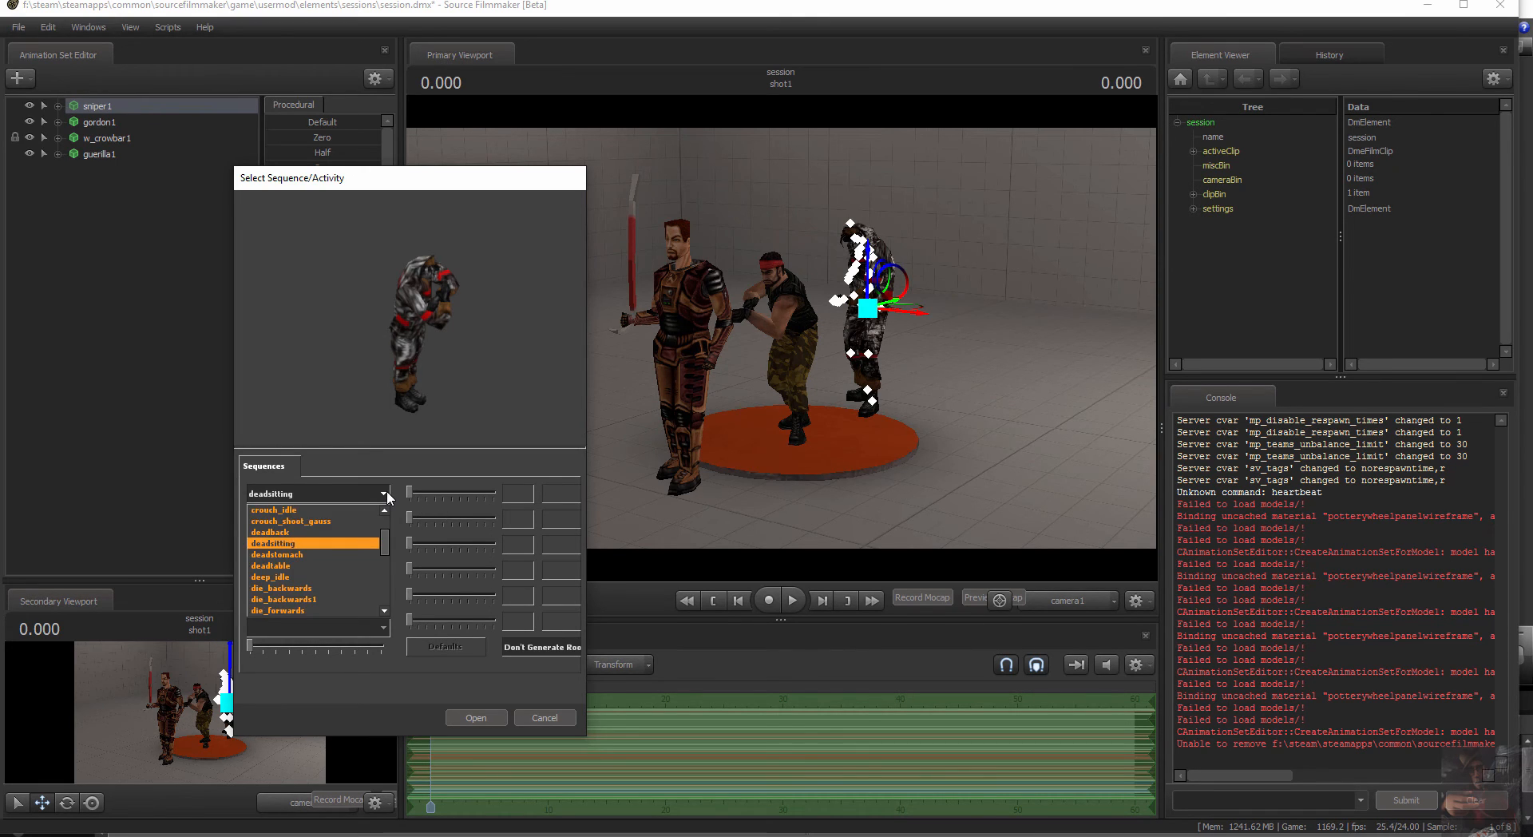
pyautogui.click(275, 589)
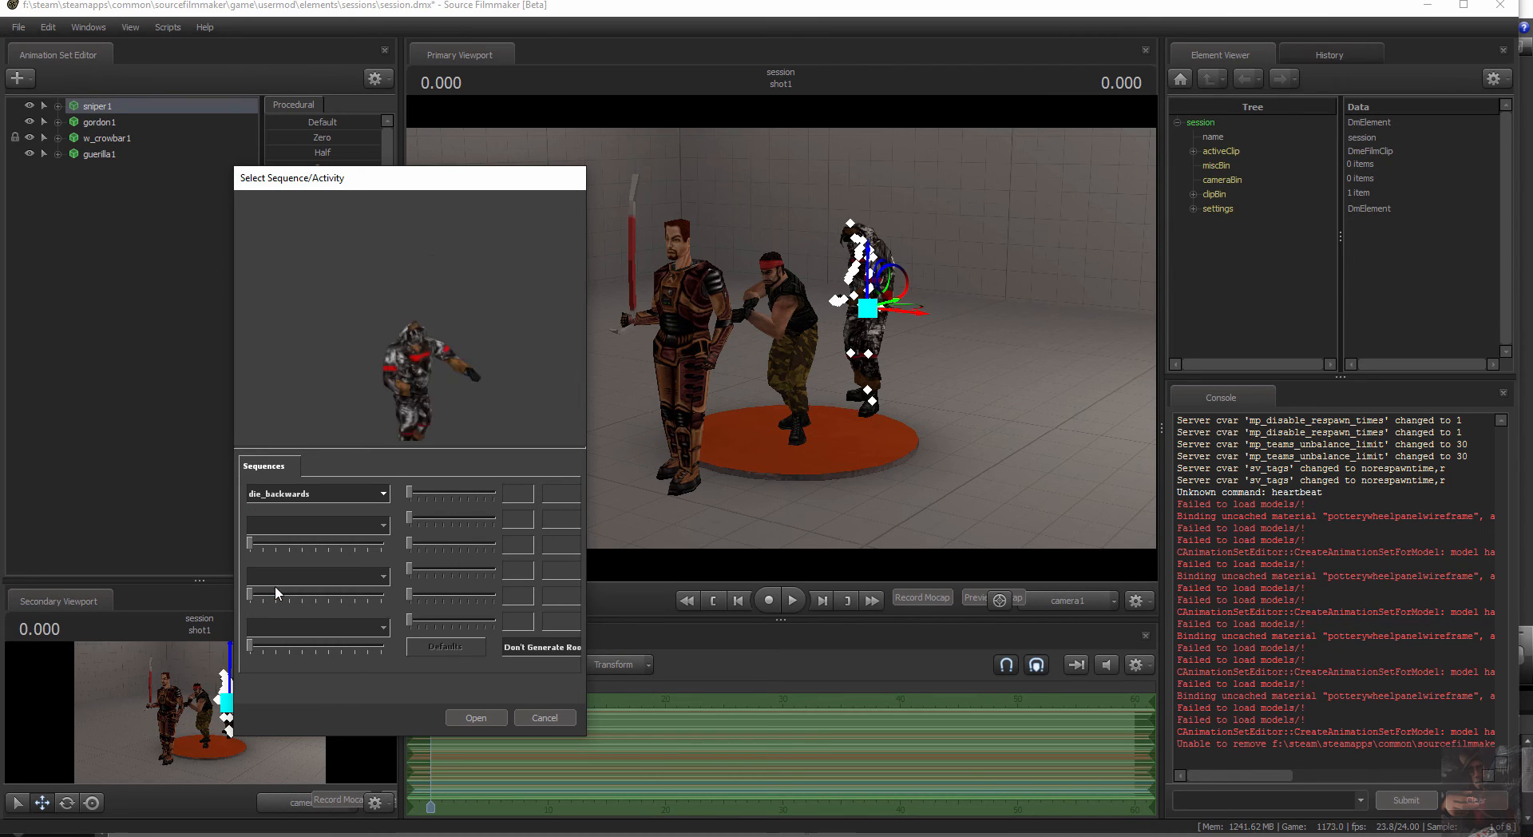
pyautogui.click(383, 495)
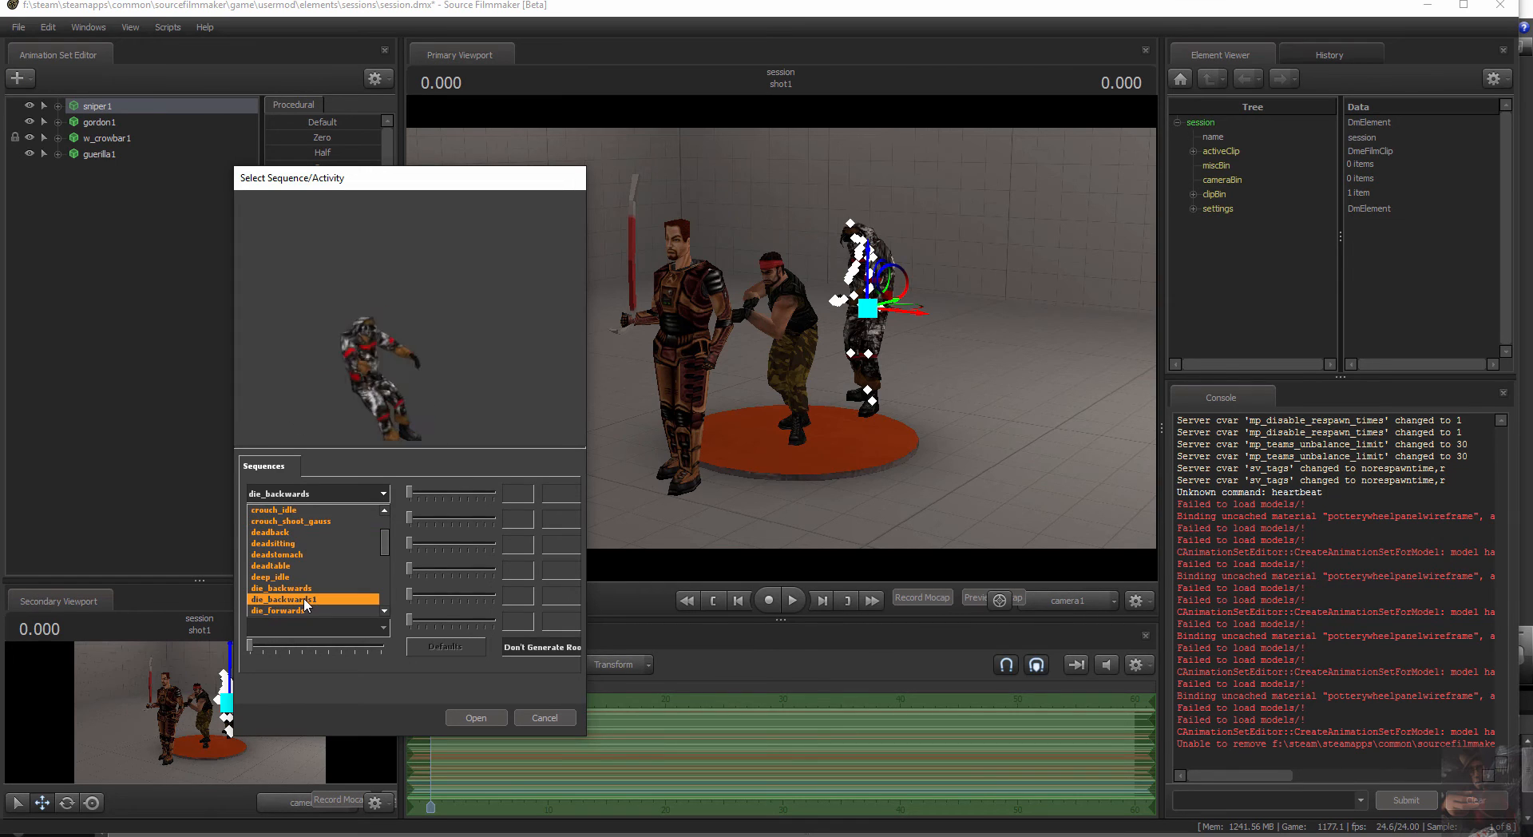
pyautogui.click(304, 597)
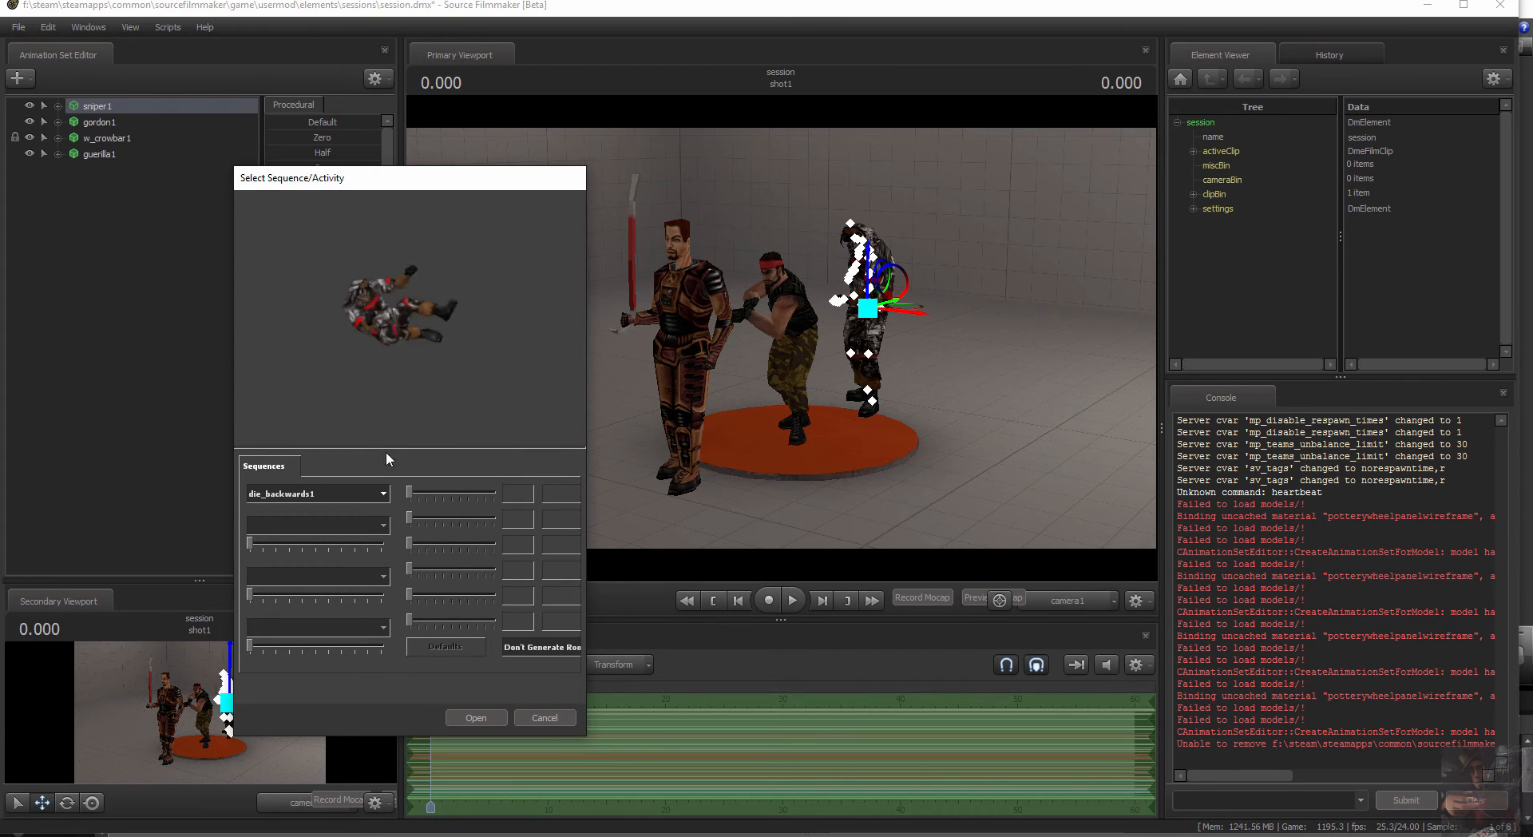
pyautogui.click(384, 493)
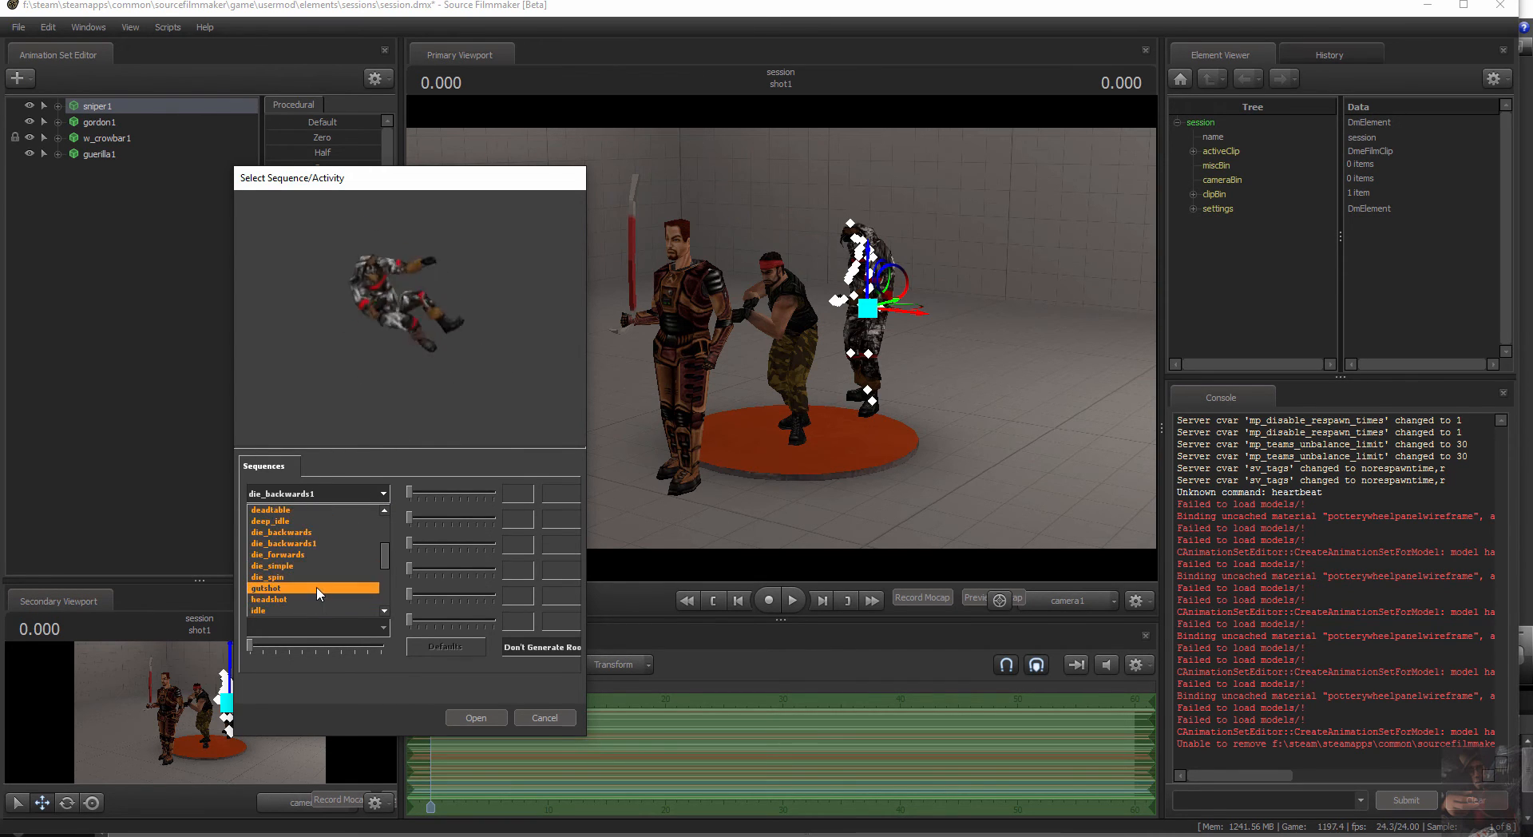
pyautogui.scroll(-1, 312, 587)
pyautogui.click(340, 552)
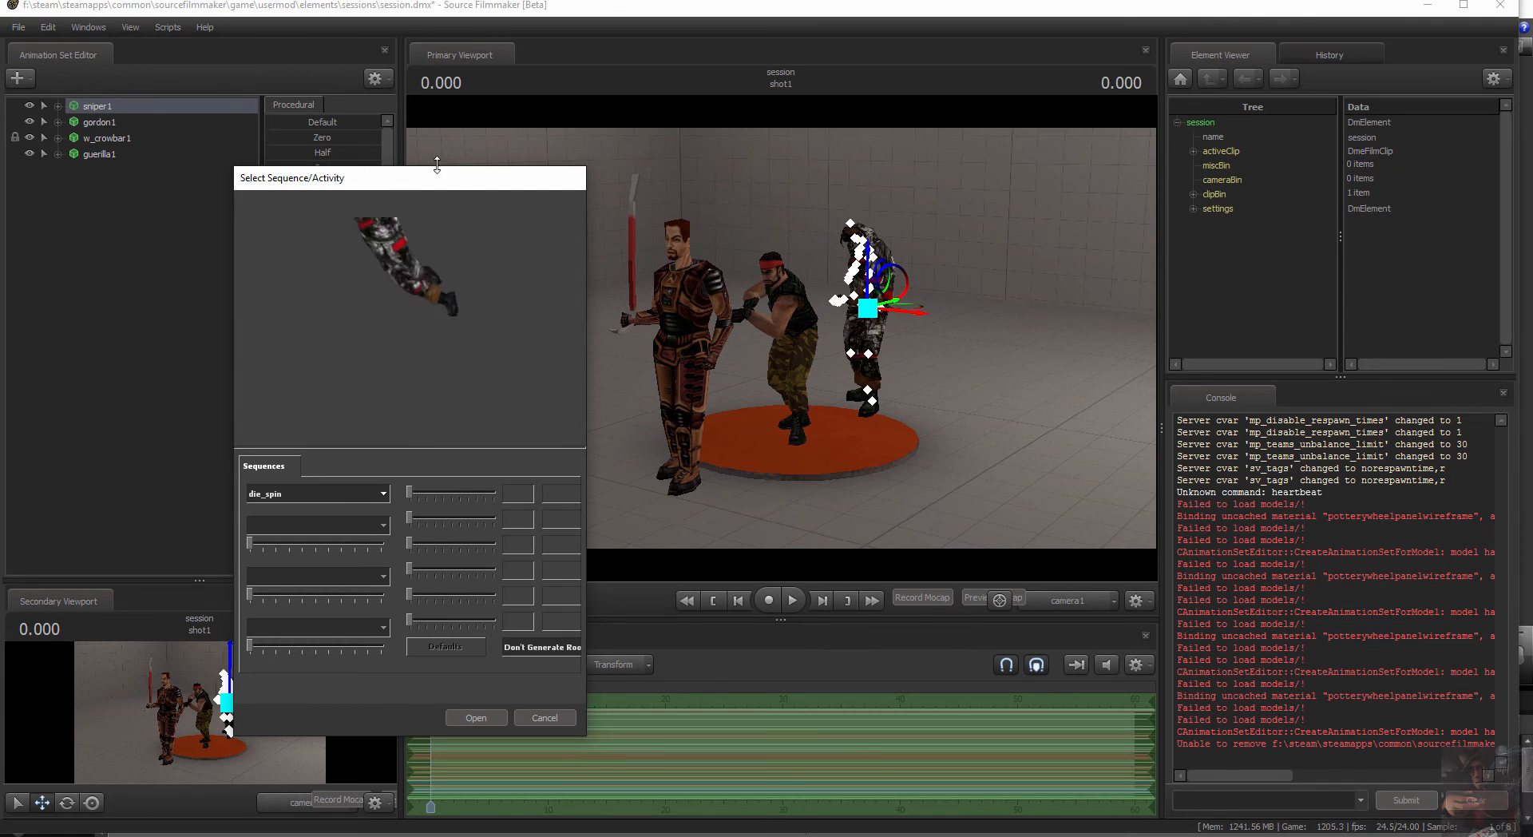
# Preview the gutshot and headshot sequences on the sniper1 model
pyautogui.click(387, 493)
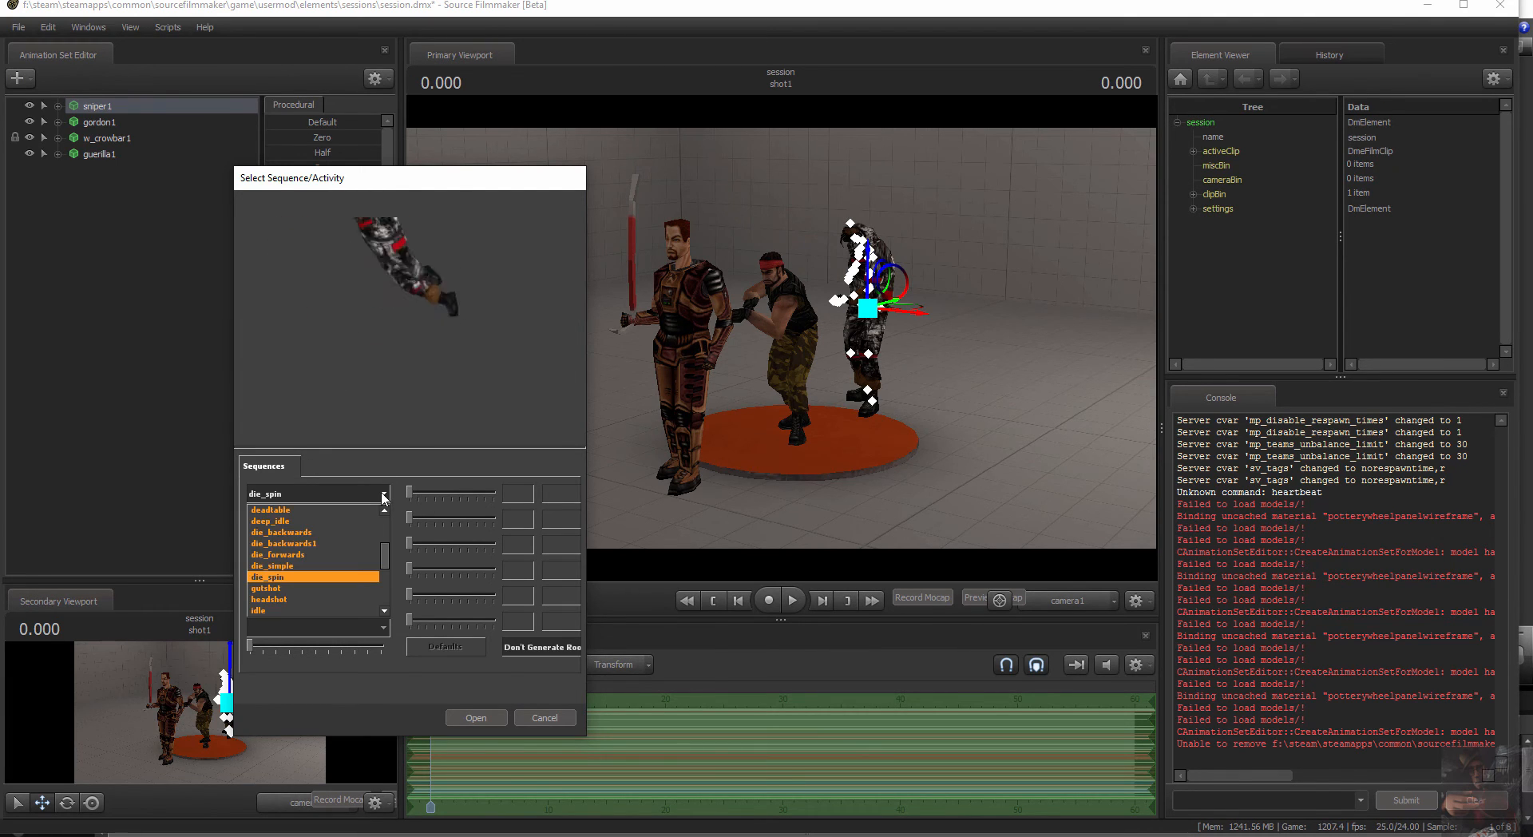
pyautogui.click(314, 588)
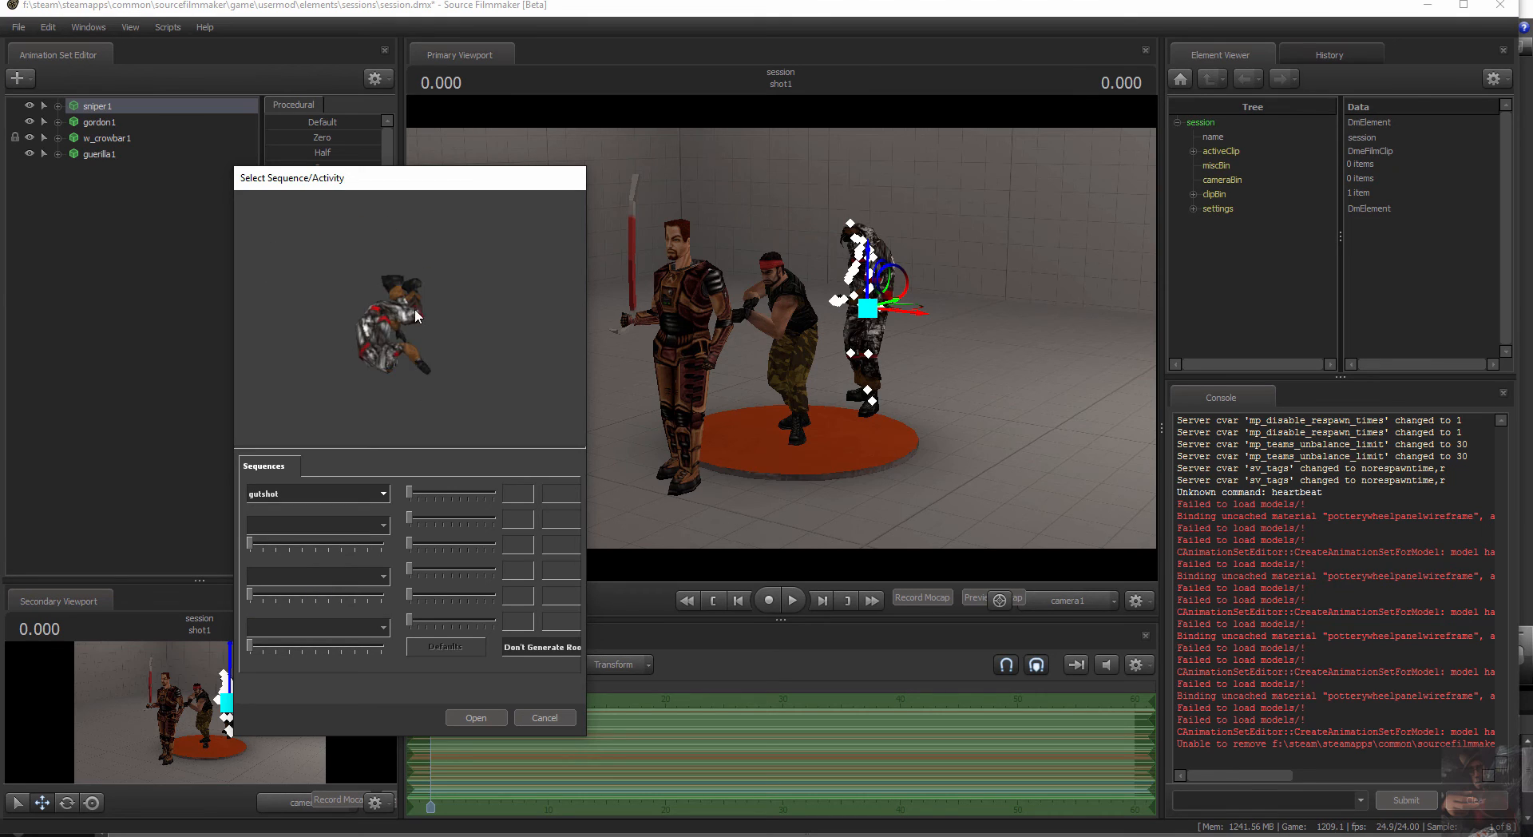
pyautogui.click(353, 495)
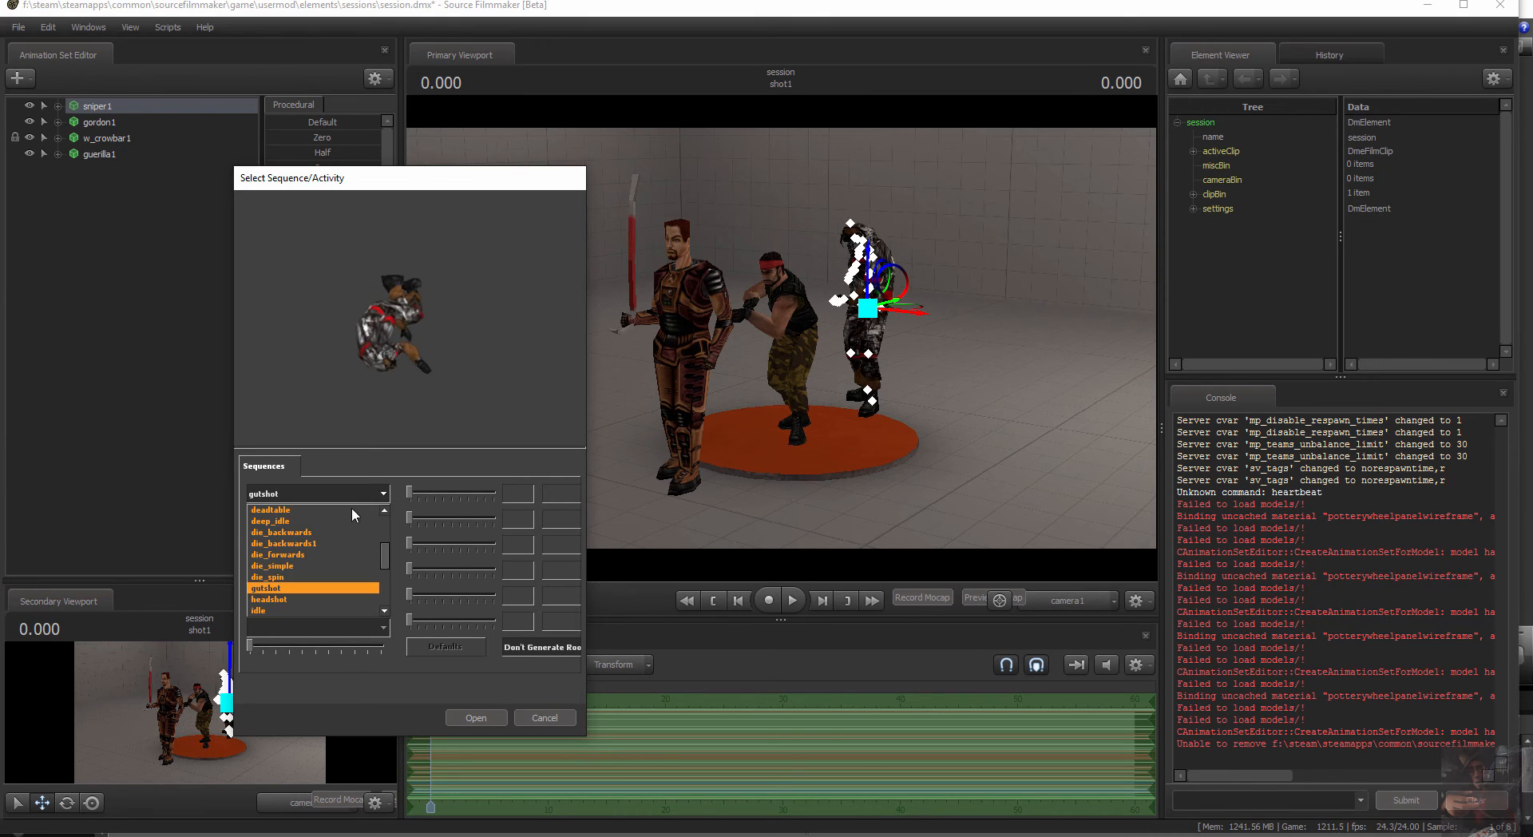
pyautogui.click(305, 598)
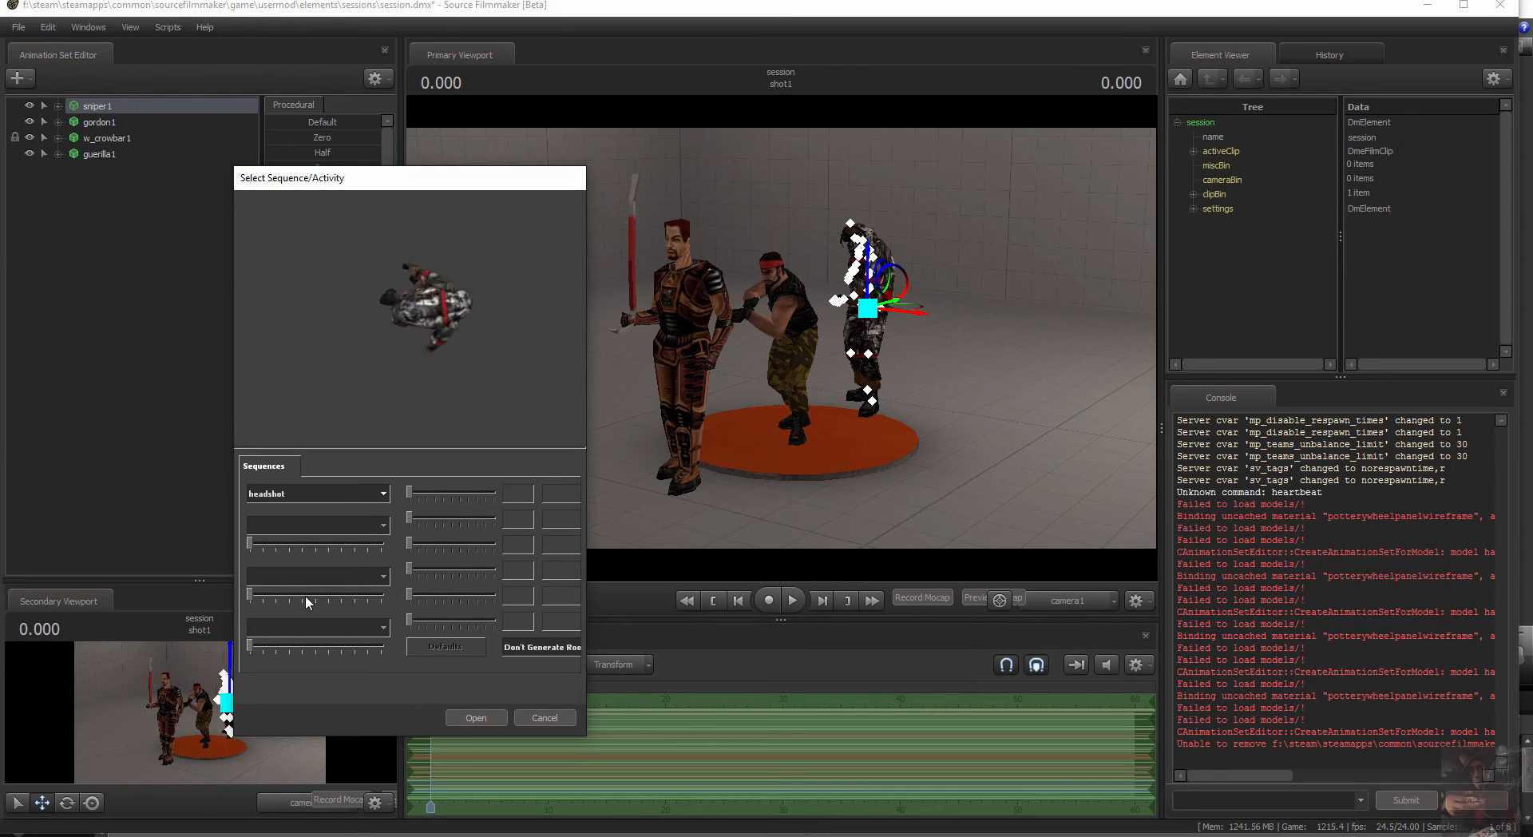
# Preview sniper1's movement sequences jump, run and run2
pyautogui.click(384, 495)
pyautogui.scroll(-3, 339, 562)
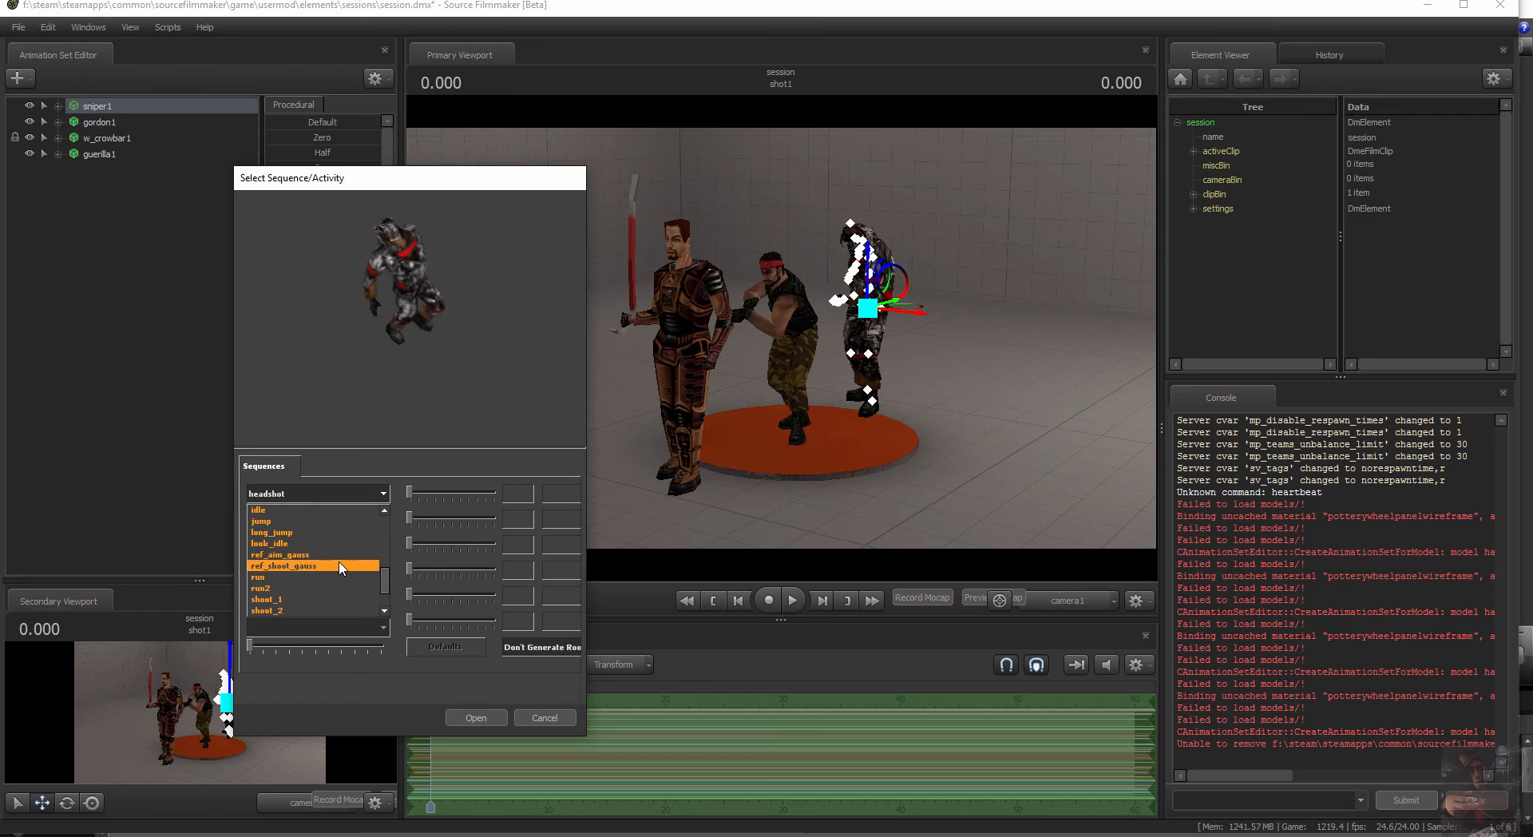
pyautogui.scroll(1, 339, 563)
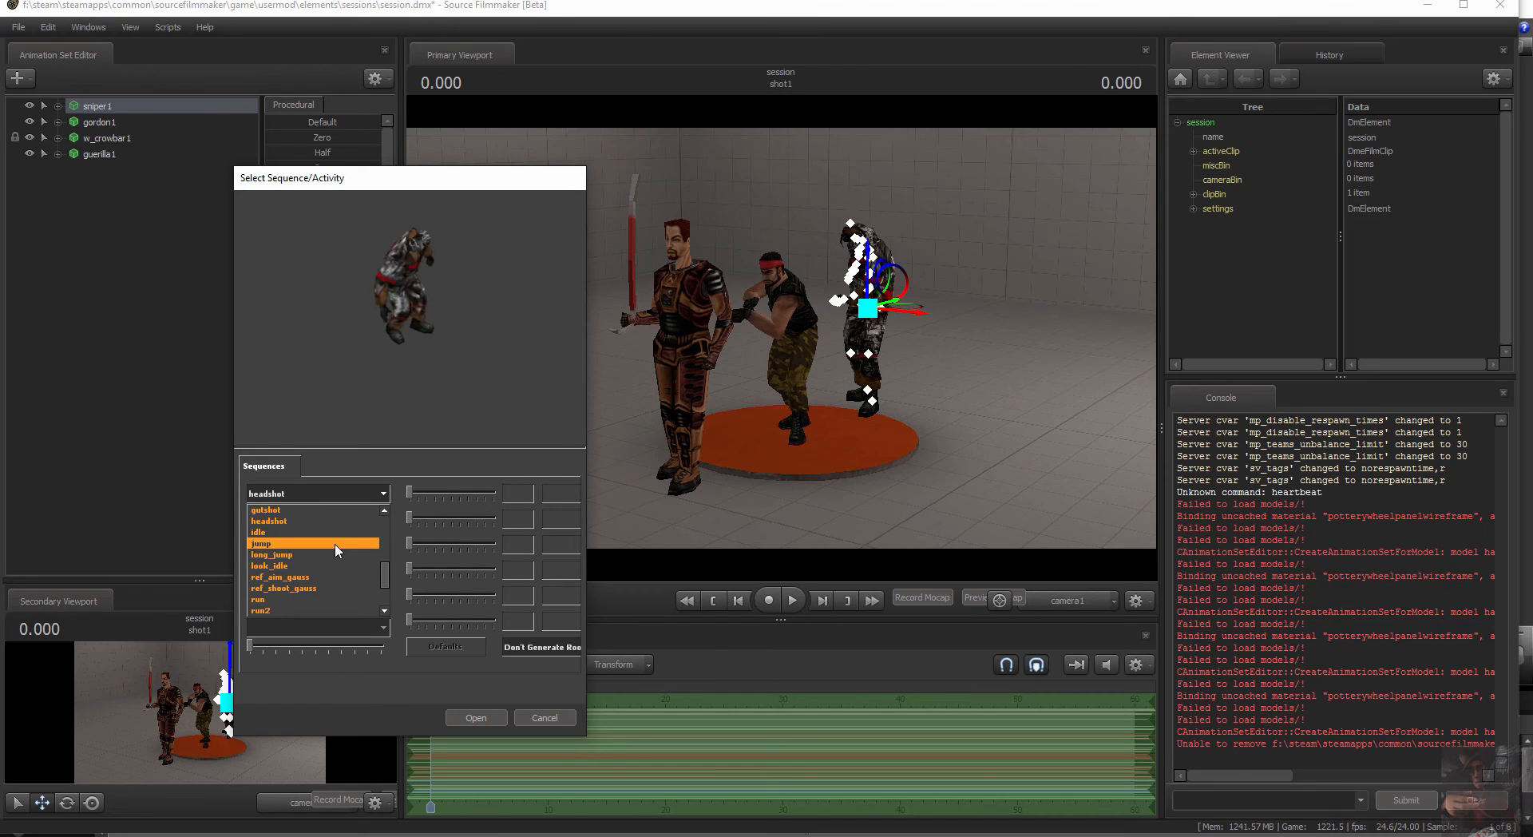
pyautogui.click(335, 550)
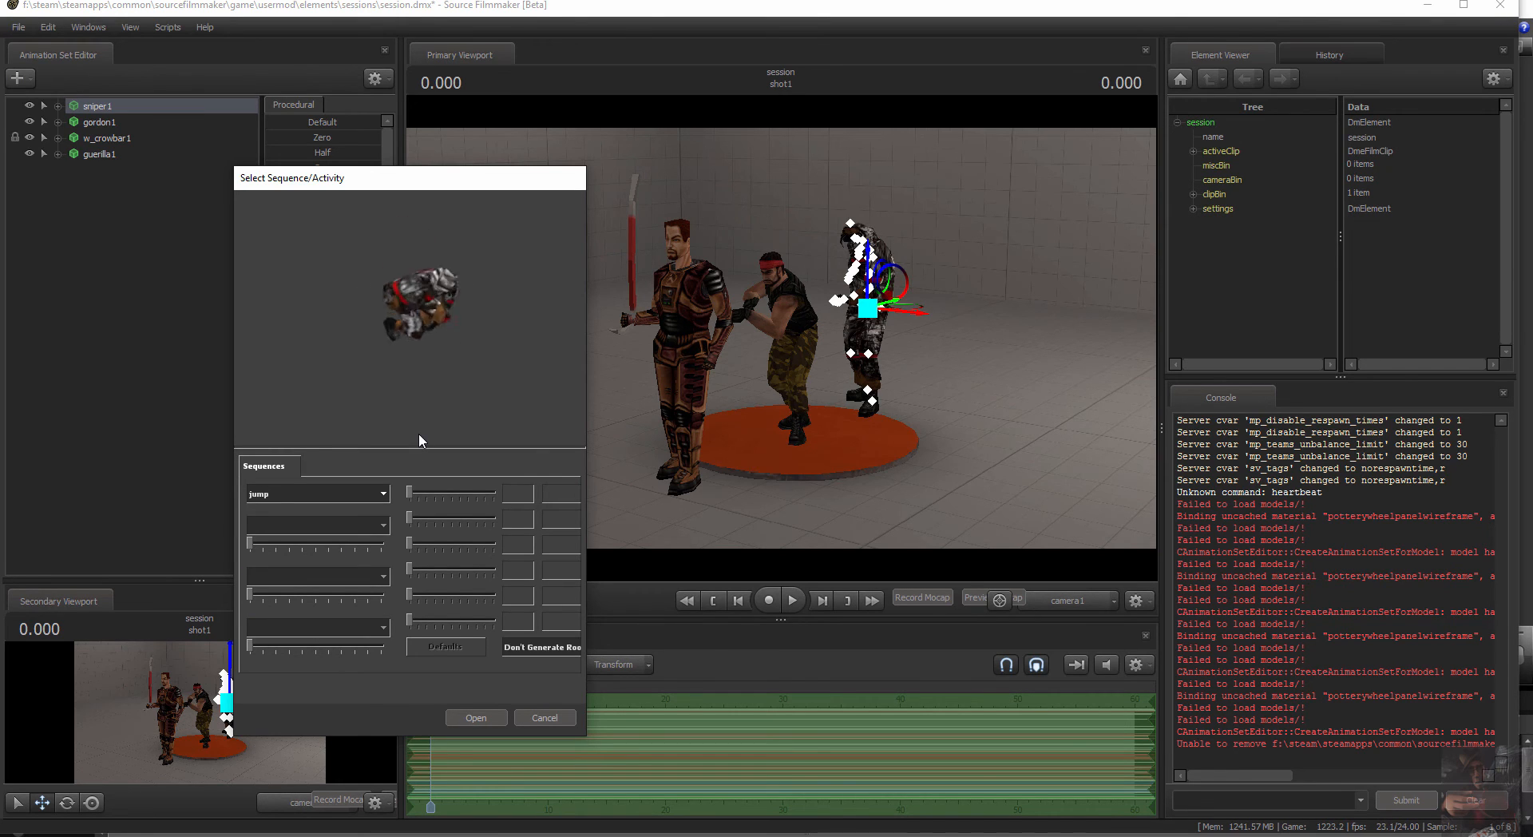
pyautogui.click(383, 493)
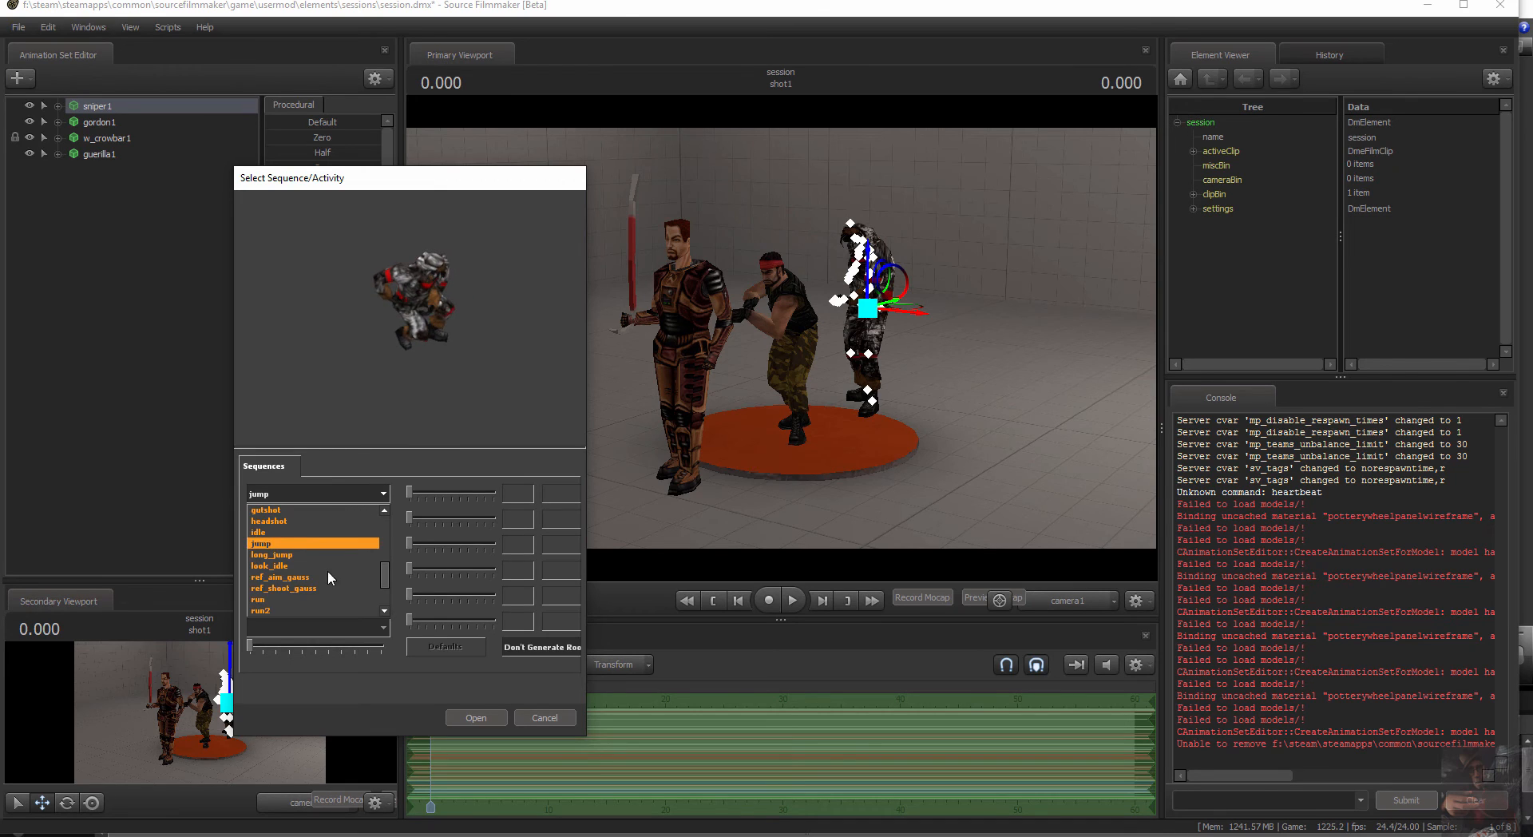
pyautogui.click(307, 599)
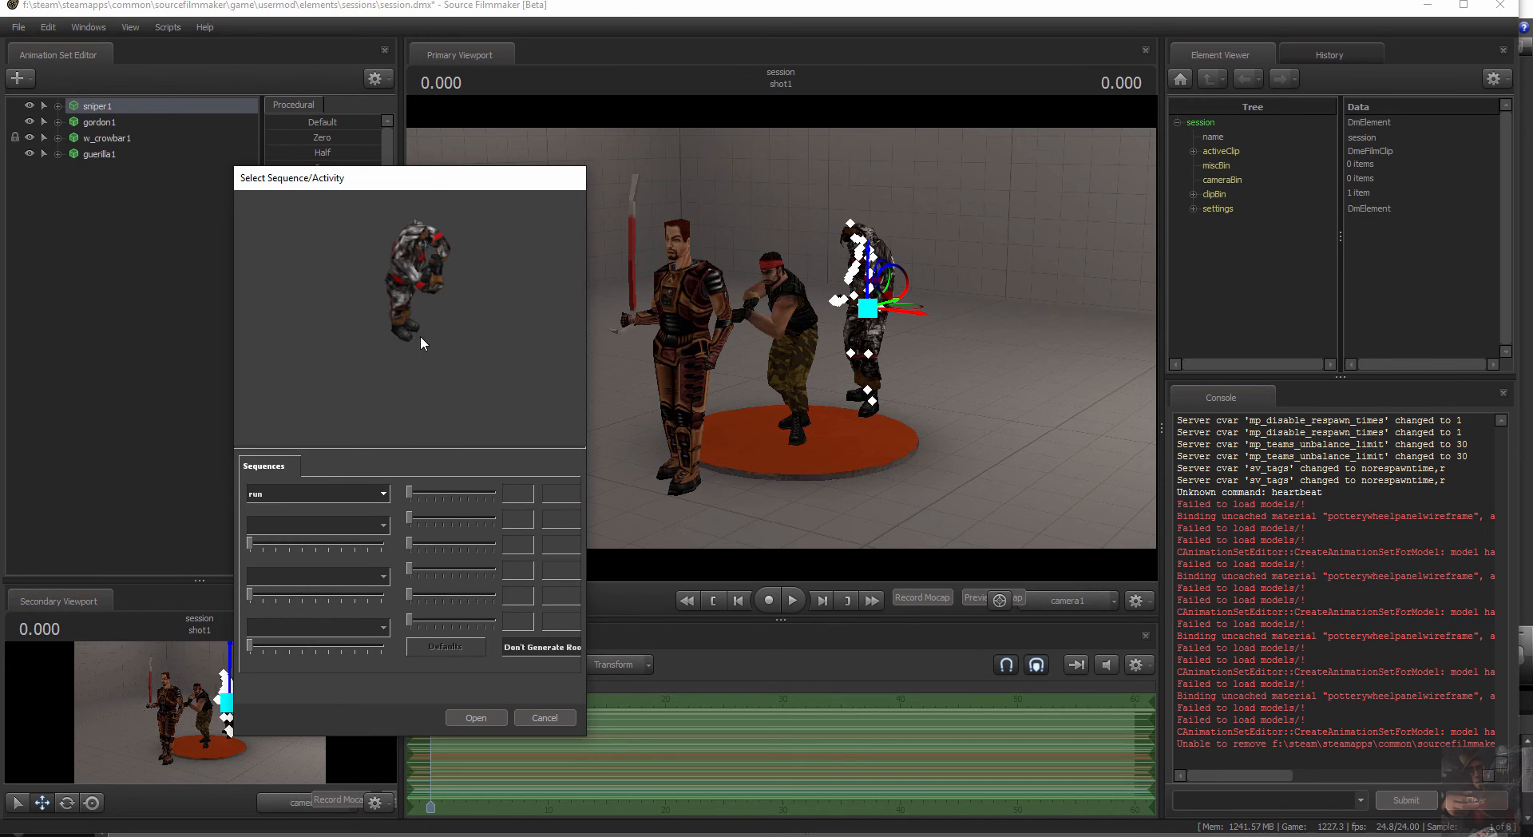
pyautogui.click(383, 495)
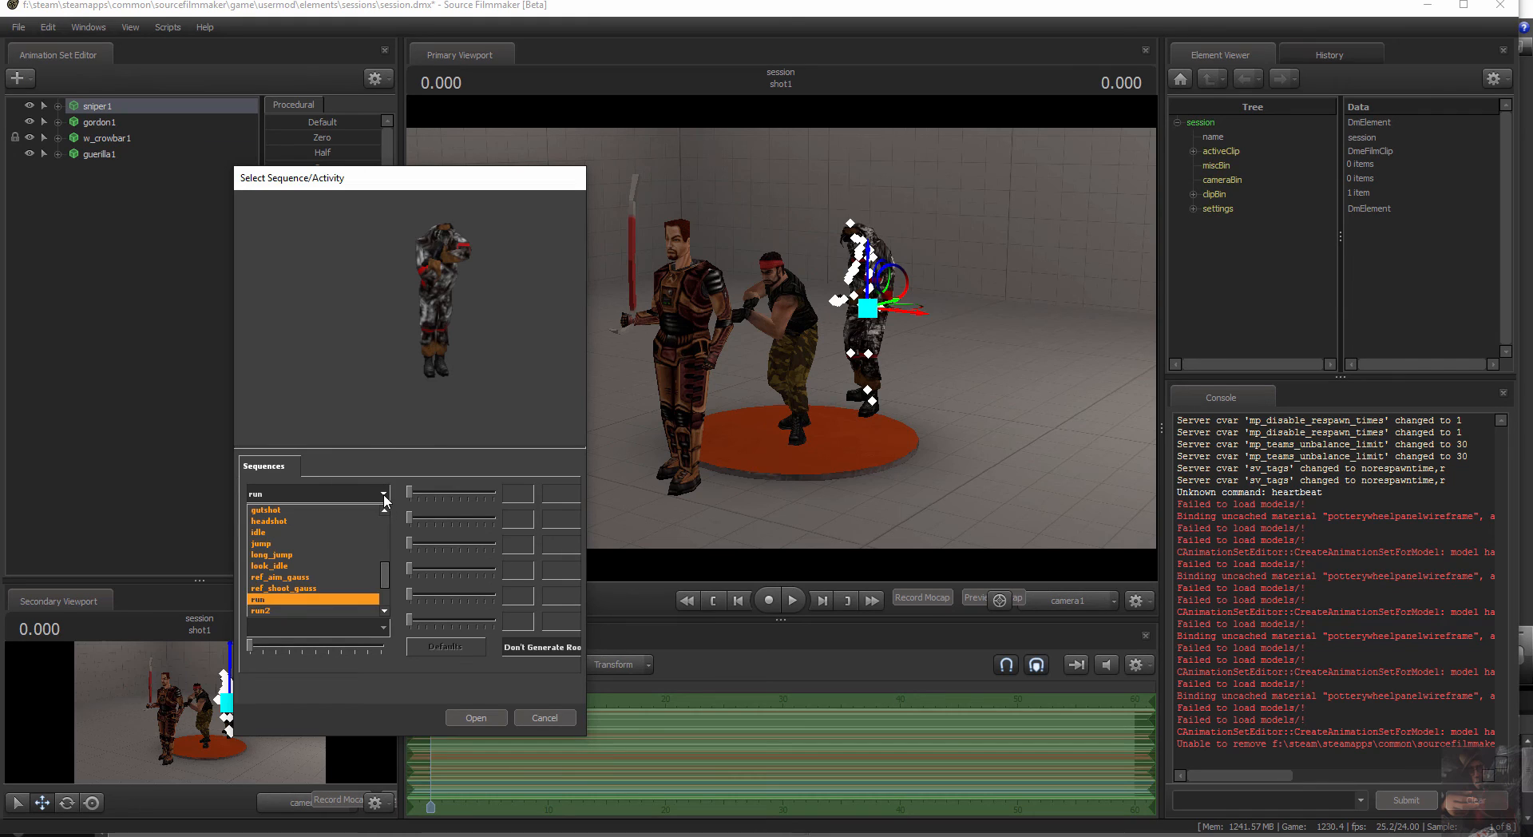
pyautogui.click(277, 610)
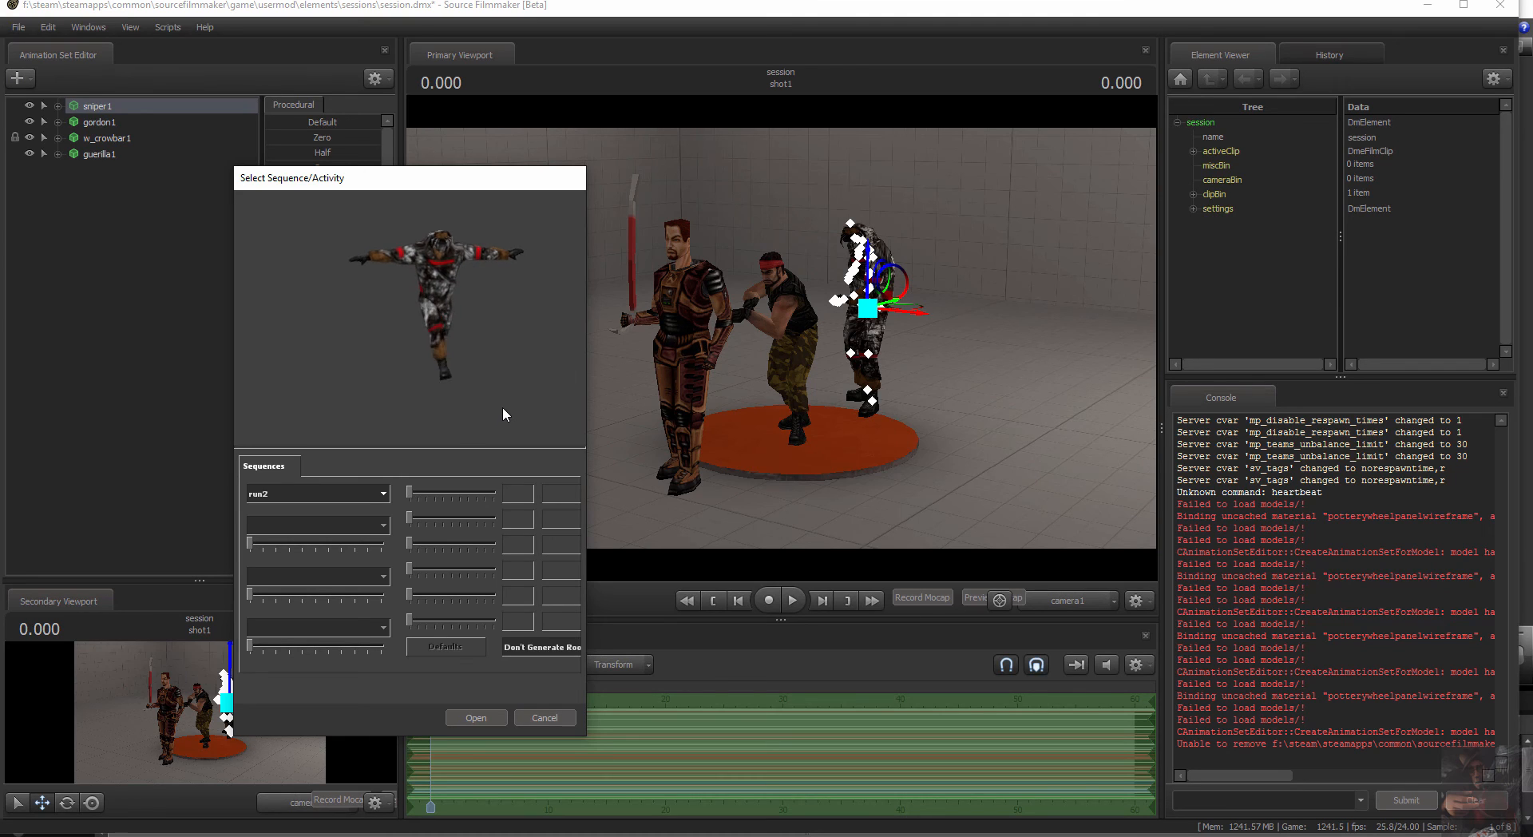
# Preview the shoot_1, treadwater and walk2handed sequences for sniper1
pyautogui.click(385, 493)
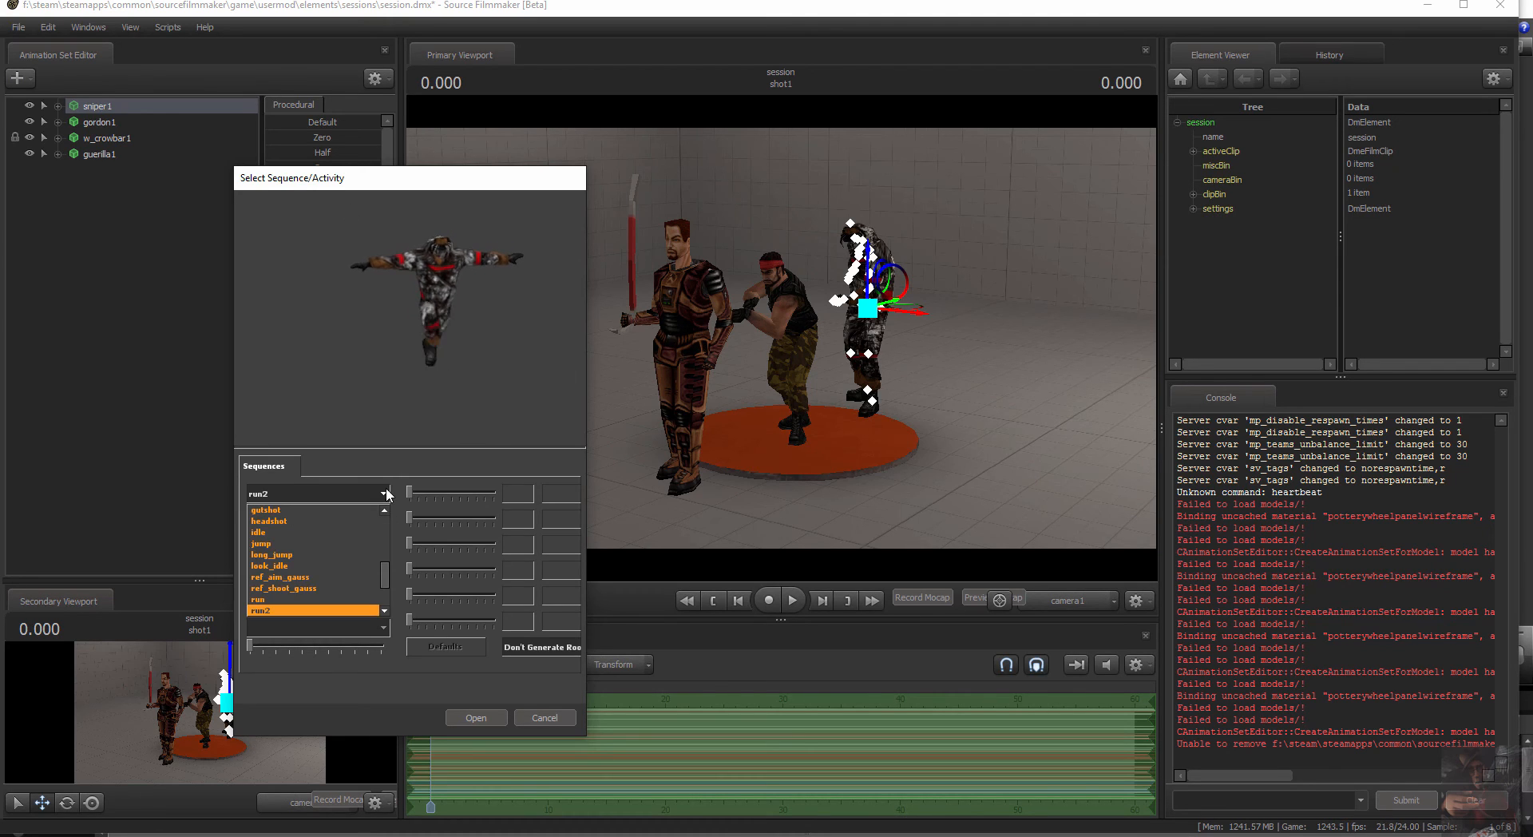
pyautogui.scroll(-2, 301, 567)
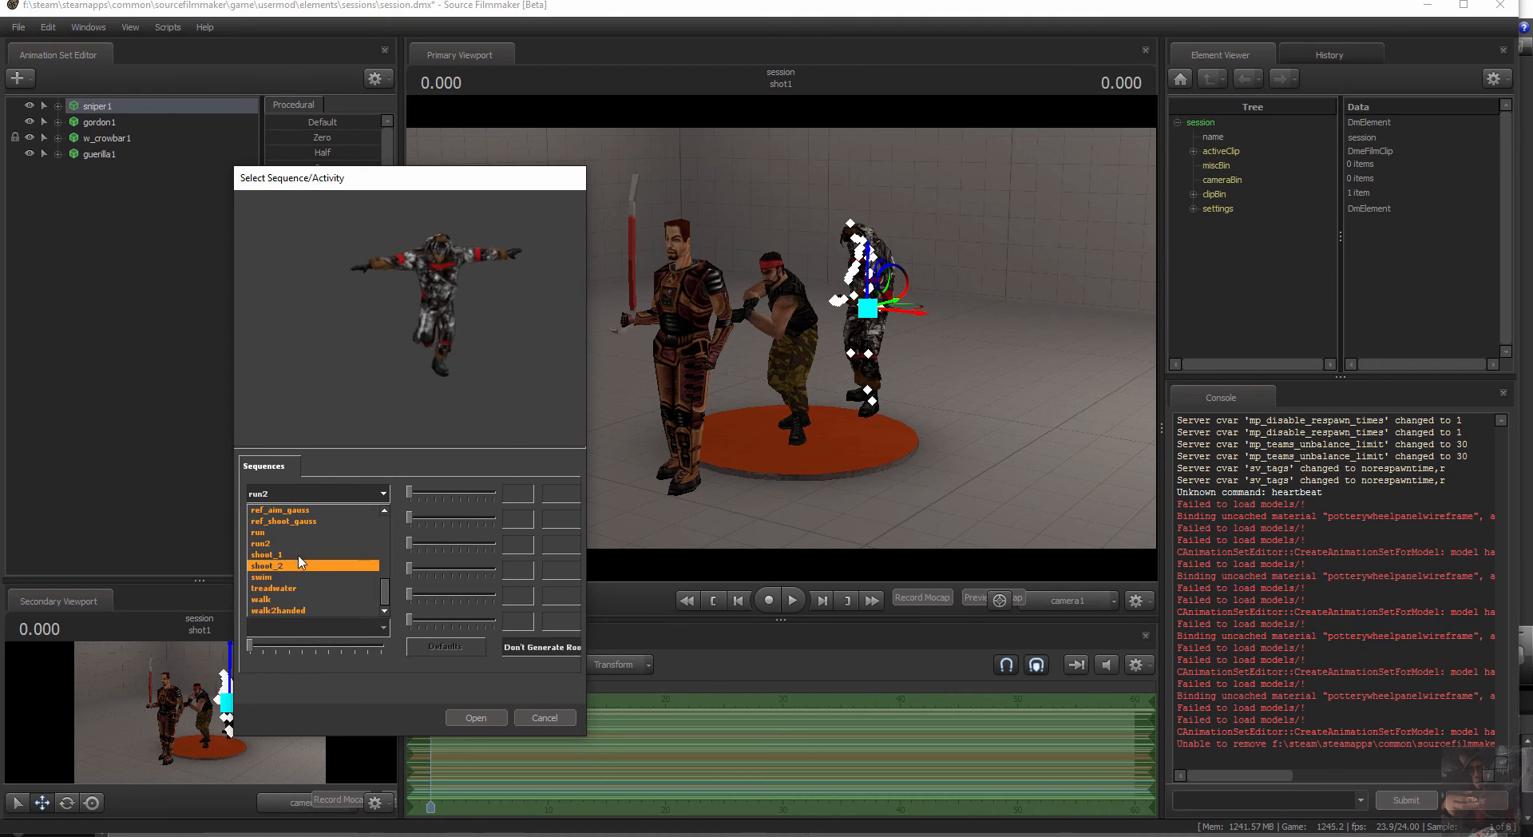
pyautogui.click(297, 554)
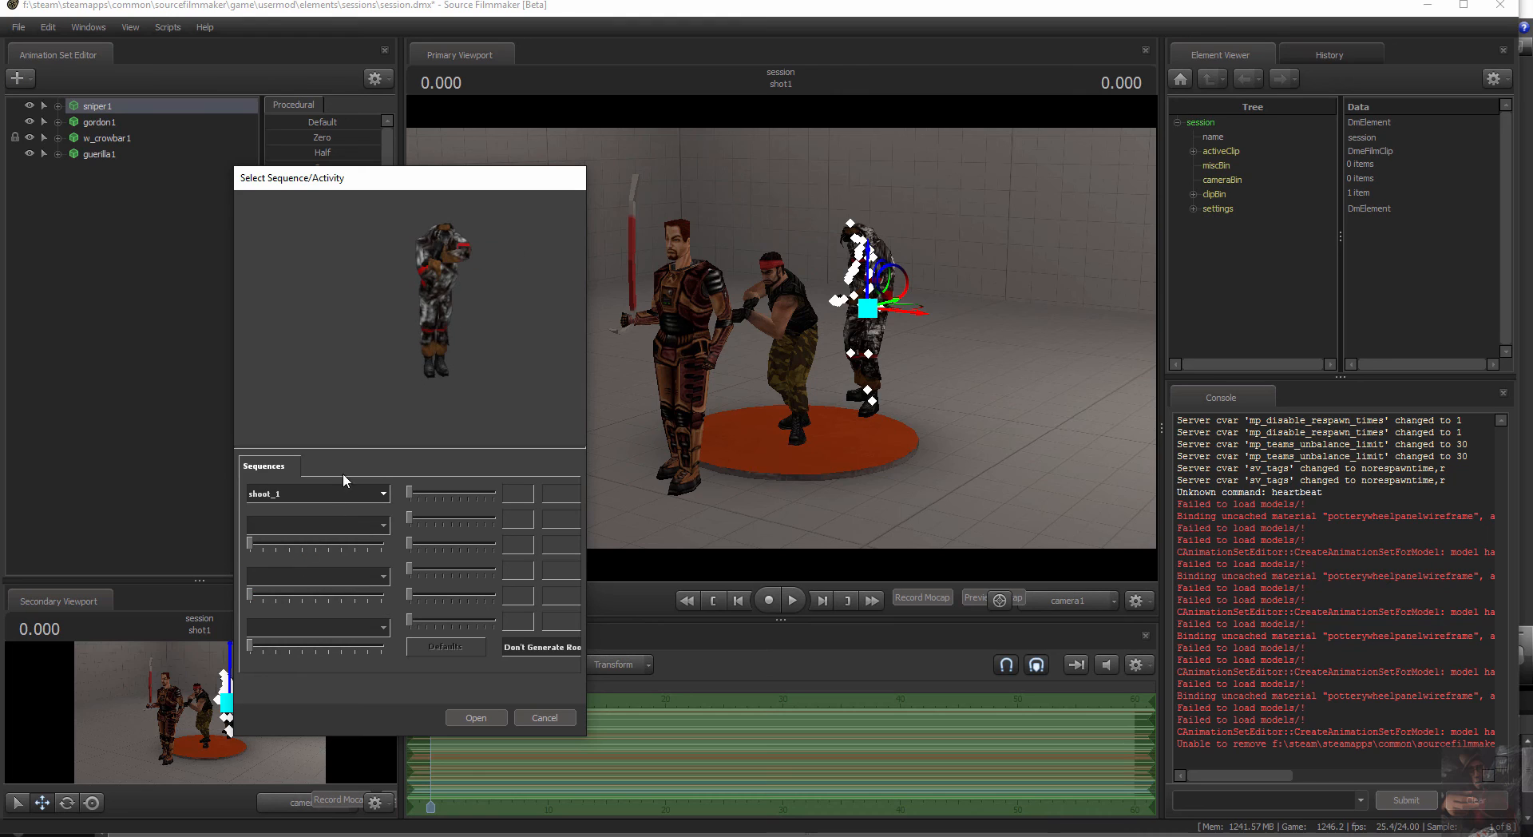
pyautogui.click(385, 492)
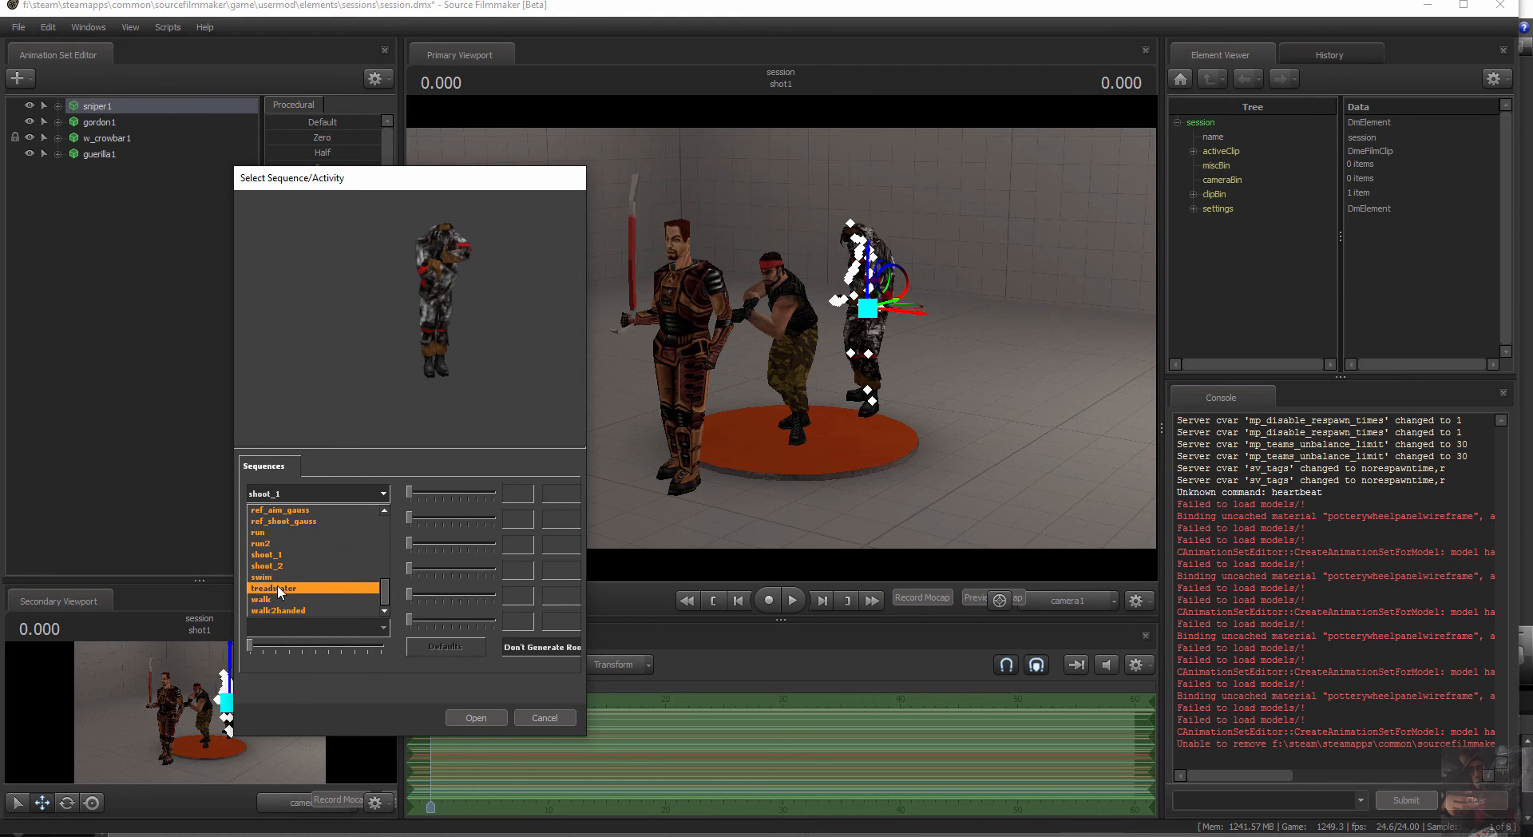
pyautogui.click(280, 588)
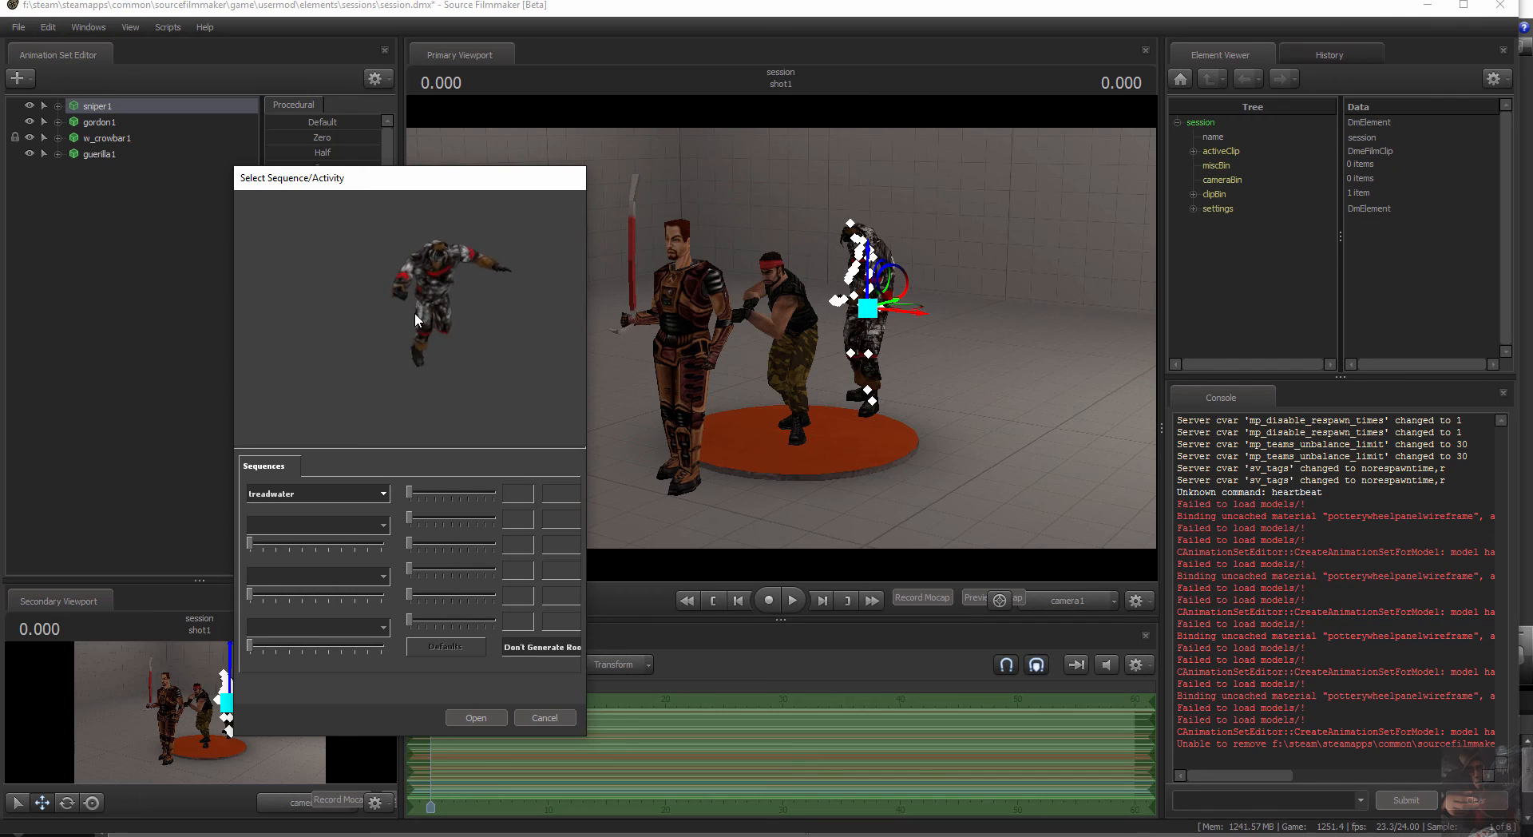
pyautogui.click(382, 492)
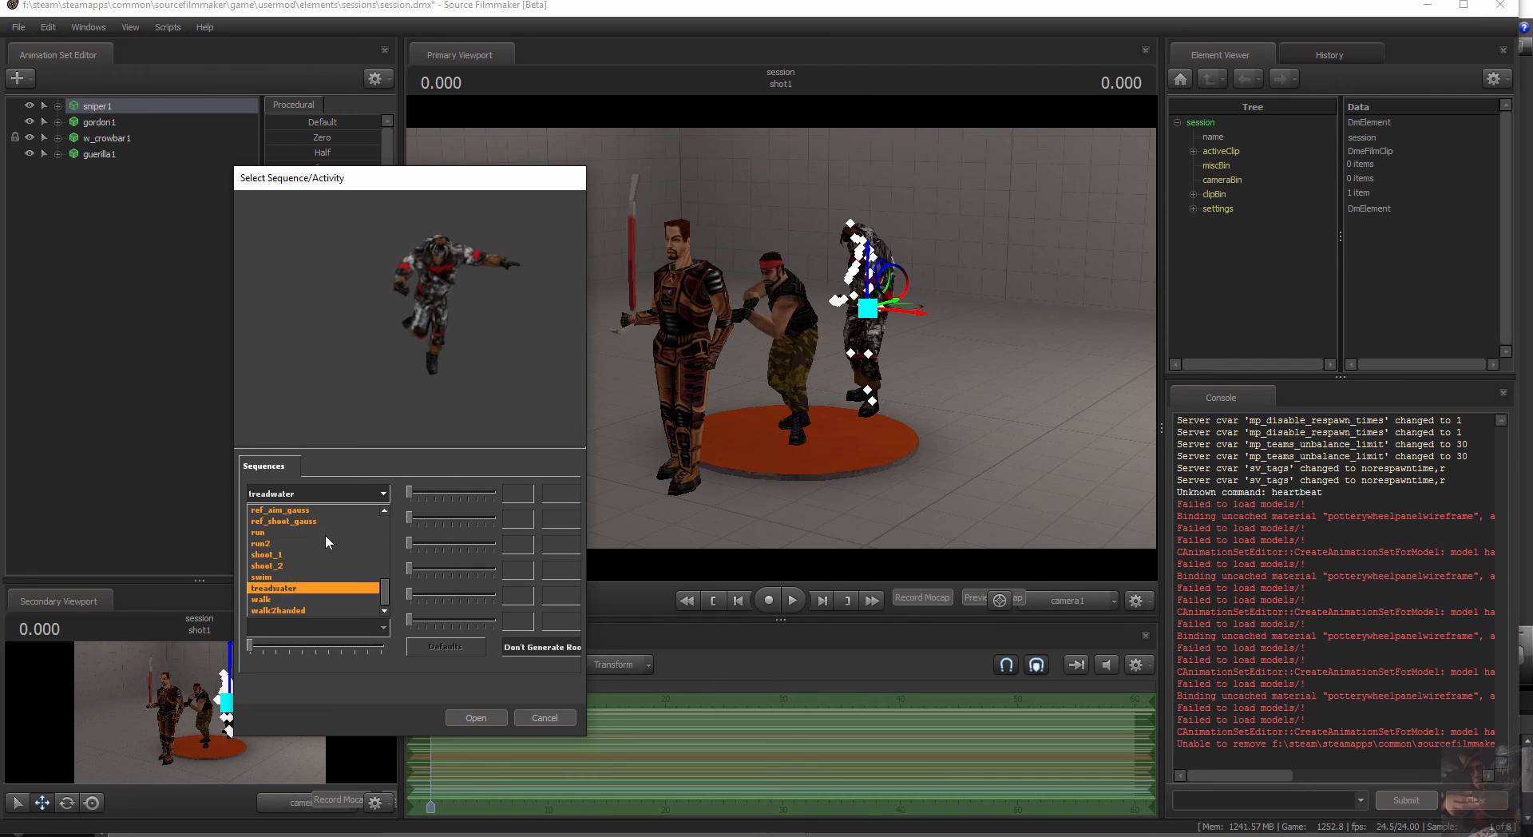
pyautogui.click(286, 607)
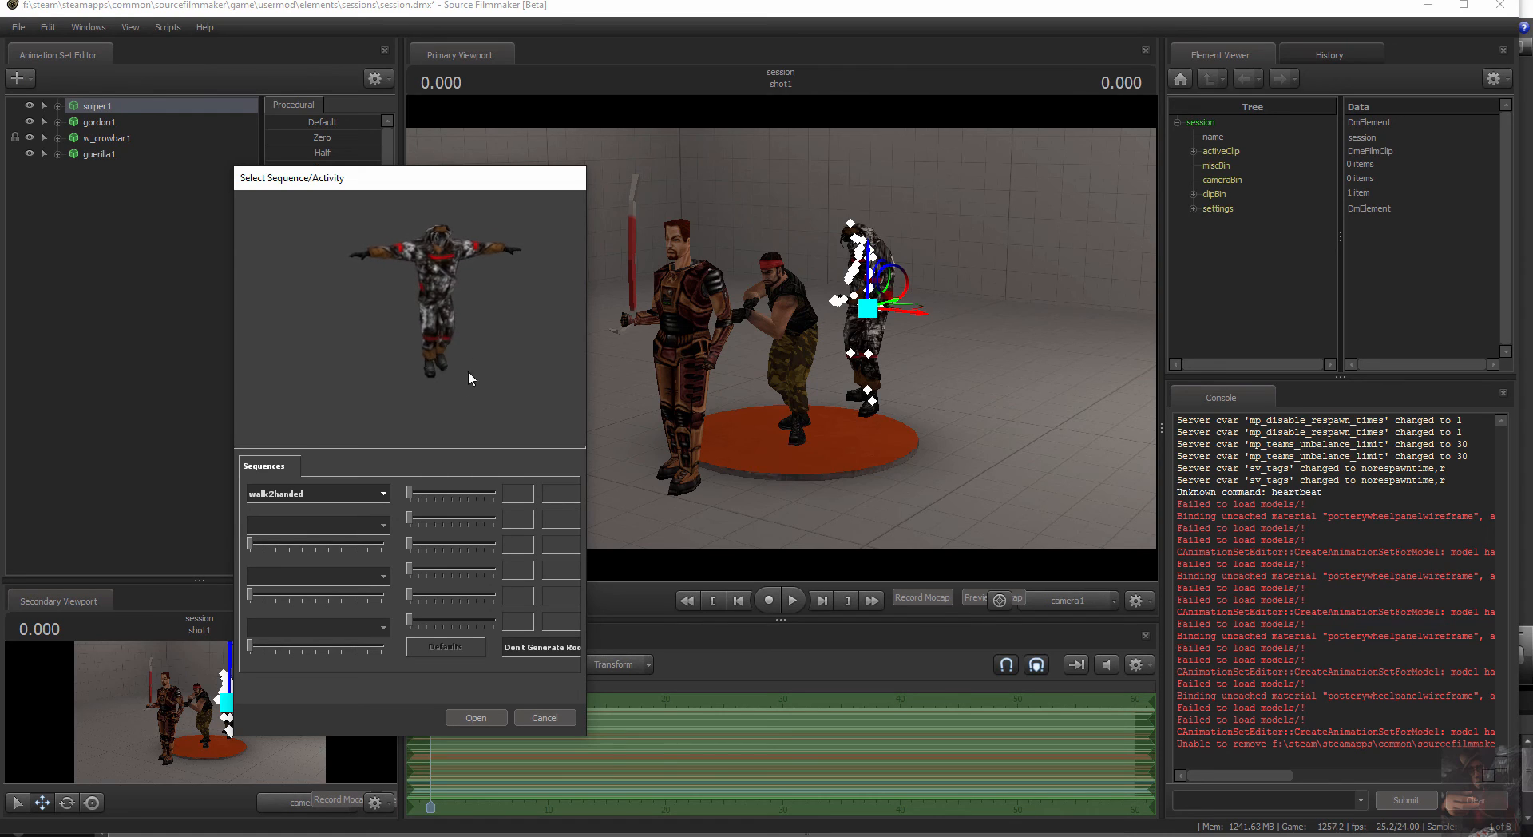
# Preview the walk sequence on sniper1 and close the sequence selection without importing anything
pyautogui.click(383, 492)
pyautogui.click(297, 599)
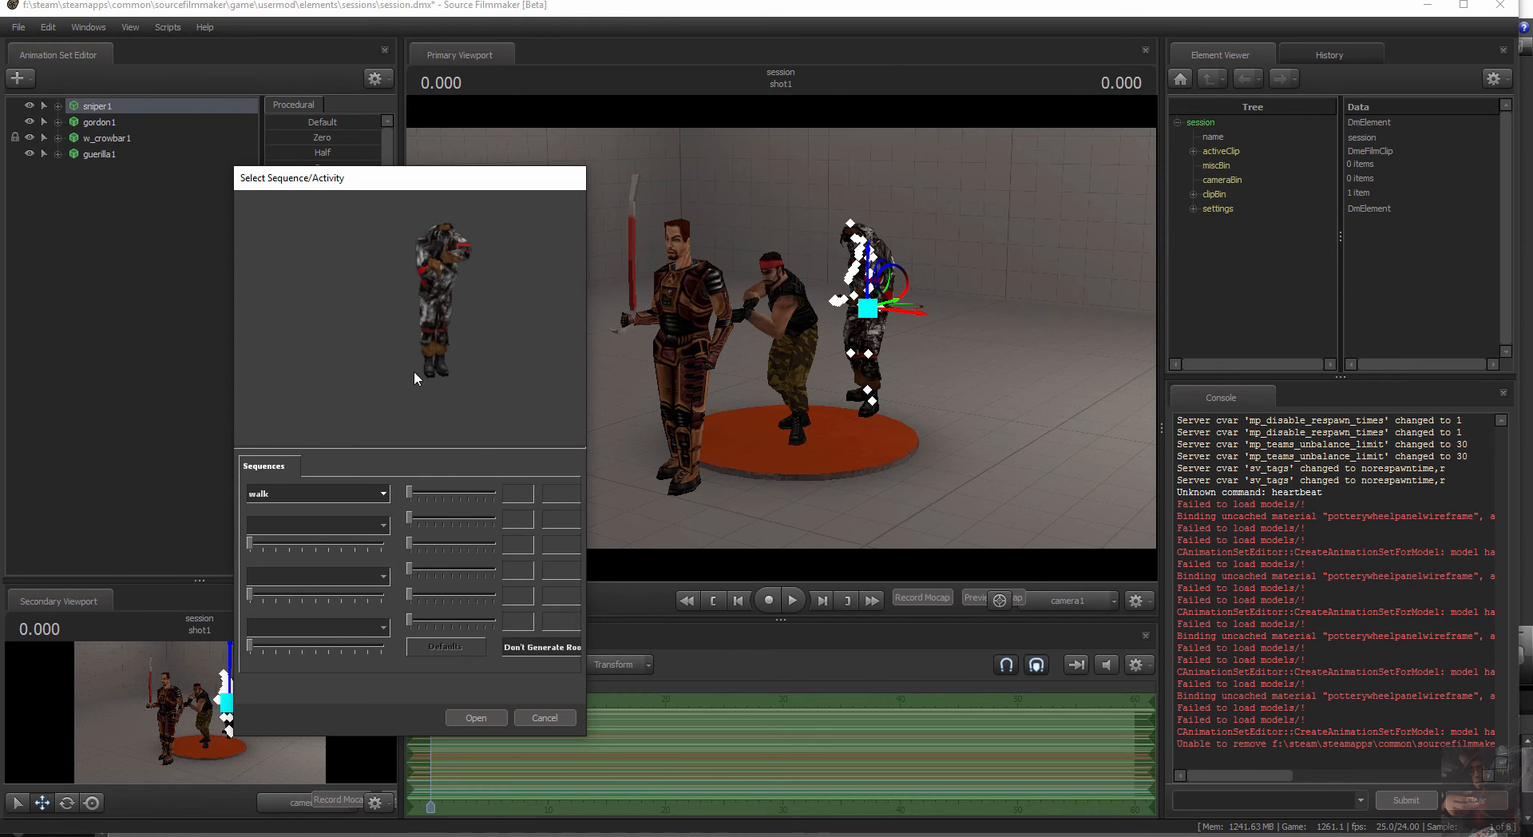
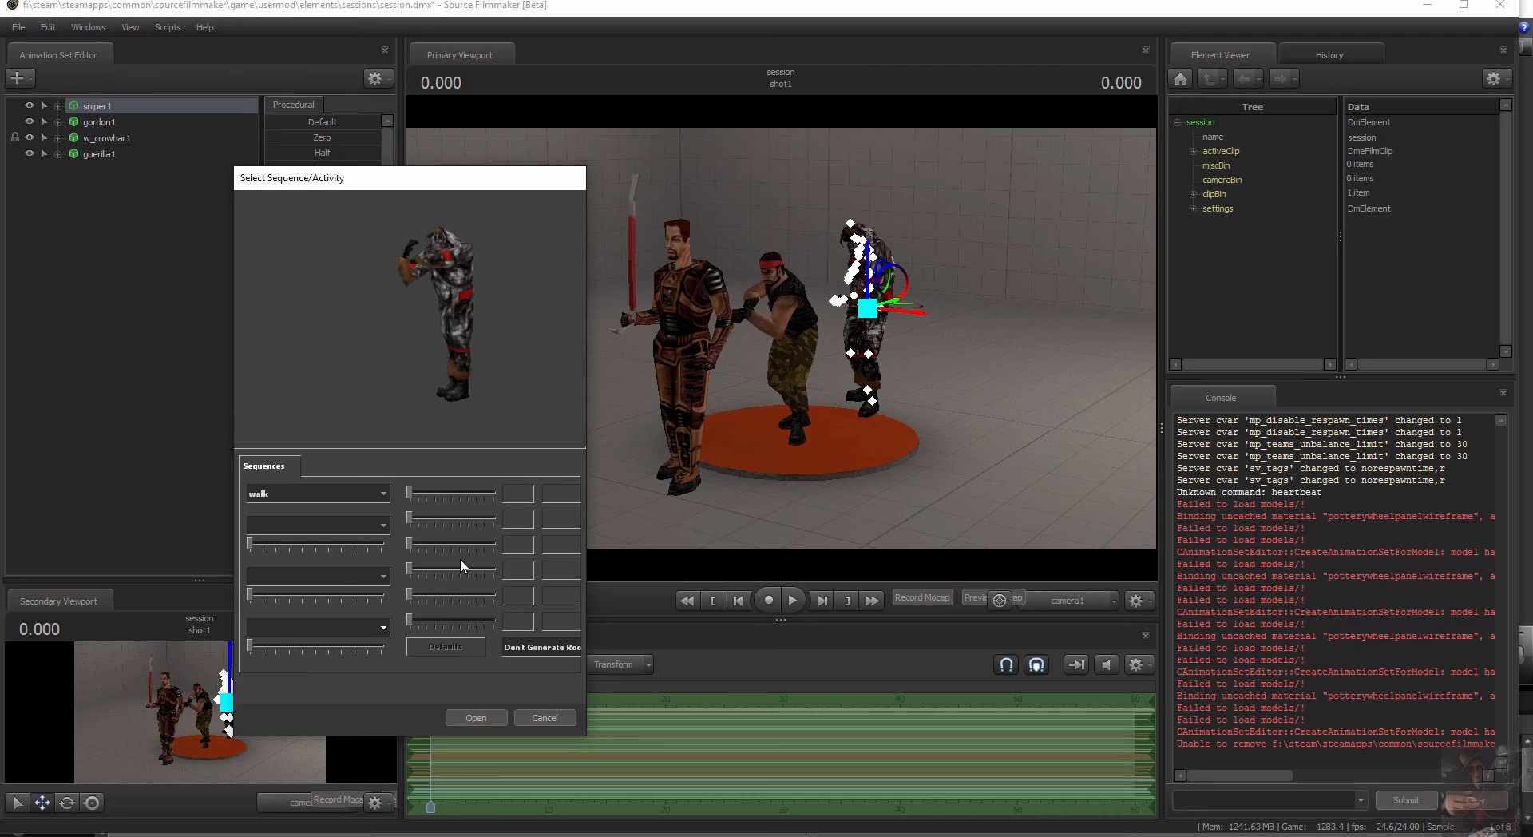
pyautogui.click(551, 717)
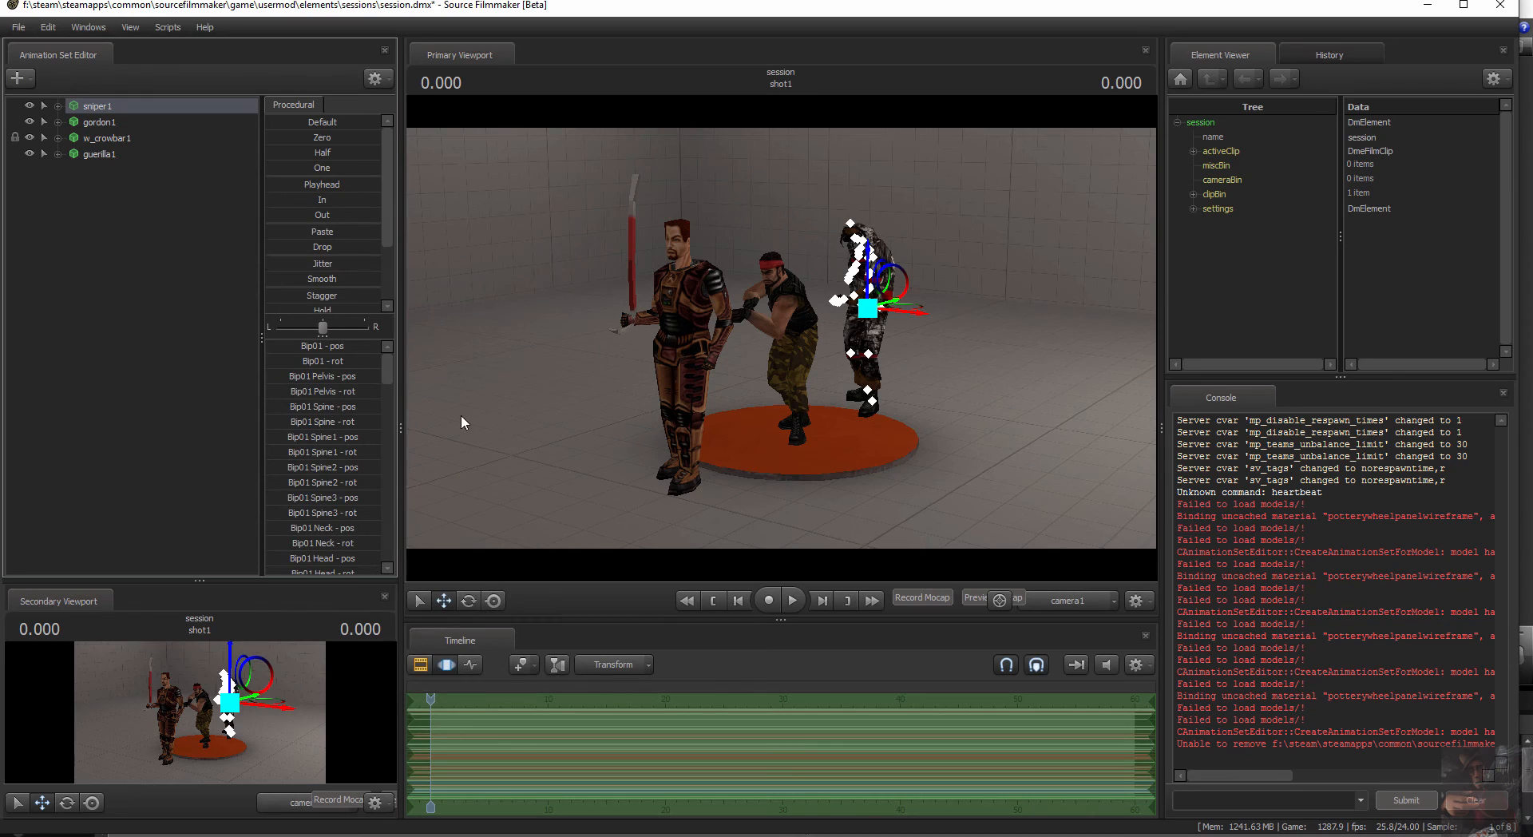
# Start a sequence import for the gordon1 model and preview its 2handshoot sequence
pyautogui.click(100, 122)
pyautogui.rightClick(103, 123)
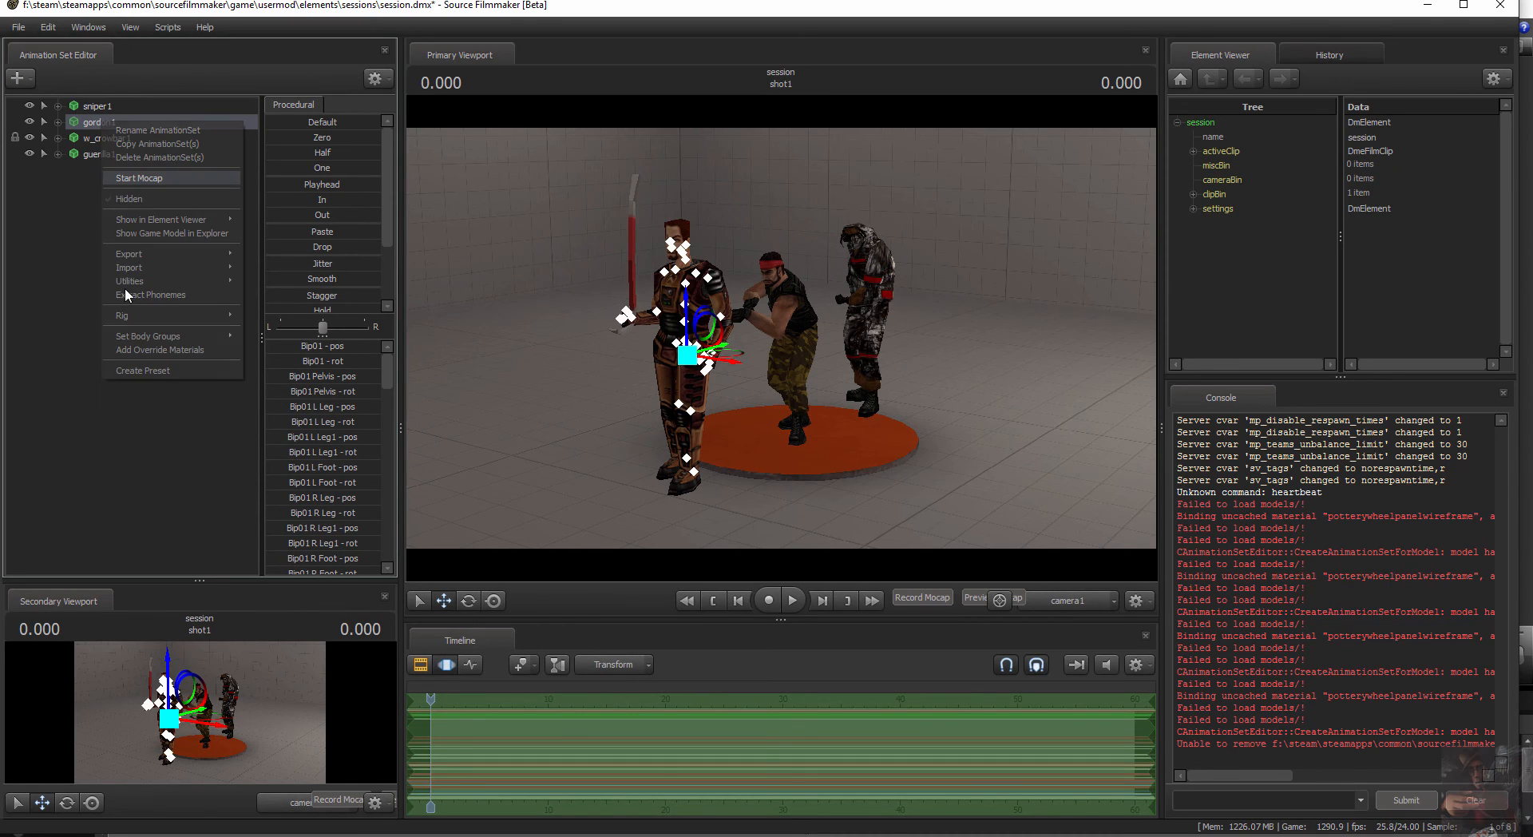
pyautogui.moveTo(204, 268)
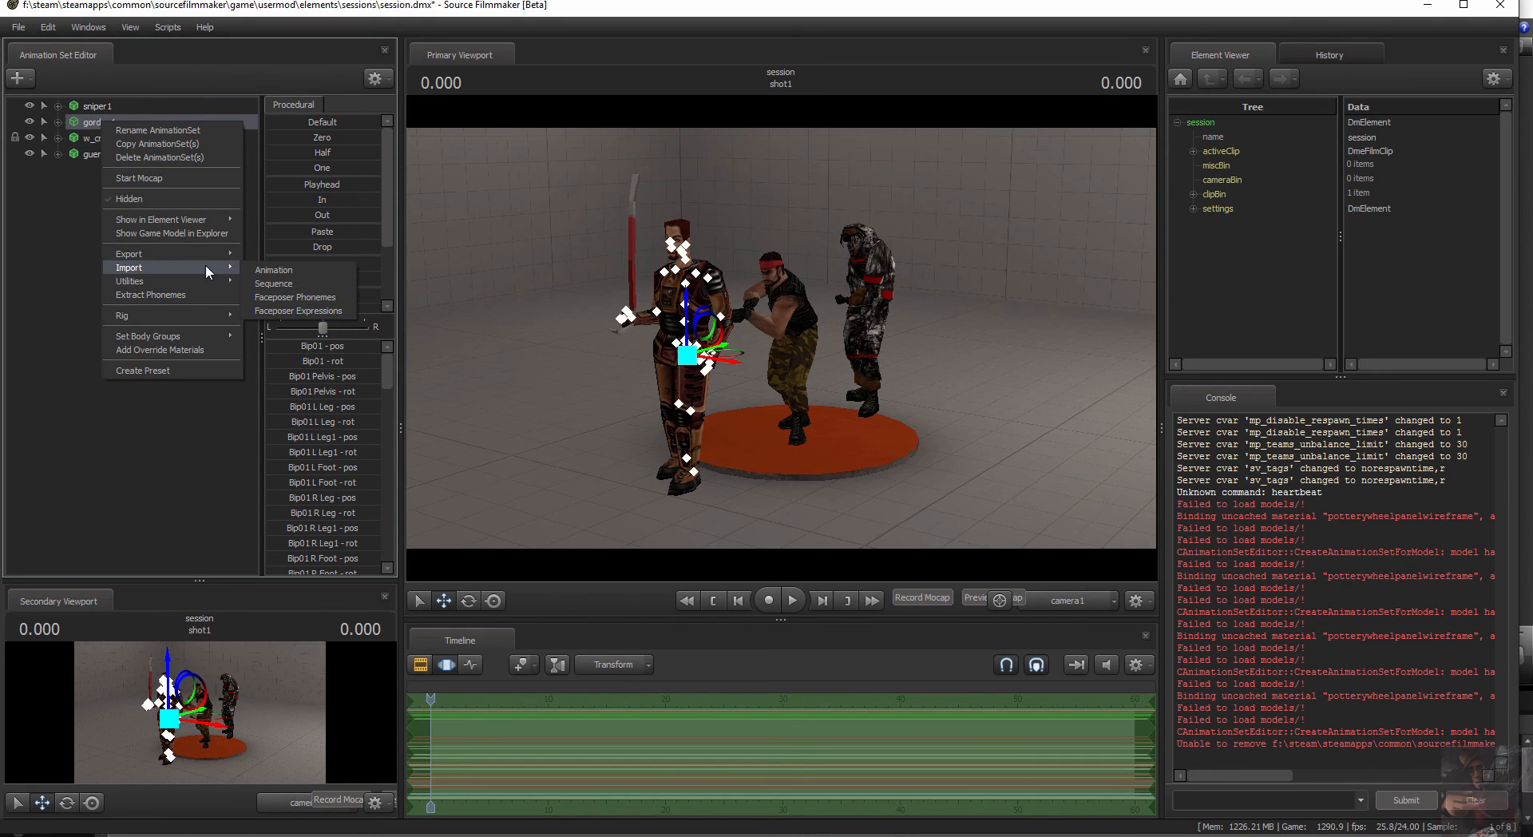
pyautogui.click(266, 286)
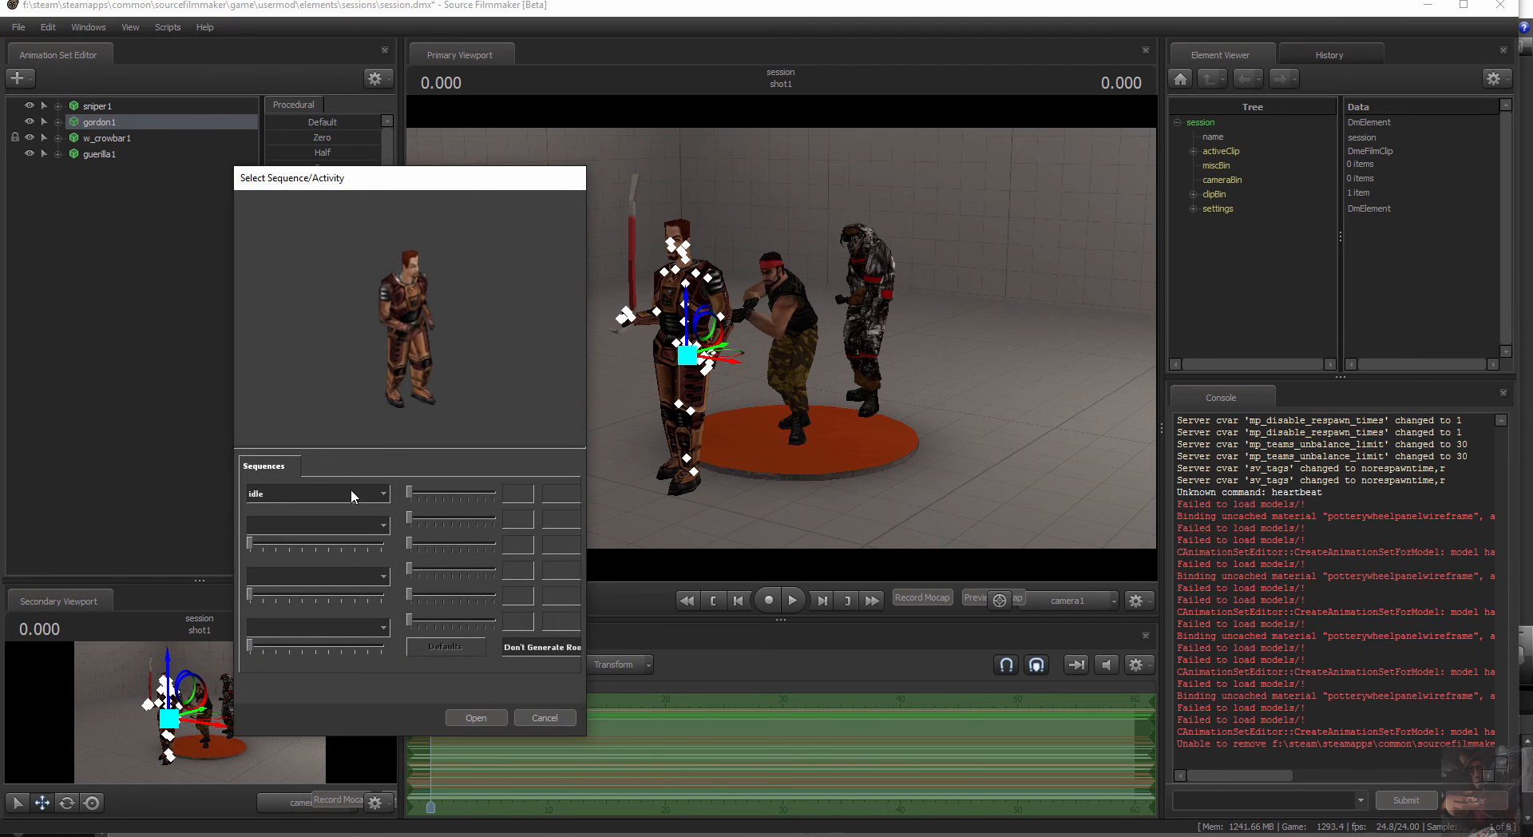
pyautogui.click(384, 494)
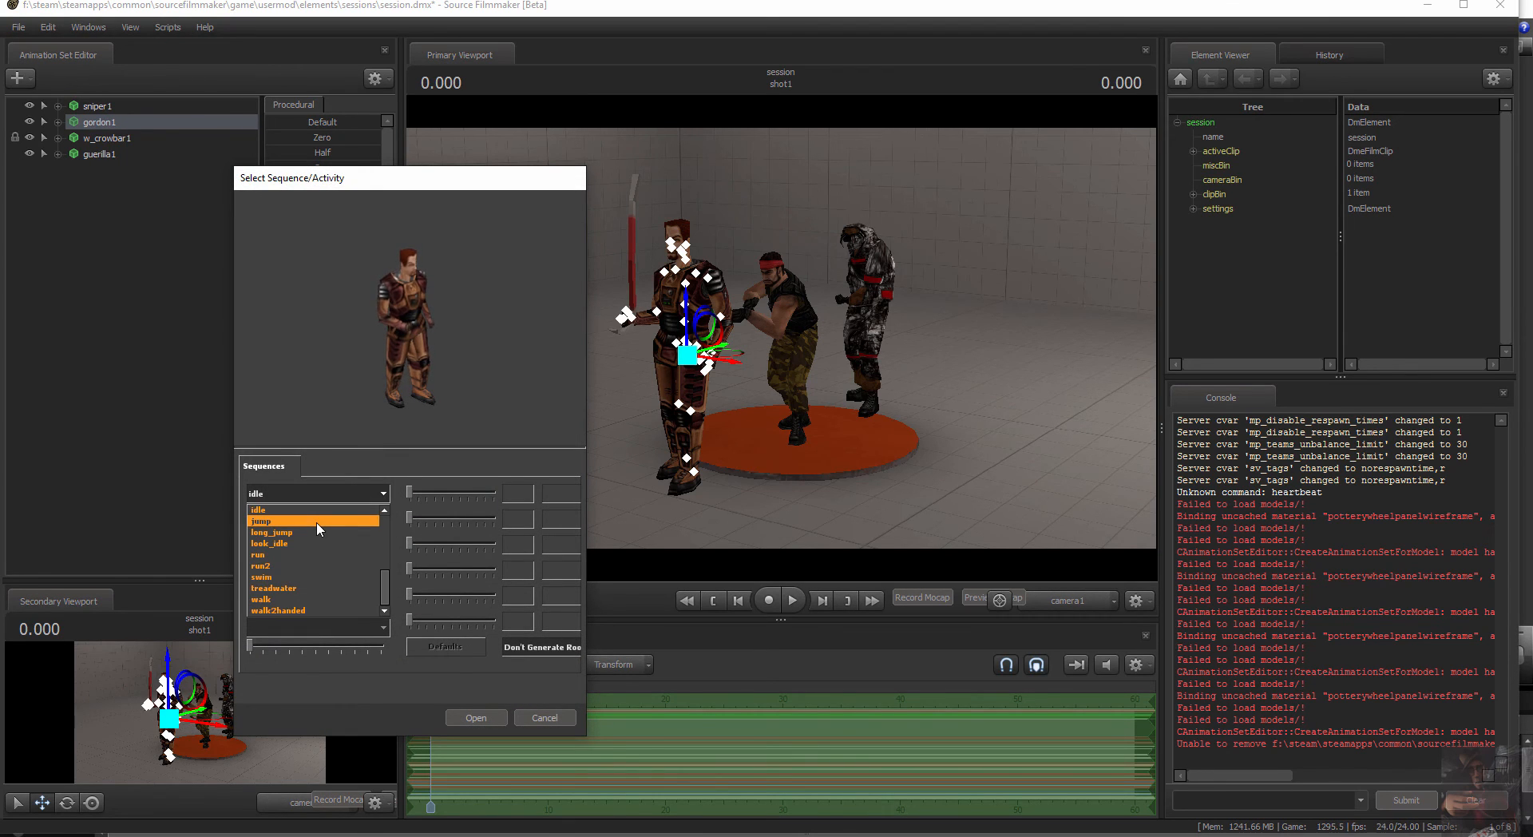
pyautogui.scroll(2, 319, 528)
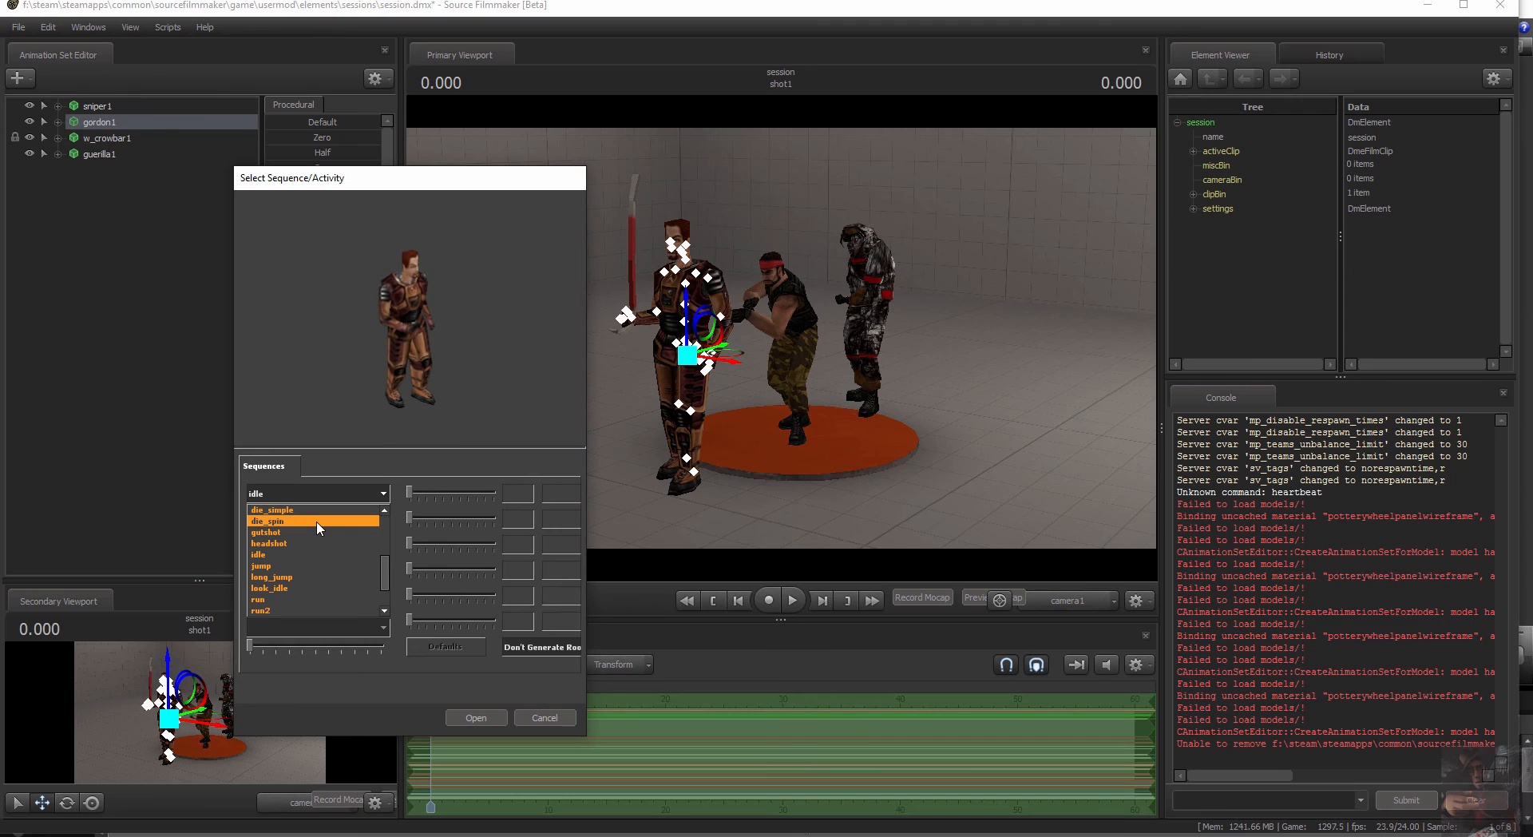
pyautogui.scroll(4, 319, 527)
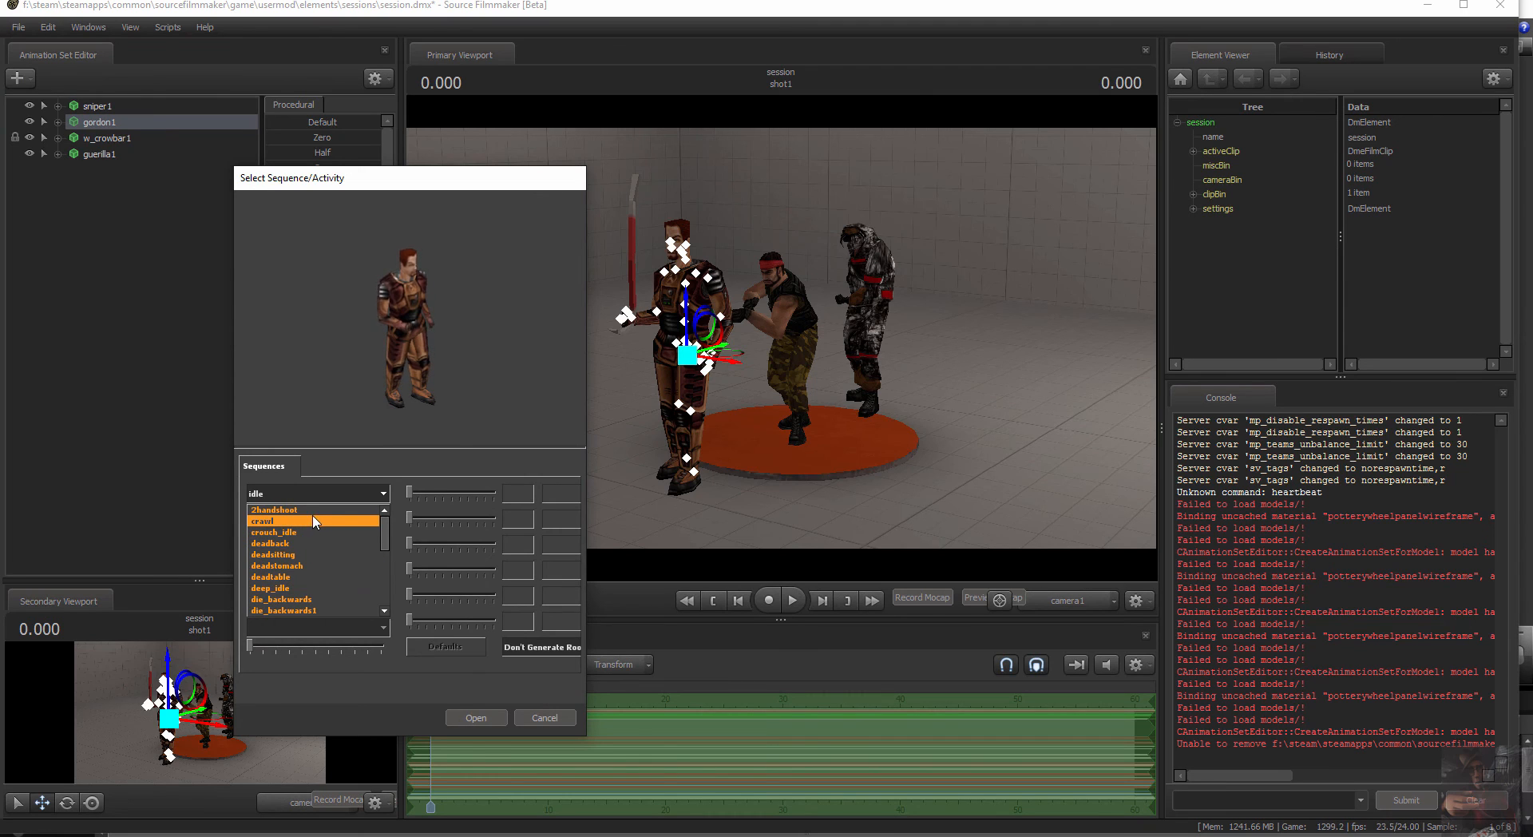
pyautogui.click(311, 510)
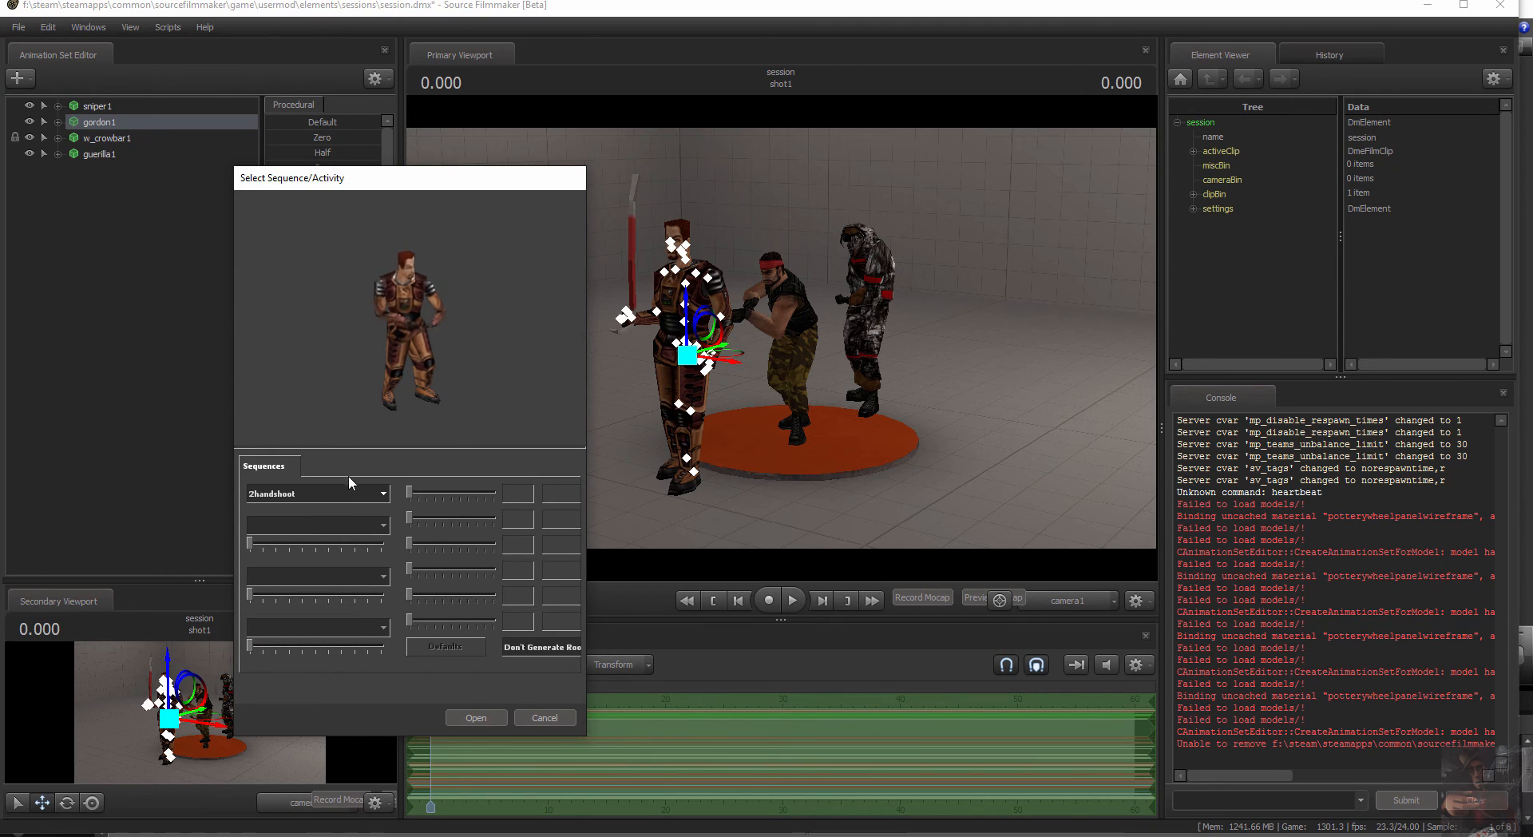
# Preview the crawl and crouch_idle sequences on gordon1
pyautogui.click(385, 496)
pyautogui.click(310, 522)
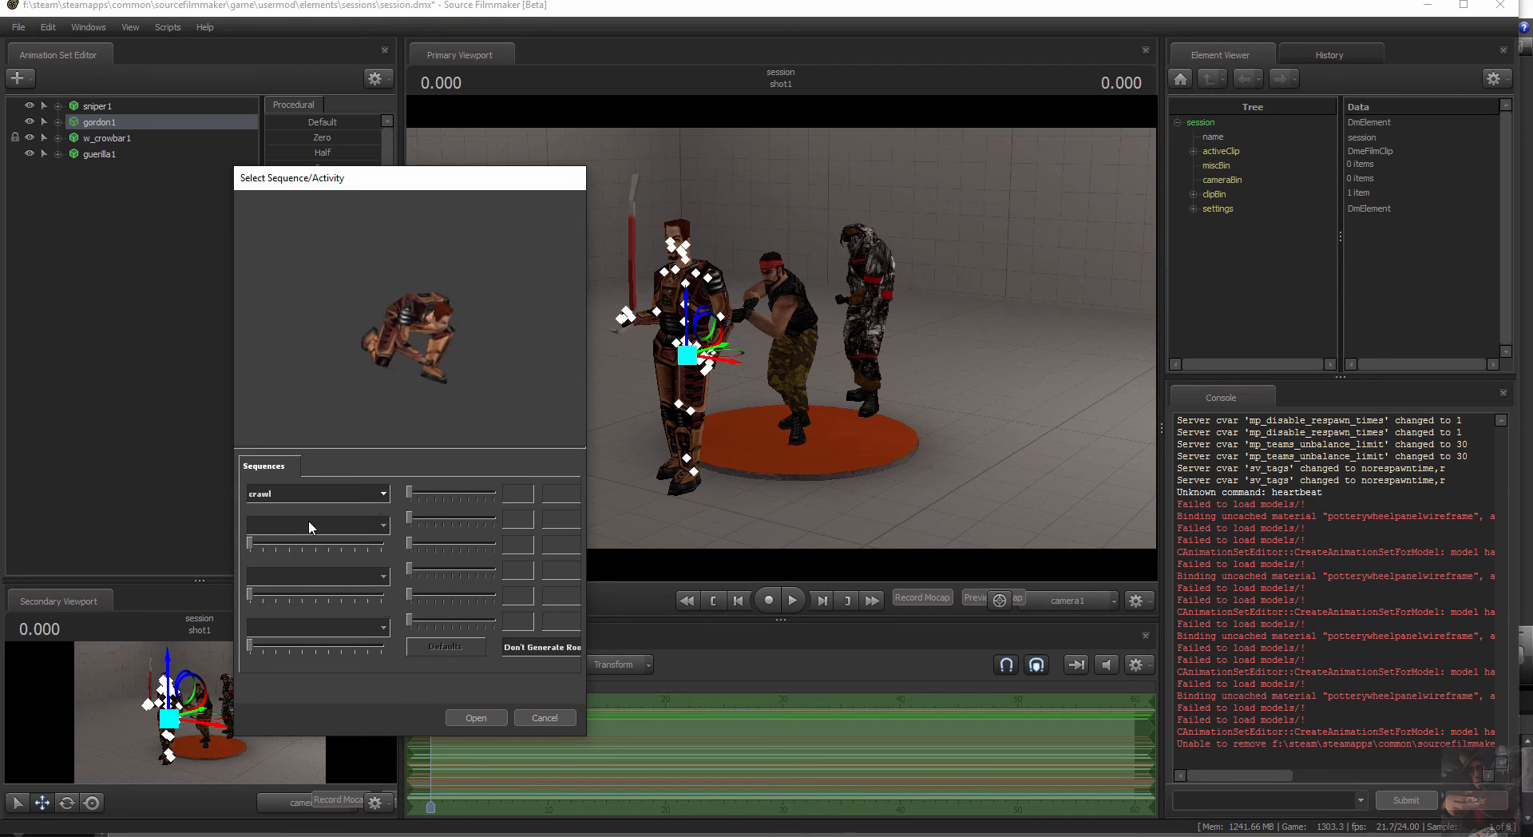
pyautogui.click(386, 496)
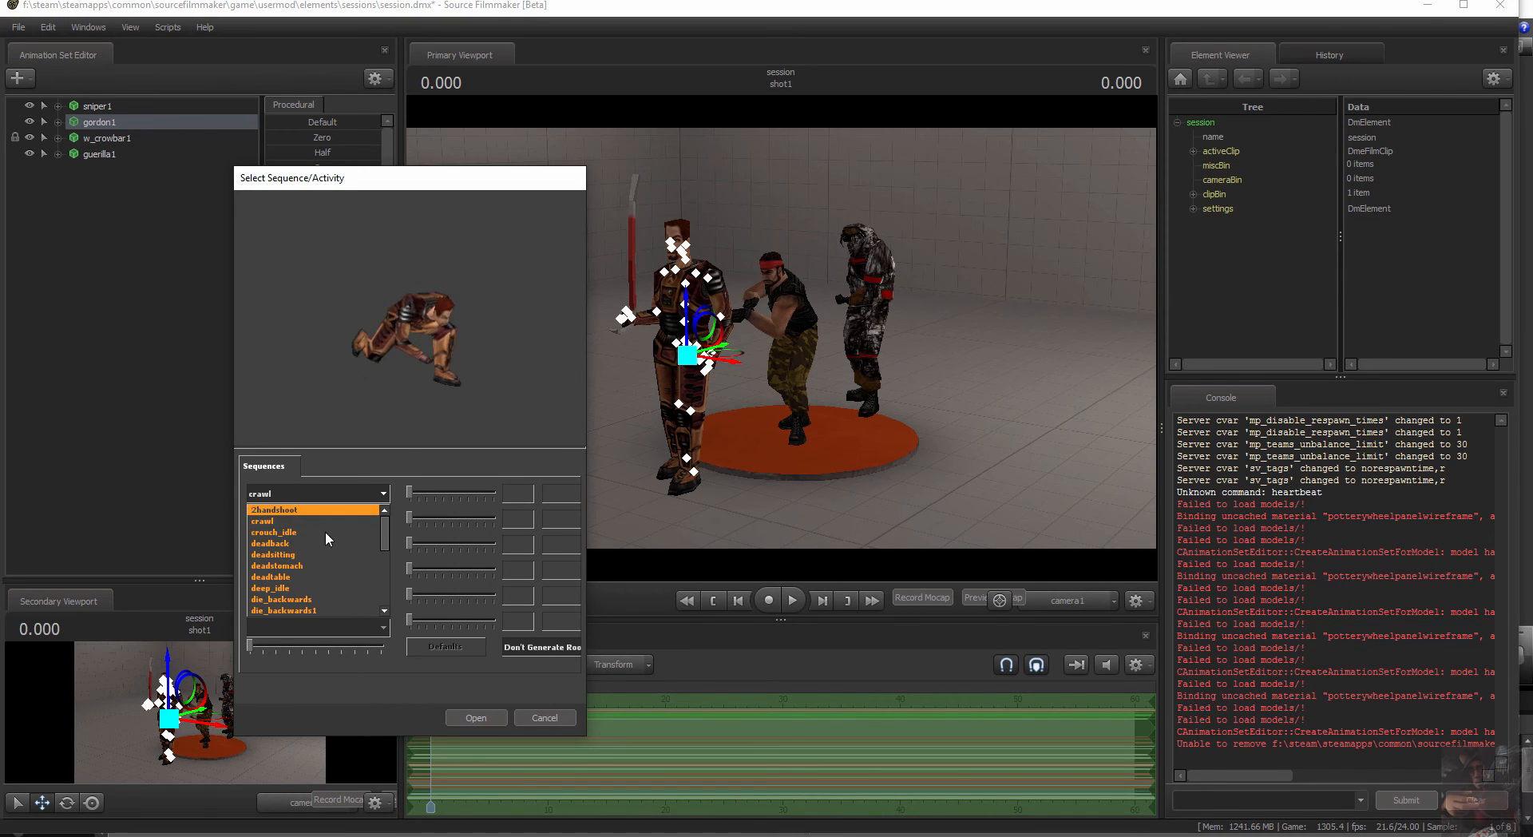
pyautogui.click(324, 530)
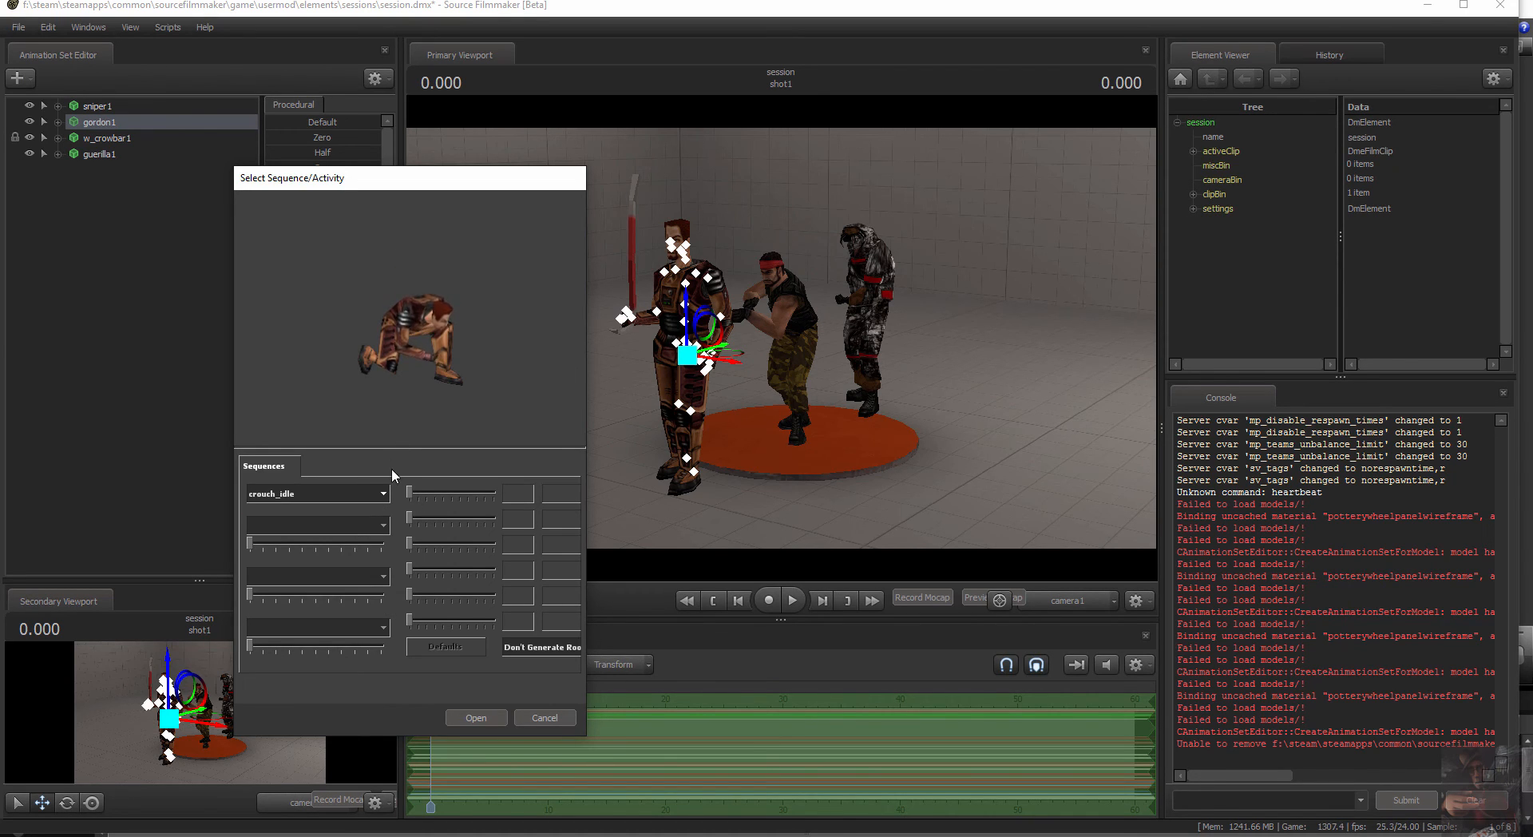
# Preview gordon1's dead-pose sequences deadback, deadsitting, deadstomach and deadtable
pyautogui.click(382, 494)
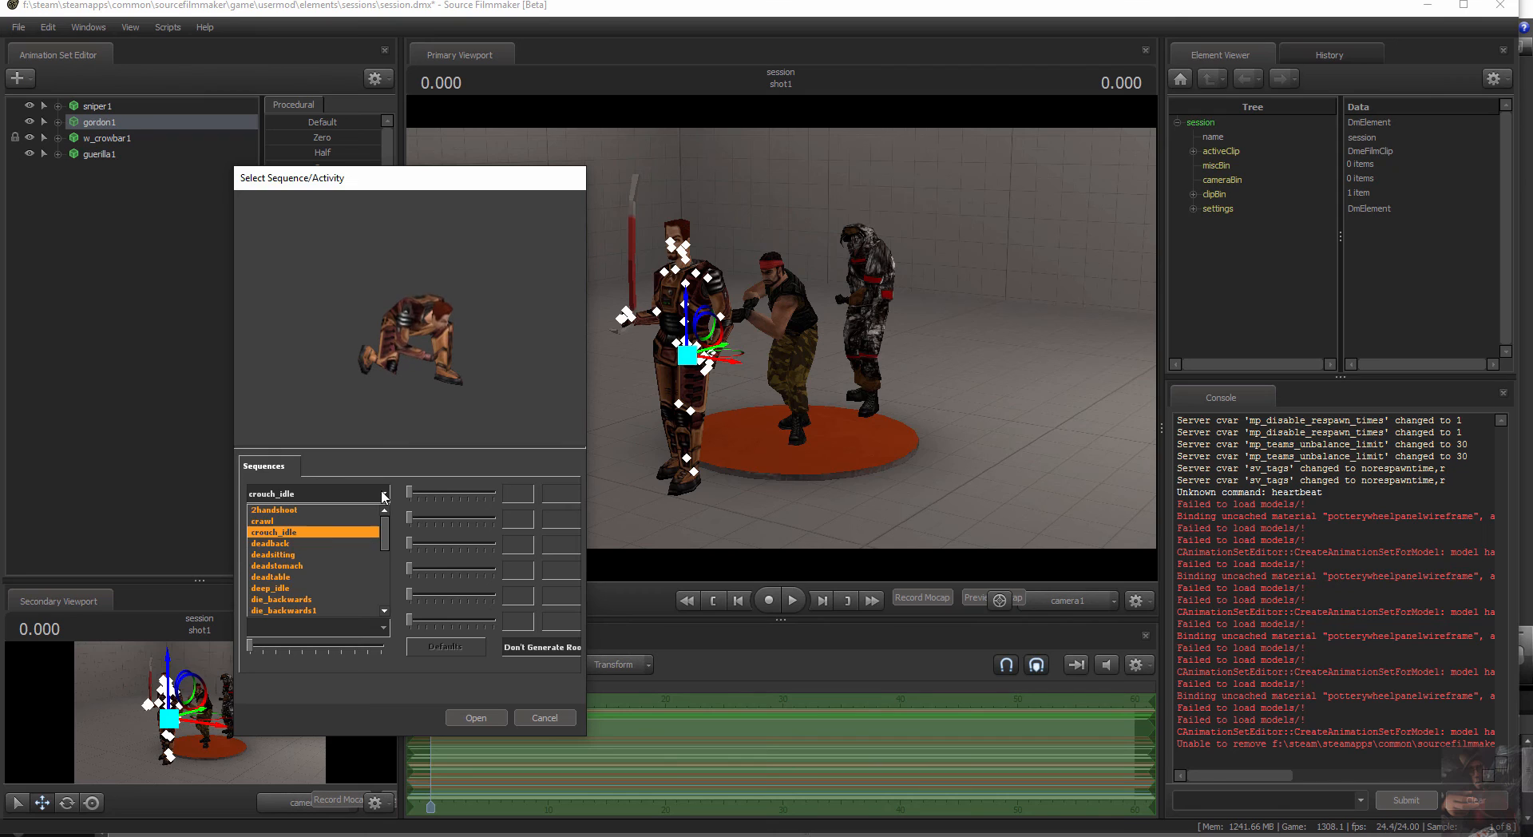
pyautogui.click(317, 543)
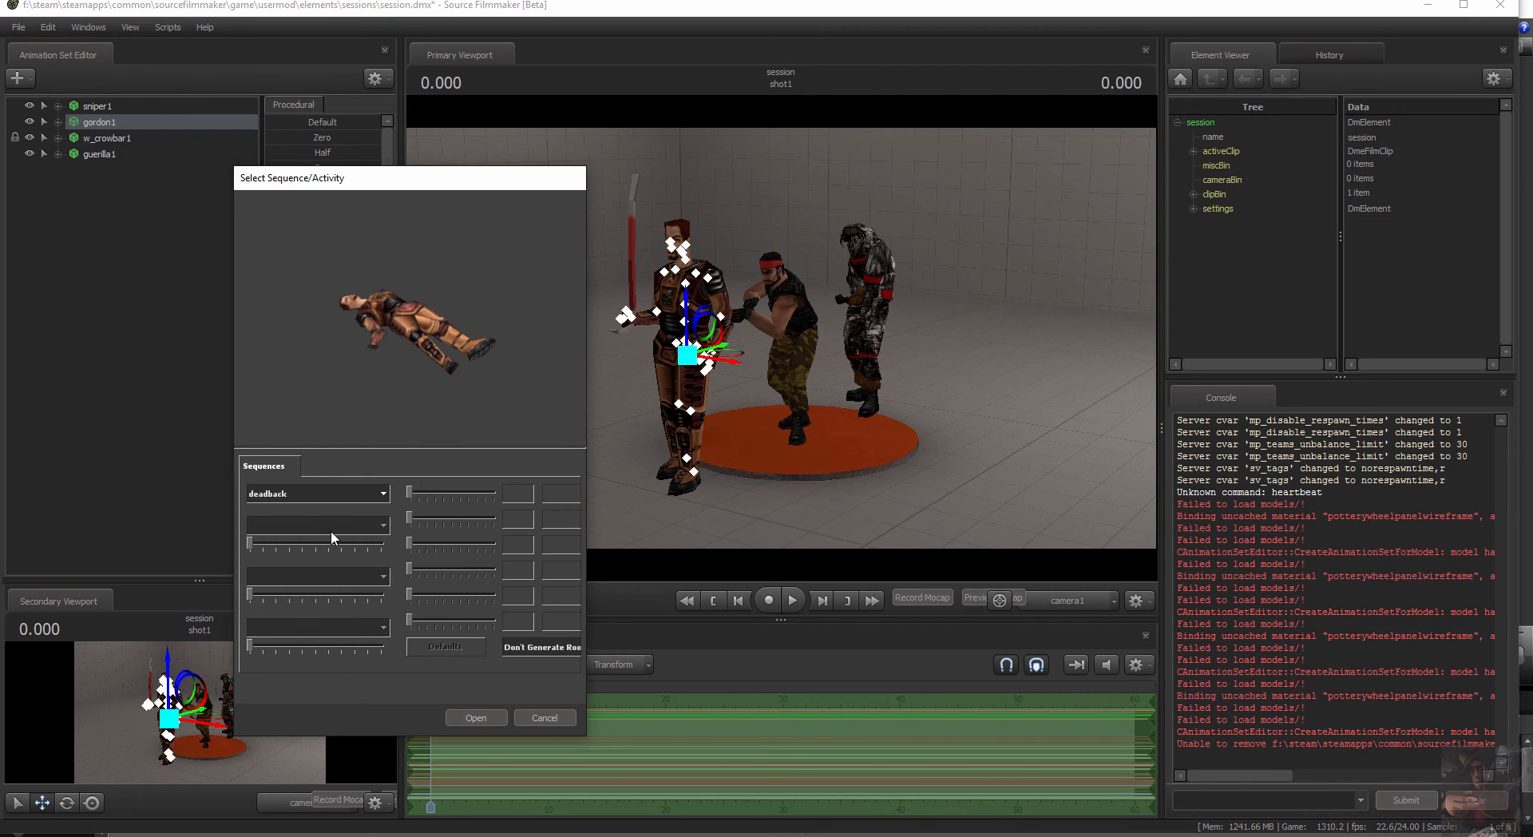
pyautogui.click(385, 495)
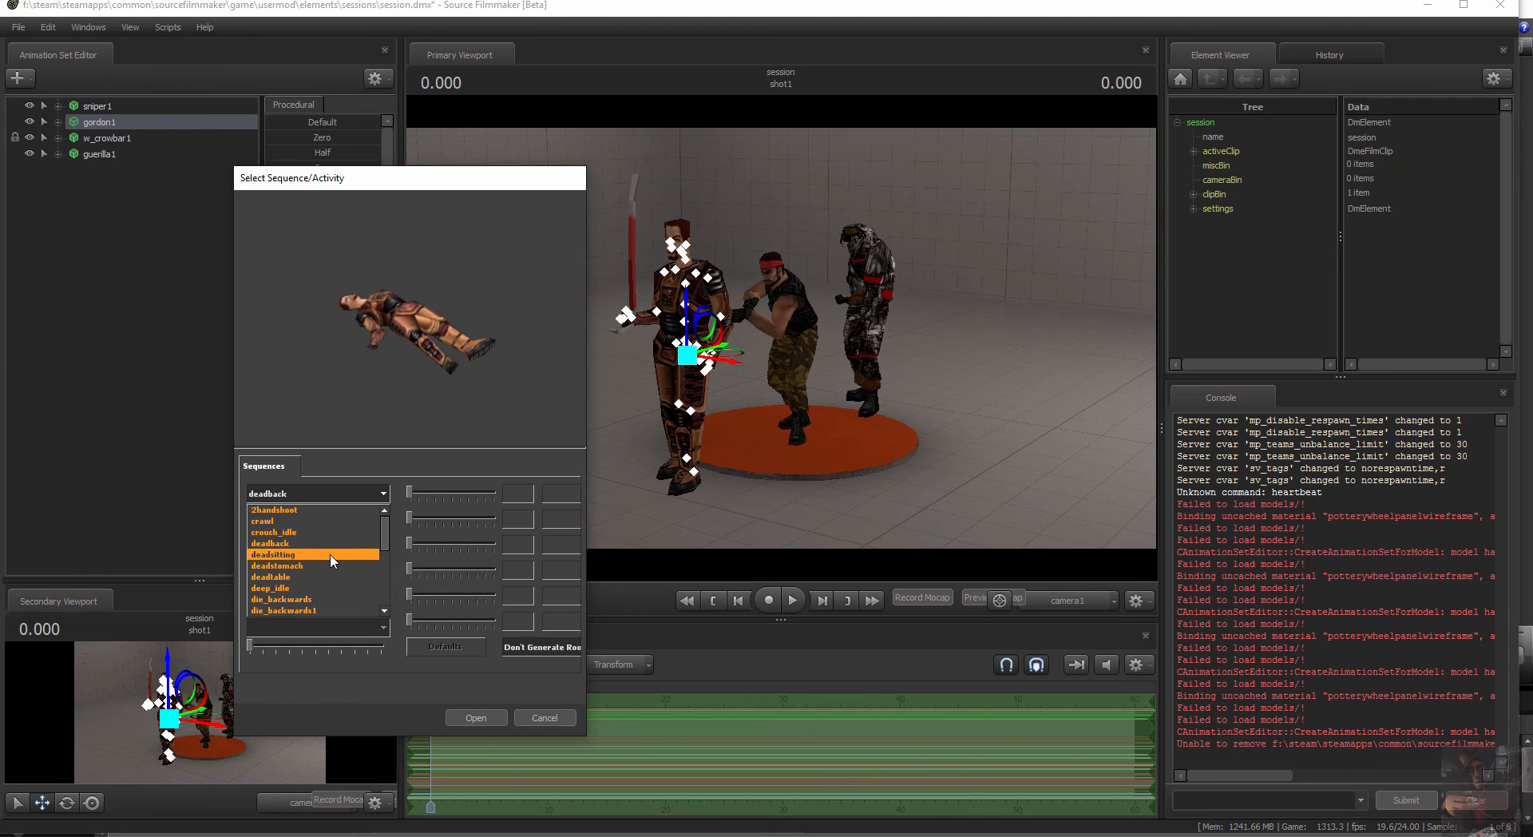
pyautogui.click(333, 554)
pyautogui.click(388, 491)
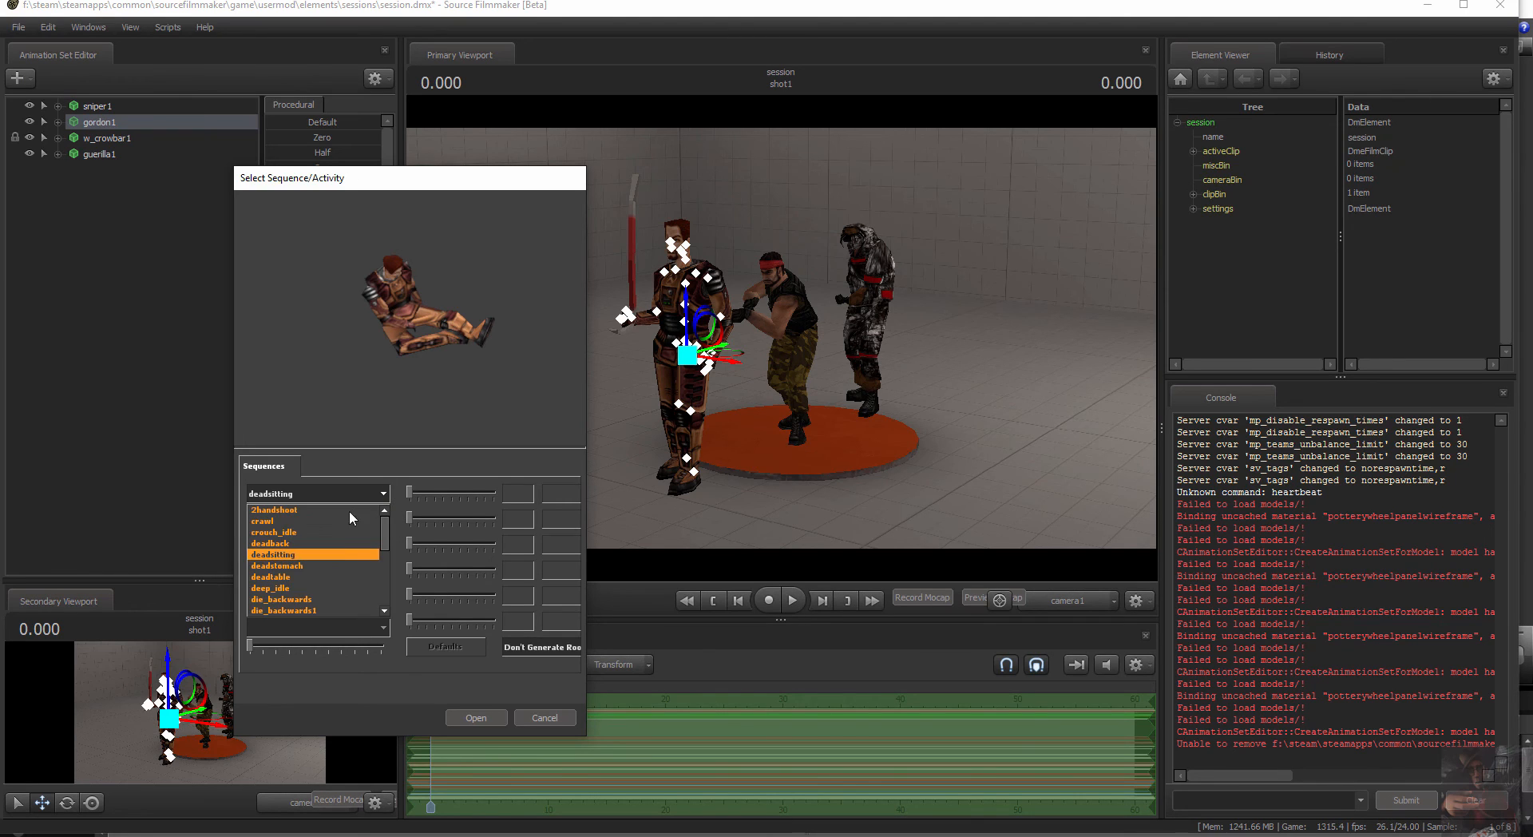
pyautogui.click(320, 565)
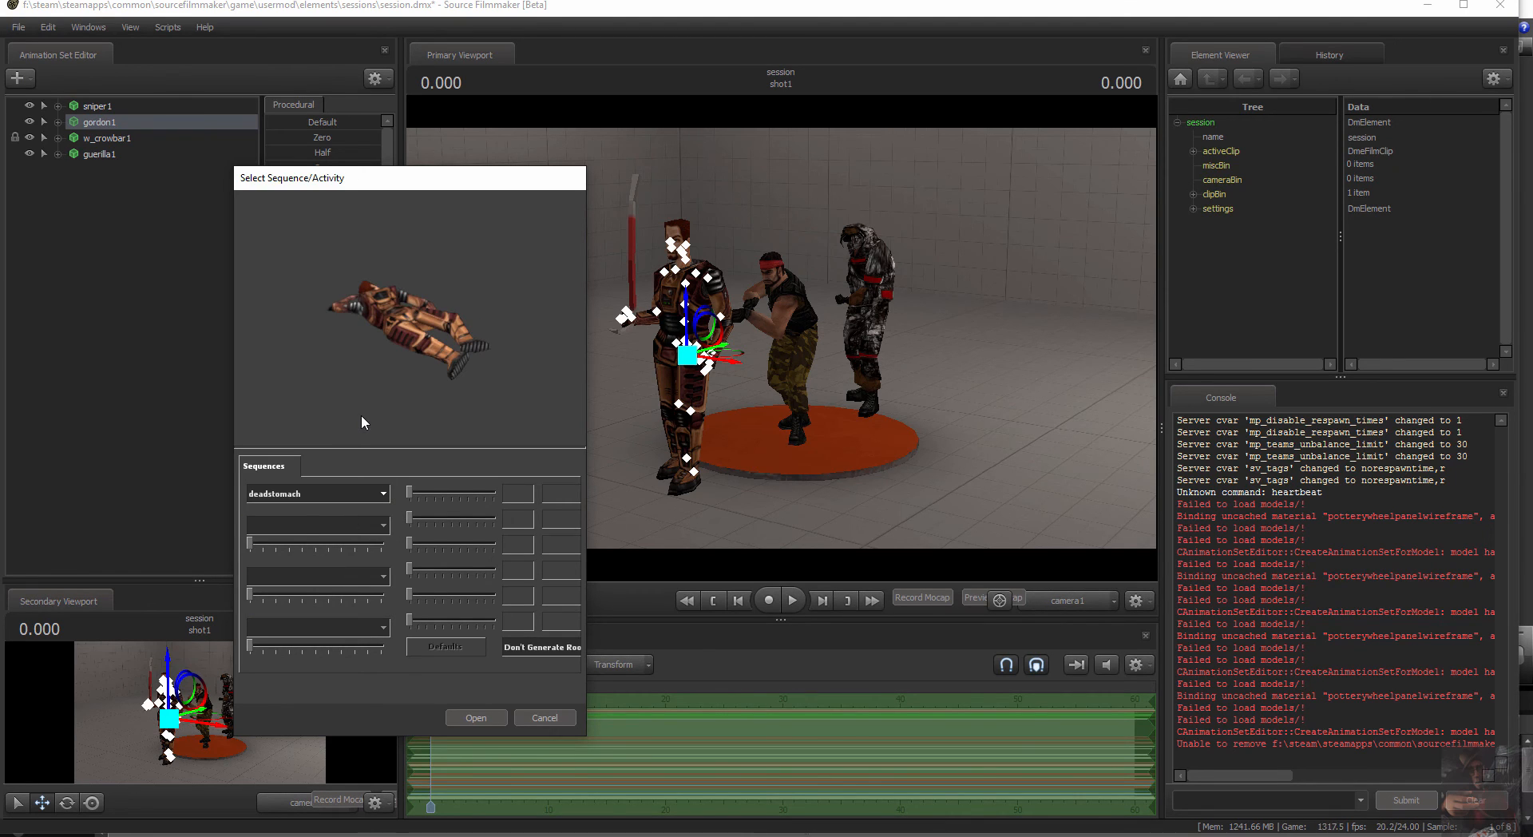
pyautogui.click(385, 492)
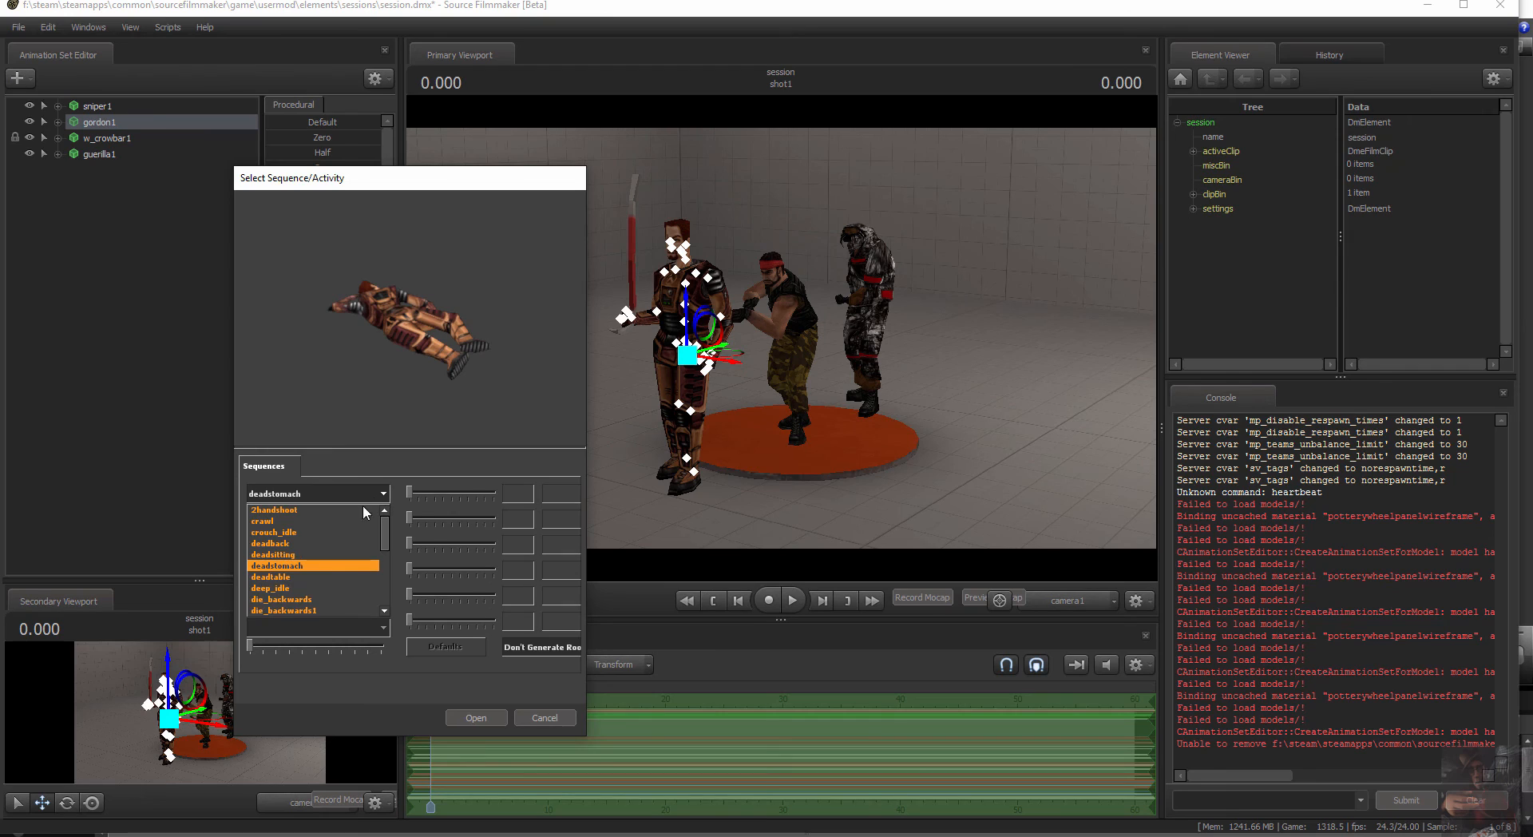
pyautogui.click(326, 576)
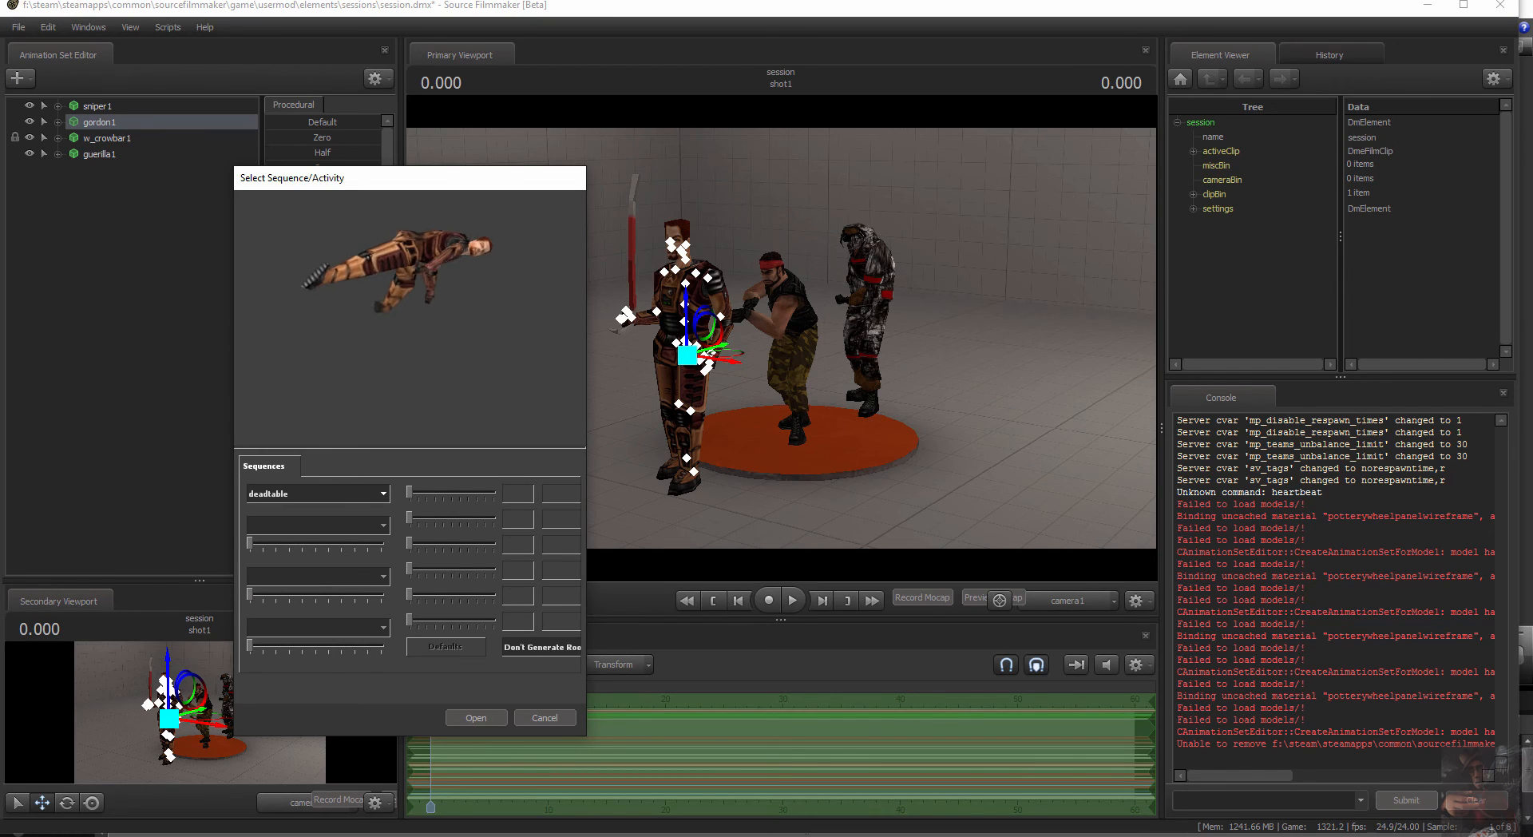
# Preview the deep_idle, die_backwards and die_backwards1 sequences on gordon1
pyautogui.click(381, 495)
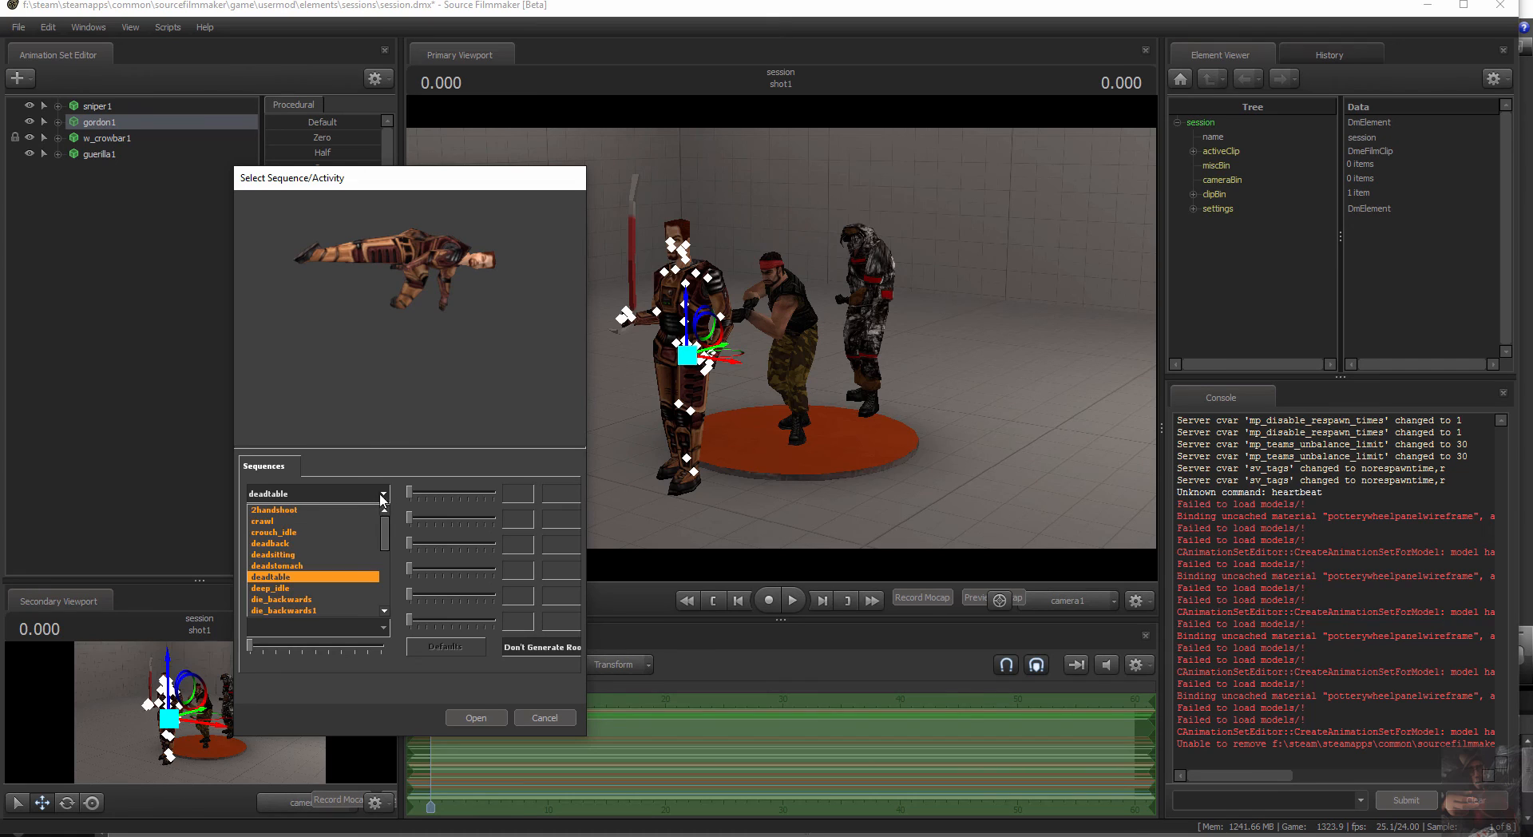
pyautogui.click(296, 588)
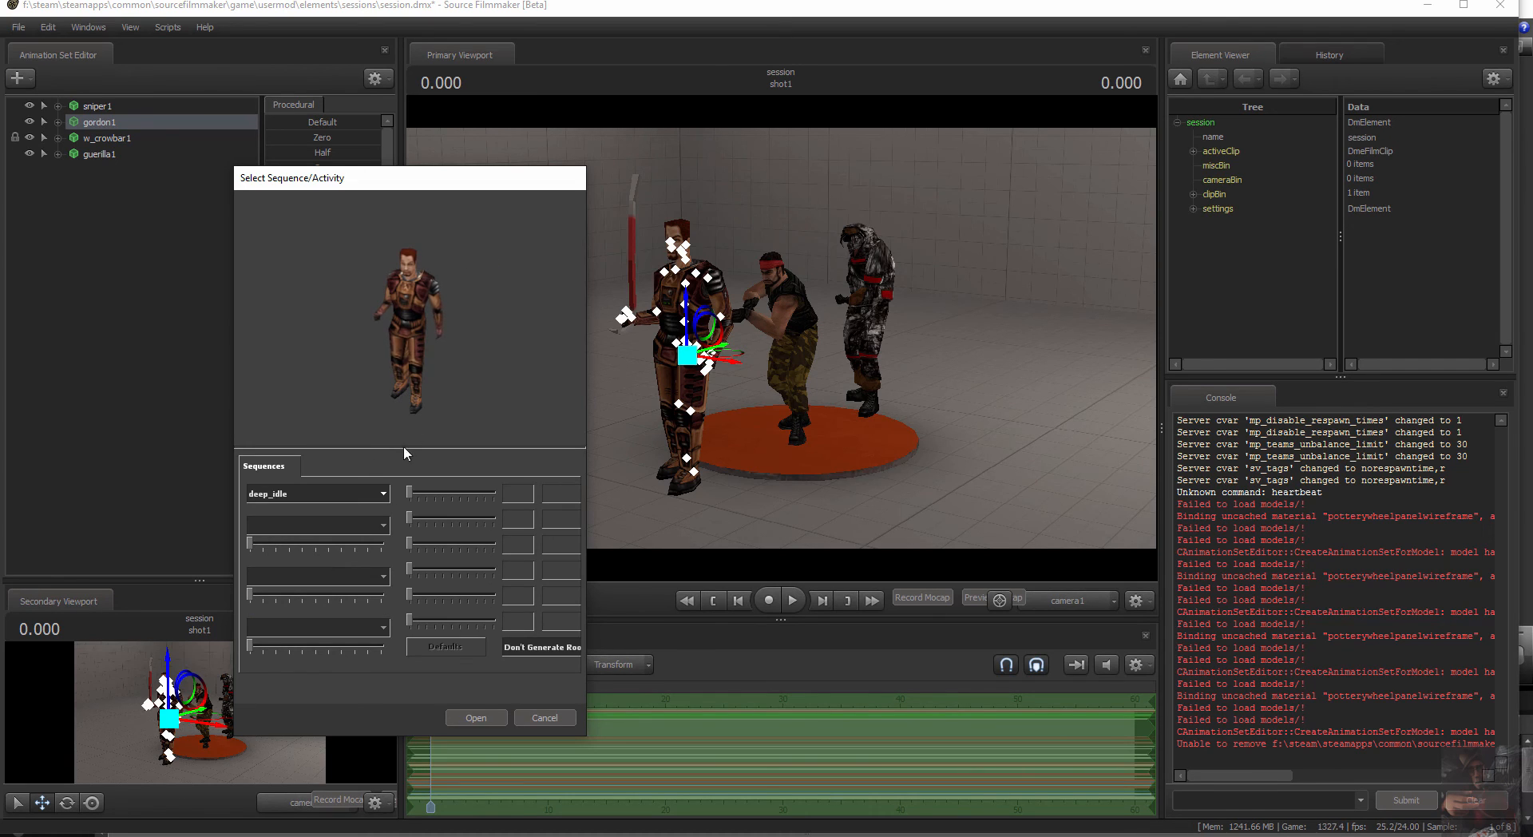
pyautogui.click(383, 495)
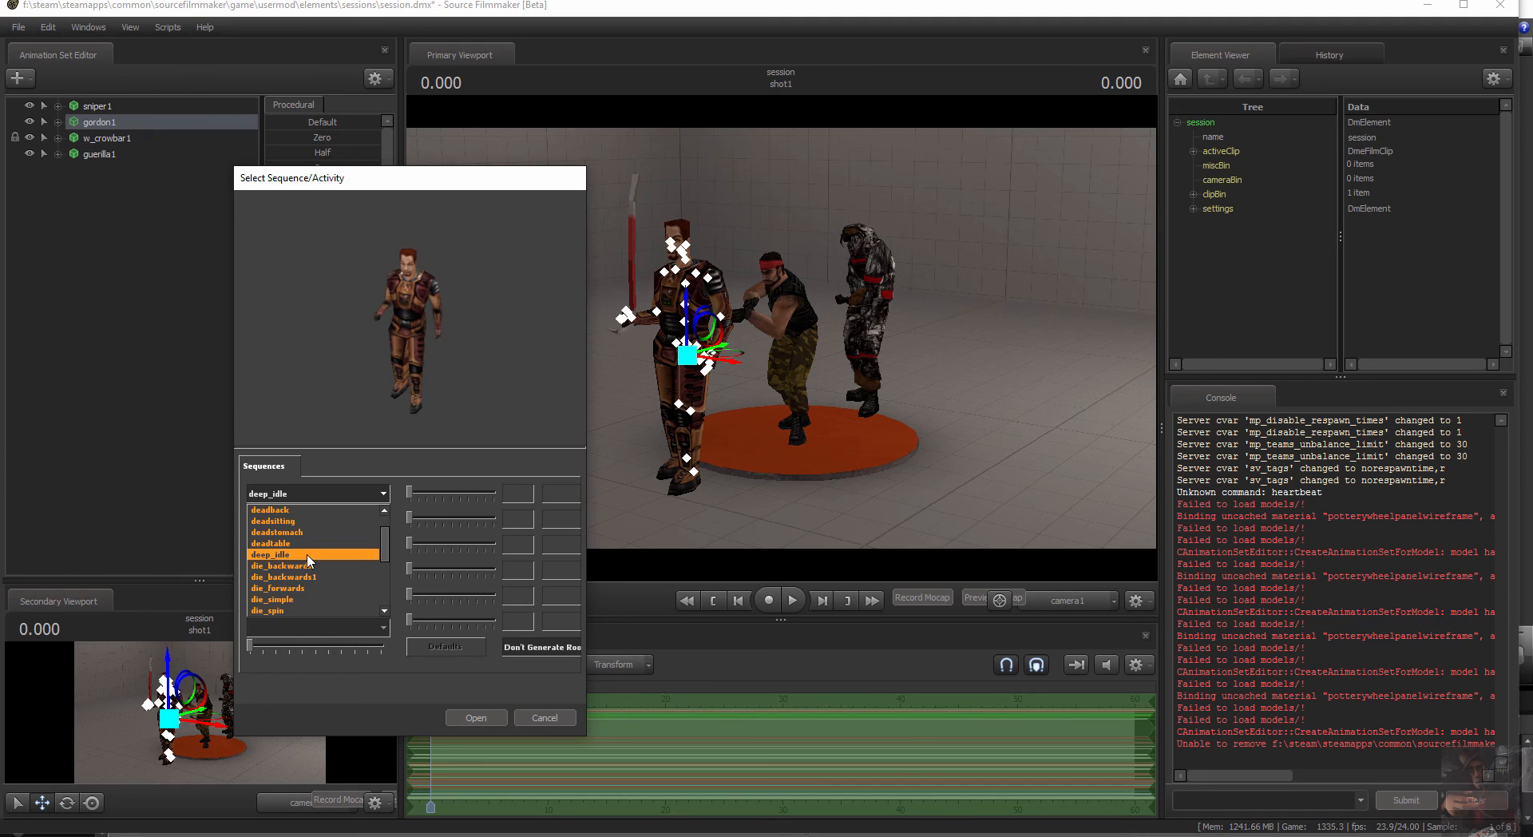
pyautogui.click(308, 567)
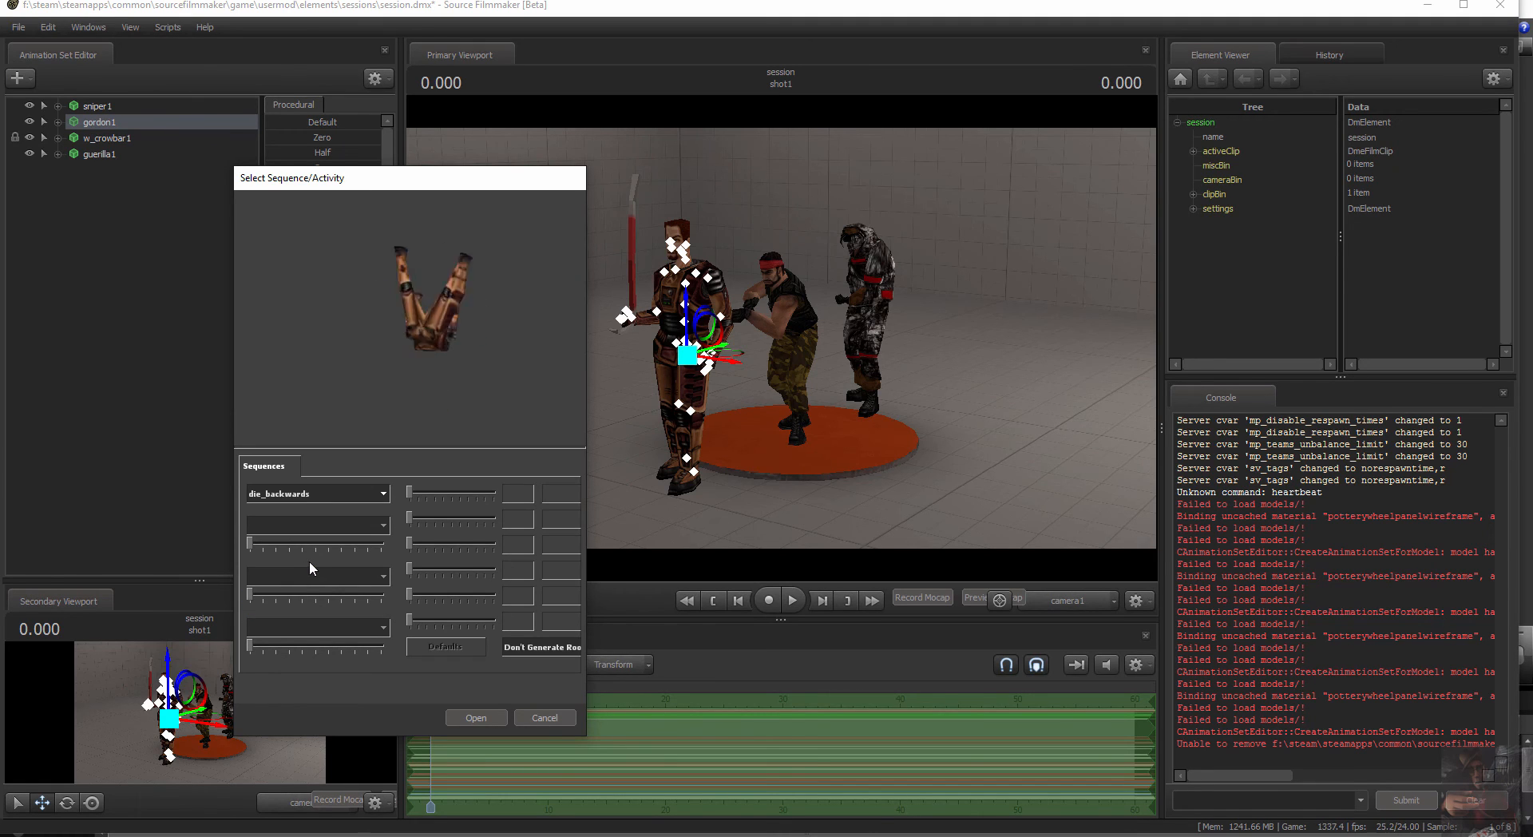
pyautogui.click(384, 496)
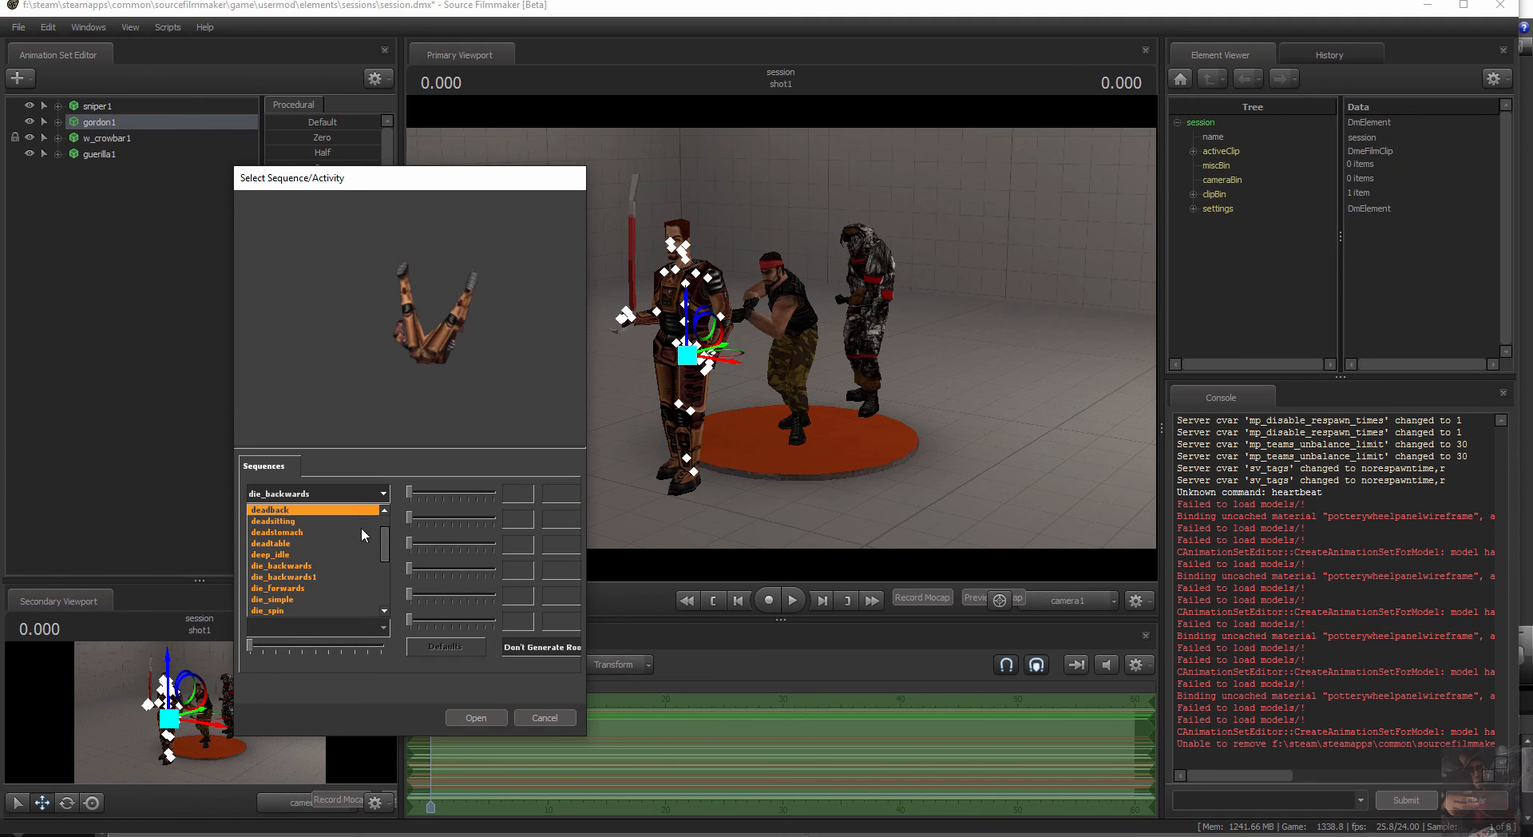
pyautogui.click(311, 576)
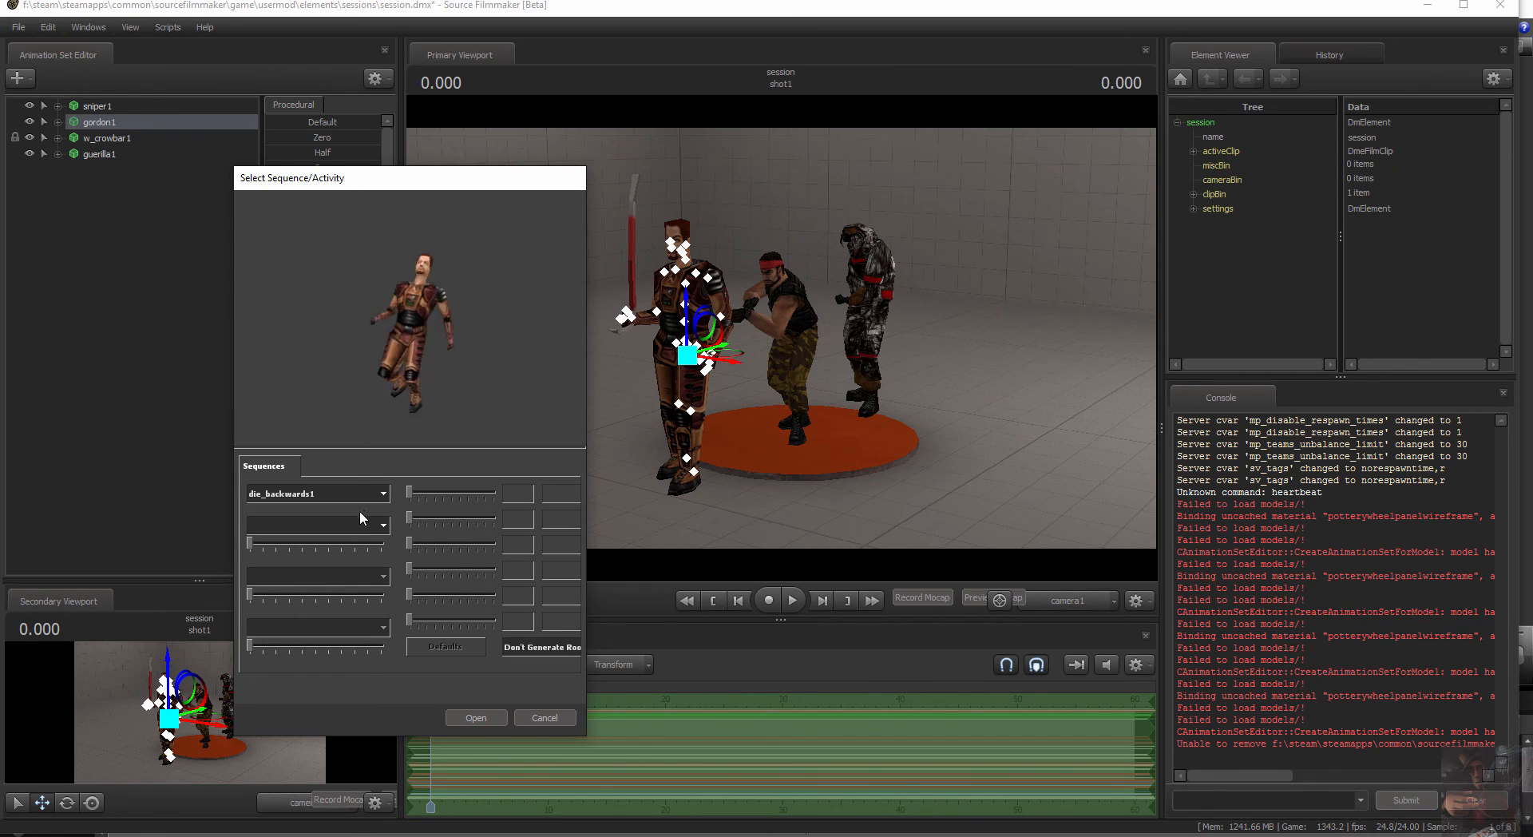
# Preview the death sequences die_simple and die_spin for gordon1
pyautogui.click(379, 495)
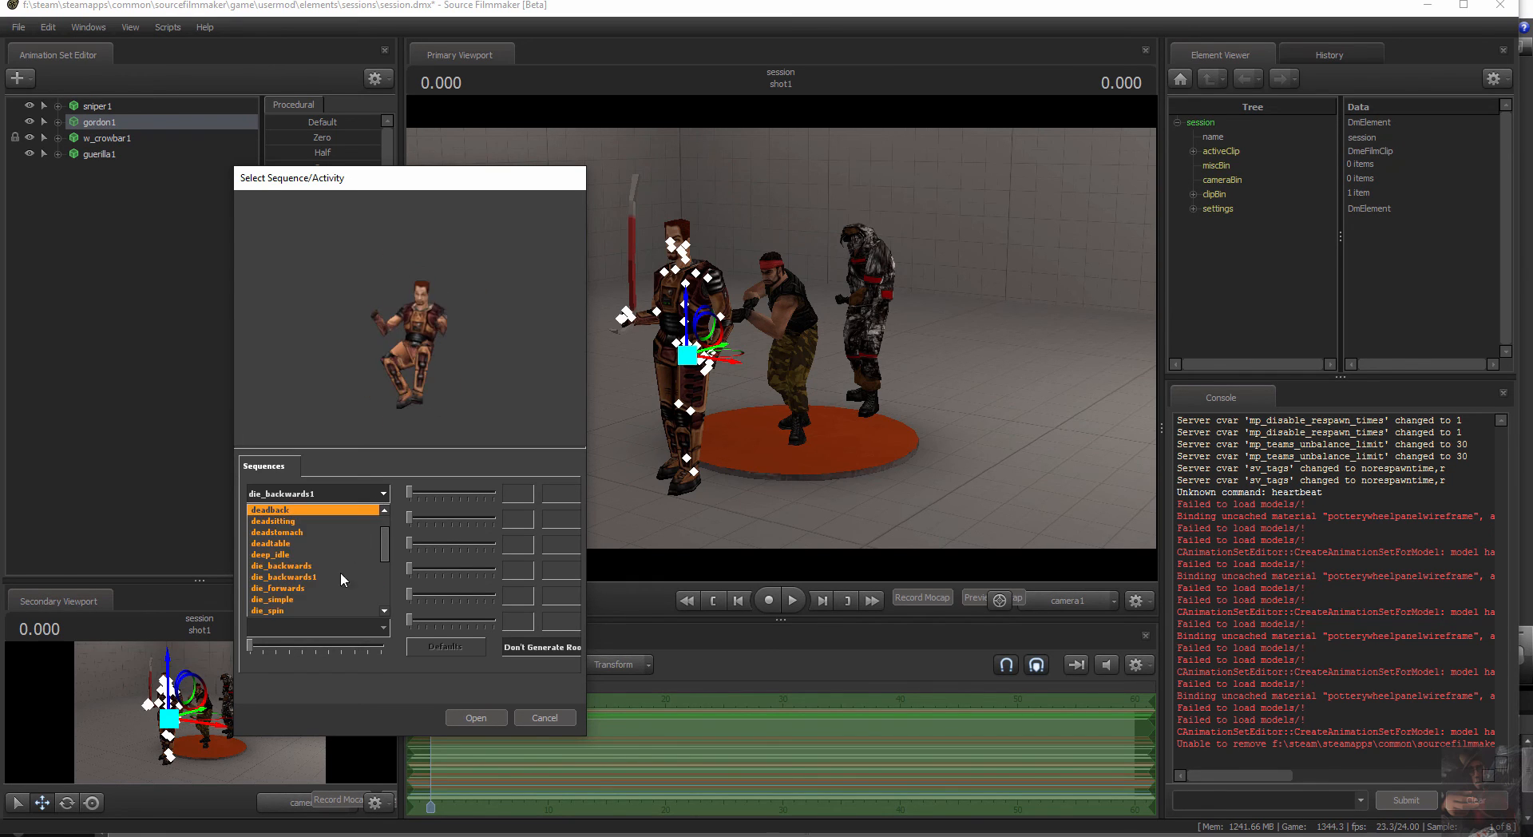
pyautogui.click(302, 599)
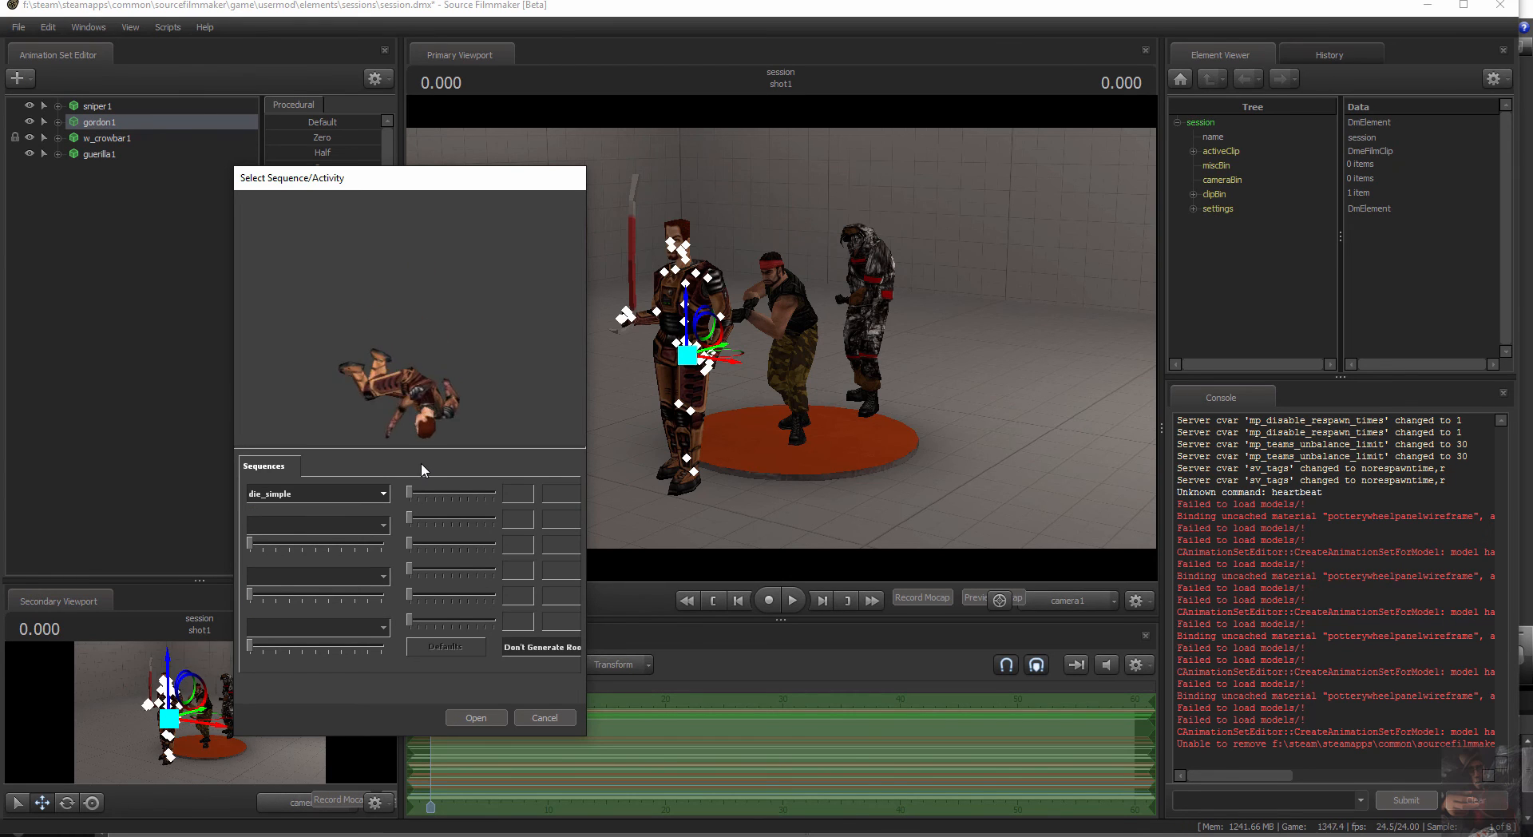
pyautogui.click(383, 497)
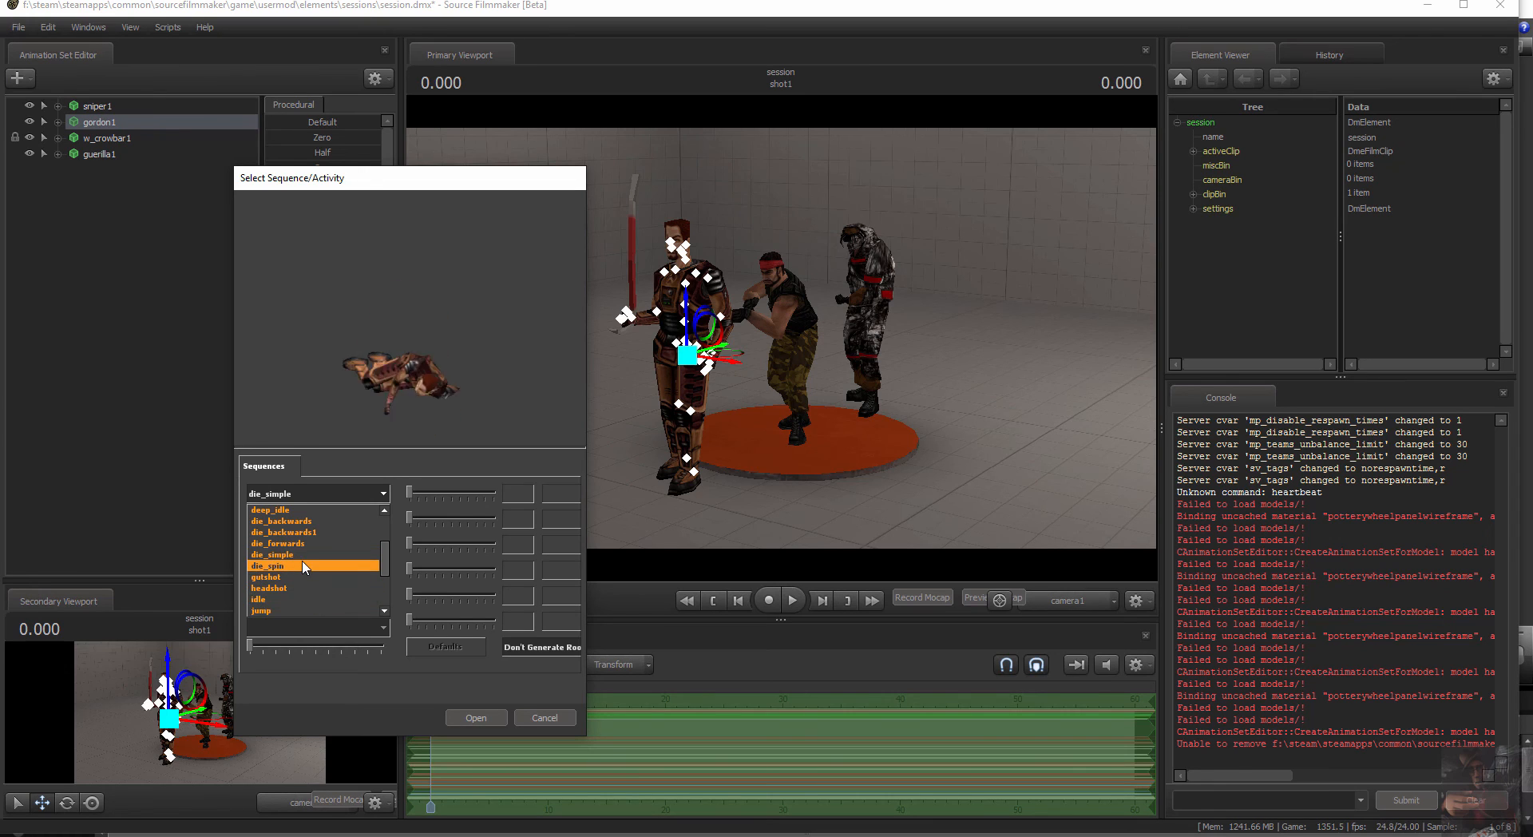
pyautogui.click(308, 565)
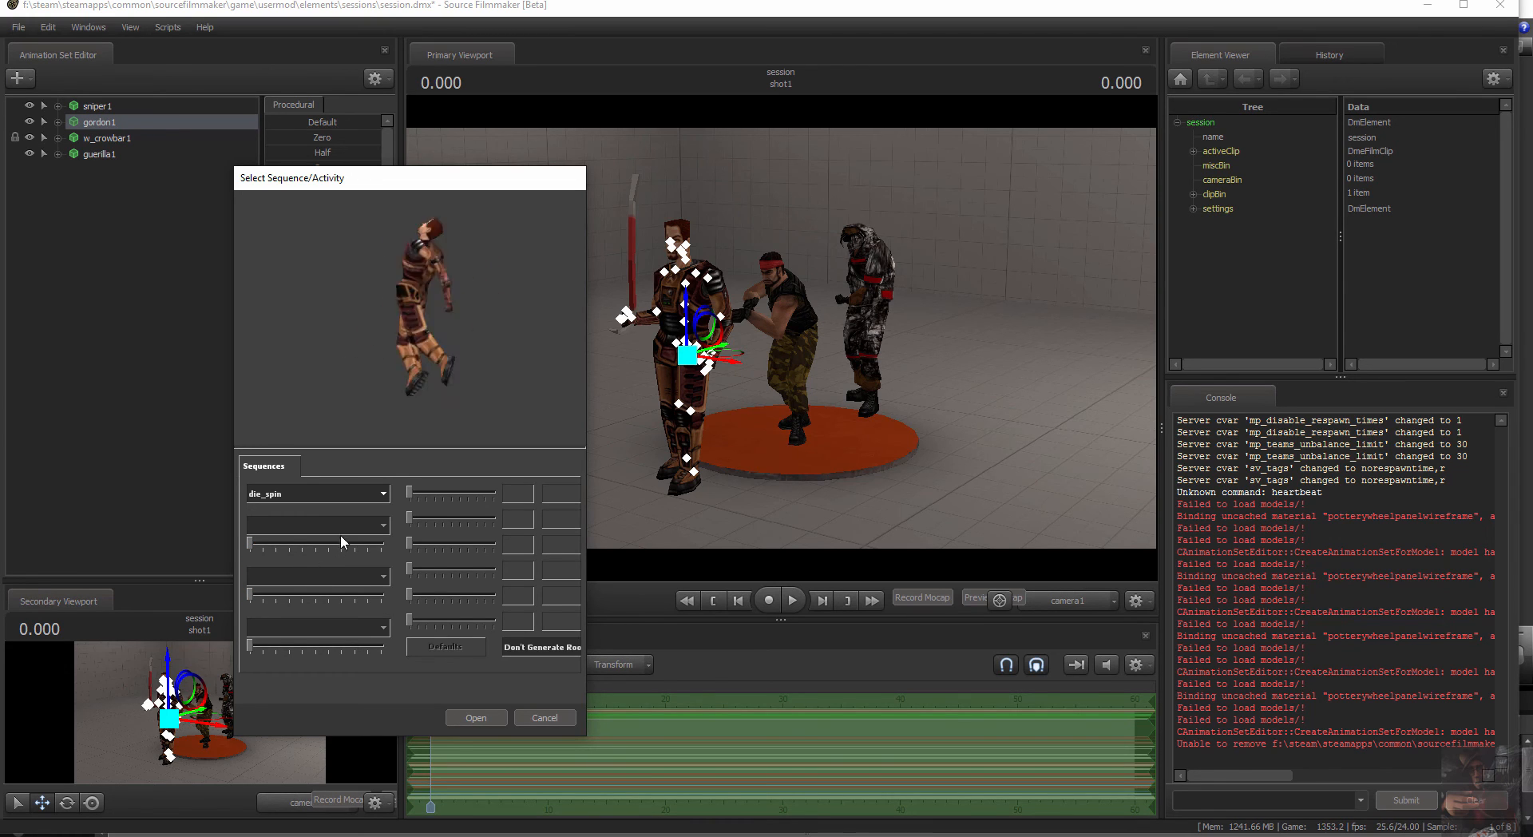
# Preview the headshot and run2 sequences on the gordon1 model
pyautogui.click(339, 493)
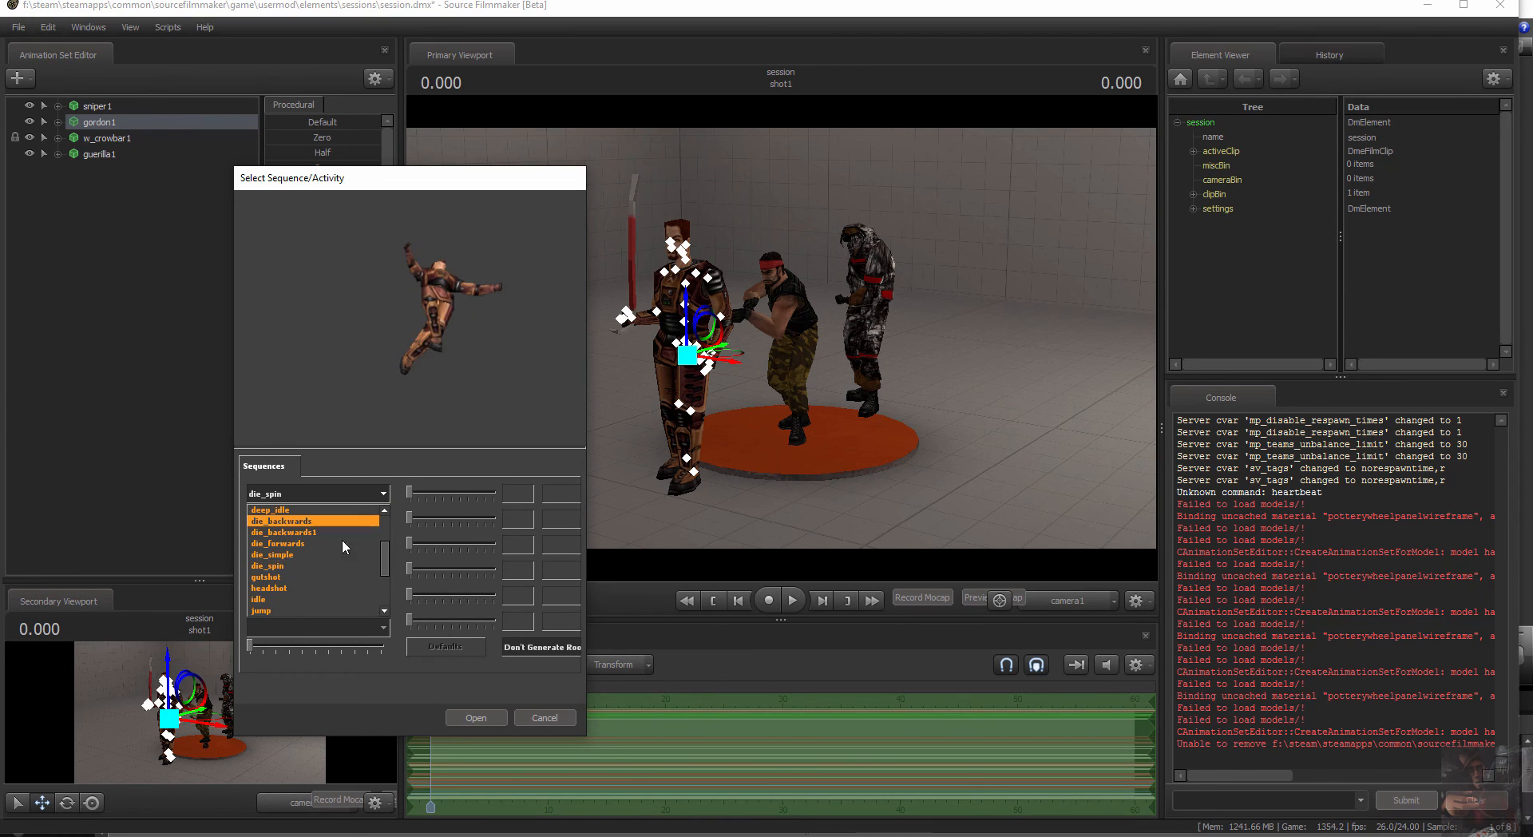
pyautogui.click(308, 589)
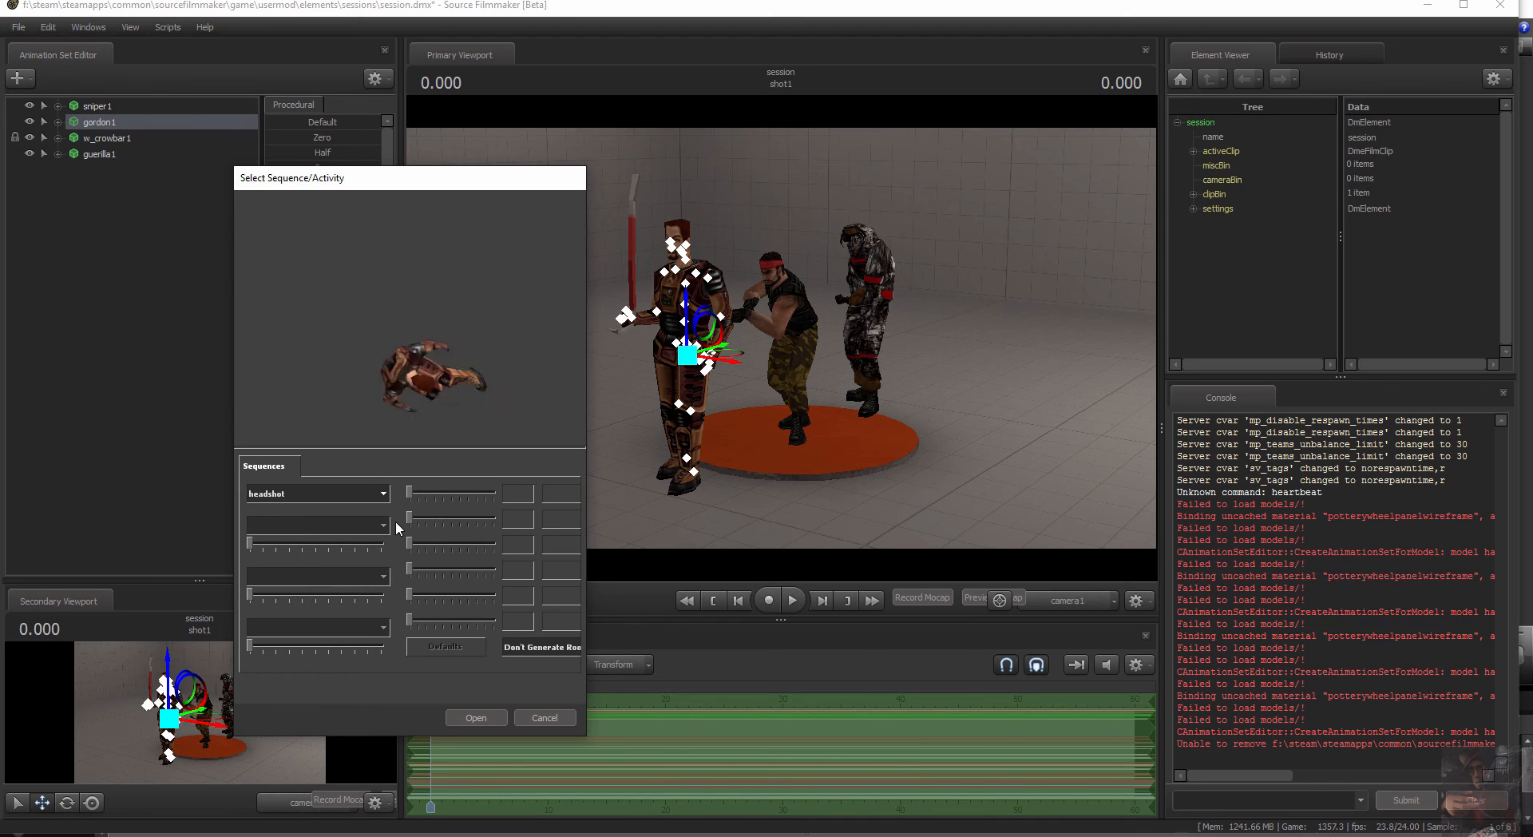
pyautogui.click(385, 495)
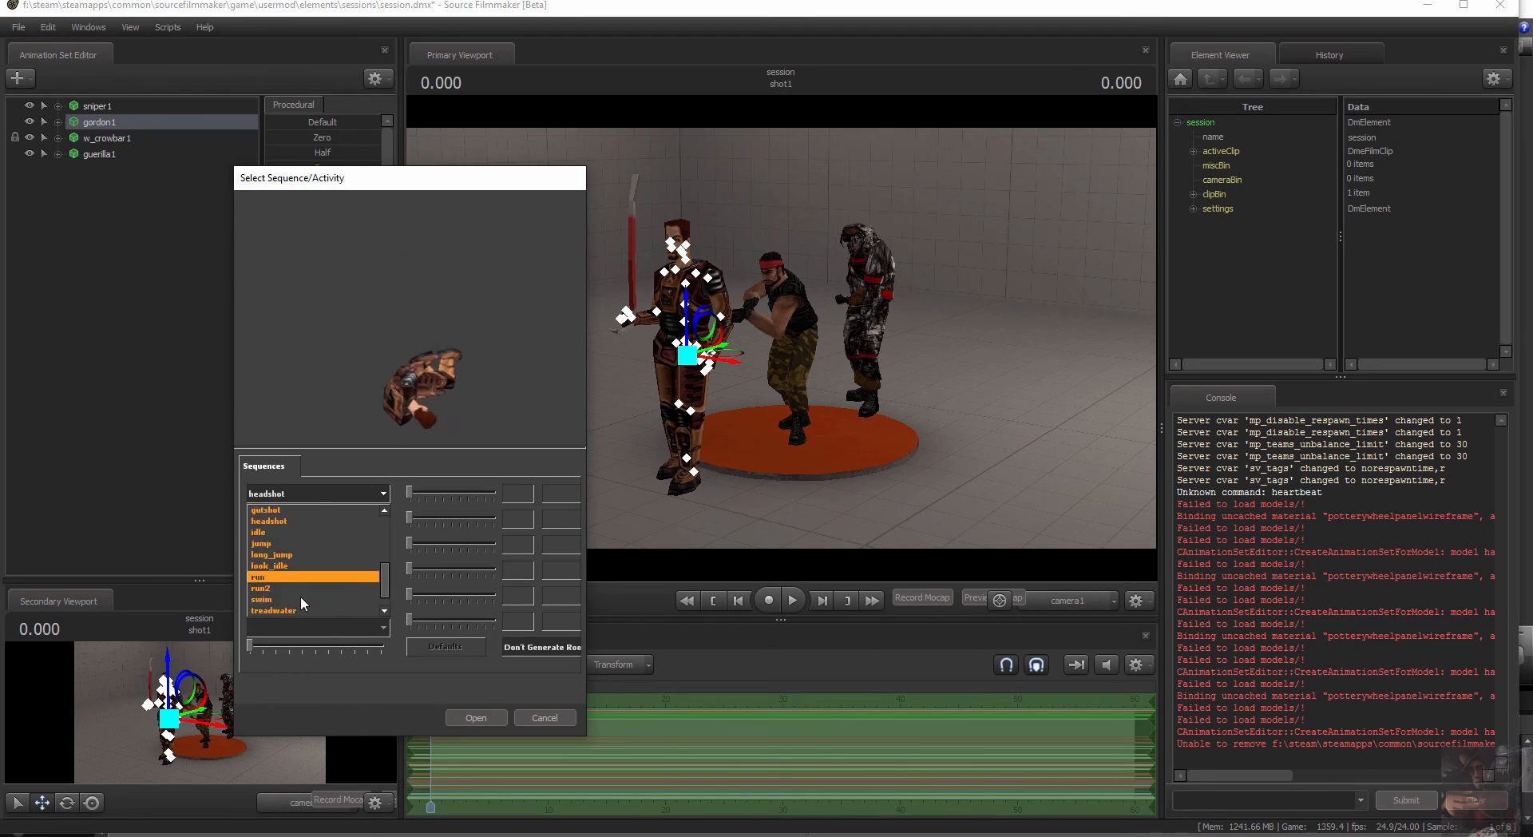
pyautogui.scroll(-1, 302, 578)
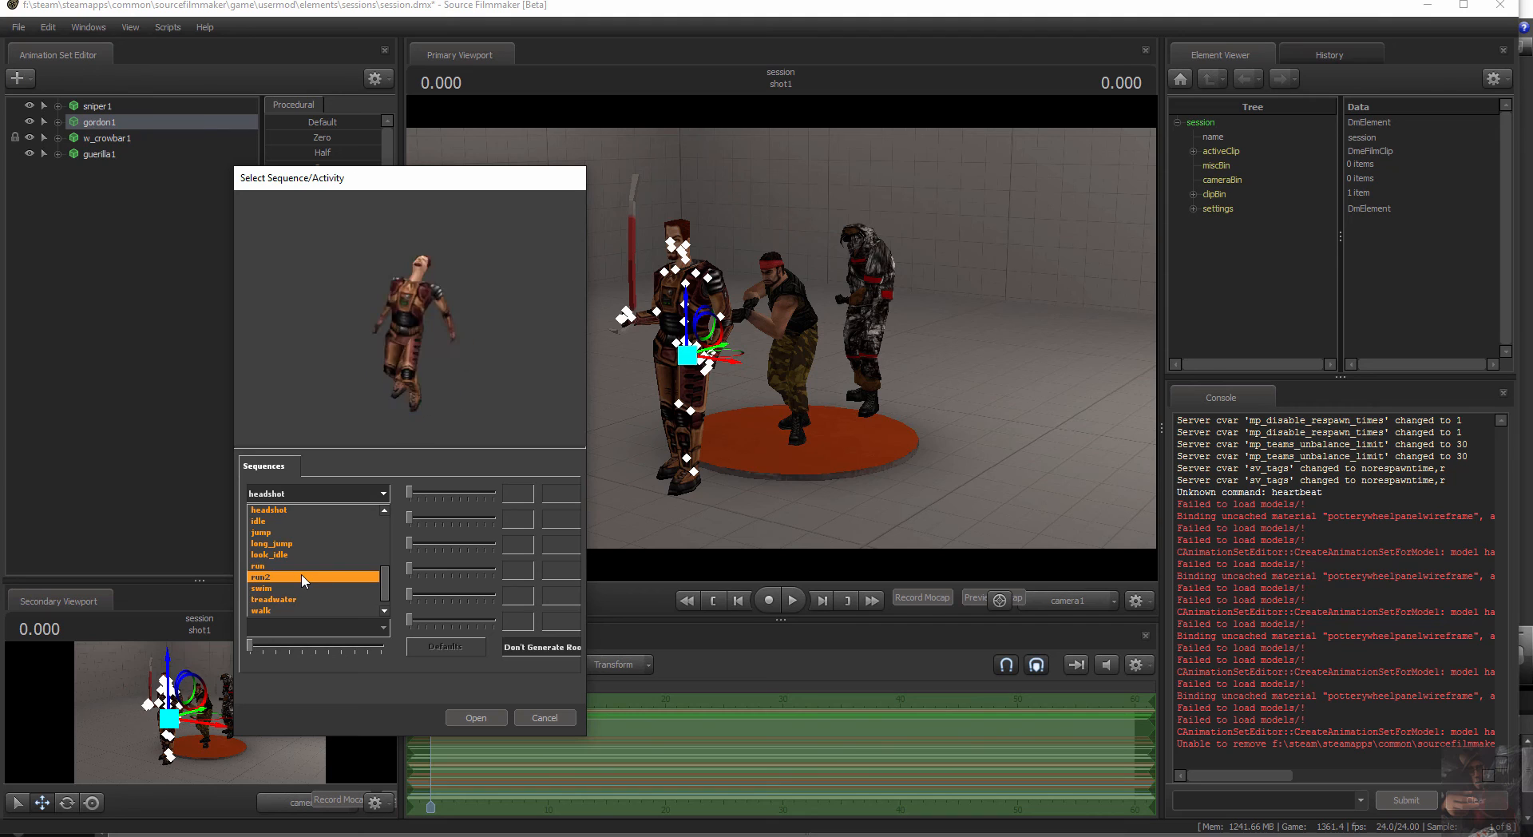
pyautogui.click(303, 577)
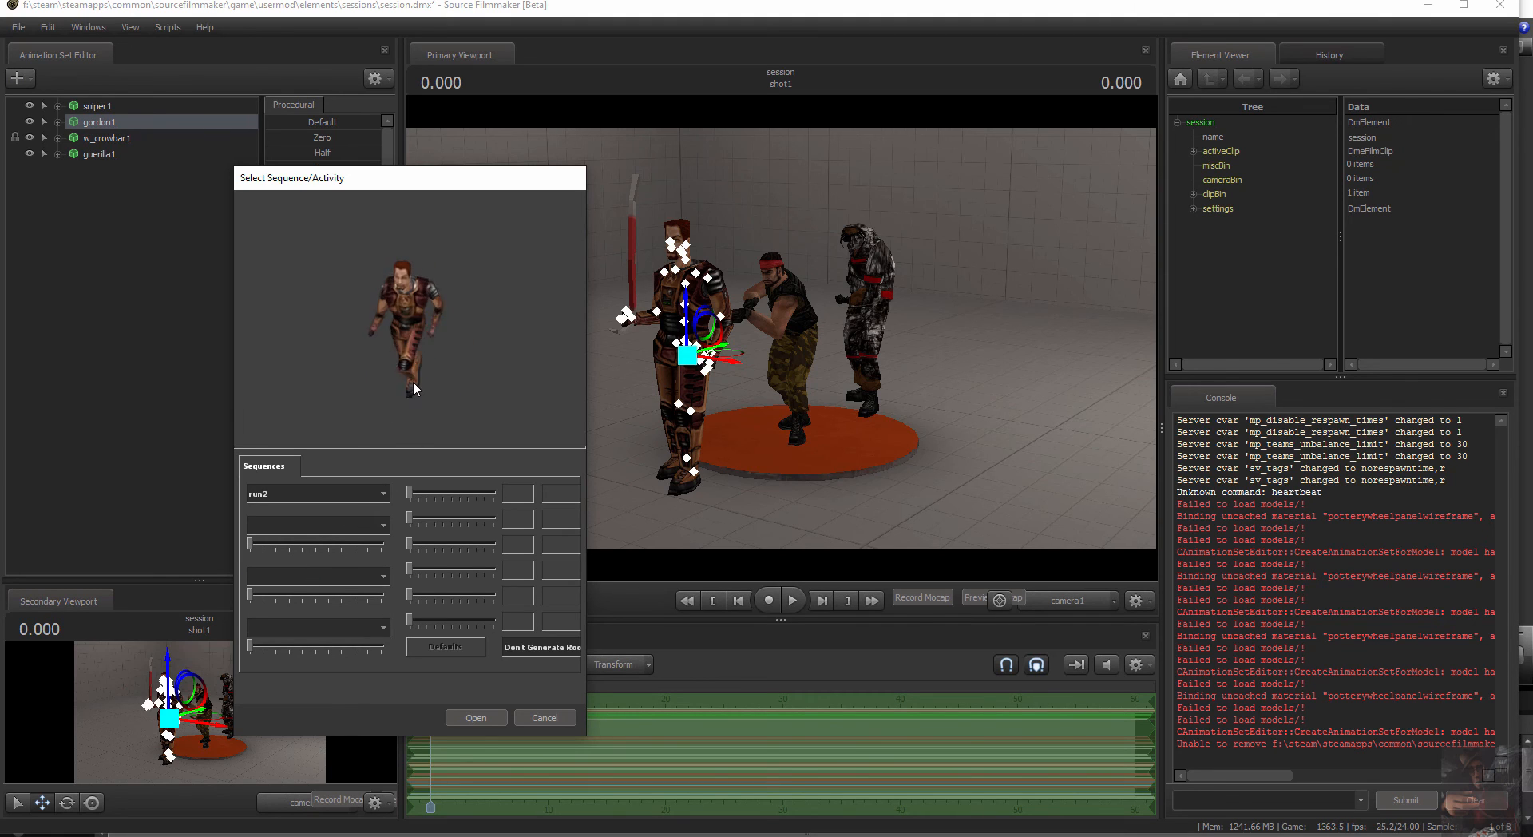
# Preview gordon1's run, walk and walk2handed sequences, and close the sequence selection without importing
pyautogui.click(384, 494)
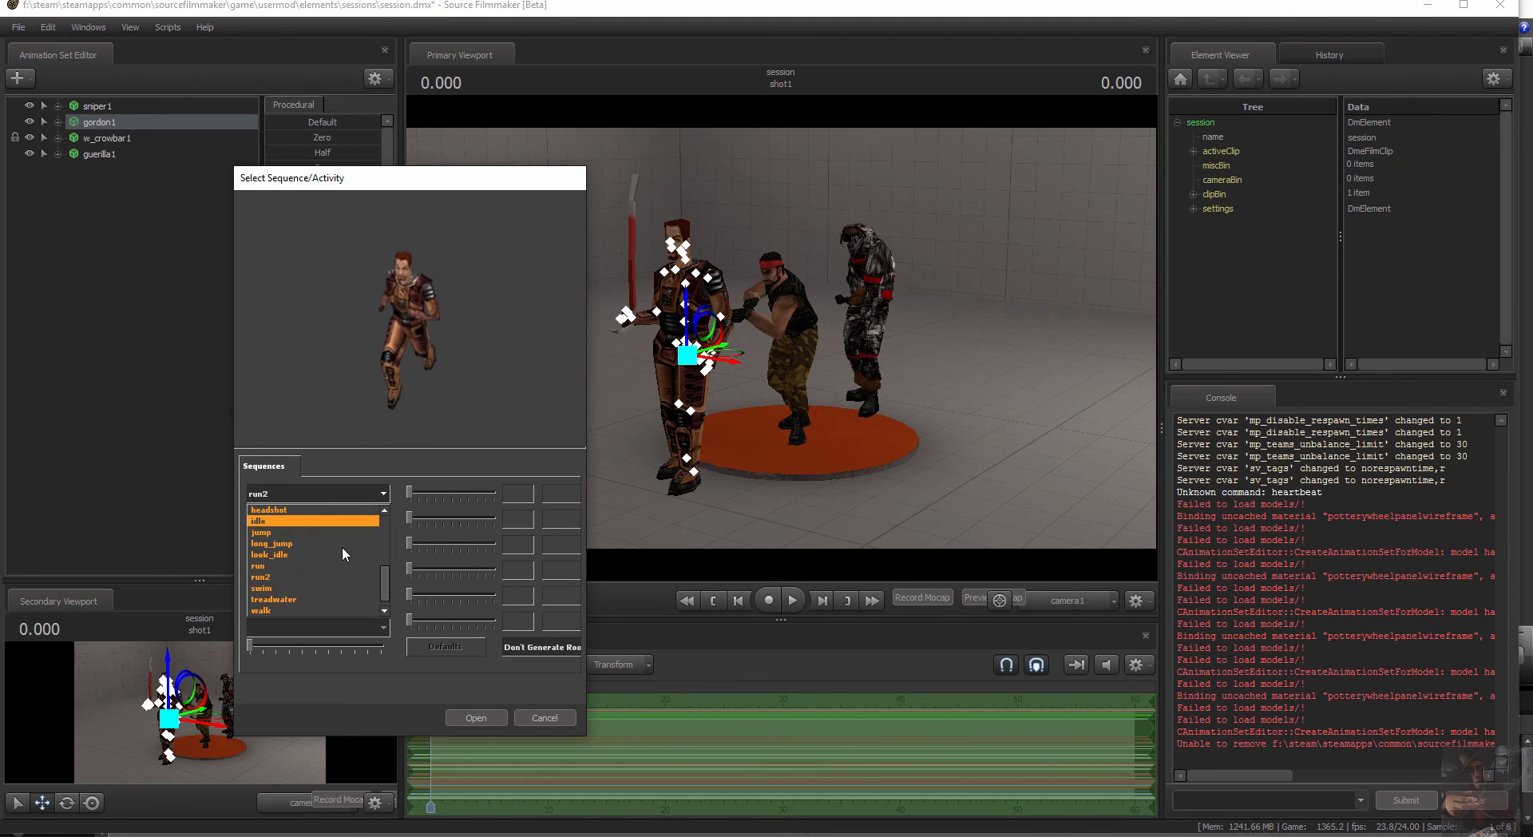
pyautogui.click(323, 573)
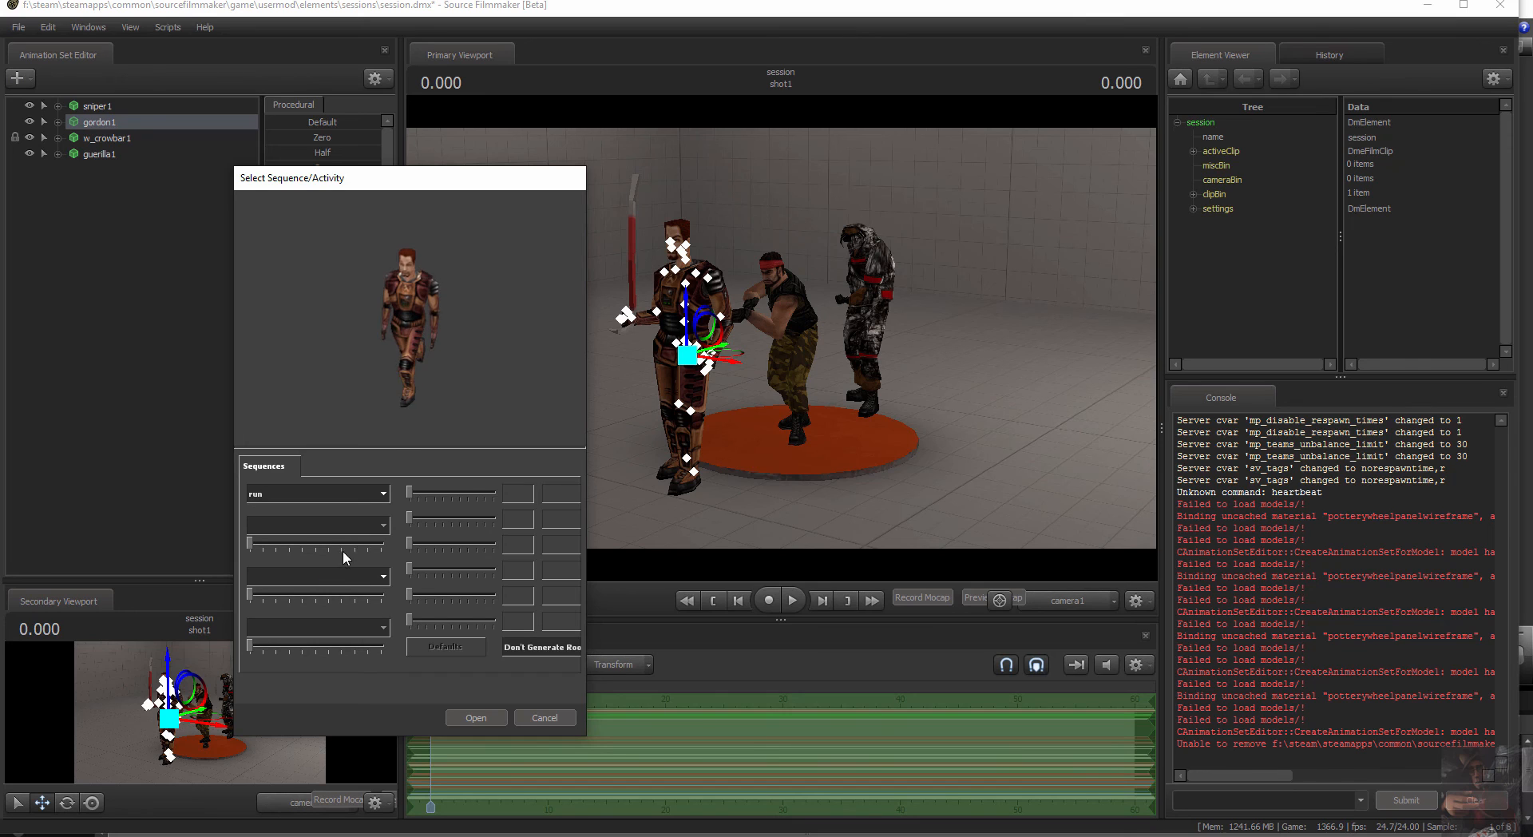
pyautogui.click(384, 492)
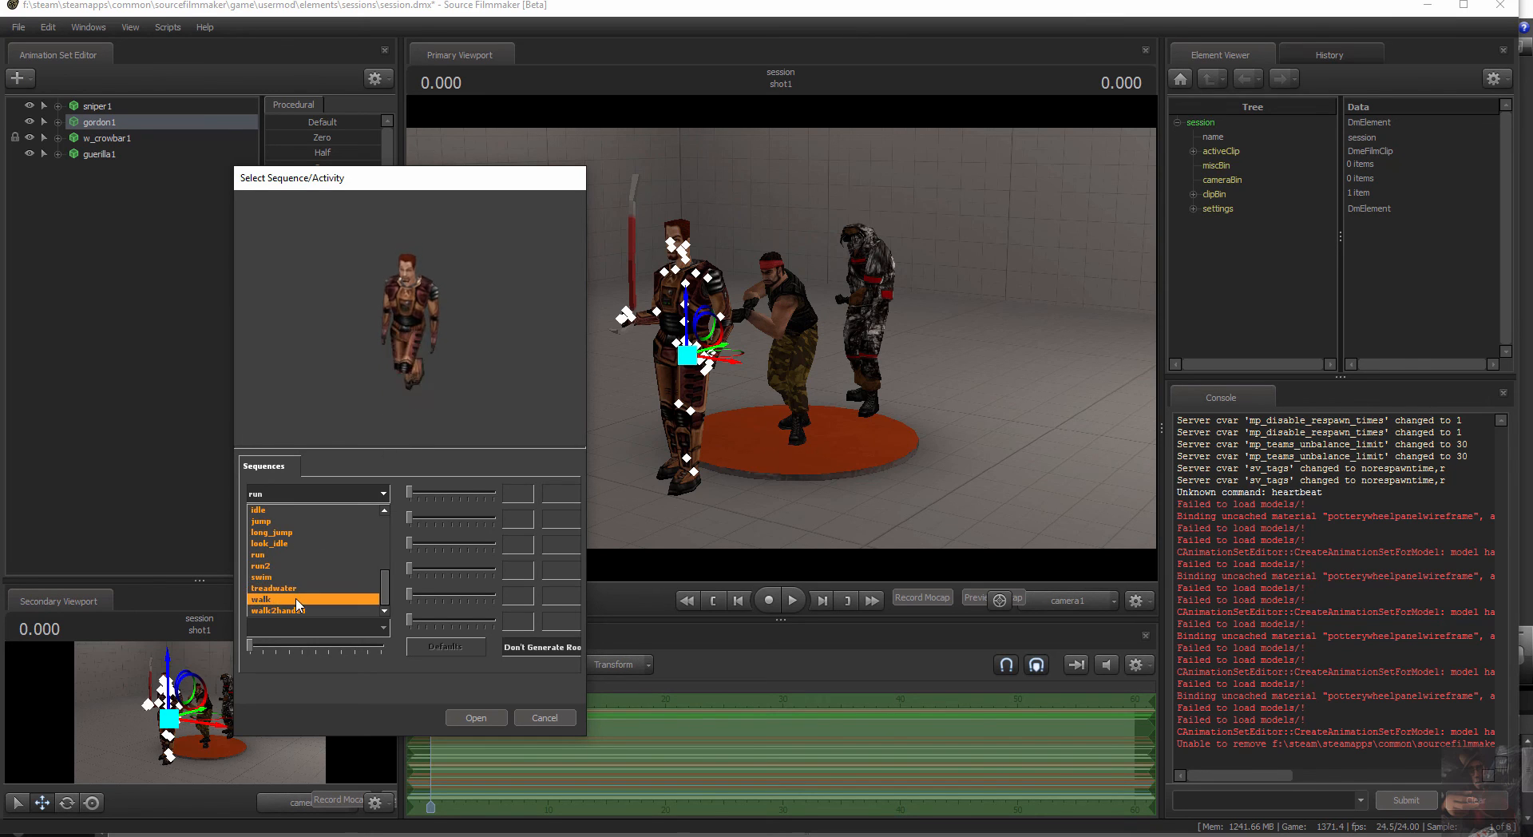
pyautogui.click(300, 600)
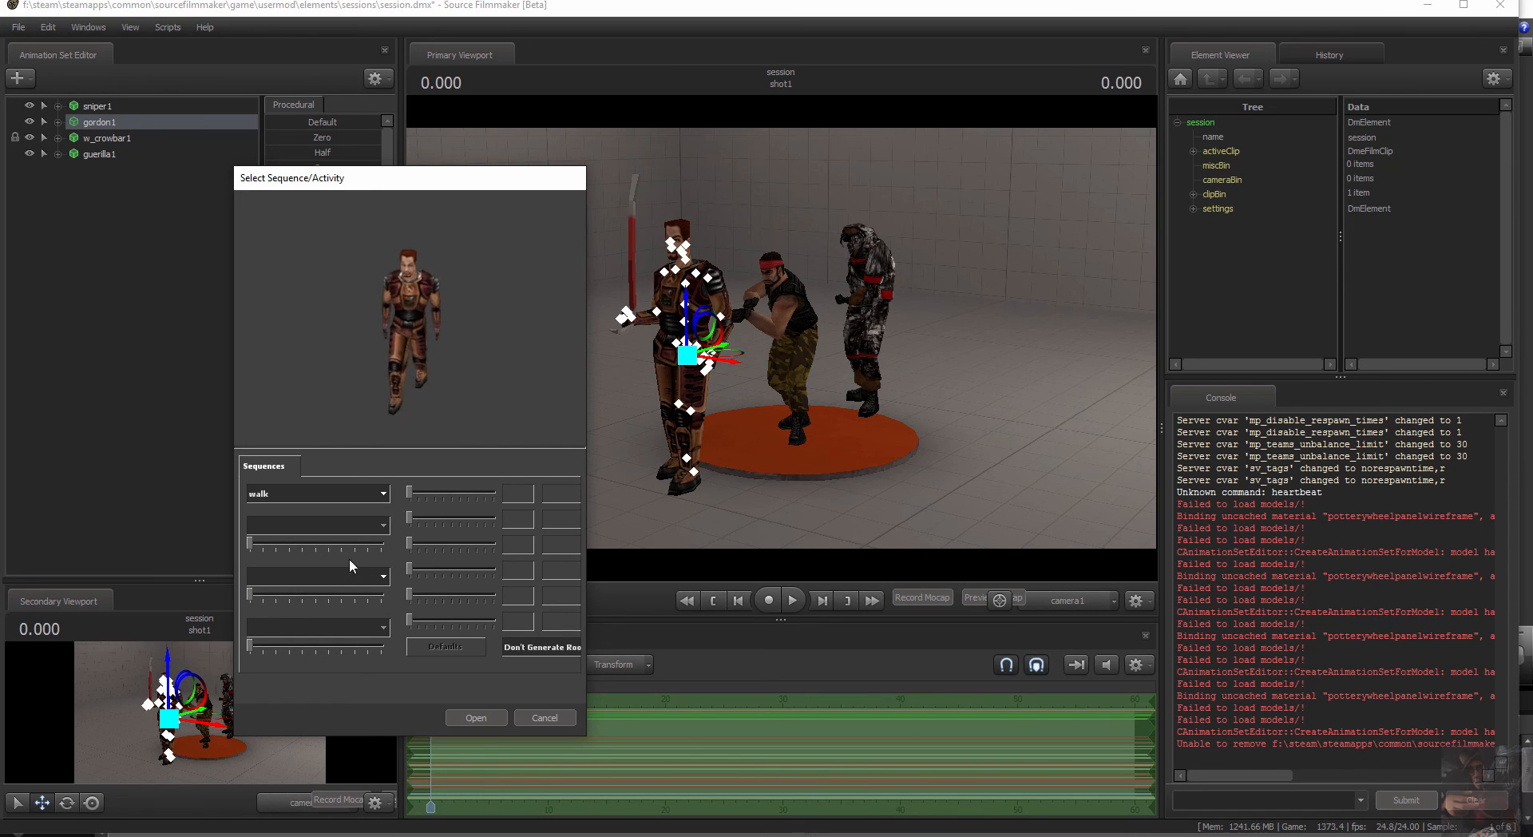
pyautogui.click(384, 498)
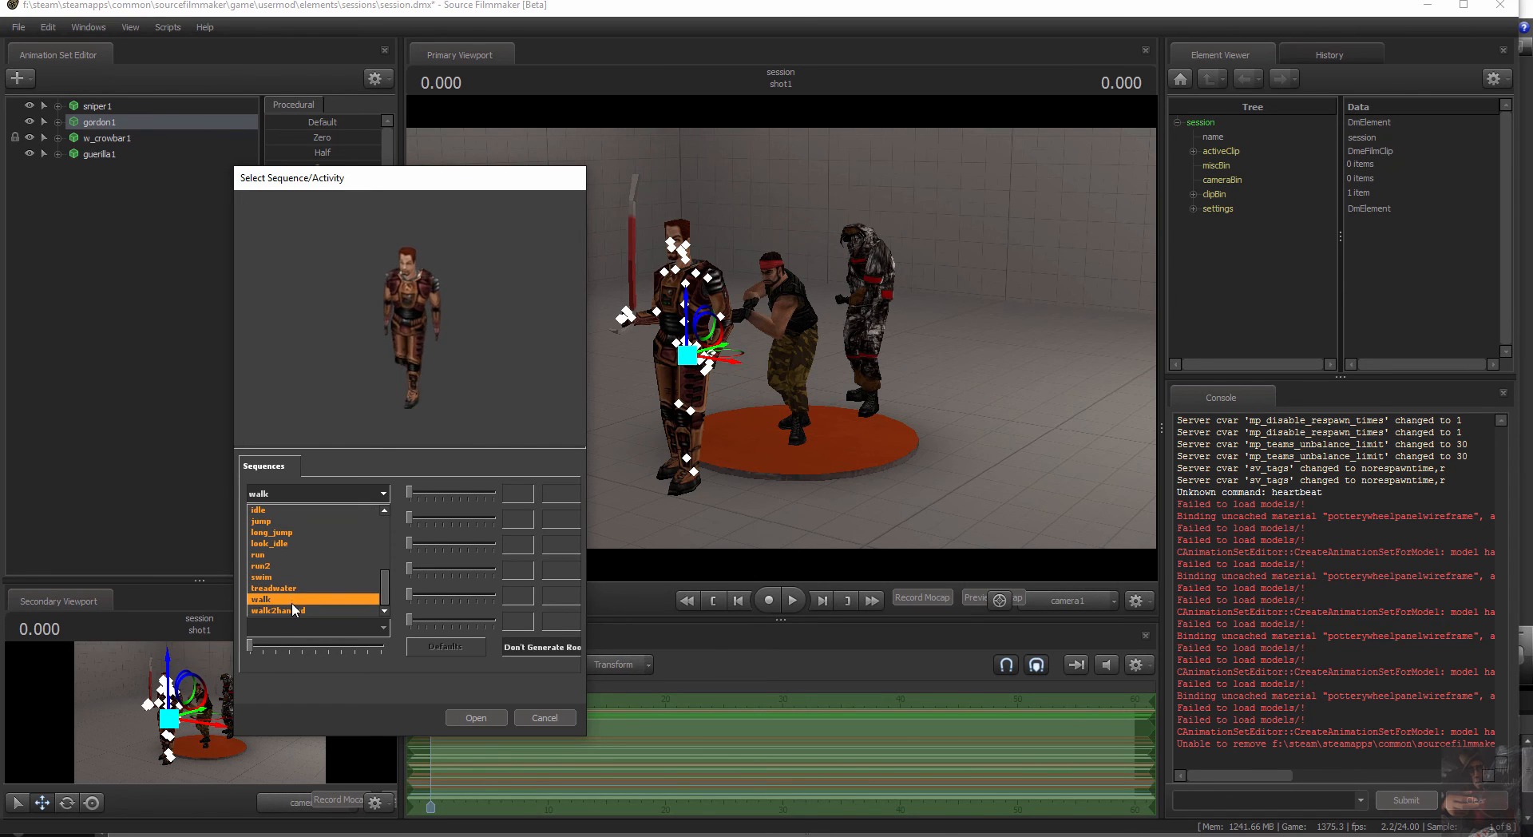
pyautogui.click(295, 610)
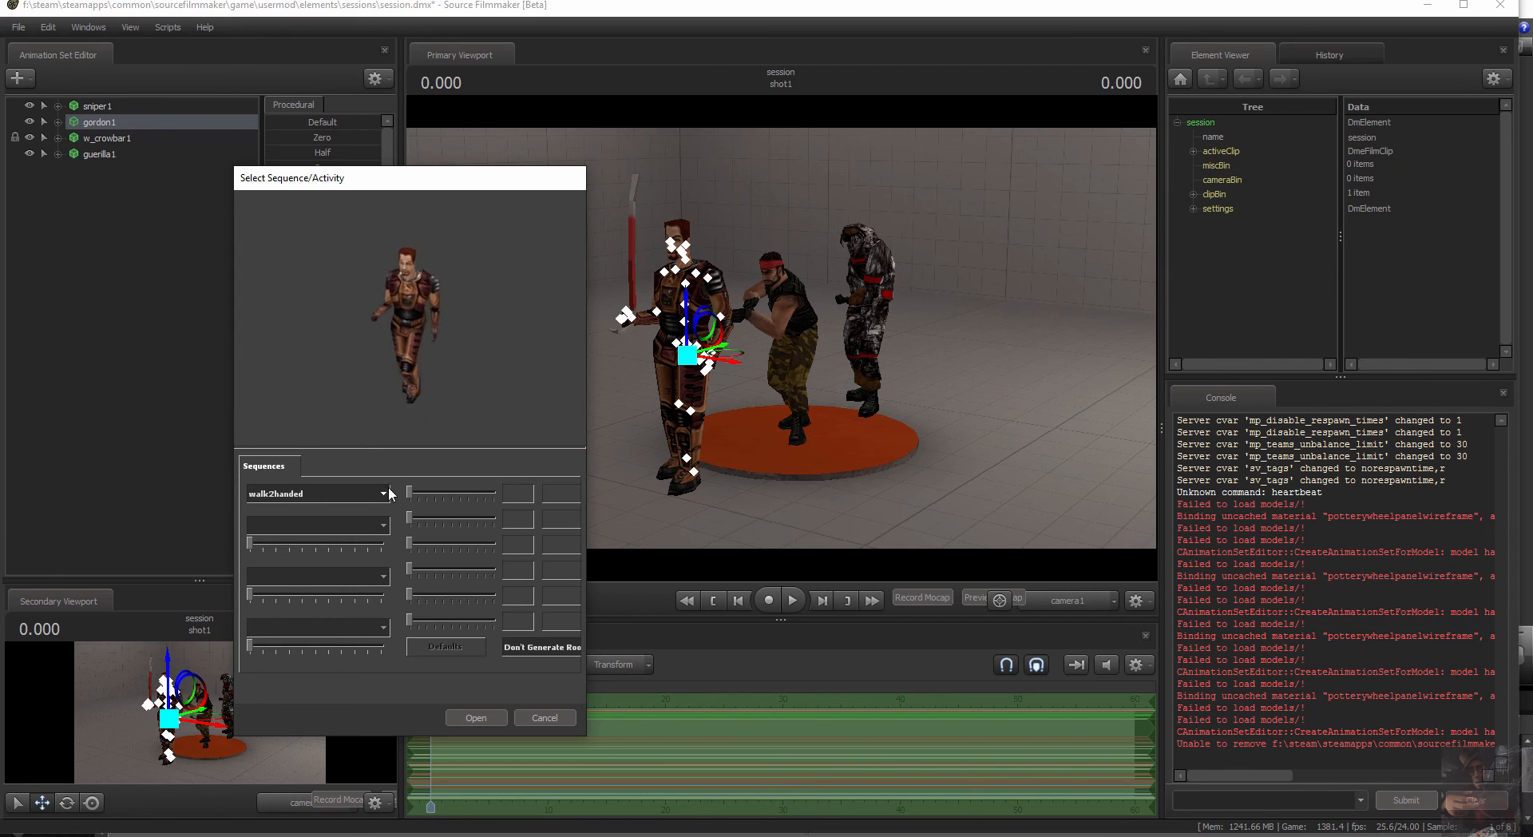
pyautogui.press('Escape')
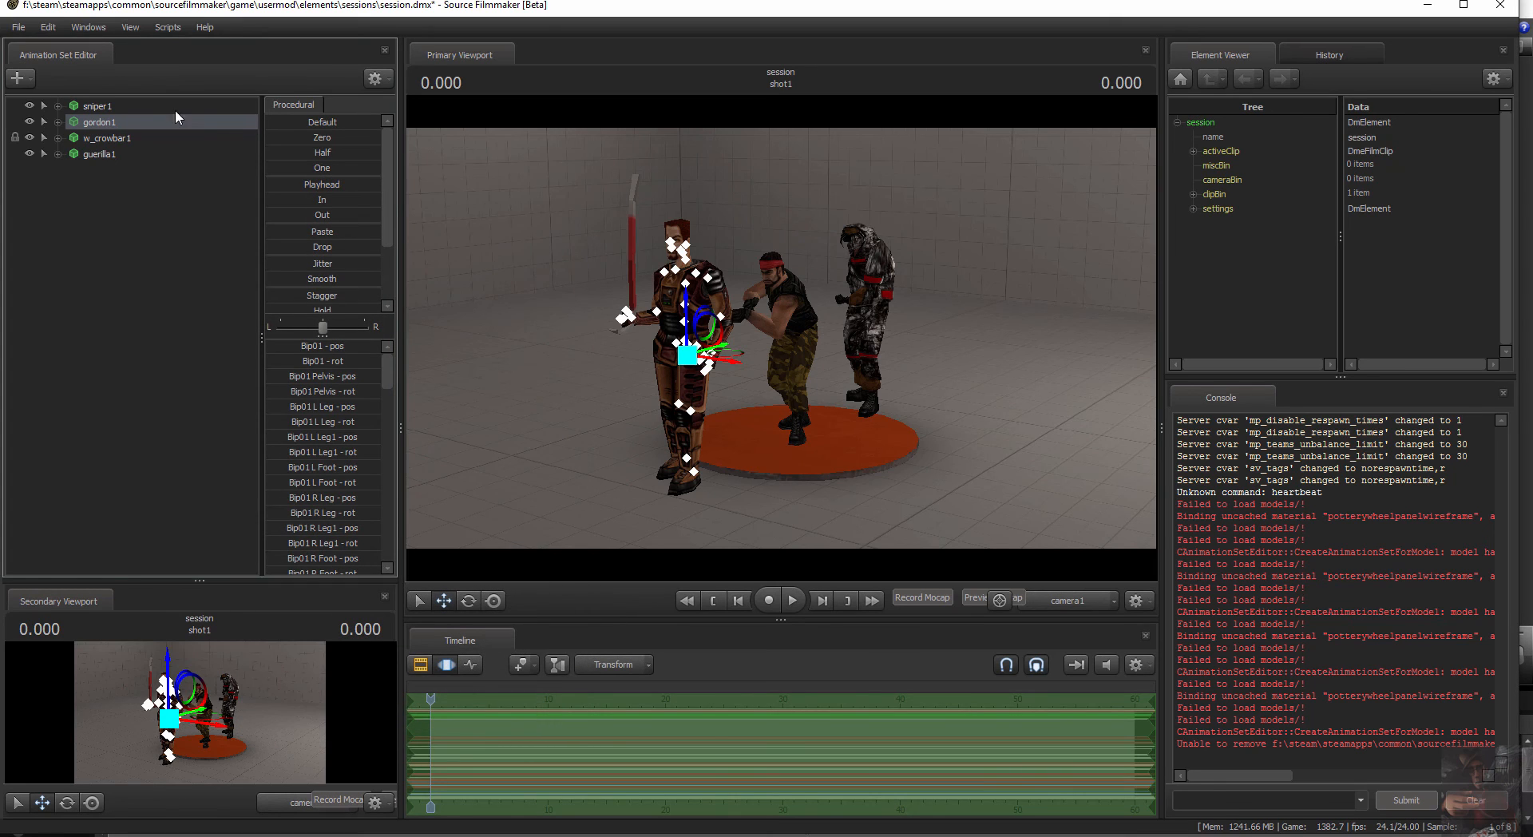
# Open the sequence import for guerilla1 and preview its back, crouch_die and crouch_idle sequences
pyautogui.rightClick(118, 154)
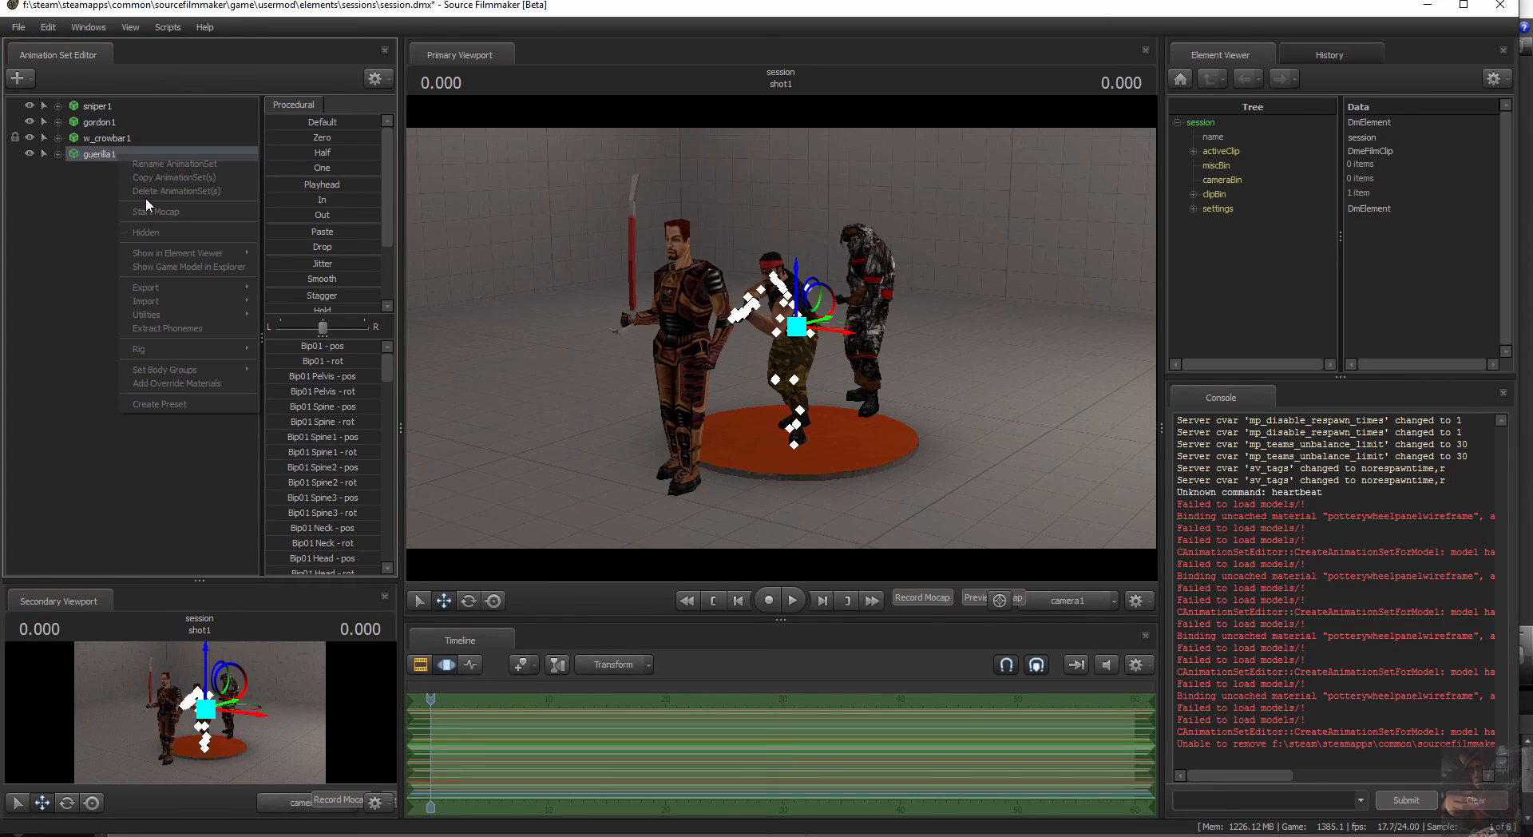
pyautogui.moveTo(167, 313)
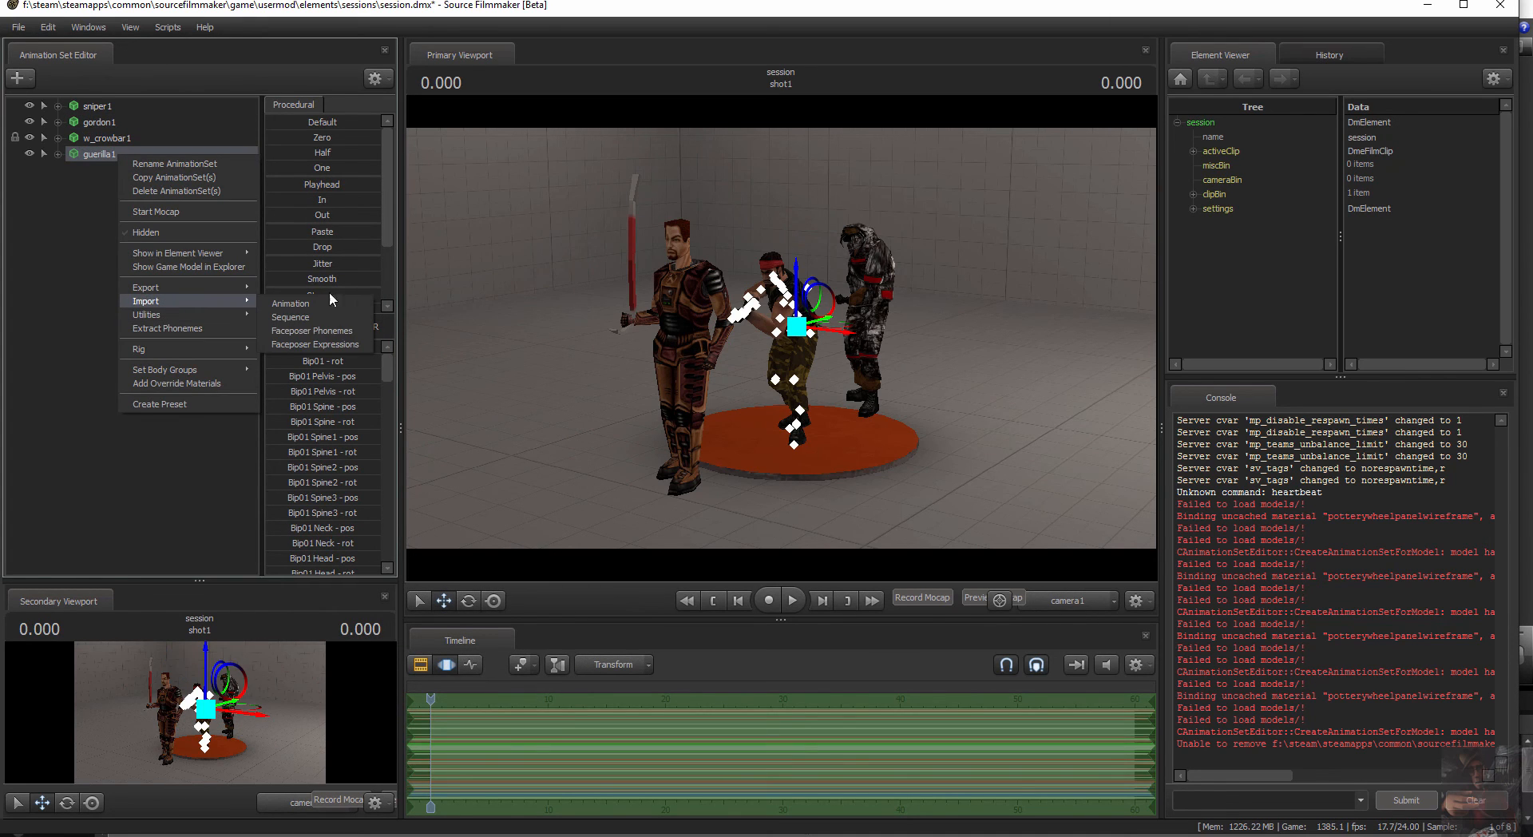
pyautogui.click(323, 320)
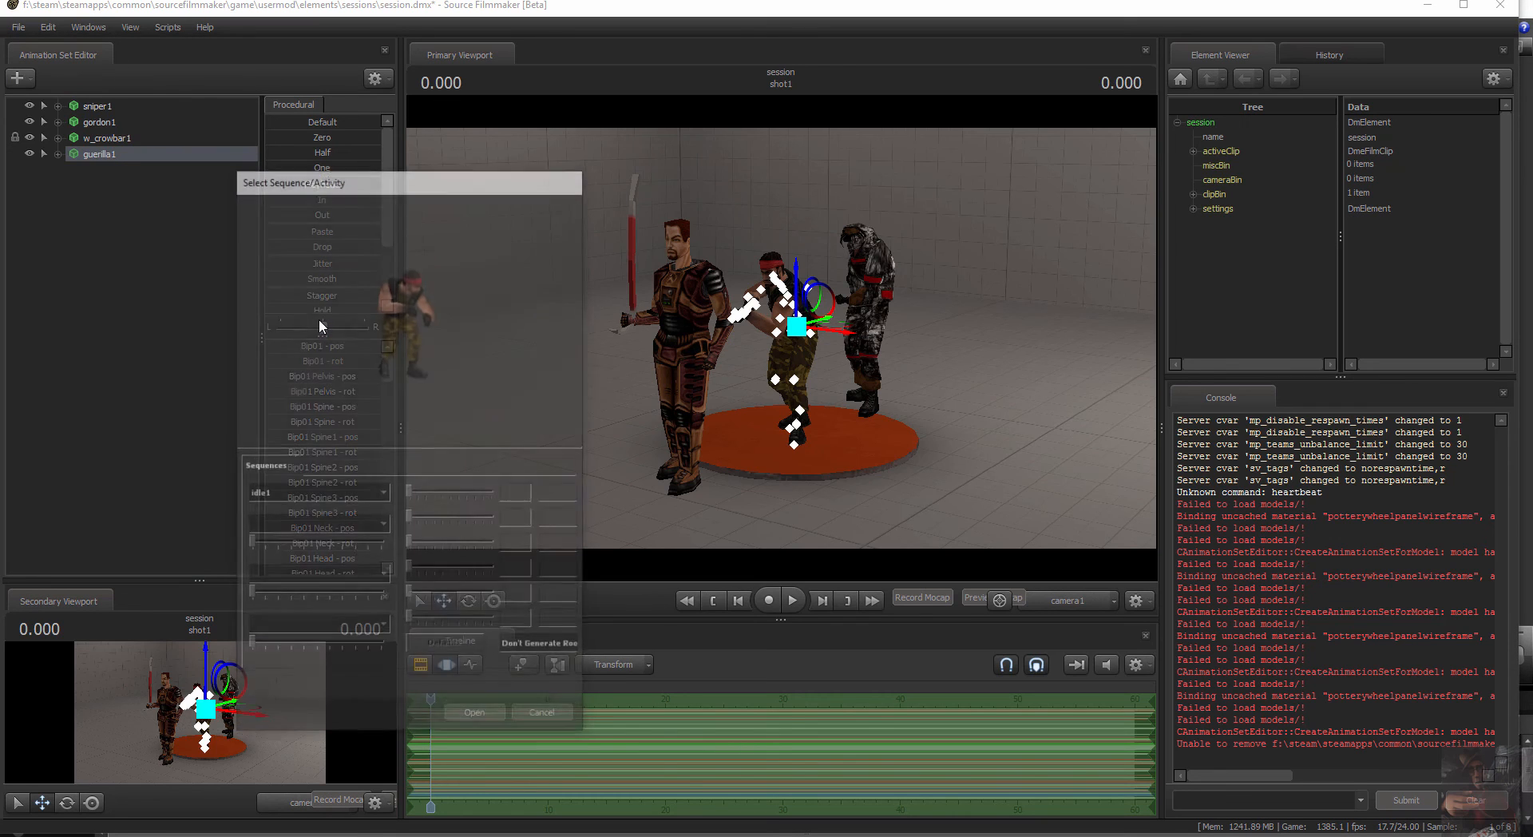
pyautogui.click(384, 495)
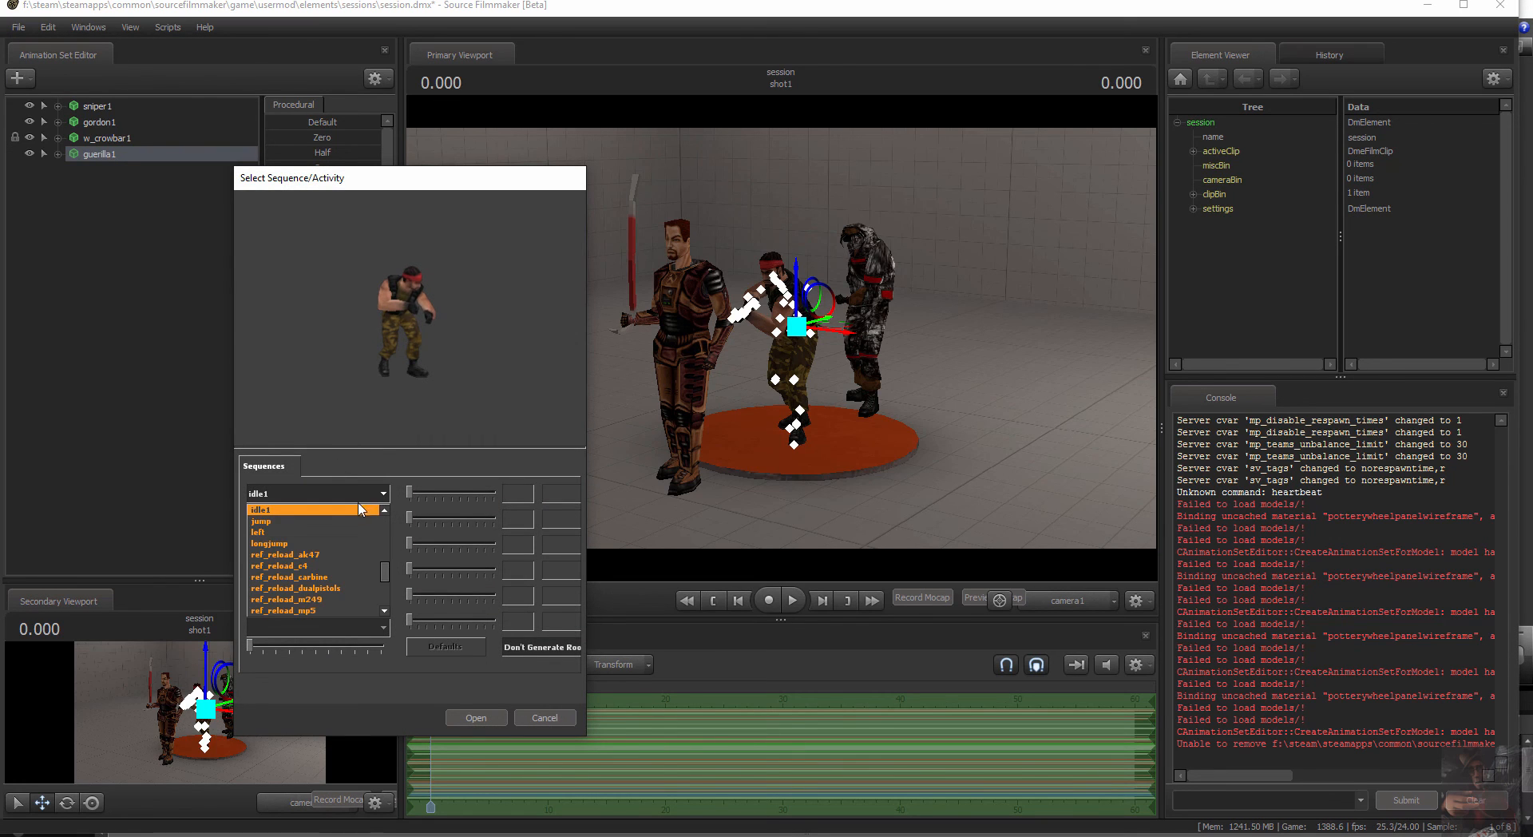
pyautogui.scroll(5, 324, 527)
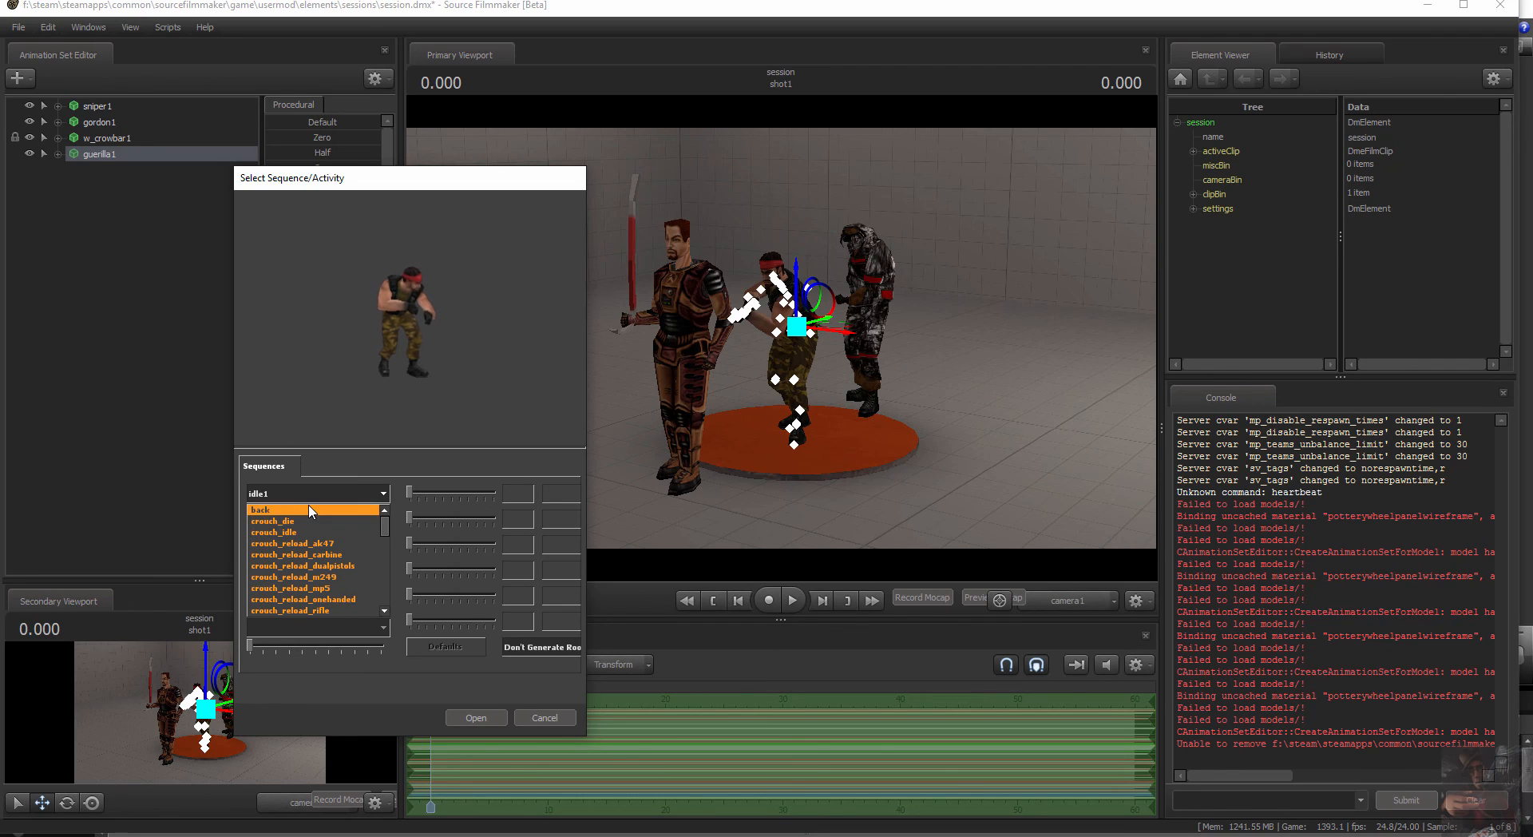
pyautogui.click(310, 510)
pyautogui.click(352, 494)
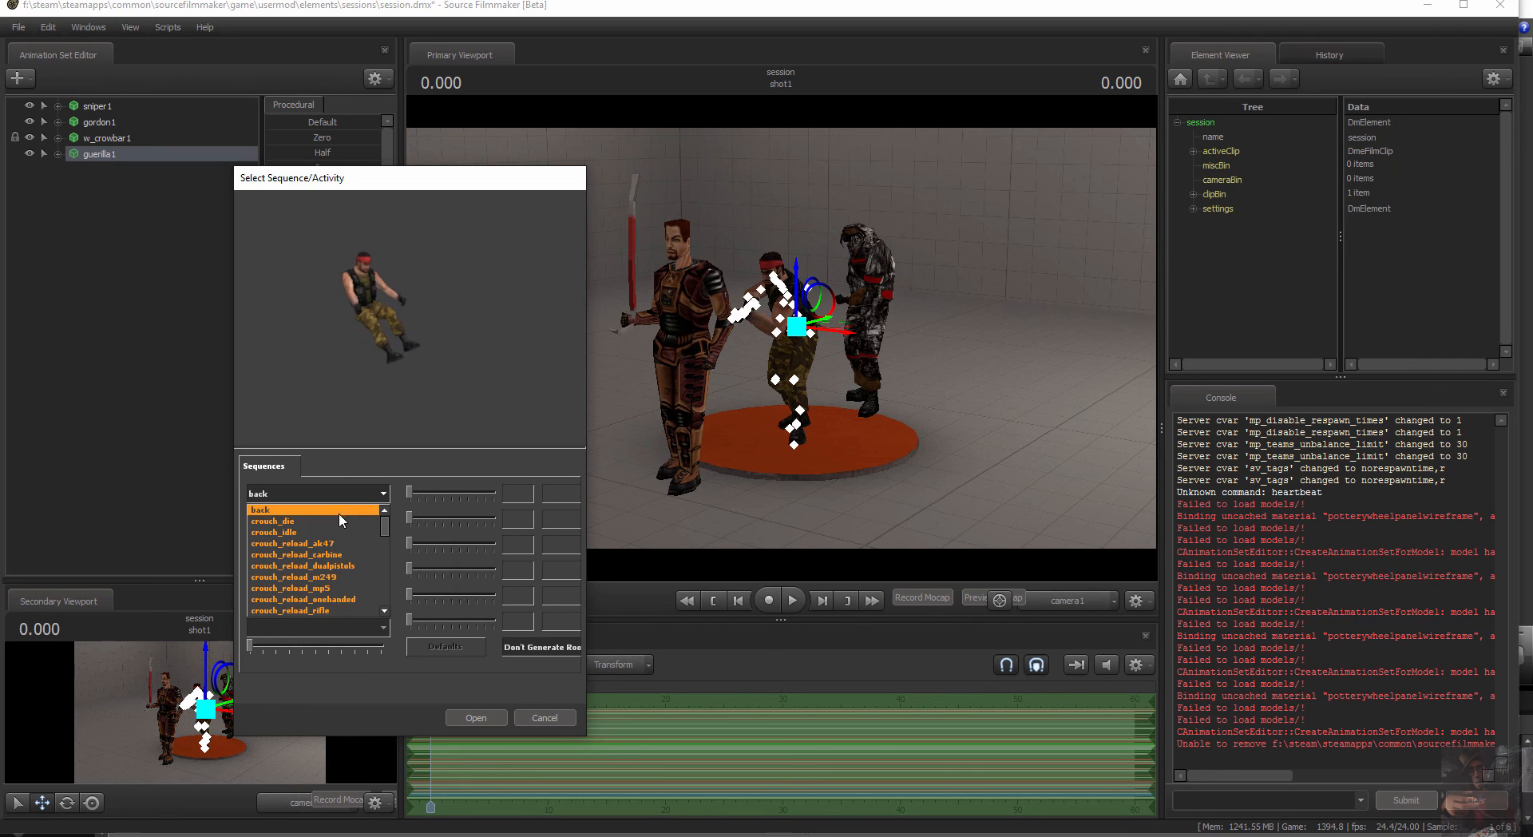
pyautogui.click(324, 520)
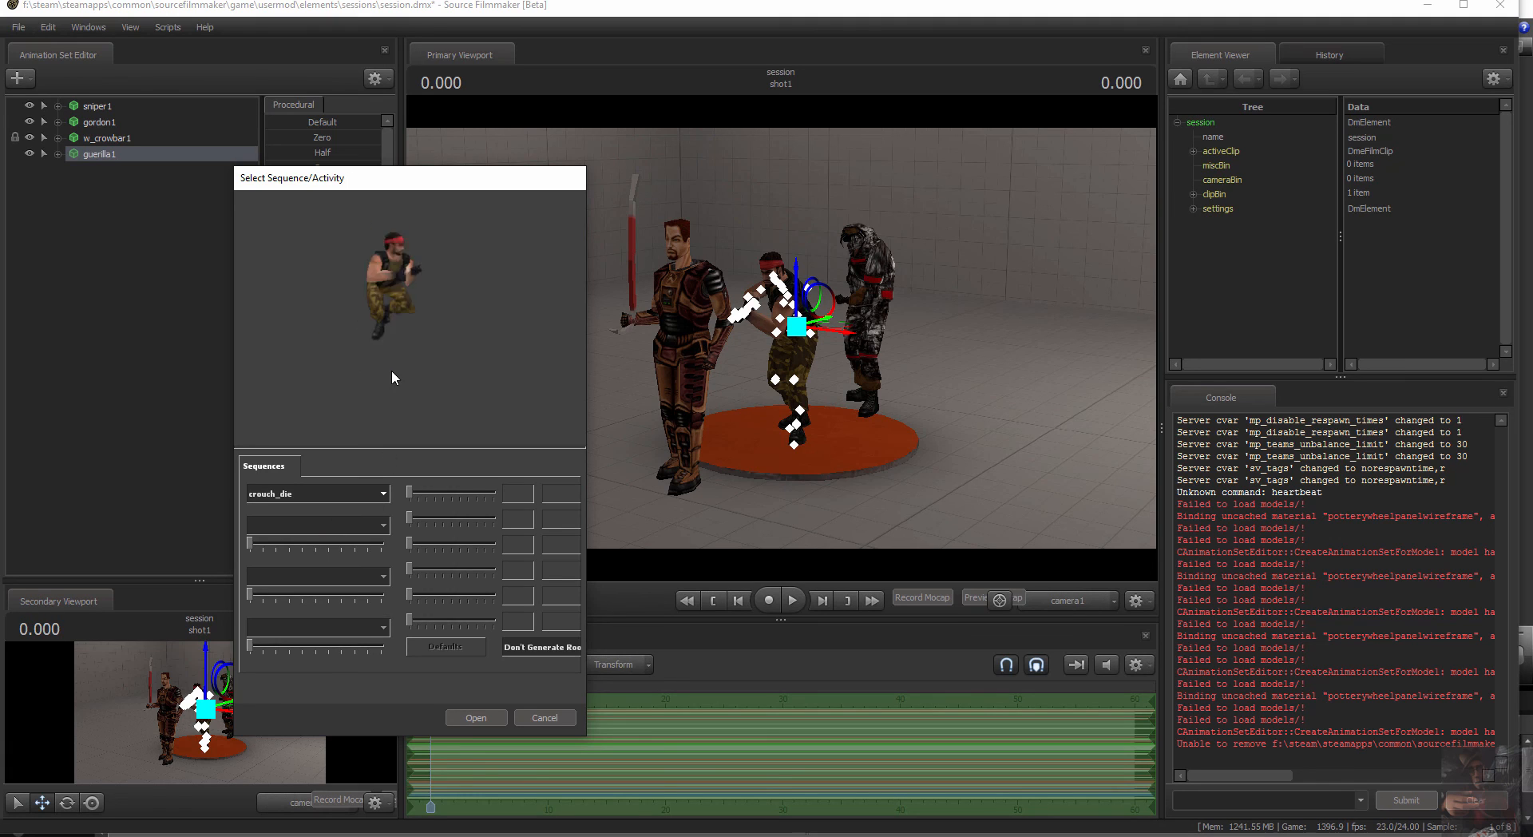
pyautogui.click(348, 494)
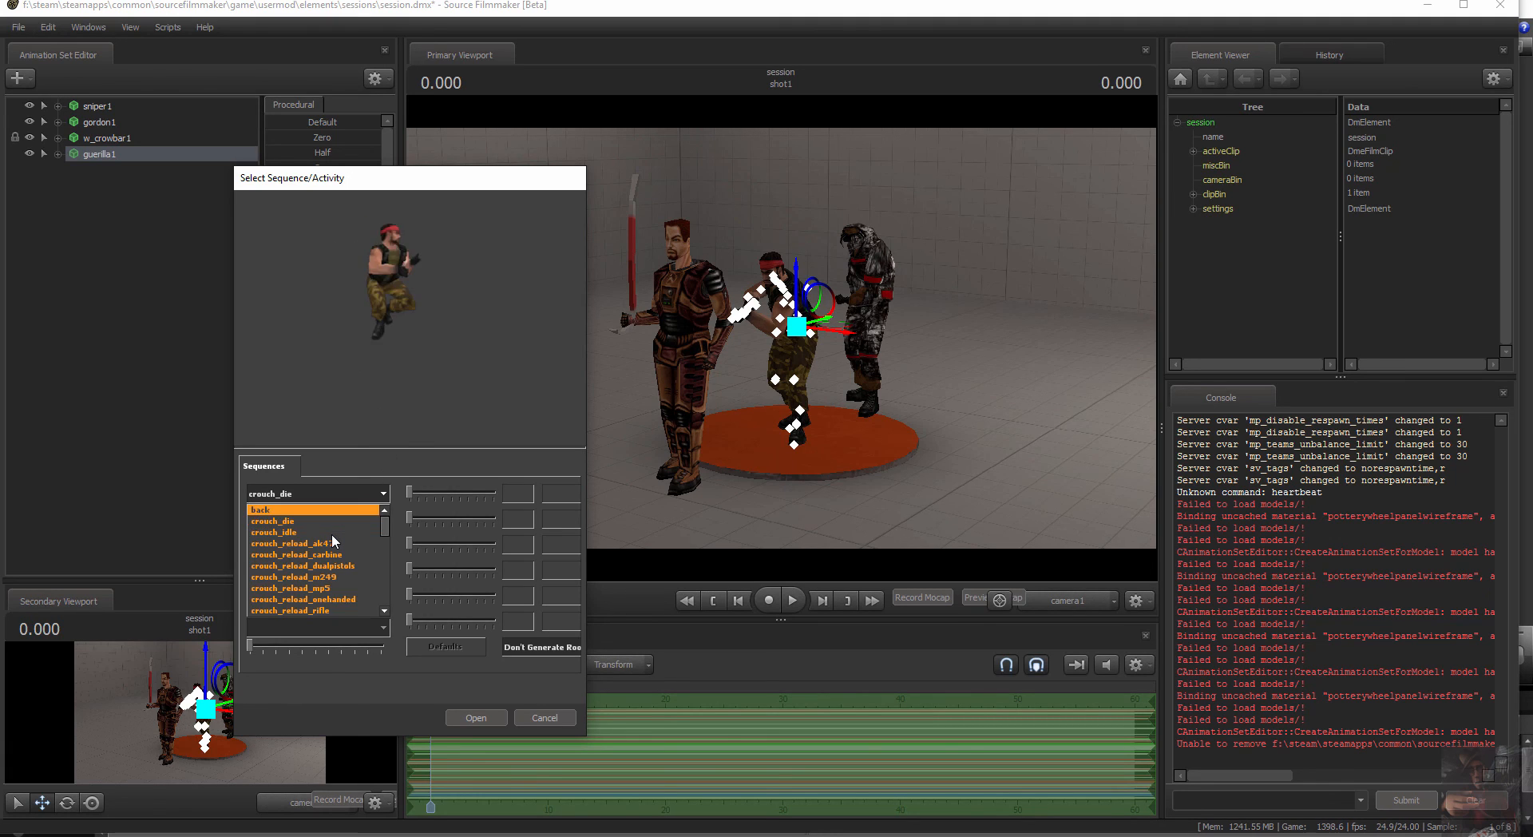
pyautogui.click(332, 532)
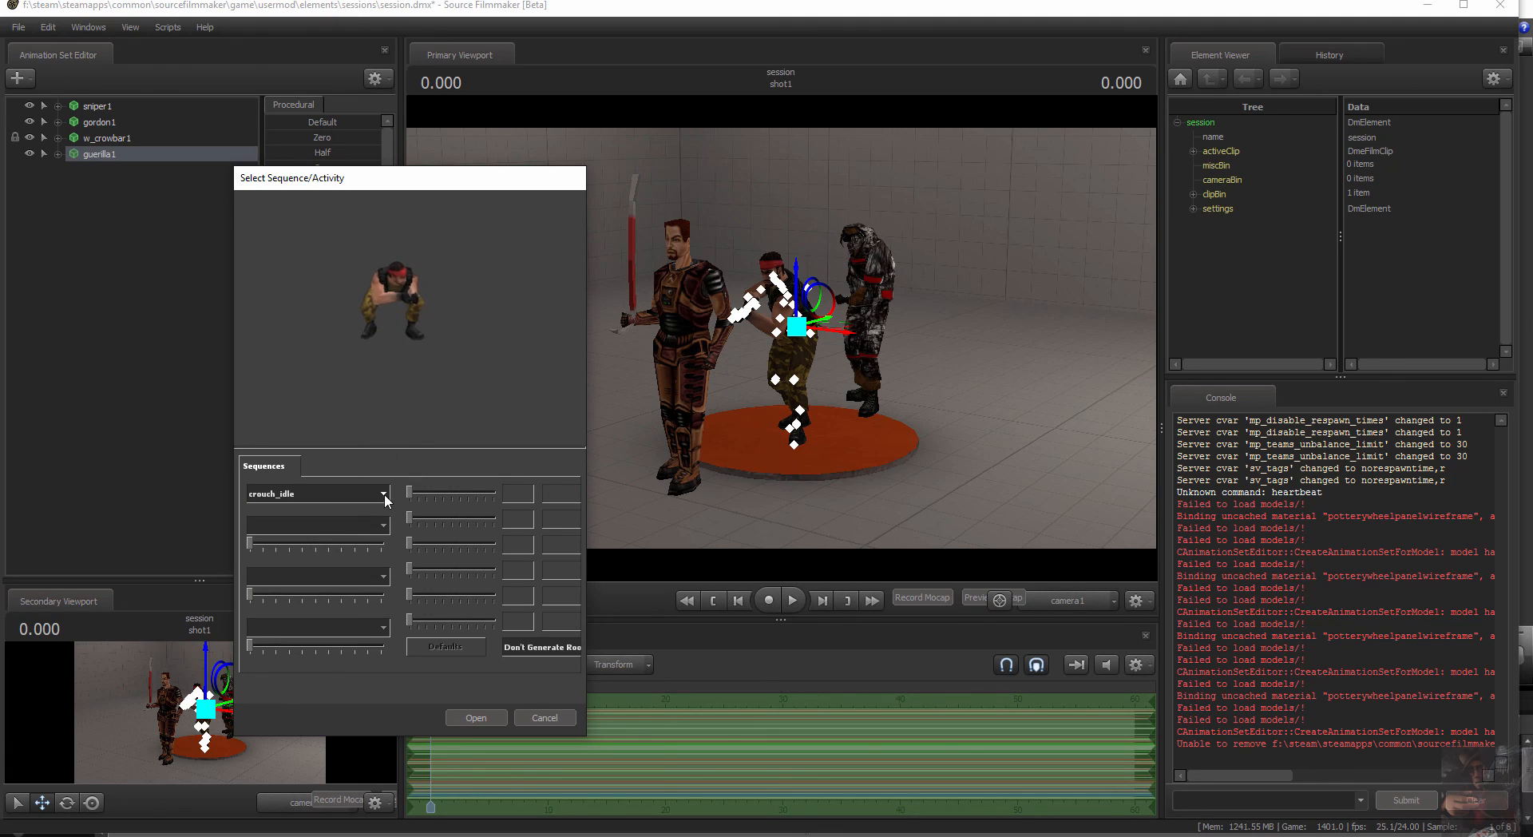
# Preview guerilla1's crouching reload sequences crouch_reload_ak47, crouch_reload_carbine and crouch_reload_rifle
pyautogui.click(385, 495)
pyautogui.click(326, 544)
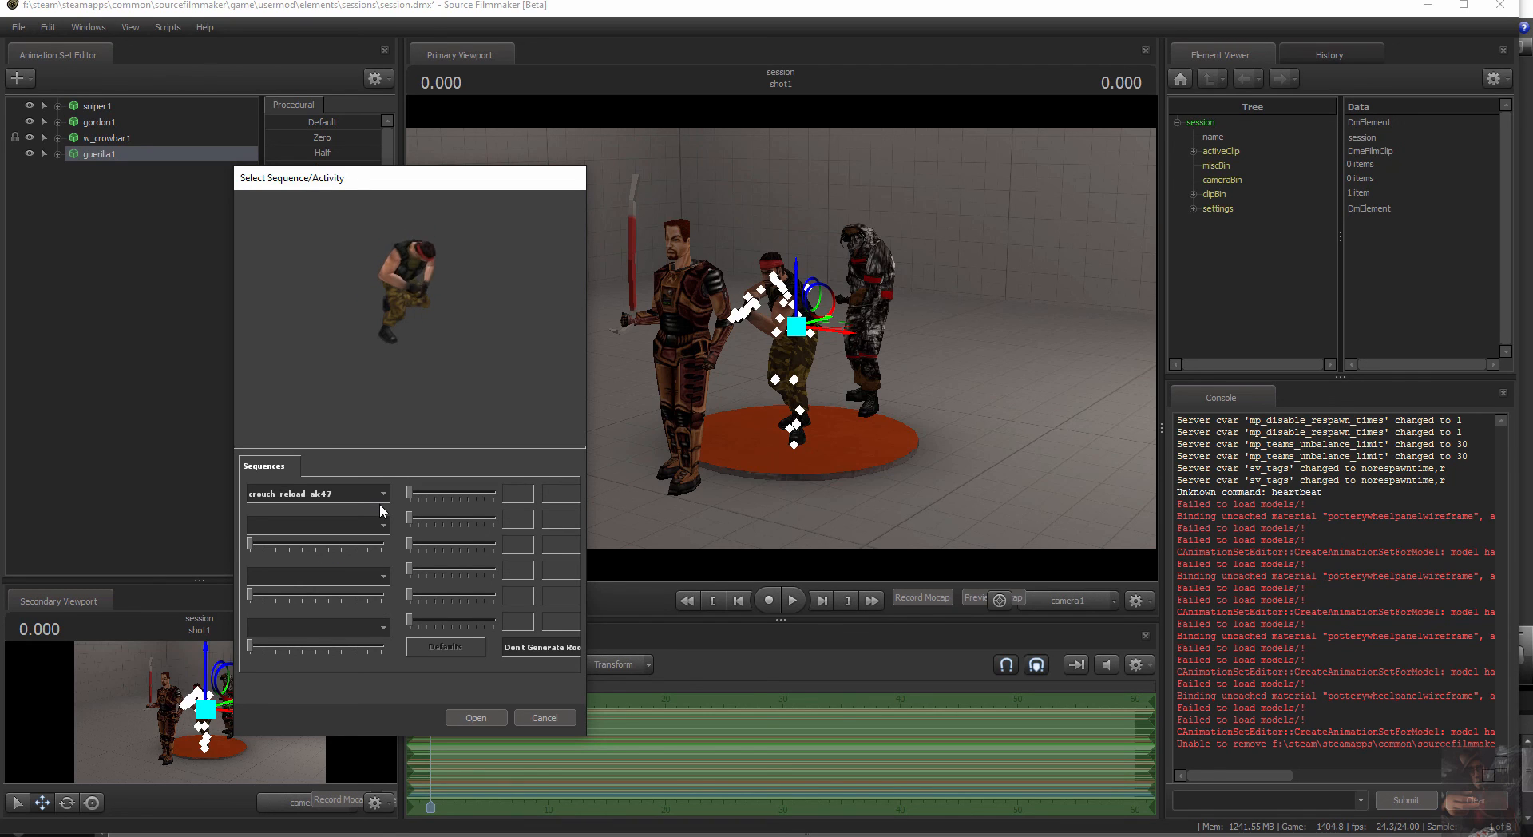
pyautogui.click(384, 496)
pyautogui.click(300, 554)
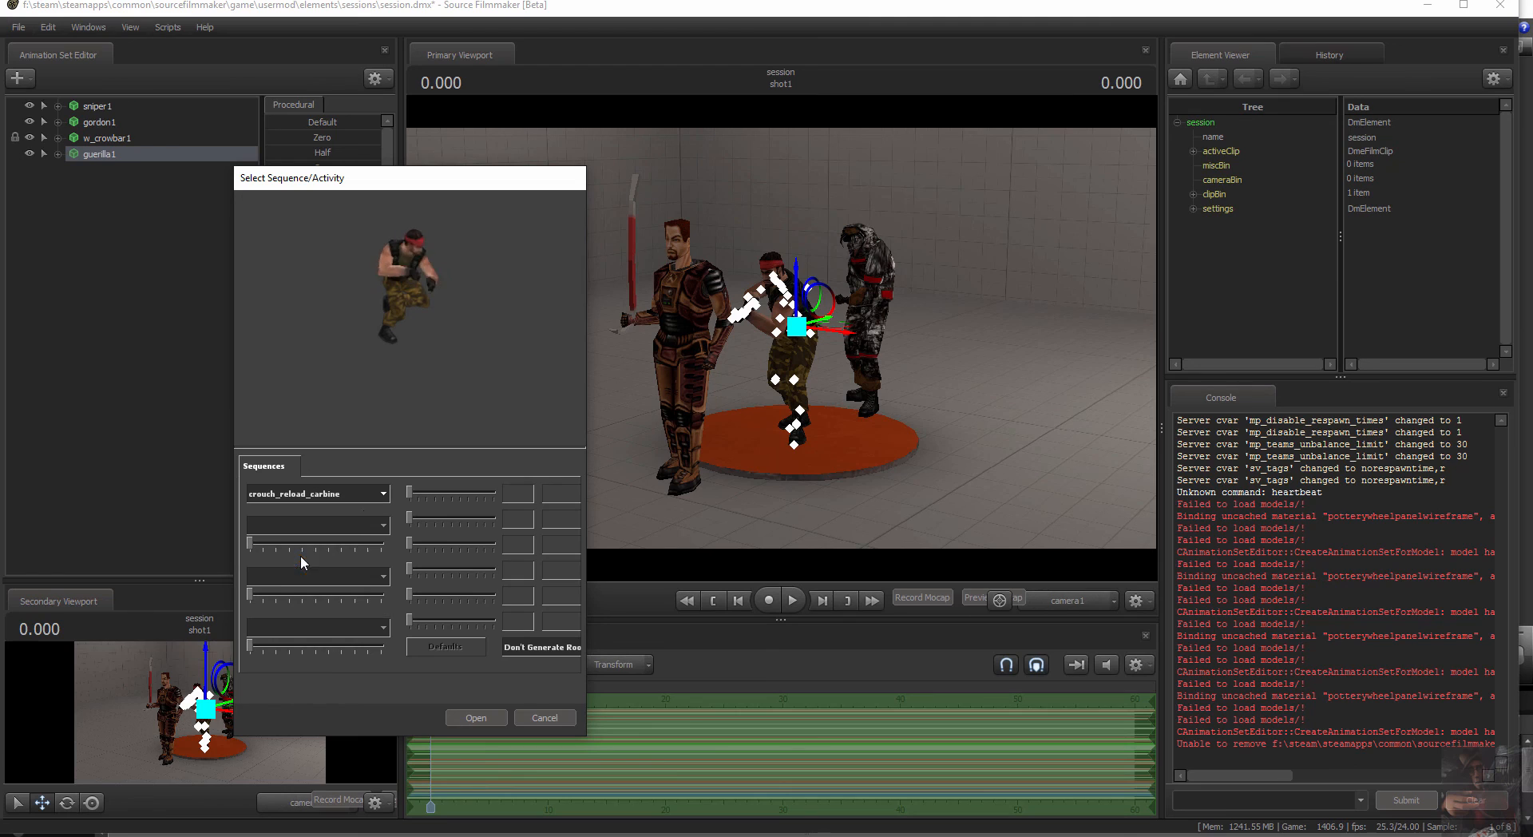
pyautogui.click(384, 493)
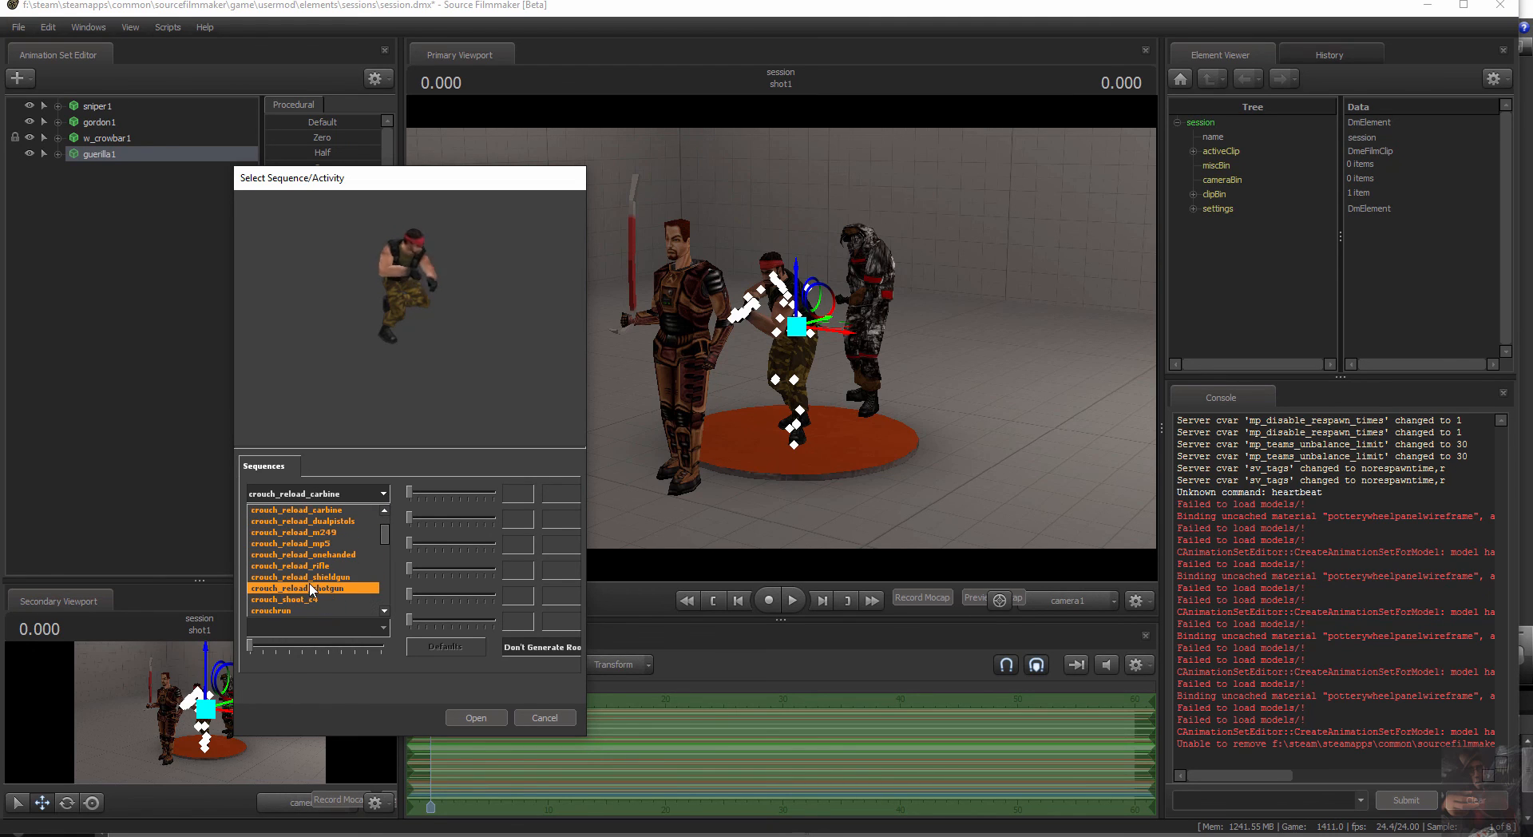
pyautogui.scroll(-2, 311, 577)
pyautogui.click(312, 566)
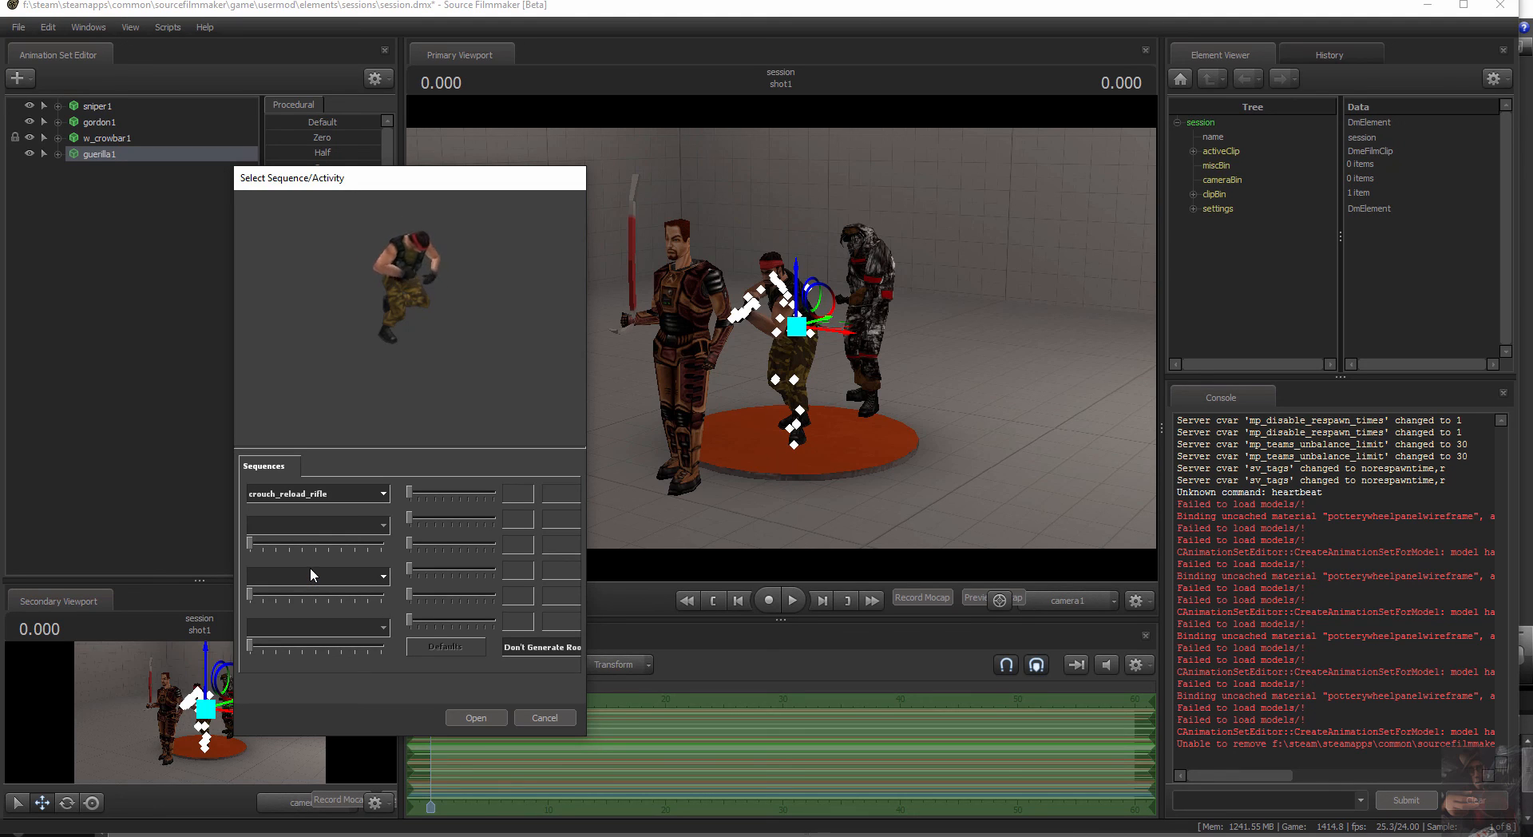
# Preview the crouchrun, death1 and death3 sequences on guerilla1
pyautogui.click(384, 494)
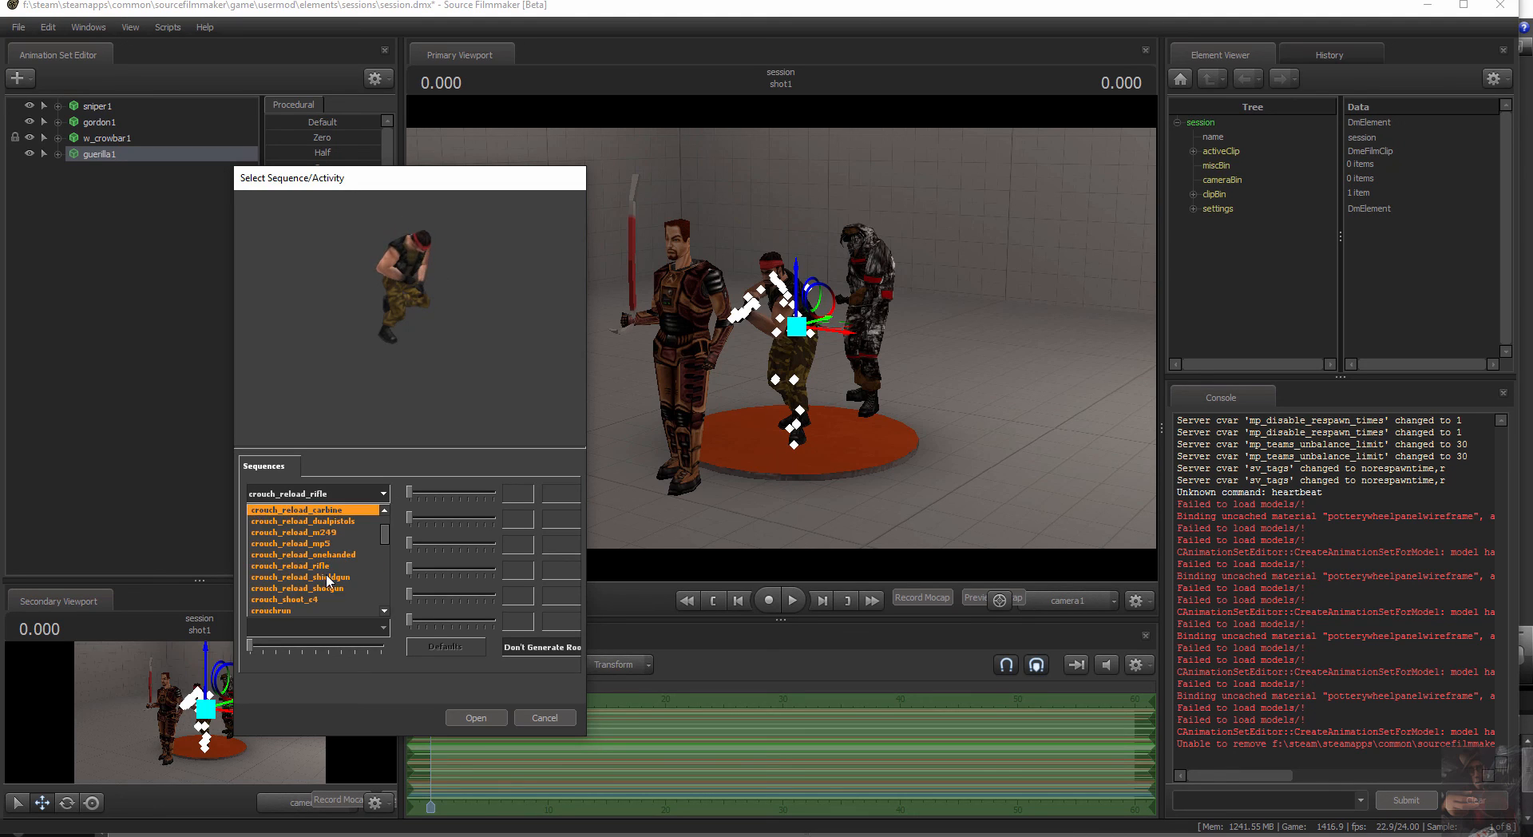
pyautogui.click(292, 610)
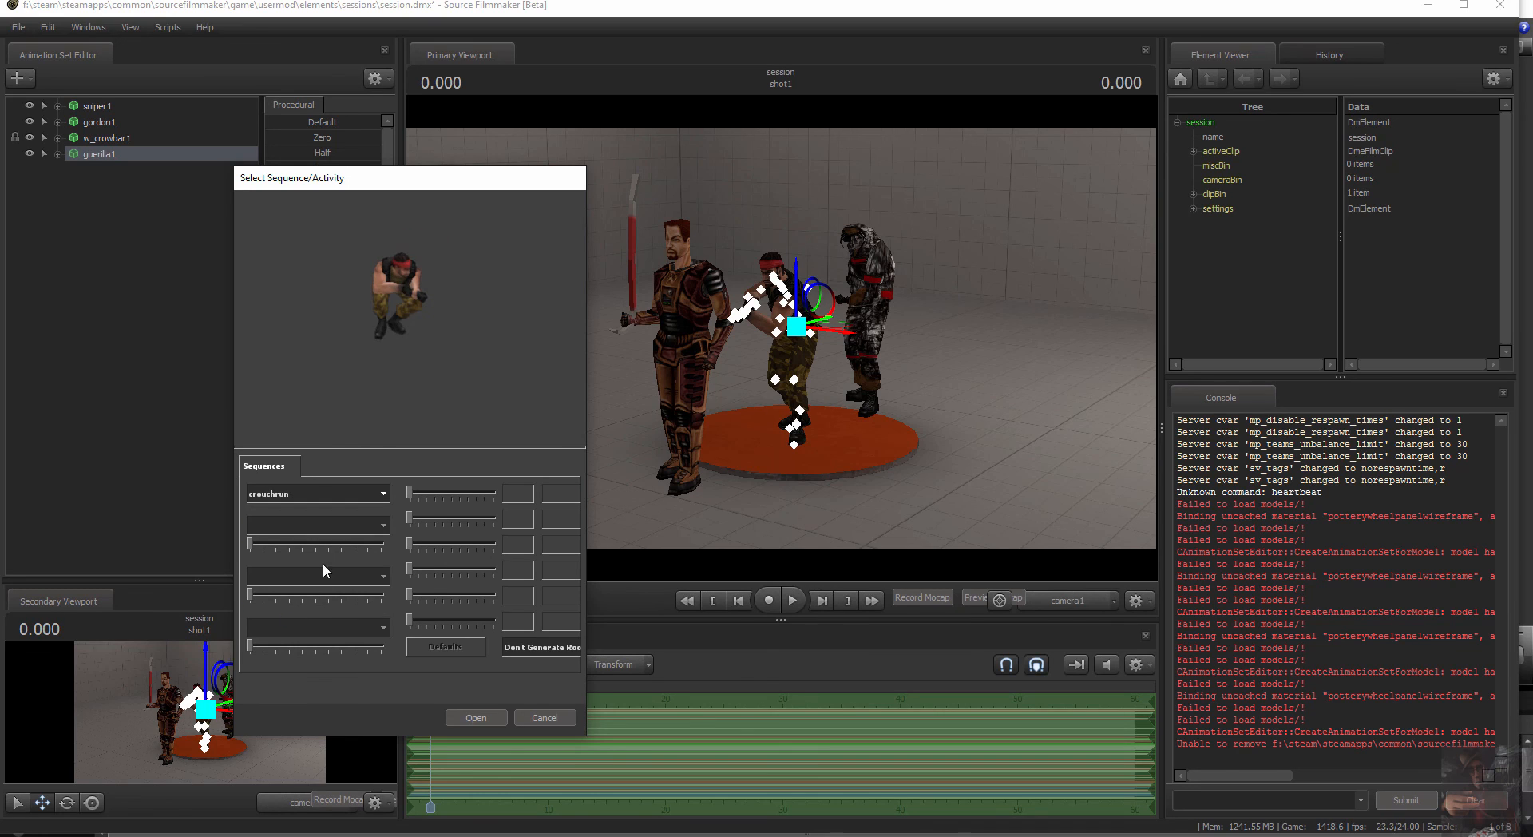
pyautogui.click(381, 495)
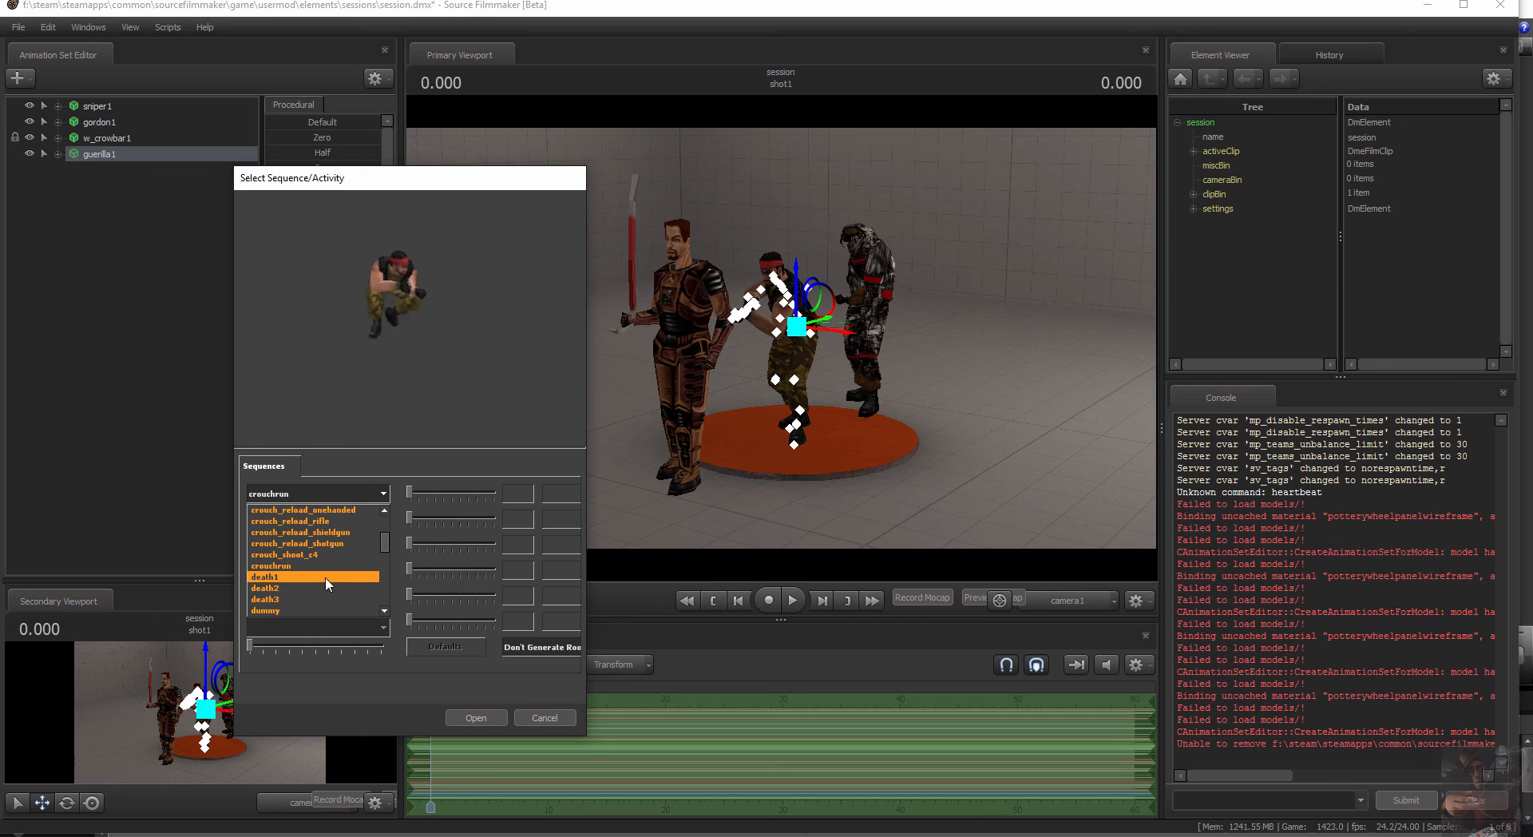
pyautogui.click(326, 581)
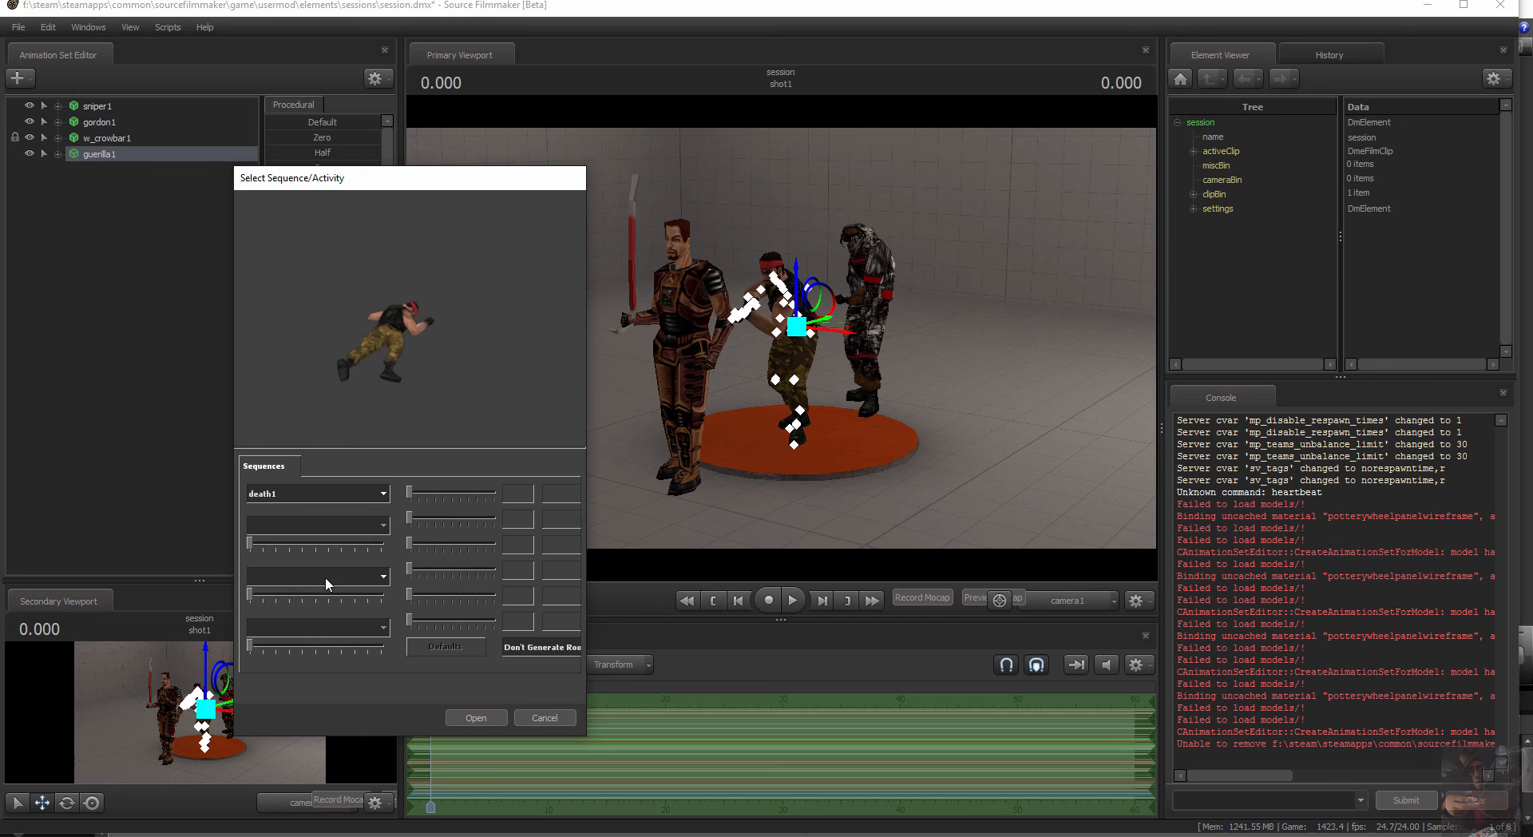
pyautogui.click(376, 495)
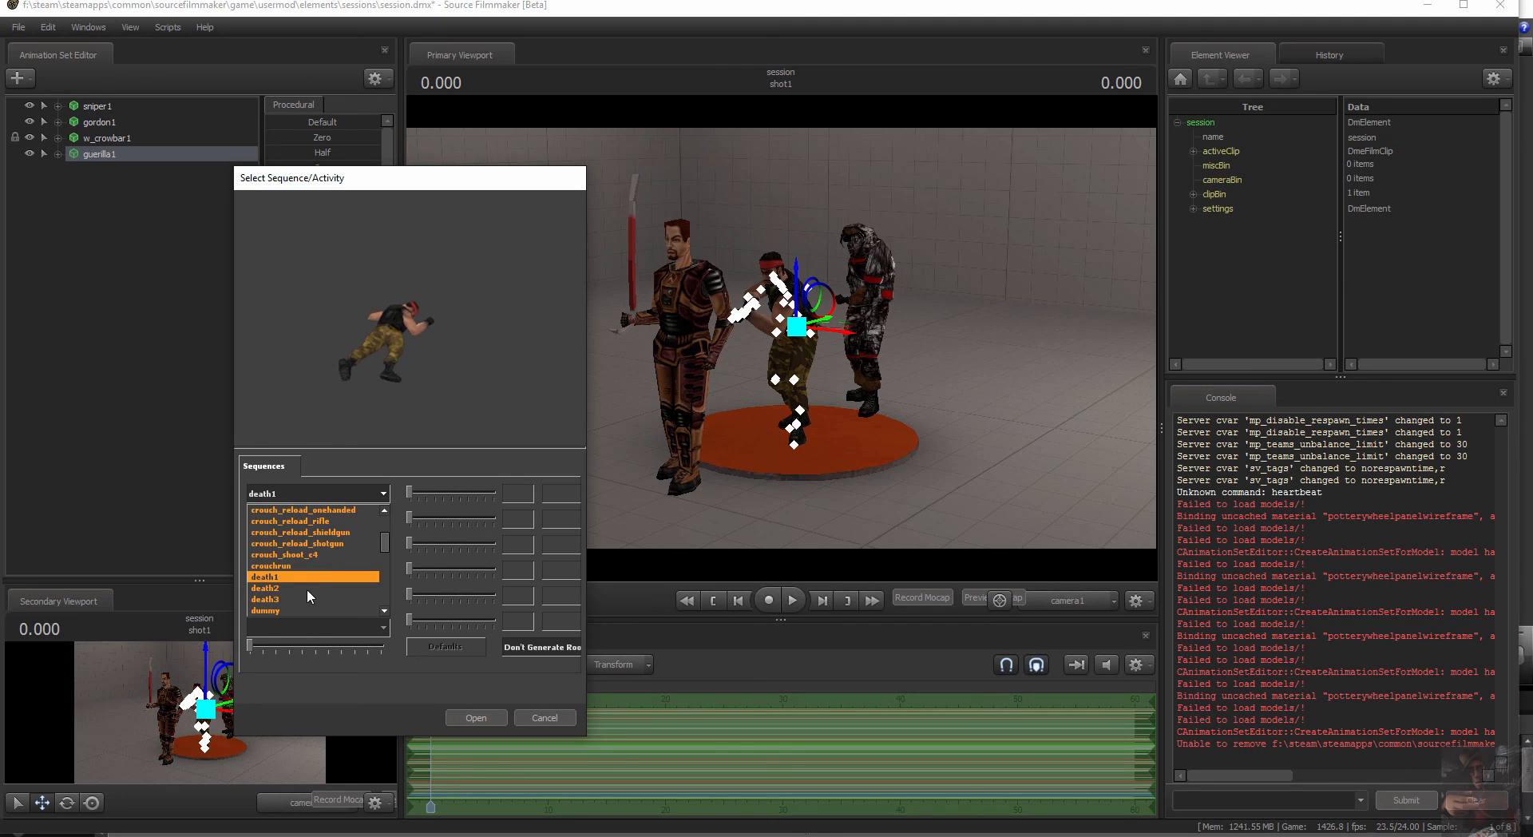
pyautogui.click(298, 600)
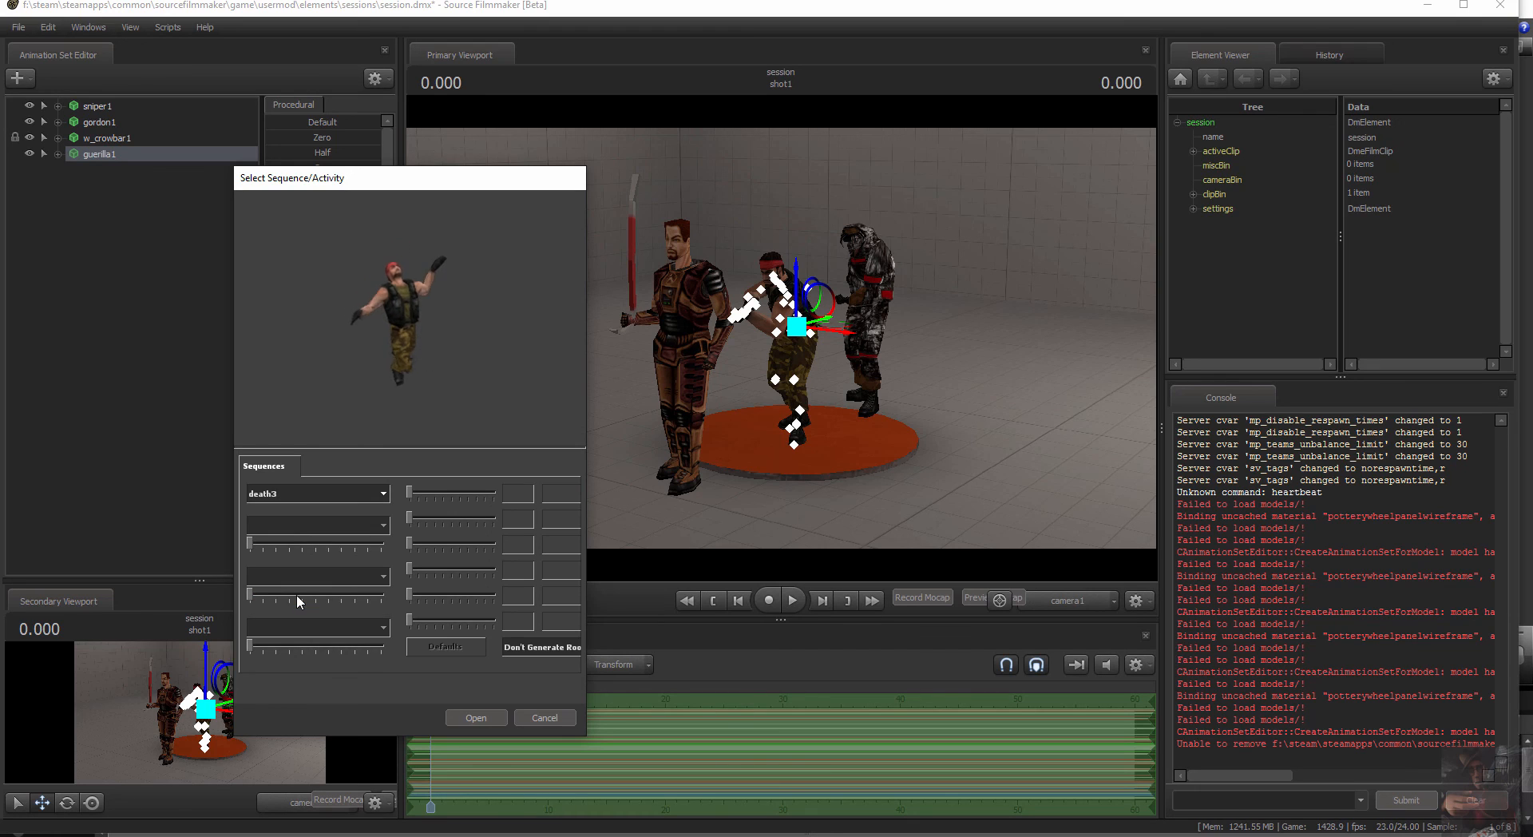
# Preview the dummy, forward and head sequences on the guerilla1 model
pyautogui.click(383, 495)
pyautogui.scroll(-1, 334, 548)
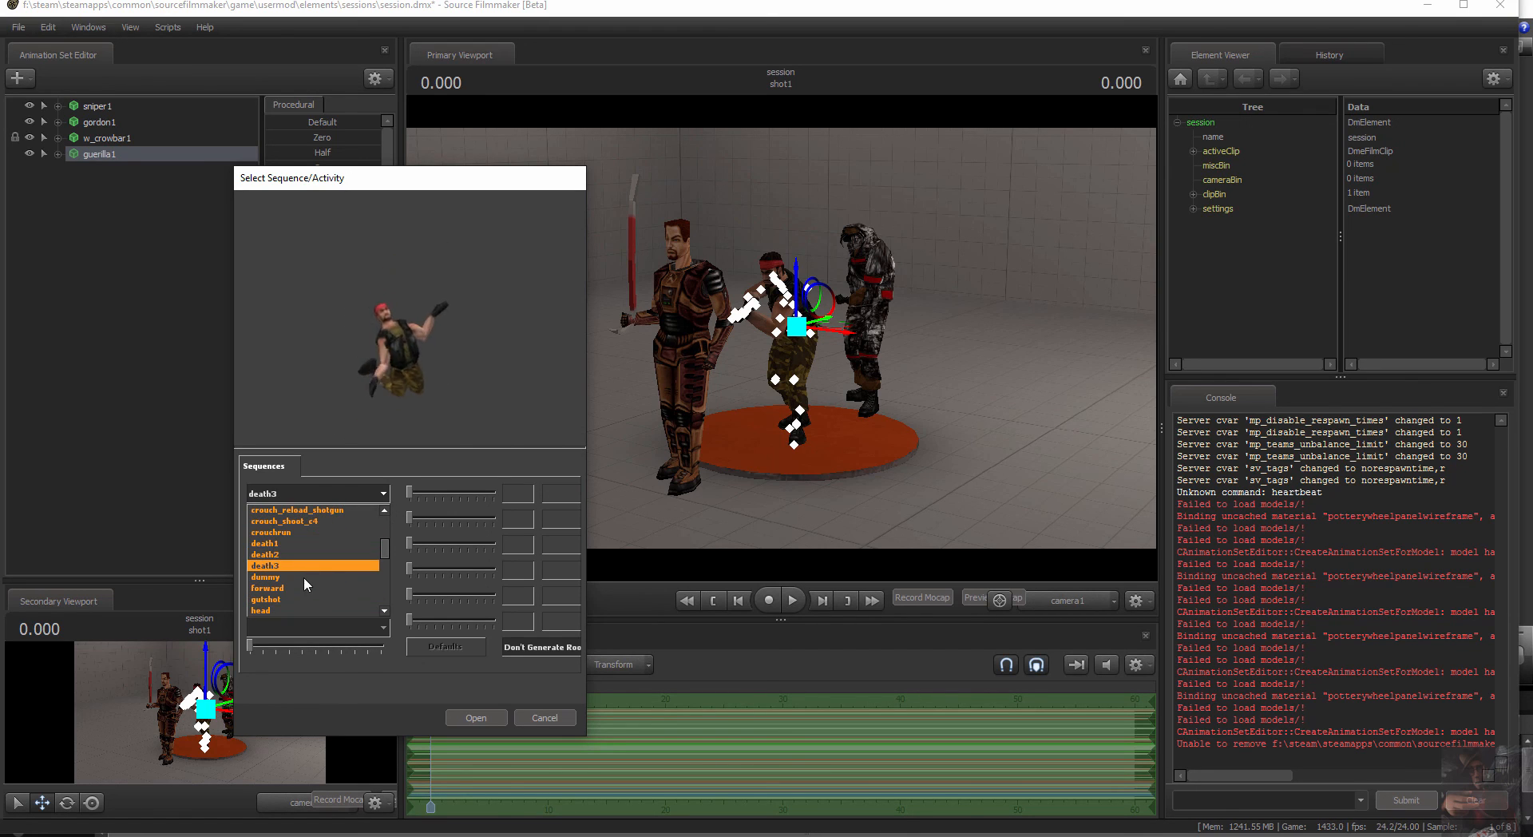
pyautogui.click(304, 578)
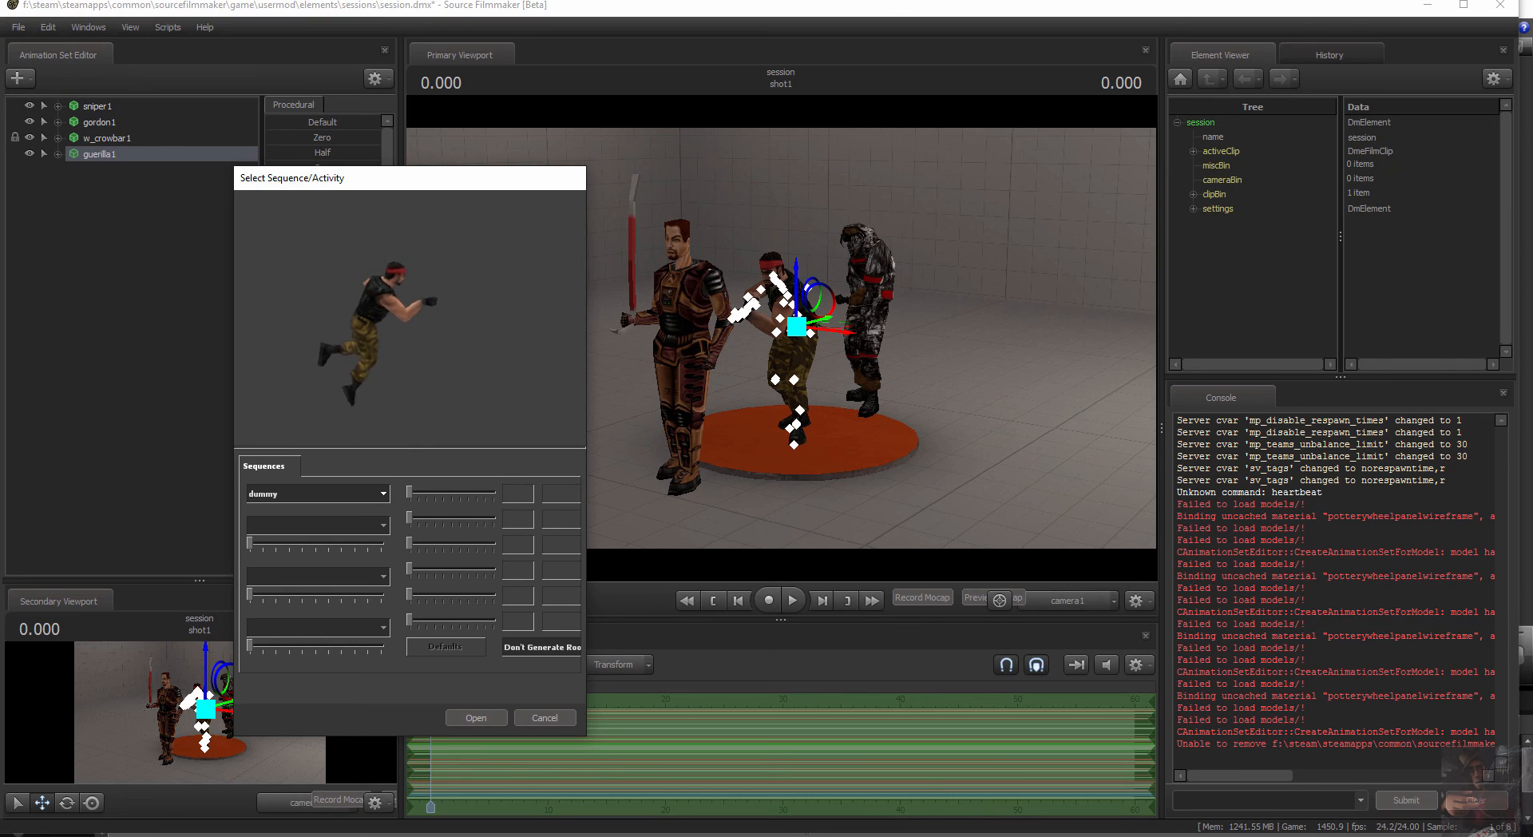
pyautogui.click(359, 493)
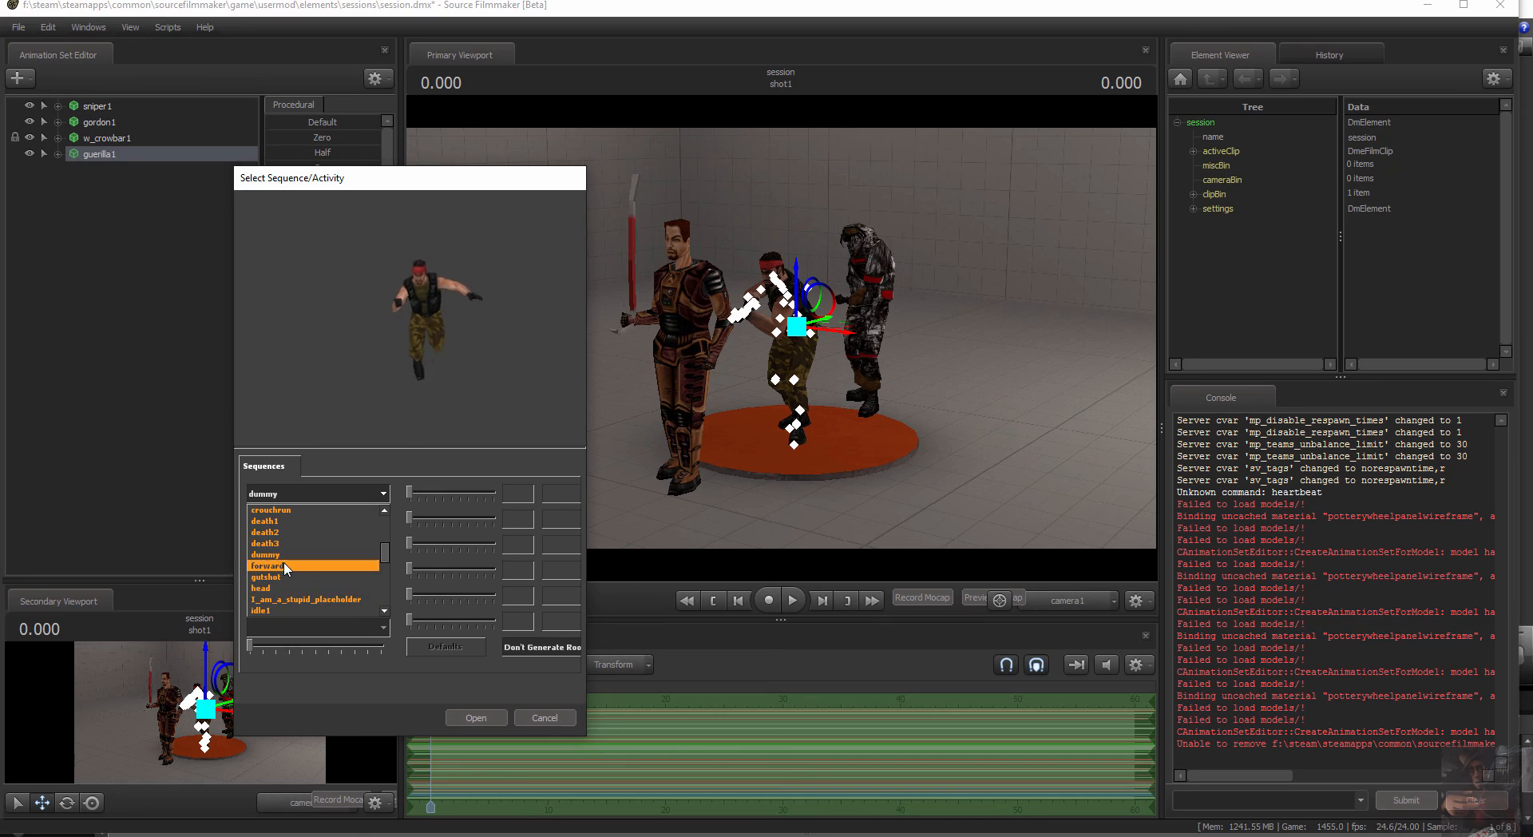
pyautogui.click(286, 569)
pyautogui.click(381, 494)
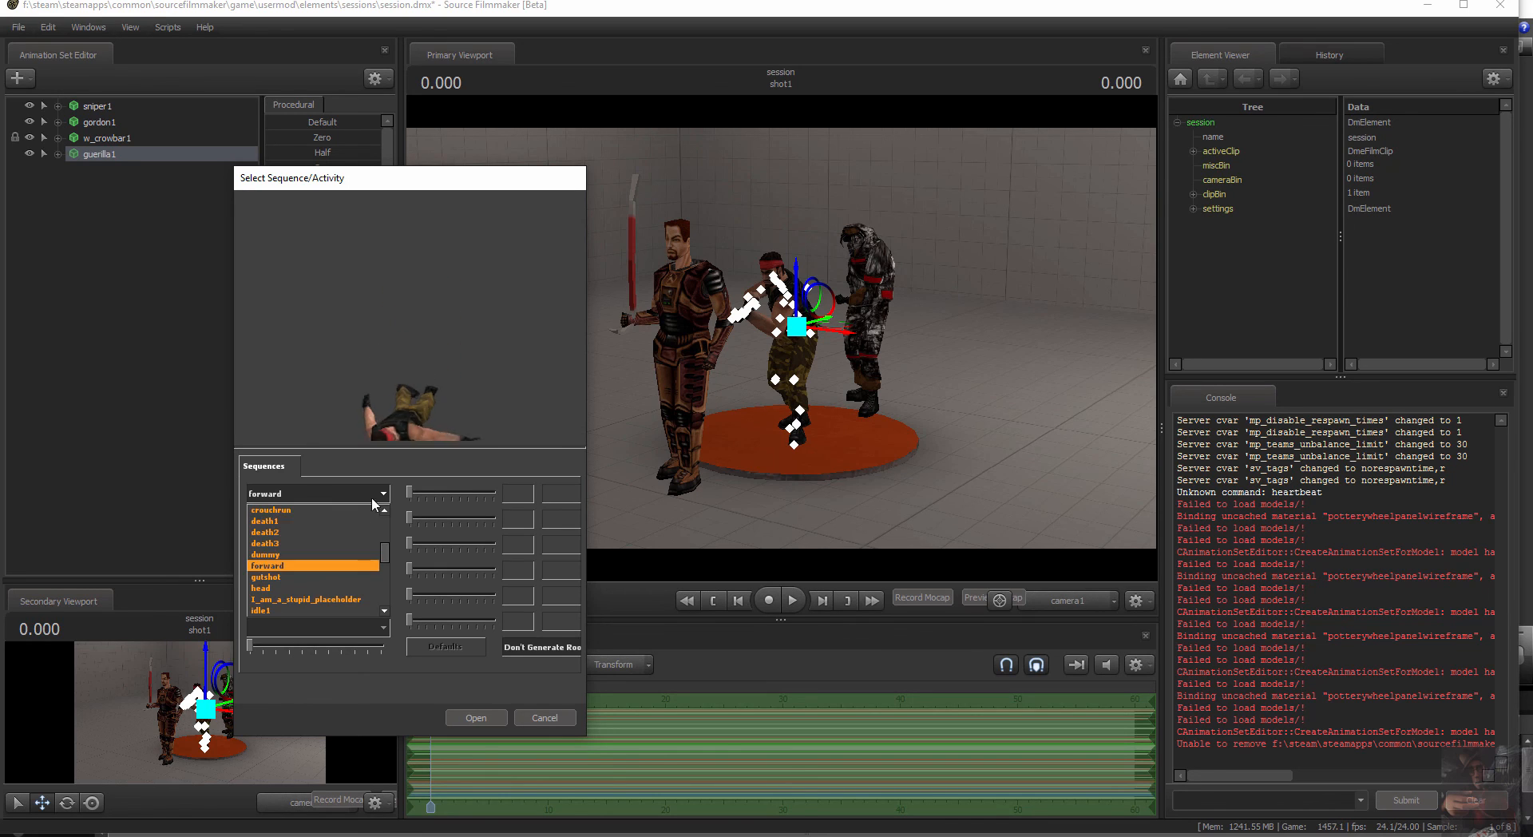
pyautogui.click(304, 587)
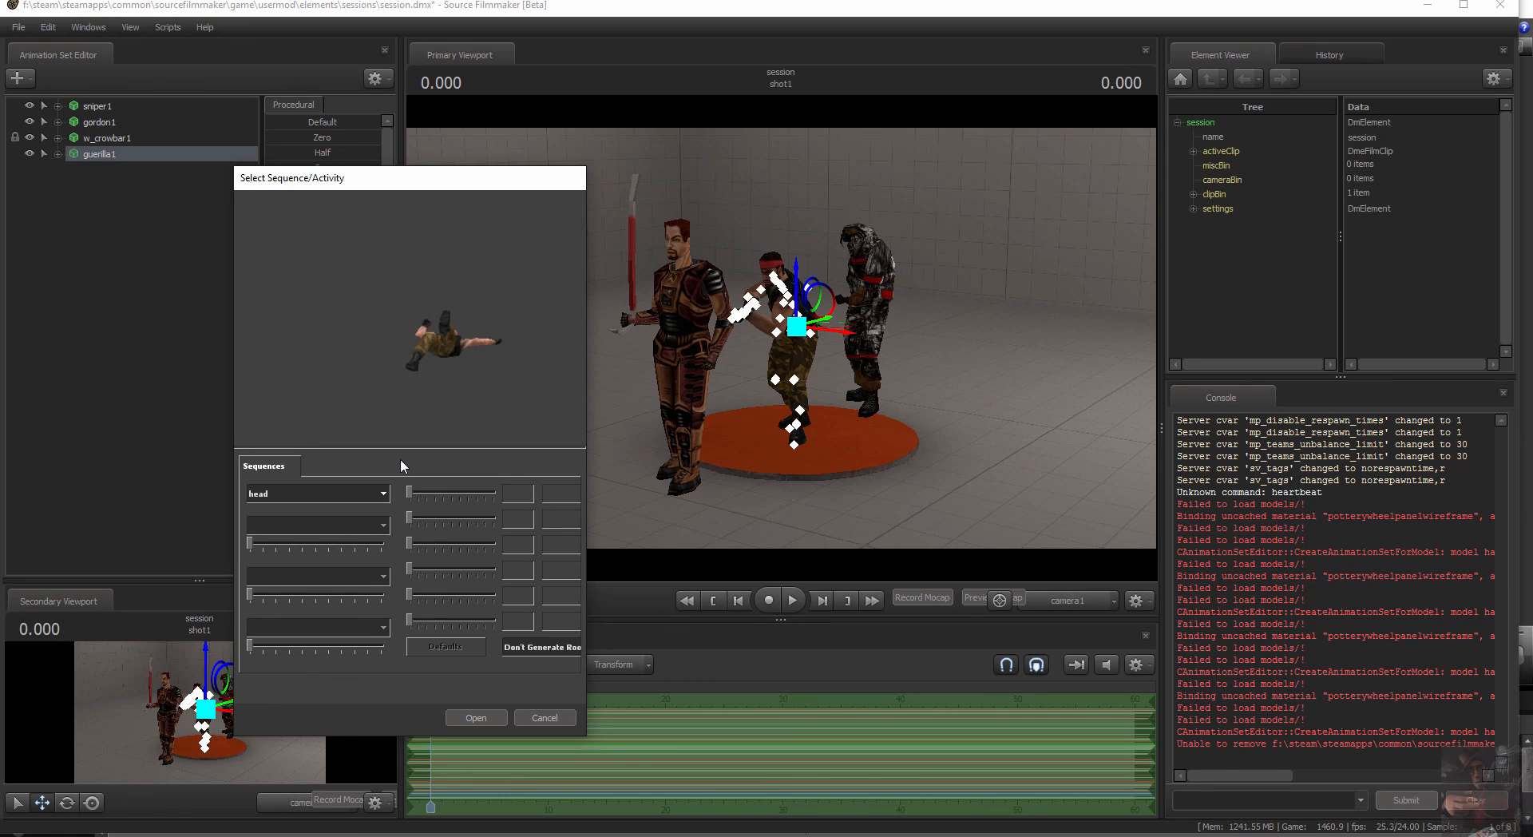
# Preview guerilla1's I_am_a_stupid_placeholder sequence and centre the model in the preview
pyautogui.click(383, 493)
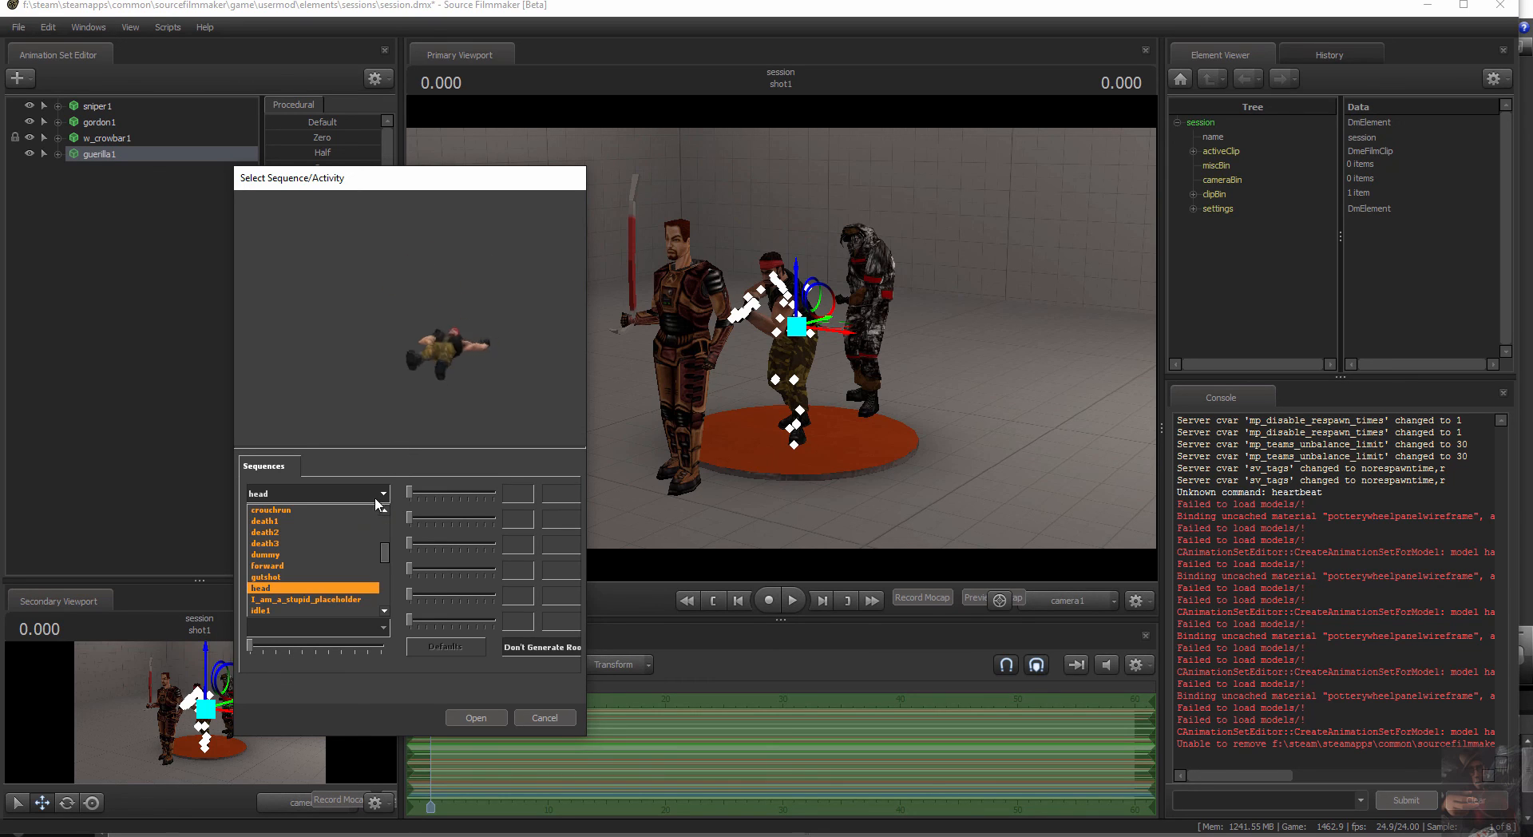
pyautogui.scroll(-1, 315, 568)
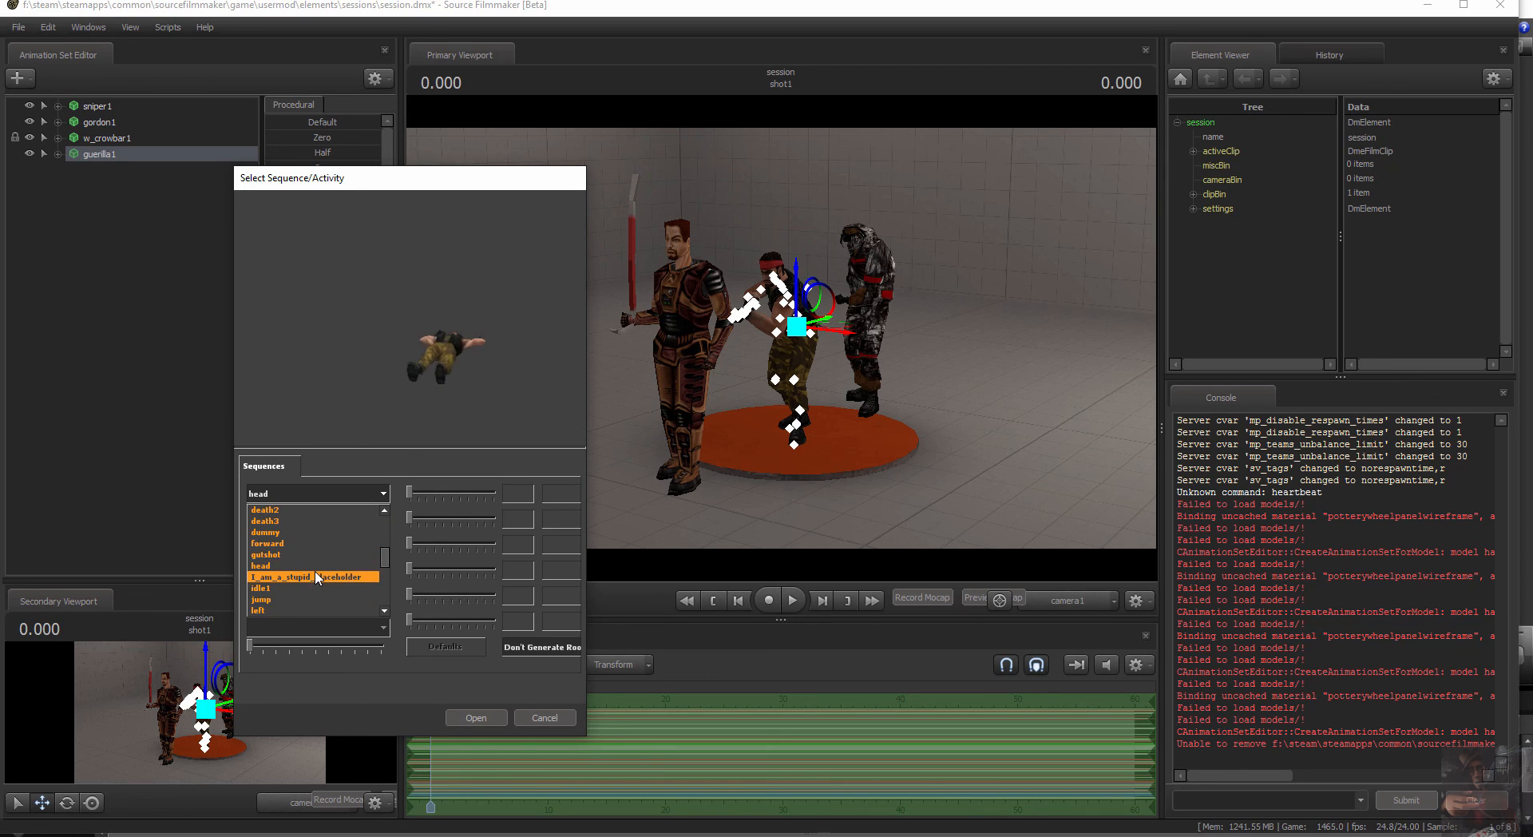
pyautogui.click(314, 570)
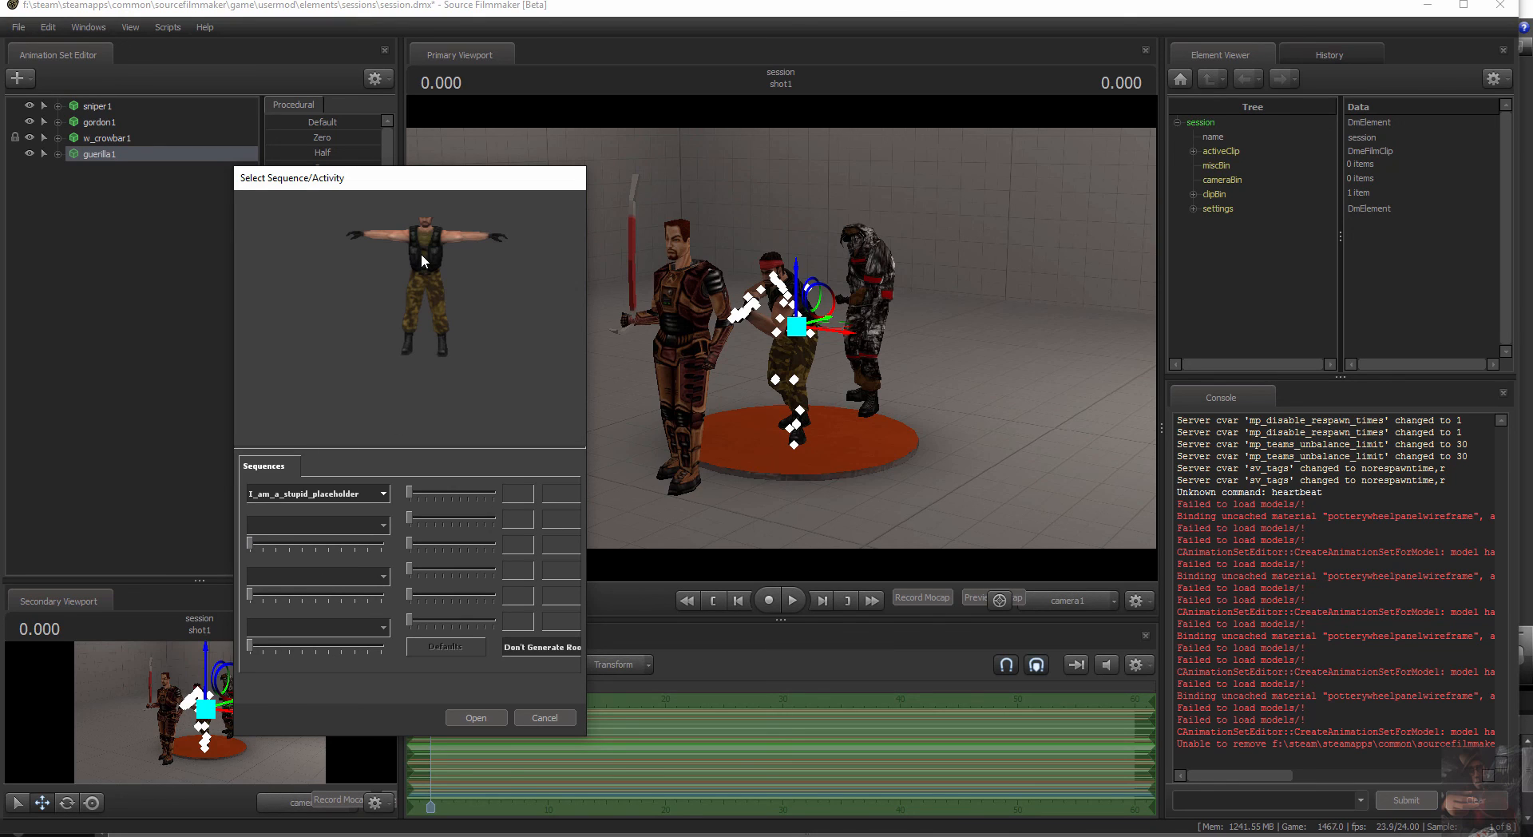
pyautogui.moveTo(422, 256); pyautogui.dragTo(402, 294, button='middle')
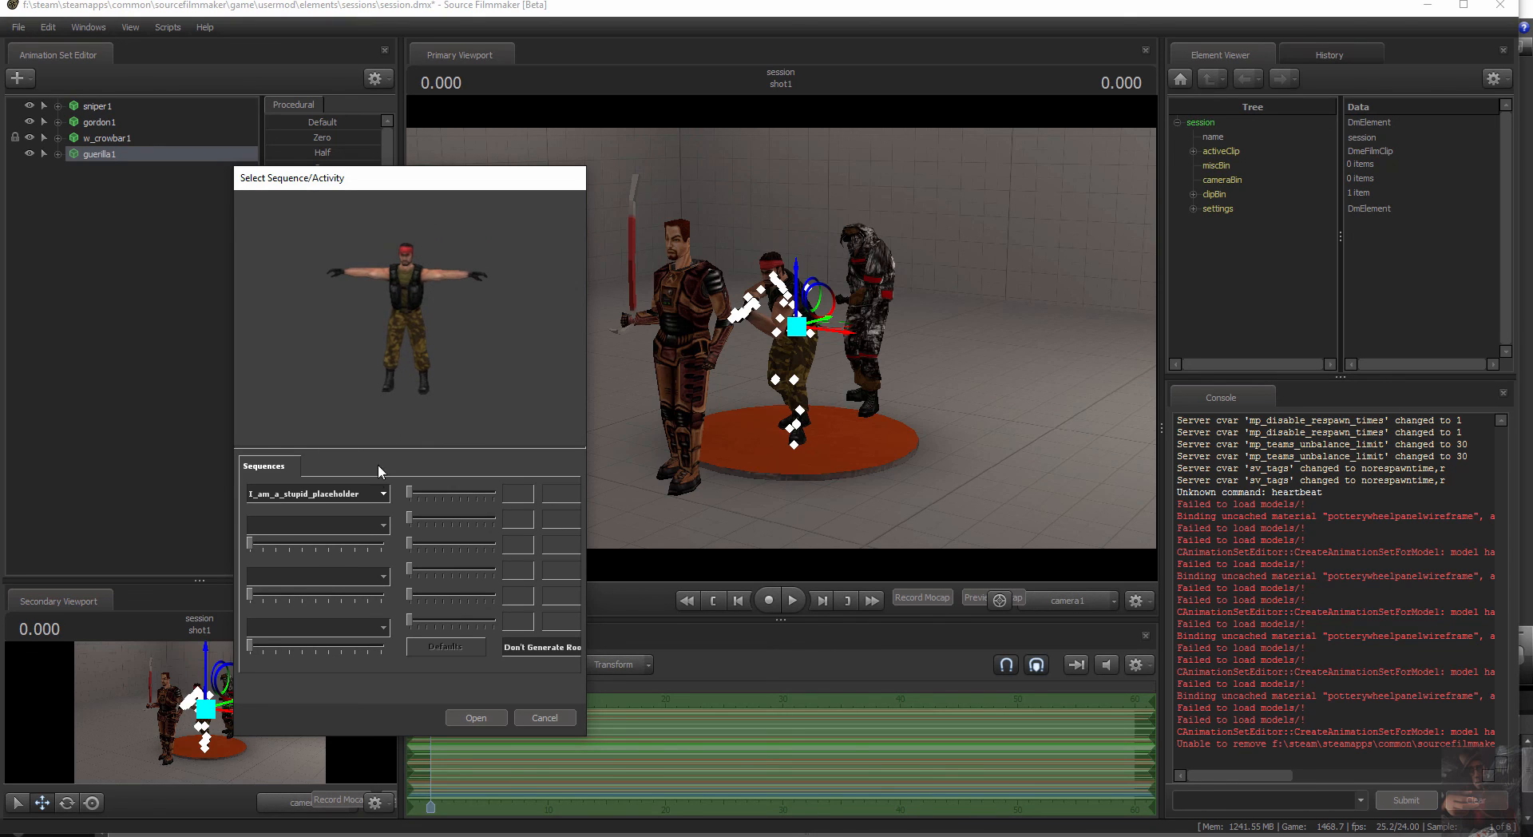
# Preview the idle1 and ref_reload_shieldgun sequences on the guerilla1 model
pyautogui.click(384, 496)
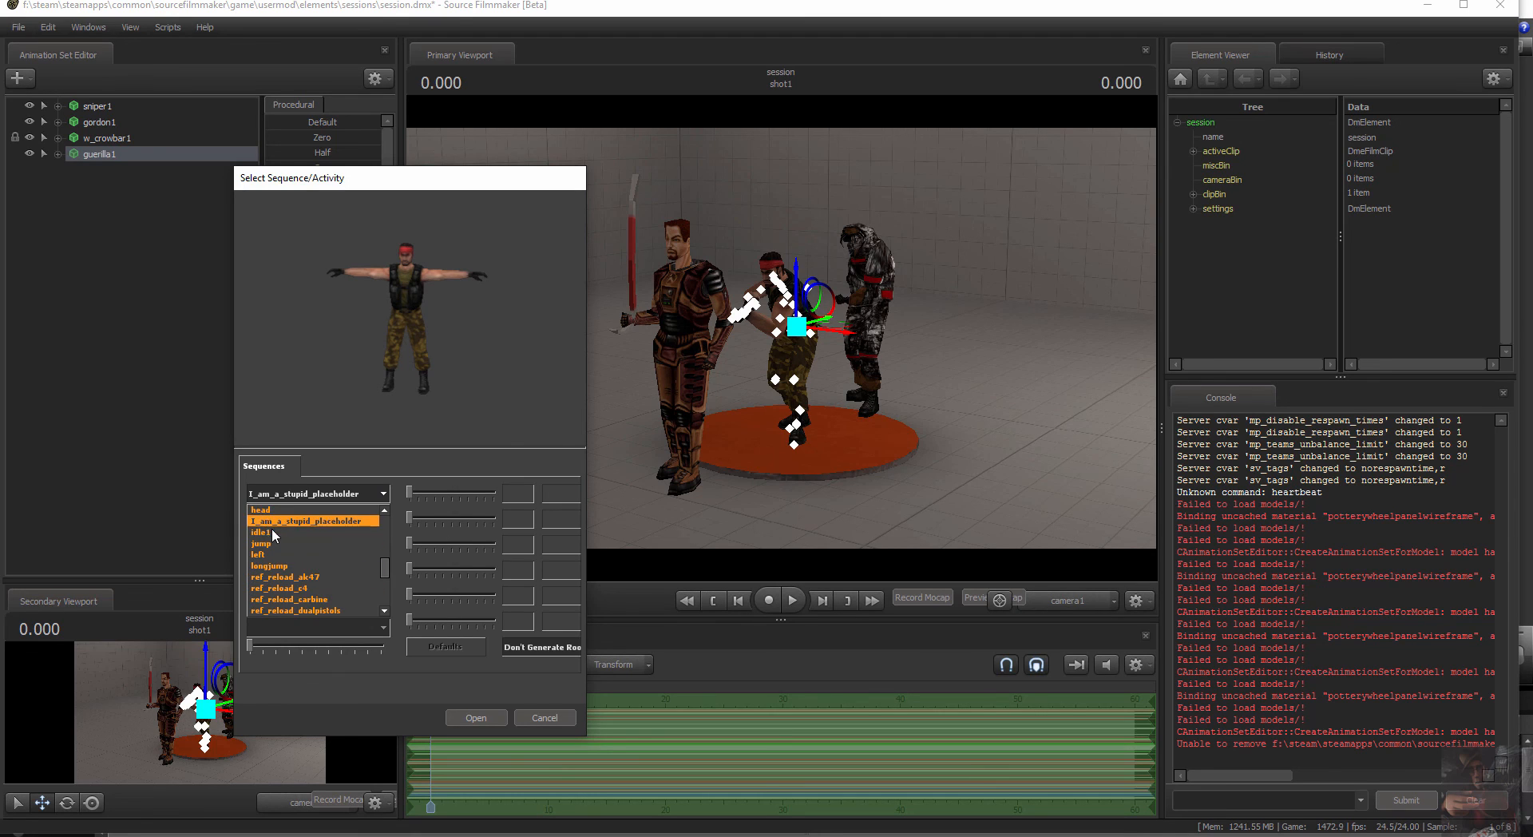
pyautogui.click(272, 528)
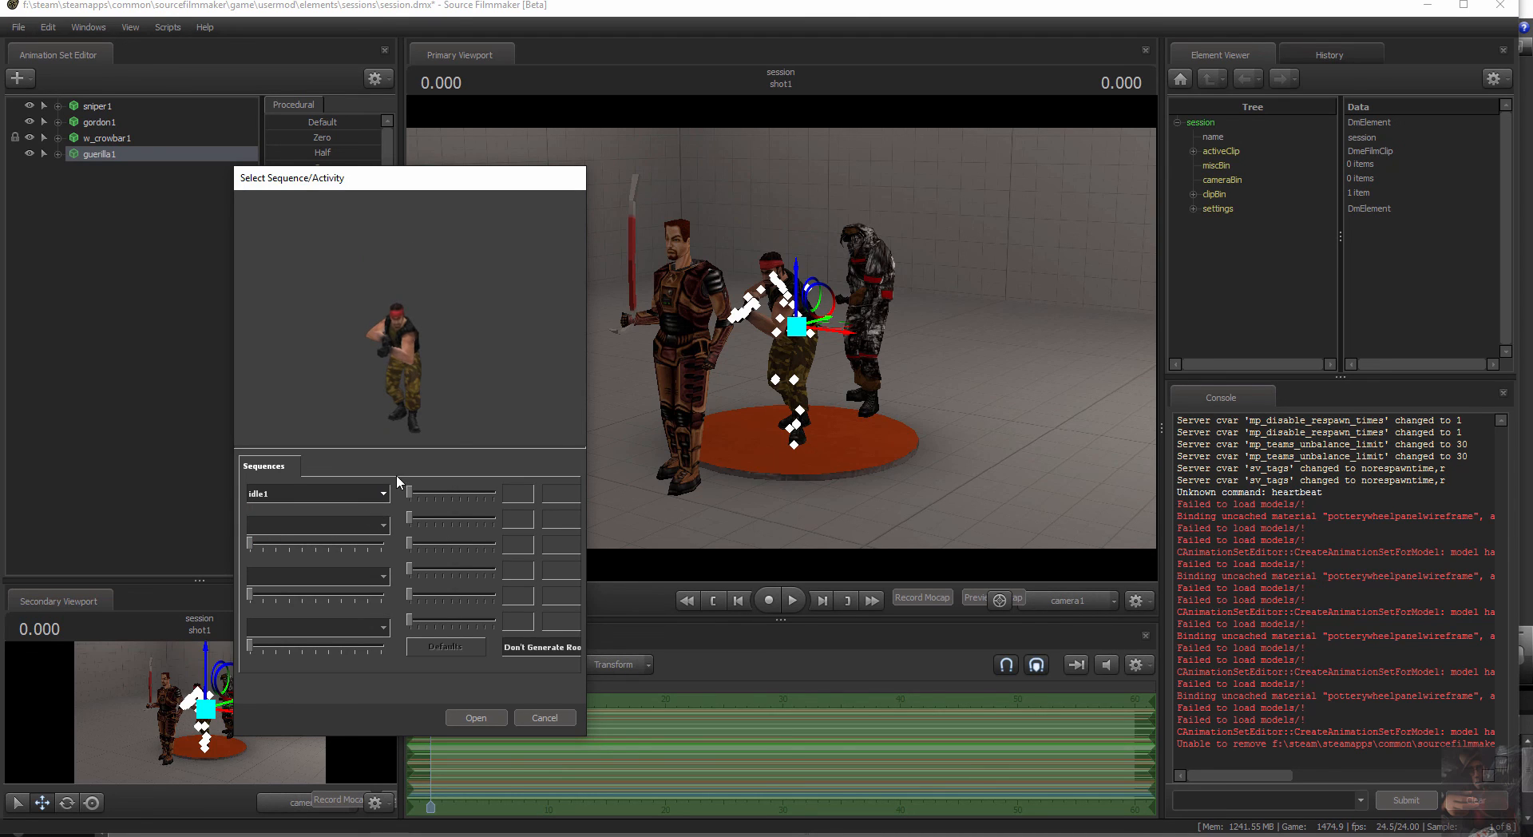
pyautogui.click(384, 496)
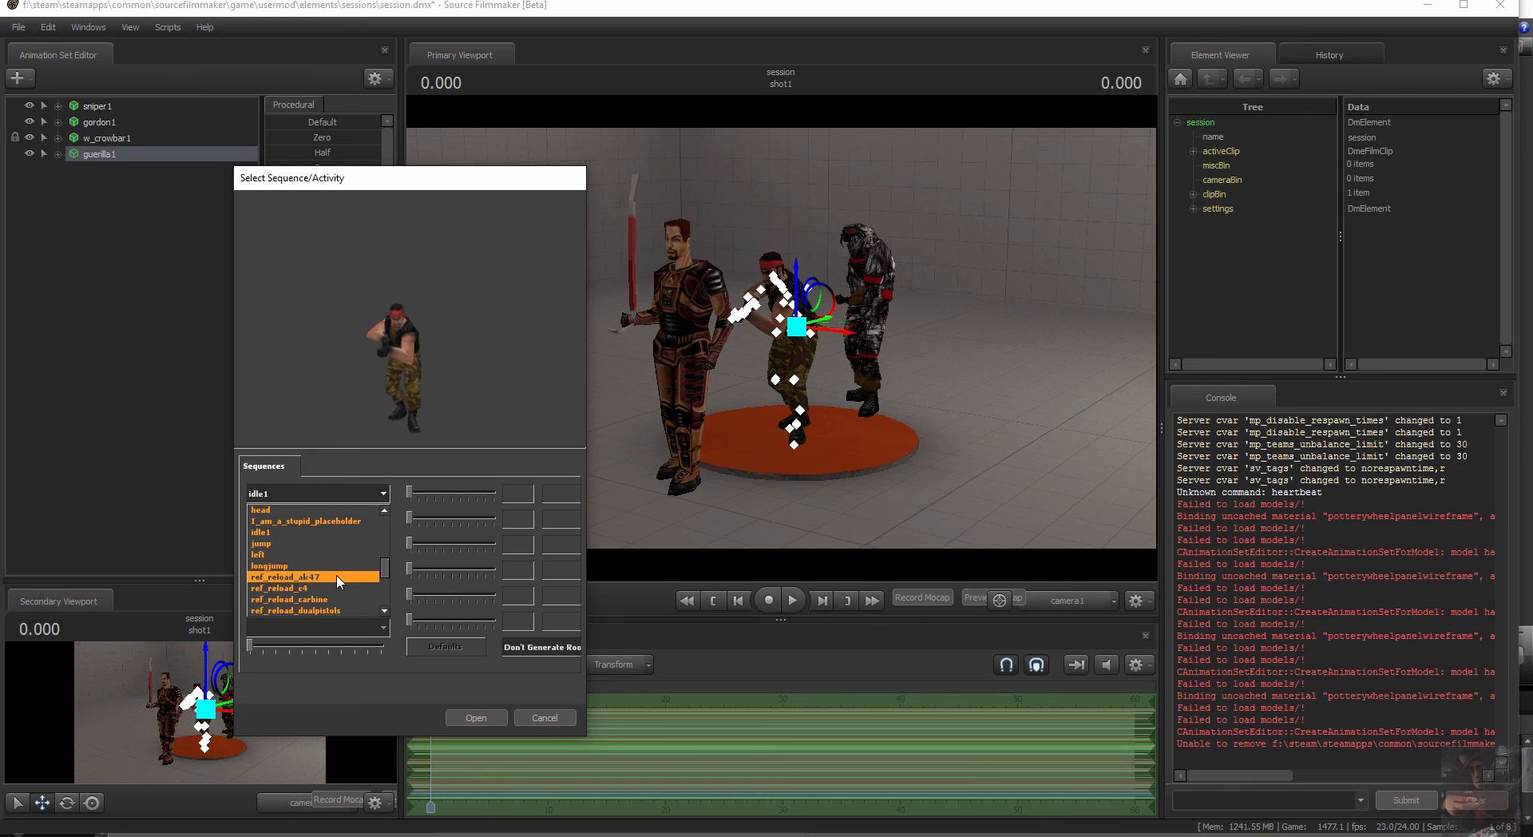
pyautogui.scroll(-3, 337, 577)
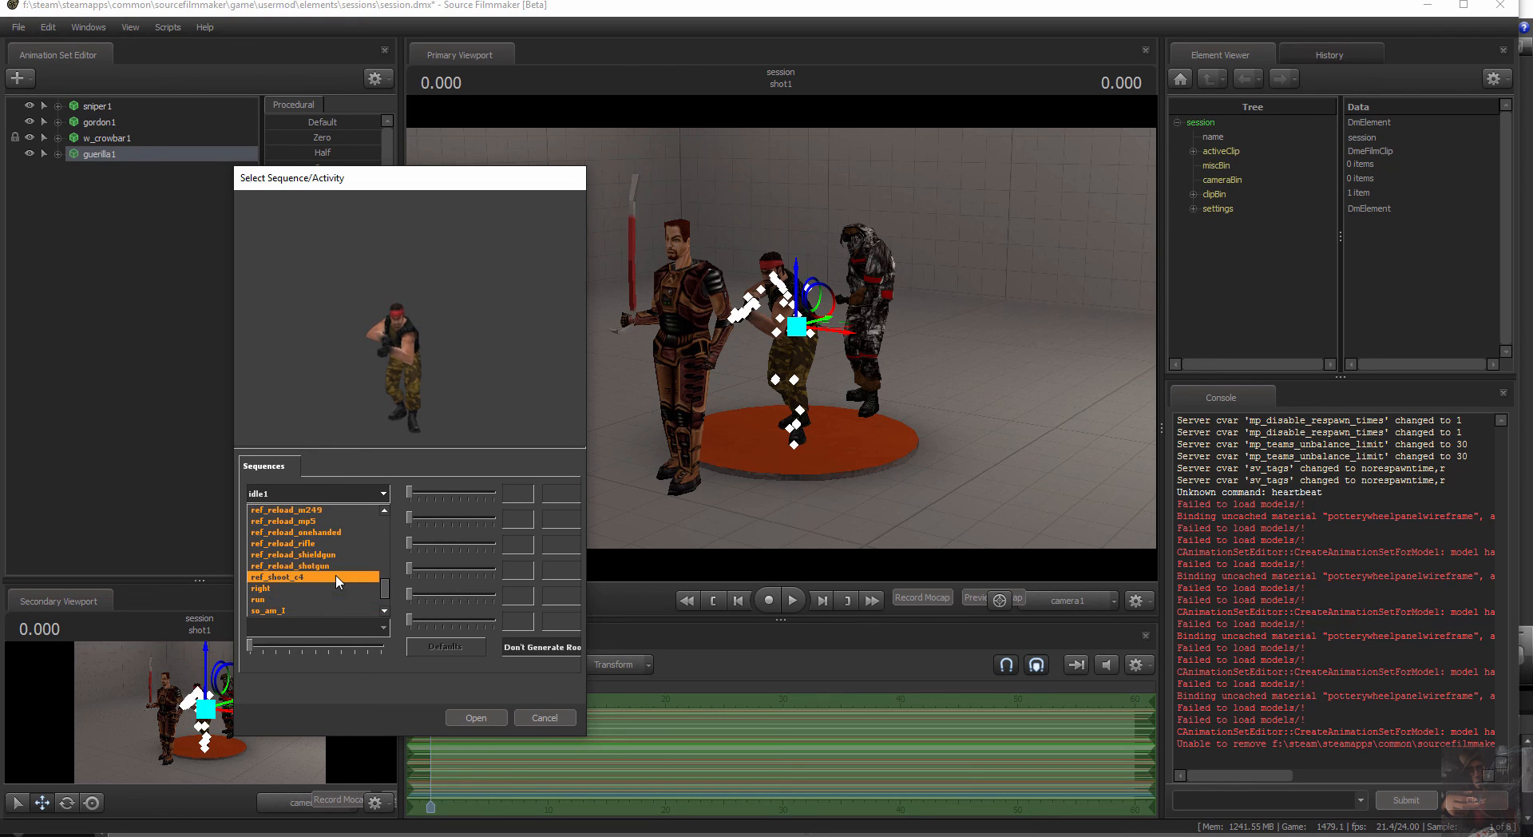
pyautogui.scroll(-2, 335, 563)
pyautogui.click(333, 554)
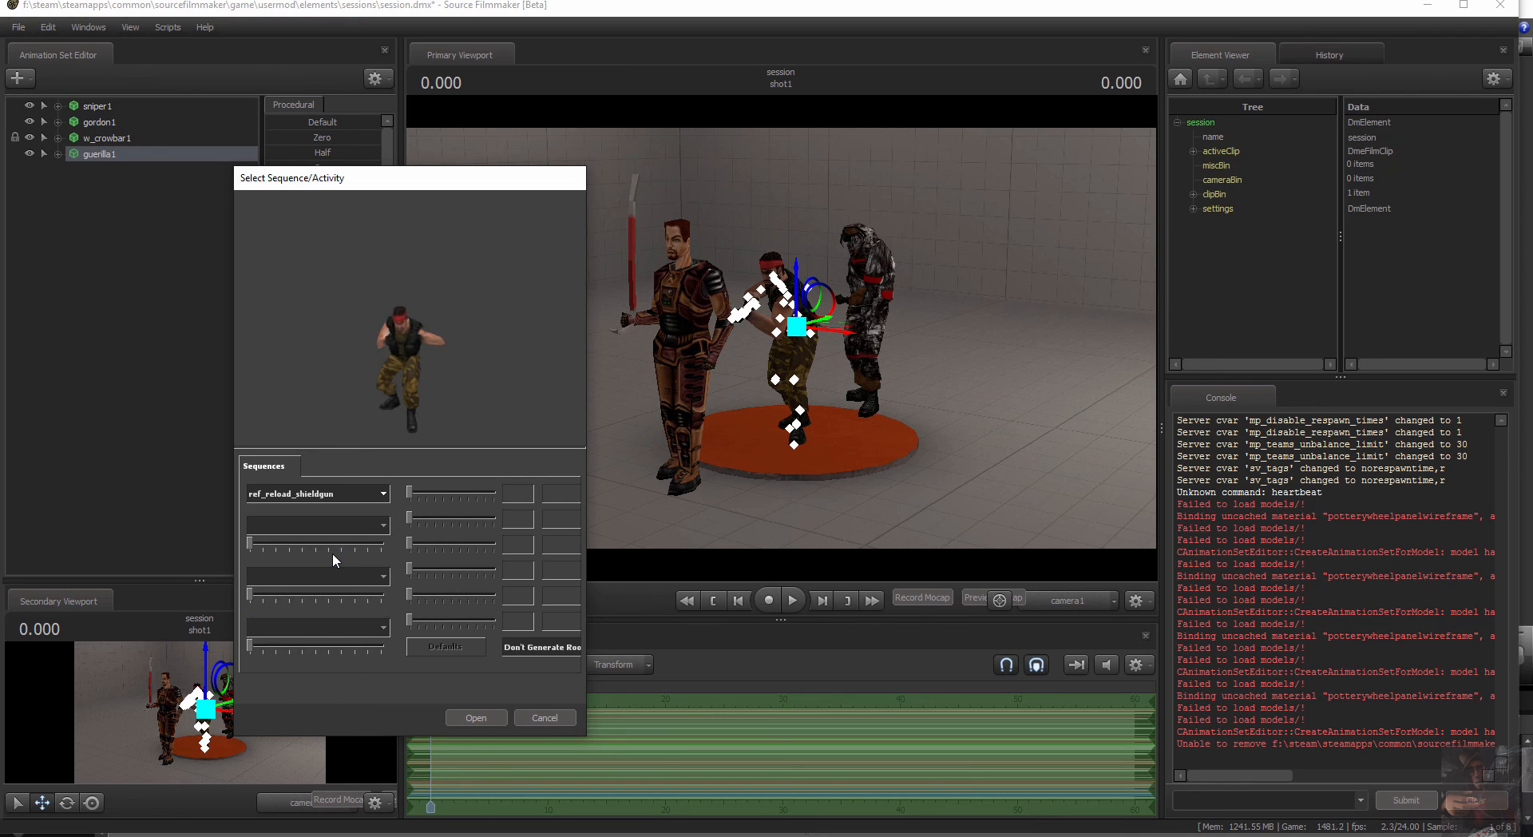
# Preview guerilla1's right and run sequences
pyautogui.click(383, 496)
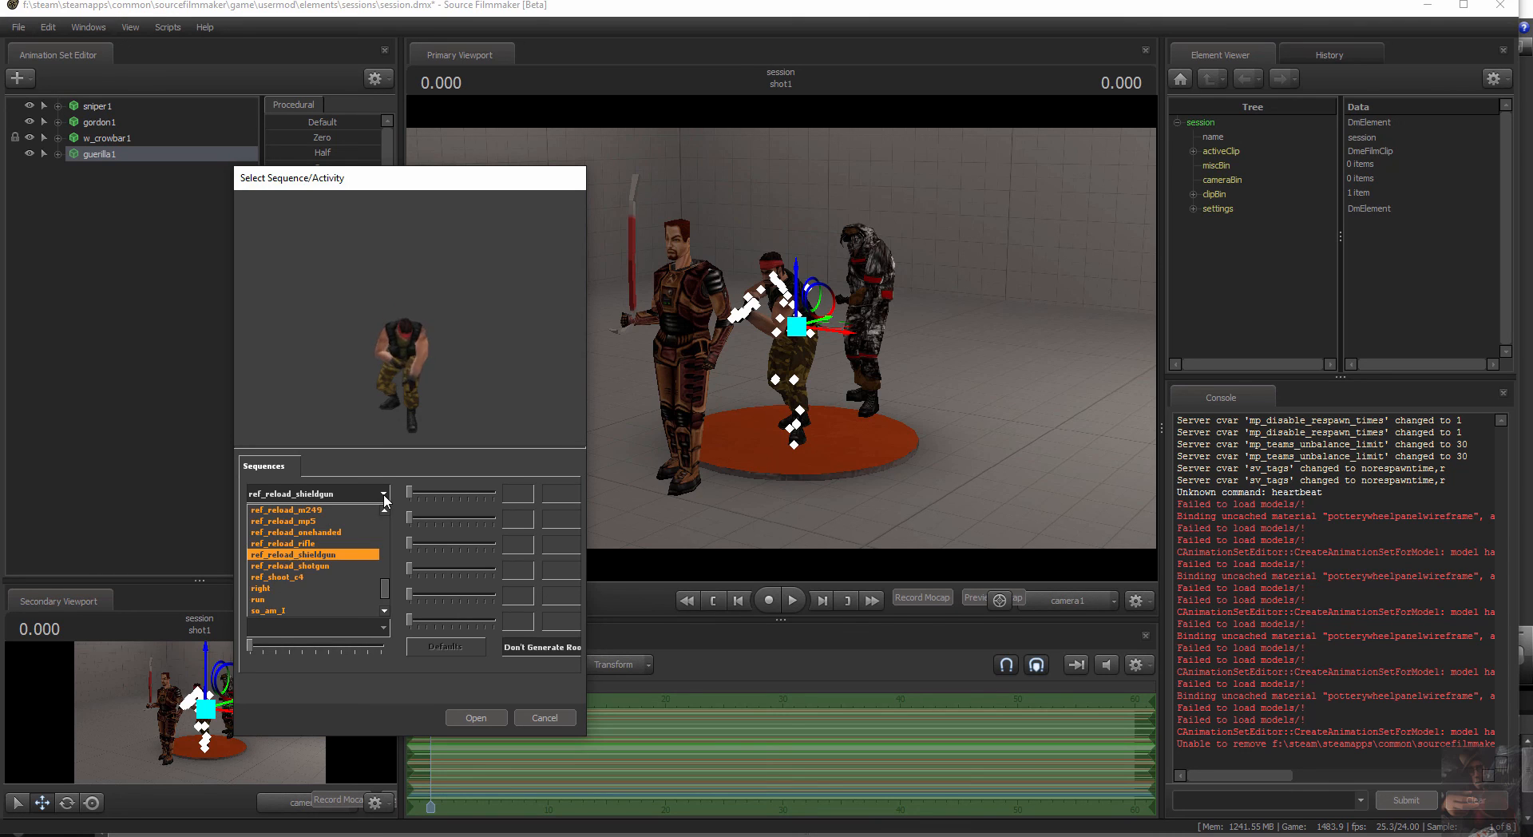
pyautogui.click(282, 589)
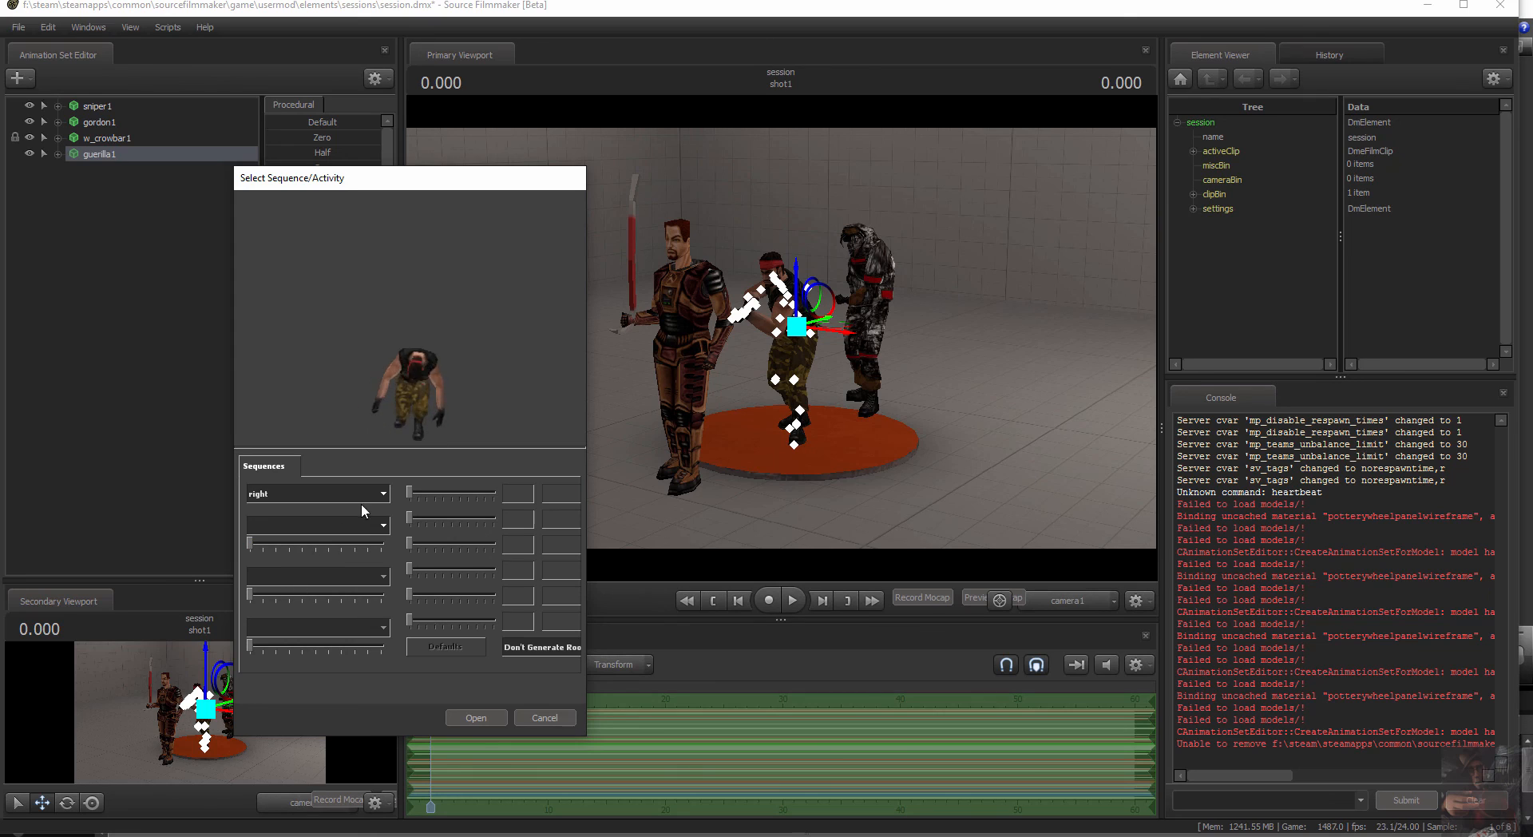
pyautogui.click(383, 494)
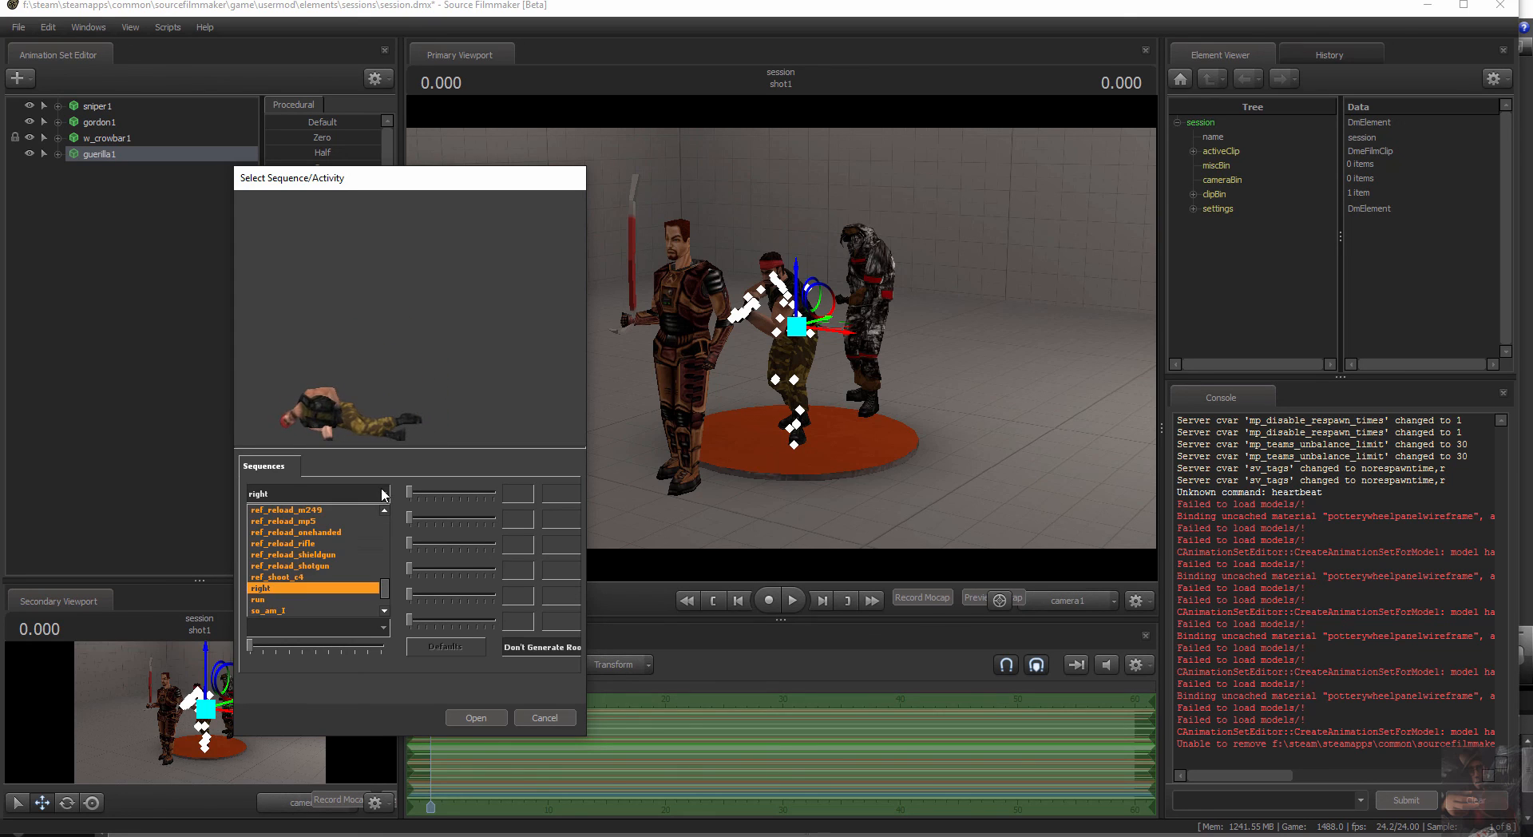
pyautogui.click(293, 599)
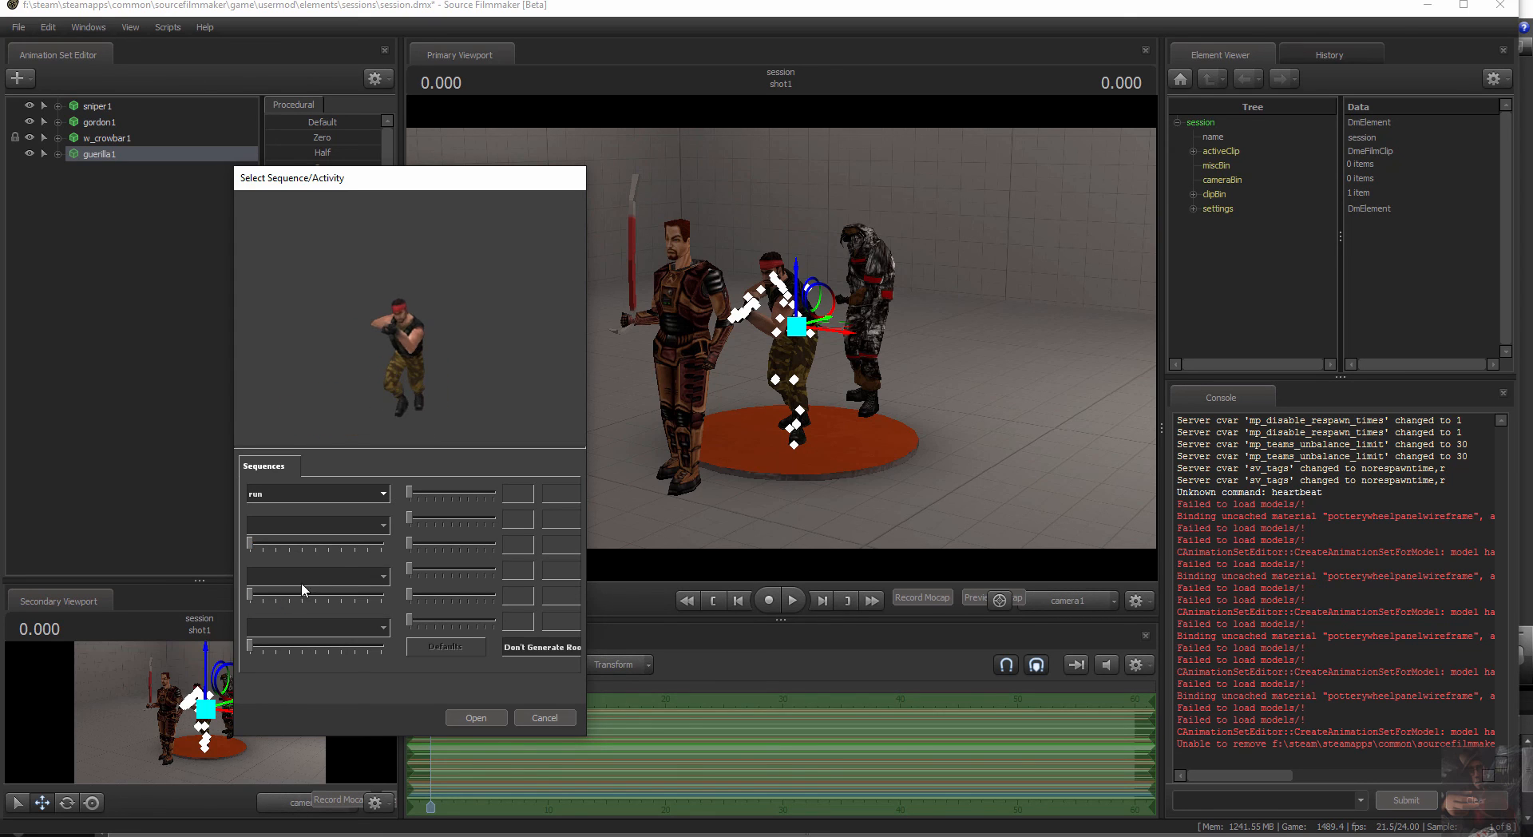
# Preview the so_am_I and walk sequences on guerilla1, and leave the sequence selection without importing any
pyautogui.click(383, 494)
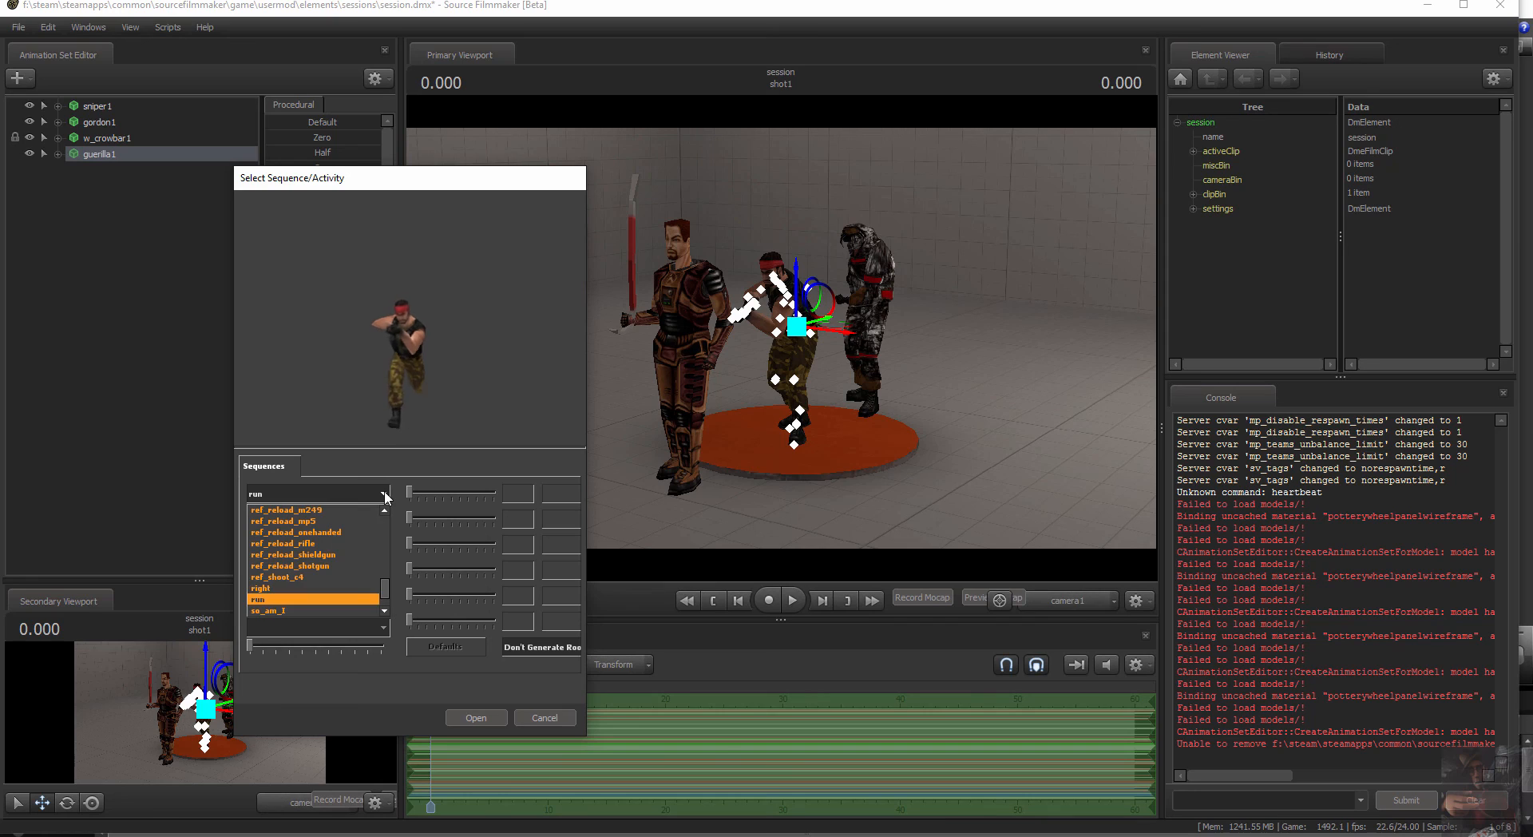
pyautogui.scroll(-1, 319, 568)
pyautogui.click(315, 575)
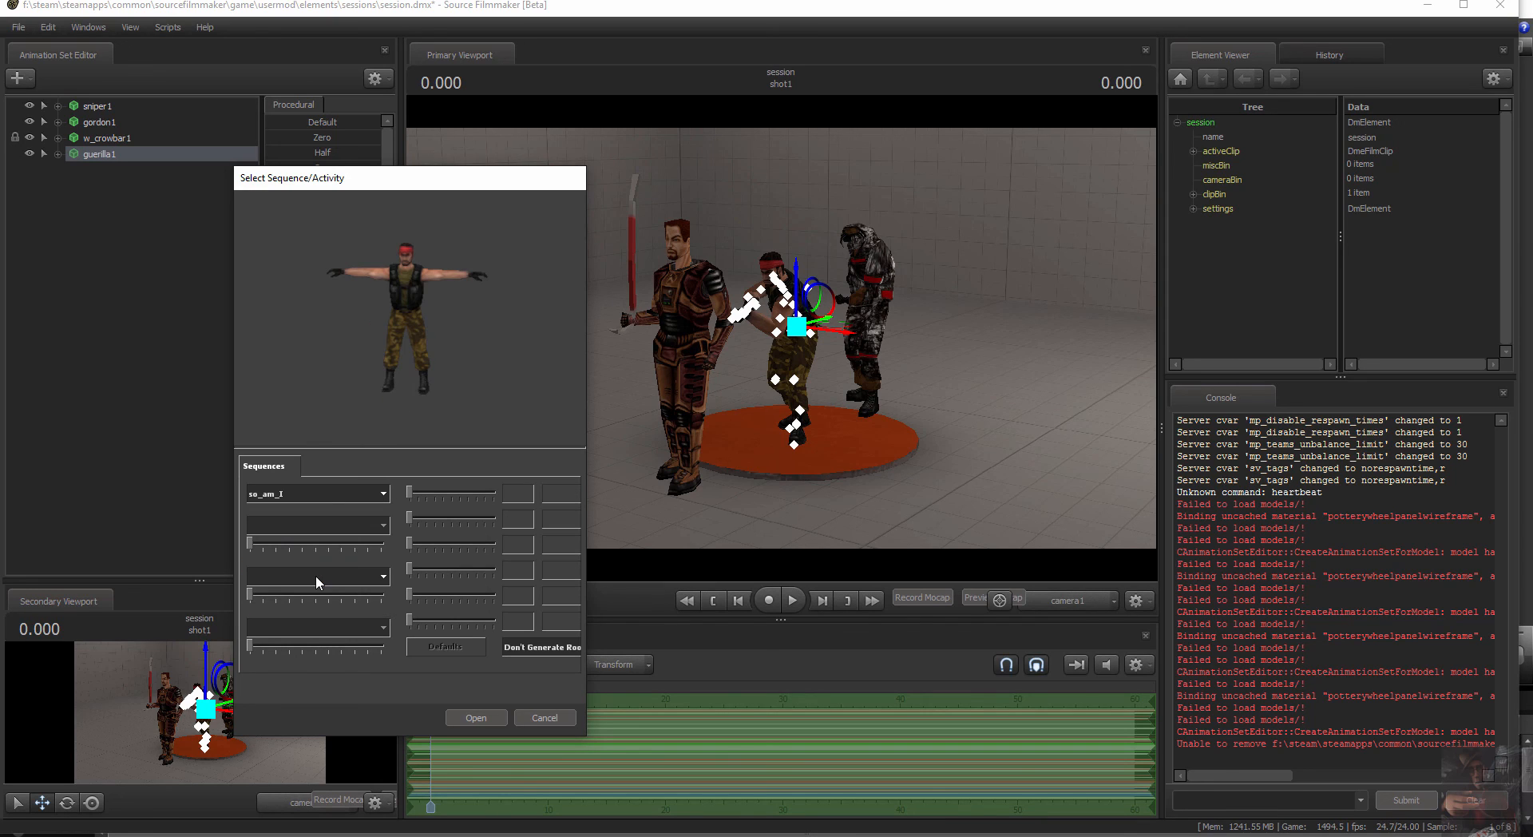
pyautogui.click(382, 494)
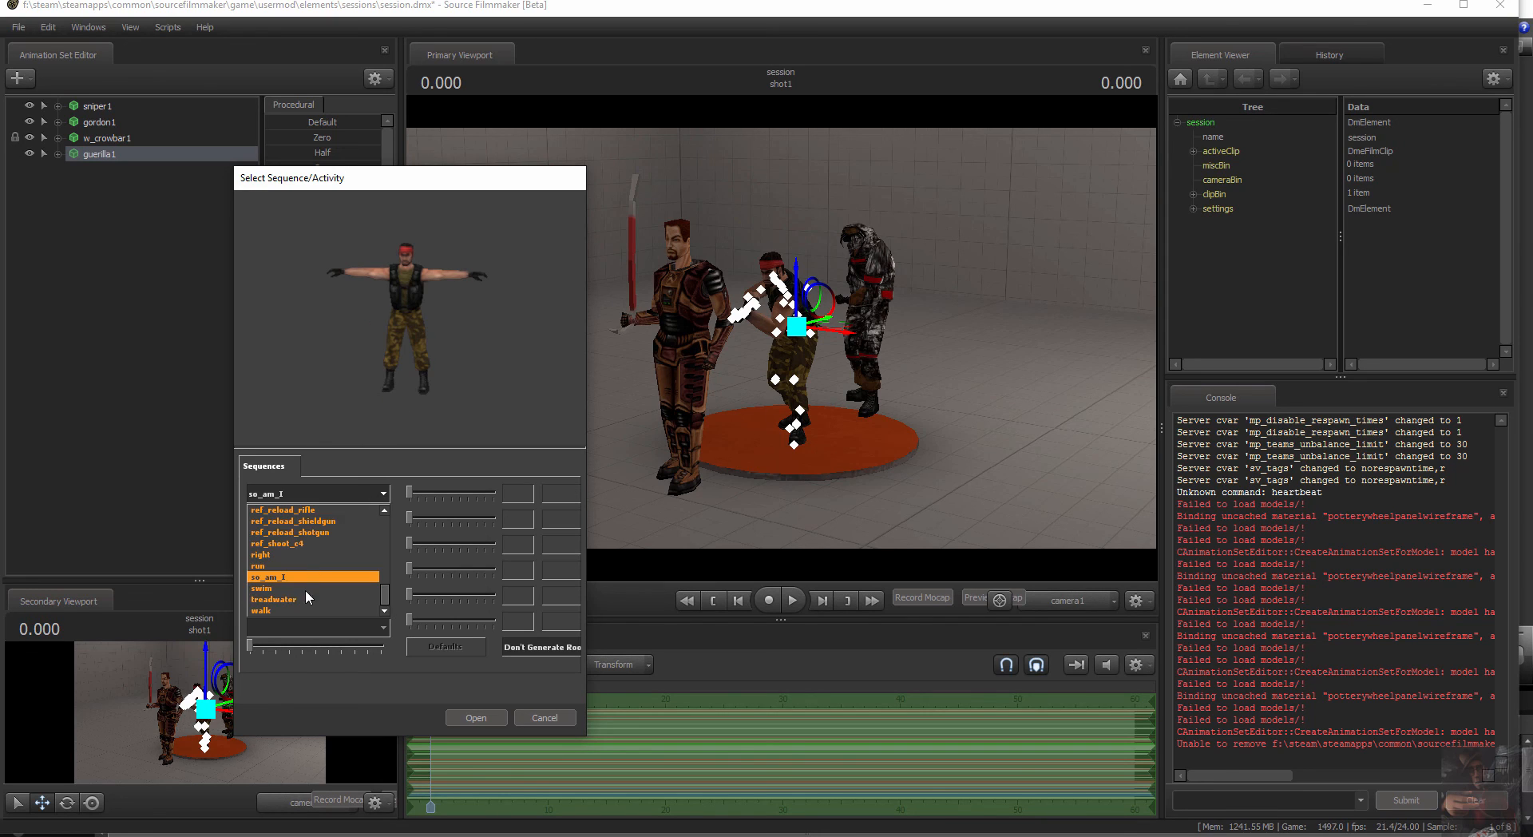
pyautogui.click(291, 610)
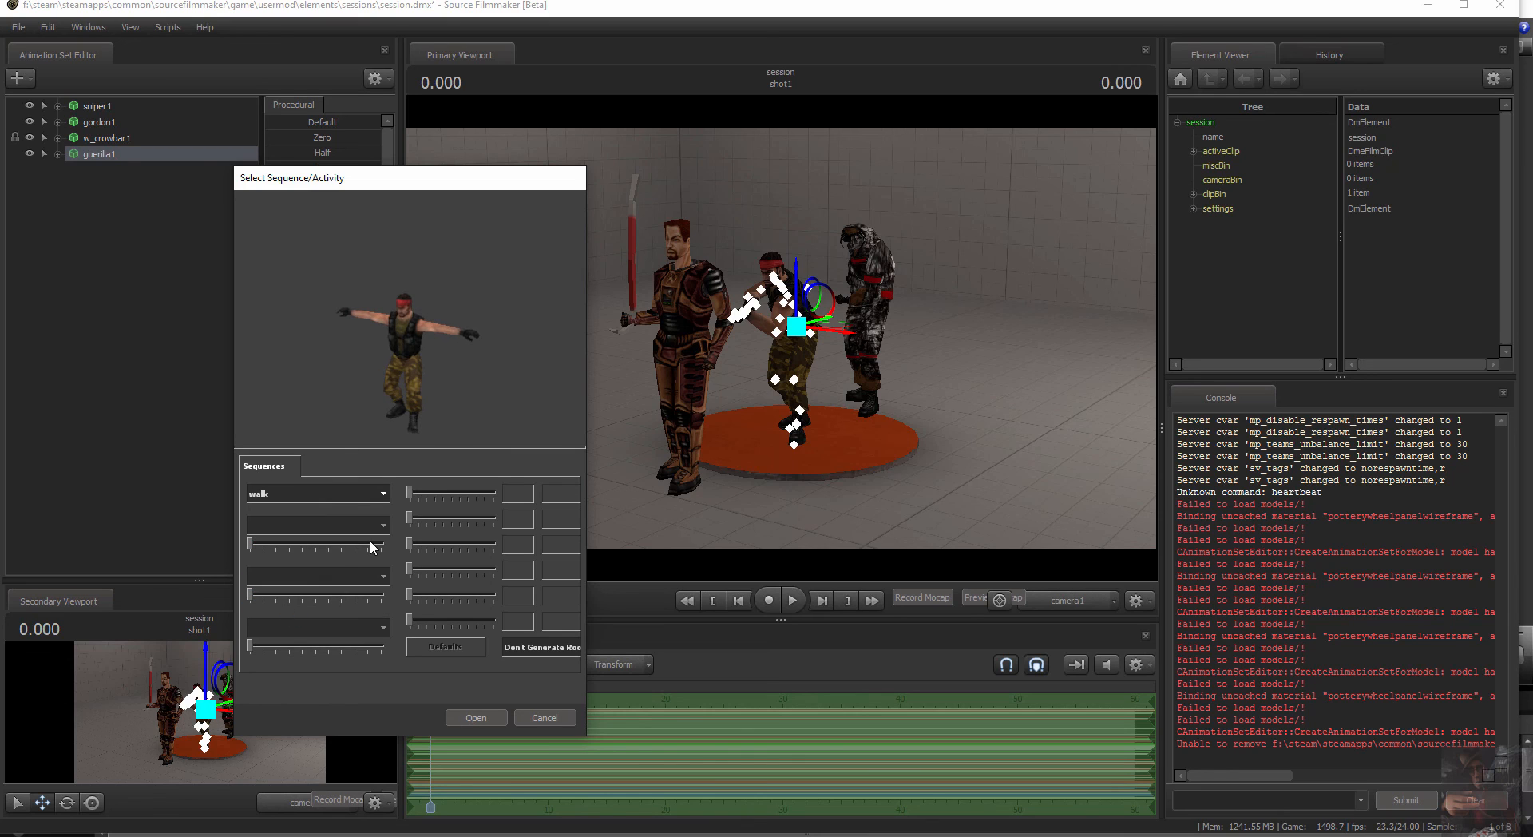
pyautogui.click(384, 494)
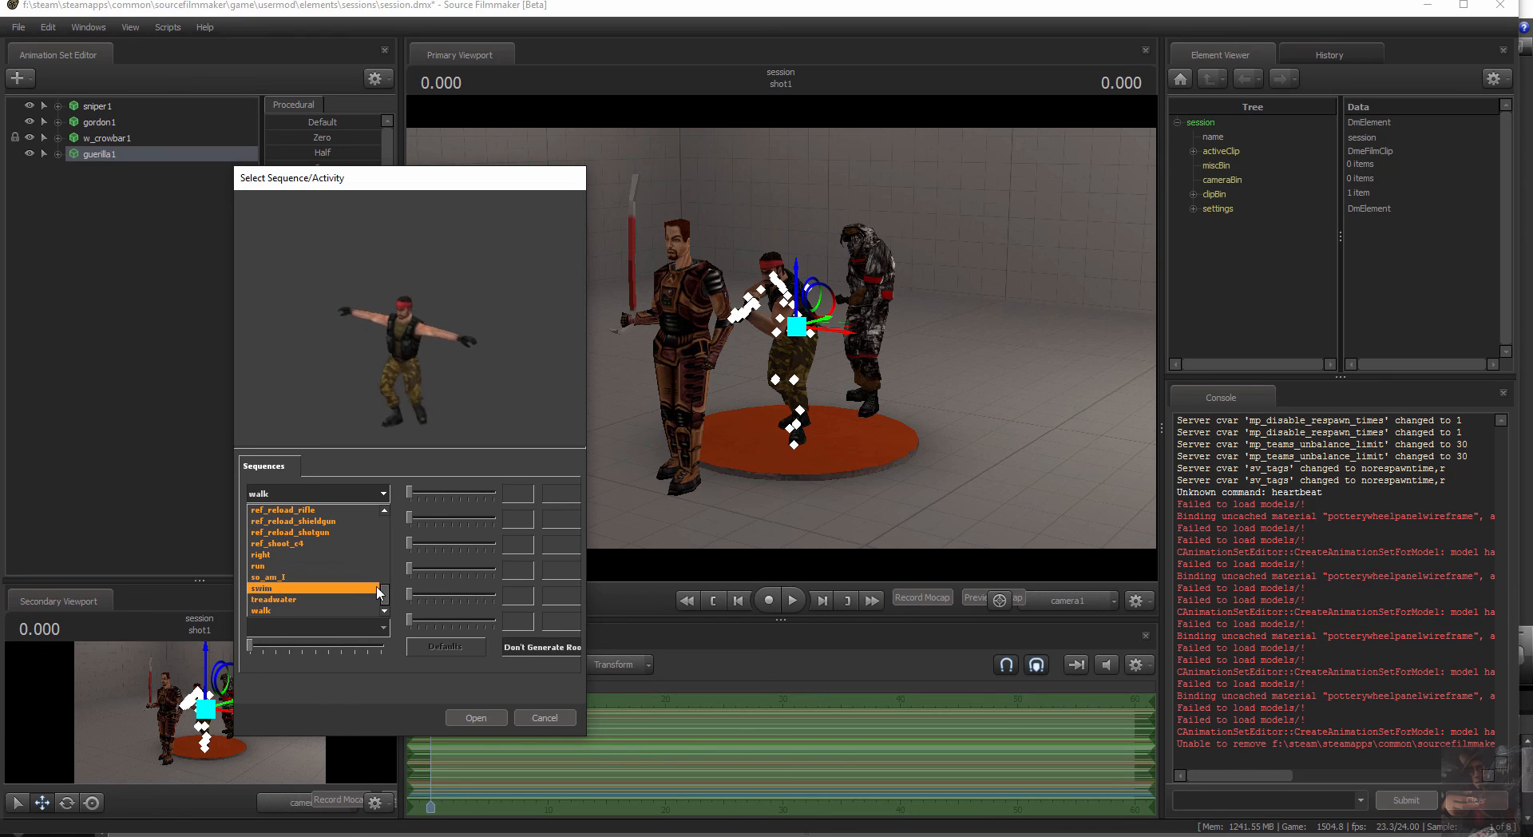
pyautogui.click(546, 718)
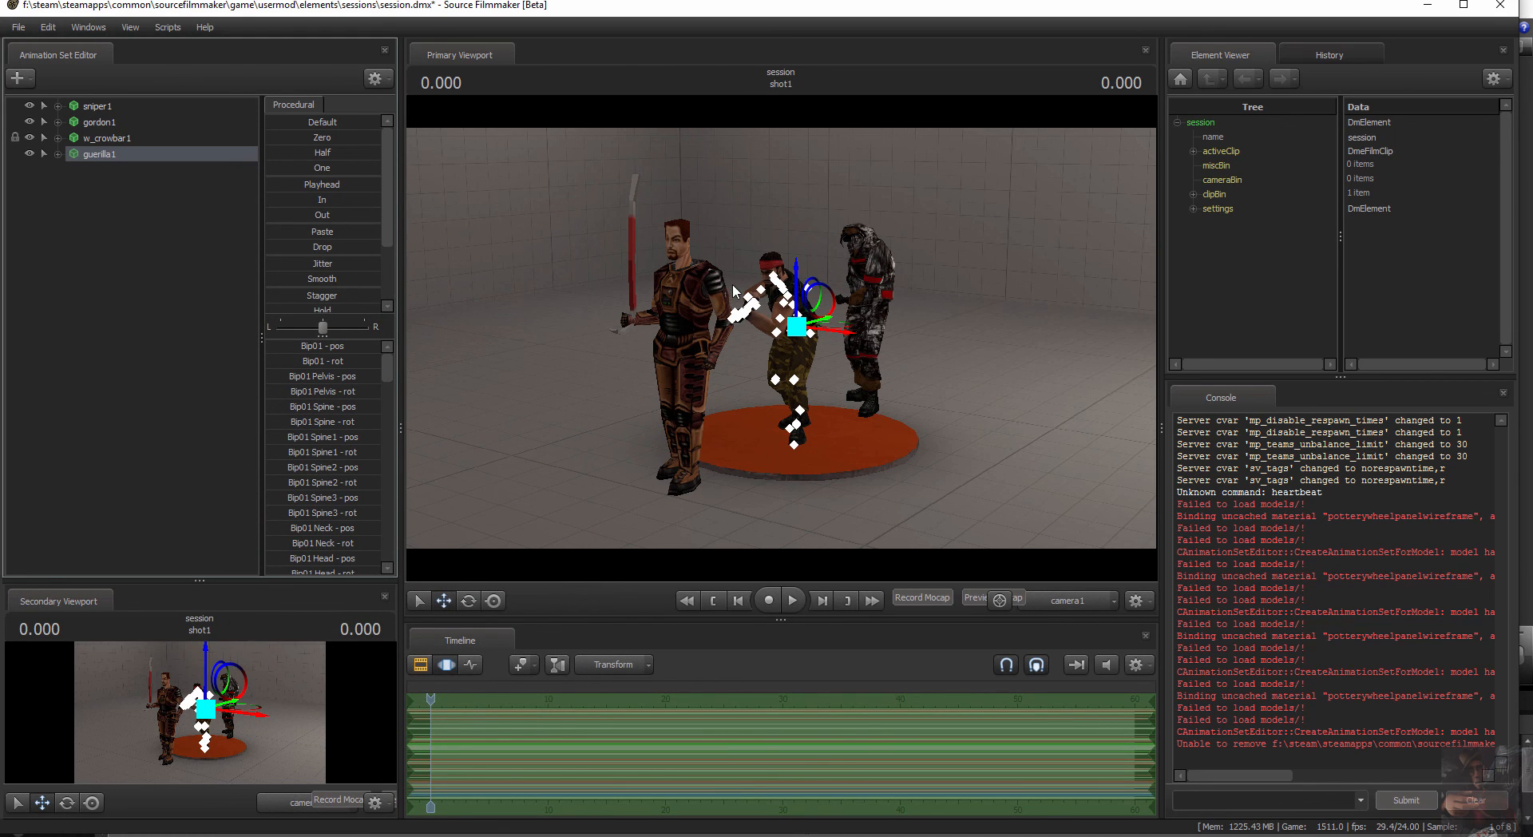
pyautogui.moveTo(736, 207); pyautogui.dragTo(757, 165)
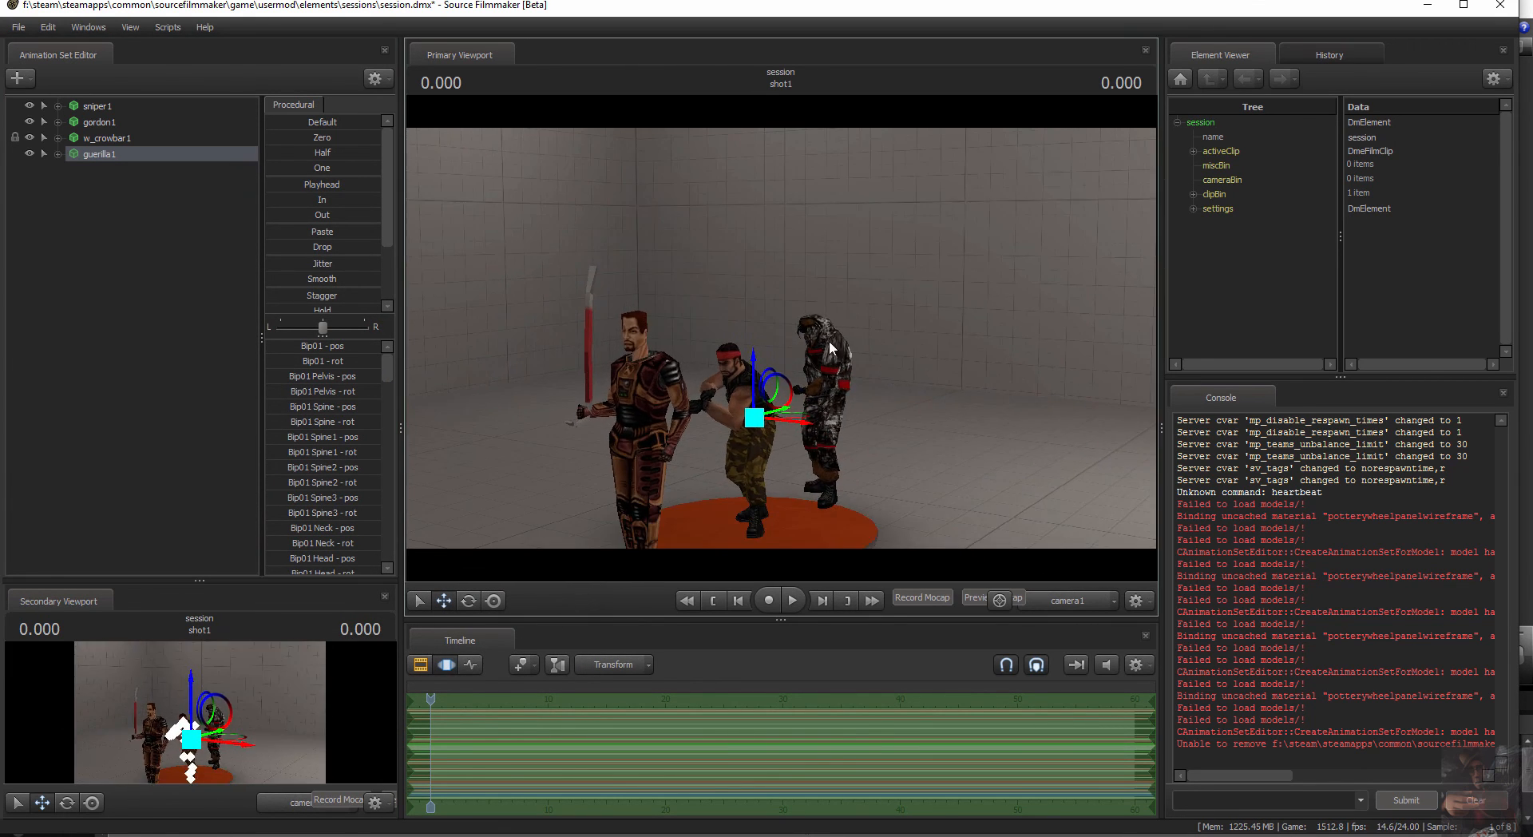
pyautogui.moveTo(855, 354); pyautogui.dragTo(822, 403)
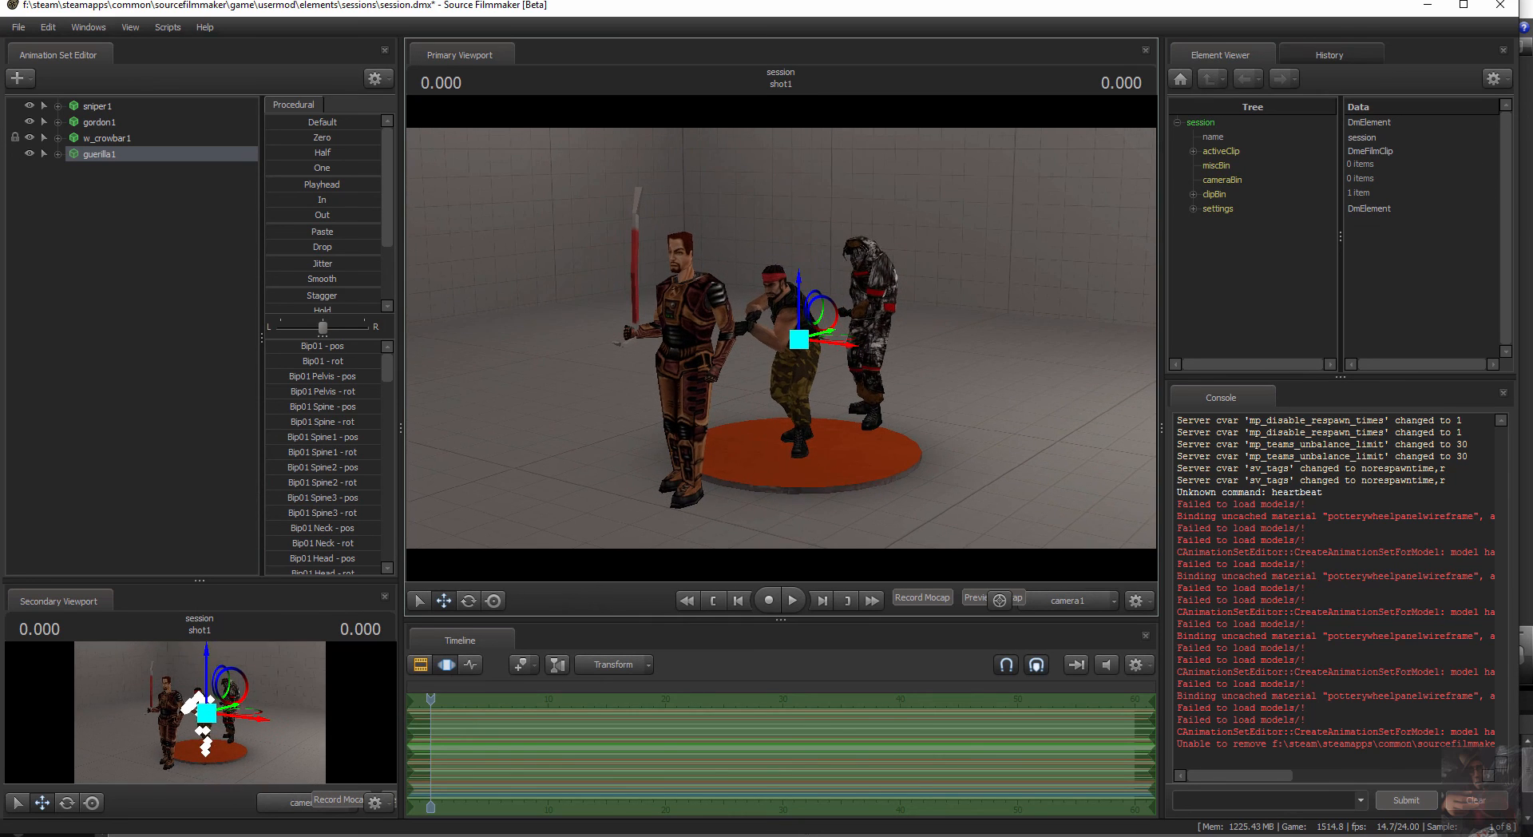